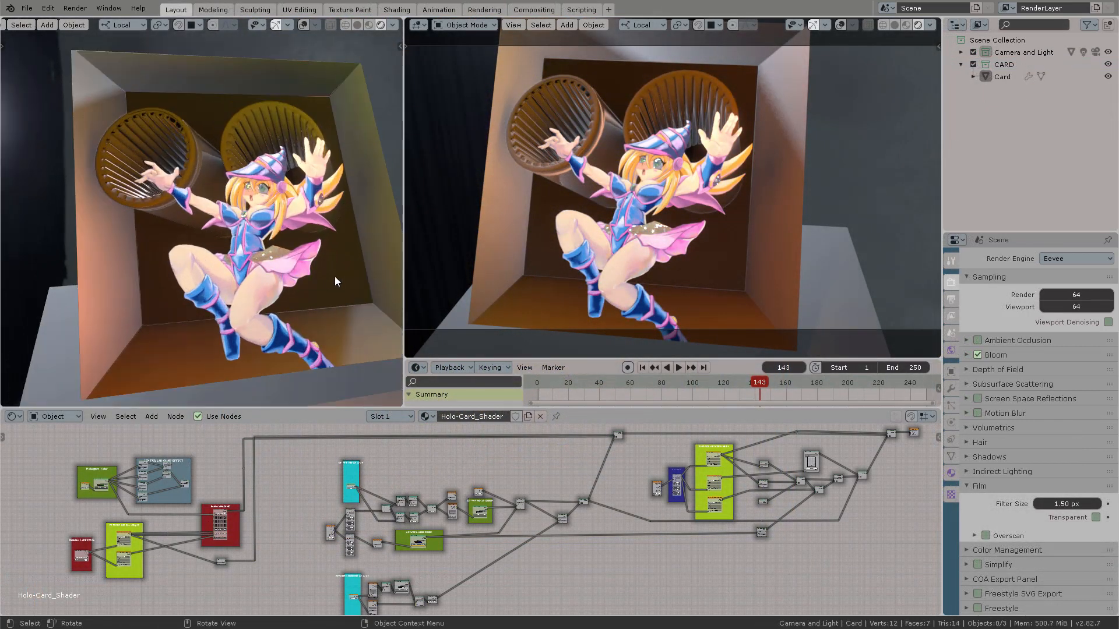
{"action": "mouse_move", "coordinate": [334, 276]}
{"action": "middle_mouse_down"}
{"action": "mouse_move", "coordinate": [296, 271]}
{"action": "mouse_move", "coordinate": [278, 292]}
{"action": "mouse_move", "coordinate": [324, 280]}
{"action": "mouse_move", "coordinate": [316, 271]}
{"action": "middle_mouse_up"}
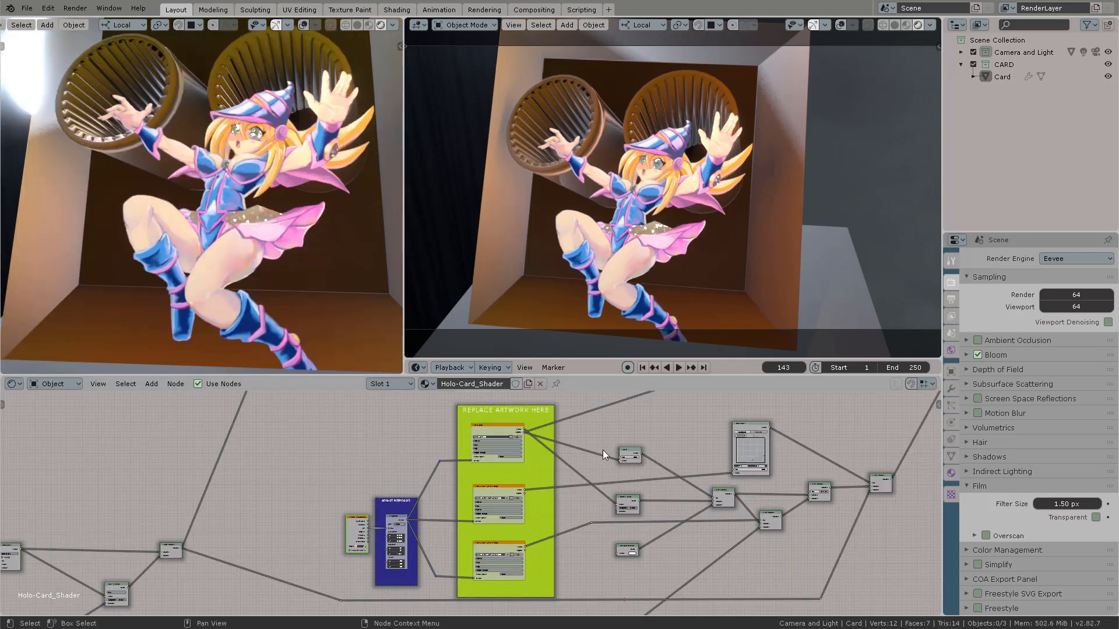
{"action": "scroll", "coordinate": [601, 450], "scroll_direction": "down", "scroll_amount": 1}
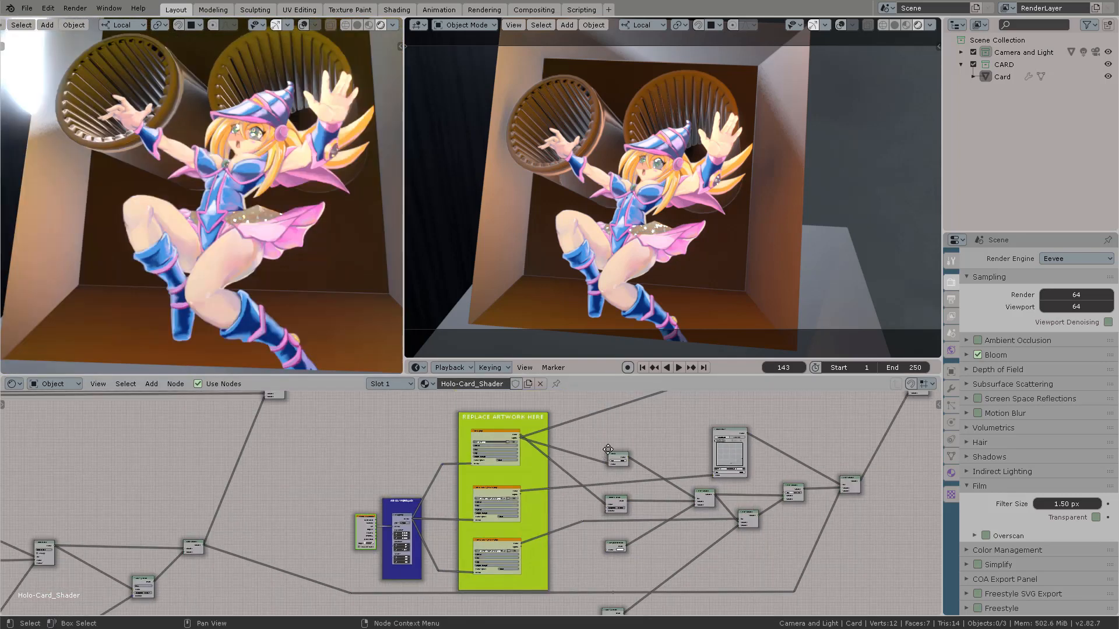
{"action": "mouse_move", "coordinate": [491, 454]}
{"action": "middle_mouse_down"}
{"action": "mouse_move", "coordinate": [544, 457]}
{"action": "mouse_move", "coordinate": [478, 462]}
{"action": "mouse_move", "coordinate": [488, 462]}
{"action": "middle_mouse_up"}
{"action": "scroll", "coordinate": [532, 457], "scroll_direction": "down", "scroll_amount": 2}
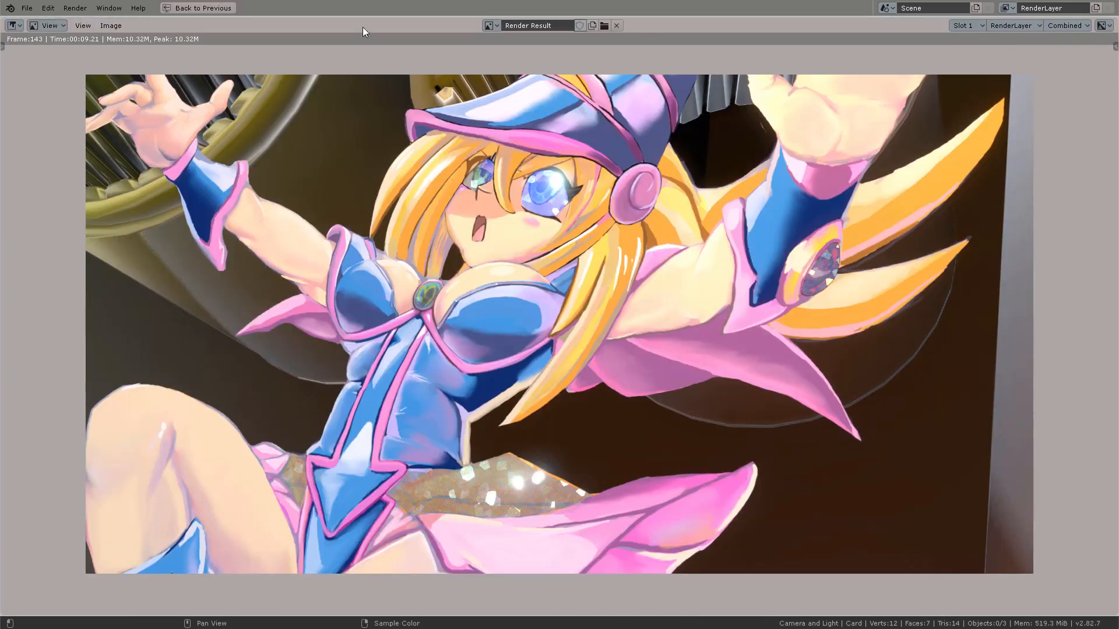
{"action": "key", "text": "shift+alt+s"}
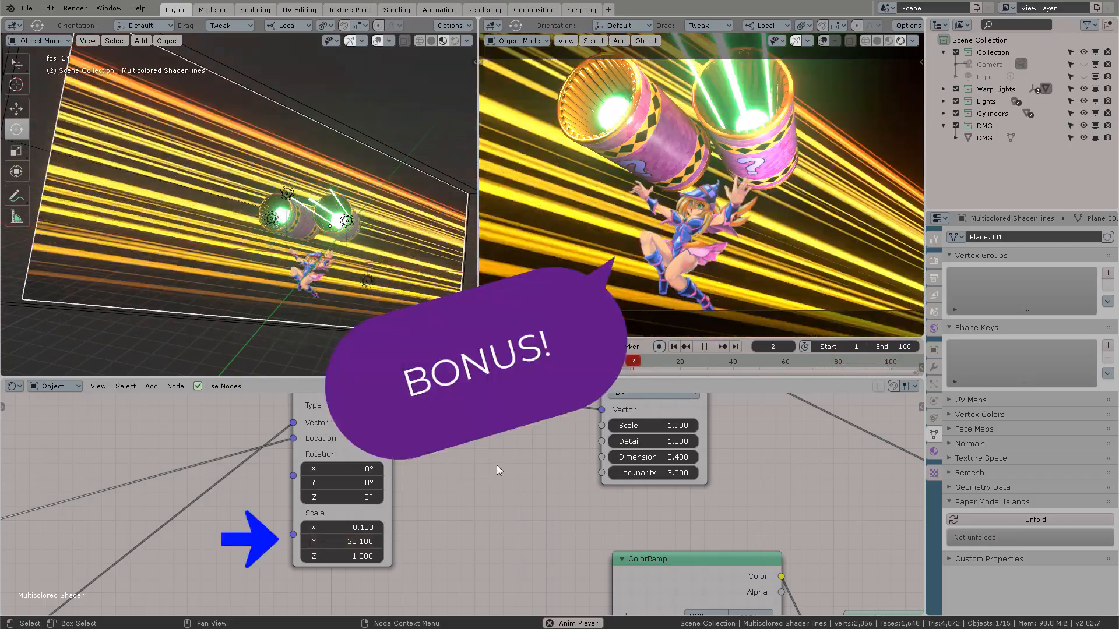
Adjust the Mapping node's Y scale and recolor the ColorRamp stop at position 0.434 to light green
{"action": "left_click_drag", "start_coordinate": [342, 540], "coordinate": [317, 542]}
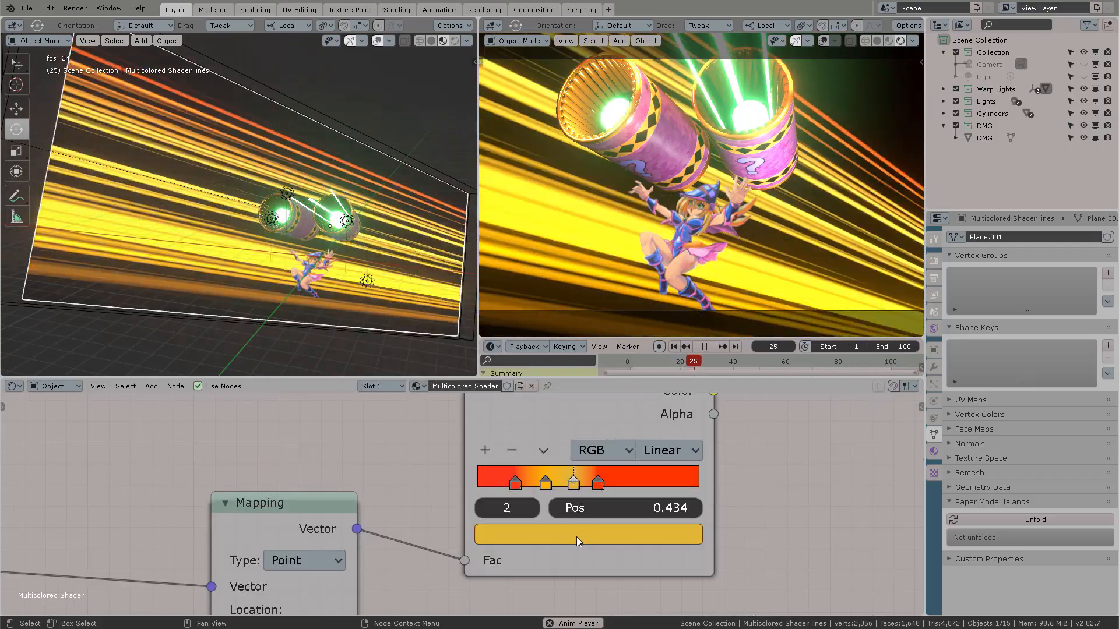
{"action": "left_click", "coordinate": [577, 534]}
{"action": "left_click_drag", "start_coordinate": [544, 309], "coordinate": [532, 286]}
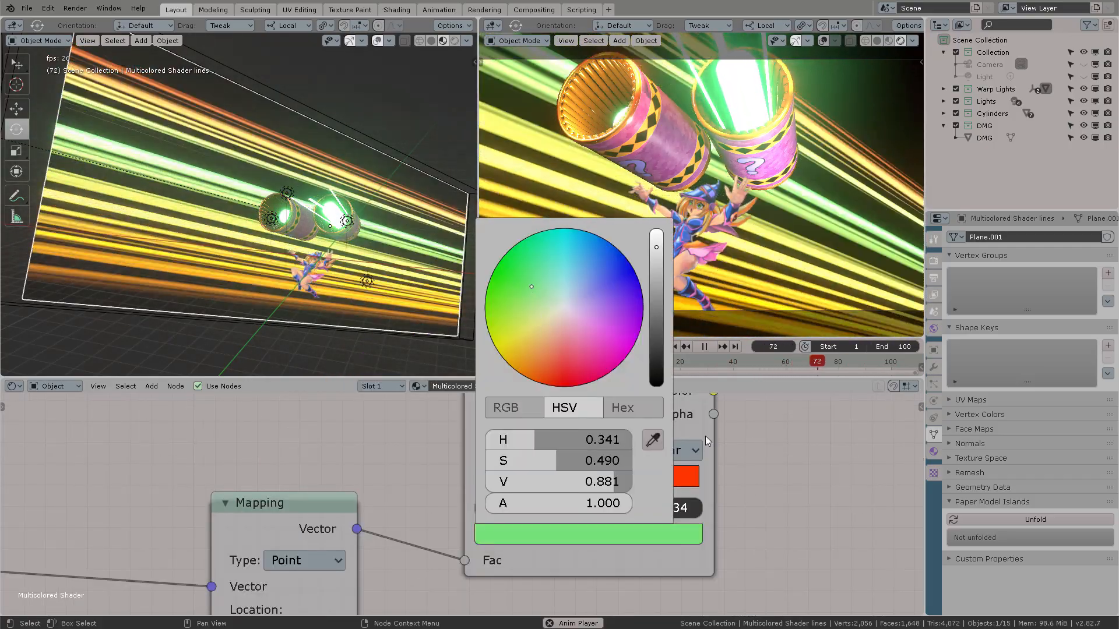
Try a blue color on the ColorRamp's first stop at position 0.168
{"action": "left_click", "coordinate": [515, 483]}
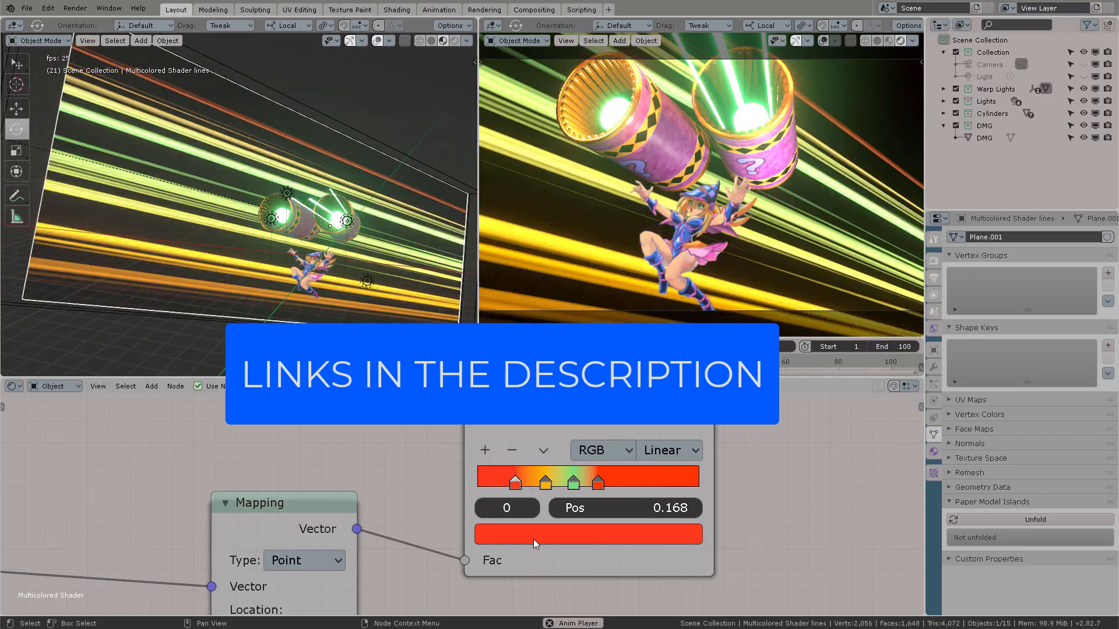
{"action": "left_click", "coordinate": [542, 532]}
{"action": "left_click", "coordinate": [603, 278]}
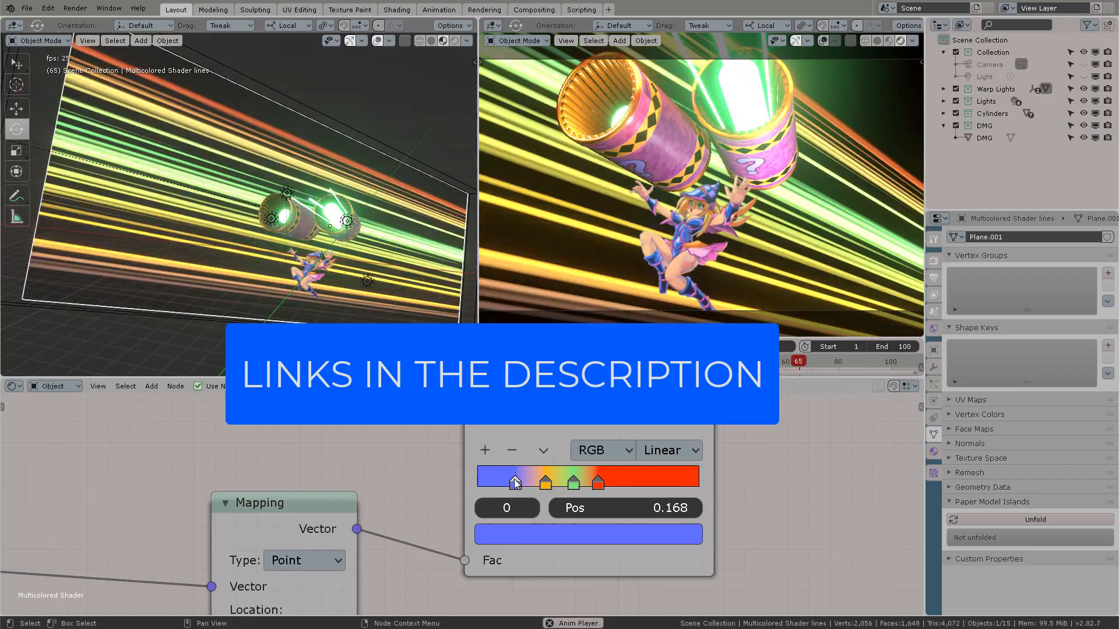
Set the ColorRamp's first stop to red and select the second stop
{"action": "left_click", "coordinate": [528, 538]}
{"action": "left_click", "coordinate": [557, 377]}
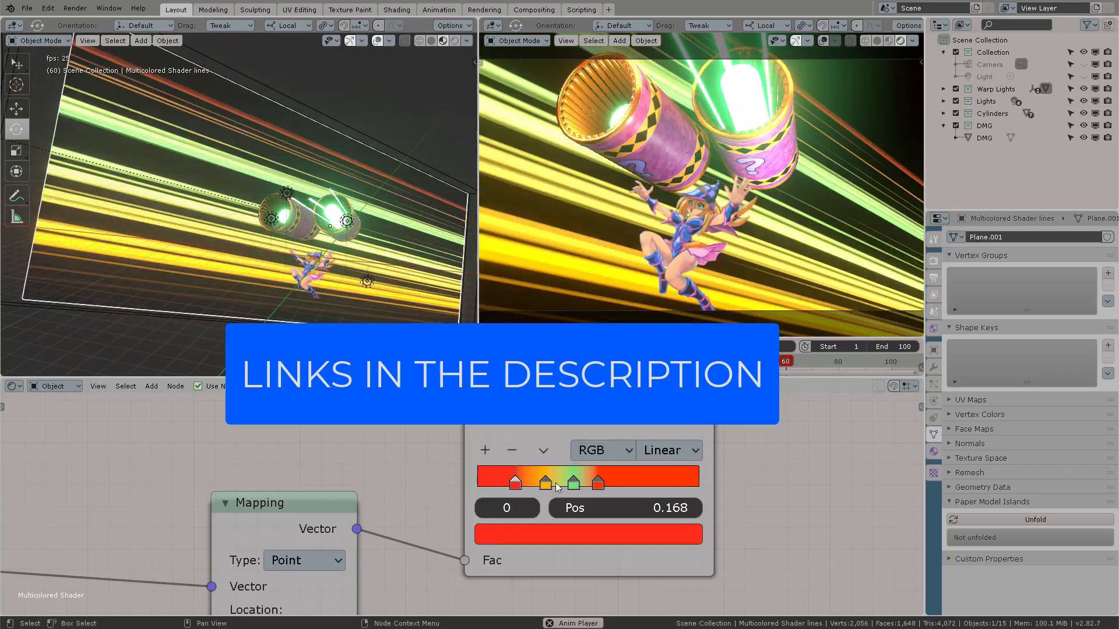
{"action": "left_click", "coordinate": [546, 483]}
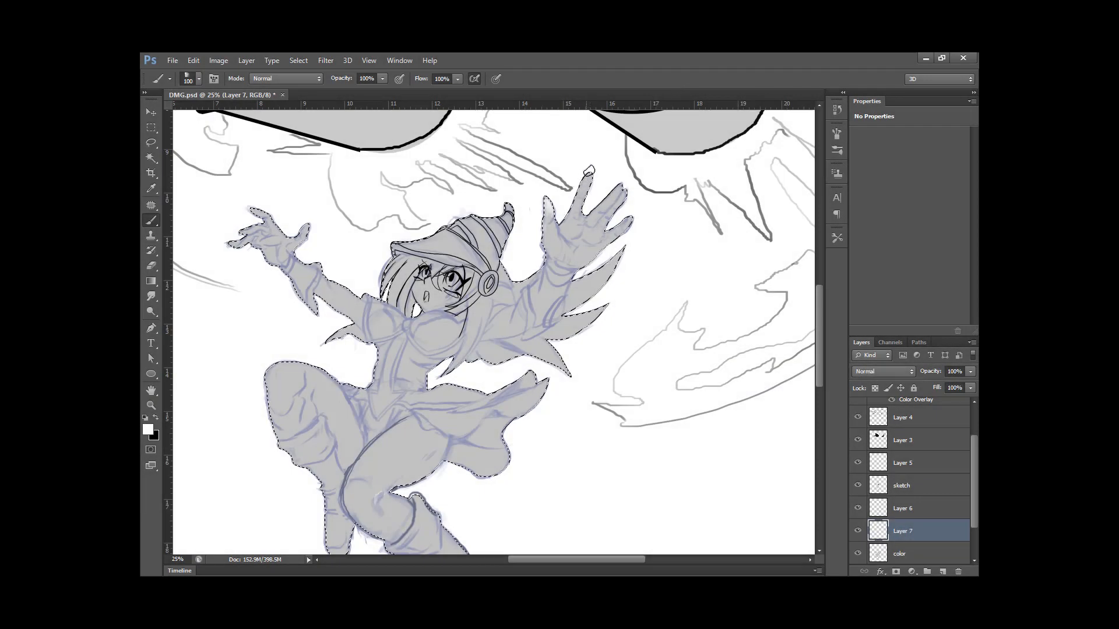
In Photoshop, brush white highlights onto the figure's raised hand, hat, arm, chest, torso and skirt on Layer 7
{"action": "left_click_drag", "start_coordinate": [577, 202], "coordinate": [573, 232]}
{"action": "left_click_drag", "start_coordinate": [483, 229], "coordinate": [446, 246]}
{"action": "left_click_drag", "start_coordinate": [329, 287], "coordinate": [361, 305]}
{"action": "left_click_drag", "start_coordinate": [428, 321], "coordinate": [457, 318]}
{"action": "left_click_drag", "start_coordinate": [400, 342], "coordinate": [388, 373]}
{"action": "left_click_drag", "start_coordinate": [434, 391], "coordinate": [475, 395]}
{"action": "left_click_drag", "start_coordinate": [428, 417], "coordinate": [475, 424]}
Brush white highlights onto the raised knee and the front thigh and knee
{"action": "mouse_move", "coordinate": [273, 373]}
{"action": "left_mouse_down"}
{"action": "mouse_move", "coordinate": [292, 368]}
{"action": "mouse_move", "coordinate": [344, 401]}
{"action": "left_mouse_up"}
{"action": "left_click_drag", "start_coordinate": [356, 464], "coordinate": [392, 430]}
{"action": "left_click_drag", "start_coordinate": [358, 487], "coordinate": [378, 495]}
Add white highlights to the boots, lower legs, skirt and hair with the same brush
{"action": "left_click_drag", "start_coordinate": [373, 466], "coordinate": [441, 366]}
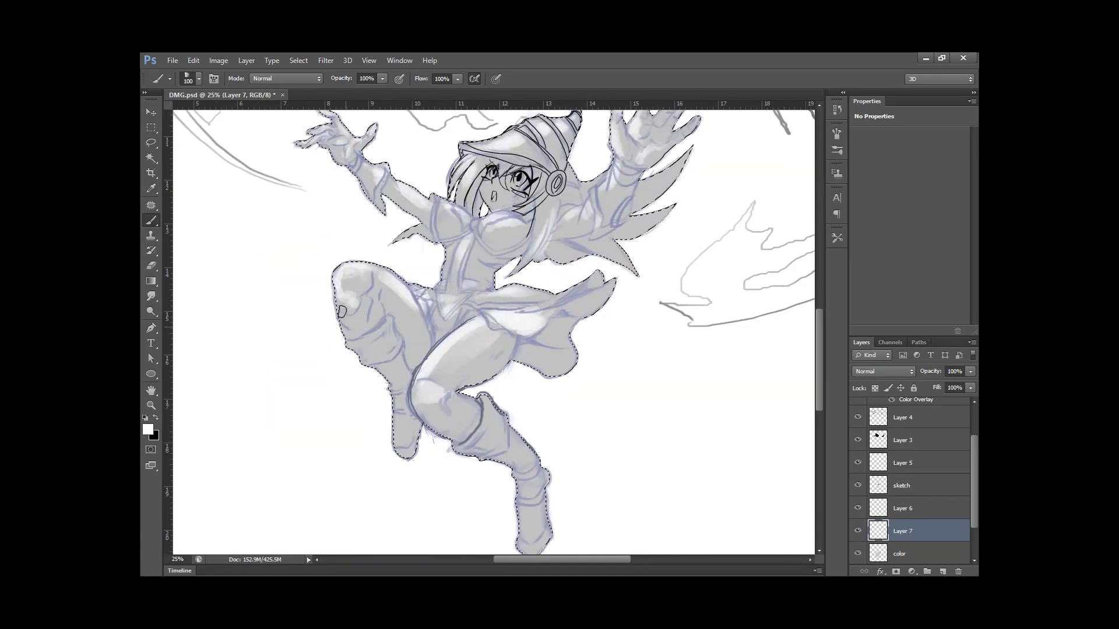
{"action": "left_click_drag", "start_coordinate": [492, 412], "coordinate": [501, 439]}
{"action": "left_click_drag", "start_coordinate": [394, 328], "coordinate": [387, 353]}
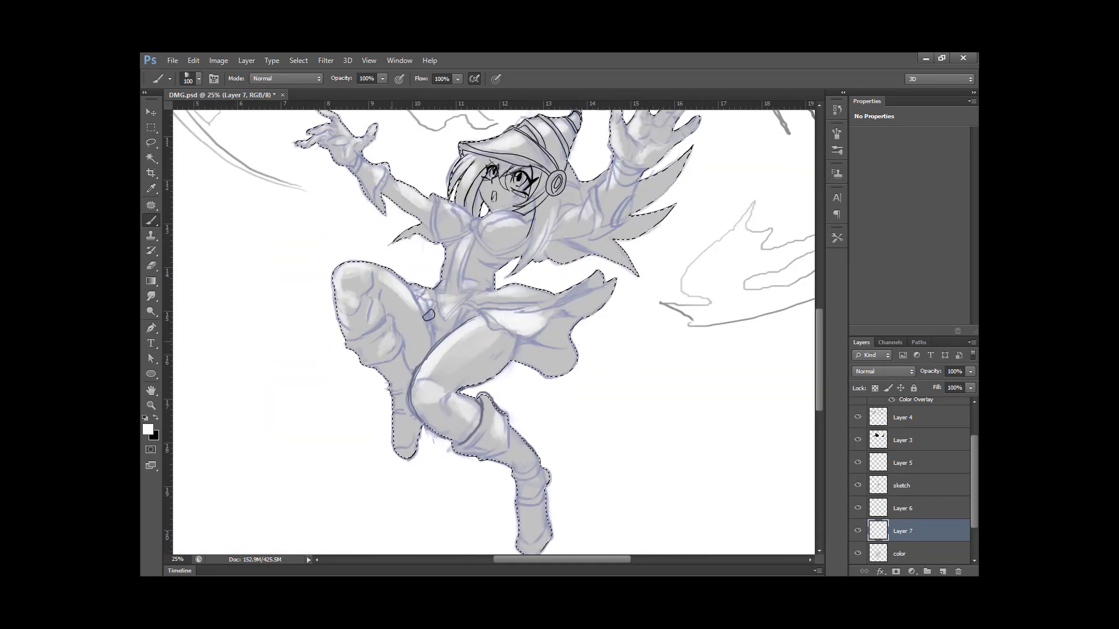
{"action": "mouse_move", "coordinate": [529, 306]}
{"action": "left_mouse_down"}
{"action": "mouse_move", "coordinate": [530, 347]}
{"action": "mouse_move", "coordinate": [508, 331]}
{"action": "left_mouse_up"}
{"action": "left_click_drag", "start_coordinate": [574, 345], "coordinate": [611, 319]}
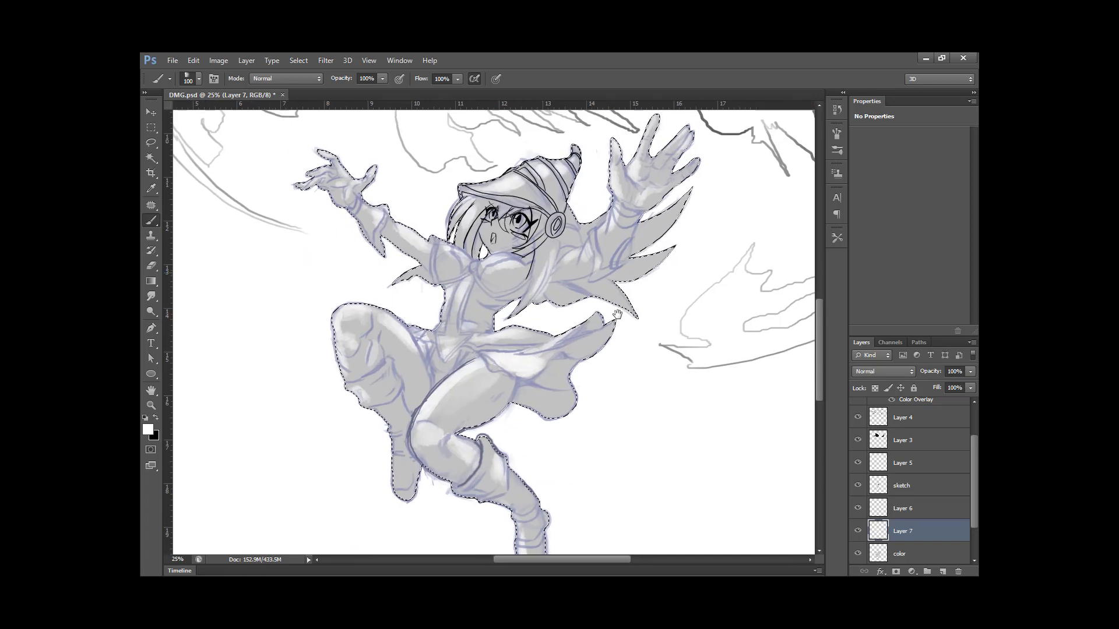
{"action": "left_click_drag", "start_coordinate": [519, 214], "coordinate": [526, 249]}
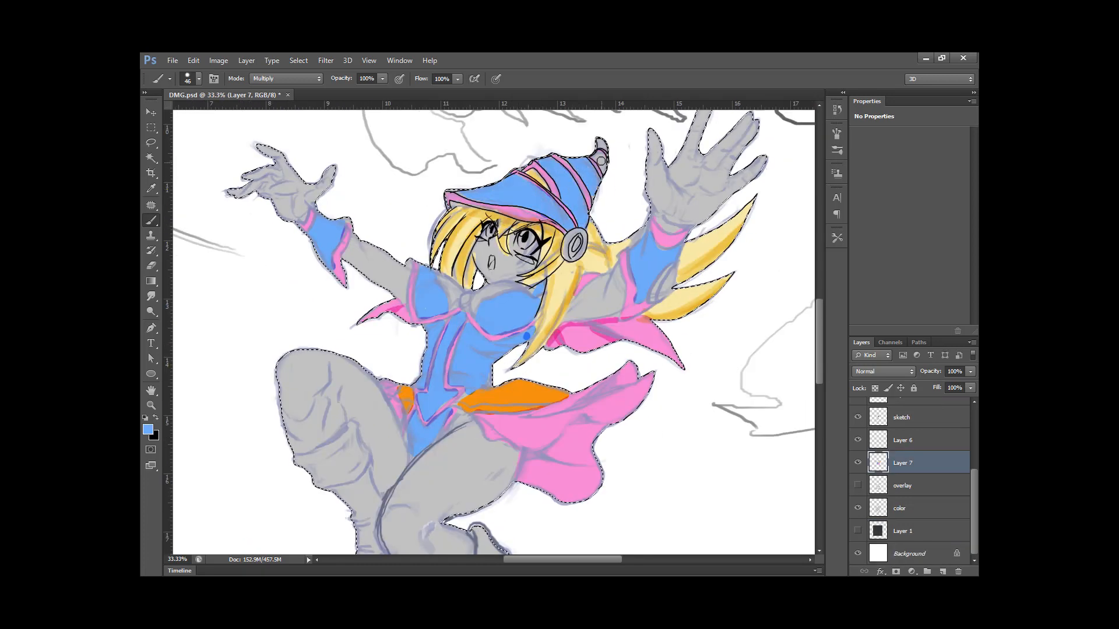
Paint both boots light blue on Layer 7 with the brush in Multiply mode
{"action": "key", "text": "ctrl+plus"}
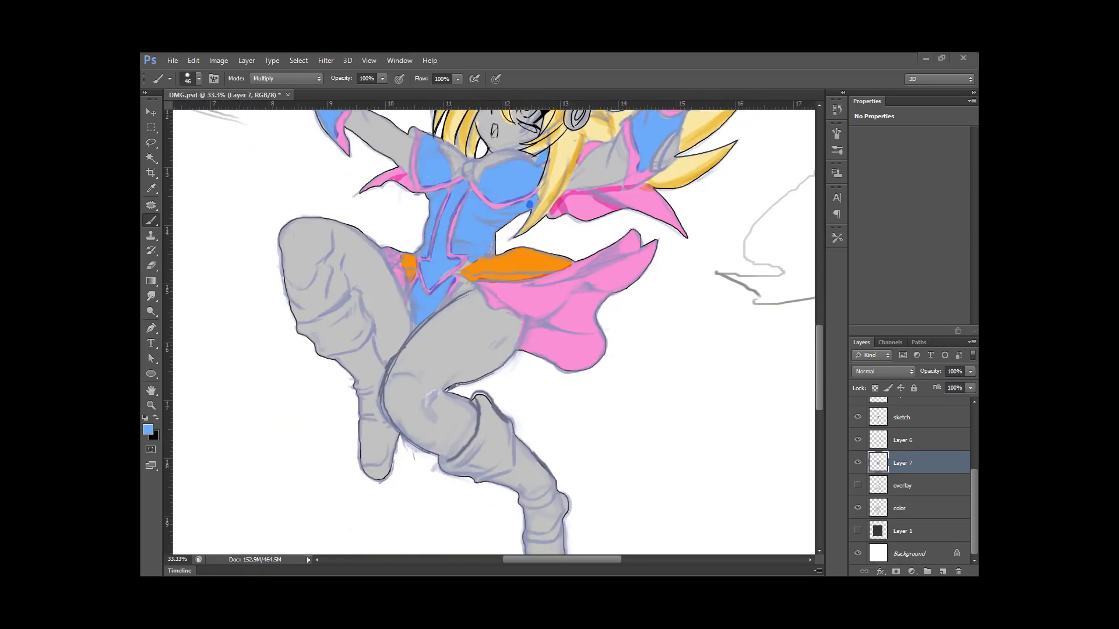
{"action": "left_click_drag", "start_coordinate": [484, 408], "coordinate": [543, 519]}
{"action": "left_click_drag", "start_coordinate": [533, 551], "coordinate": [531, 449]}
{"action": "left_click_drag", "start_coordinate": [553, 251], "coordinate": [587, 300]}
{"action": "left_click_drag", "start_coordinate": [390, 330], "coordinate": [332, 276]}
{"action": "left_click_drag", "start_coordinate": [333, 274], "coordinate": [383, 245]}
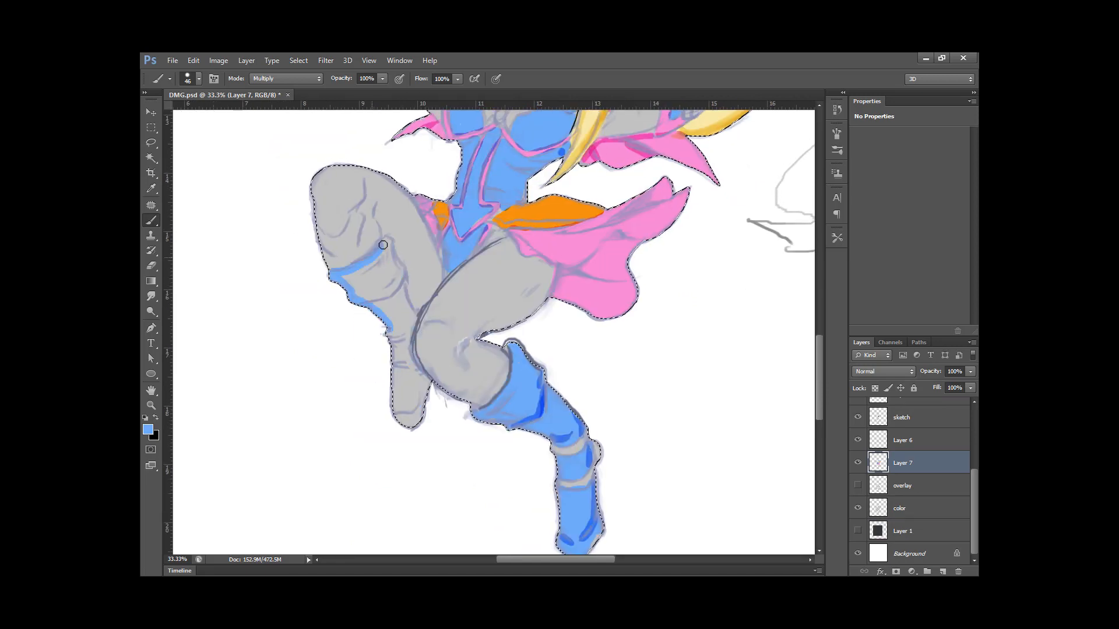
{"action": "left_click_drag", "start_coordinate": [395, 363], "coordinate": [410, 361]}
Paint the arms, hands and face in a peach skin tone with the Multiply brush
{"action": "left_click_drag", "start_coordinate": [495, 262], "coordinate": [473, 455]}
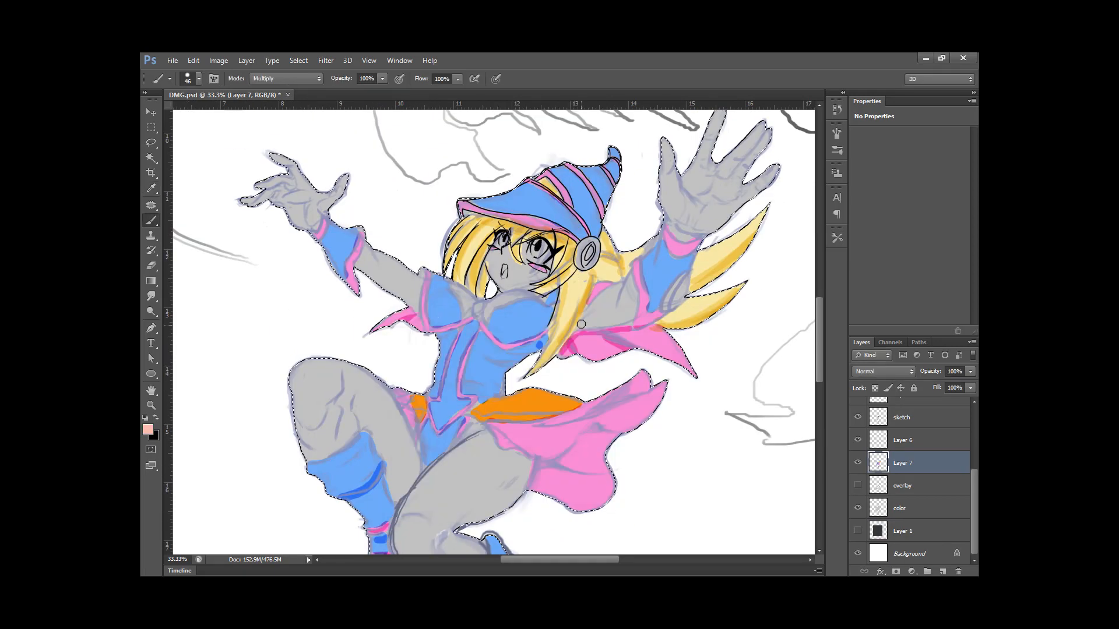
{"action": "left_click_drag", "start_coordinate": [633, 286], "coordinate": [592, 324]}
{"action": "left_click_drag", "start_coordinate": [366, 257], "coordinate": [415, 296]}
{"action": "mouse_move", "coordinate": [318, 214]}
{"action": "left_mouse_down"}
{"action": "mouse_move", "coordinate": [308, 226]}
{"action": "mouse_move", "coordinate": [317, 198]}
{"action": "left_mouse_up"}
{"action": "left_click_drag", "start_coordinate": [735, 157], "coordinate": [687, 216]}
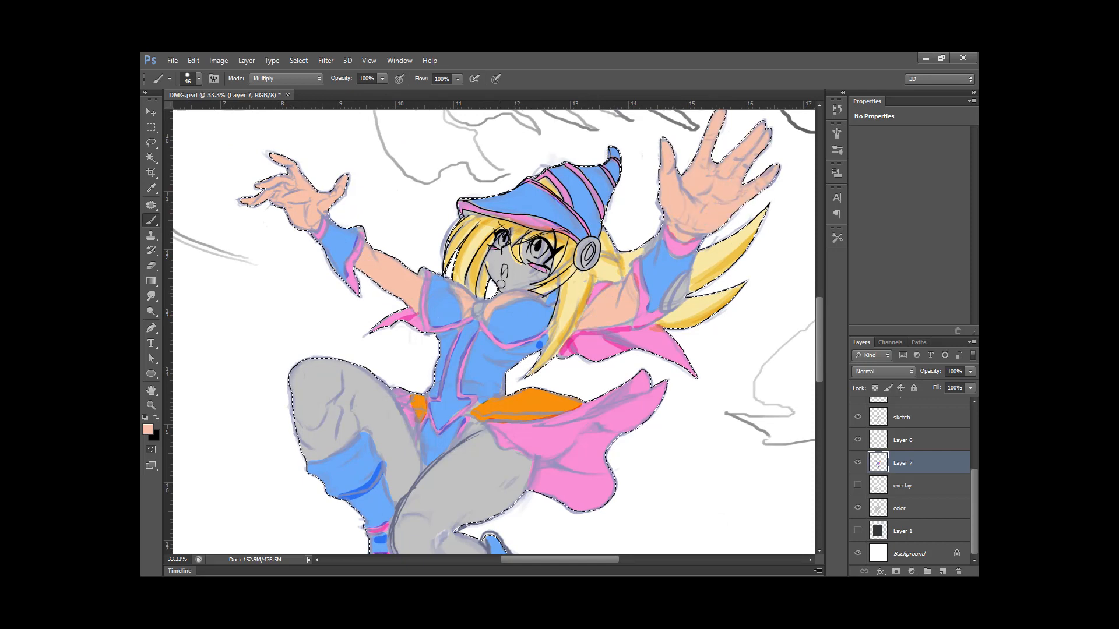
{"action": "left_click_drag", "start_coordinate": [510, 259], "coordinate": [534, 280]}
Paint both bare thighs and knees in the same peach skin tone
{"action": "left_click_drag", "start_coordinate": [385, 403], "coordinate": [410, 342]}
{"action": "left_click_drag", "start_coordinate": [442, 410], "coordinate": [343, 302]}
{"action": "mouse_move", "coordinate": [333, 362]}
{"action": "left_mouse_down"}
{"action": "mouse_move", "coordinate": [328, 310]}
{"action": "mouse_move", "coordinate": [350, 397]}
{"action": "left_mouse_up"}
{"action": "mouse_move", "coordinate": [349, 396]}
{"action": "left_mouse_down"}
{"action": "mouse_move", "coordinate": [383, 338]}
{"action": "mouse_move", "coordinate": [431, 388]}
{"action": "left_mouse_up"}
{"action": "mouse_move", "coordinate": [434, 452]}
{"action": "left_mouse_down"}
{"action": "mouse_move", "coordinate": [522, 387]}
{"action": "mouse_move", "coordinate": [443, 492]}
{"action": "left_mouse_up"}
{"action": "left_click_drag", "start_coordinate": [545, 420], "coordinate": [525, 439]}
Clear the selection, reduce the brush to 22 px and paint the eye area white
{"action": "left_click", "coordinate": [151, 296]}
{"action": "key", "text": "ctrl+d"}
{"action": "key", "text": "z"}
{"action": "left_click_drag", "start_coordinate": [466, 309], "coordinate": [447, 310]}
{"action": "left_click_drag", "start_coordinate": [587, 171], "coordinate": [653, 175]}
{"action": "key", "text": "b"}
{"action": "right_click_drag", "start_coordinate": [510, 295], "coordinate": [499, 295], "text": "alt"}
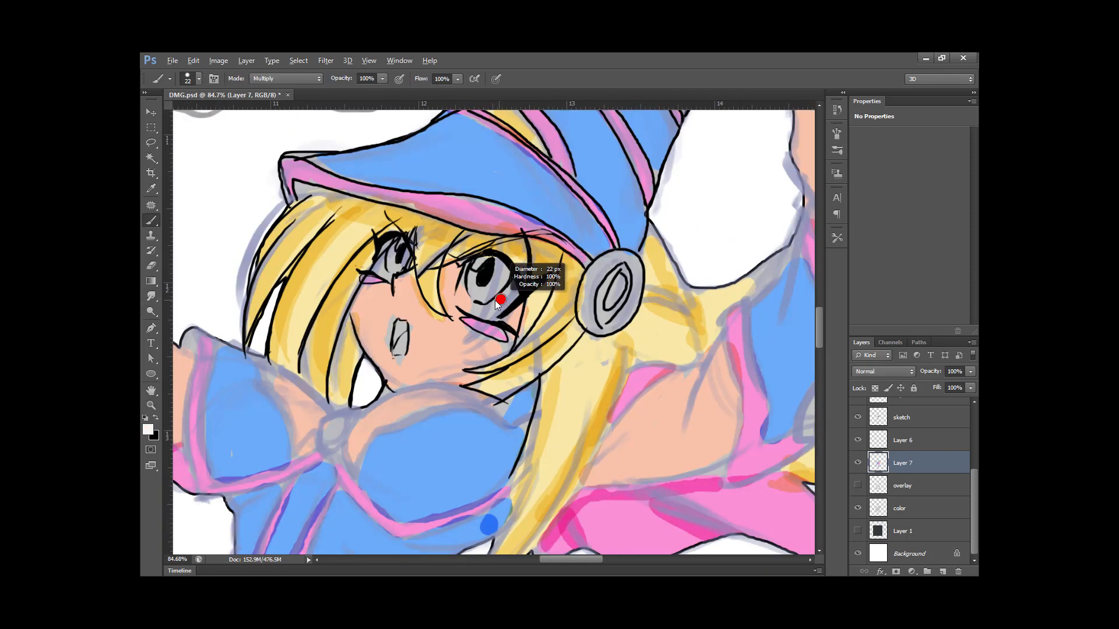
{"action": "left_click_drag", "start_coordinate": [513, 288], "coordinate": [484, 310]}
{"action": "left_click_drag", "start_coordinate": [465, 277], "coordinate": [468, 302]}
Pick a green foreground color and paint the iris of the eye
{"action": "left_click", "coordinate": [148, 429]}
{"action": "left_click", "coordinate": [552, 434]}
{"action": "left_click", "coordinate": [528, 408]}
{"action": "left_click", "coordinate": [689, 331]}
{"action": "left_click_drag", "start_coordinate": [500, 263], "coordinate": [494, 292]}
Pick a new foreground color and paint the inside of the mouth
{"action": "left_click", "coordinate": [151, 296]}
{"action": "left_click", "coordinate": [148, 430]}
{"action": "left_click", "coordinate": [677, 338]}
{"action": "left_click_drag", "start_coordinate": [401, 327], "coordinate": [399, 352]}
{"action": "left_click", "coordinate": [148, 429]}
{"action": "left_click", "coordinate": [677, 338]}
{"action": "left_click", "coordinate": [569, 316], "text": "alt"}
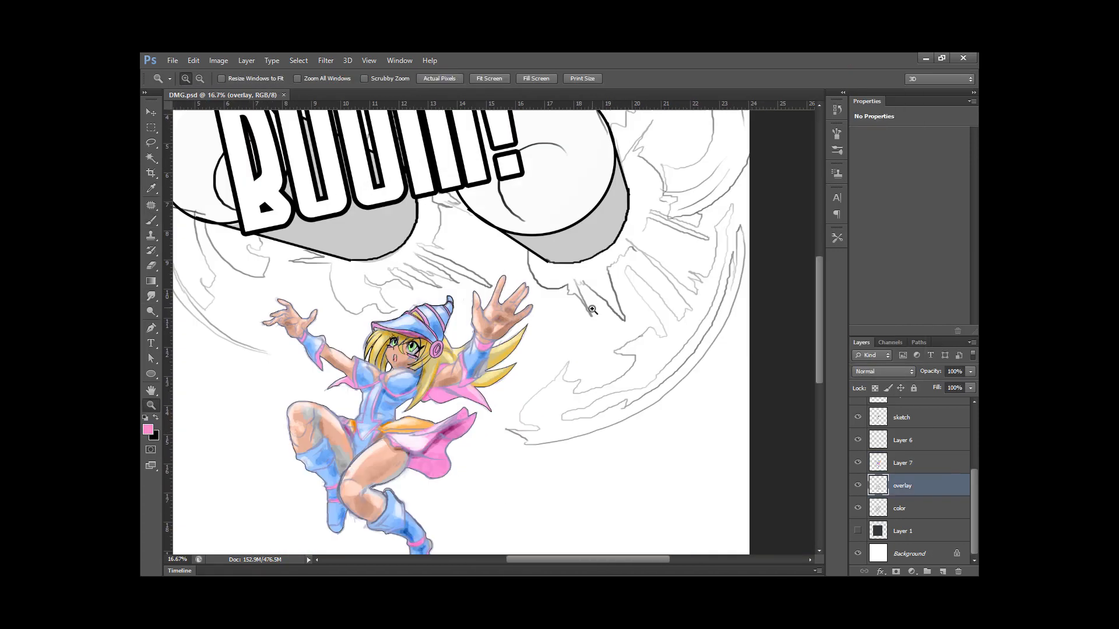
Smudge the gray speed lines at 50% strength and set Layer 9's opacity to 72%
{"action": "left_click_drag", "start_coordinate": [670, 350], "coordinate": [702, 306]}
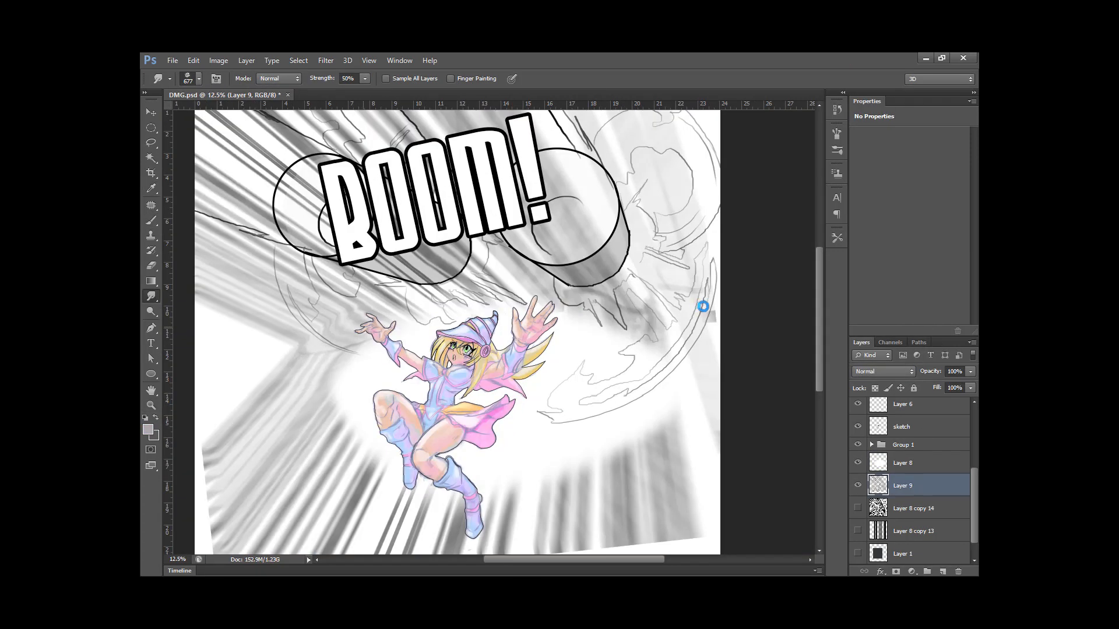
{"action": "key", "text": "z"}
{"action": "left_click", "coordinate": [614, 300], "text": "alt"}
{"action": "left_click", "coordinate": [614, 299], "text": "alt"}
{"action": "left_click_drag", "start_coordinate": [971, 384], "coordinate": [950, 384]}
{"action": "left_click", "coordinate": [666, 315]}
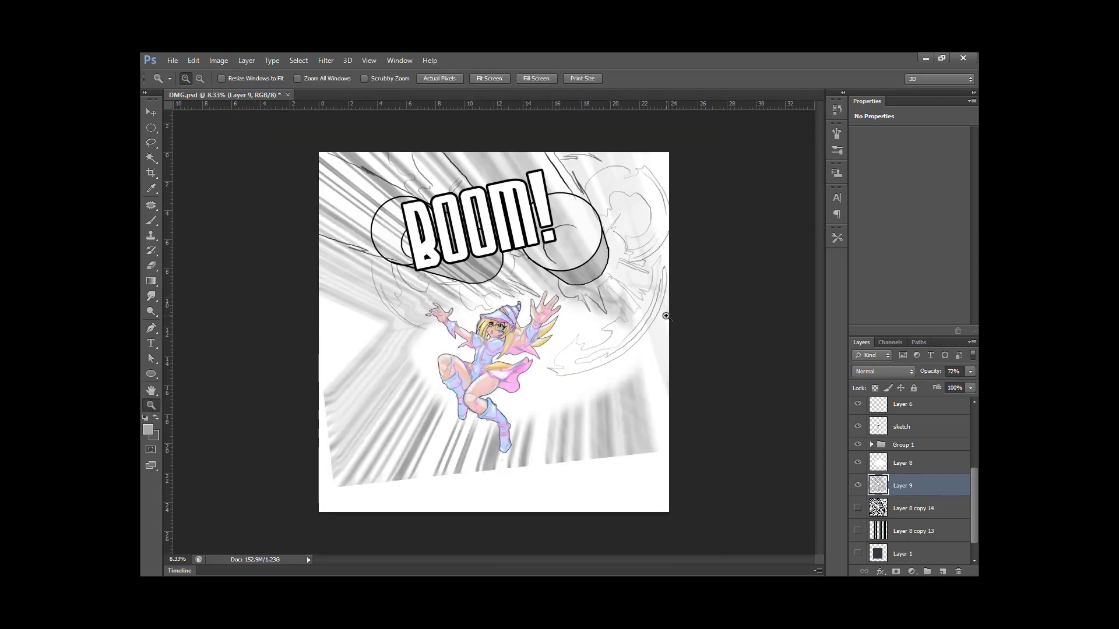
On a new layer, outline a slanted band across the drawing's lower edge with the Polygonal Lasso and fill it black
{"action": "left_click", "coordinate": [942, 572]}
{"action": "key", "text": "l"}
{"action": "left_click", "coordinate": [313, 493]}
{"action": "left_click", "coordinate": [681, 447]}
{"action": "key", "text": "d"}
{"action": "key", "text": "alt+BackSpace"}
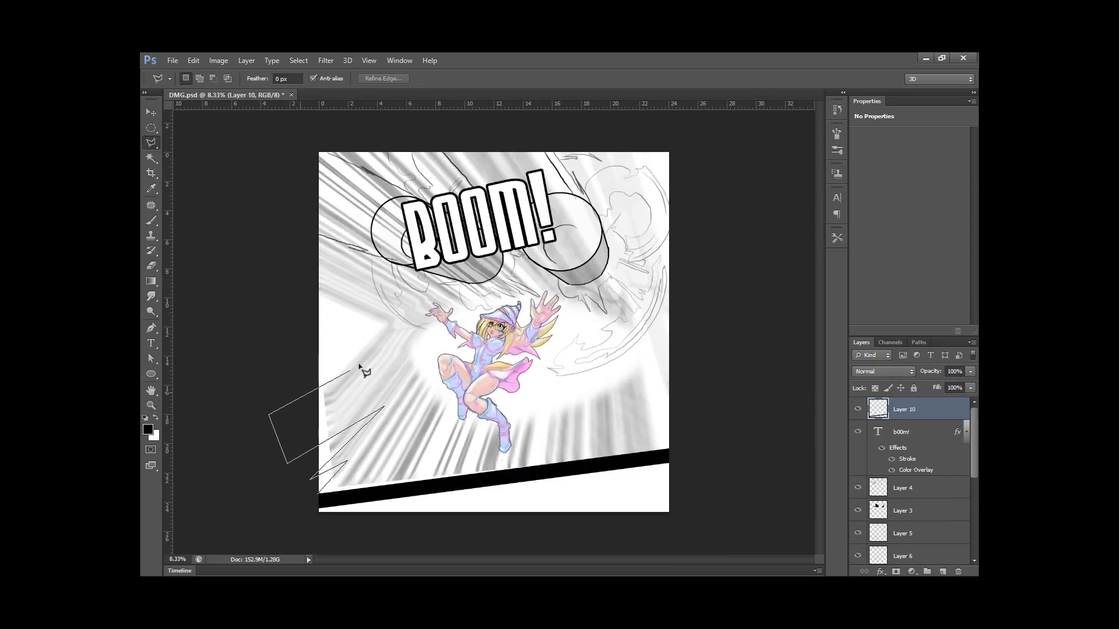
Outline jagged spikes along the drawing's left edge, fill them black and clear the selection
{"action": "left_click", "coordinate": [370, 294]}
{"action": "left_click", "coordinate": [257, 228]}
{"action": "left_click", "coordinate": [318, 493]}
{"action": "key", "text": "alt+BackSpace"}
{"action": "key", "text": "ctrl+d"}
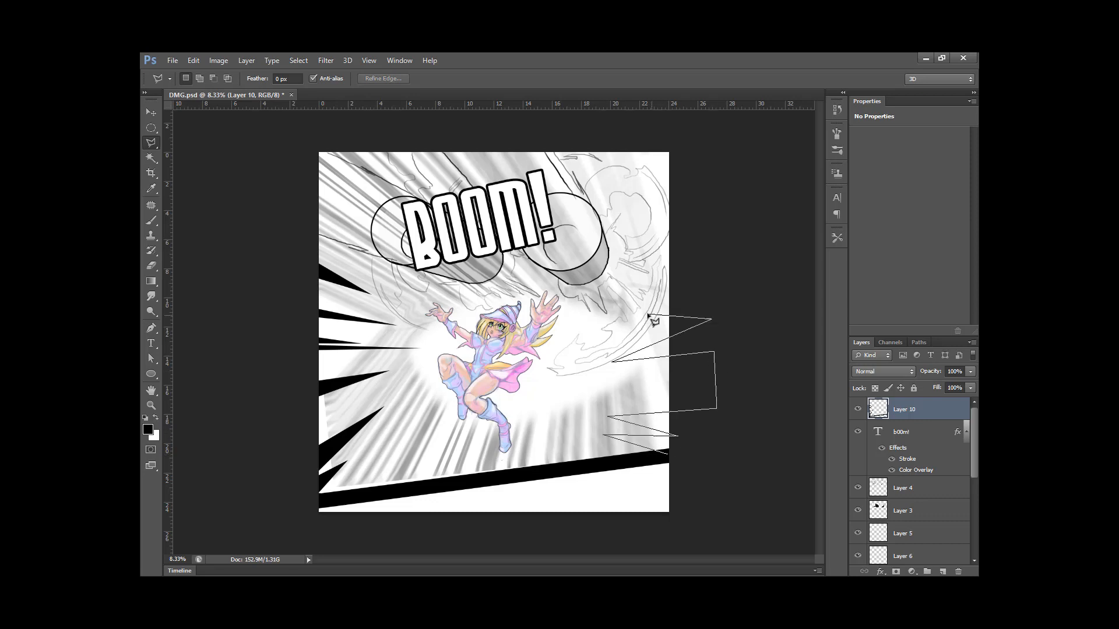
Try outlining jagged spikes along the drawing's right edge with the Polygonal Lasso and filling them black
{"action": "key", "text": "Escape"}
{"action": "left_click", "coordinate": [602, 456]}
{"action": "left_click", "coordinate": [582, 432]}
{"action": "left_click", "coordinate": [633, 457]}
{"action": "left_click", "coordinate": [608, 436]}
{"action": "left_click", "coordinate": [651, 455]}
{"action": "left_click", "coordinate": [676, 449]}
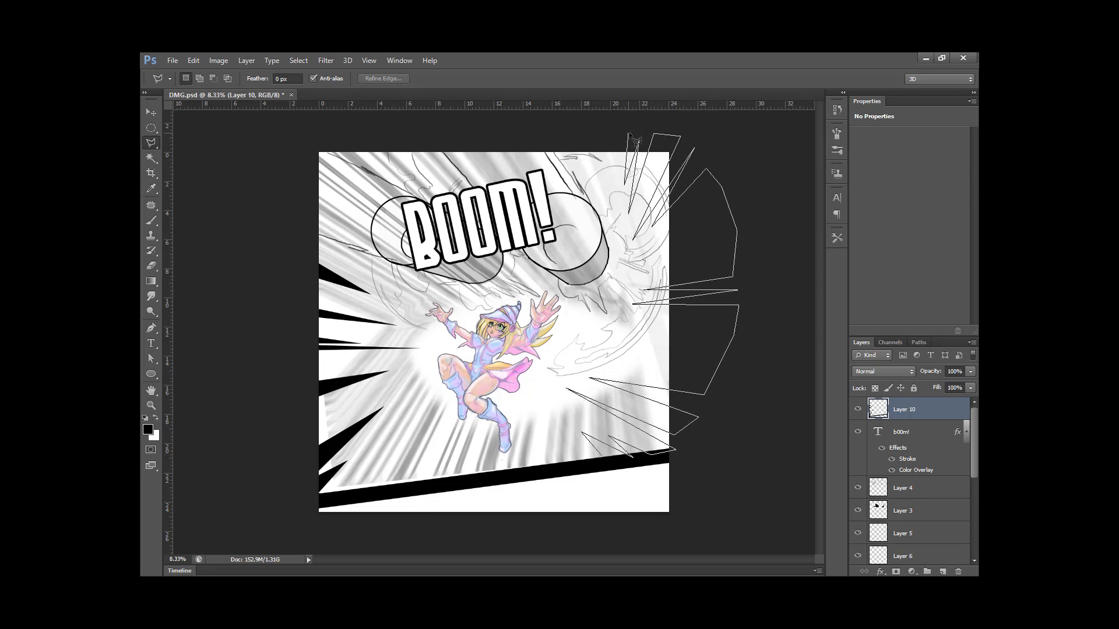
{"action": "left_click", "coordinate": [629, 134]}
{"action": "left_click", "coordinate": [602, 456]}
{"action": "key", "text": "alt+BackSpace"}
{"action": "key", "text": "ctrl+z"}
{"action": "key", "text": "alt+BackSpace"}
{"action": "key", "text": "ctrl+d"}
Try adding black-filled spikes around the drawing's upper-right corner
{"action": "left_click", "coordinate": [683, 196]}
{"action": "left_click", "coordinate": [626, 237]}
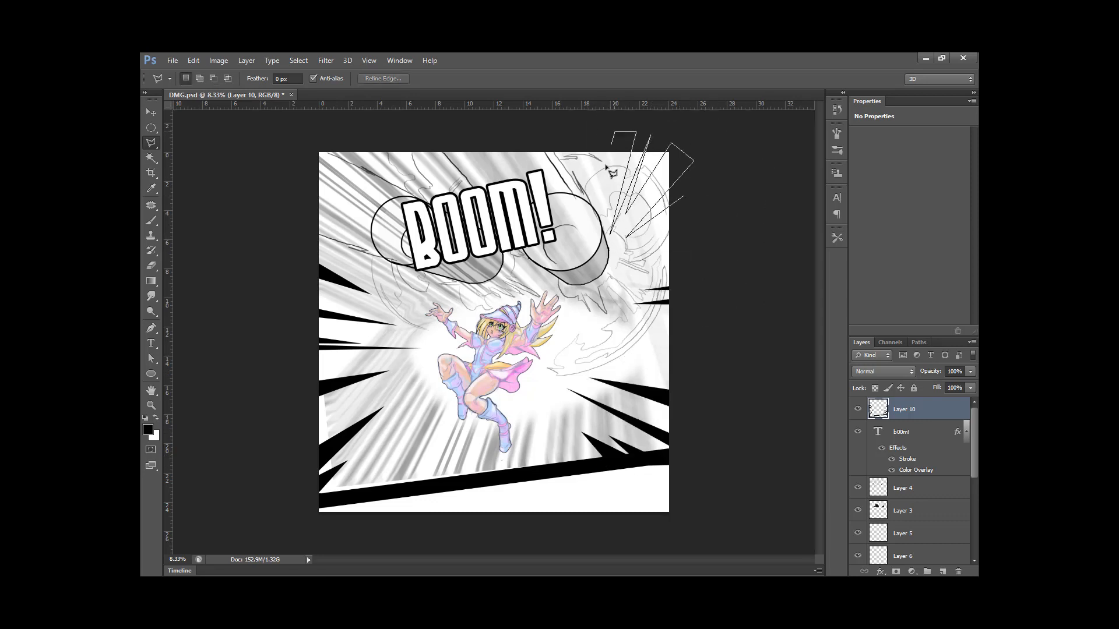
{"action": "left_click", "coordinate": [612, 143]}
{"action": "key", "text": "alt+BackSpace"}
{"action": "key", "text": "ctrl+d"}
Undo the black spikes on the drawing's right edge and upper-right corner
{"action": "key", "text": "ctrl+alt+z"}
{"action": "key", "text": "ctrl+alt+z"}
{"action": "key", "text": "ctrl+alt+z"}
{"action": "key", "text": "ctrl+alt+z"}
{"action": "key", "text": "ctrl+alt+z"}
{"action": "key", "text": "ctrl+alt+z"}
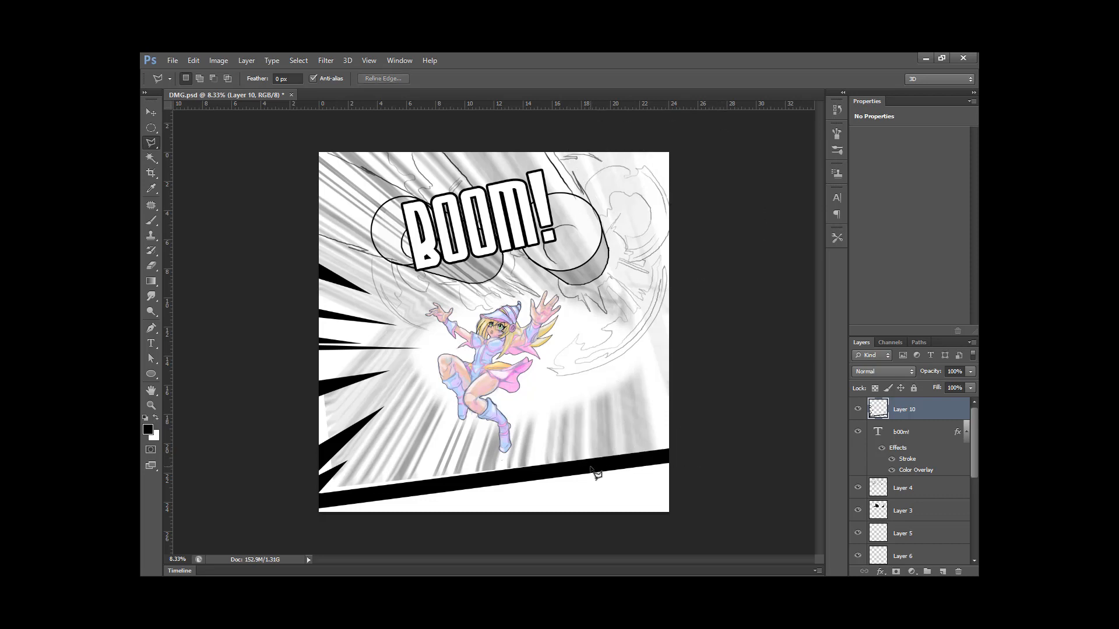
Outline new upward spikes in the drawing's lower-right corner and fill them black
{"action": "left_click", "coordinate": [581, 460]}
{"action": "key", "text": "alt+BackSpace"}
{"action": "key", "text": "ctrl+d"}
Outline spikes pointing inward from the drawing's upper-right corner, fill them black and clear the selection
{"action": "left_click", "coordinate": [609, 197]}
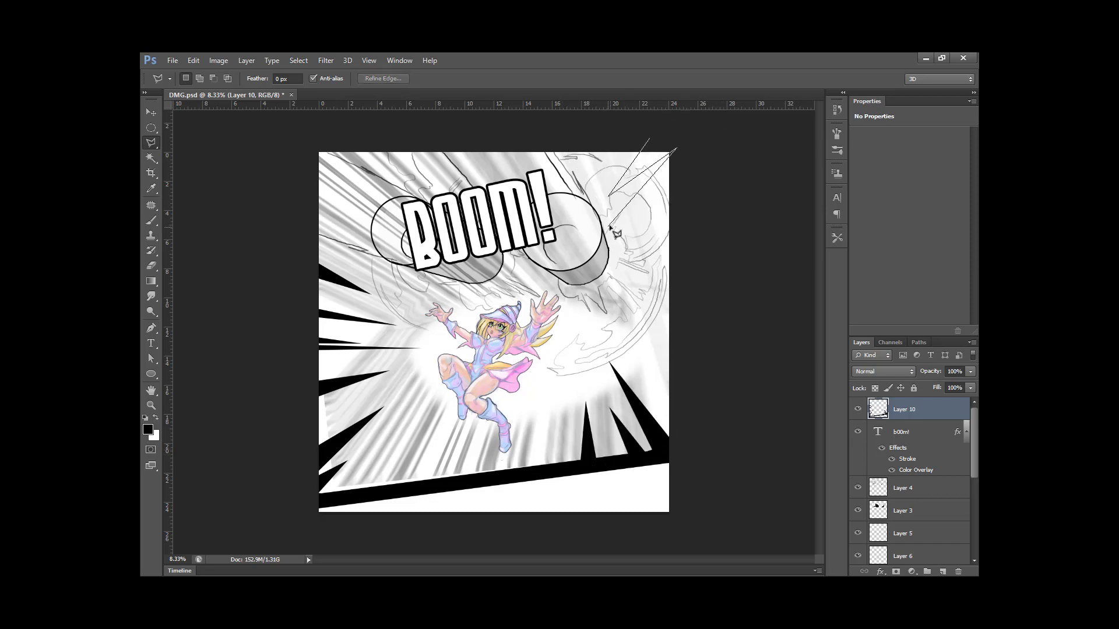
{"action": "left_click", "coordinate": [615, 220]}
{"action": "key", "text": "alt+BackSpace"}
{"action": "key", "text": "ctrl+d"}
{"action": "left_click", "coordinate": [324, 146]}
Save the DMG.psd drawing
{"action": "key", "text": "z"}
{"action": "left_click", "coordinate": [503, 335]}
{"action": "left_click", "coordinate": [503, 335], "text": "alt"}
{"action": "key", "text": "ctrl+s"}
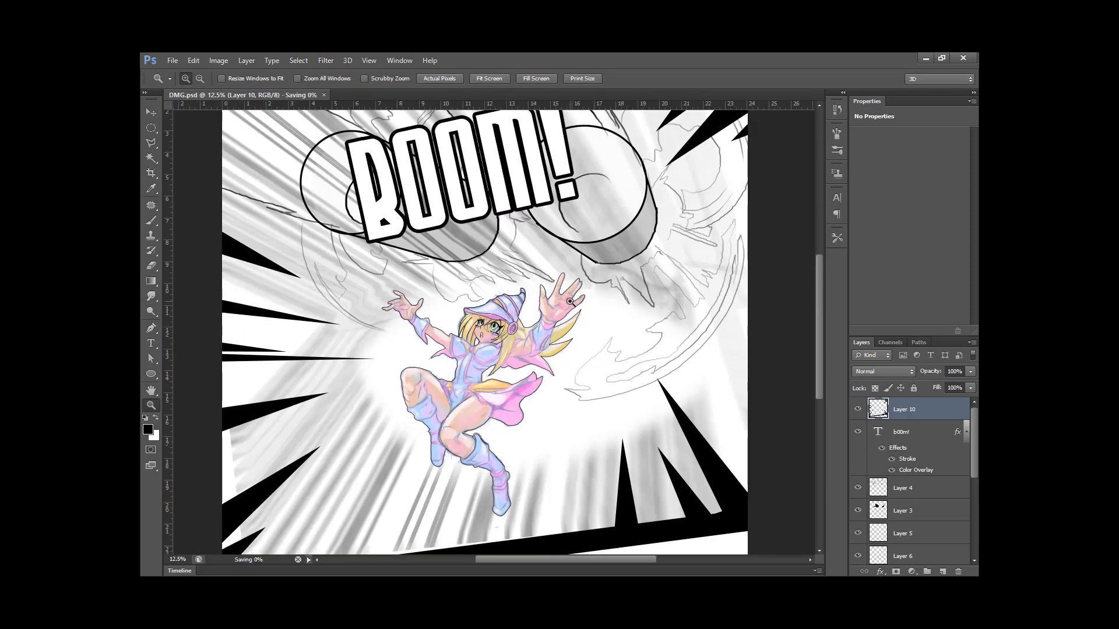
{"action": "left_click", "coordinate": [474, 344]}
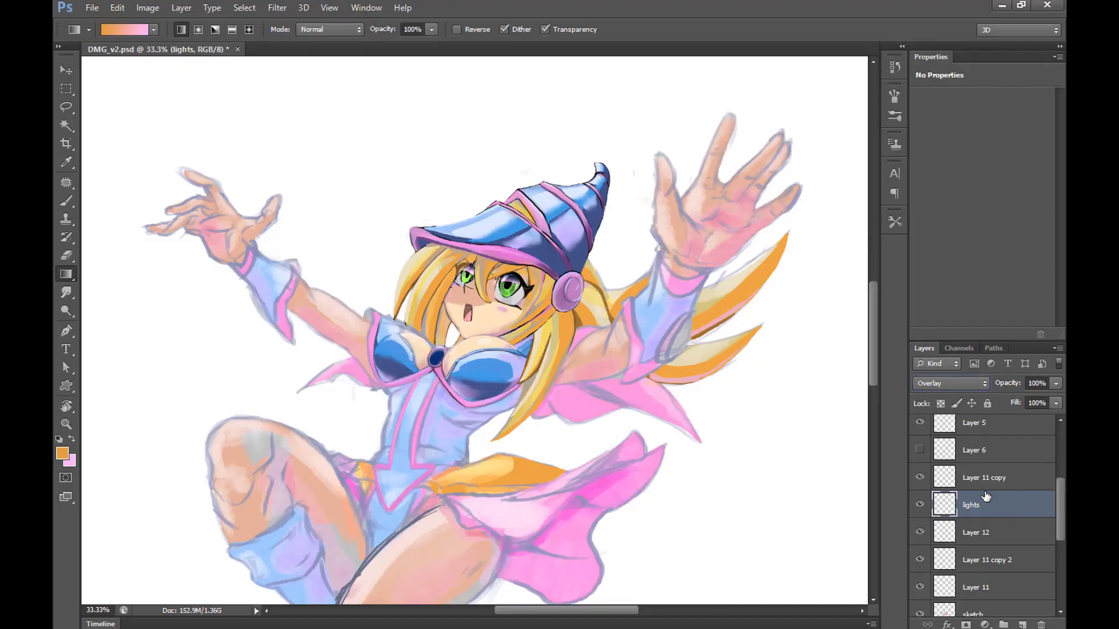
Fill the lights layer with an orange-to-pink linear gradient running from the waist toward the outstretched hand
{"action": "left_click_drag", "start_coordinate": [409, 410], "coordinate": [423, 385]}
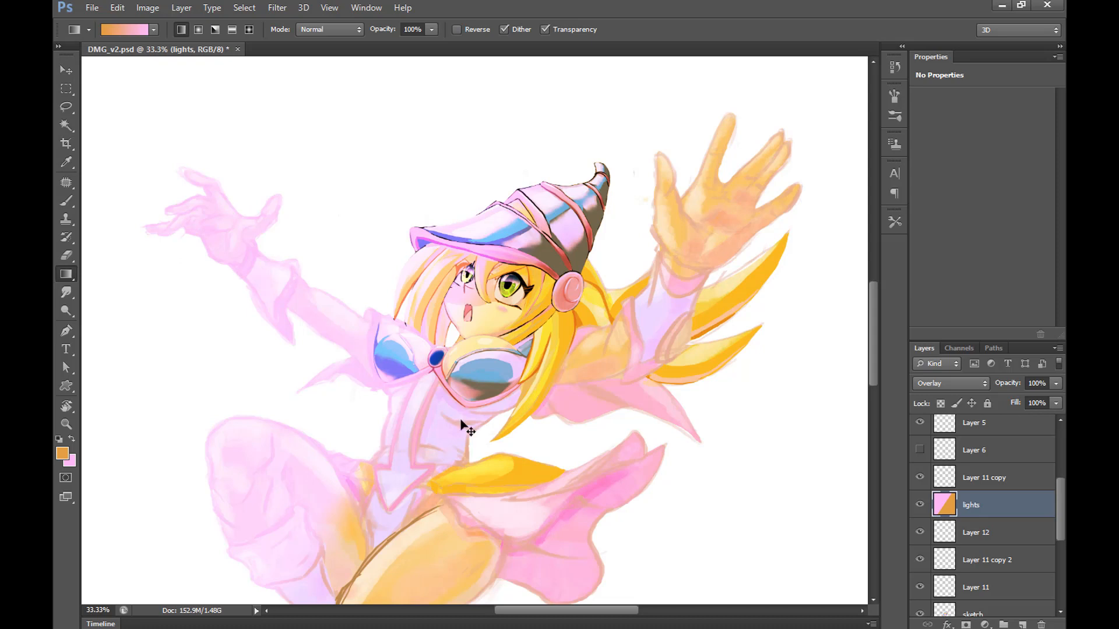
{"action": "key", "text": "ctrl+z"}
{"action": "left_click_drag", "start_coordinate": [425, 432], "coordinate": [203, 279]}
{"action": "key", "text": "ctrl+z"}
{"action": "key", "text": "ctrl+z"}
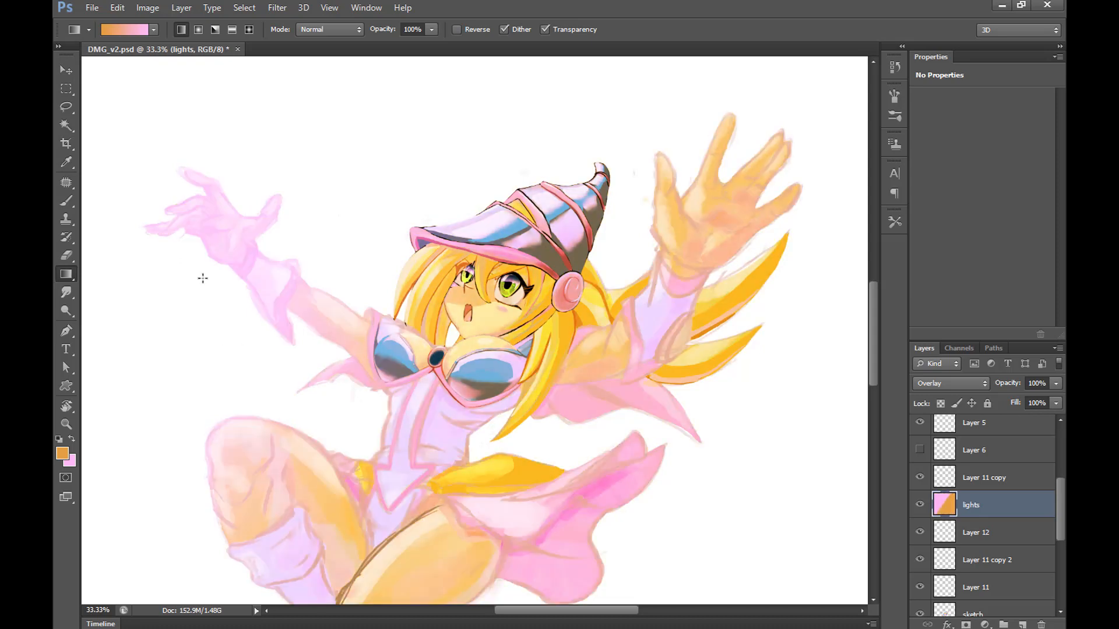
Hide the lights layer and set Layer 12's blend mode to Overlay
{"action": "left_click", "coordinate": [920, 505]}
{"action": "scroll", "coordinate": [990, 501], "scroll_direction": "down", "scroll_amount": 2}
{"action": "left_click", "coordinate": [991, 493]}
{"action": "left_click", "coordinate": [949, 383]}
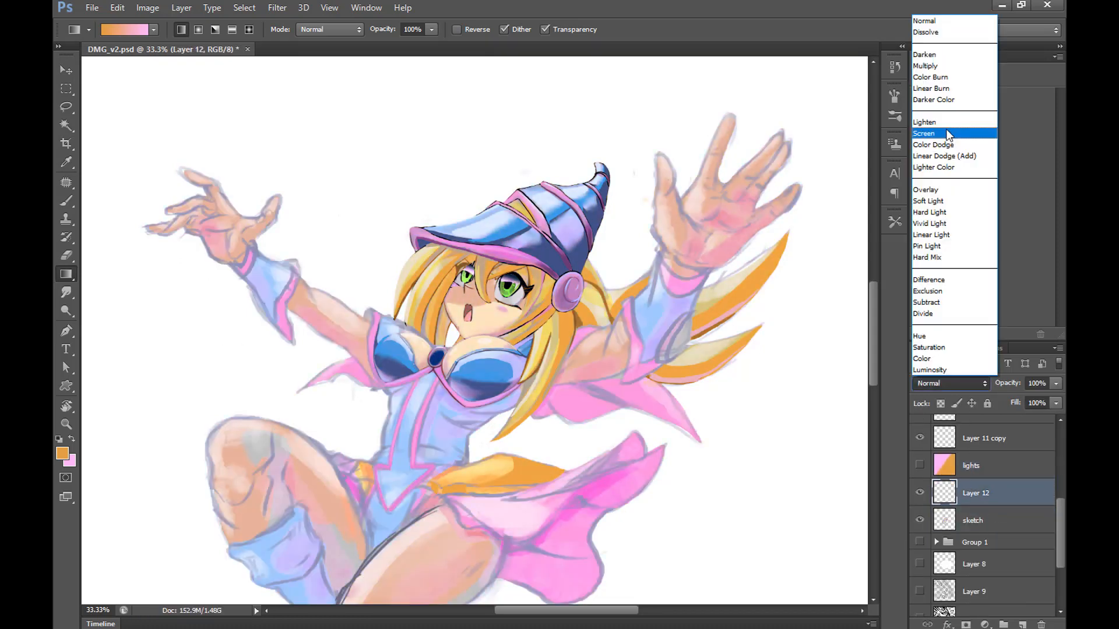
{"action": "left_click", "coordinate": [947, 190]}
Rename Layer 12 as glare eyes and save the file
{"action": "double_click", "coordinate": [976, 493]}
{"action": "type", "text": "paint over"}
{"action": "key", "text": "Return"}
{"action": "key", "text": "ctrl+s"}
Rename the sketch layer as Paint, save the file and give the layer an orange color label
{"action": "double_click", "coordinate": [973, 520]}
{"action": "type", "text": "Paint"}
{"action": "key", "text": "Return"}
{"action": "key", "text": "ctrl+s"}
{"action": "right_click", "coordinate": [922, 518]}
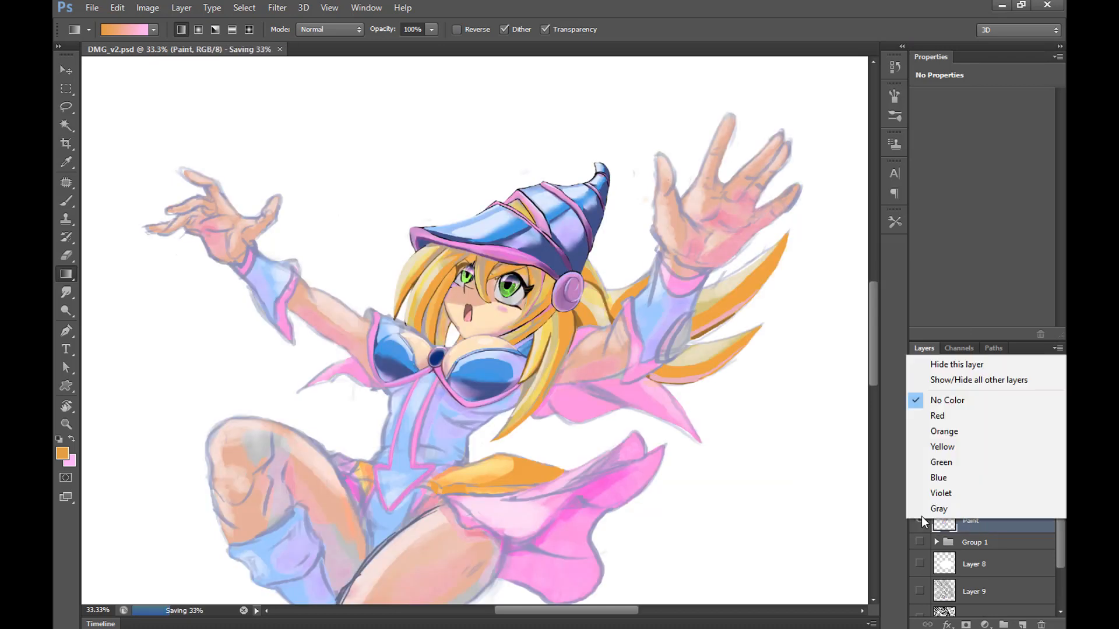
{"action": "left_click", "coordinate": [945, 431]}
Paint sampled lavender over the sketch lines on the torso just below the bust with a 17 px brush
{"action": "key", "text": "b"}
{"action": "scroll", "coordinate": [492, 408], "scroll_direction": "up", "scroll_amount": 3, "text": "alt"}
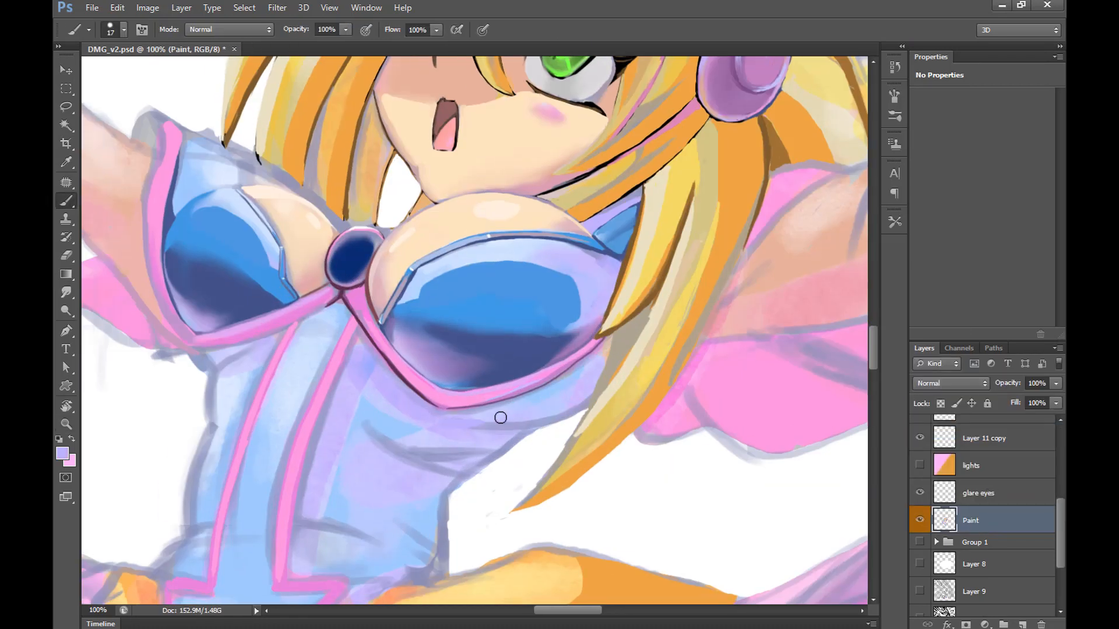
{"action": "left_click", "coordinate": [894, 116]}
{"action": "left_click", "coordinate": [895, 116]}
{"action": "left_click_drag", "start_coordinate": [458, 421], "coordinate": [530, 413]}
{"action": "left_click_drag", "start_coordinate": [373, 434], "coordinate": [458, 440]}
Block in a dark blue shadow on the side of the torso beneath the bust, using colour sampled from the bodice
{"action": "left_click", "coordinate": [496, 366], "text": "alt"}
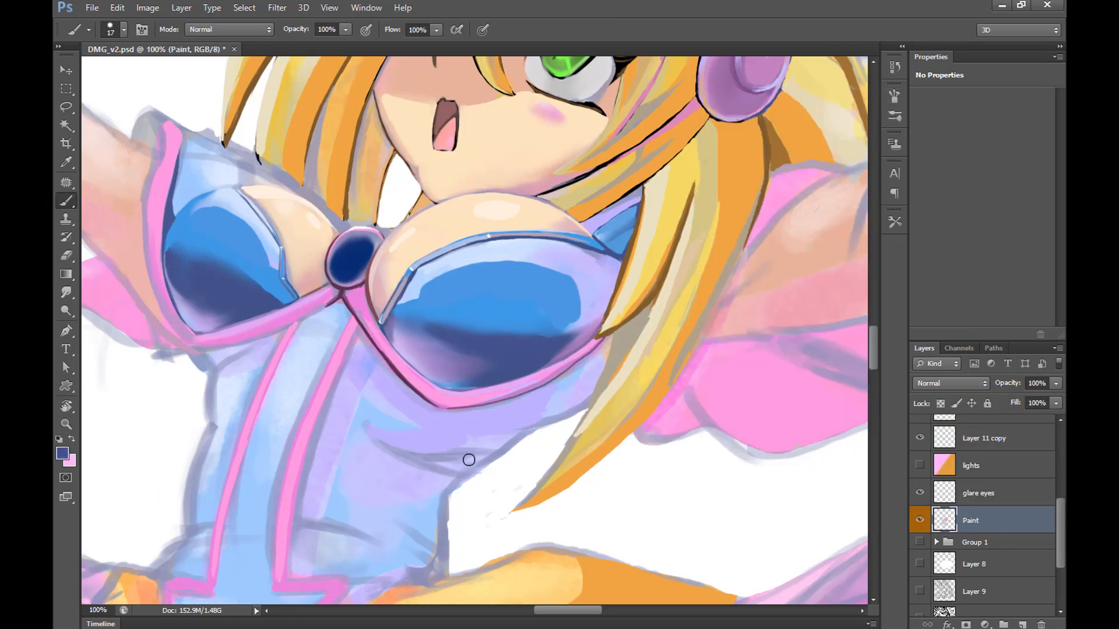
{"action": "scroll", "coordinate": [549, 373], "scroll_direction": "down", "scroll_amount": 5, "text": "alt"}
{"action": "mouse_move", "coordinate": [417, 309]}
{"action": "left_mouse_down"}
{"action": "mouse_move", "coordinate": [450, 375]}
{"action": "mouse_move", "coordinate": [641, 512]}
{"action": "left_mouse_up"}
{"action": "key", "text": "r"}
{"action": "left_click_drag", "start_coordinate": [631, 348], "coordinate": [624, 280]}
{"action": "left_click_drag", "start_coordinate": [522, 344], "coordinate": [523, 360]}
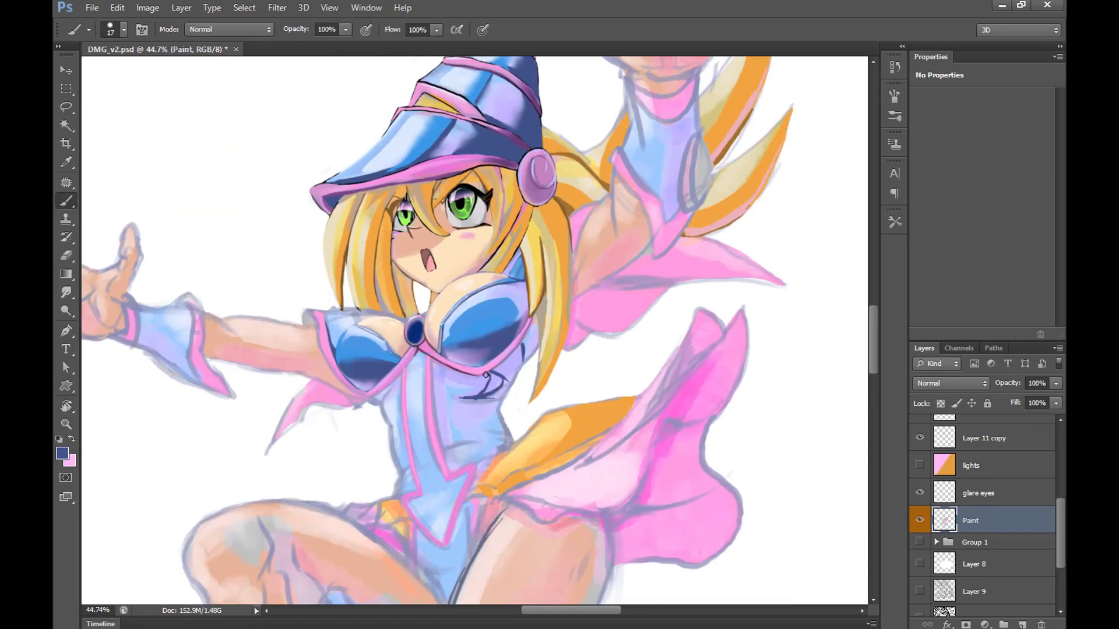
Extend the dark blue shadow along the underside of the pink bust trim with a 7 px brush and save the file
{"action": "scroll", "coordinate": [483, 400], "scroll_direction": "up", "scroll_amount": 3, "text": "alt"}
{"action": "key", "text": "bracketleft"}
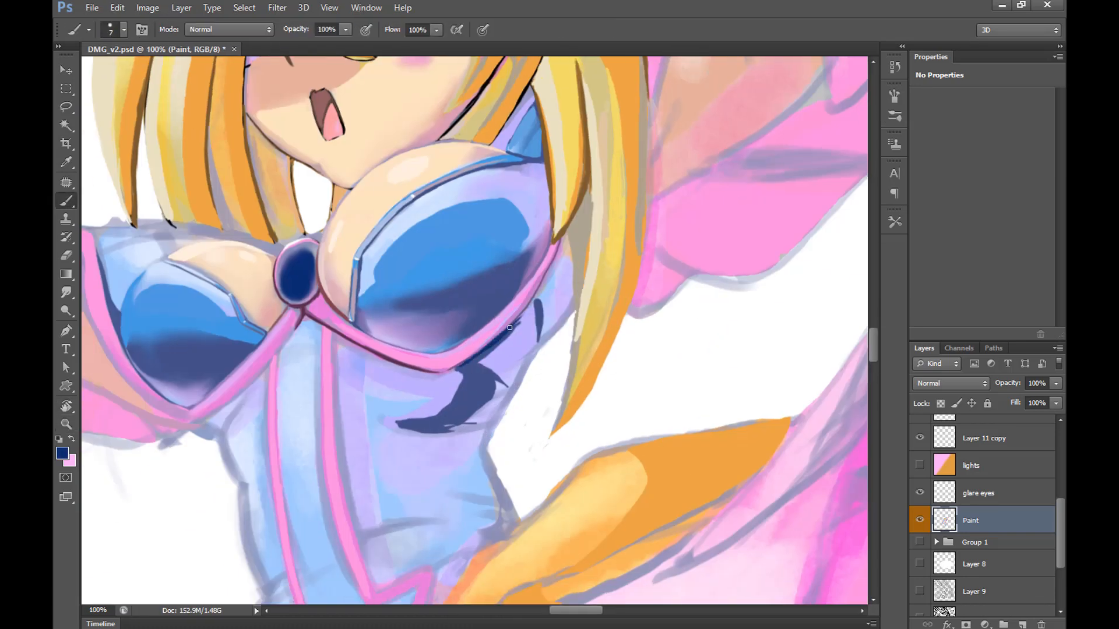
{"action": "left_click_drag", "start_coordinate": [535, 308], "coordinate": [525, 337]}
{"action": "left_click", "coordinate": [655, 459], "text": "alt"}
{"action": "key", "text": "ctrl+s"}
Open the Navigator and use it to examine the figure at different zoom levels
{"action": "left_click", "coordinate": [548, 365]}
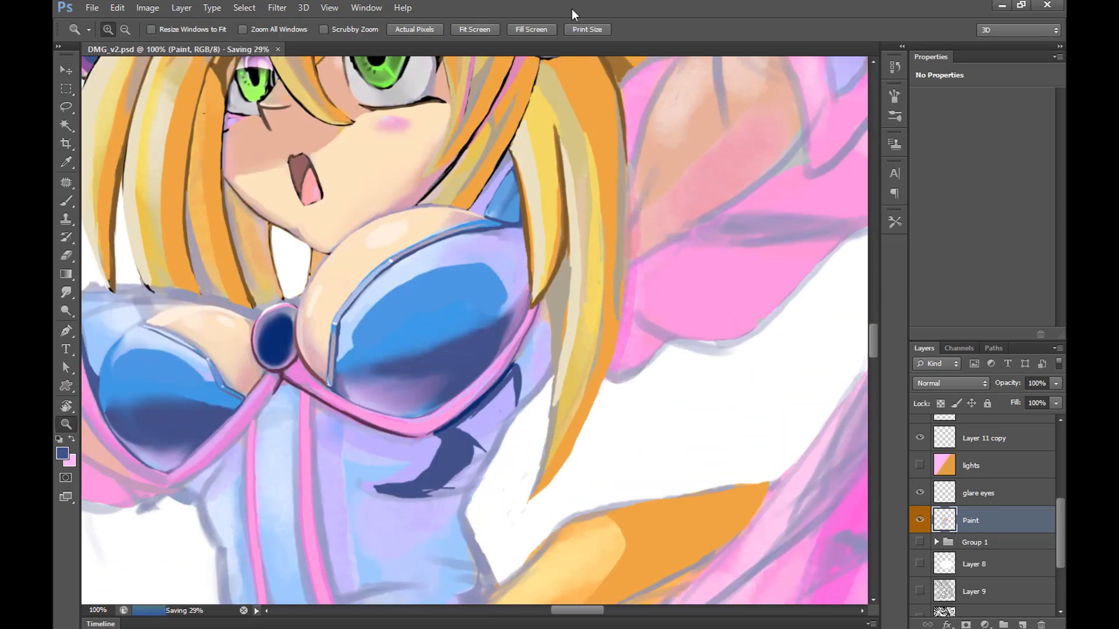
{"action": "left_click", "coordinate": [367, 9]}
{"action": "left_click", "coordinate": [387, 272]}
{"action": "left_click_drag", "start_coordinate": [949, 446], "coordinate": [941, 446]}
{"action": "left_click_drag", "start_coordinate": [952, 249], "coordinate": [954, 247]}
{"action": "left_click", "coordinate": [1057, 57]}
{"action": "left_click", "coordinate": [1009, 68]}
{"action": "left_click", "coordinate": [659, 202]}
{"action": "left_click", "coordinate": [1058, 57]}
{"action": "left_click", "coordinate": [819, 446]}
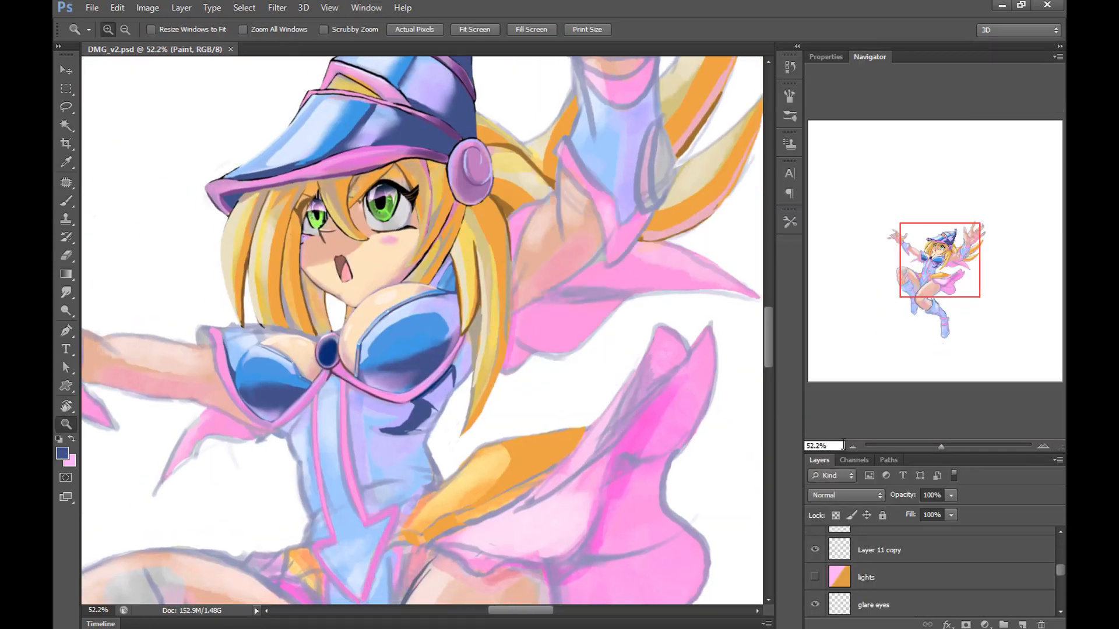
{"action": "left_click_drag", "start_coordinate": [941, 447], "coordinate": [949, 447]}
{"action": "left_click_drag", "start_coordinate": [942, 278], "coordinate": [945, 289]}
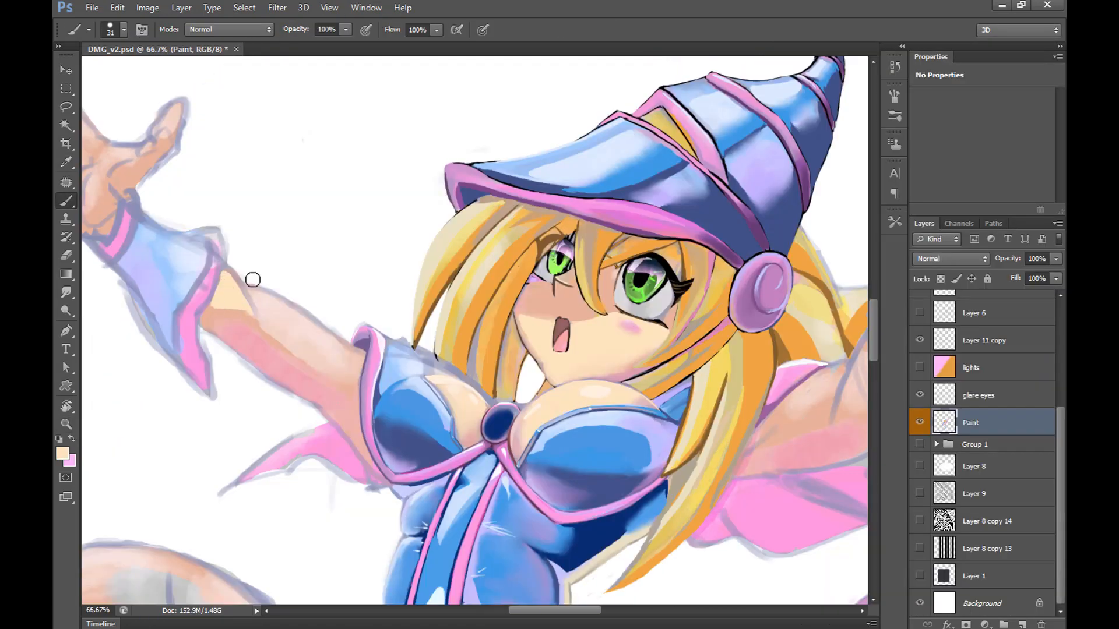
Paint the outstretched arm beside the face in light peach skin tone and clean up its upper edge
{"action": "left_click_drag", "start_coordinate": [252, 280], "coordinate": [342, 374]}
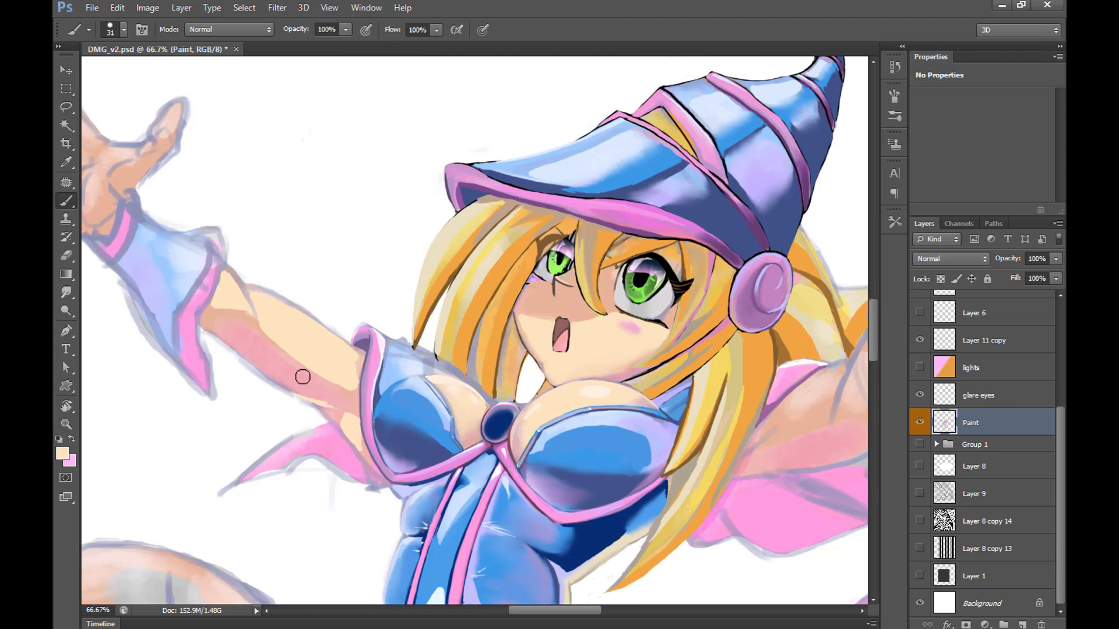
{"action": "mouse_move", "coordinate": [244, 349]}
{"action": "left_mouse_down"}
{"action": "mouse_move", "coordinate": [242, 315]}
{"action": "mouse_move", "coordinate": [337, 387]}
{"action": "left_mouse_up"}
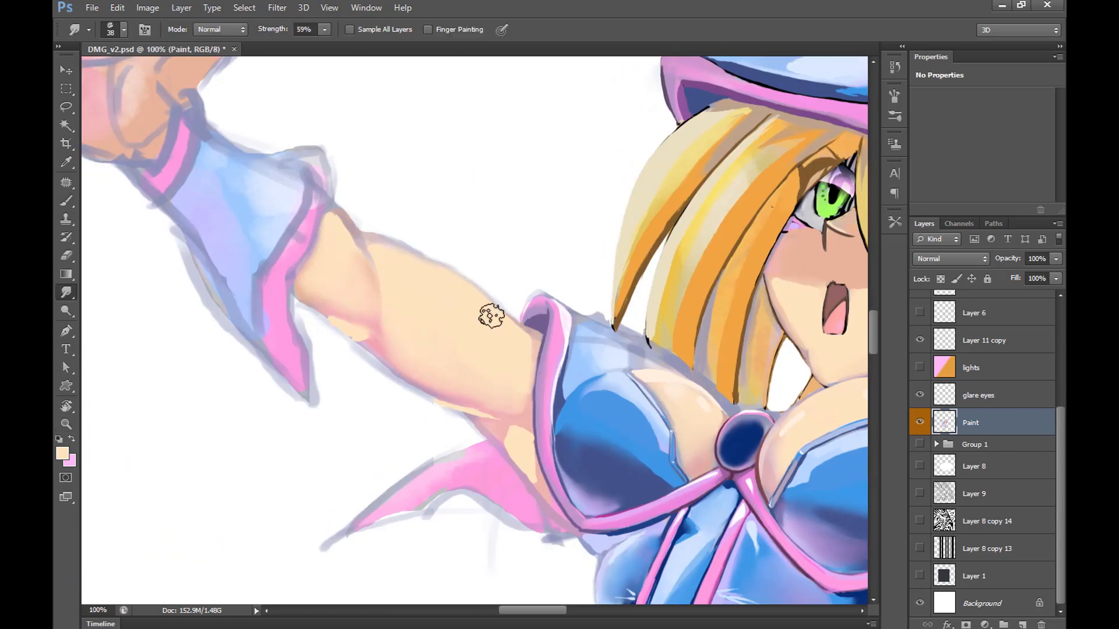
{"action": "key", "text": "e"}
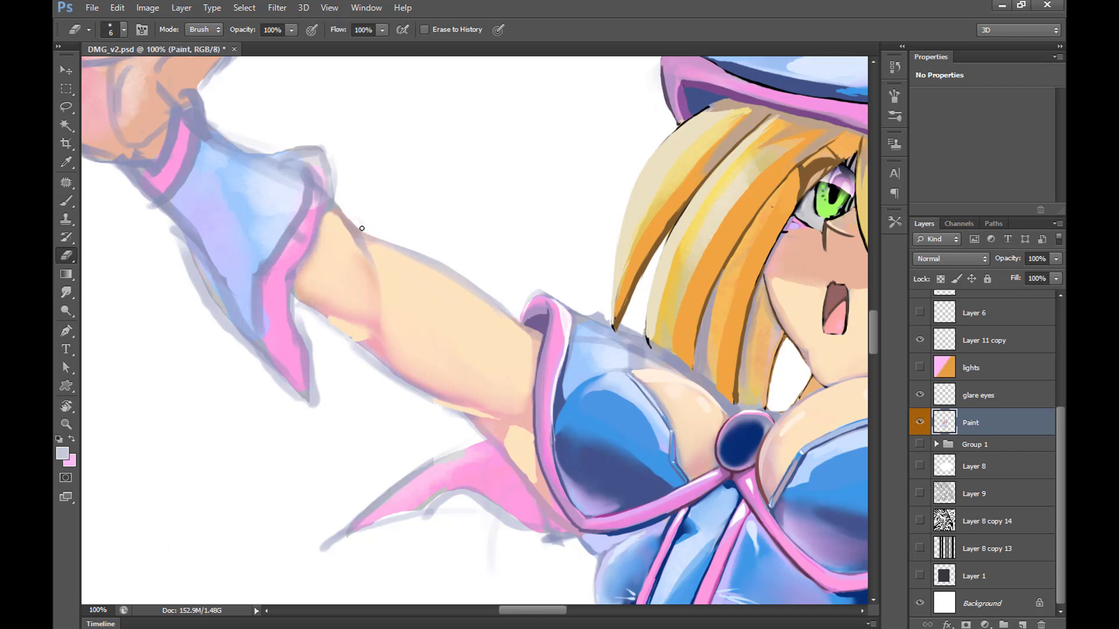
{"action": "key", "text": "b"}
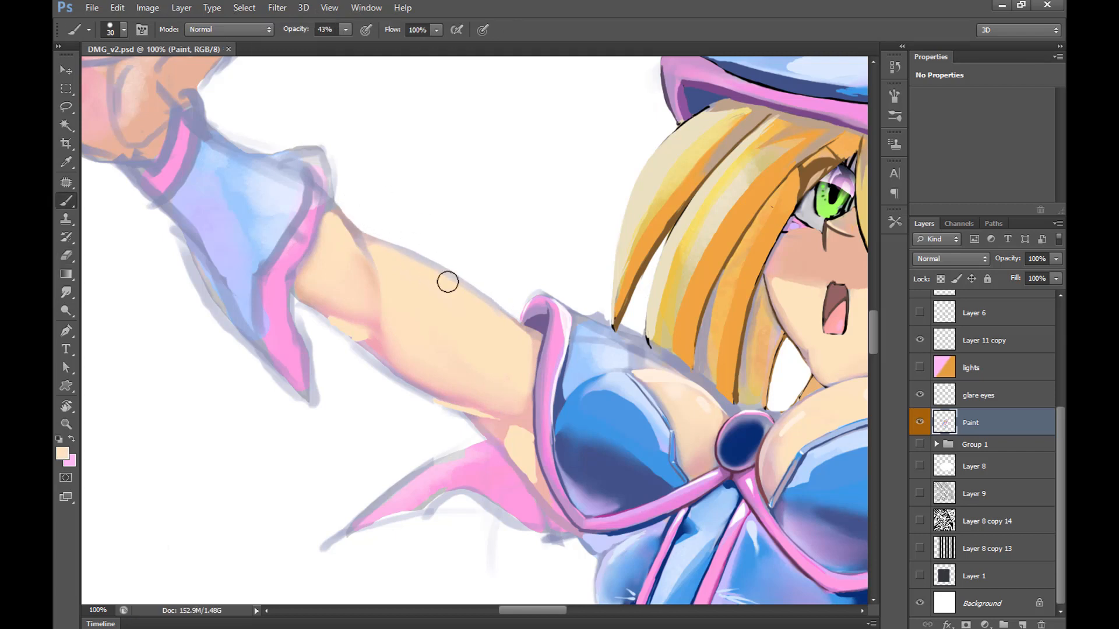
Sample the arm's light skin tone, reduce the brush size and save the file
{"action": "left_click", "coordinate": [447, 280], "text": "alt"}
{"action": "key", "text": "bracketleft"}
{"action": "key", "text": "bracketleft"}
{"action": "key", "text": "bracketleft"}
{"action": "key", "text": "bracketleft"}
{"action": "key", "text": "bracketleft"}
{"action": "key", "text": "bracketleft"}
{"action": "key", "text": "bracketleft"}
{"action": "key", "text": "bracketleft"}
{"action": "key", "text": "ctrl+s"}
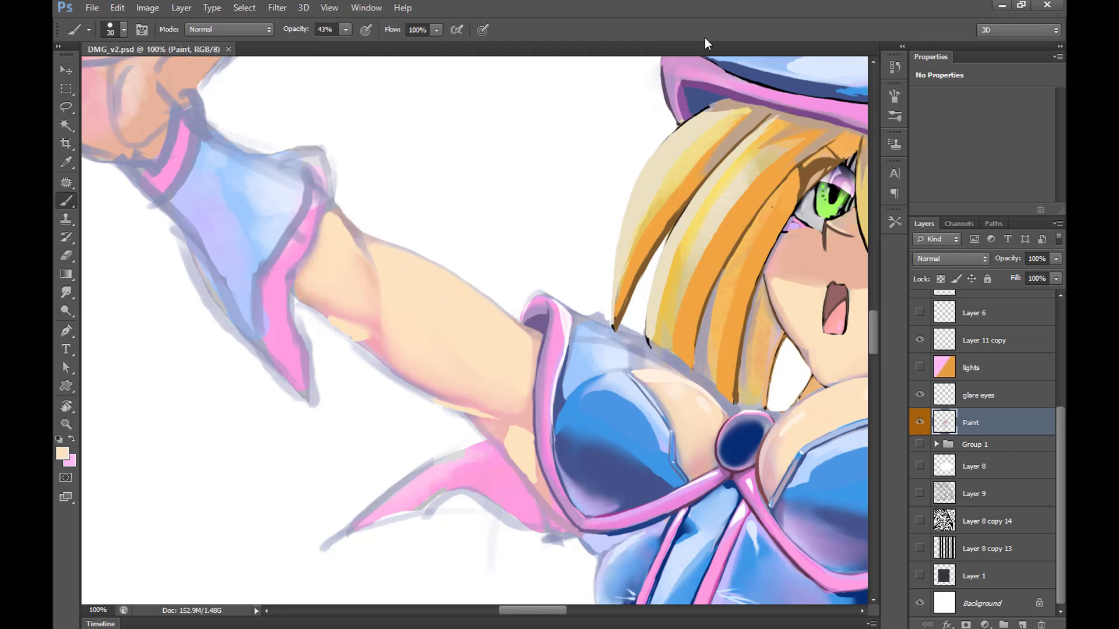
Cover the rough patches along the lower edge of the forearm with sampled skin shading
{"action": "left_click", "coordinate": [365, 344], "text": "alt"}
{"action": "left_click_drag", "start_coordinate": [365, 342], "coordinate": [352, 336]}
{"action": "left_click", "coordinate": [325, 311], "text": "alt"}
{"action": "key", "text": "r"}
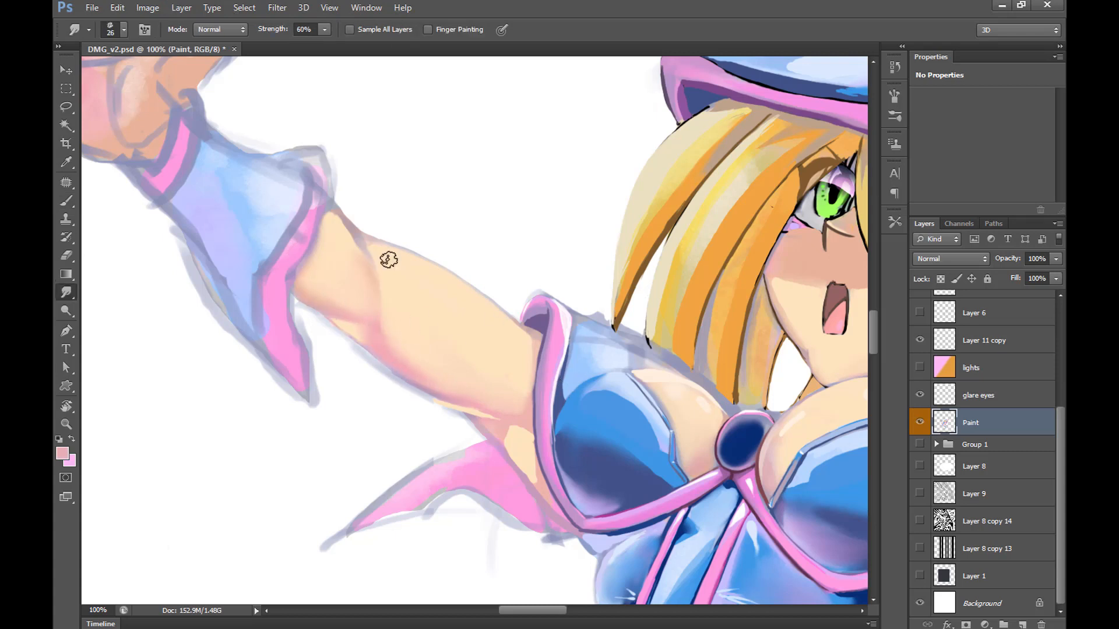
Shade the elbow crease near the cuff with sampled peach and blend it with the Smudge tool at 60% strength
{"action": "key", "text": "b"}
{"action": "left_click", "coordinate": [387, 257], "text": "alt"}
{"action": "left_click", "coordinate": [353, 233], "text": "alt"}
{"action": "left_click_drag", "start_coordinate": [359, 250], "coordinate": [347, 227]}
{"action": "key", "text": "r"}
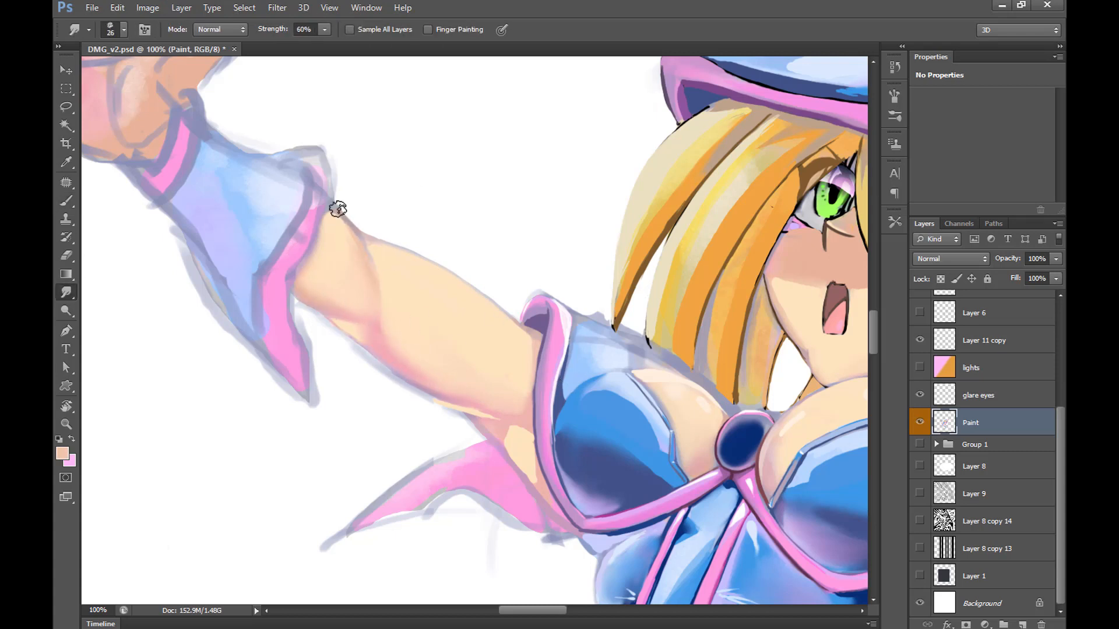
Paint soft peach shading across the middle of the upper arm and smudge it smooth
{"action": "key", "text": "ctrl+minus"}
{"action": "key", "text": "ctrl+minus"}
{"action": "key", "text": "ctrl+minus"}
{"action": "left_click", "coordinate": [549, 347], "text": "ctrl"}
{"action": "key", "text": "b"}
{"action": "left_click", "coordinate": [338, 342], "text": "alt"}
{"action": "mouse_move", "coordinate": [417, 370]}
{"action": "left_mouse_down"}
{"action": "mouse_move", "coordinate": [339, 327]}
{"action": "mouse_move", "coordinate": [406, 355]}
{"action": "left_mouse_up"}
{"action": "left_click", "coordinate": [276, 296], "text": "alt"}
{"action": "key", "text": "r"}
{"action": "left_click_drag", "start_coordinate": [337, 323], "coordinate": [422, 369]}
Paint a light skin highlight along the upper edge of the arm
{"action": "key", "text": "b"}
{"action": "left_click", "coordinate": [416, 348], "text": "alt"}
{"action": "left_click_drag", "start_coordinate": [333, 290], "coordinate": [433, 352]}
{"action": "key", "text": "r"}
Paint a purple edge where the arm meets the pink shoulder trim
{"action": "key", "text": "z"}
{"action": "left_click", "coordinate": [464, 335]}
{"action": "key", "text": "b"}
{"action": "left_click", "coordinate": [444, 366], "text": "alt"}
{"action": "left_click_drag", "start_coordinate": [412, 449], "coordinate": [407, 351]}
{"action": "key", "text": "z"}
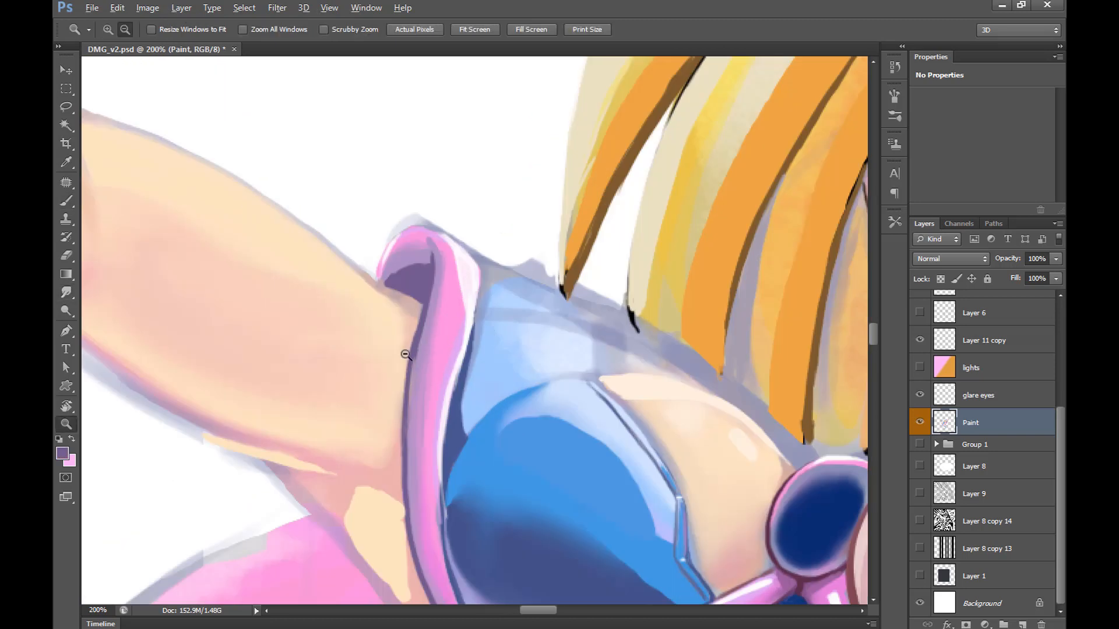
Touch up the forearm near the cuff with pale peach at 100% opacity and save the file
{"action": "left_click", "coordinate": [408, 352], "text": "alt"}
{"action": "triple_click", "coordinate": [419, 251]}
{"action": "key", "text": "b"}
{"action": "left_click", "coordinate": [386, 266], "text": "alt"}
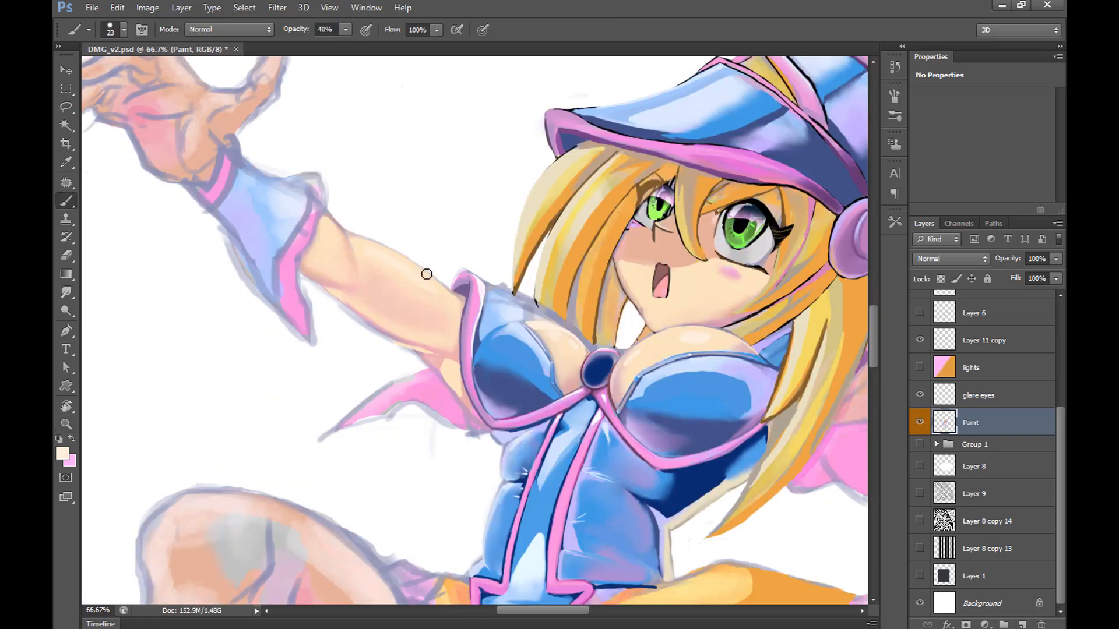
{"action": "key", "text": "0"}
{"action": "left_click_drag", "start_coordinate": [343, 255], "coordinate": [334, 227]}
{"action": "key", "text": "z"}
{"action": "left_click", "coordinate": [552, 338], "text": "alt"}
{"action": "key", "text": "ctrl+s"}
Flip the whole canvas horizontally
{"action": "key", "text": "r"}
{"action": "left_click", "coordinate": [148, 7]}
{"action": "mouse_move", "coordinate": [233, 137]}
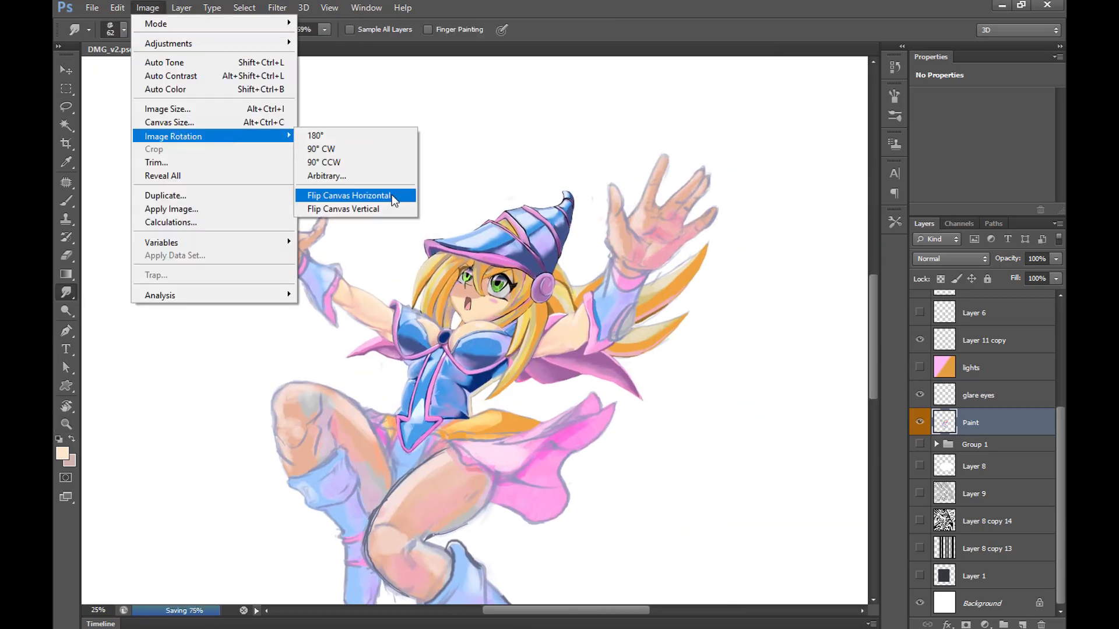
{"action": "left_click", "coordinate": [350, 195]}
Touch up the bust and arm edges with sampled violet-blue using a 14 px brush at 100% opacity, and save the file
{"action": "key", "text": "z"}
{"action": "triple_click", "coordinate": [546, 279]}
{"action": "key", "text": "b"}
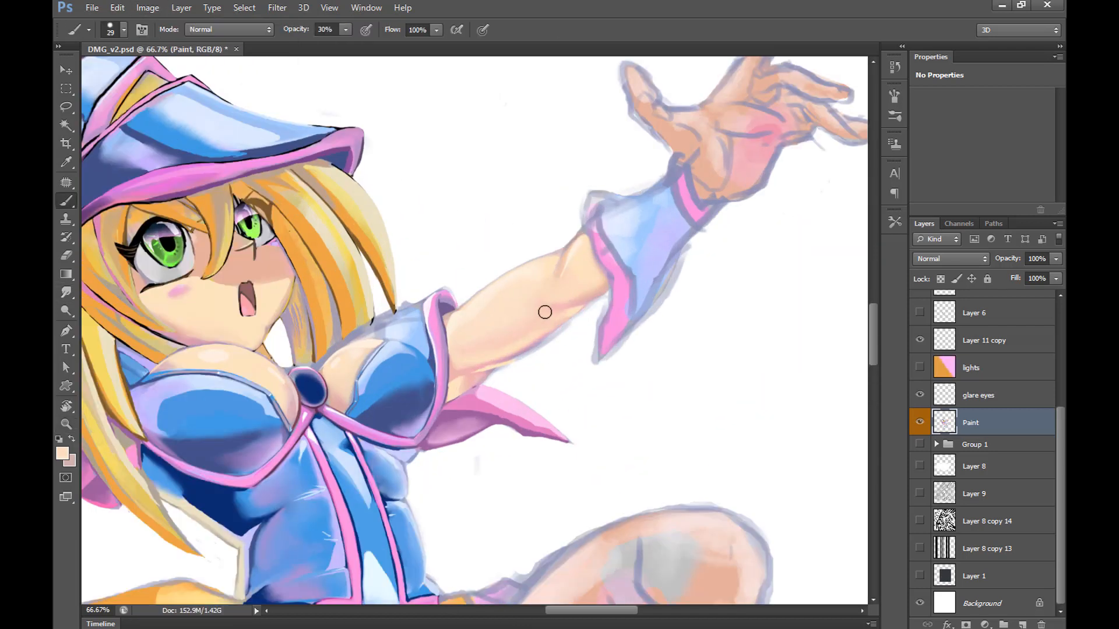
{"action": "left_click_drag", "start_coordinate": [547, 404], "coordinate": [644, 359]}
{"action": "left_click", "coordinate": [492, 365], "text": "alt"}
{"action": "right_click_drag", "start_coordinate": [464, 374], "coordinate": [456, 374], "text": "alt"}
{"action": "key", "text": "0"}
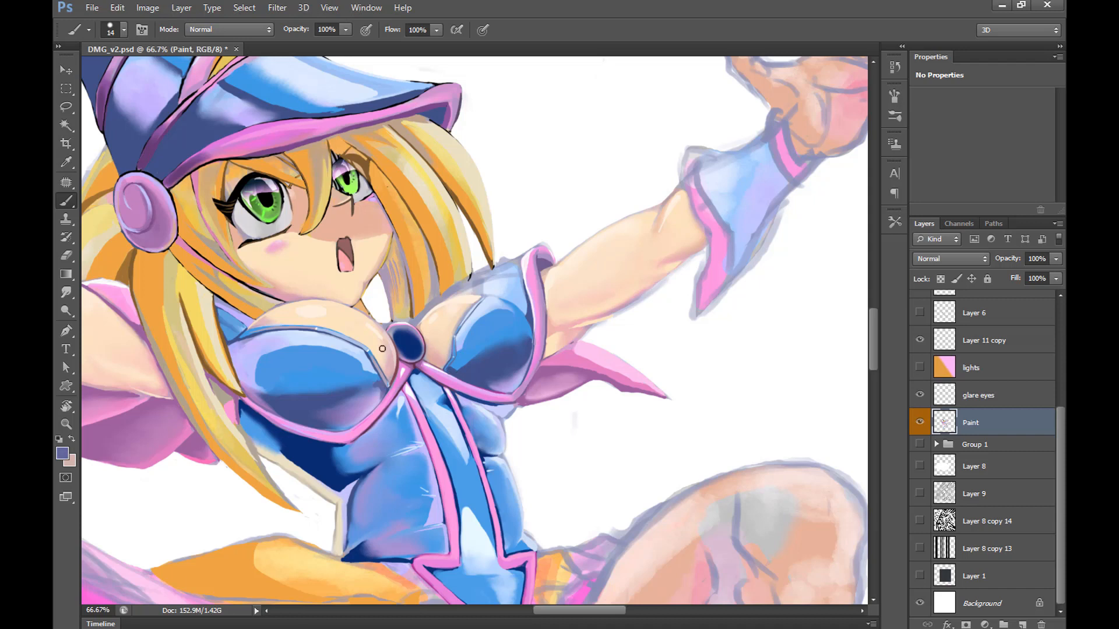
{"action": "key", "text": "r"}
{"action": "key", "text": "z"}
{"action": "double_click", "coordinate": [609, 370], "text": "alt"}
{"action": "key", "text": "ctrl+s"}
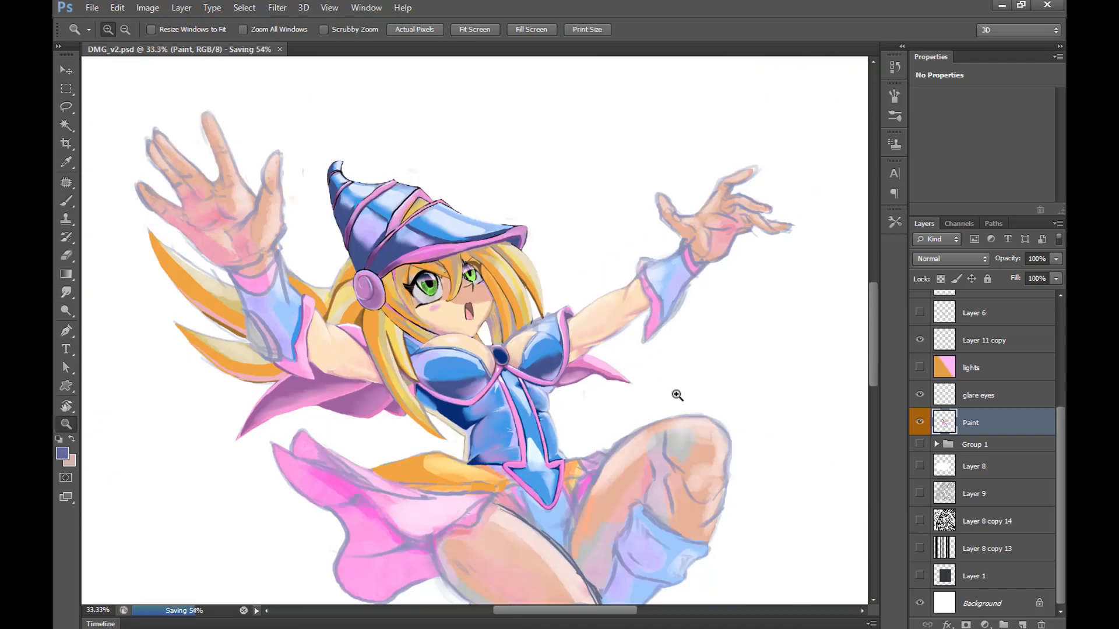
Pick a dark mauve colour, outline the raised arm and its pink cuff trim with a 6 px brush, and save the file
{"action": "double_click", "coordinate": [501, 362]}
{"action": "key", "text": "b"}
{"action": "left_click", "coordinate": [691, 325], "text": "alt"}
{"action": "left_click", "coordinate": [62, 453]}
{"action": "left_click", "coordinate": [659, 482]}
{"action": "left_click", "coordinate": [821, 321]}
{"action": "right_click_drag", "start_coordinate": [278, 409], "coordinate": [275, 409], "text": "alt"}
{"action": "left_click_drag", "start_coordinate": [273, 409], "coordinate": [246, 403]}
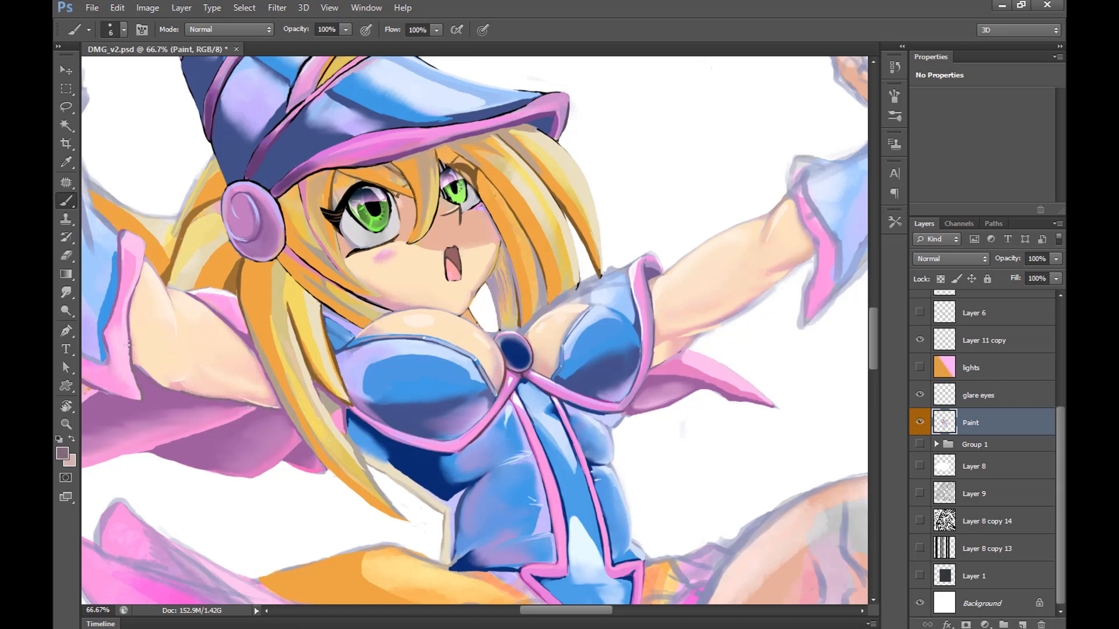
{"action": "left_click_drag", "start_coordinate": [129, 345], "coordinate": [139, 387]}
{"action": "key", "text": "z"}
{"action": "triple_click", "coordinate": [597, 428], "text": "alt"}
{"action": "key", "text": "ctrl+s"}
Blend the touched-up edges of the raised arm with the Smudge tool
{"action": "triple_click", "coordinate": [383, 388]}
{"action": "key", "text": "r"}
{"action": "key", "text": "z"}
{"action": "triple_click", "coordinate": [615, 350], "text": "alt"}
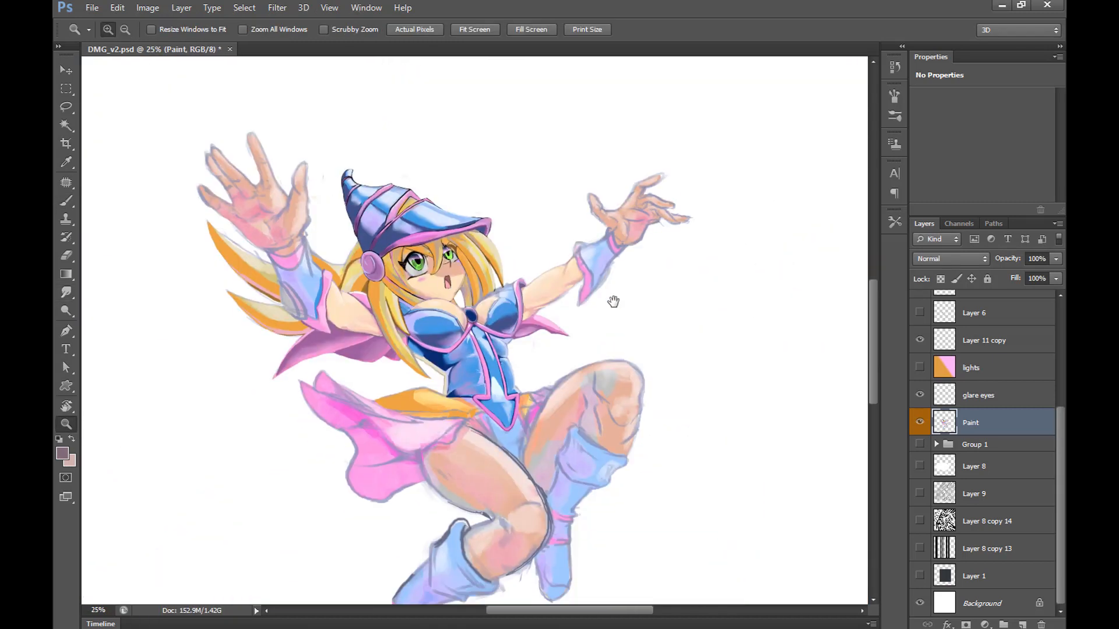
{"action": "left_click_drag", "start_coordinate": [613, 301], "coordinate": [599, 287]}
Save the file and preview the artwork with the lights layer on and off
{"action": "key", "text": "ctrl+s"}
{"action": "left_click", "coordinate": [920, 367]}
{"action": "left_click", "coordinate": [919, 367]}
Flip the whole canvas vertically and save the file
{"action": "left_click", "coordinate": [148, 8]}
{"action": "mouse_move", "coordinate": [174, 137]}
{"action": "left_click", "coordinate": [357, 205]}
{"action": "left_click_drag", "start_coordinate": [470, 203], "coordinate": [562, 306]}
{"action": "left_click", "coordinate": [416, 373]}
{"action": "left_click_drag", "start_coordinate": [417, 373], "coordinate": [529, 374]}
{"action": "left_click", "coordinate": [524, 376], "text": "alt"}
{"action": "left_click", "coordinate": [560, 402]}
{"action": "left_click_drag", "start_coordinate": [489, 449], "coordinate": [539, 401]}
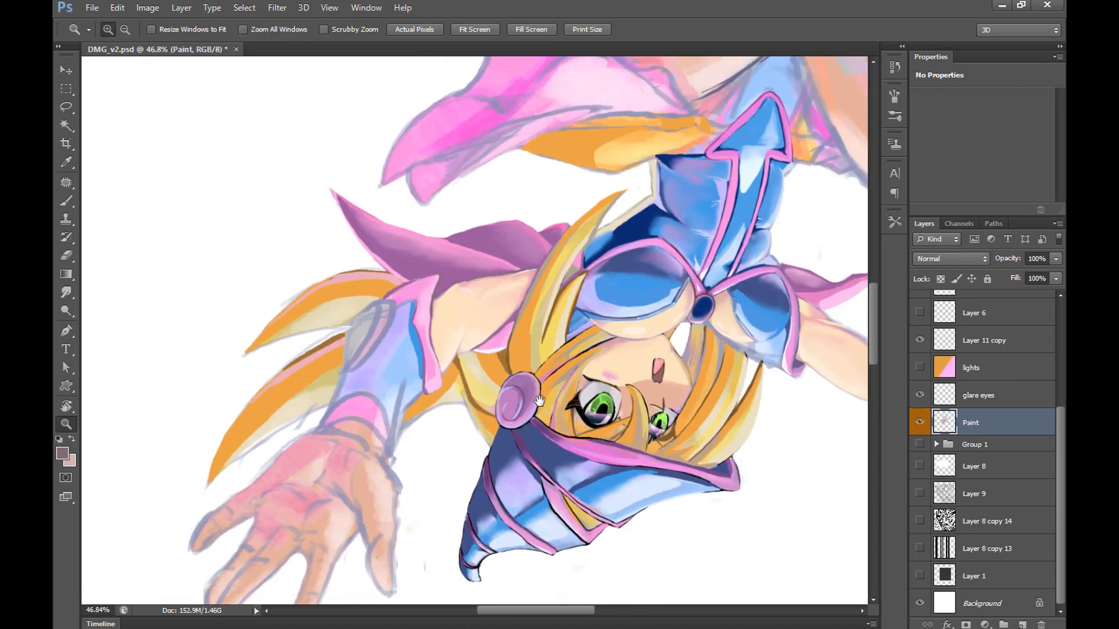
{"action": "key", "text": "ctrl+s"}
Paint the shadow side of the larger hand's cuff in dark navy sampled from the waist
{"action": "key", "text": "b"}
{"action": "left_click", "coordinate": [640, 215], "text": "alt"}
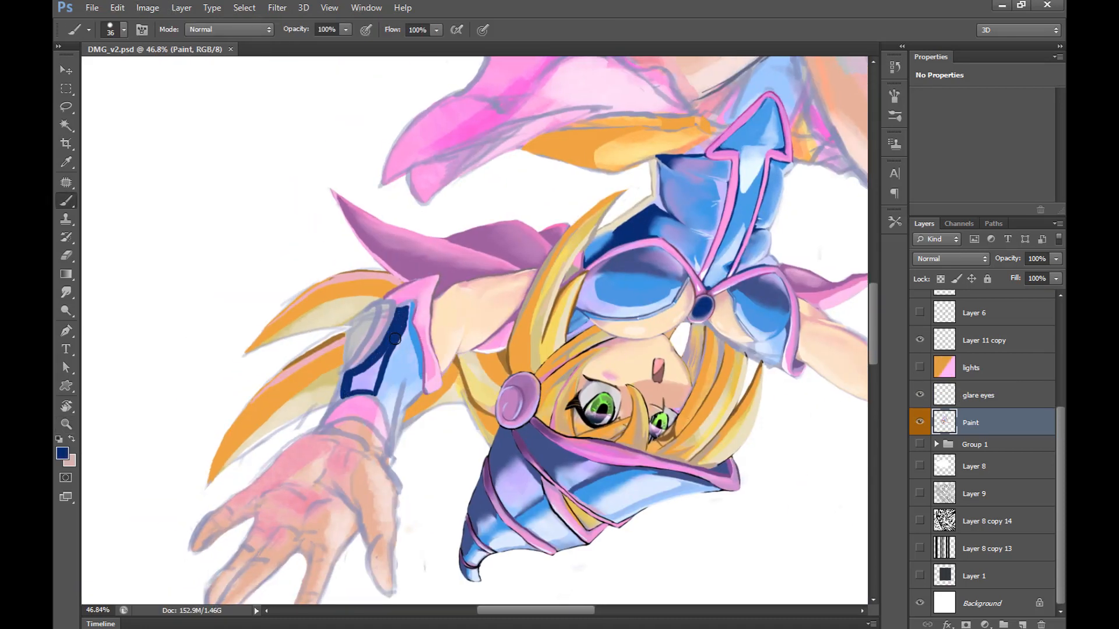
{"action": "left_click_drag", "start_coordinate": [379, 364], "coordinate": [343, 394]}
{"action": "key", "text": "bracketleft"}
{"action": "key", "text": "bracketleft"}
{"action": "left_click_drag", "start_coordinate": [408, 307], "coordinate": [398, 311]}
Paint a dark navy shadow and a bright blue midtone on the smaller hand's cuff
{"action": "left_click_drag", "start_coordinate": [688, 350], "coordinate": [379, 303]}
{"action": "left_click_drag", "start_coordinate": [618, 350], "coordinate": [652, 389]}
{"action": "left_click_drag", "start_coordinate": [659, 380], "coordinate": [645, 367]}
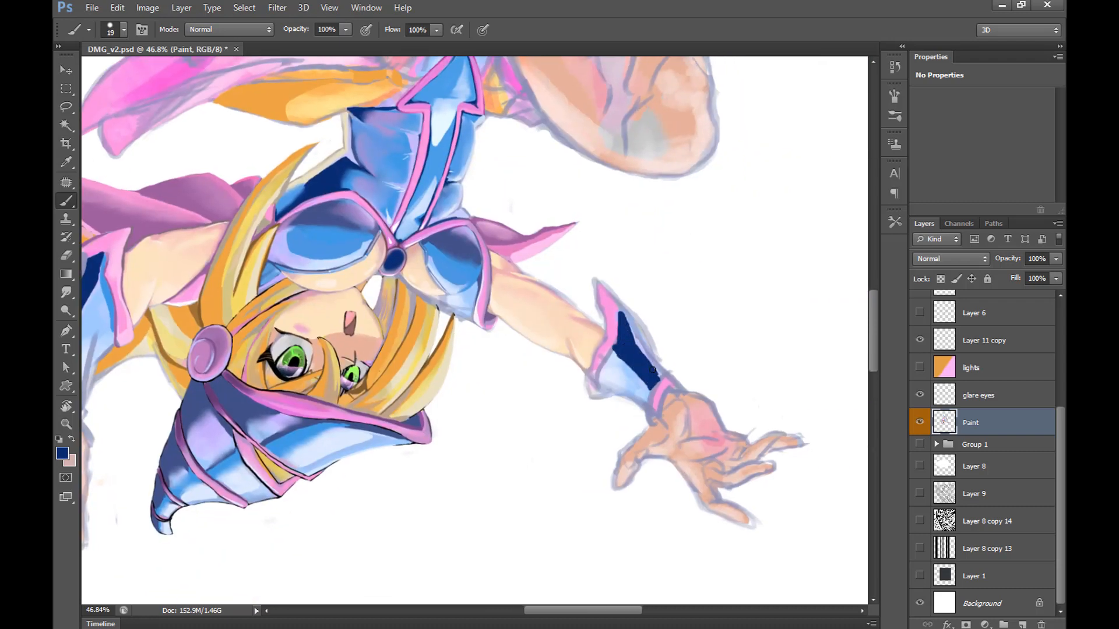
{"action": "left_click_drag", "start_coordinate": [632, 366], "coordinate": [650, 384]}
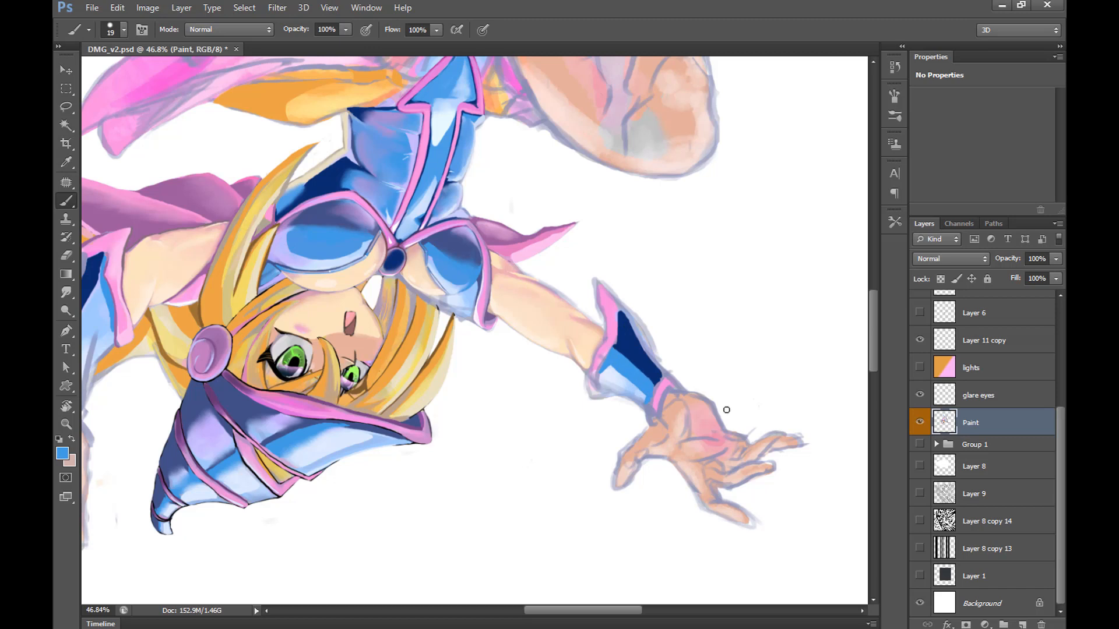
Paint the lit side of the larger hand's cuff bright blue and go over its wristband in pink
{"action": "left_click_drag", "start_coordinate": [408, 349], "coordinate": [687, 384]}
{"action": "left_click_drag", "start_coordinate": [383, 309], "coordinate": [363, 417]}
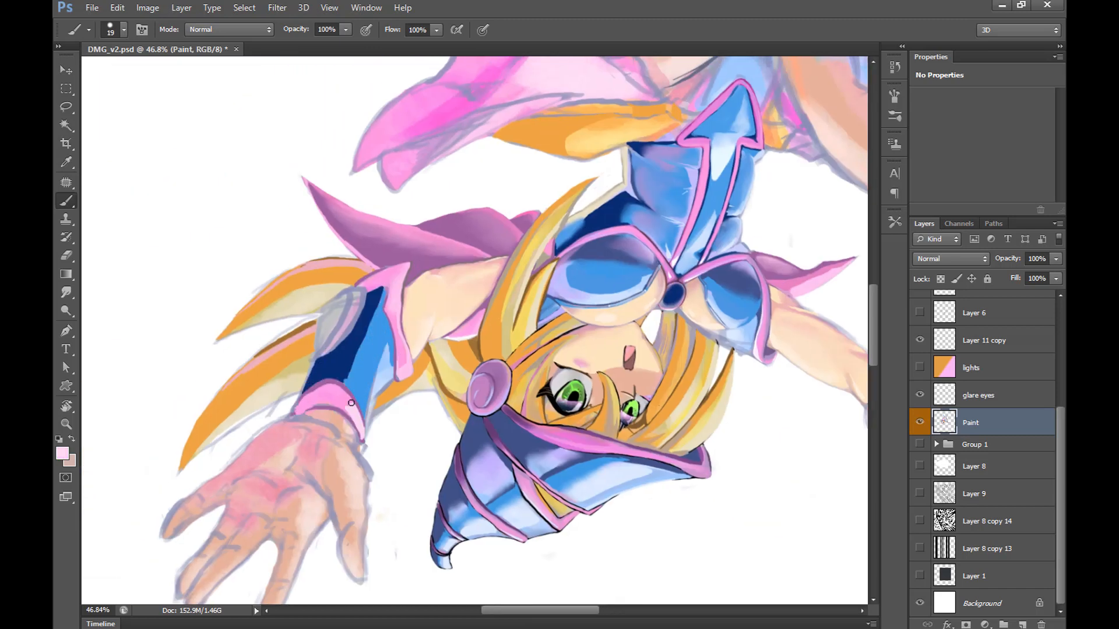
{"action": "left_click", "coordinate": [317, 403], "text": "alt"}
{"action": "left_click_drag", "start_coordinate": [335, 403], "coordinate": [307, 409]}
Blend the navy and blue areas of the larger hand's cuff with the Smudge tool at 59% strength
{"action": "left_click_drag", "start_coordinate": [725, 390], "coordinate": [650, 401]}
{"action": "left_click", "coordinate": [66, 293]}
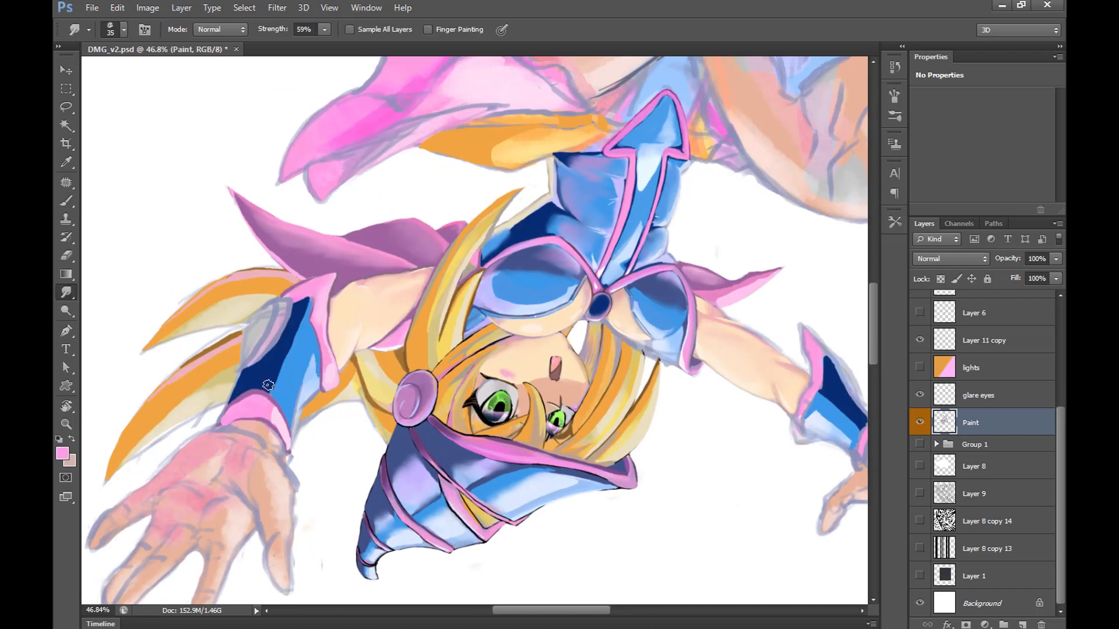
{"action": "left_click_drag", "start_coordinate": [305, 316], "coordinate": [286, 366]}
{"action": "right_click_drag", "start_coordinate": [287, 370], "coordinate": [292, 370], "text": "alt"}
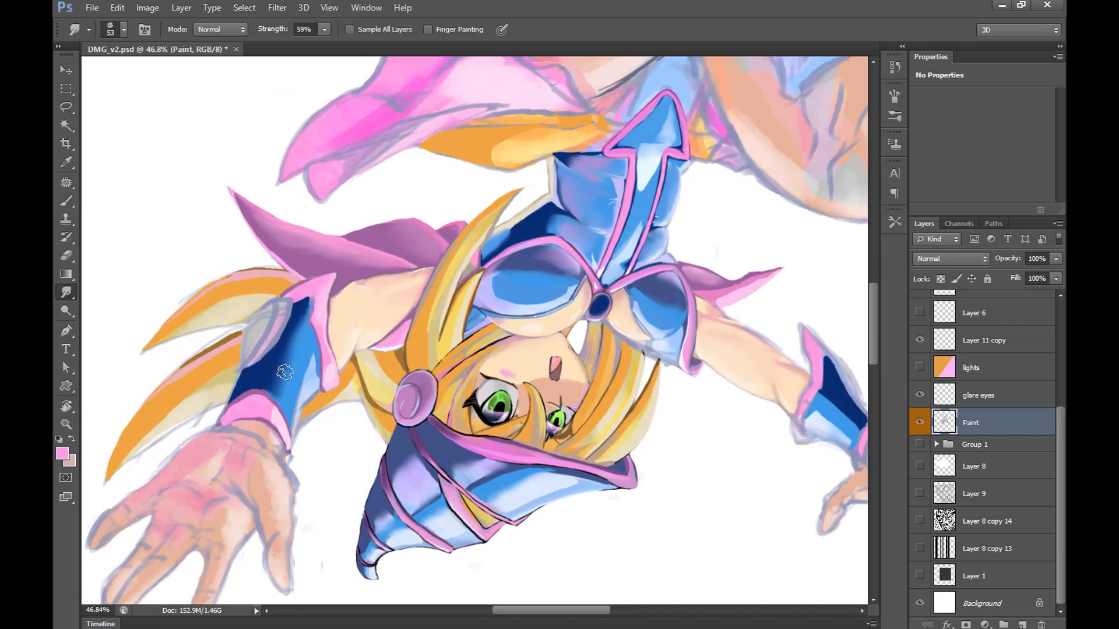
Refine the smaller hand's cuff with sampled navy and light blue, and erase the rough outline around its pink tip
{"action": "mouse_move", "coordinate": [823, 394]}
{"action": "left_mouse_down"}
{"action": "mouse_move", "coordinate": [669, 386]}
{"action": "mouse_move", "coordinate": [712, 389]}
{"action": "left_mouse_up"}
{"action": "key", "text": "b"}
{"action": "left_click", "coordinate": [714, 408], "text": "alt"}
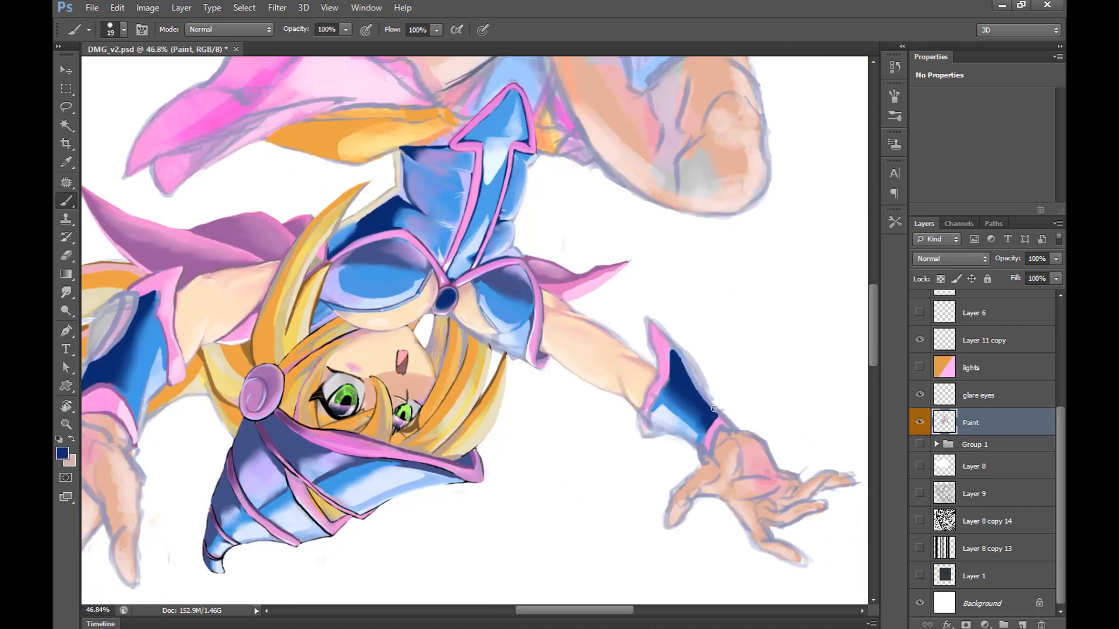
{"action": "left_click", "coordinate": [703, 401], "text": "alt"}
{"action": "key", "text": "e"}
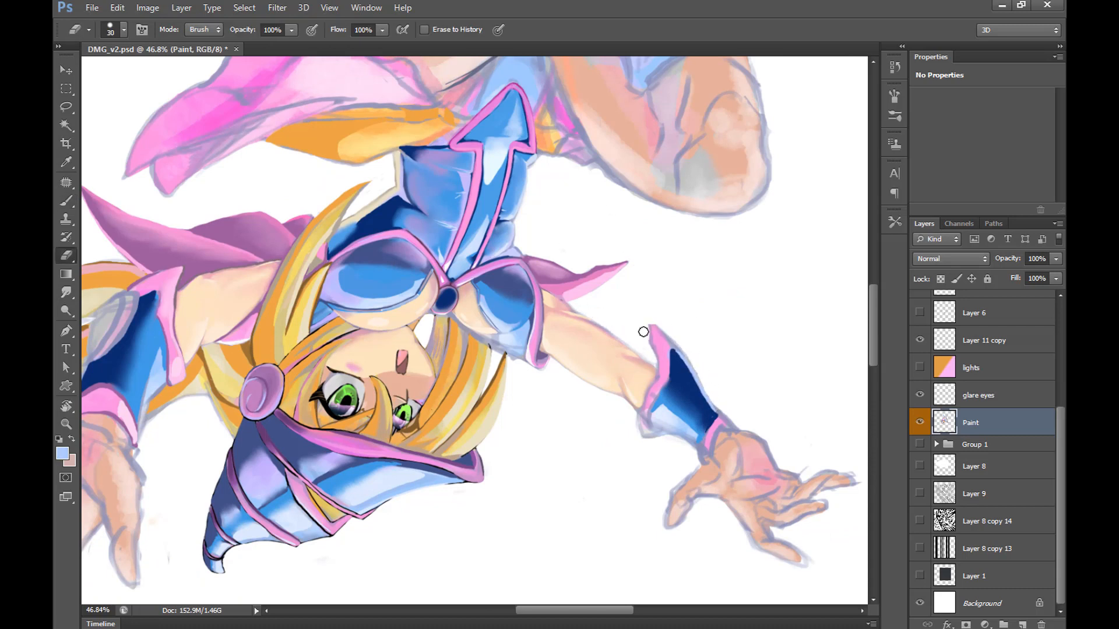
Paint a purple shadow on the pink wristband of the larger hand with a 19 px brush
{"action": "left_click_drag", "start_coordinate": [715, 383], "coordinate": [858, 365]}
{"action": "key", "text": "b"}
{"action": "left_click", "coordinate": [240, 366], "text": "alt"}
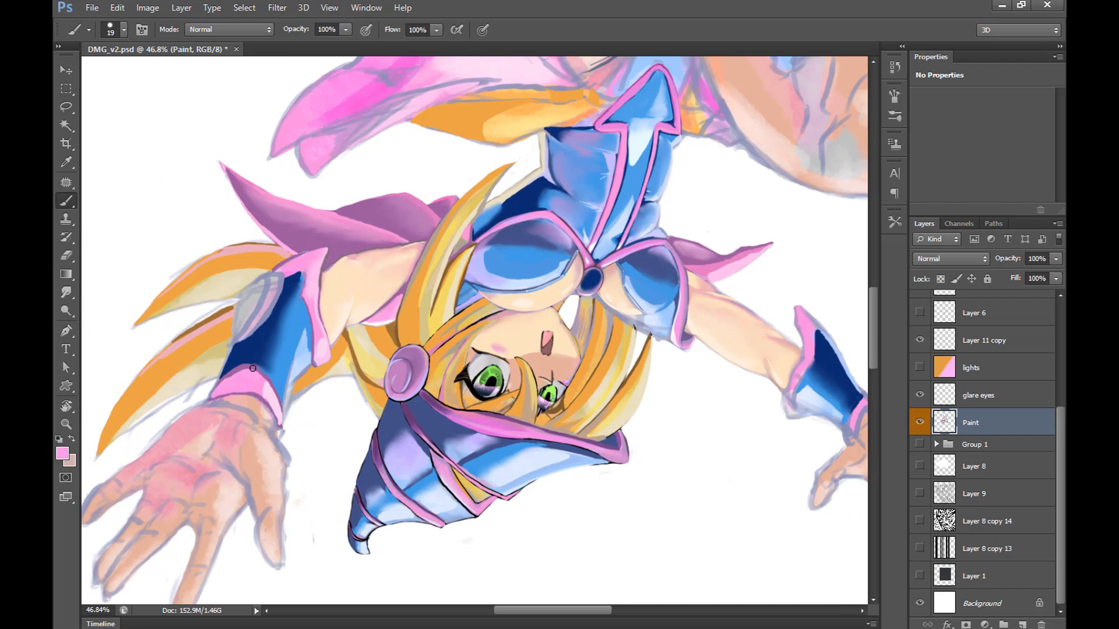
{"action": "left_click", "coordinate": [256, 374], "text": "alt"}
{"action": "left_click_drag", "start_coordinate": [236, 378], "coordinate": [254, 378]}
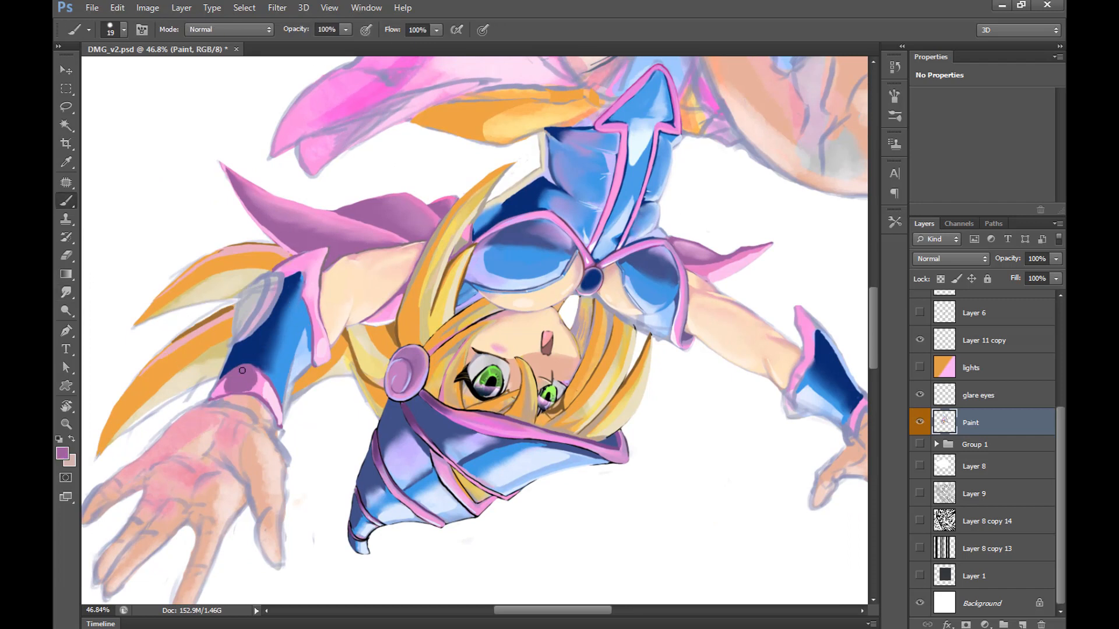
Smudge the purple shadow on the larger hand's wristband and touch up the smaller hand's cuff edge with sampled pink
{"action": "key", "text": "r"}
{"action": "right_click_drag", "start_coordinate": [249, 389], "coordinate": [254, 387], "text": "alt"}
{"action": "mouse_move", "coordinate": [257, 383]}
{"action": "left_mouse_down"}
{"action": "mouse_move", "coordinate": [238, 379]}
{"action": "mouse_move", "coordinate": [259, 366]}
{"action": "left_mouse_up"}
{"action": "left_click_drag", "start_coordinate": [709, 465], "coordinate": [436, 449]}
{"action": "key", "text": "b"}
{"action": "left_click", "coordinate": [520, 370], "text": "alt"}
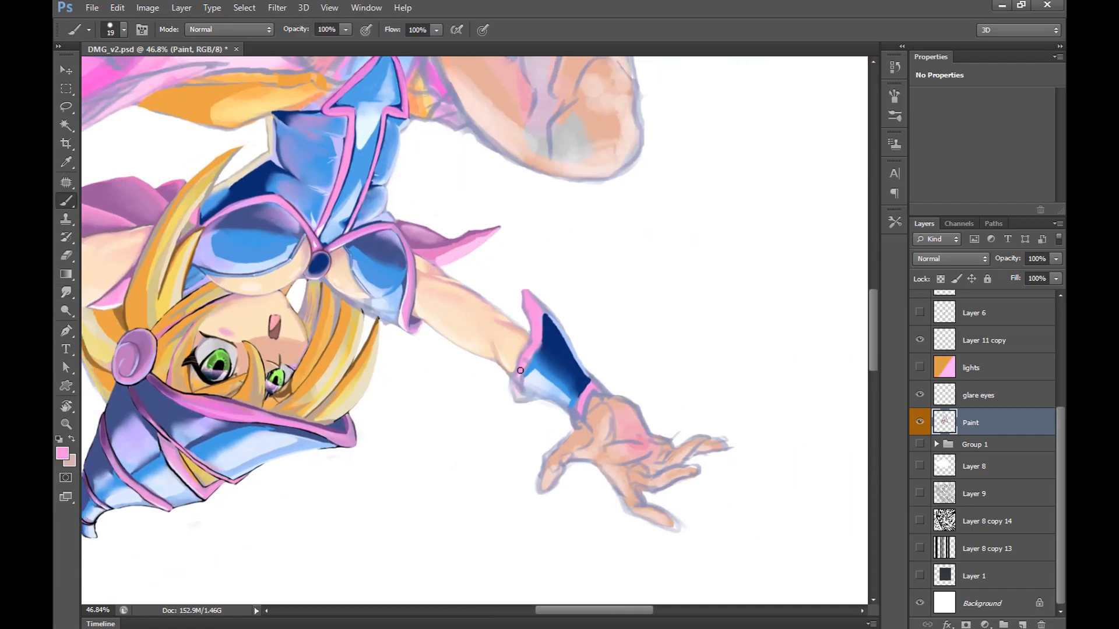
{"action": "key", "text": "e"}
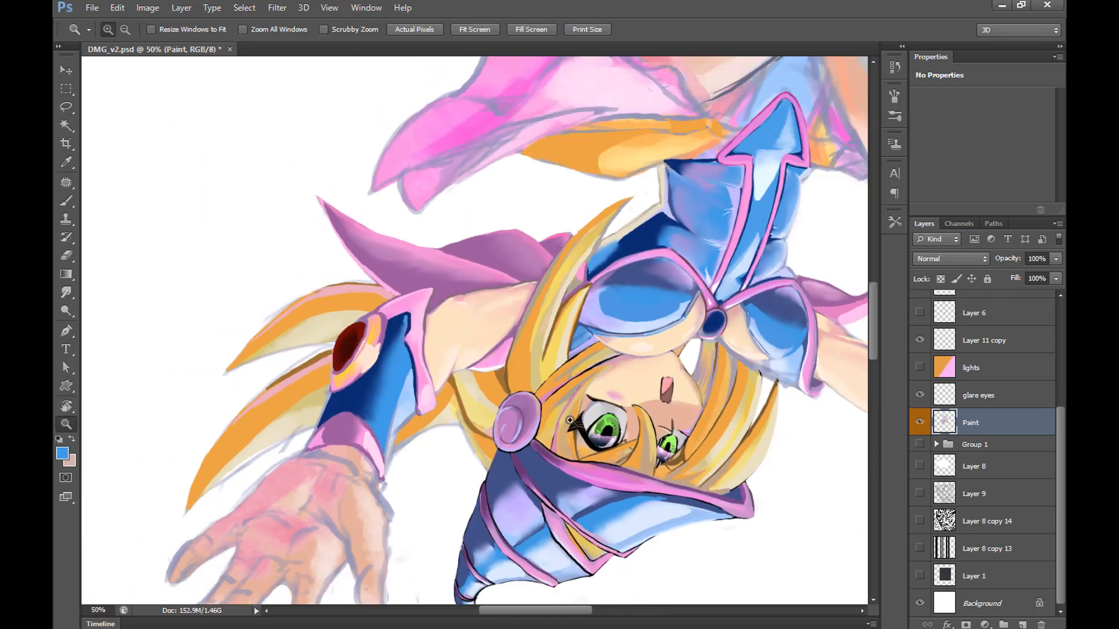
Blend the larger hand's blue cuff and paint its lit outer edge in sampled pale blue with a 4 px brush
{"action": "key", "text": "r"}
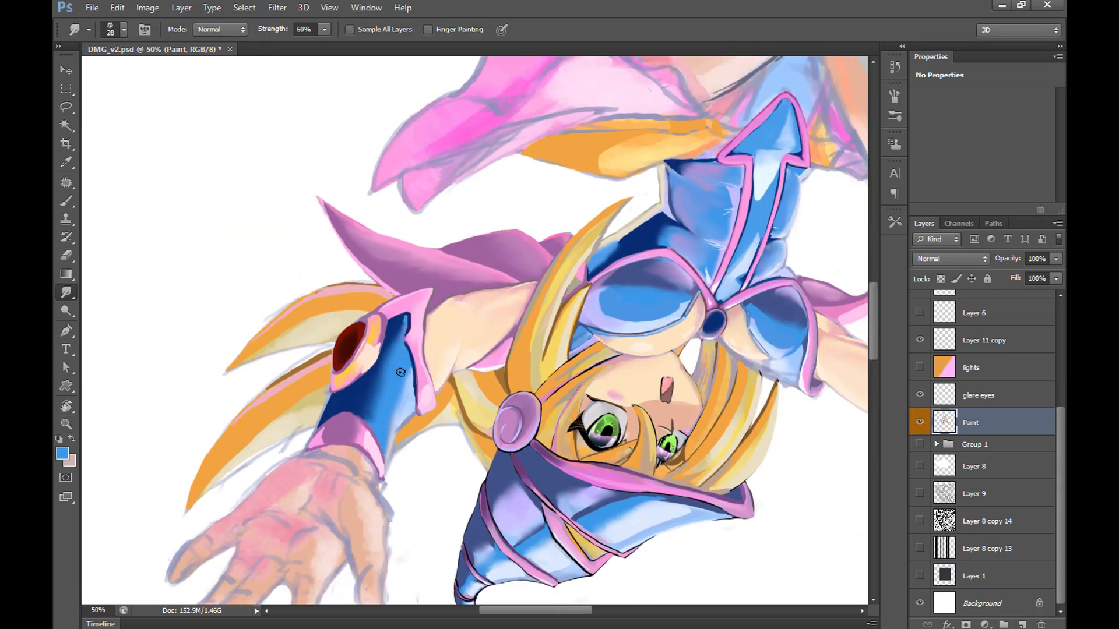
{"action": "key", "text": "z"}
{"action": "double_click", "coordinate": [410, 402]}
{"action": "key", "text": "b"}
{"action": "left_click", "coordinate": [362, 539], "text": "alt"}
{"action": "left_click_drag", "start_coordinate": [385, 462], "coordinate": [359, 549]}
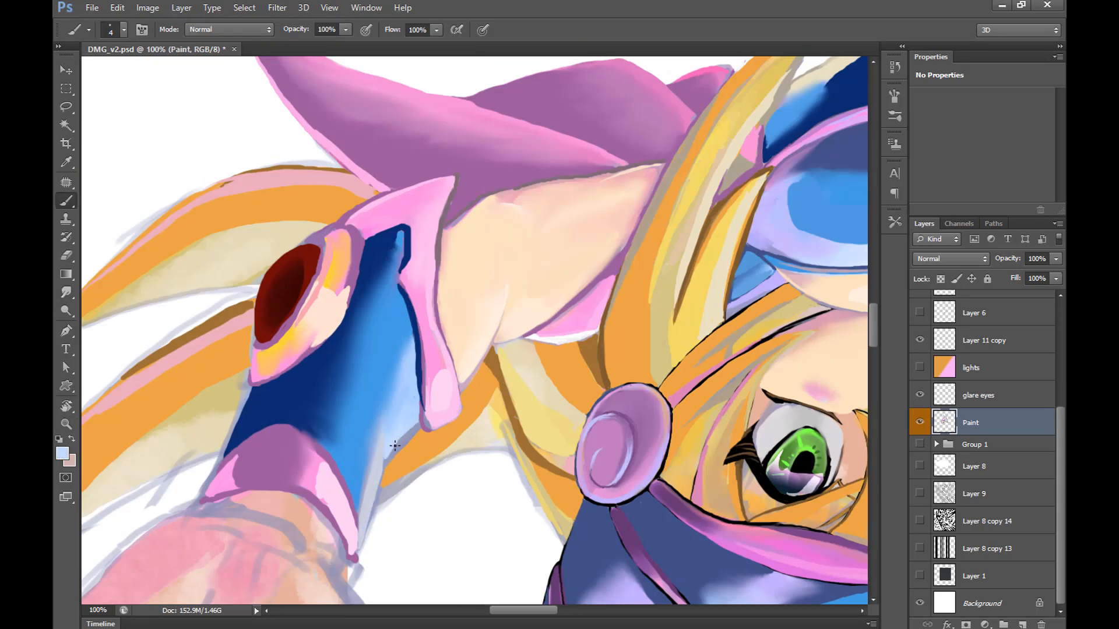
{"action": "mouse_move", "coordinate": [395, 446]}
{"action": "left_mouse_down"}
{"action": "mouse_move", "coordinate": [412, 429]}
{"action": "mouse_move", "coordinate": [386, 460]}
{"action": "left_mouse_up"}
{"action": "left_click", "coordinate": [71, 294]}
Extend the highlight on the larger hand's wristband with sampled pale pink
{"action": "key", "text": "b"}
{"action": "left_click", "coordinate": [332, 487], "text": "alt"}
{"action": "mouse_move", "coordinate": [348, 549]}
{"action": "left_mouse_down"}
{"action": "mouse_move", "coordinate": [316, 493]}
{"action": "mouse_move", "coordinate": [354, 517]}
{"action": "left_mouse_up"}
{"action": "left_click_drag", "start_coordinate": [334, 467], "coordinate": [356, 528]}
{"action": "key", "text": "r"}
Flip the canvas vertically and then horizontally, saving the file
{"action": "key", "text": "ctrl+s"}
{"action": "left_click", "coordinate": [147, 7]}
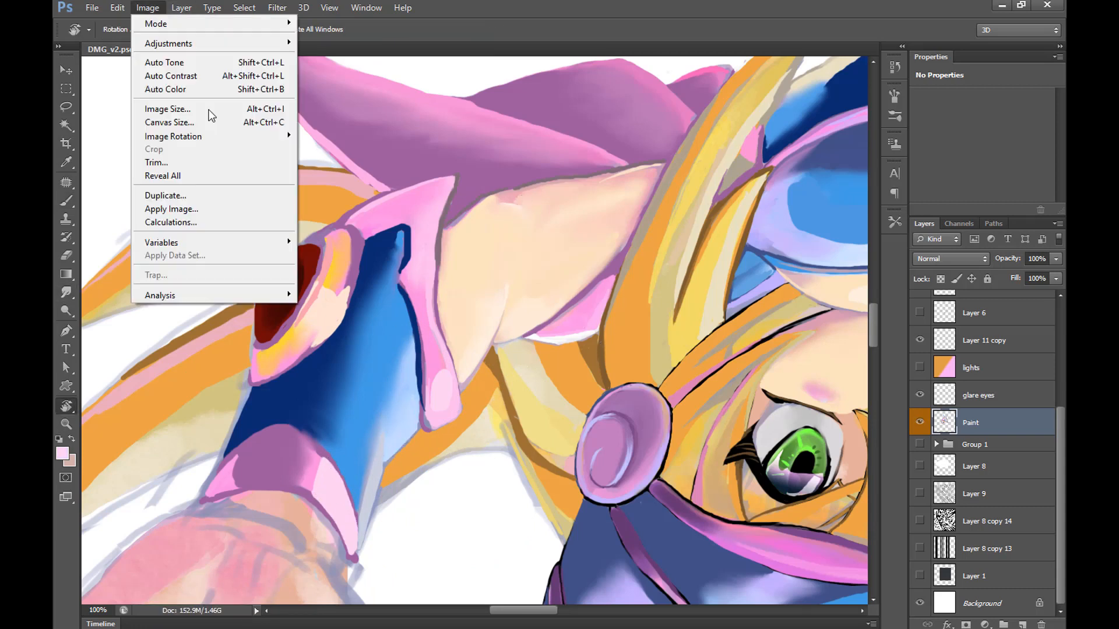
{"action": "left_click", "coordinate": [344, 207]}
{"action": "key", "text": "z"}
{"action": "left_click", "coordinate": [586, 402], "text": "alt"}
{"action": "left_click_drag", "start_coordinate": [602, 350], "coordinate": [472, 349]}
{"action": "key", "text": "r"}
{"action": "left_click", "coordinate": [181, 7]}
{"action": "mouse_move", "coordinate": [148, 7]}
{"action": "left_click", "coordinate": [344, 193]}
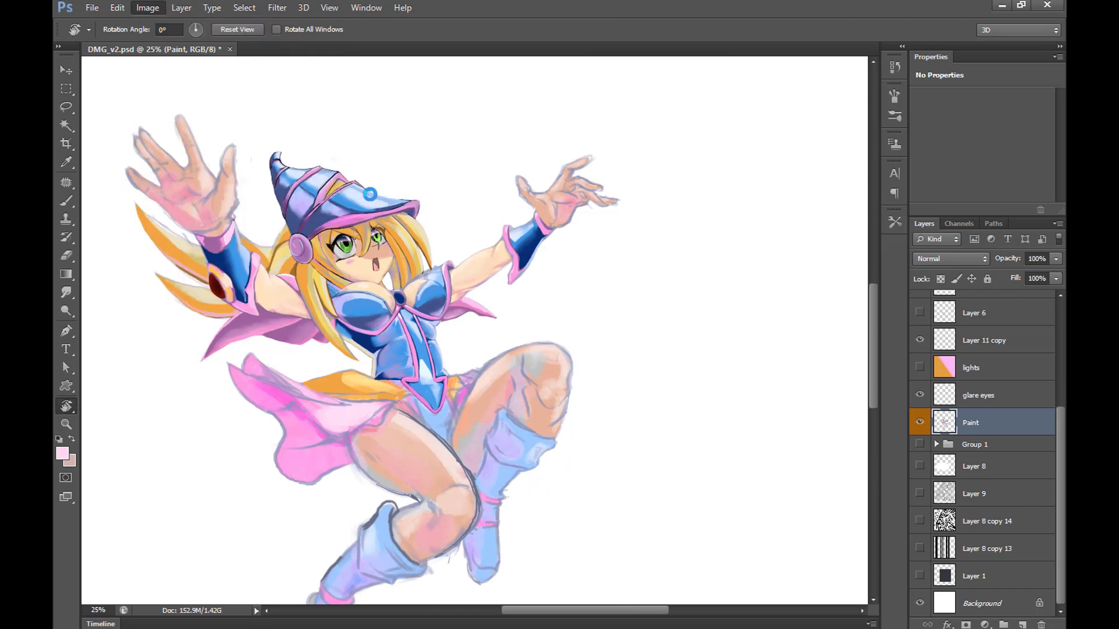
{"action": "left_click_drag", "start_coordinate": [544, 360], "coordinate": [612, 383]}
{"action": "key", "text": "ctrl+s"}
Paint bright red highlights on the dark red gem of the larger hand's cuff
{"action": "key", "text": "z"}
{"action": "left_click", "coordinate": [621, 315]}
{"action": "left_click", "coordinate": [621, 314]}
{"action": "key", "text": "b"}
{"action": "left_click", "coordinate": [63, 454]}
{"action": "left_click", "coordinate": [676, 318]}
{"action": "left_click", "coordinate": [847, 310]}
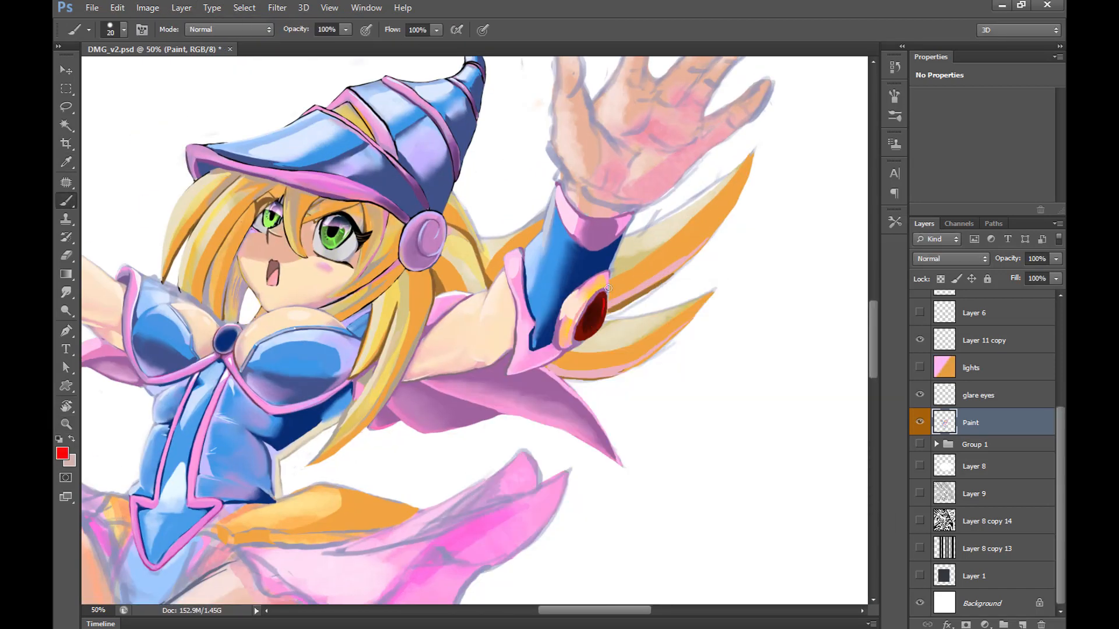
{"action": "key", "text": "z"}
{"action": "left_click", "coordinate": [634, 312]}
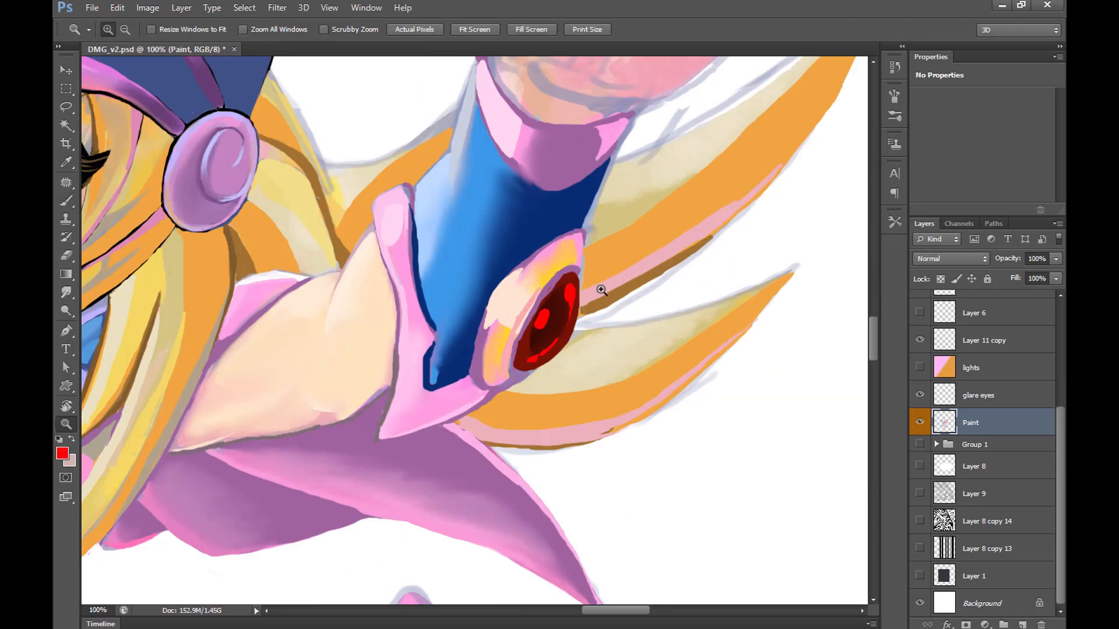
Soften the gem's inner red highlight with sampled dark red at 30% opacity and smudge it
{"action": "key", "text": "s"}
{"action": "key", "text": "b"}
{"action": "left_click", "coordinate": [563, 305], "text": "alt"}
{"action": "key", "text": "3"}
{"action": "left_click_drag", "start_coordinate": [547, 315], "coordinate": [542, 335]}
{"action": "left_click", "coordinate": [66, 292]}
{"action": "key", "text": "z"}
{"action": "left_click", "coordinate": [632, 370], "text": "alt"}
{"action": "left_click", "coordinate": [616, 331]}
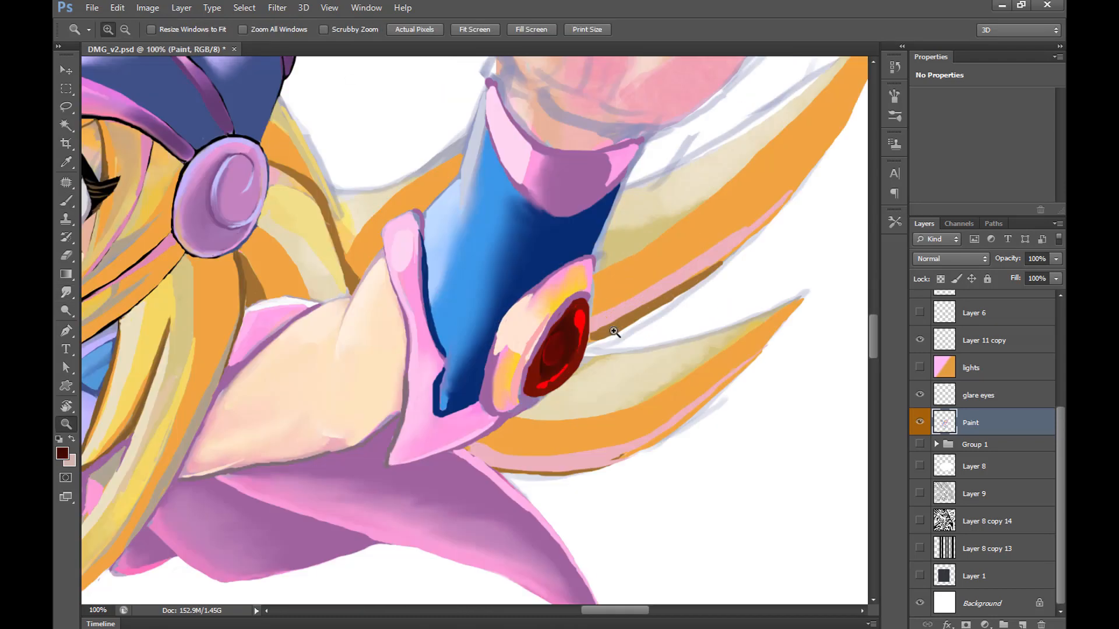
Add a red glow to the gem's center at 20% opacity, blend it at 61% smudge strength and save the file
{"action": "key", "text": "b"}
{"action": "key", "text": "2"}
{"action": "left_click", "coordinate": [556, 345], "text": "alt"}
{"action": "key", "text": "s"}
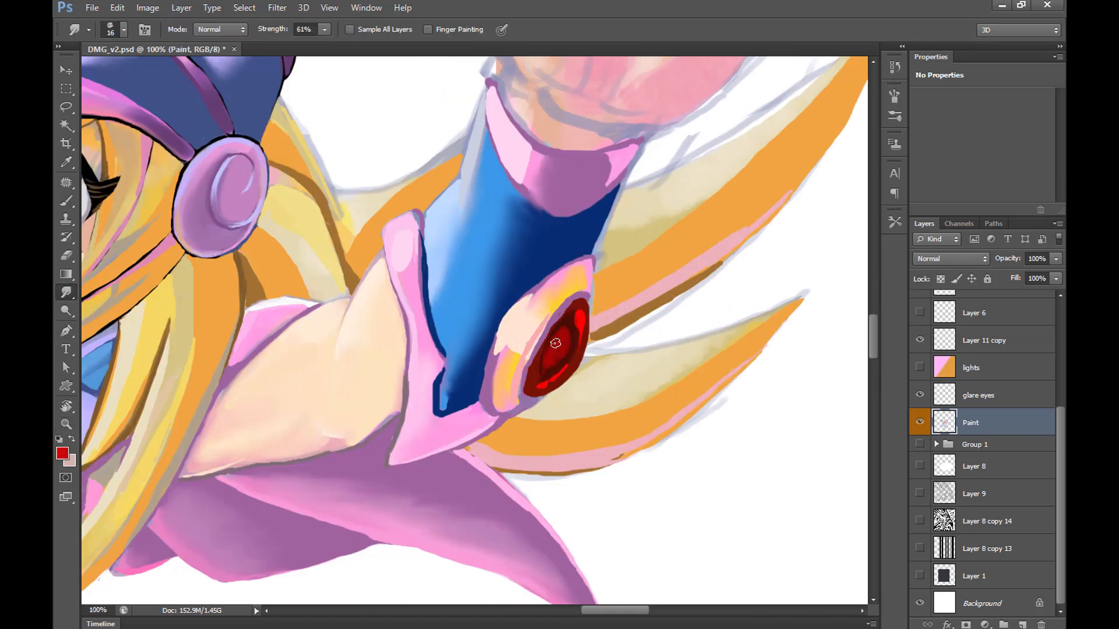
{"action": "key", "text": "z"}
{"action": "left_click", "coordinate": [645, 342], "text": "alt"}
{"action": "left_click", "coordinate": [663, 373], "text": "alt"}
{"action": "key", "text": "ctrl+s"}
{"action": "left_click", "coordinate": [624, 345]}
{"action": "key", "text": "s"}
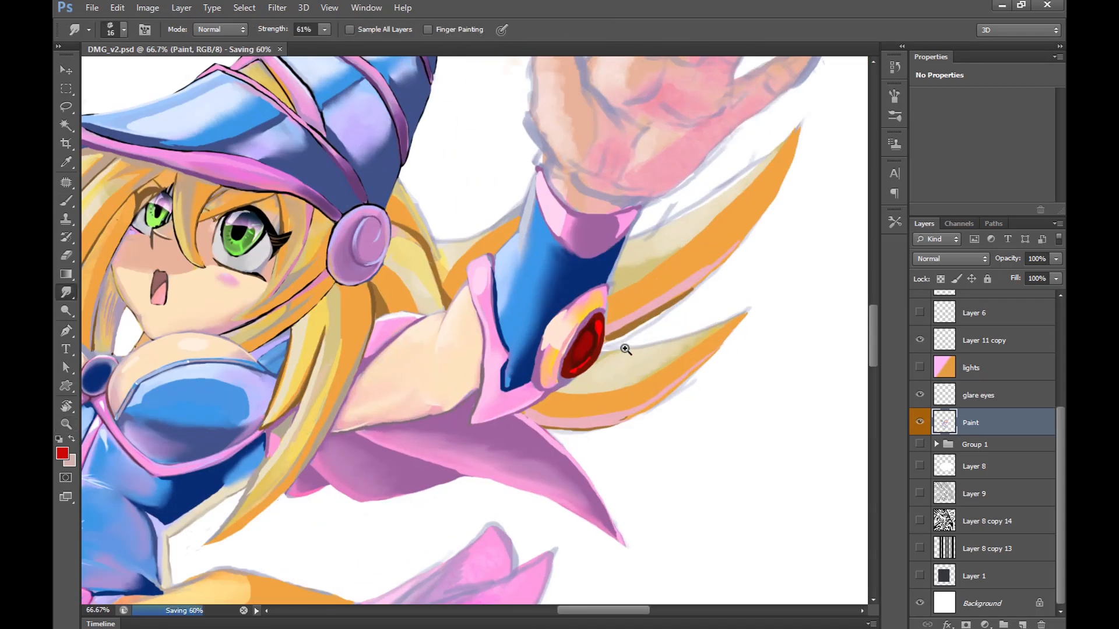
Paint a near-white reflection across the red cuff gem and save the file
{"action": "left_click", "coordinate": [62, 454]}
{"action": "left_click", "coordinate": [810, 314]}
{"action": "key", "text": "b"}
{"action": "mouse_move", "coordinate": [593, 336]}
{"action": "left_mouse_down"}
{"action": "mouse_move", "coordinate": [579, 349]}
{"action": "mouse_move", "coordinate": [611, 365]}
{"action": "left_mouse_up"}
{"action": "key", "text": "z"}
{"action": "left_click", "coordinate": [632, 353], "text": "alt"}
{"action": "left_click", "coordinate": [636, 355], "text": "alt"}
{"action": "left_click", "coordinate": [641, 355], "text": "alt"}
{"action": "left_click", "coordinate": [624, 345]}
{"action": "left_click", "coordinate": [625, 345]}
{"action": "left_click", "coordinate": [625, 345]}
{"action": "key", "text": "b"}
{"action": "key", "text": "z"}
{"action": "left_click", "coordinate": [623, 348], "text": "alt"}
{"action": "left_click", "coordinate": [623, 348], "text": "alt"}
{"action": "left_click", "coordinate": [623, 348], "text": "alt"}
{"action": "key", "text": "ctrl+s"}
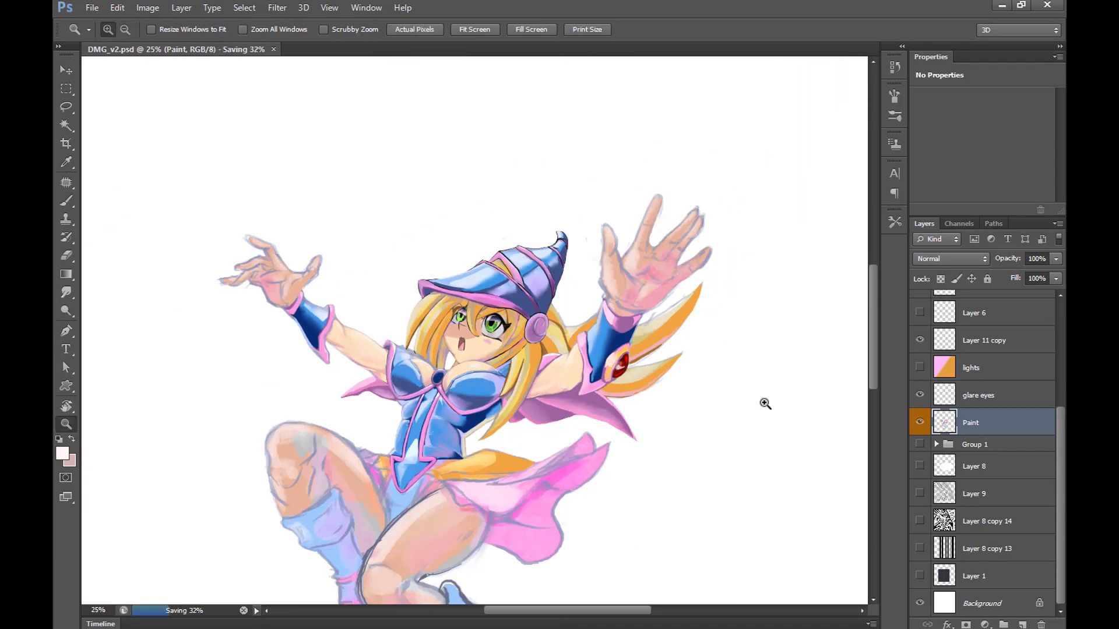
Darken the center of the chest brooch with dark navy 051634 using a 26 px brush and blend it
{"action": "left_click", "coordinate": [765, 403], "text": "alt"}
{"action": "left_click", "coordinate": [765, 404], "text": "alt"}
{"action": "left_click", "coordinate": [577, 402]}
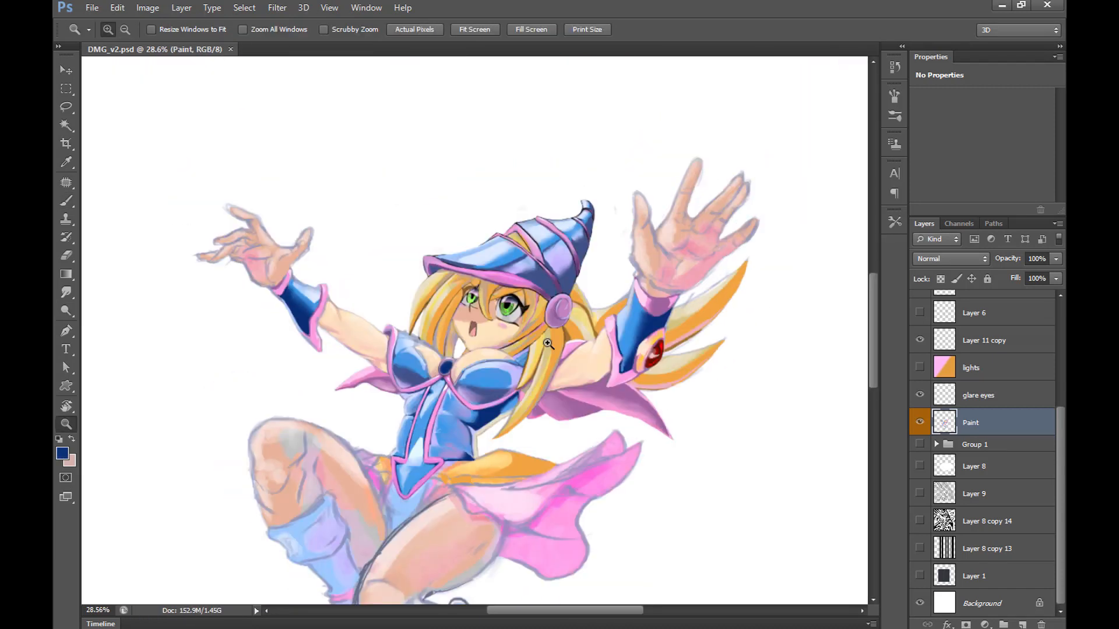
{"action": "left_click", "coordinate": [448, 357]}
{"action": "left_click", "coordinate": [448, 358]}
{"action": "left_click", "coordinate": [448, 357]}
{"action": "key", "text": "b"}
{"action": "left_click", "coordinate": [63, 454]}
{"action": "left_click", "coordinate": [692, 472]}
{"action": "left_click", "coordinate": [799, 327]}
{"action": "mouse_move", "coordinate": [430, 446]}
{"action": "left_mouse_down"}
{"action": "mouse_move", "coordinate": [441, 426]}
{"action": "mouse_move", "coordinate": [439, 445]}
{"action": "left_mouse_up"}
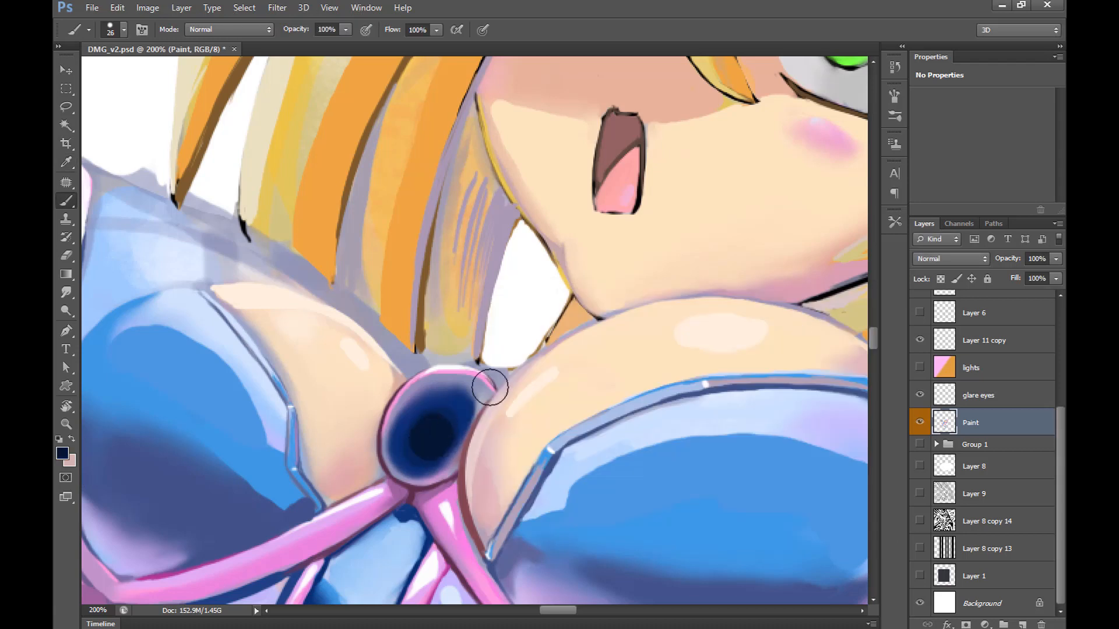
{"action": "left_click", "coordinate": [67, 293]}
Draw a curved M-shaped emblem in bright yellow on the chest brooch with a 3 px brush
{"action": "key", "text": "z"}
{"action": "left_click", "coordinate": [591, 413], "text": "alt"}
{"action": "left_click", "coordinate": [612, 426]}
{"action": "left_click", "coordinate": [407, 371]}
{"action": "key", "text": "b"}
{"action": "left_click", "coordinate": [62, 453]}
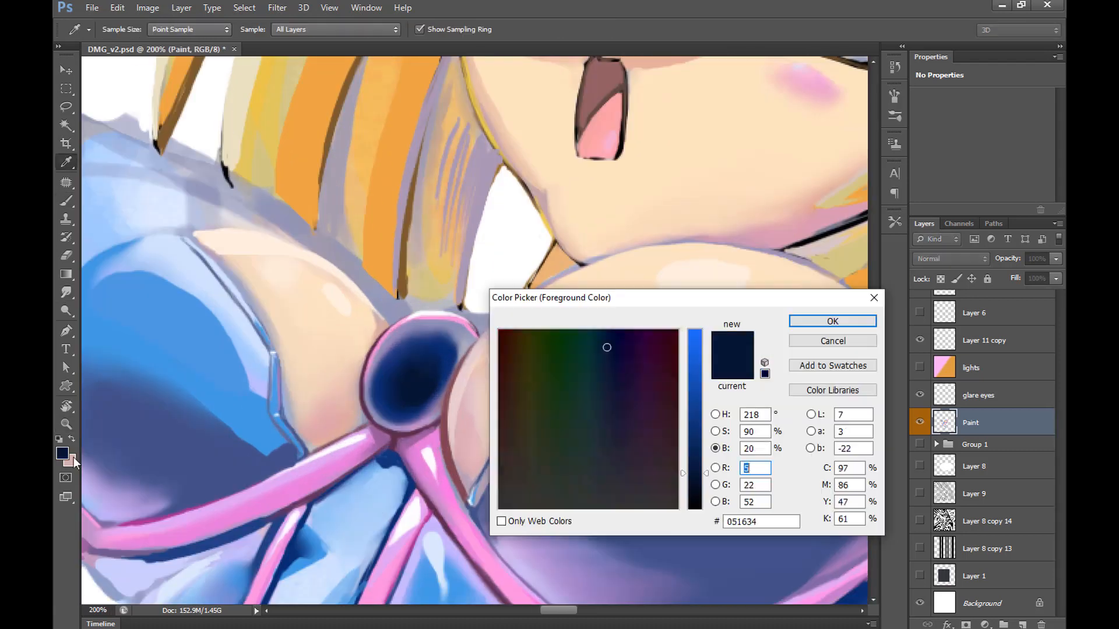
{"action": "left_click", "coordinate": [693, 330]}
{"action": "left_click", "coordinate": [518, 336]}
{"action": "left_click", "coordinate": [527, 329]}
{"action": "left_click", "coordinate": [813, 320]}
{"action": "right_click_drag", "start_coordinate": [421, 355], "coordinate": [407, 355], "text": "alt"}
{"action": "mouse_move", "coordinate": [383, 397]}
{"action": "left_mouse_down"}
{"action": "mouse_move", "coordinate": [411, 414]}
{"action": "mouse_move", "coordinate": [408, 358]}
{"action": "mouse_move", "coordinate": [435, 341]}
{"action": "left_mouse_up"}
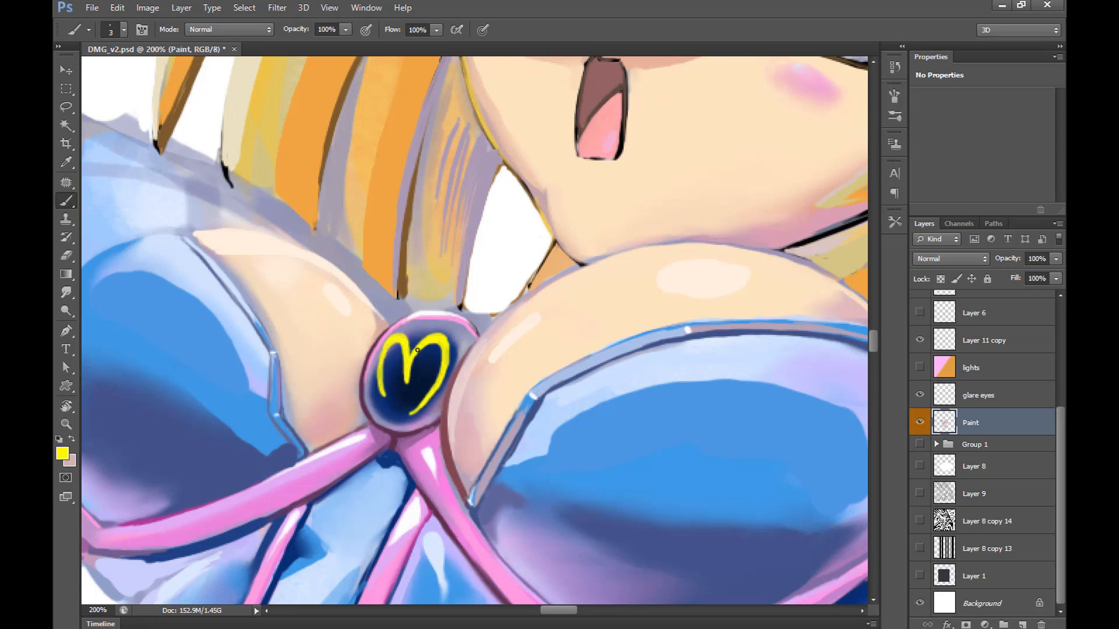
Shade the brooch's yellow emblem with brown at 20% opacity using a 12 px brush
{"action": "left_click", "coordinate": [62, 453]}
{"action": "left_click", "coordinate": [676, 417]}
{"action": "left_click", "coordinate": [509, 334]}
{"action": "left_click", "coordinate": [825, 320]}
{"action": "key", "text": "2"}
{"action": "right_click_drag", "start_coordinate": [397, 350], "coordinate": [402, 350], "text": "alt"}
{"action": "mouse_move", "coordinate": [391, 345]}
{"action": "left_mouse_down"}
{"action": "mouse_move", "coordinate": [406, 382]}
{"action": "mouse_move", "coordinate": [418, 353]}
{"action": "left_mouse_up"}
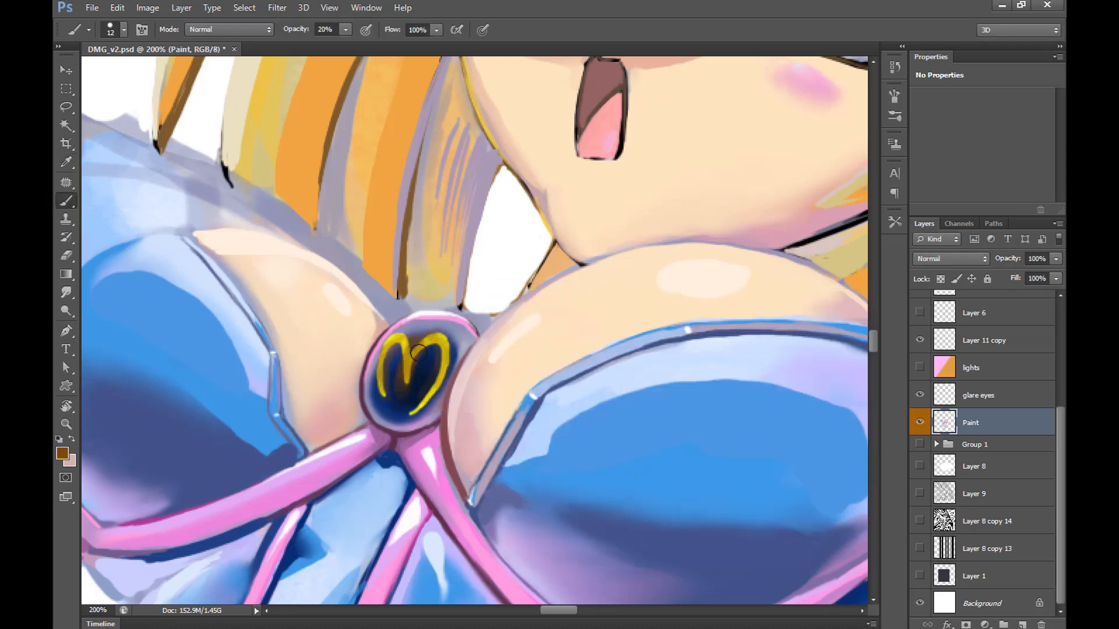
Add a cyan glow around the brooch's rim with a 17 px brush in Color Dodge mode at 20% opacity
{"action": "left_click", "coordinate": [64, 455]}
{"action": "left_click", "coordinate": [584, 341]}
{"action": "left_click", "coordinate": [830, 322]}
{"action": "right_click_drag", "start_coordinate": [412, 348], "coordinate": [415, 349], "text": "alt"}
{"action": "left_click", "coordinate": [229, 29]}
{"action": "left_click", "coordinate": [242, 184]}
{"action": "left_click_drag", "start_coordinate": [382, 365], "coordinate": [386, 405]}
{"action": "left_click_drag", "start_coordinate": [402, 335], "coordinate": [449, 334]}
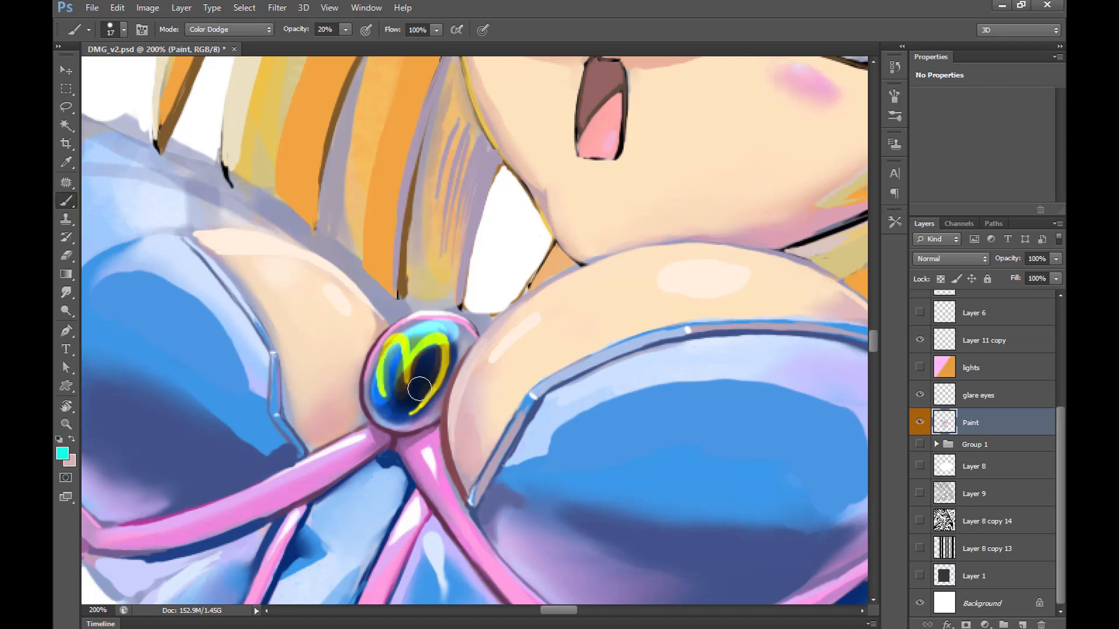
{"action": "mouse_move", "coordinate": [419, 388]}
{"action": "left_mouse_down"}
{"action": "mouse_move", "coordinate": [446, 392]}
{"action": "mouse_move", "coordinate": [461, 335]}
{"action": "mouse_move", "coordinate": [379, 408]}
{"action": "left_mouse_up"}
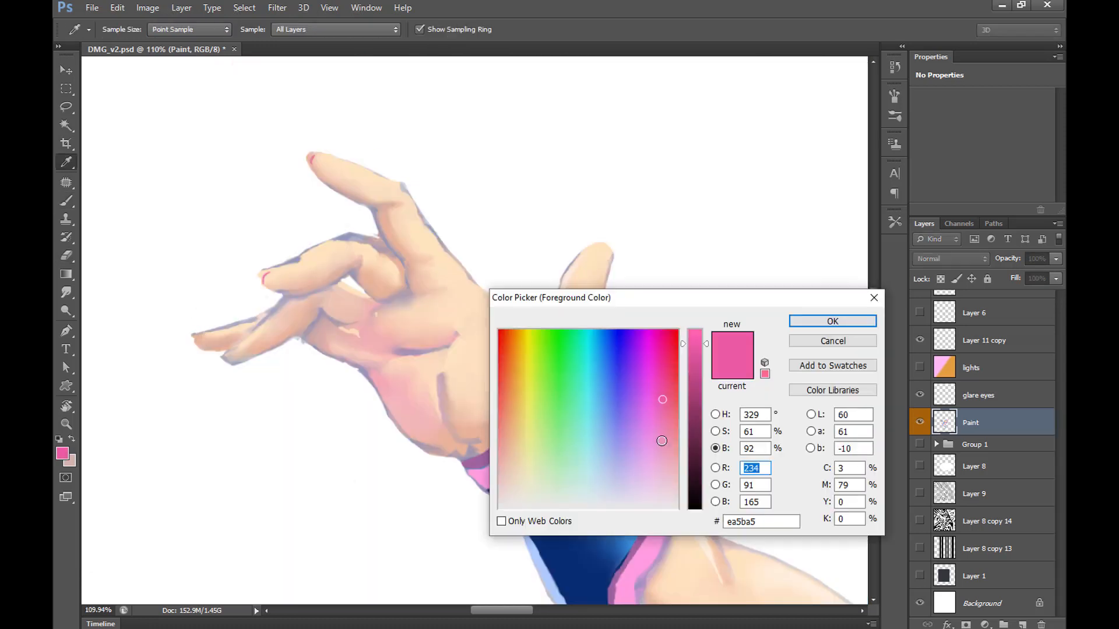
Paint the smaller hand's fingernails light pink with a 10 px brush at 90% opacity
{"action": "left_click", "coordinate": [662, 441]}
{"action": "key", "text": "Return"}
{"action": "key", "text": "b"}
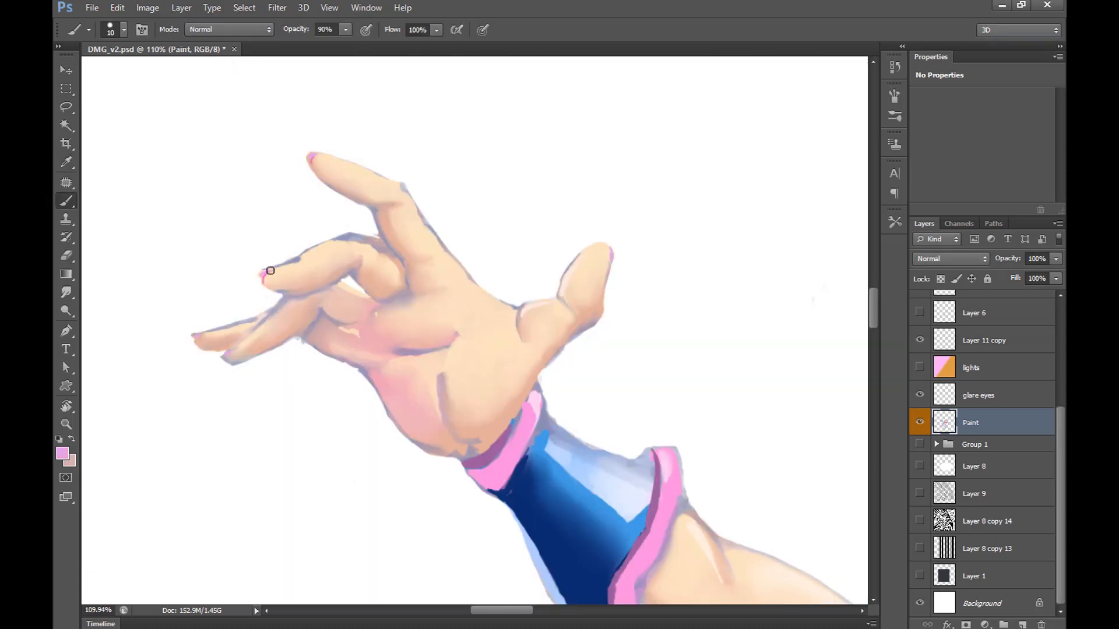
Refine the shading and edges of the smaller hand's curled fingers with sampled skin tones
{"action": "left_click", "coordinate": [338, 243], "text": "alt"}
{"action": "left_click", "coordinate": [367, 243], "text": "alt"}
{"action": "left_click_drag", "start_coordinate": [337, 243], "coordinate": [357, 244]}
{"action": "left_click", "coordinate": [357, 245], "text": "alt"}
{"action": "left_click", "coordinate": [348, 295], "text": "alt"}
{"action": "left_click", "coordinate": [519, 387], "text": "alt"}
{"action": "left_click", "coordinate": [348, 275], "text": "alt"}
{"action": "left_click_drag", "start_coordinate": [347, 277], "coordinate": [354, 270]}
{"action": "left_click", "coordinate": [315, 293], "text": "alt"}
{"action": "left_click", "coordinate": [236, 328], "text": "alt"}
{"action": "left_click_drag", "start_coordinate": [227, 328], "coordinate": [257, 319]}
Clean up the lower fingertip with the Eraser and repaint the edge between the curled fingers using a 6 px brush
{"action": "key", "text": "e"}
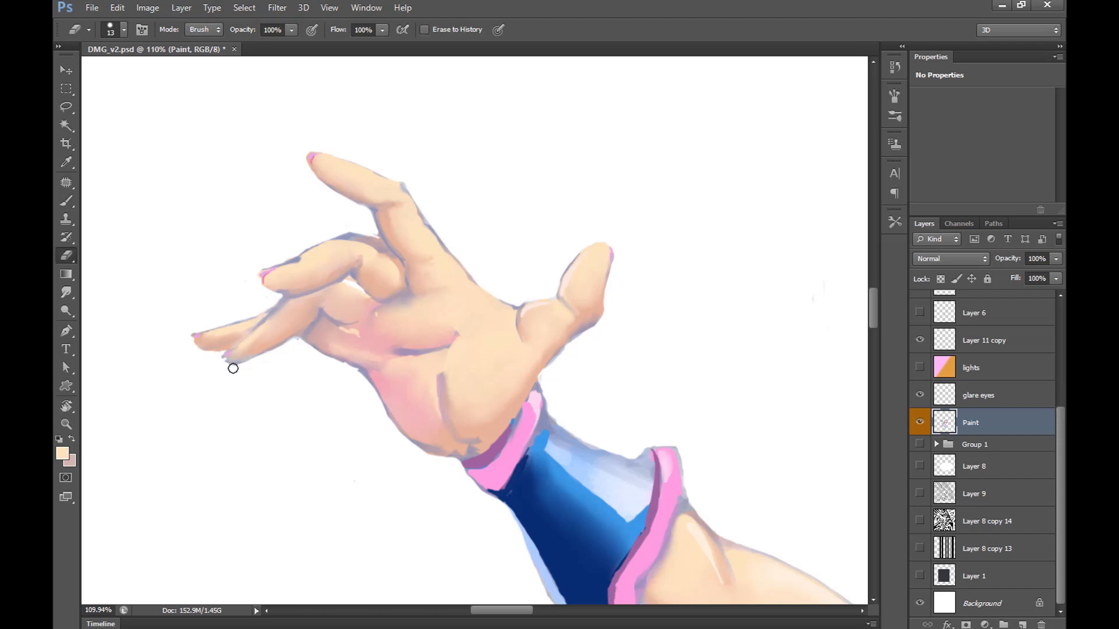
{"action": "key", "text": "b"}
{"action": "key", "text": "e"}
{"action": "key", "text": "b"}
{"action": "left_click_drag", "start_coordinate": [303, 294], "coordinate": [324, 291]}
{"action": "left_click", "coordinate": [297, 291], "text": "alt"}
{"action": "right_click_drag", "start_coordinate": [299, 289], "coordinate": [294, 289], "text": "alt"}
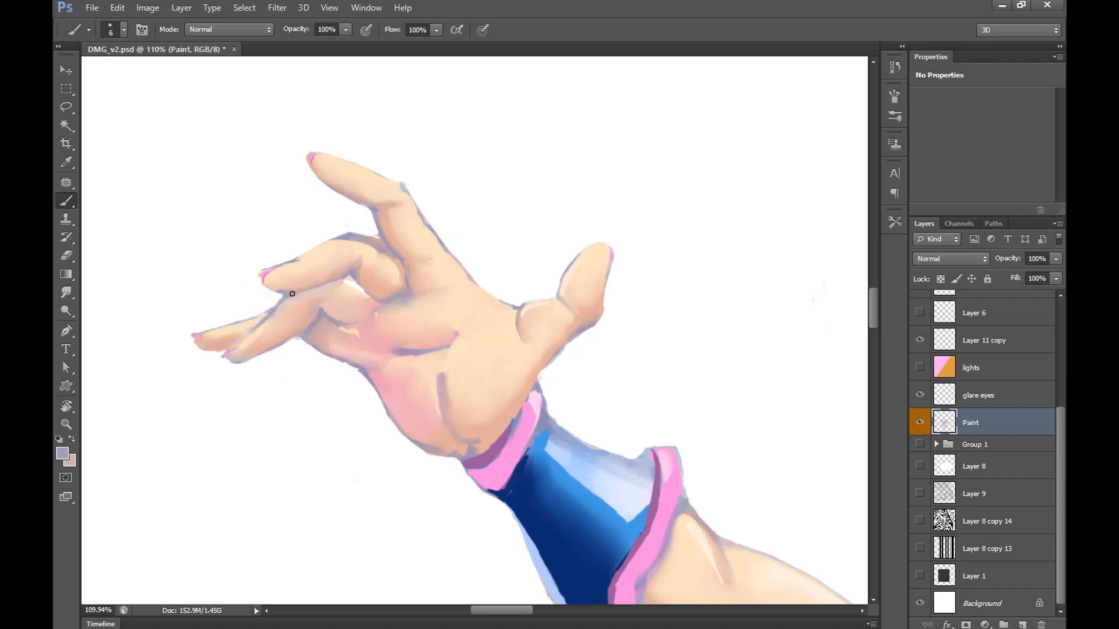
{"action": "left_click", "coordinate": [312, 260], "text": "alt"}
{"action": "left_click_drag", "start_coordinate": [292, 294], "coordinate": [331, 286]}
{"action": "key", "text": "r"}
{"action": "key", "text": "b"}
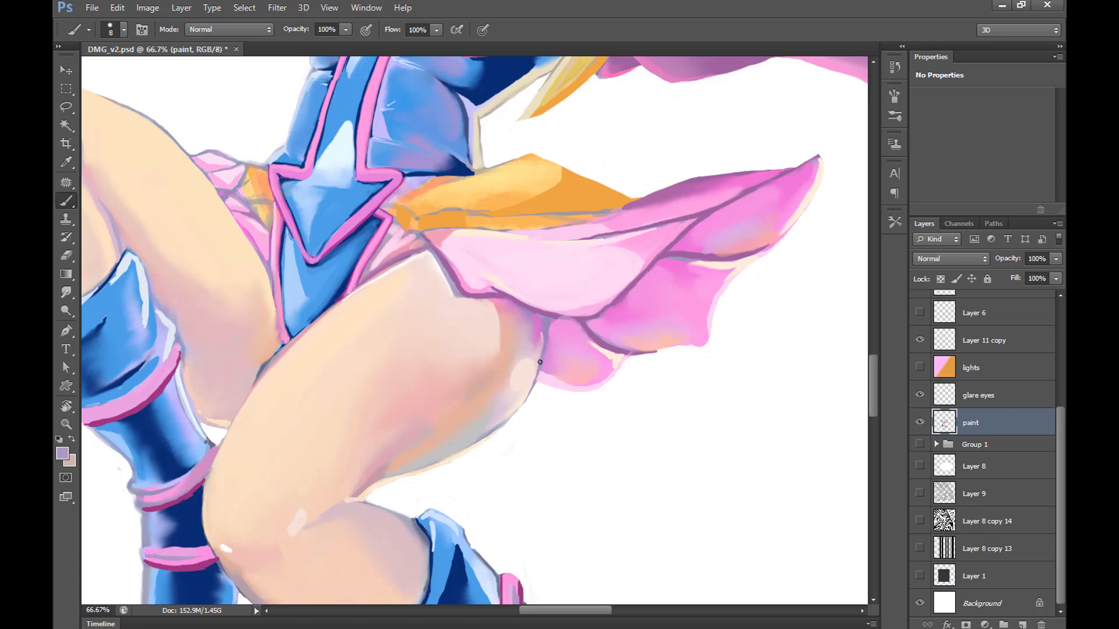
Sample a pale lilac from the near thigh's rim and smudge the shading on the raised leg's inner thigh
{"action": "left_click", "coordinate": [547, 366], "text": "alt"}
{"action": "key", "text": "z"}
{"action": "left_click", "coordinate": [611, 421], "text": "alt"}
{"action": "left_click", "coordinate": [611, 420], "text": "alt"}
{"action": "left_click", "coordinate": [614, 425]}
{"action": "left_click", "coordinate": [614, 424]}
{"action": "left_click", "coordinate": [614, 424]}
{"action": "key", "text": "b"}
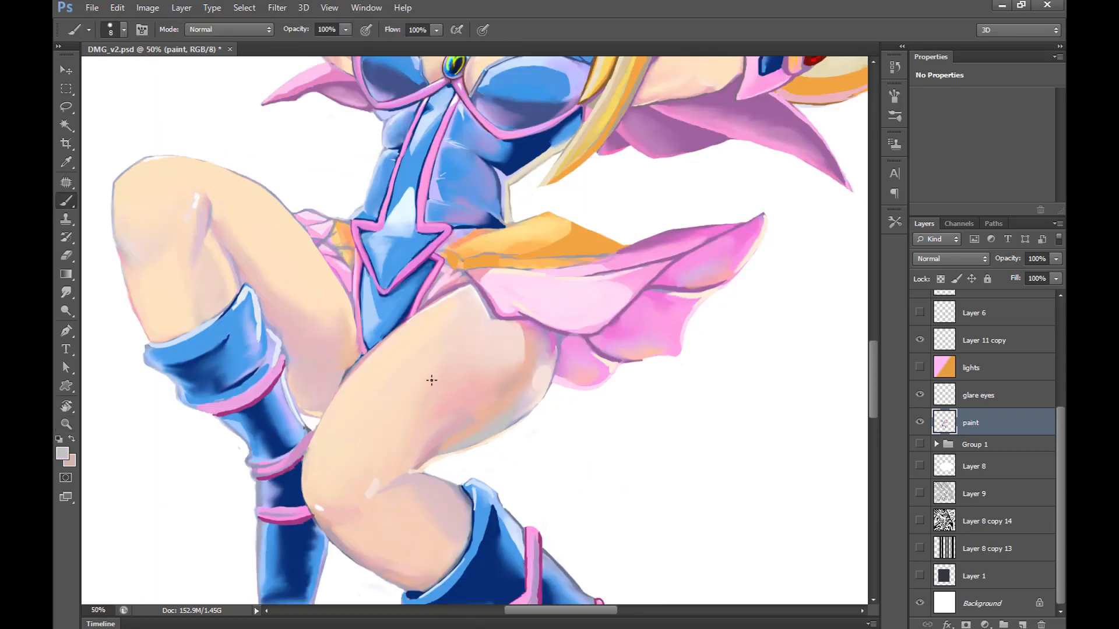
{"action": "right_click_drag", "start_coordinate": [310, 350], "coordinate": [324, 350], "text": "alt"}
{"action": "key", "text": "r"}
{"action": "mouse_move", "coordinate": [310, 352]}
{"action": "left_mouse_down"}
{"action": "mouse_move", "coordinate": [321, 379]}
{"action": "mouse_move", "coordinate": [337, 367]}
{"action": "left_mouse_up"}
Dab a sampled pale pink on the raised leg's inner thigh and blend it with the Smudge tool
{"action": "key", "text": "b"}
{"action": "left_click", "coordinate": [547, 378], "text": "alt"}
{"action": "left_click", "coordinate": [308, 394]}
{"action": "key", "text": "r"}
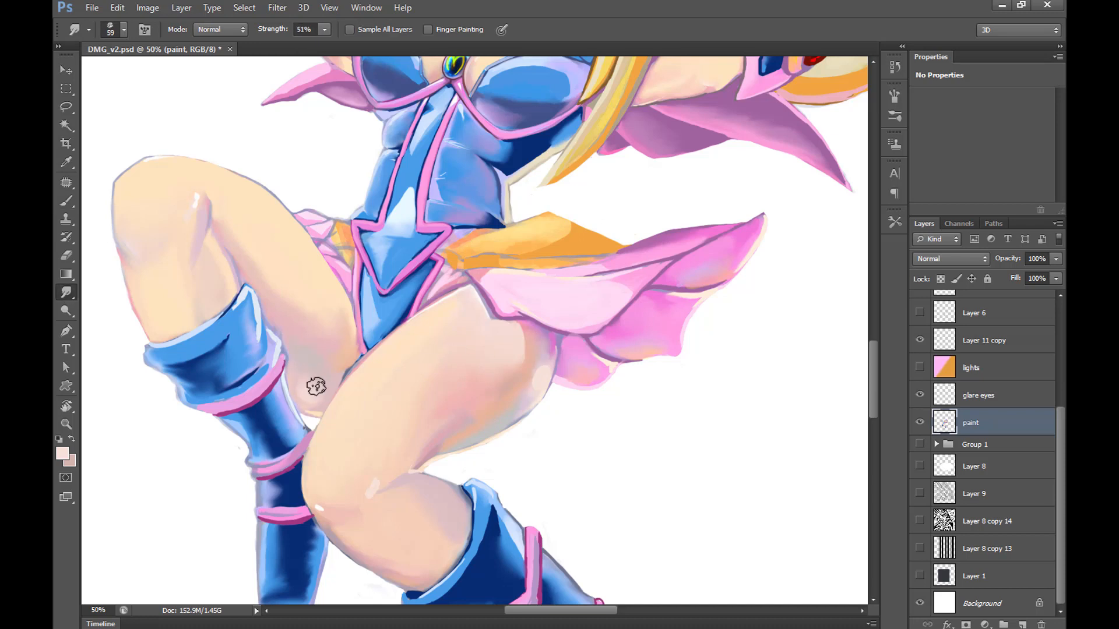
{"action": "key", "text": "z"}
{"action": "left_click", "coordinate": [692, 395], "text": "alt"}
{"action": "left_click", "coordinate": [692, 395], "text": "alt"}
{"action": "left_click", "coordinate": [692, 394], "text": "alt"}
{"action": "left_click", "coordinate": [692, 394]}
{"action": "left_click", "coordinate": [692, 394]}
{"action": "left_click", "coordinate": [692, 395]}
{"action": "key", "text": "r"}
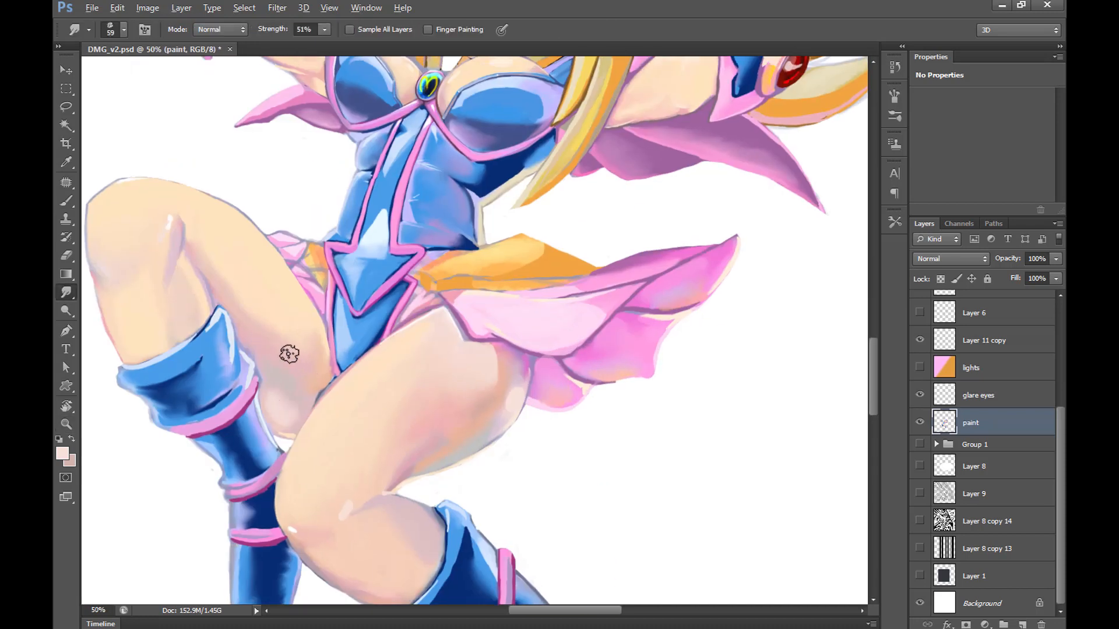
Sample more skin tones and smudge the shading on the raised leg's inner thigh and around the near knee
{"action": "key", "text": "b"}
{"action": "left_click", "coordinate": [470, 390], "text": "alt"}
{"action": "key", "text": "r"}
{"action": "mouse_move", "coordinate": [286, 400]}
{"action": "left_mouse_down"}
{"action": "mouse_move", "coordinate": [276, 386]}
{"action": "mouse_move", "coordinate": [299, 416]}
{"action": "mouse_move", "coordinate": [288, 413]}
{"action": "mouse_move", "coordinate": [374, 490]}
{"action": "left_mouse_up"}
{"action": "key", "text": "b"}
{"action": "left_click", "coordinate": [267, 267], "text": "alt"}
{"action": "key", "text": "r"}
{"action": "key", "text": "b"}
{"action": "key", "text": "r"}
{"action": "key", "text": "b"}
{"action": "left_click", "coordinate": [358, 448], "text": "alt"}
{"action": "key", "text": "r"}
{"action": "left_click_drag", "start_coordinate": [361, 447], "coordinate": [373, 474]}
Save DMG_v2.psd with the whole figure in view
{"action": "key", "text": "ctrl+minus"}
{"action": "key", "text": "ctrl+minus"}
{"action": "key", "text": "ctrl+minus"}
{"action": "key", "text": "ctrl+s"}
{"action": "left_click_drag", "start_coordinate": [742, 475], "coordinate": [666, 429]}
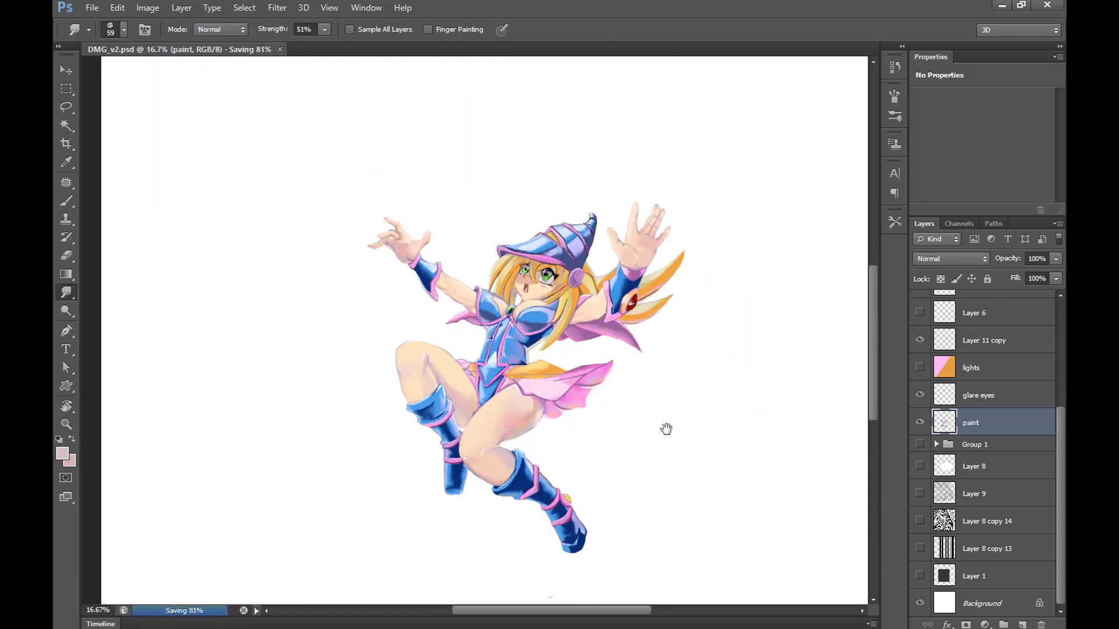
Set the foreground color to white and paint highlights on the hair strands around the face with a 12 px brush
{"action": "left_click_drag", "start_coordinate": [552, 239], "coordinate": [635, 239], "text": "ctrl"}
{"action": "left_click_drag", "start_coordinate": [496, 350], "coordinate": [521, 349]}
{"action": "key", "text": "b"}
{"action": "left_click", "coordinate": [62, 454]}
{"action": "left_click", "coordinate": [497, 512]}
{"action": "left_click", "coordinate": [832, 320]}
{"action": "left_click_drag", "start_coordinate": [385, 319], "coordinate": [364, 350]}
{"action": "mouse_move", "coordinate": [438, 337]}
{"action": "left_mouse_down"}
{"action": "mouse_move", "coordinate": [399, 381]}
{"action": "mouse_move", "coordinate": [426, 327]}
{"action": "left_mouse_up"}
{"action": "left_click_drag", "start_coordinate": [504, 339], "coordinate": [504, 390]}
{"action": "left_click_drag", "start_coordinate": [613, 381], "coordinate": [522, 282]}
Paint white highlights at 100% opacity on the hair locks beneath the hat's round lilac ornament
{"action": "left_click_drag", "start_coordinate": [566, 376], "coordinate": [566, 408]}
{"action": "key", "text": "ctrl+z"}
{"action": "key", "text": "0"}
{"action": "left_click_drag", "start_coordinate": [562, 354], "coordinate": [563, 415]}
{"action": "left_click_drag", "start_coordinate": [586, 343], "coordinate": [576, 406]}
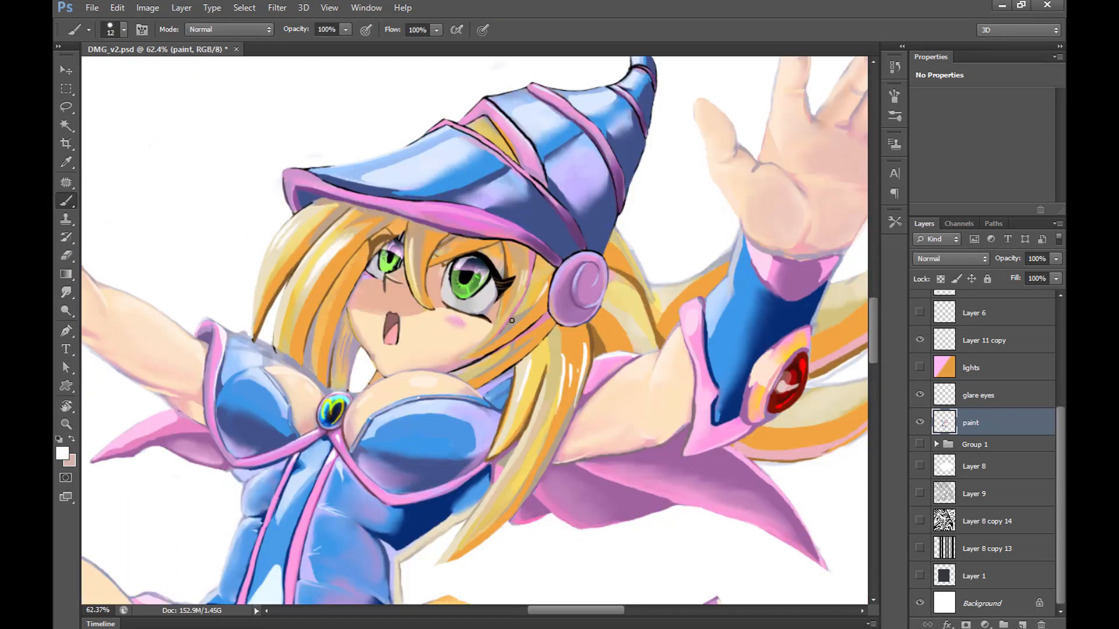
Touch up the bodice's shoulder edge and the nearby hair tips with sampled blue and pale yellow tones
{"action": "left_click", "coordinate": [239, 350], "text": "alt"}
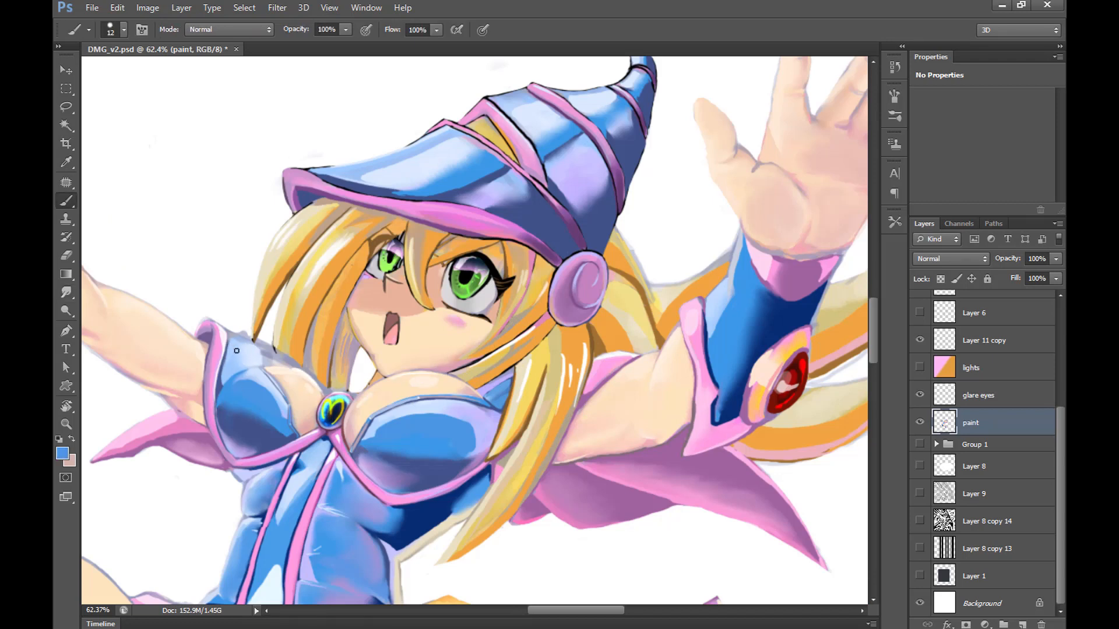
{"action": "mouse_move", "coordinate": [237, 350]}
{"action": "left_mouse_down"}
{"action": "mouse_move", "coordinate": [231, 369]}
{"action": "mouse_move", "coordinate": [260, 364]}
{"action": "mouse_move", "coordinate": [222, 322]}
{"action": "left_mouse_up"}
{"action": "left_click", "coordinate": [219, 347], "text": "alt"}
{"action": "left_click", "coordinate": [244, 326], "text": "alt"}
{"action": "key", "text": "e"}
{"action": "key", "text": "b"}
{"action": "left_click", "coordinate": [270, 310], "text": "alt"}
{"action": "left_click", "coordinate": [282, 329], "text": "alt"}
{"action": "left_click_drag", "start_coordinate": [276, 348], "coordinate": [285, 360]}
{"action": "key", "text": "e"}
Add a layer above the lights layer, fill it with a peach-to-pink gradient, and set its blend mode to Screen
{"action": "key", "text": "z"}
{"action": "triple_click", "coordinate": [573, 389], "text": "alt"}
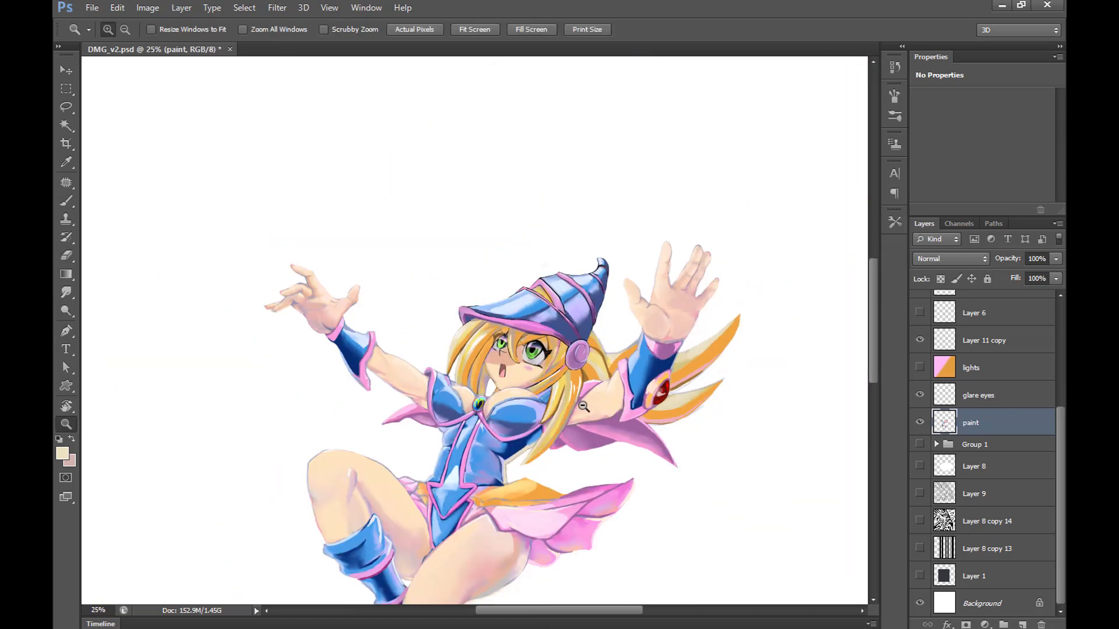
{"action": "left_click_drag", "start_coordinate": [572, 389], "coordinate": [539, 233]}
{"action": "left_click", "coordinate": [589, 402], "text": "alt"}
{"action": "left_click", "coordinate": [985, 368]}
{"action": "left_click", "coordinate": [1023, 625]}
{"action": "key", "text": "g"}
{"action": "left_click_drag", "start_coordinate": [461, 315], "coordinate": [583, 425]}
{"action": "left_click", "coordinate": [951, 258]}
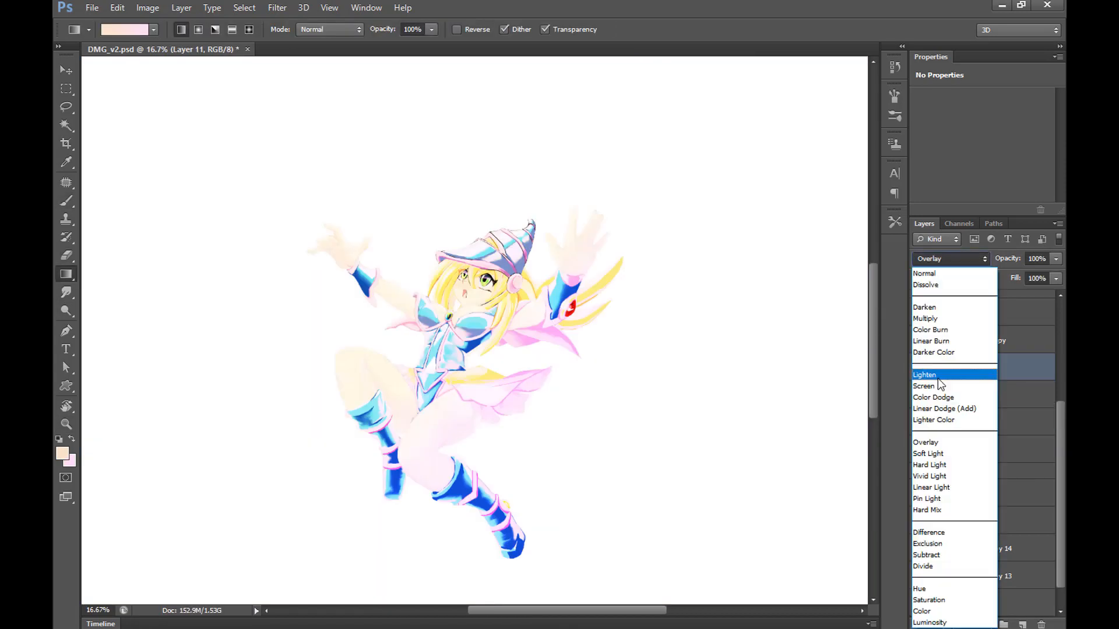
{"action": "left_click", "coordinate": [938, 385]}
{"action": "key", "text": "ctrl+o"}
{"action": "key", "text": "ctrl+l"}
{"action": "left_click_drag", "start_coordinate": [681, 501], "coordinate": [731, 503]}
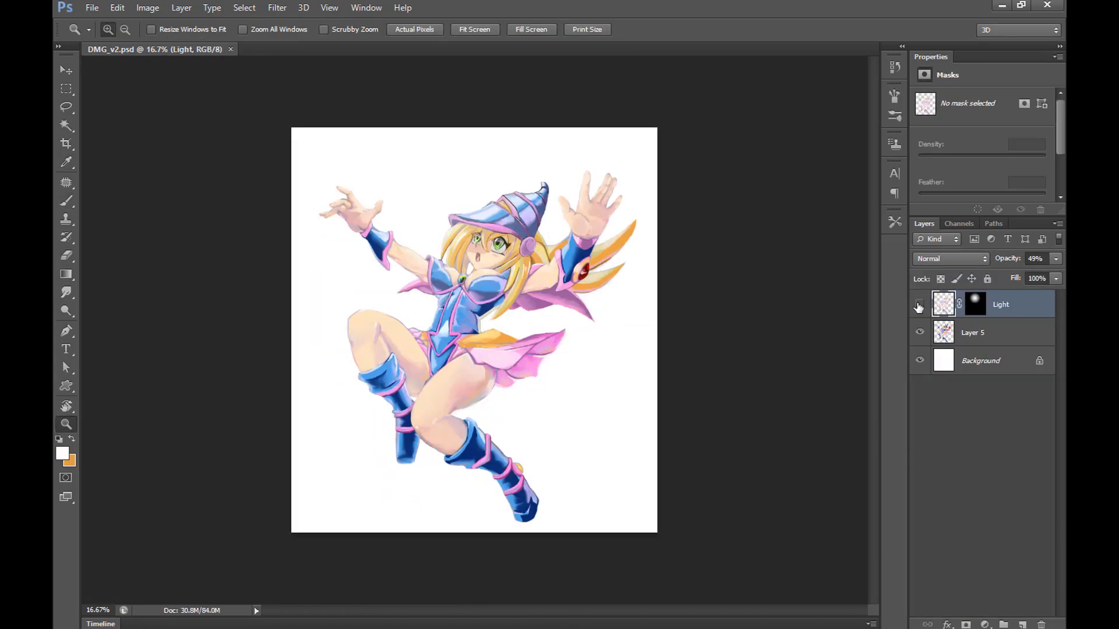
Hide the Light layer and invert the white Background layer to black
{"action": "left_click", "coordinate": [919, 304]}
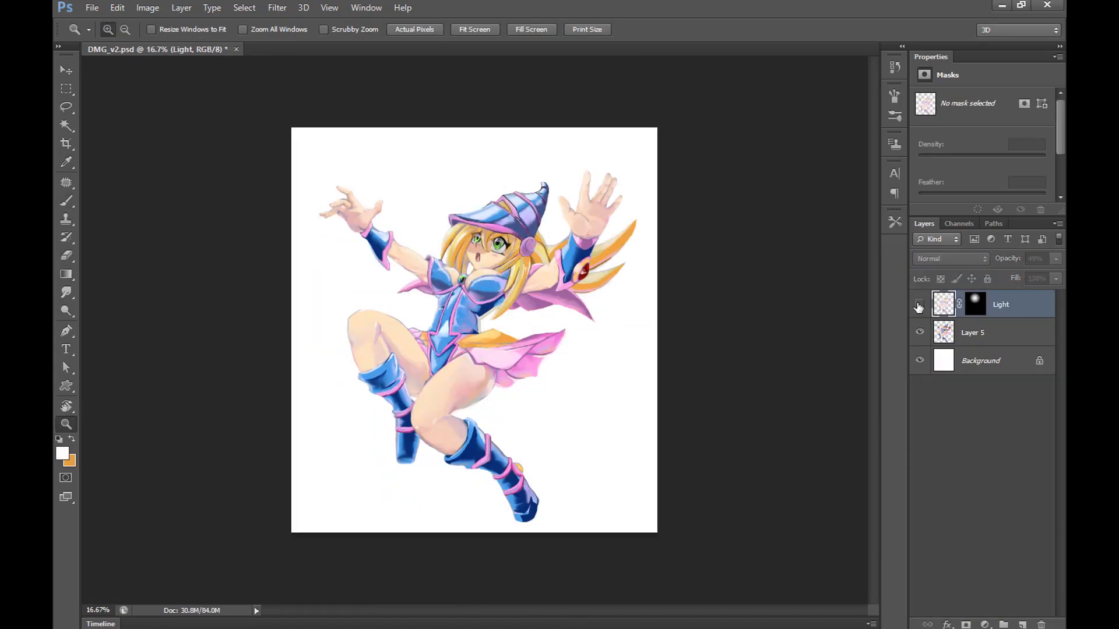
{"action": "left_click", "coordinate": [982, 361]}
{"action": "left_click", "coordinate": [919, 361]}
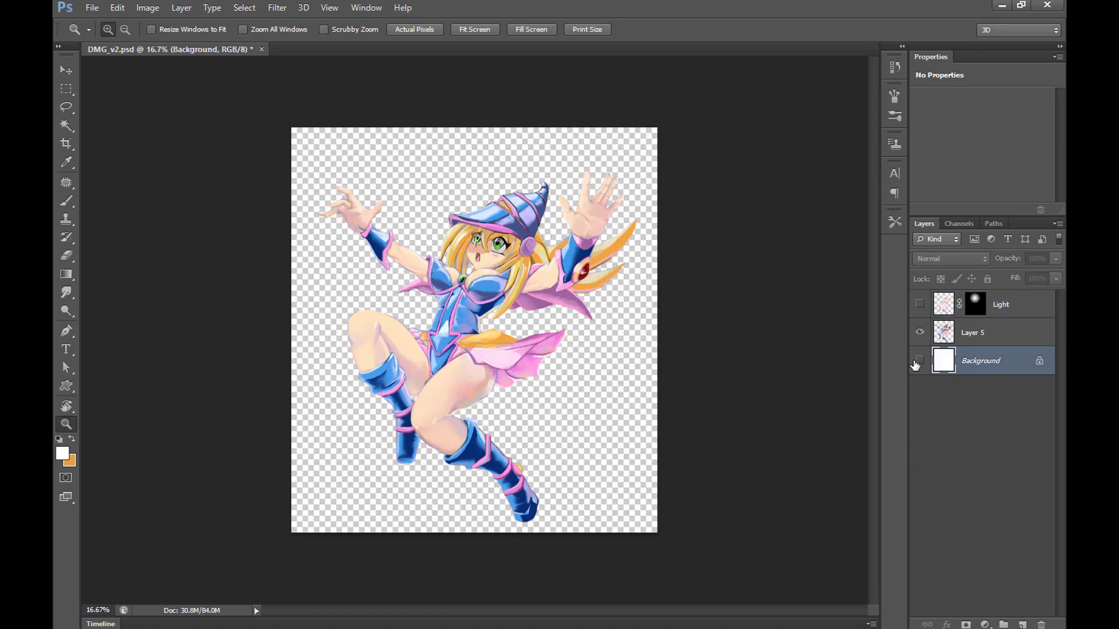
{"action": "left_click", "coordinate": [918, 361]}
{"action": "key", "text": "ctrl+i"}
Check the document's pixel dimensions in Image Size without changing them, and view the figure against the black background
{"action": "key", "text": "ctrl+alt+i"}
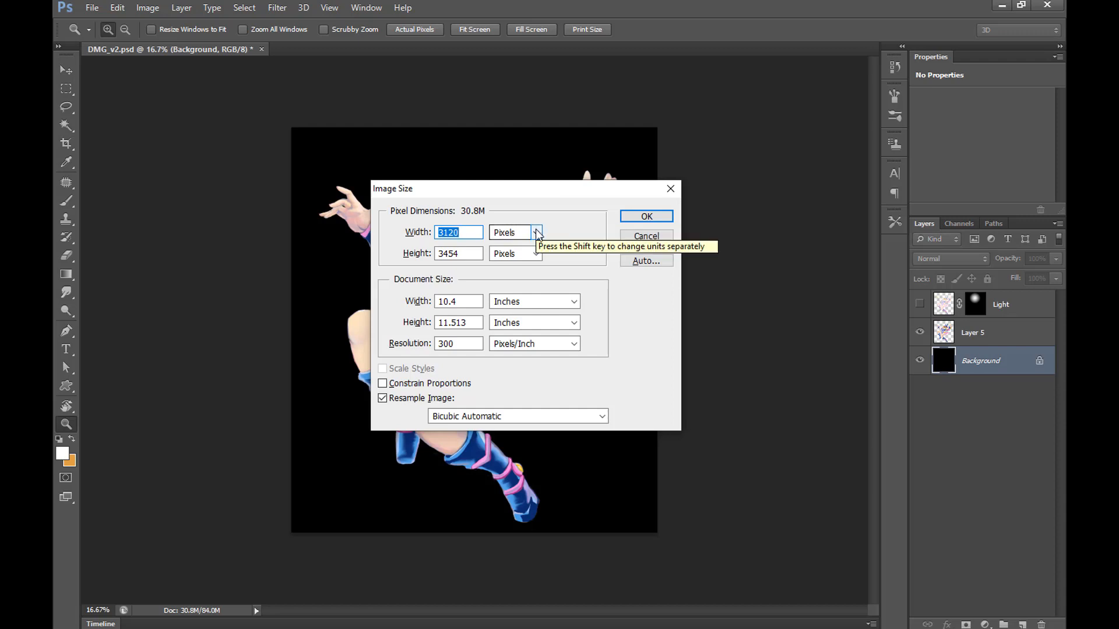
{"action": "key", "text": "Escape"}
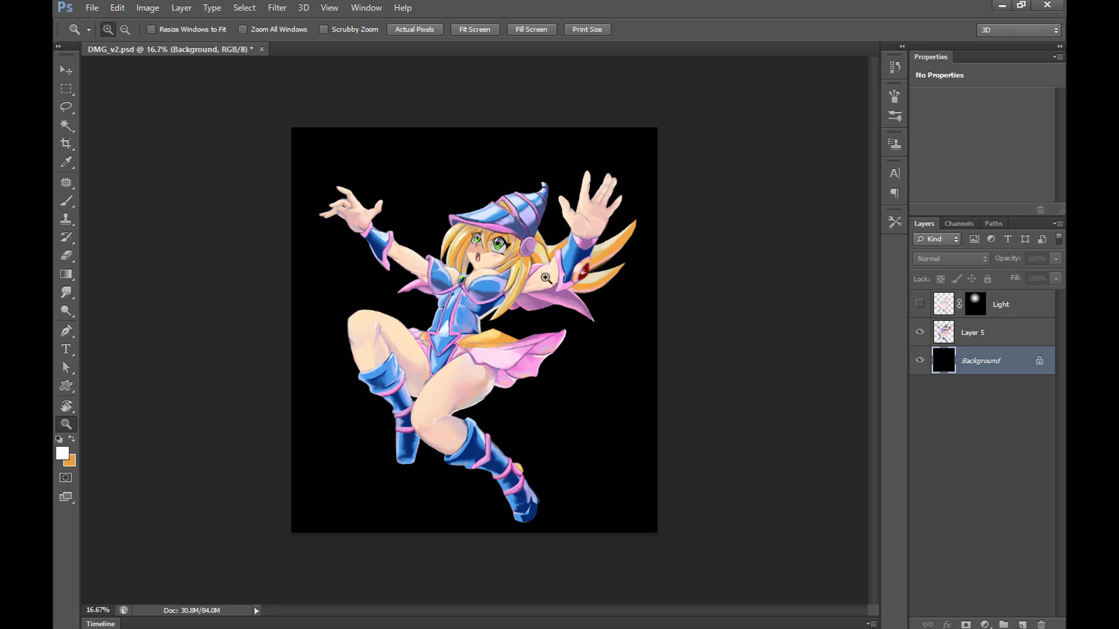
{"action": "left_click", "coordinate": [545, 301], "text": "alt"}
{"action": "left_click", "coordinate": [545, 301], "text": "alt"}
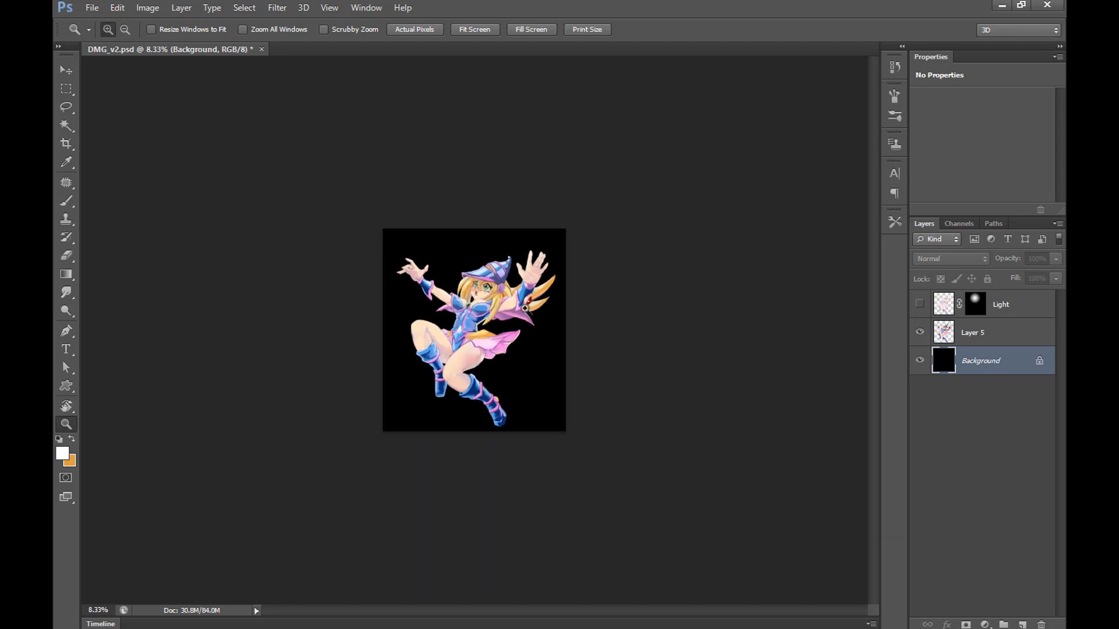
{"action": "left_click", "coordinate": [526, 308]}
{"action": "left_click", "coordinate": [608, 293]}
{"action": "left_click", "coordinate": [608, 293]}
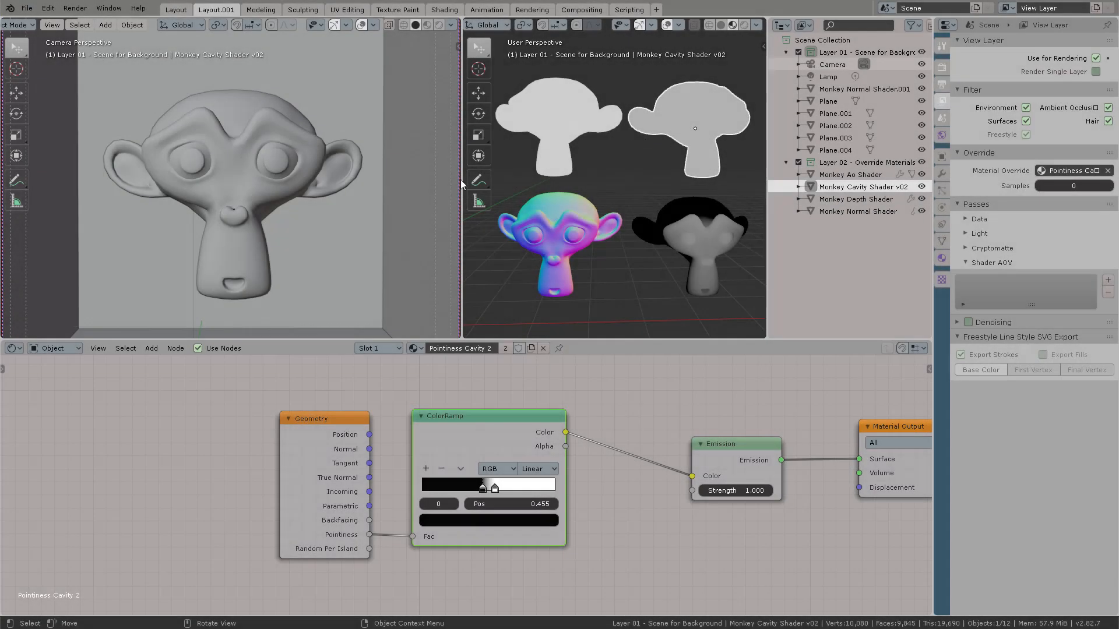
Switch to Blender, set the camera view to Rendered shading, and collapse the Layer 01 and Layer 02 collections
{"action": "left_click", "coordinate": [428, 25]}
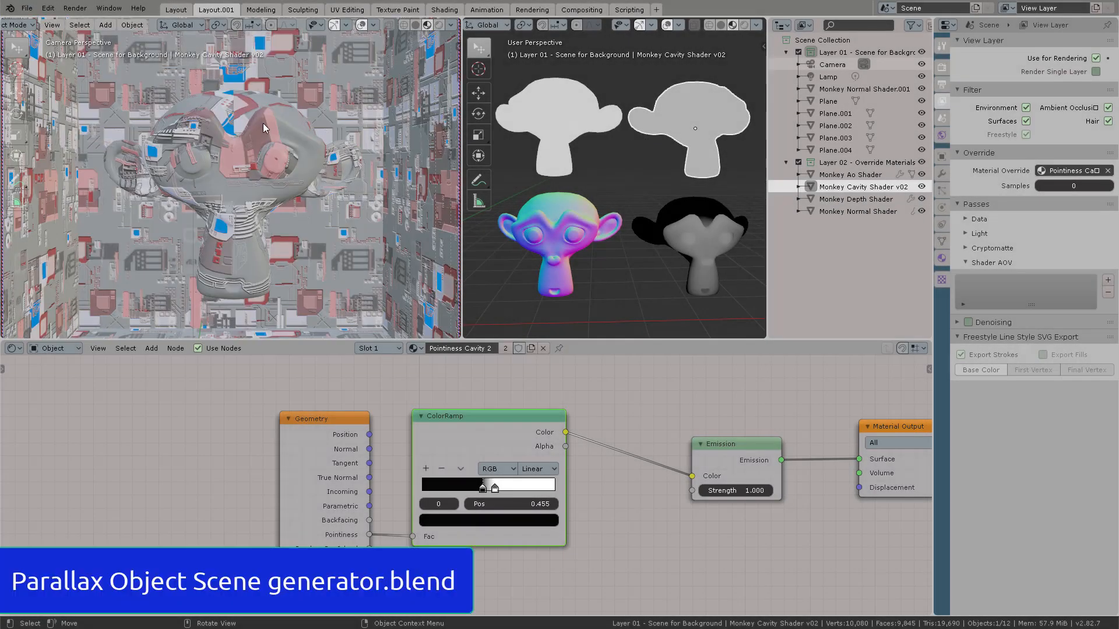
{"action": "left_click", "coordinate": [439, 25]}
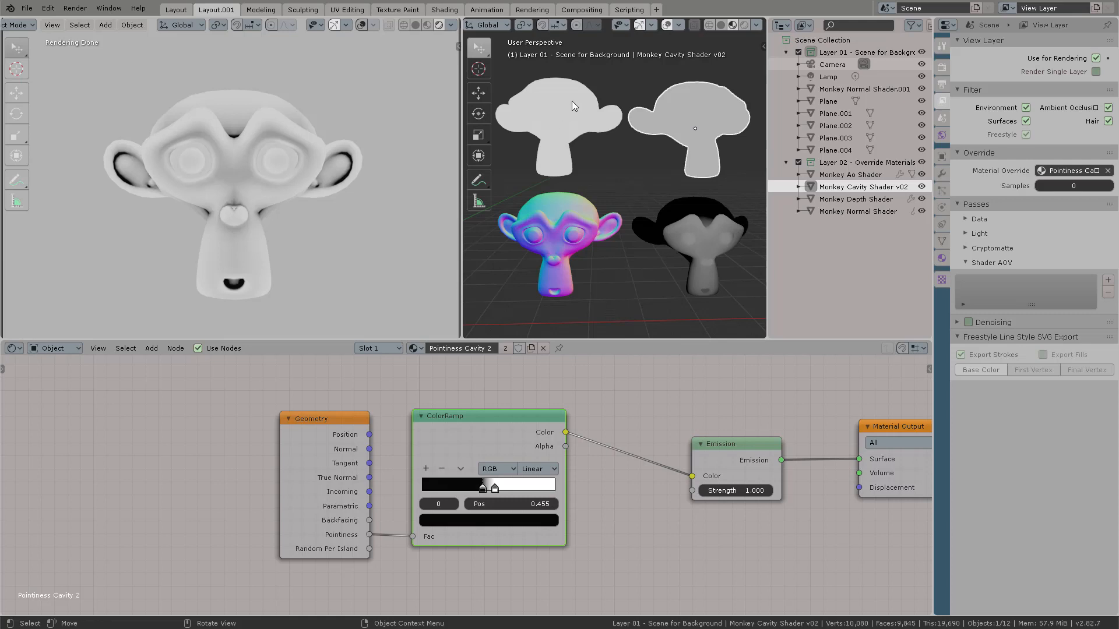
{"action": "left_click", "coordinate": [788, 159]}
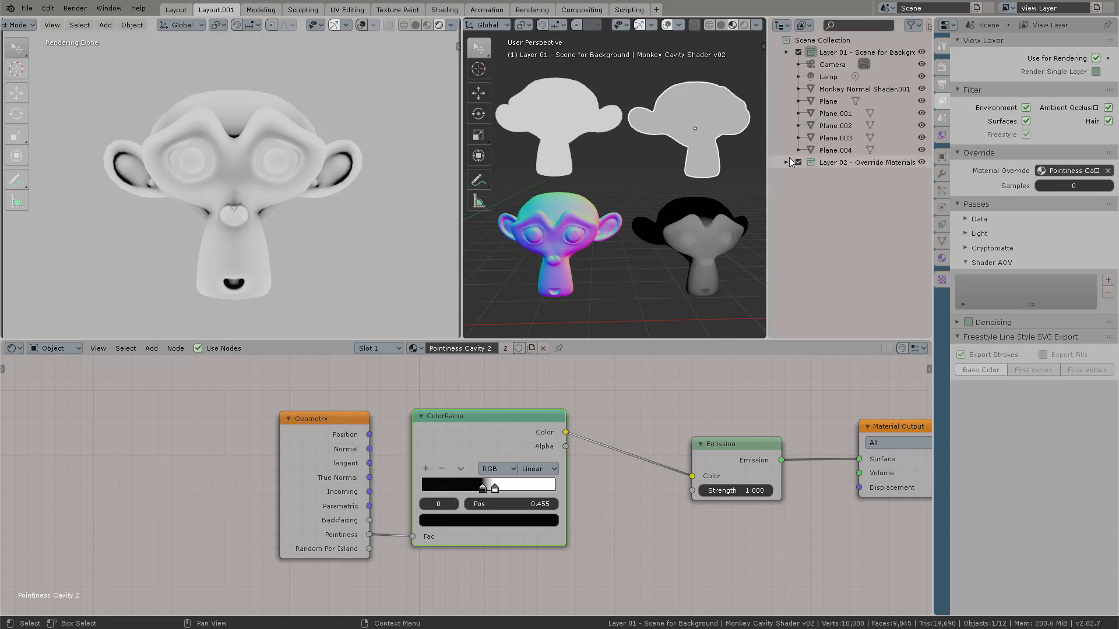
{"action": "left_click", "coordinate": [789, 91]}
{"action": "left_click", "coordinate": [788, 56]}
{"action": "left_click", "coordinate": [881, 52]}
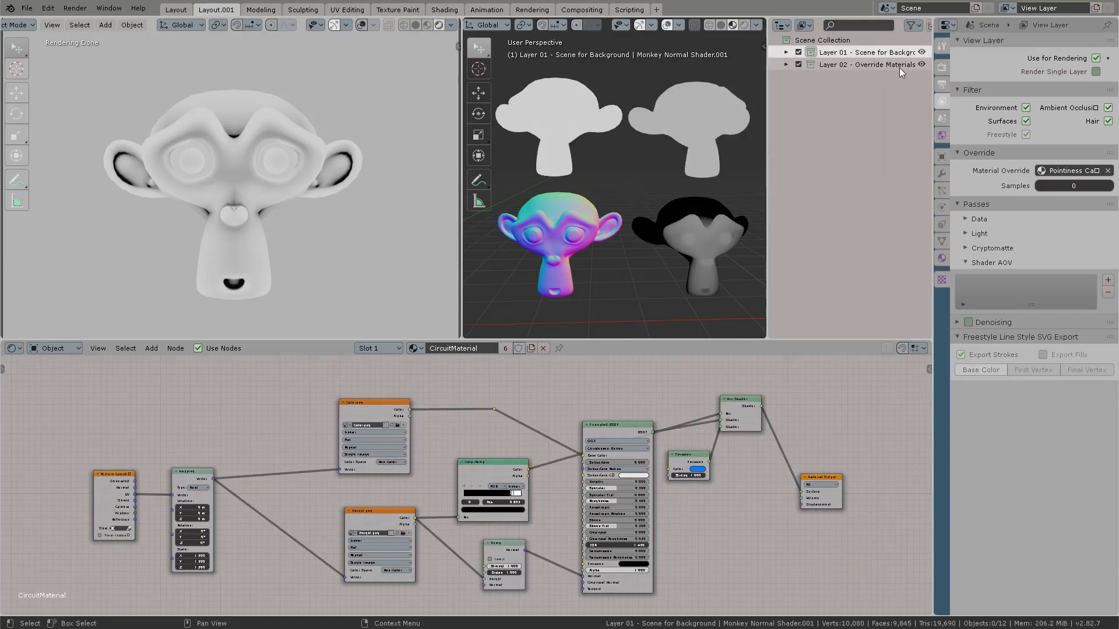
Expand the Layer 02 - Override Materials collection and display the Monkey Normal Shader's material settings enlarged
{"action": "left_click", "coordinate": [786, 65]}
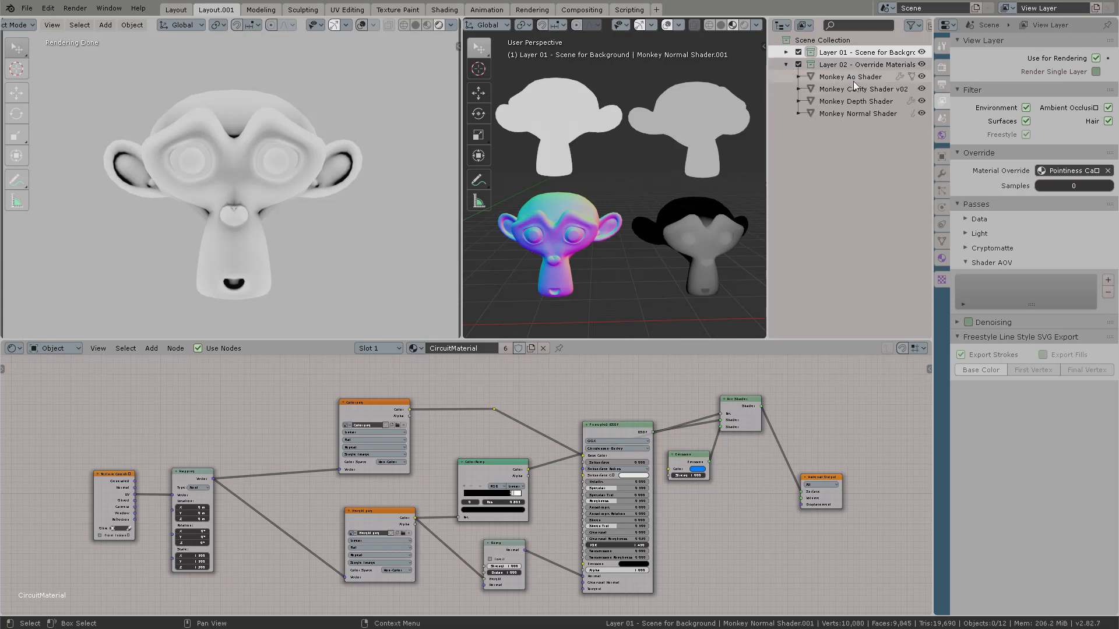
{"action": "left_click", "coordinate": [853, 88]}
{"action": "left_click", "coordinate": [852, 100]}
{"action": "left_click", "coordinate": [851, 113]}
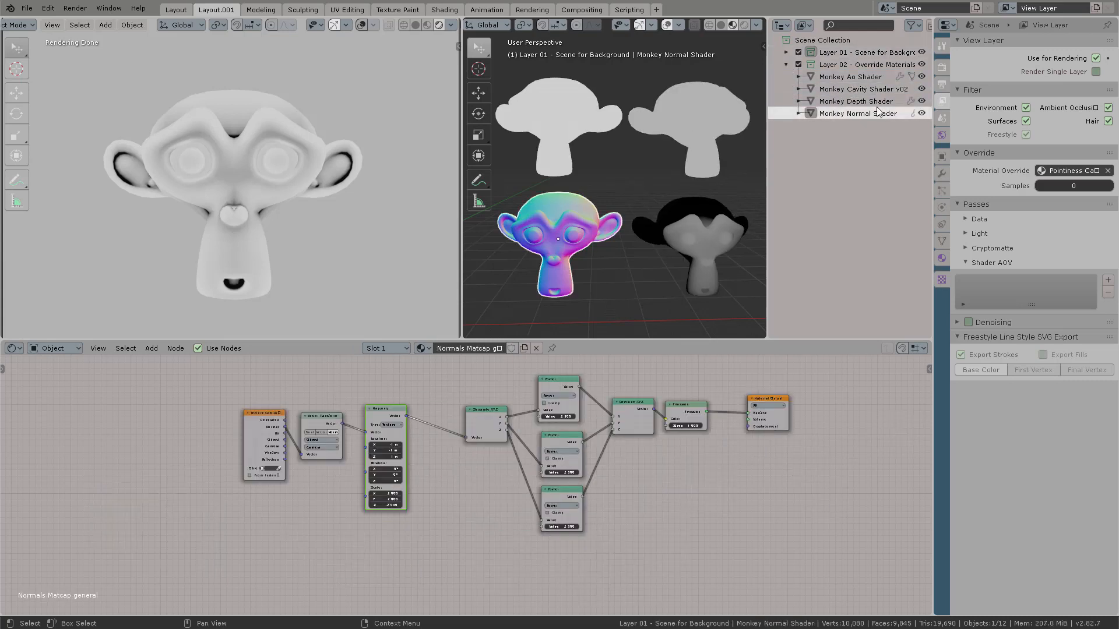
{"action": "left_click", "coordinate": [942, 258]}
{"action": "left_click_drag", "start_coordinate": [1032, 57], "coordinate": [1040, 135]}
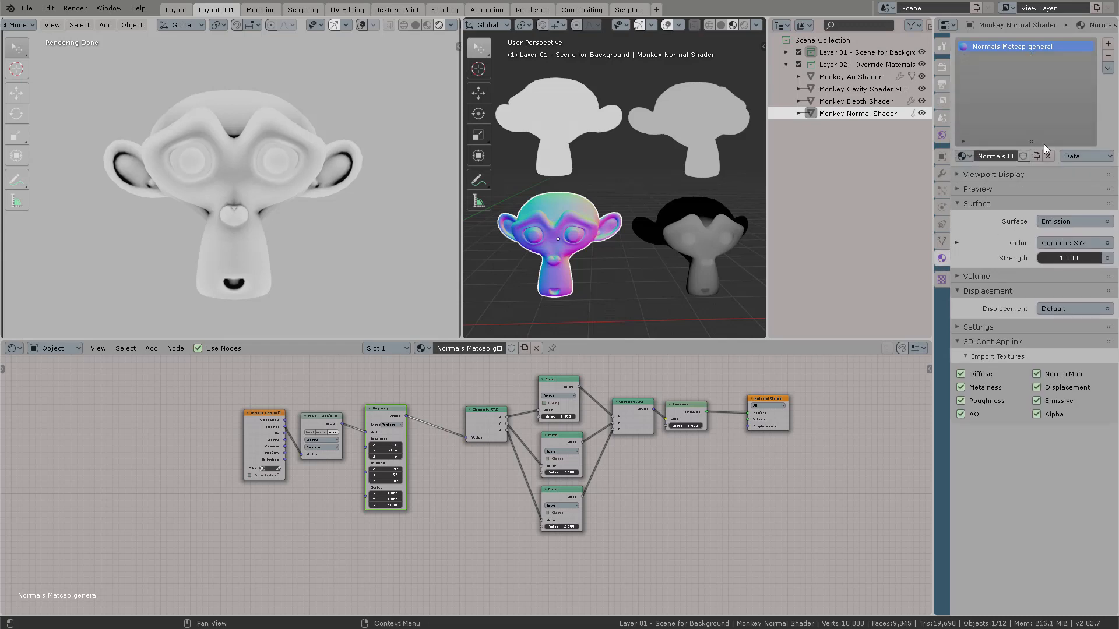
{"action": "middle_click_drag", "start_coordinate": [1050, 134], "coordinate": [1063, 80], "text": "ctrl"}
{"action": "middle_click_drag", "start_coordinate": [1063, 82], "coordinate": [1066, 153]}
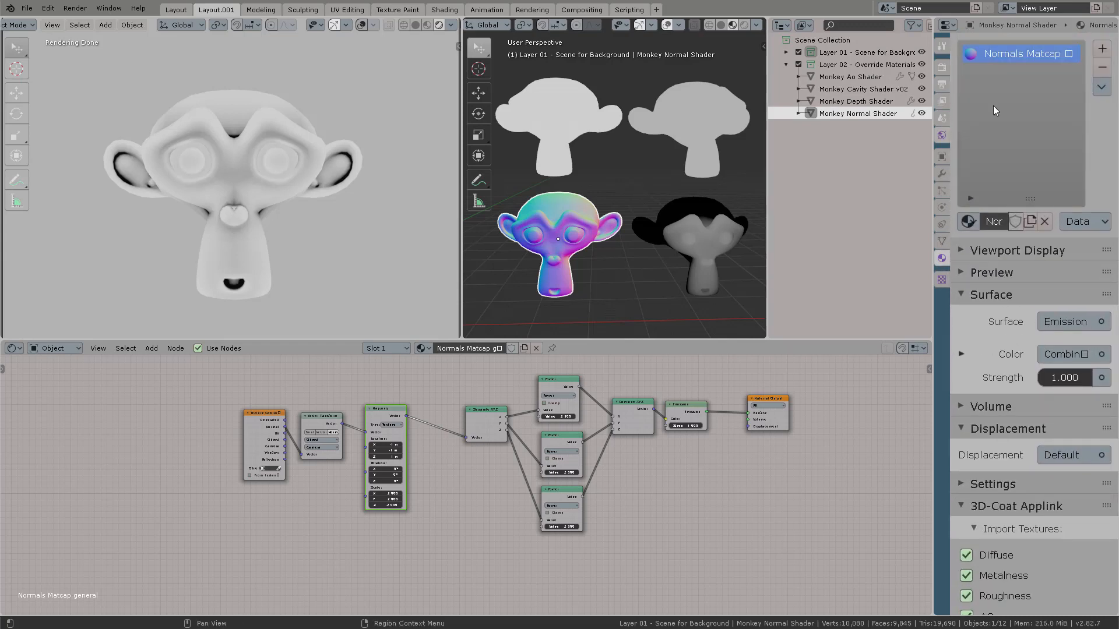
Examine the materials and node setups of Monkey Depth Shader, Monkey Ao Shader and Monkey Cavity Shader v02
{"action": "left_click", "coordinate": [850, 102]}
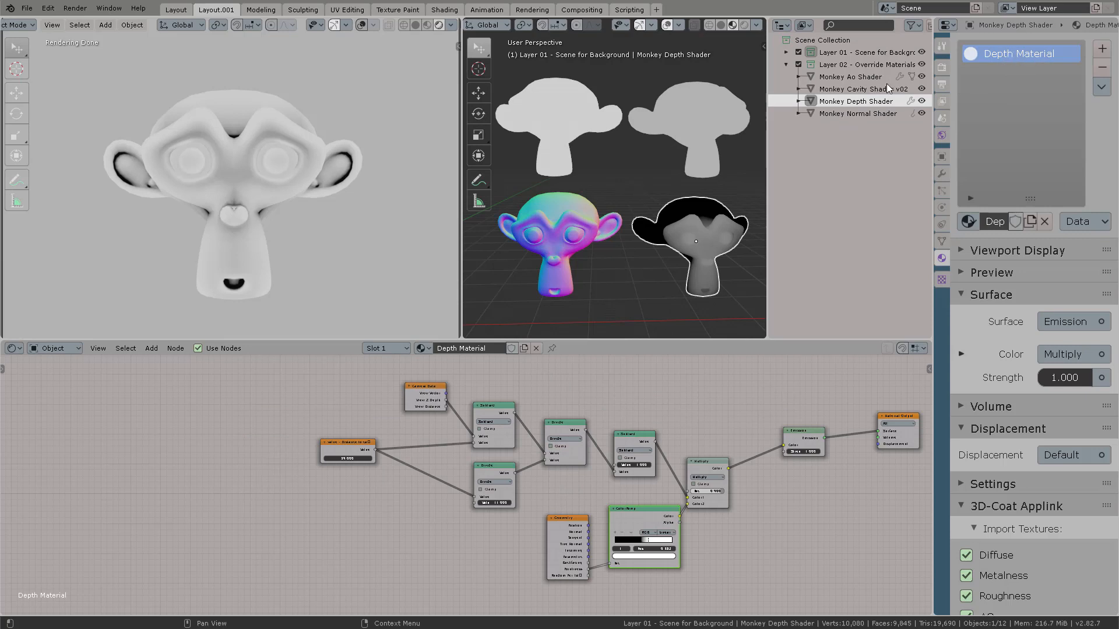
{"action": "left_click", "coordinate": [842, 89]}
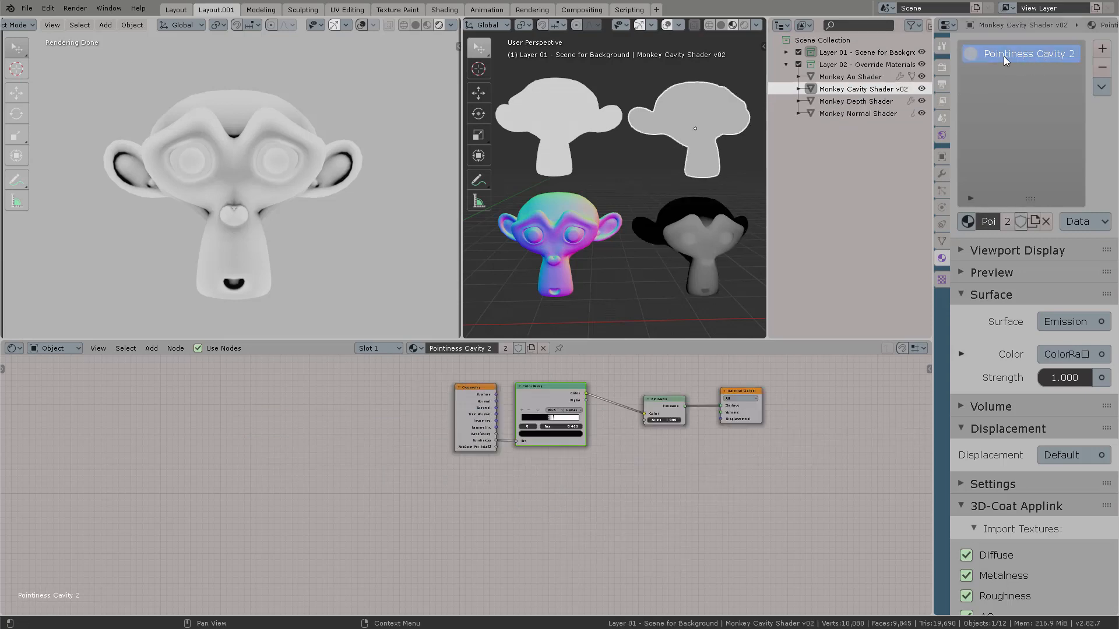
{"action": "left_click", "coordinate": [850, 77]}
{"action": "scroll", "coordinate": [513, 408], "scroll_direction": "up", "scroll_amount": 3}
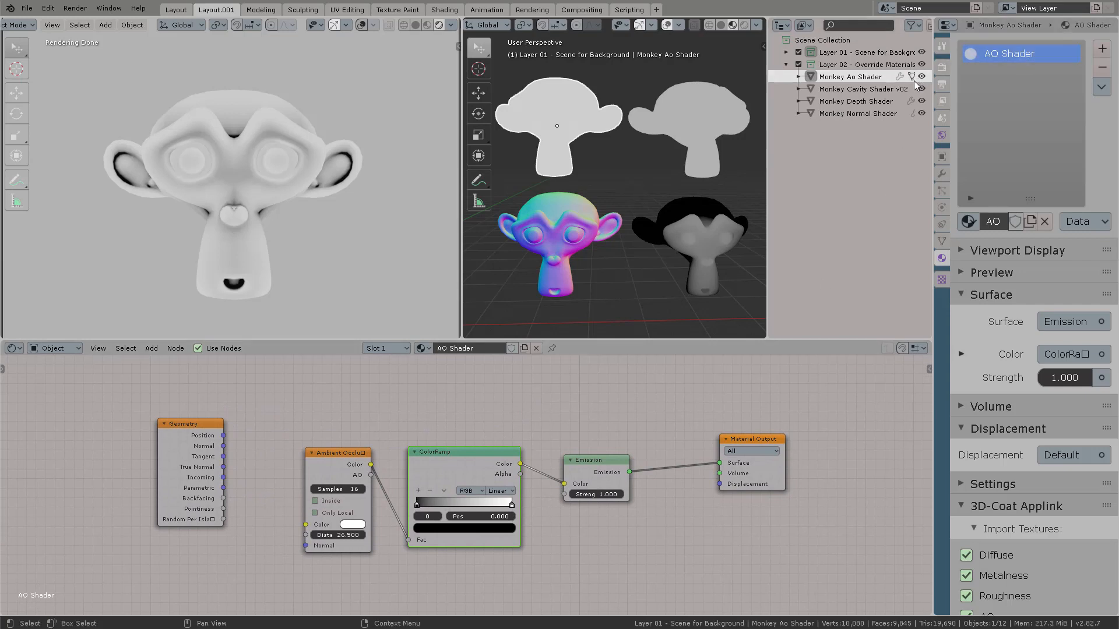
{"action": "left_click", "coordinate": [851, 89]}
{"action": "middle_click_drag", "start_coordinate": [812, 508], "coordinate": [588, 544]}
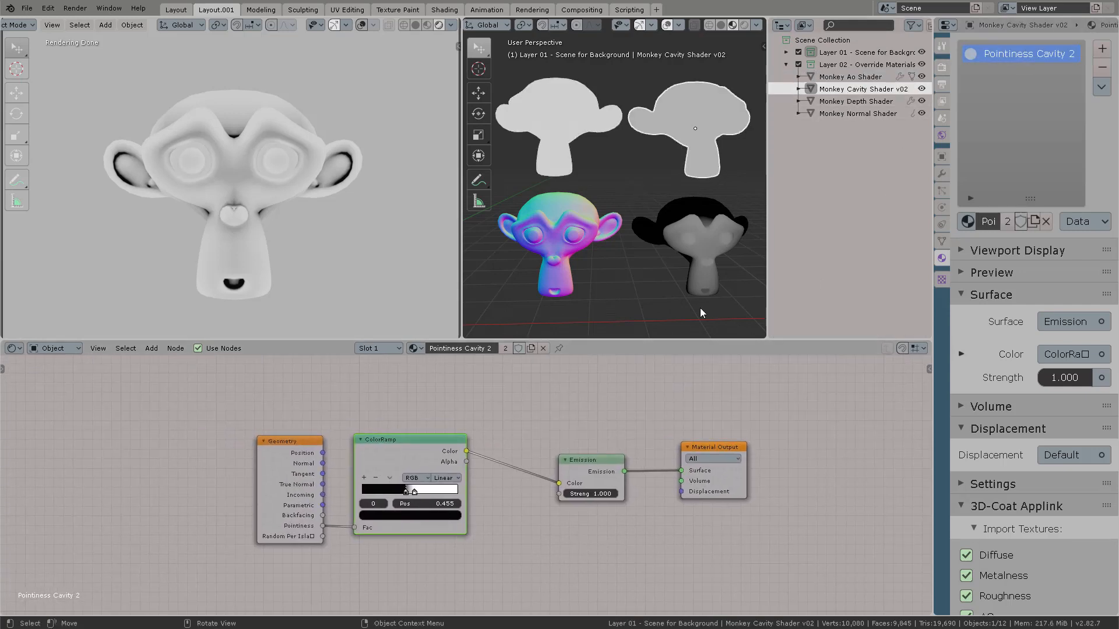
Examine the Depth Material's node tree on the Monkey Depth Shader, from the camera distance value to the material output
{"action": "left_click", "coordinate": [702, 274]}
{"action": "scroll", "coordinate": [612, 435], "scroll_direction": "down", "scroll_amount": 2}
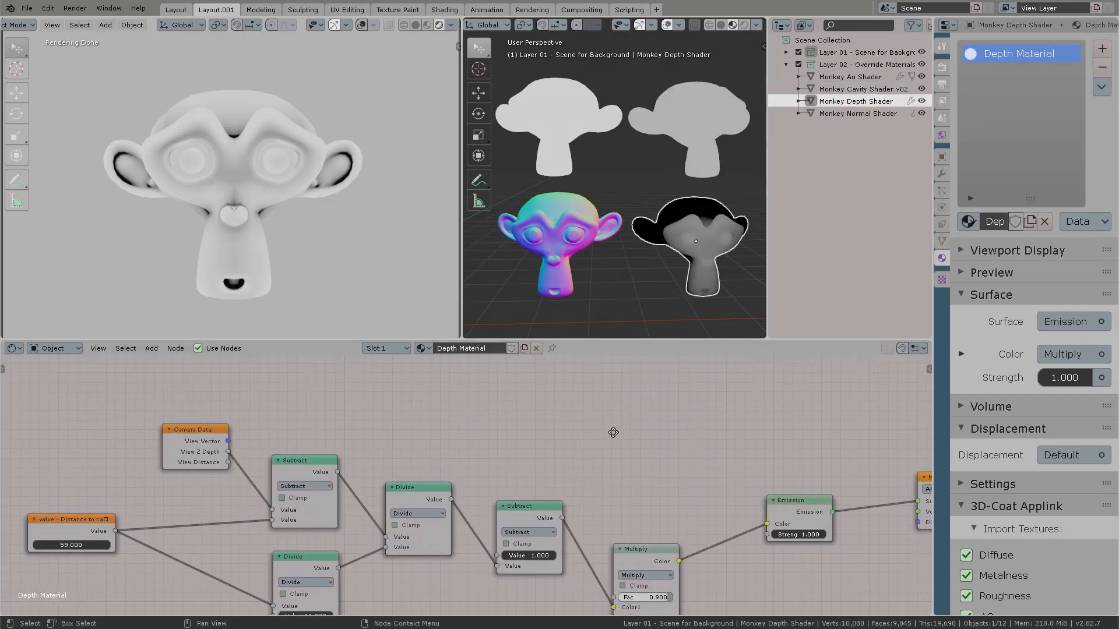
{"action": "scroll", "coordinate": [665, 413], "scroll_direction": "up", "scroll_amount": 3}
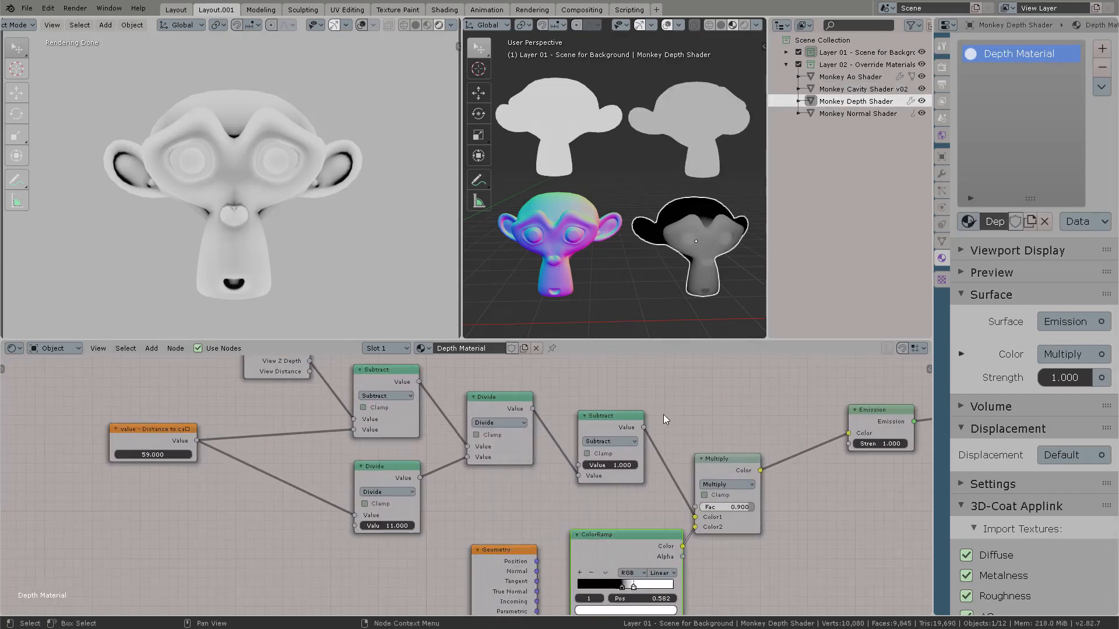
{"action": "mouse_move", "coordinate": [162, 424]}
{"action": "left_mouse_down"}
{"action": "mouse_move", "coordinate": [199, 457]}
{"action": "mouse_move", "coordinate": [176, 440]}
{"action": "left_mouse_up"}
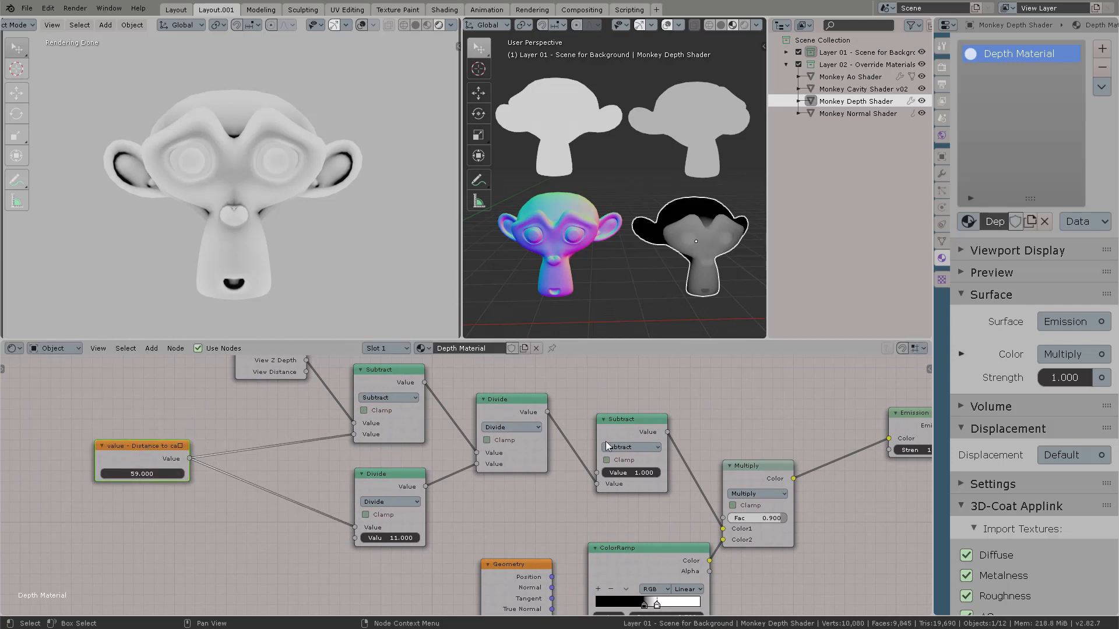
{"action": "scroll", "coordinate": [607, 448], "scroll_direction": "down", "scroll_amount": 4}
{"action": "middle_click_drag", "start_coordinate": [679, 485], "coordinate": [518, 513]}
{"action": "scroll", "coordinate": [566, 443], "scroll_direction": "up", "scroll_amount": 1}
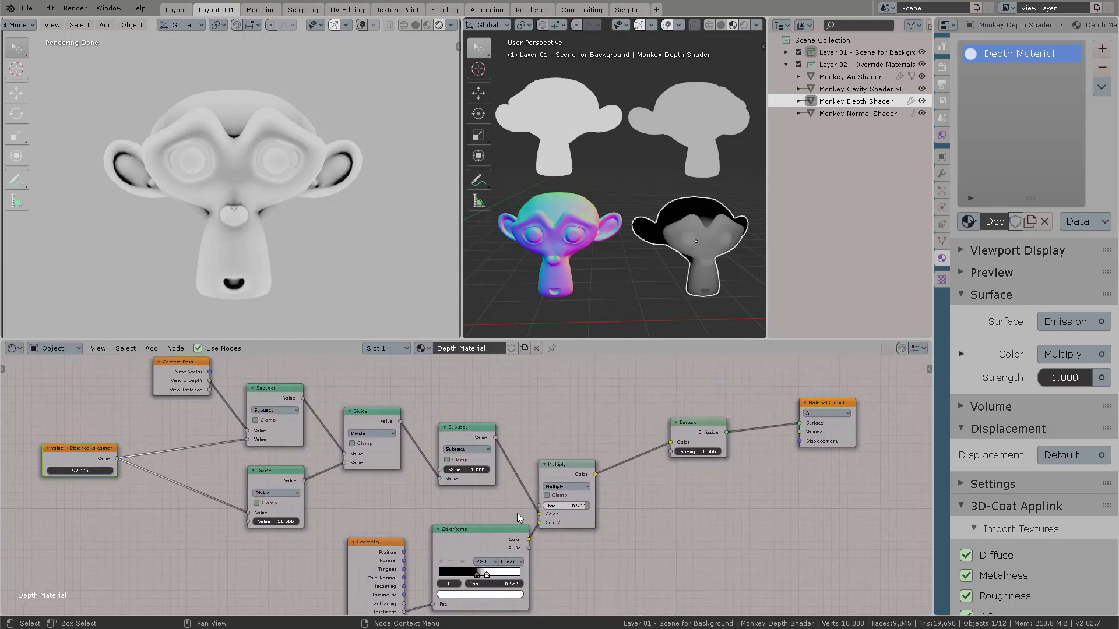
Examine the full Normals Matcap general node tree on the Monkey Normal Shader and hide the camera view's toolbar
{"action": "left_click", "coordinate": [862, 112]}
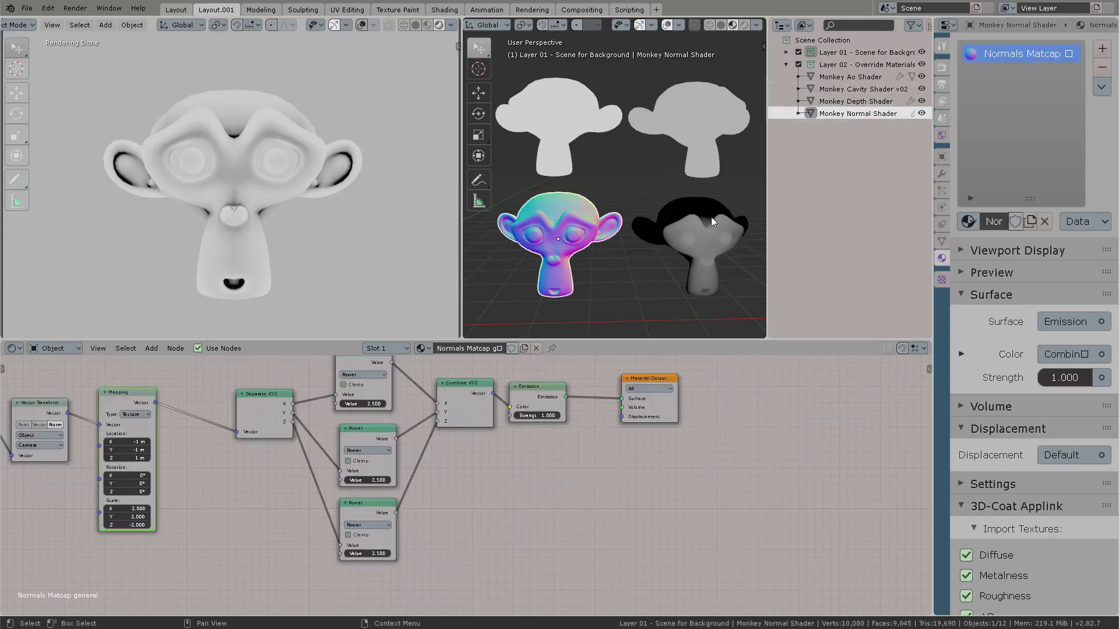
{"action": "key", "text": "Home"}
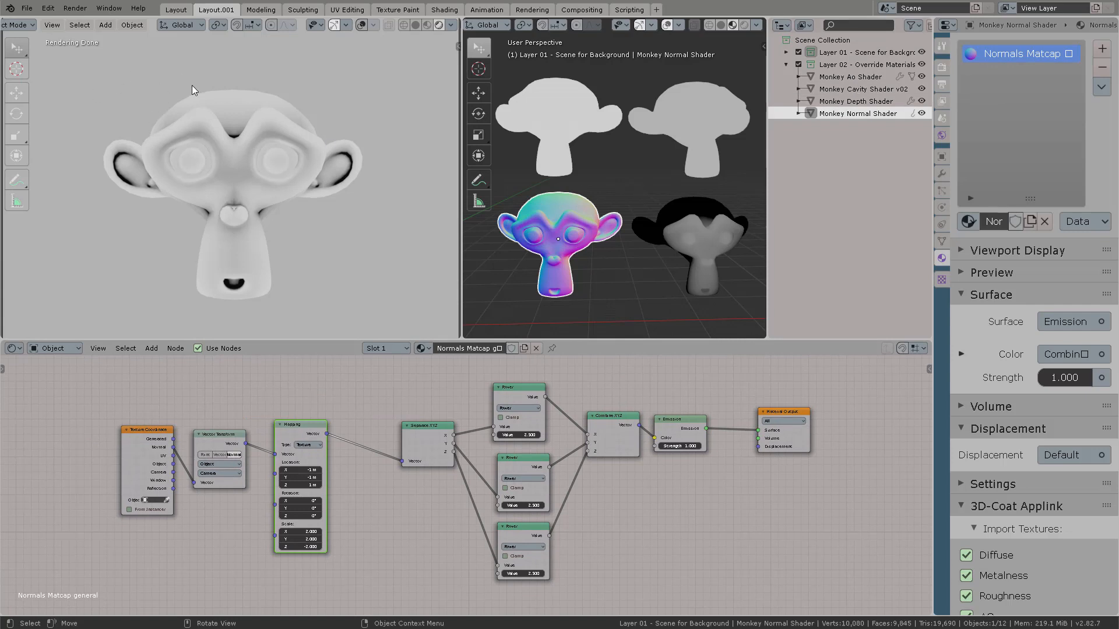
{"action": "key", "text": "t"}
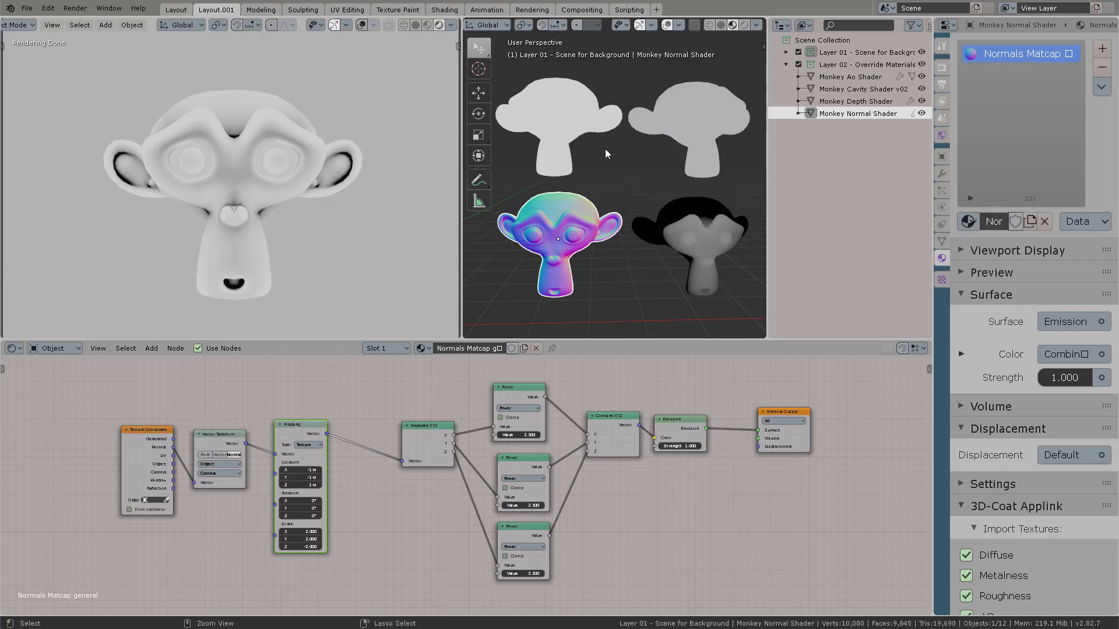
Switch to Photoshop and close Background_NORMAL_v02.png to bring up Background_NORMAL.png
{"action": "left_click_drag", "start_coordinate": [585, 628], "coordinate": [560, 120]}
{"action": "double_click", "coordinate": [560, 120]}
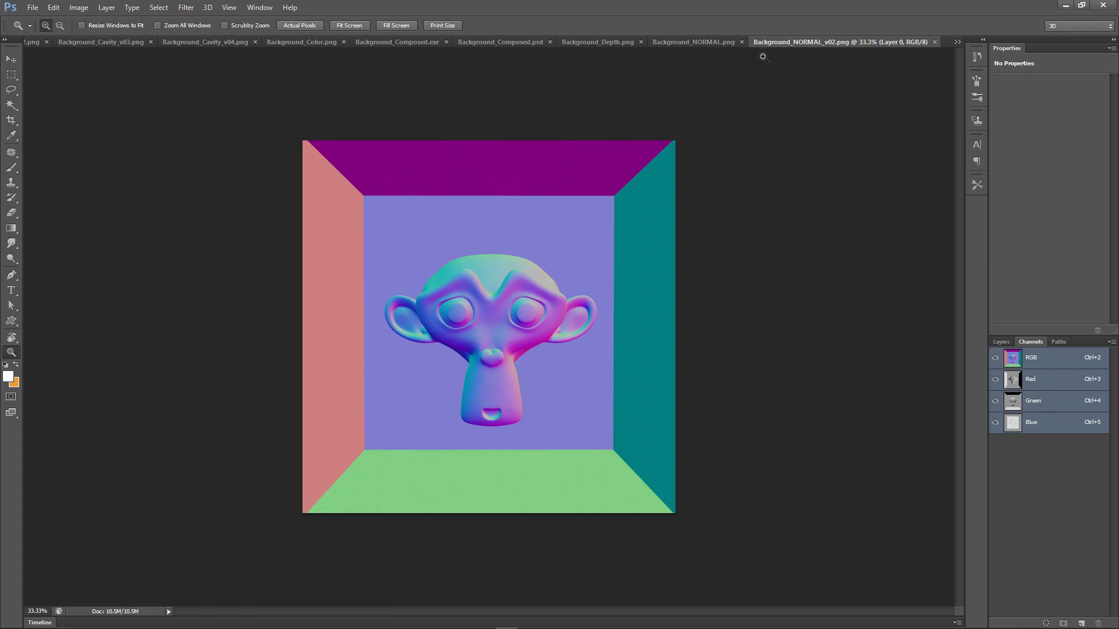
{"action": "left_click", "coordinate": [933, 41]}
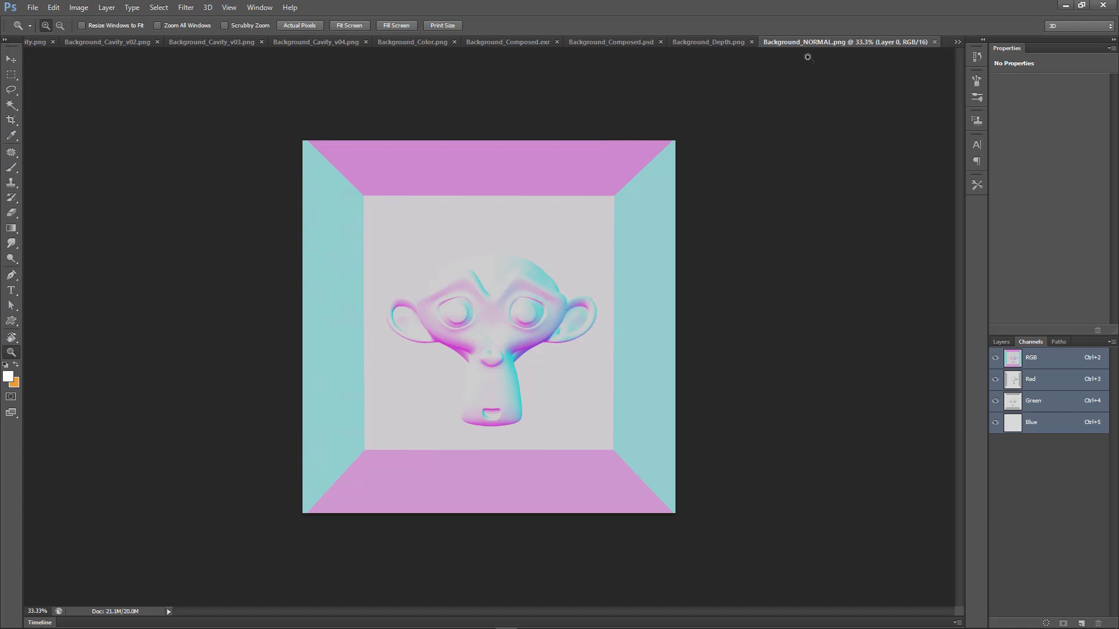
Close Background_NORMAL.png and Background_Depth.png to bring up Background_Composed.psd, and widen its channel list
{"action": "left_click", "coordinate": [934, 41]}
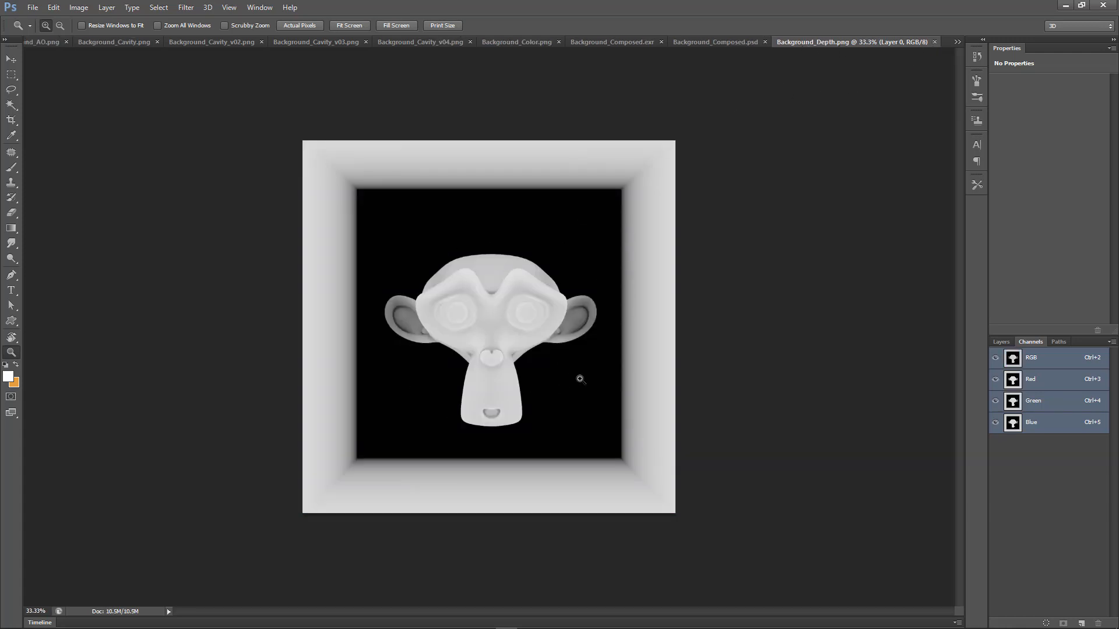
{"action": "left_click", "coordinate": [934, 42]}
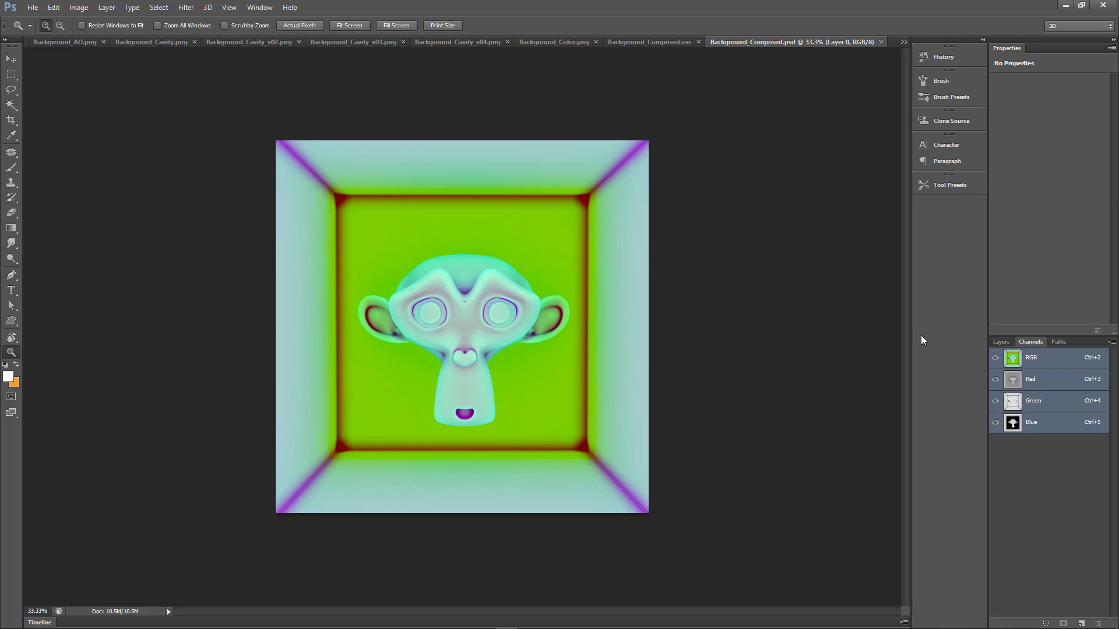
{"action": "mouse_move", "coordinate": [933, 334]}
{"action": "left_mouse_down"}
{"action": "mouse_move", "coordinate": [989, 334]}
{"action": "mouse_move", "coordinate": [892, 299]}
{"action": "mouse_move", "coordinate": [871, 309]}
{"action": "left_mouse_up"}
Toggle the visibility of the Red, Green and Blue channels in Background_Composed.psd to compare the packed passes
{"action": "left_click_drag", "start_coordinate": [877, 378], "coordinate": [878, 425]}
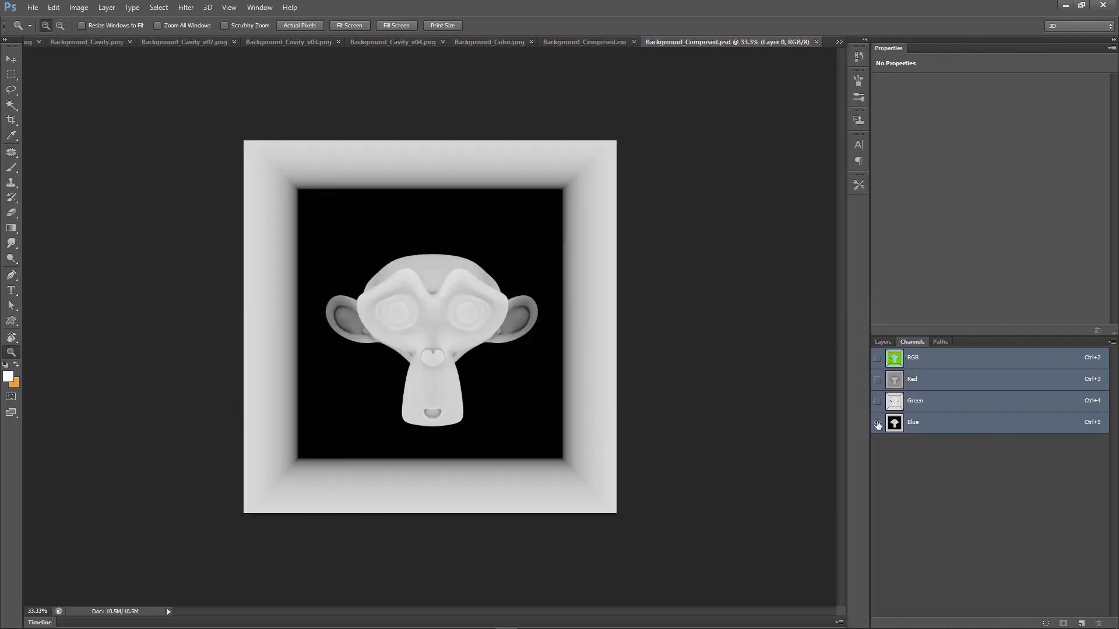
{"action": "left_click_drag", "start_coordinate": [879, 371], "coordinate": [877, 421]}
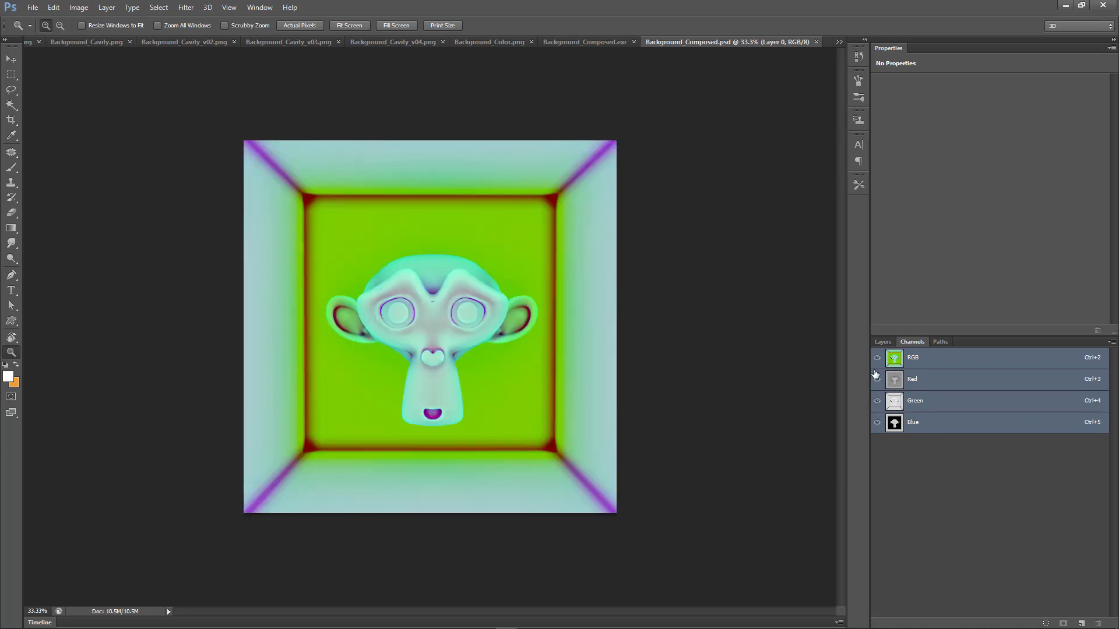
{"action": "left_click_drag", "start_coordinate": [877, 382], "coordinate": [878, 425]}
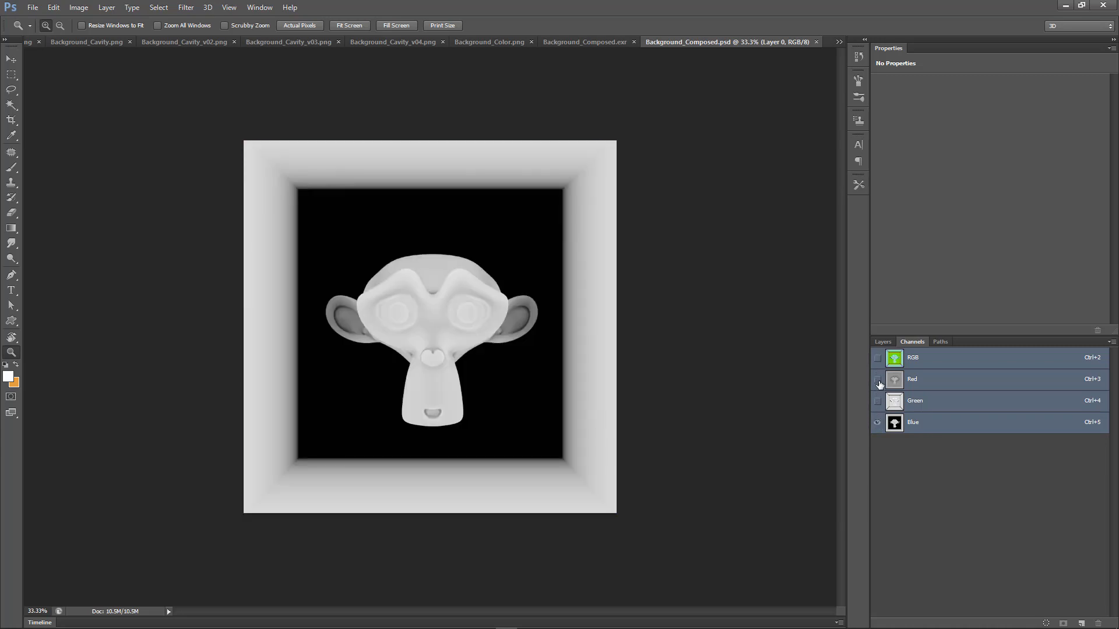
{"action": "left_click", "coordinate": [877, 380]}
{"action": "left_click", "coordinate": [877, 422]}
Examine the Red, Green and Blue channels of Background_Composed.psd one at a time and restore the RGB composite
{"action": "left_click", "coordinate": [912, 379]}
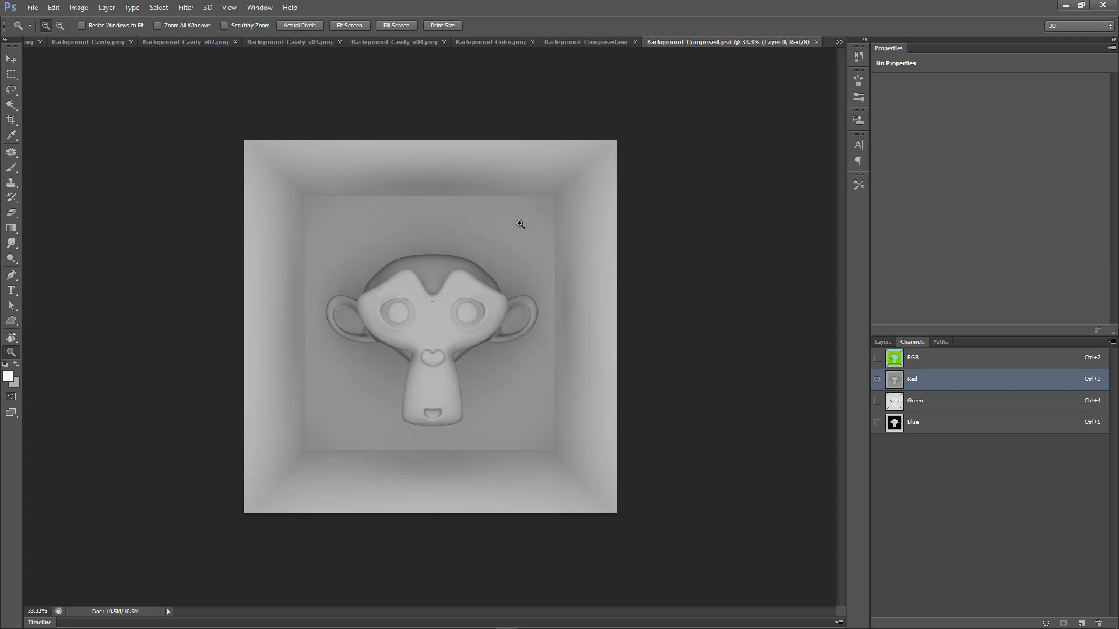
{"action": "left_click", "coordinate": [878, 401]}
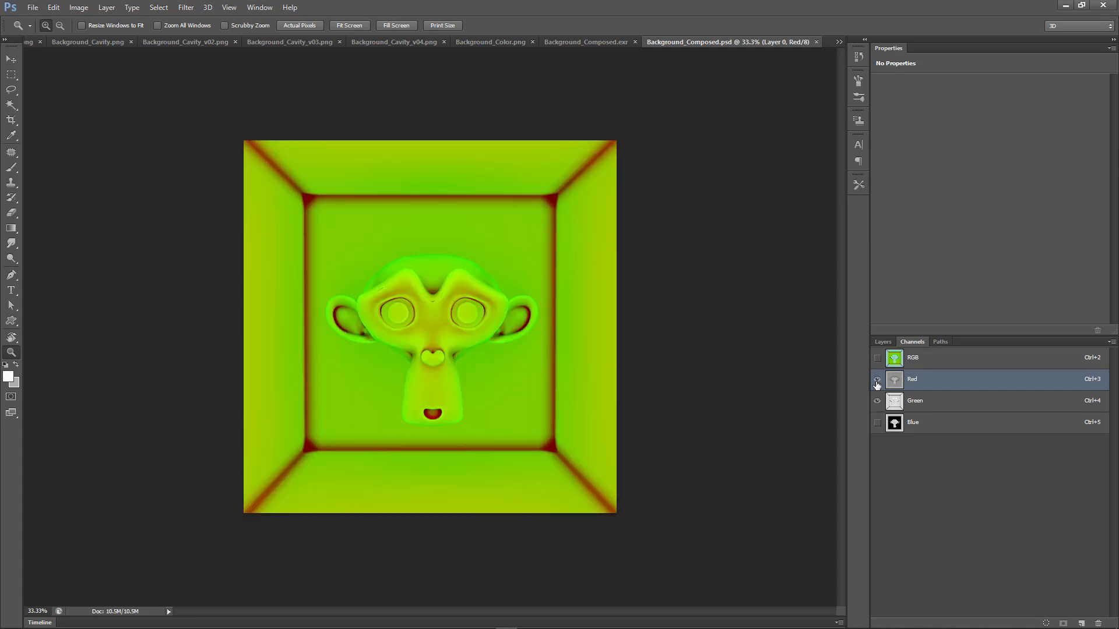
{"action": "left_click", "coordinate": [877, 380]}
{"action": "left_click", "coordinate": [924, 402]}
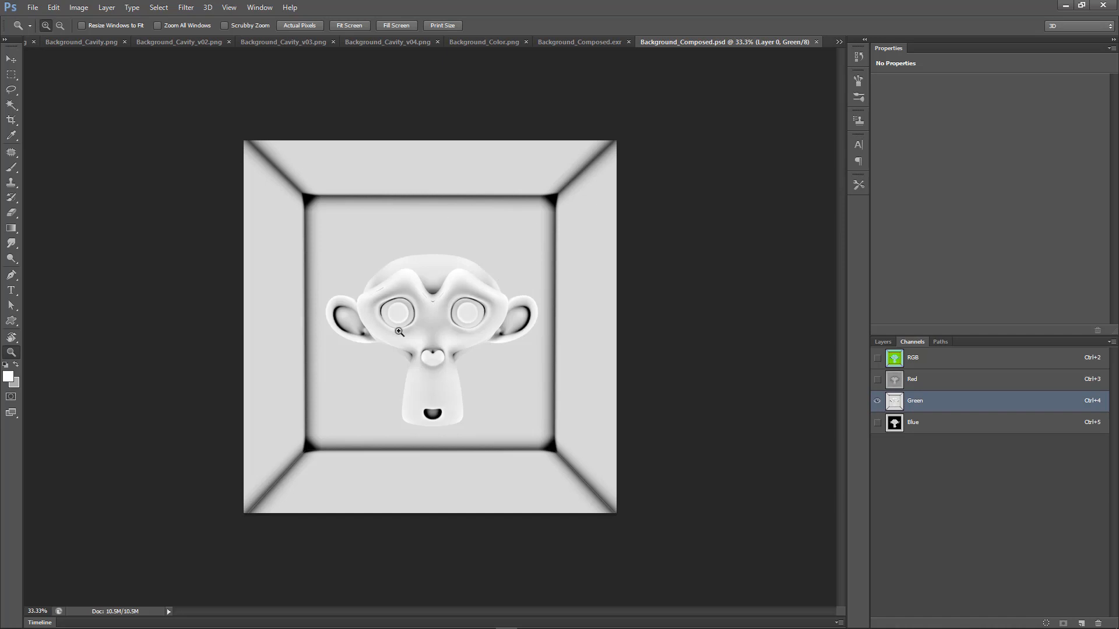
{"action": "left_click", "coordinate": [877, 423]}
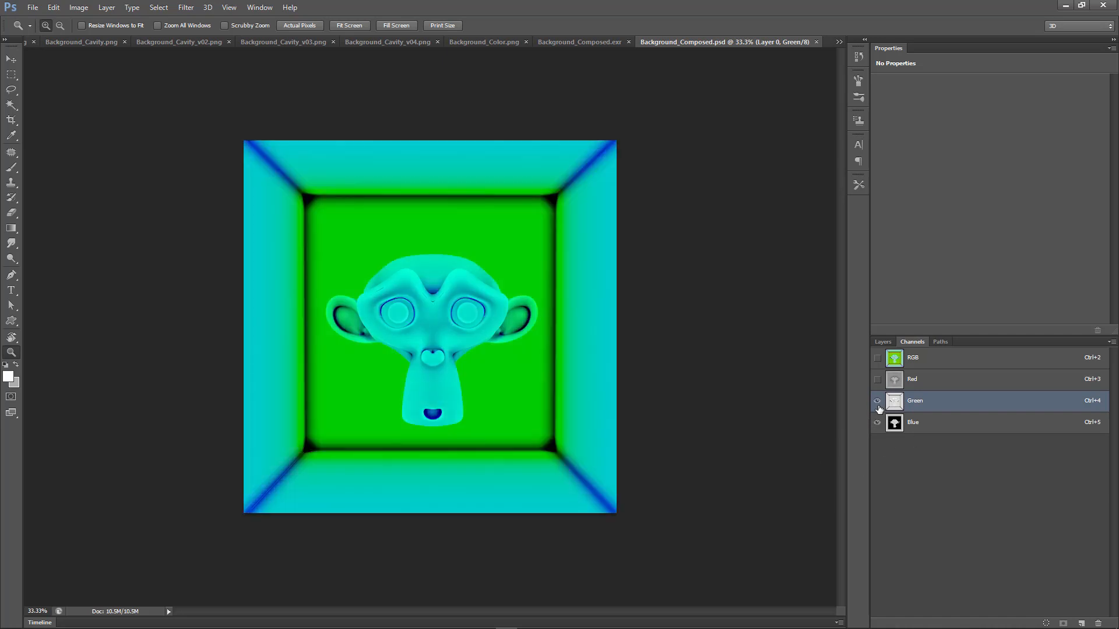
{"action": "left_click", "coordinate": [877, 401]}
{"action": "left_click", "coordinate": [912, 422]}
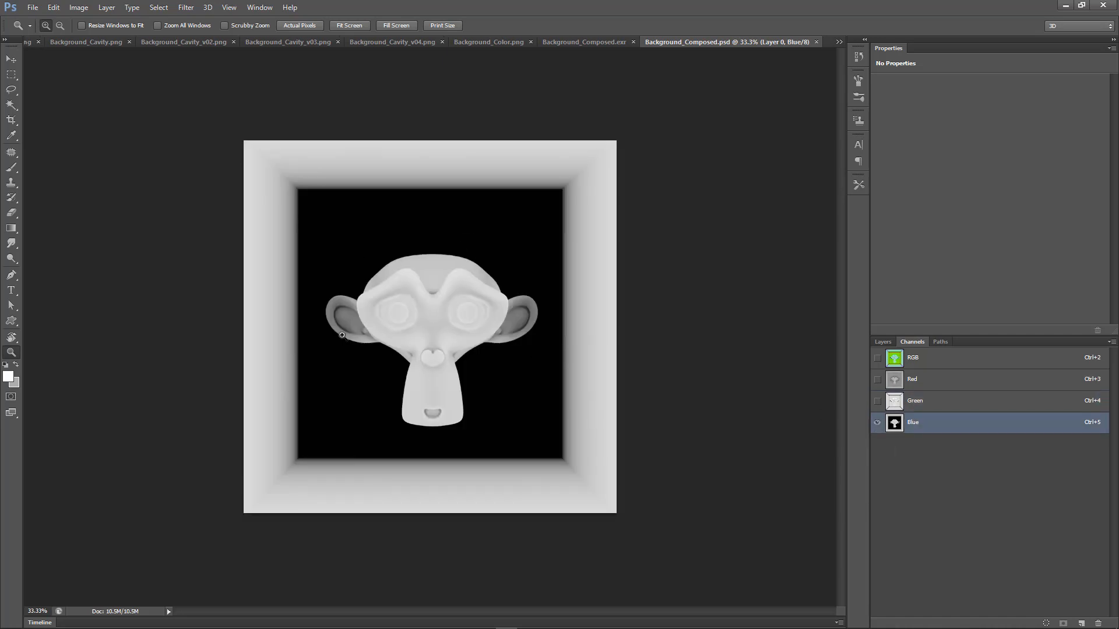
{"action": "left_click", "coordinate": [878, 358]}
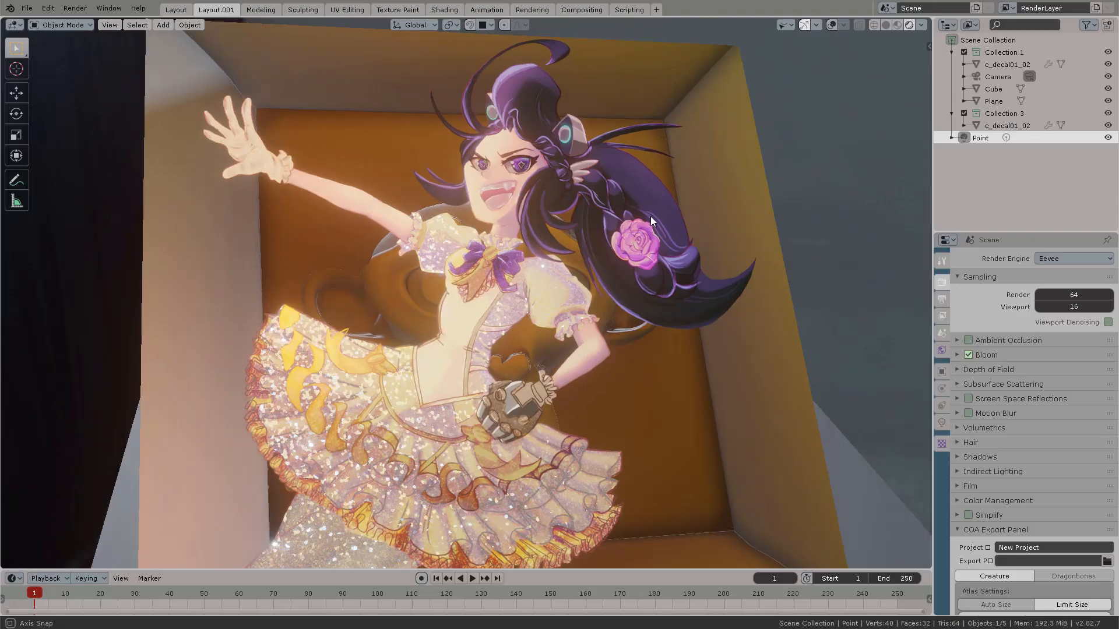
Switch to Blender and rotate the selected c_decal01_02 object freely with trackball rotation to see the parallax background
{"action": "middle_click_drag", "start_coordinate": [650, 215], "coordinate": [636, 316]}
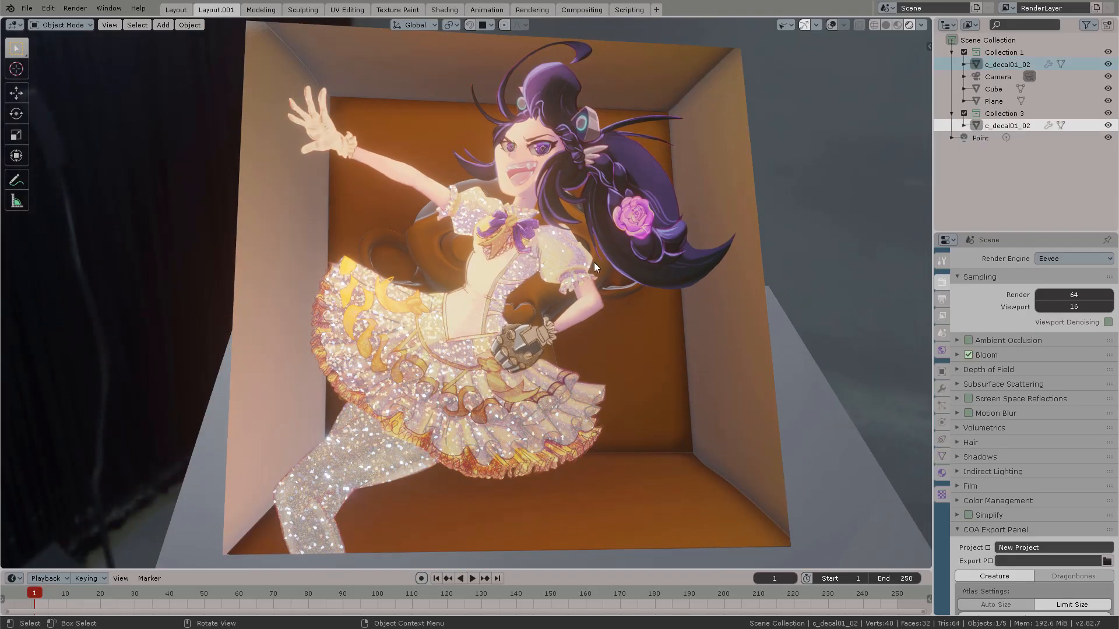
{"action": "key", "text": "r"}
{"action": "key", "text": "r"}
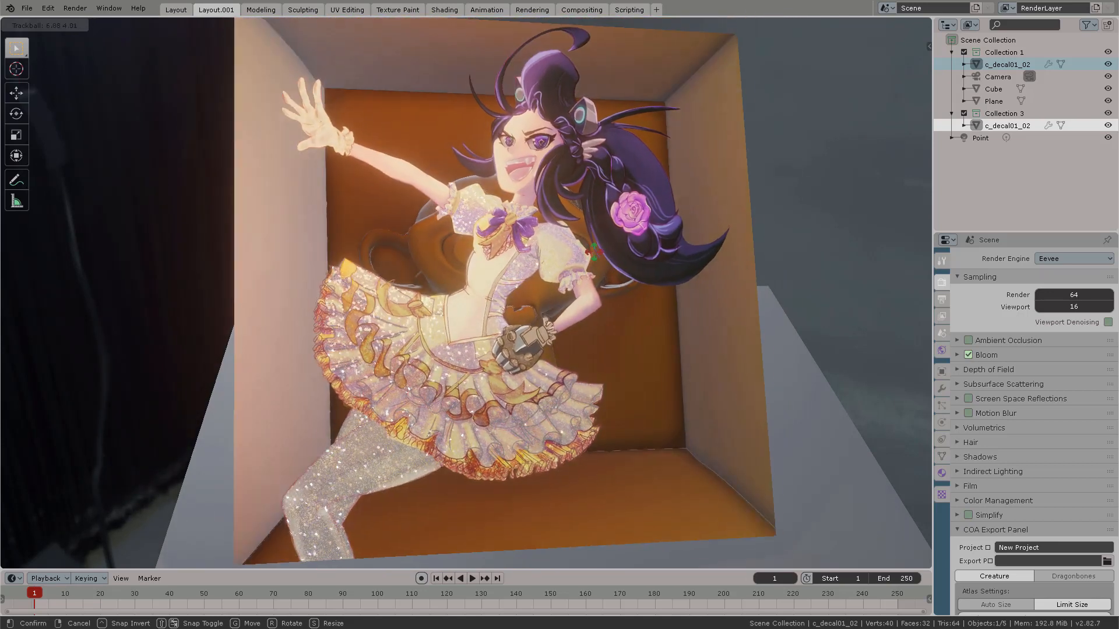
{"action": "left_click", "coordinate": [668, 281]}
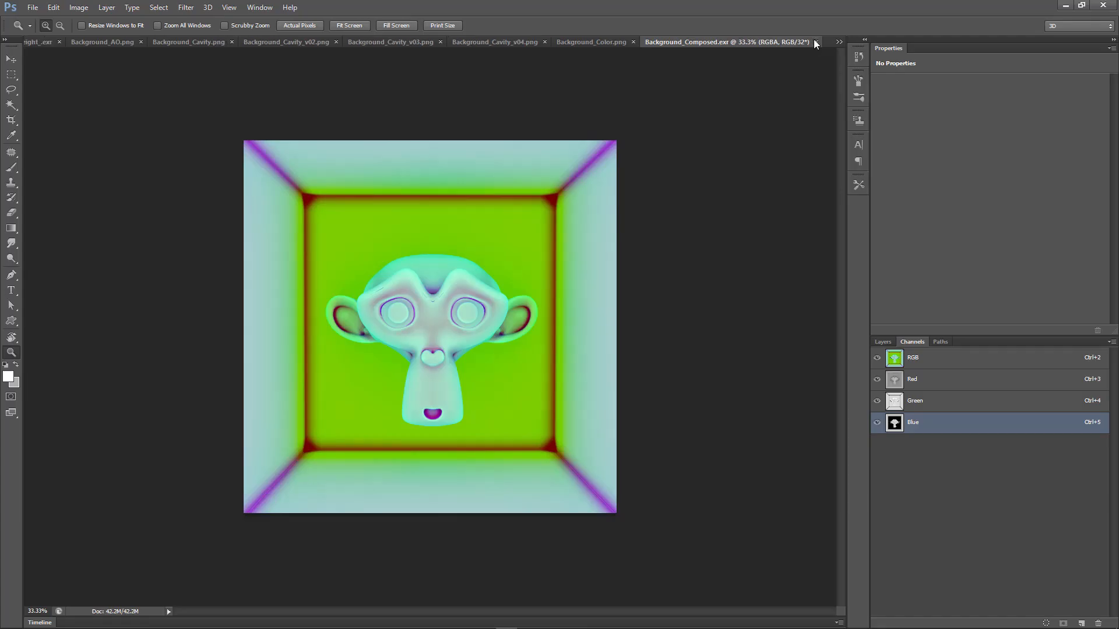
Switch to Photoshop and close Background_Composed.exr and Background_Color.png
{"action": "key", "text": "ctrl+2"}
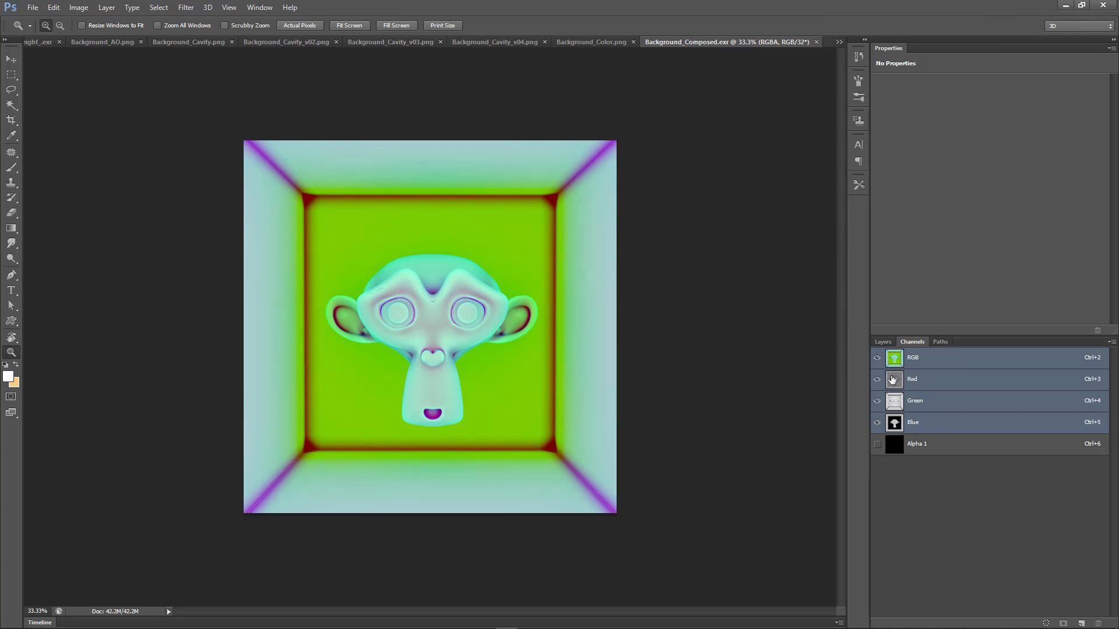
{"action": "left_click", "coordinate": [817, 42]}
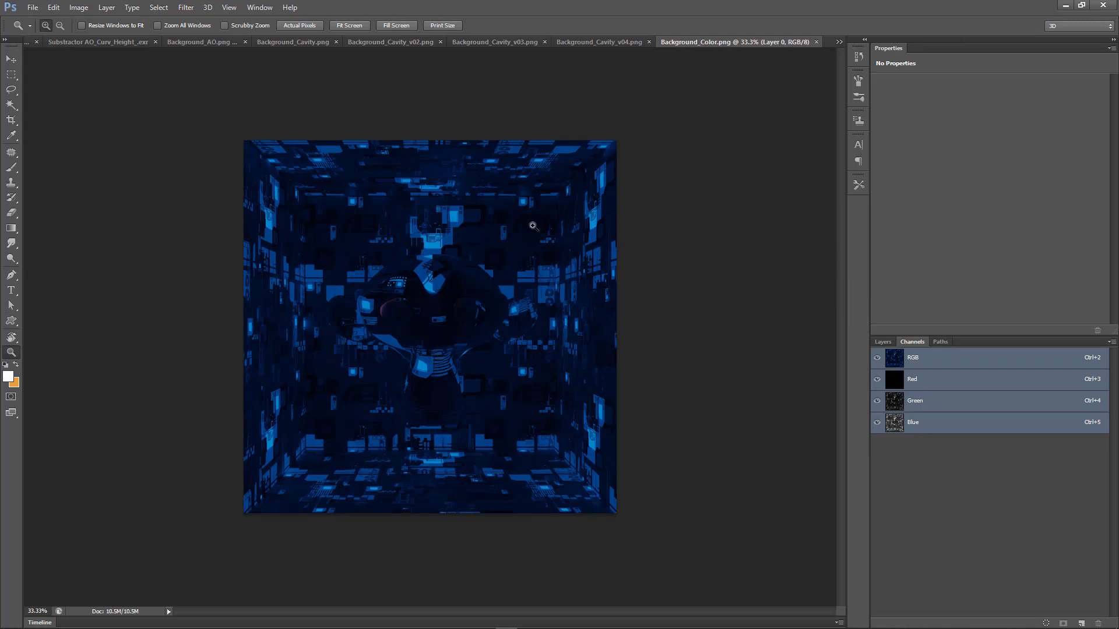
{"action": "left_click", "coordinate": [817, 41]}
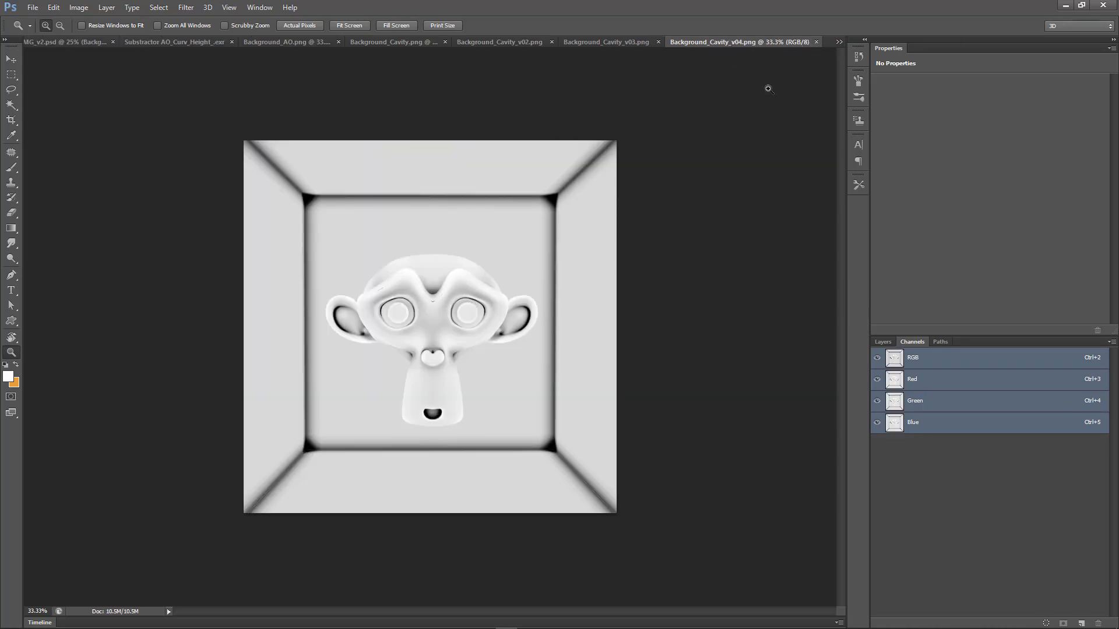
Close the four Background_Cavity images and Background_AO.png
{"action": "left_click", "coordinate": [817, 42]}
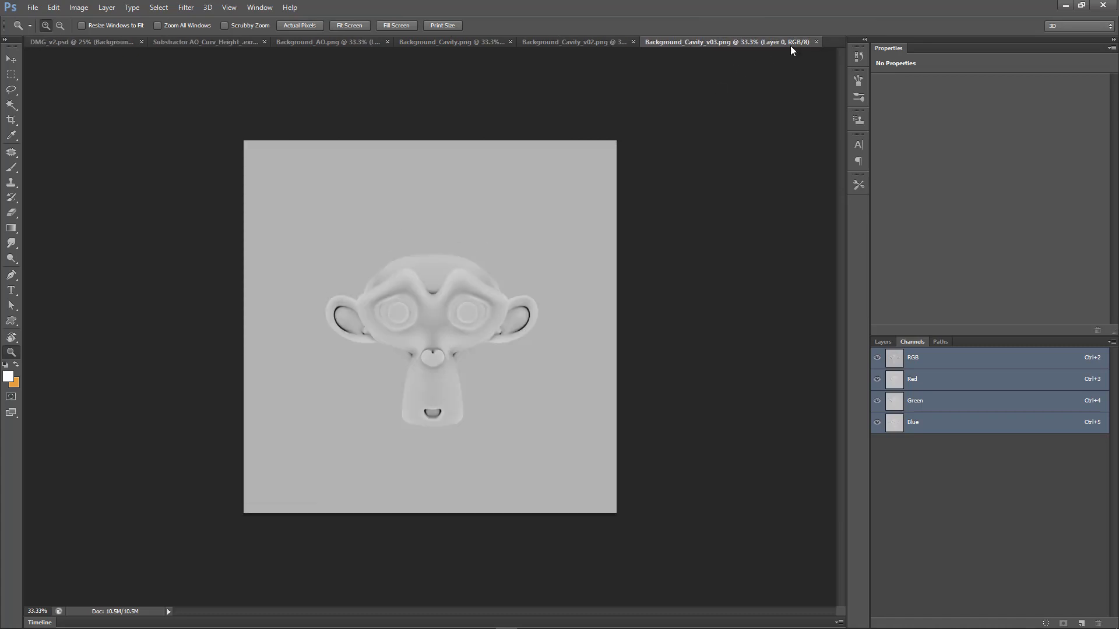
{"action": "left_click", "coordinate": [816, 42]}
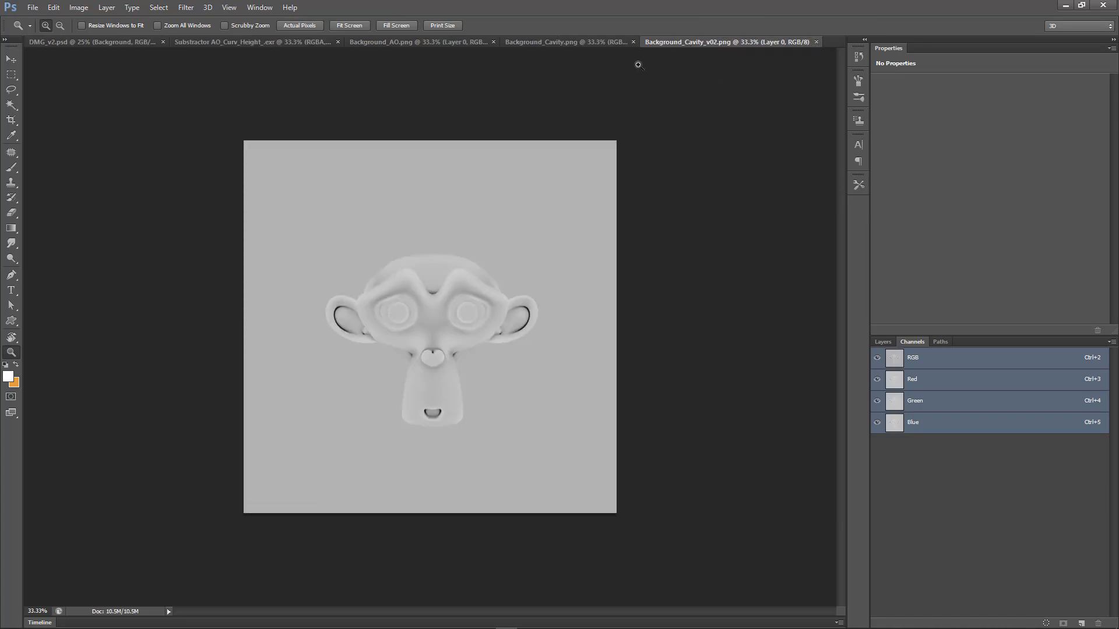
{"action": "left_click", "coordinate": [816, 42]}
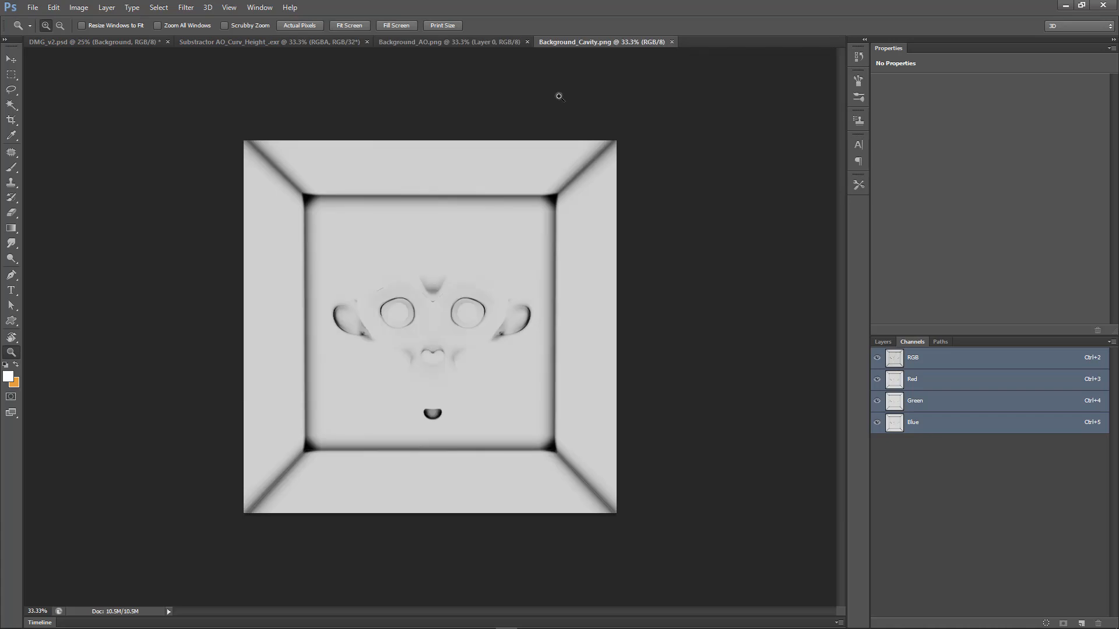
{"action": "left_click", "coordinate": [670, 42]}
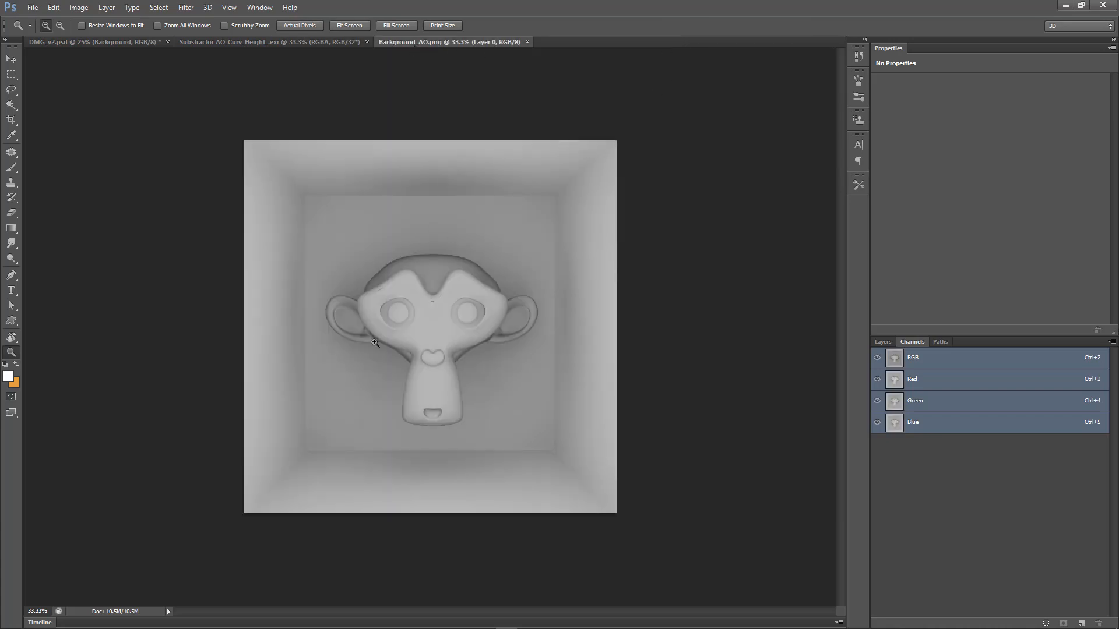
{"action": "left_click", "coordinate": [527, 42]}
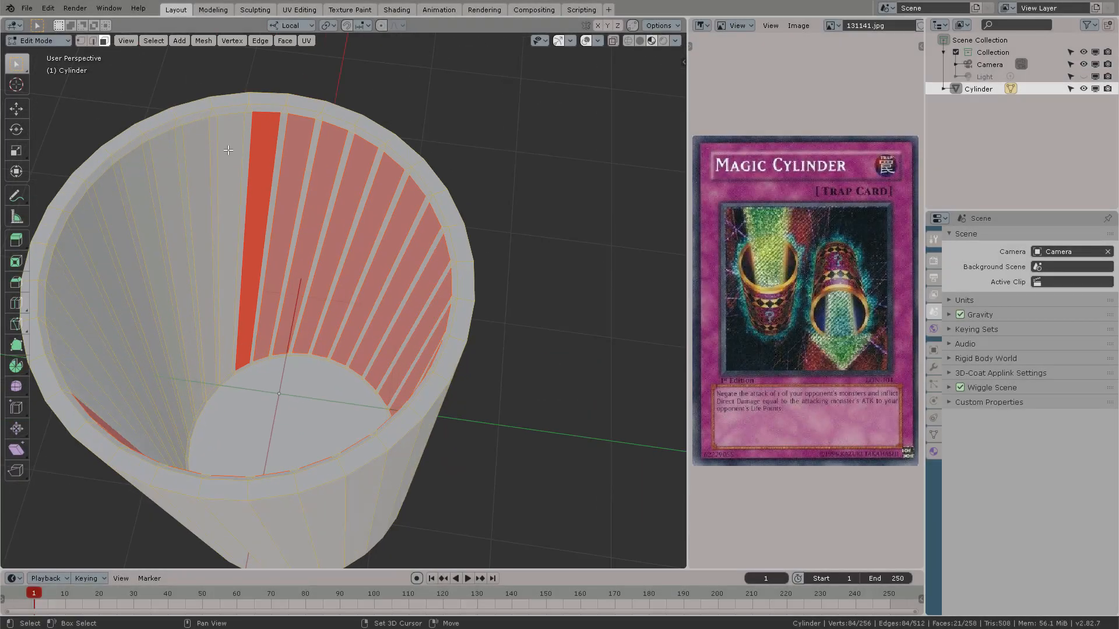
Switch to Blender's Magic Cylinder model and add two more inner wall strips to the face selection
{"action": "left_click", "coordinate": [228, 150], "text": "shift"}
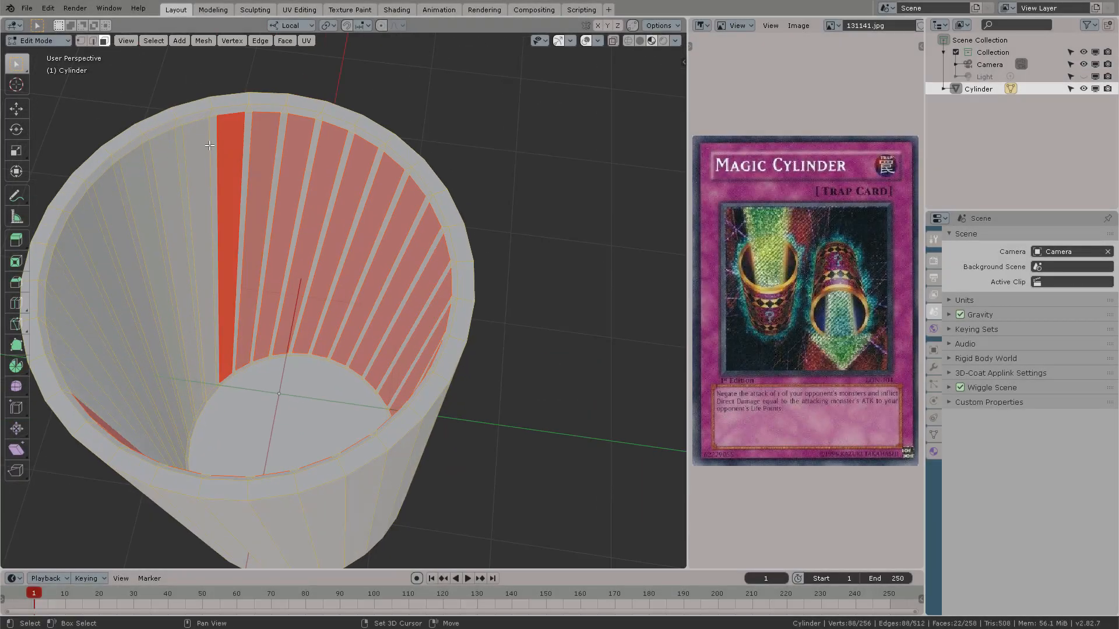
{"action": "left_click", "coordinate": [204, 143], "text": "shift"}
{"action": "middle_click_drag", "start_coordinate": [204, 143], "coordinate": [320, 181]}
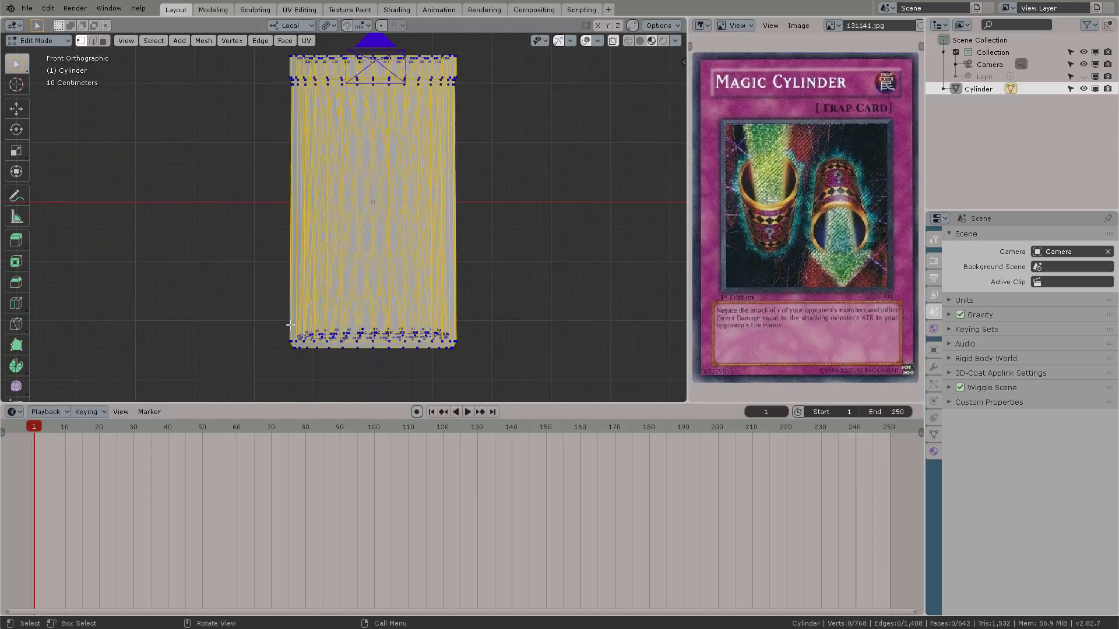
Cut an edge loop around the cylinder just above its base and clear the selection
{"action": "key", "text": "Tab"}
{"action": "right_click", "coordinate": [506, 192]}
{"action": "left_click", "coordinate": [505, 188]}
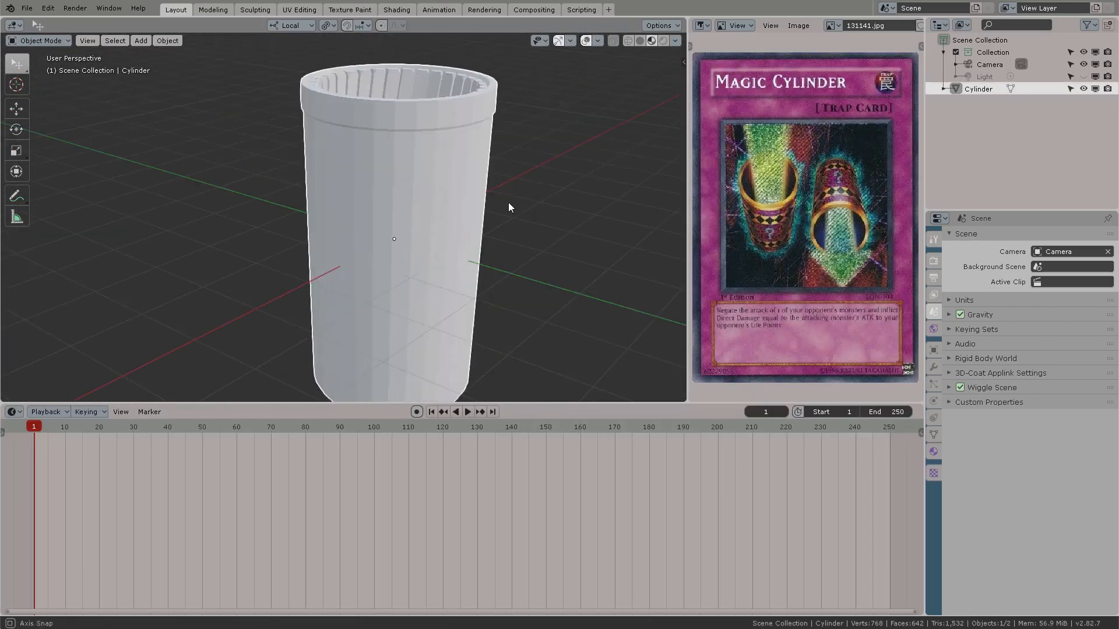
{"action": "key", "text": "Tab"}
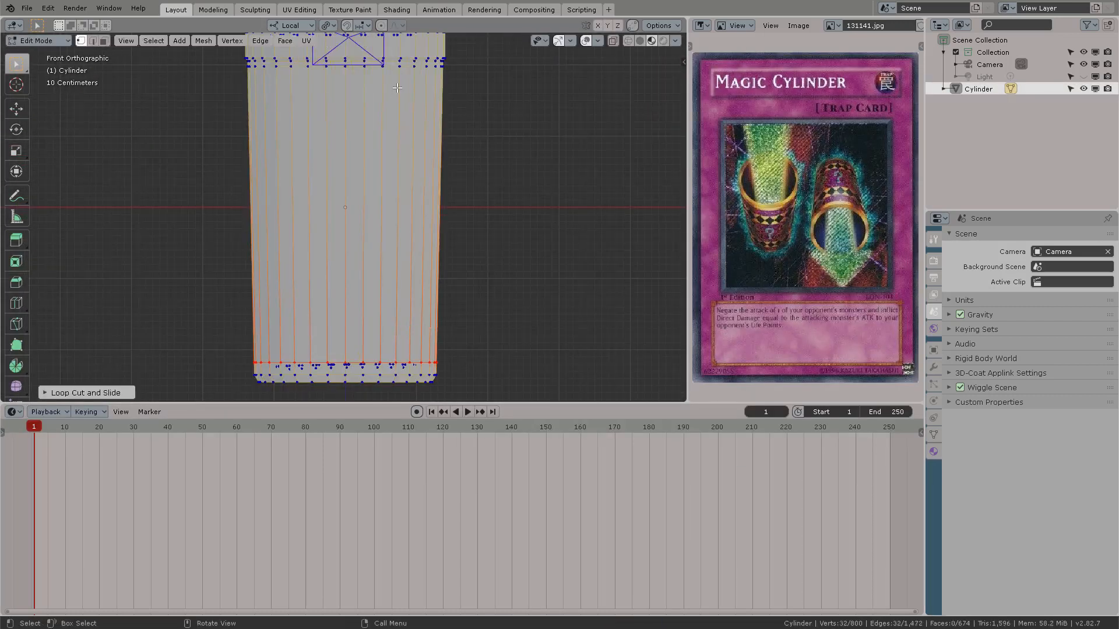
{"action": "key", "text": "3"}
{"action": "key", "text": "alt+a"}
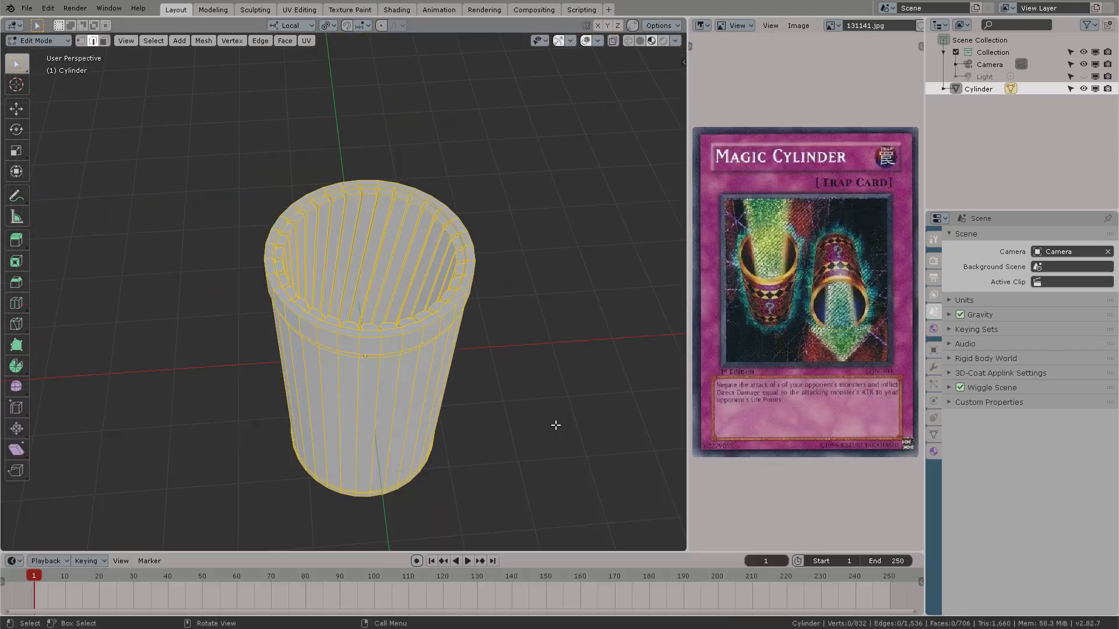
Circle-select the ring of inner wall vertices from the top view with X-ray on
{"action": "scroll", "coordinate": [555, 424], "scroll_direction": "up", "scroll_amount": 5}
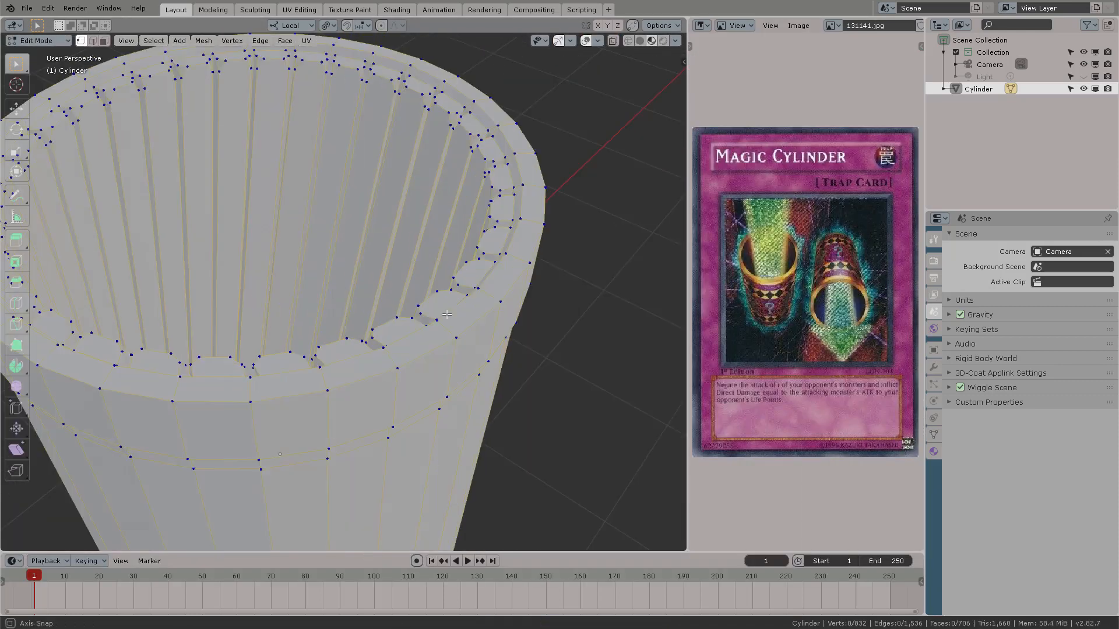
{"action": "middle_click_drag", "start_coordinate": [408, 291], "coordinate": [342, 242]}
{"action": "key", "text": "KP_7"}
{"action": "left_click", "coordinate": [17, 64]}
{"action": "left_click", "coordinate": [75, 121]}
{"action": "mouse_move", "coordinate": [257, 137]}
{"action": "left_mouse_down"}
{"action": "mouse_move", "coordinate": [179, 291]}
{"action": "mouse_move", "coordinate": [526, 361]}
{"action": "left_mouse_up"}
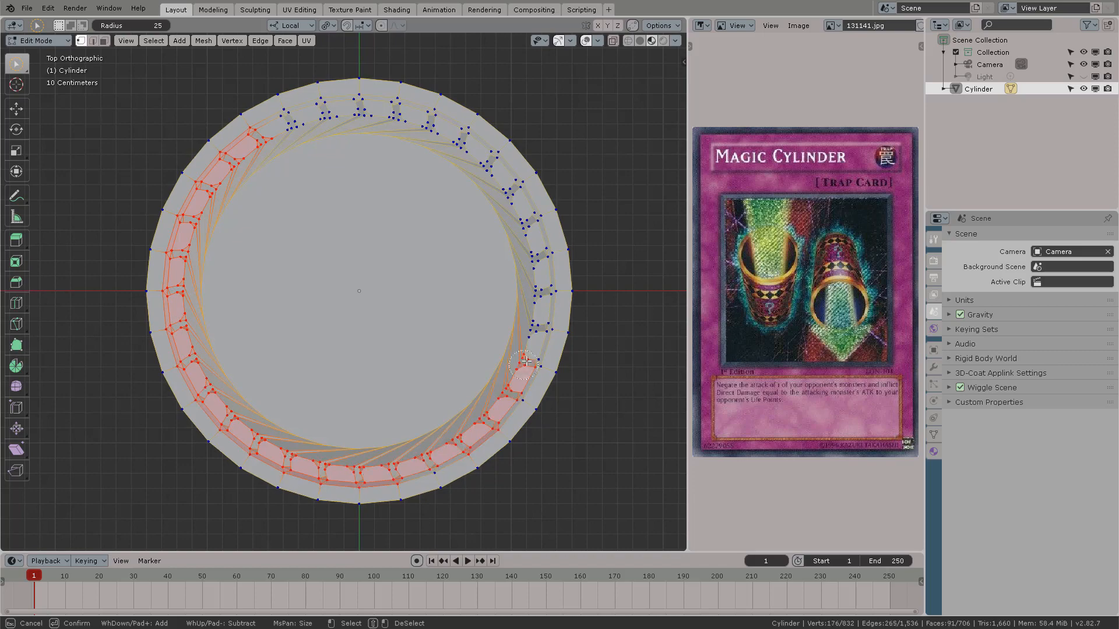
{"action": "scroll", "coordinate": [273, 208], "scroll_direction": "up", "scroll_amount": 4}
{"action": "middle_click_drag", "start_coordinate": [273, 209], "coordinate": [270, 217]}
{"action": "left_click", "coordinate": [408, 428], "text": "ctrl"}
{"action": "key", "text": "alt+z"}
{"action": "middle_click_drag", "start_coordinate": [408, 379], "coordinate": [492, 245]}
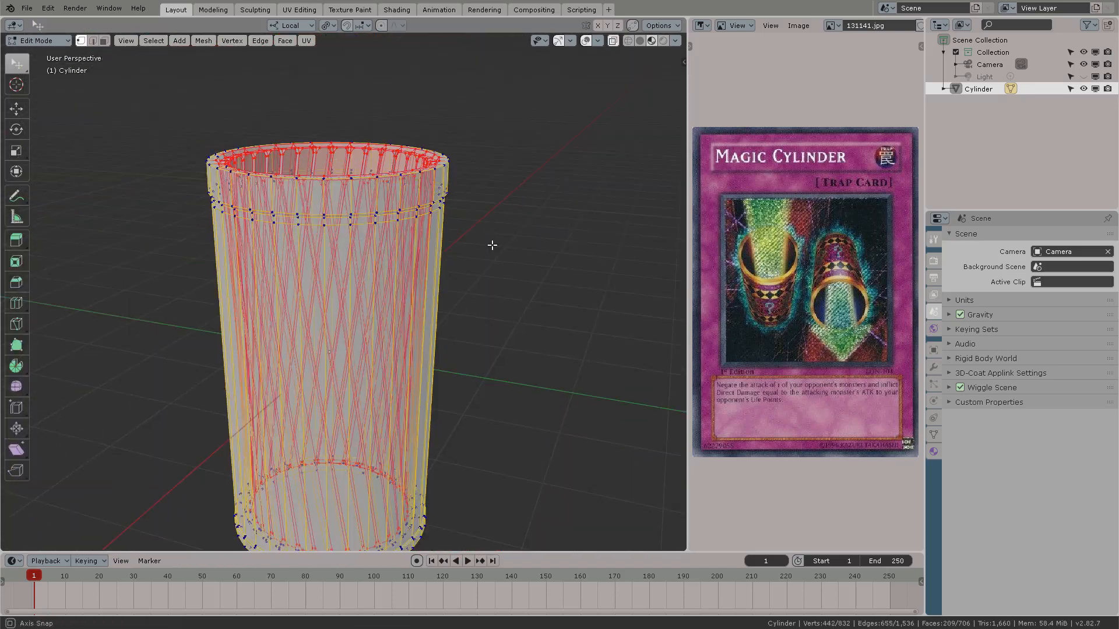
Grow the inner wall selection by one step, with face selection mode on and X-ray off
{"action": "scroll", "coordinate": [334, 373], "scroll_direction": "up", "scroll_amount": 5}
{"action": "middle_click_drag", "start_coordinate": [344, 361], "coordinate": [334, 419]}
{"action": "key", "text": "ctrl+KP_Add"}
{"action": "scroll", "coordinate": [334, 419], "scroll_direction": "down", "scroll_amount": 6}
{"action": "key", "text": "3"}
{"action": "key", "text": "alt+z"}
{"action": "scroll", "coordinate": [457, 291], "scroll_direction": "up", "scroll_amount": 4}
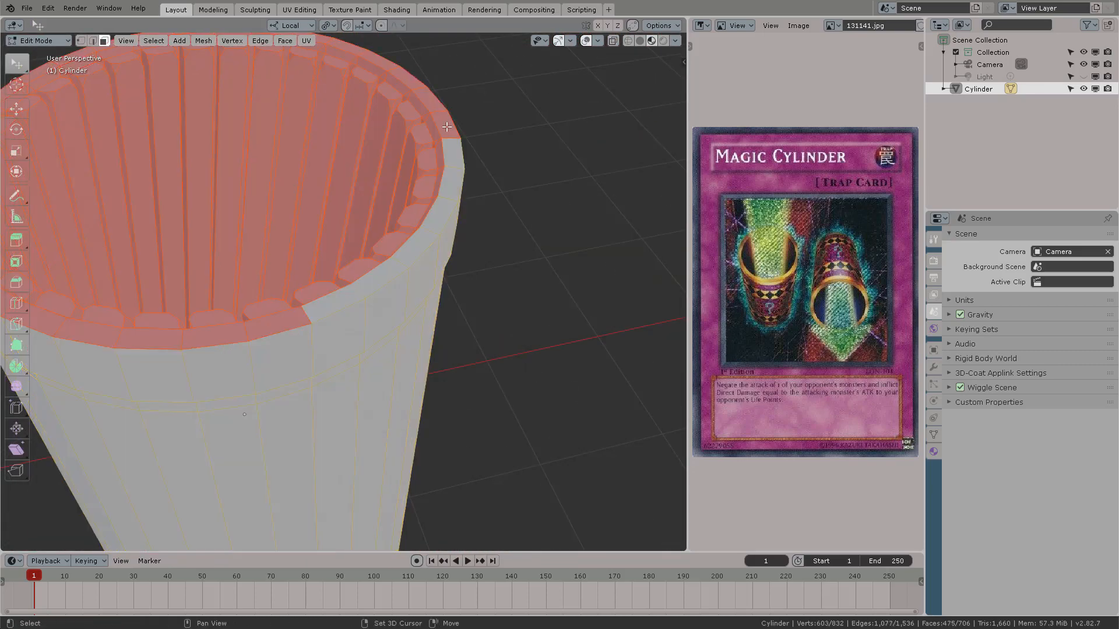
{"action": "middle_click_drag", "start_coordinate": [326, 193], "coordinate": [565, 233], "text": "shift"}
{"action": "scroll", "coordinate": [362, 250], "scroll_direction": "down", "scroll_amount": 5}
{"action": "middle_click_drag", "start_coordinate": [362, 250], "coordinate": [375, 337]}
{"action": "scroll", "coordinate": [375, 337], "scroll_direction": "up", "scroll_amount": 4}
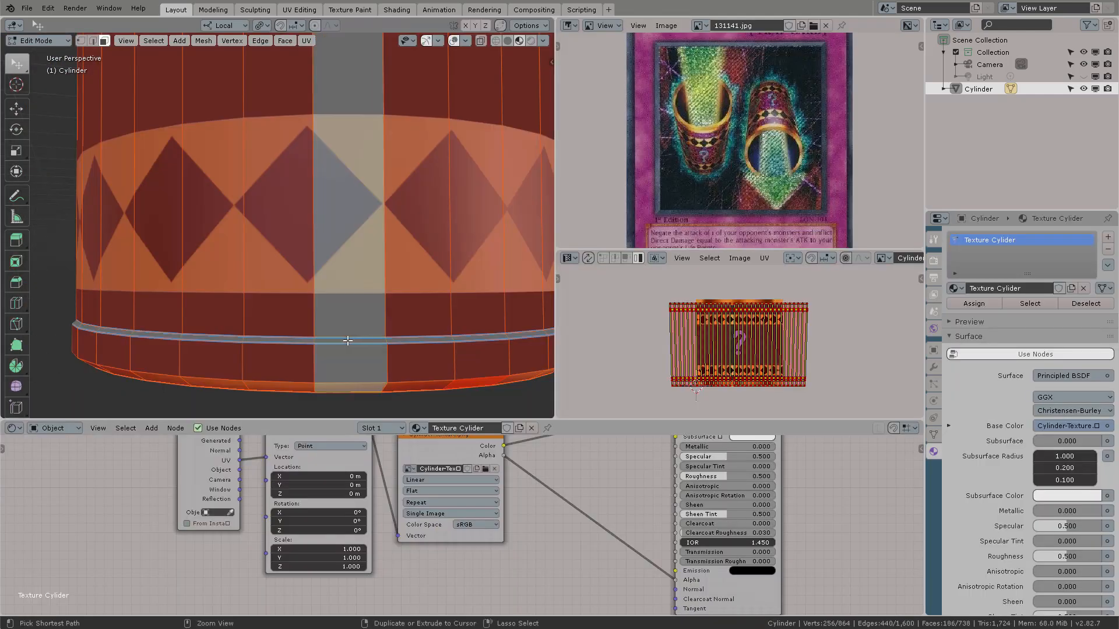
Add the faces around the textured cylinder's lower outer band to the selection using shortest-path picks
{"action": "left_click", "coordinate": [162, 332], "text": "ctrl"}
{"action": "middle_click_drag", "start_coordinate": [162, 332], "coordinate": [385, 373]}
{"action": "left_click", "coordinate": [235, 327], "text": "ctrl"}
{"action": "scroll", "coordinate": [234, 327], "scroll_direction": "down", "scroll_amount": 3}
{"action": "scroll", "coordinate": [385, 370], "scroll_direction": "up", "scroll_amount": 3}
{"action": "left_click", "coordinate": [384, 369], "text": "shift"}
{"action": "scroll", "coordinate": [326, 361], "scroll_direction": "down", "scroll_amount": 2}
Add the faces around the cylinder's upper outer collar and rim to the selection using shortest-path picks
{"action": "left_click", "coordinate": [193, 262], "text": "ctrl"}
{"action": "middle_click_drag", "start_coordinate": [192, 262], "coordinate": [361, 251]}
{"action": "left_click", "coordinate": [146, 224], "text": "ctrl"}
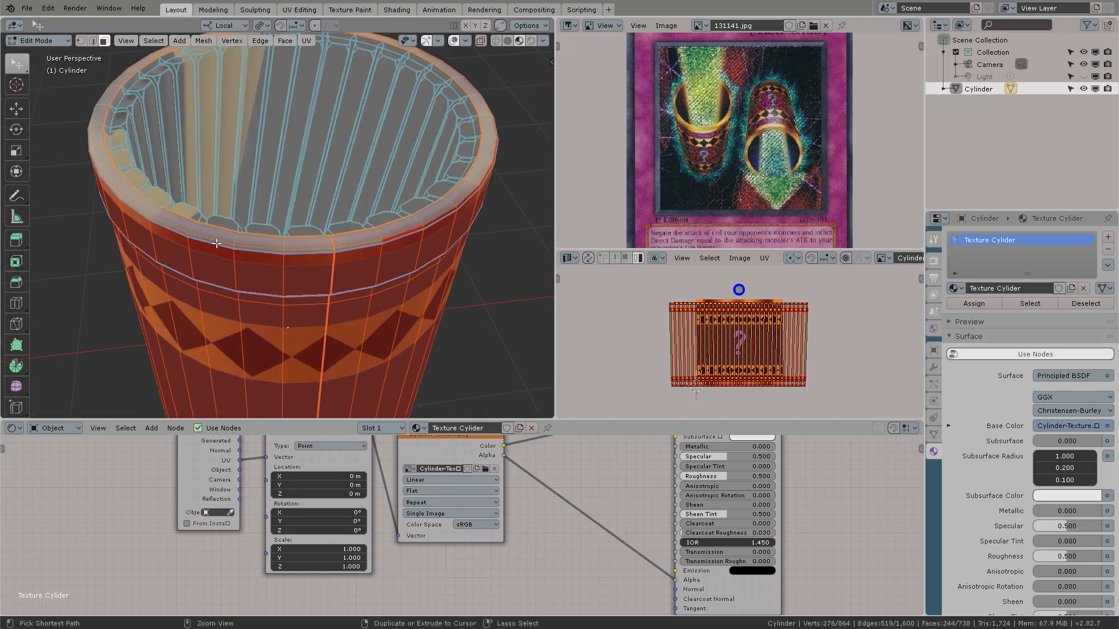
{"action": "middle_click_drag", "start_coordinate": [145, 224], "coordinate": [332, 228]}
{"action": "left_click", "coordinate": [197, 253], "text": "ctrl"}
{"action": "left_click", "coordinate": [447, 152], "text": "ctrl"}
{"action": "left_click", "coordinate": [408, 268], "text": "ctrl"}
{"action": "middle_click_drag", "start_coordinate": [373, 274], "coordinate": [380, 302]}
{"action": "scroll", "coordinate": [325, 198], "scroll_direction": "down", "scroll_amount": 3}
Store the selected outer faces in a new vertex group named Selection A and invert the selection
{"action": "left_click", "coordinate": [934, 435]}
{"action": "left_click", "coordinate": [1109, 274]}
{"action": "double_click", "coordinate": [1002, 276]}
{"action": "type", "text": "Selection A"}
{"action": "left_click", "coordinate": [966, 349]}
{"action": "left_click", "coordinate": [153, 41]}
{"action": "left_click", "coordinate": [180, 79]}
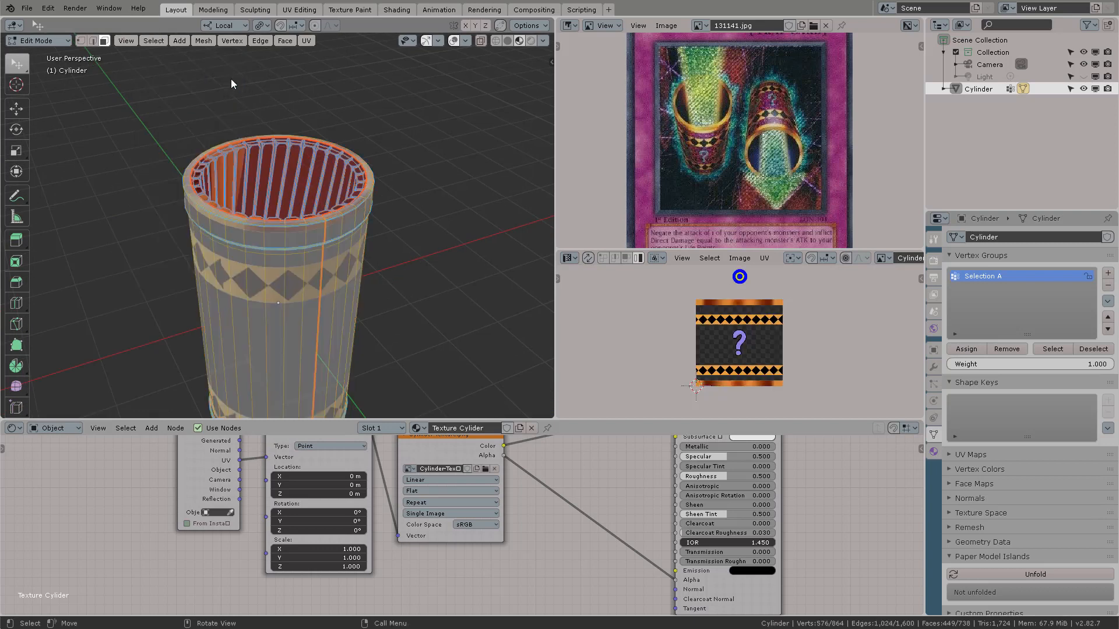
Add a second material slot with a new material named Internal Cylinders and assign it to the selected faces
{"action": "middle_click_drag", "start_coordinate": [245, 355], "coordinate": [286, 326]}
{"action": "left_click", "coordinate": [933, 451]}
{"action": "left_click", "coordinate": [1108, 238]}
{"action": "left_click", "coordinate": [1005, 313]}
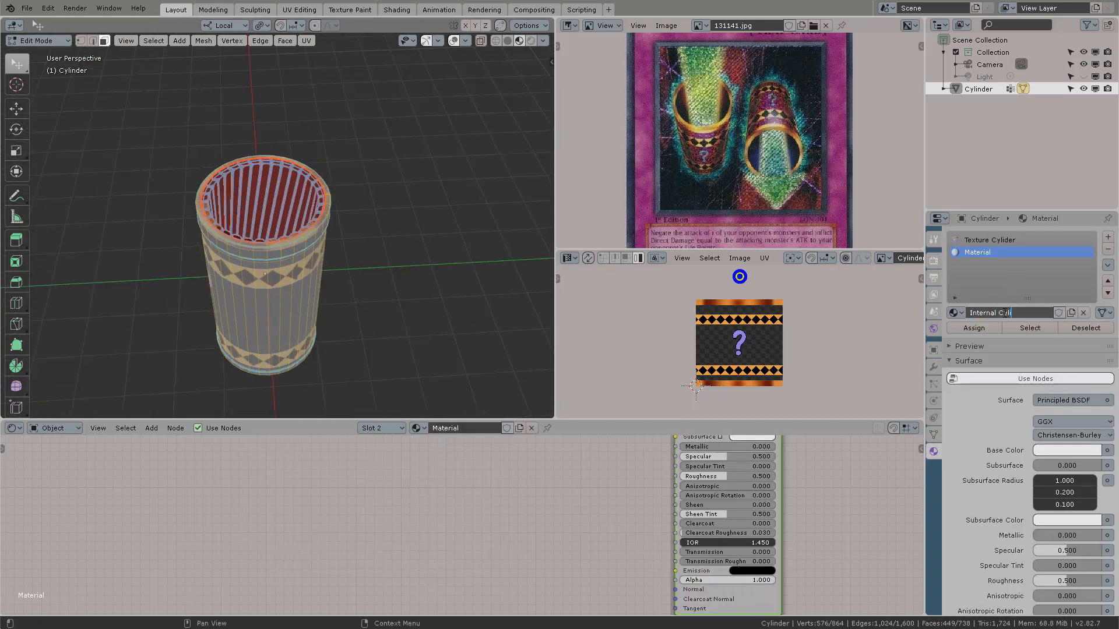
{"action": "type", "text": "nders"}
{"action": "key", "text": "Return"}
{"action": "left_click", "coordinate": [974, 328]}
Set the Internal Cylinders base color to dark orange with hue 0.095, saturation 0.893 and value 0.551
{"action": "middle_click_drag", "start_coordinate": [602, 472], "coordinate": [491, 565]}
{"action": "scroll", "coordinate": [640, 502], "scroll_direction": "up", "scroll_amount": 6}
{"action": "left_click", "coordinate": [641, 499]}
{"action": "left_click_drag", "start_coordinate": [662, 373], "coordinate": [639, 385]}
{"action": "left_click_drag", "start_coordinate": [729, 316], "coordinate": [729, 340]}
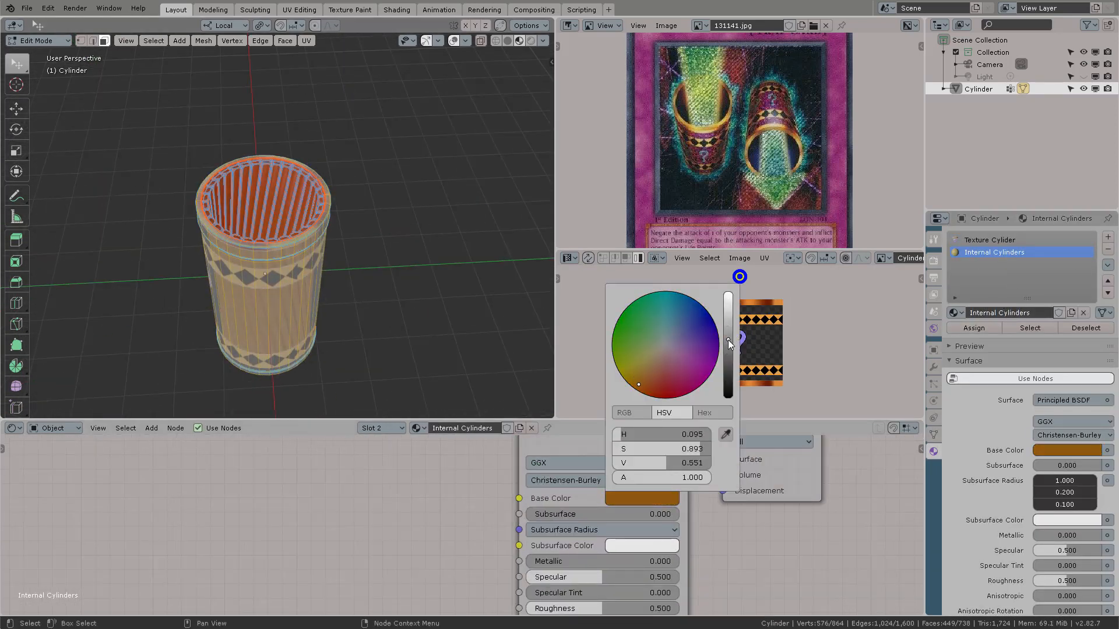
Raise the Internal Cylinders shader's metallic value and lower its roughness for a gold metal look
{"action": "middle_click_drag", "start_coordinate": [606, 559], "coordinate": [592, 537]}
{"action": "left_click_drag", "start_coordinate": [533, 538], "coordinate": [661, 539]}
{"action": "left_click_drag", "start_coordinate": [585, 586], "coordinate": [545, 586]}
Return the cylinder to Object Mode and open the Texture Cylider material's node tree
{"action": "key", "text": "Tab"}
{"action": "left_click", "coordinate": [990, 241]}
{"action": "scroll", "coordinate": [349, 187], "scroll_direction": "up", "scroll_amount": 6}
{"action": "middle_click_drag", "start_coordinate": [350, 187], "coordinate": [257, 190]}
{"action": "scroll", "coordinate": [257, 189], "scroll_direction": "down", "scroll_amount": 3}
{"action": "scroll", "coordinate": [431, 490], "scroll_direction": "down", "scroll_amount": 3}
Preview a Voronoi texture with scale 31.8 on the outer cylinder, driven by UV coordinates through the Mapping node
{"action": "left_click_drag", "start_coordinate": [432, 491], "coordinate": [452, 490]}
{"action": "middle_click_drag", "start_coordinate": [547, 496], "coordinate": [451, 528]}
{"action": "right_click_drag", "start_coordinate": [449, 478], "coordinate": [448, 589], "text": "ctrl"}
{"action": "left_click_drag", "start_coordinate": [650, 419], "coordinate": [649, 342]}
{"action": "middle_click_drag", "start_coordinate": [450, 436], "coordinate": [559, 426]}
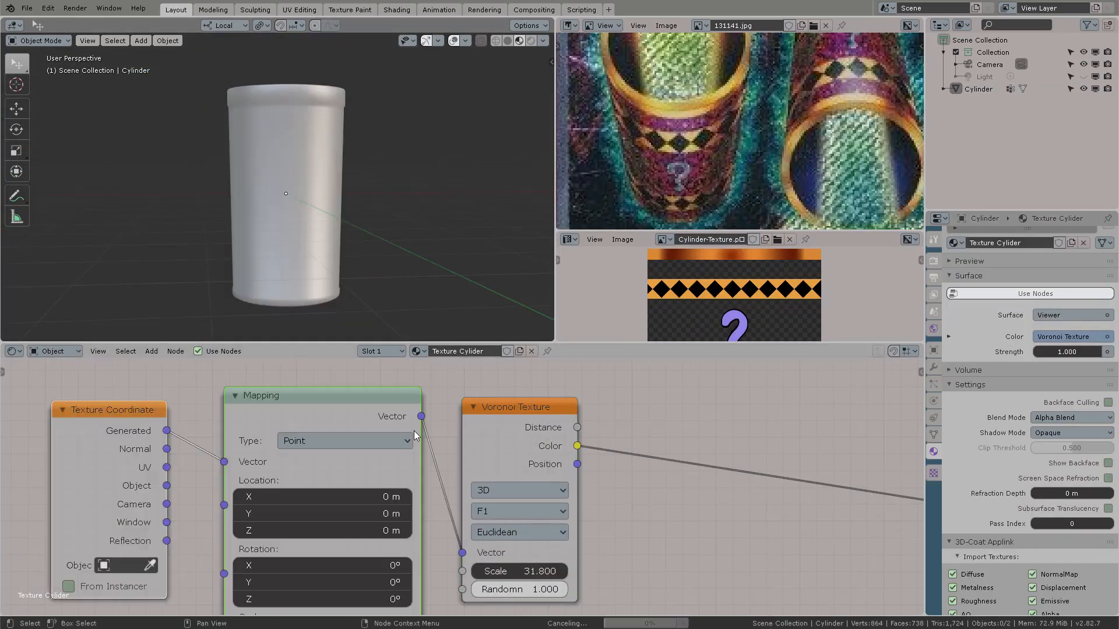
{"action": "scroll", "coordinate": [327, 419], "scroll_direction": "down", "scroll_amount": 2}
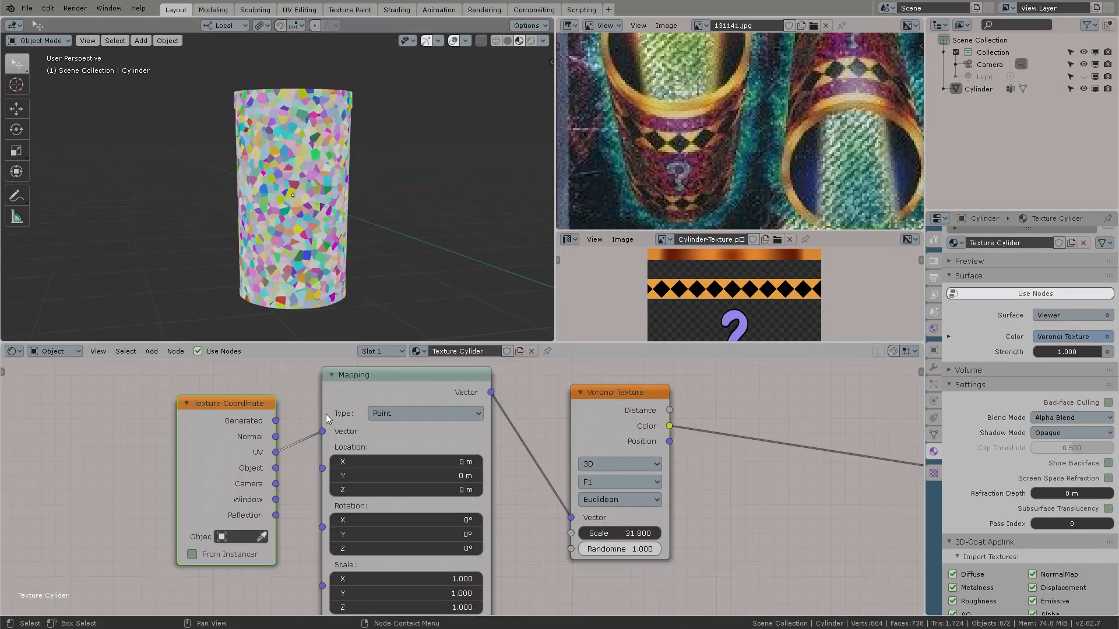
{"action": "middle_click_drag", "start_coordinate": [303, 139], "coordinate": [287, 175]}
Insert a ColorRamp after the Voronoi texture's color output, with its black stop at 0.058
{"action": "middle_click_drag", "start_coordinate": [728, 442], "coordinate": [542, 477]}
{"action": "key", "text": "shift+a"}
{"action": "left_click_drag", "start_coordinate": [581, 486], "coordinate": [589, 486]}
{"action": "scroll", "coordinate": [326, 175], "scroll_direction": "down", "scroll_amount": 4}
Move the Principled BSDF node aside, collapse it and save the file
{"action": "left_click_drag", "start_coordinate": [723, 420], "coordinate": [733, 390]}
{"action": "key", "text": "h"}
{"action": "key", "text": "ctrl+s"}
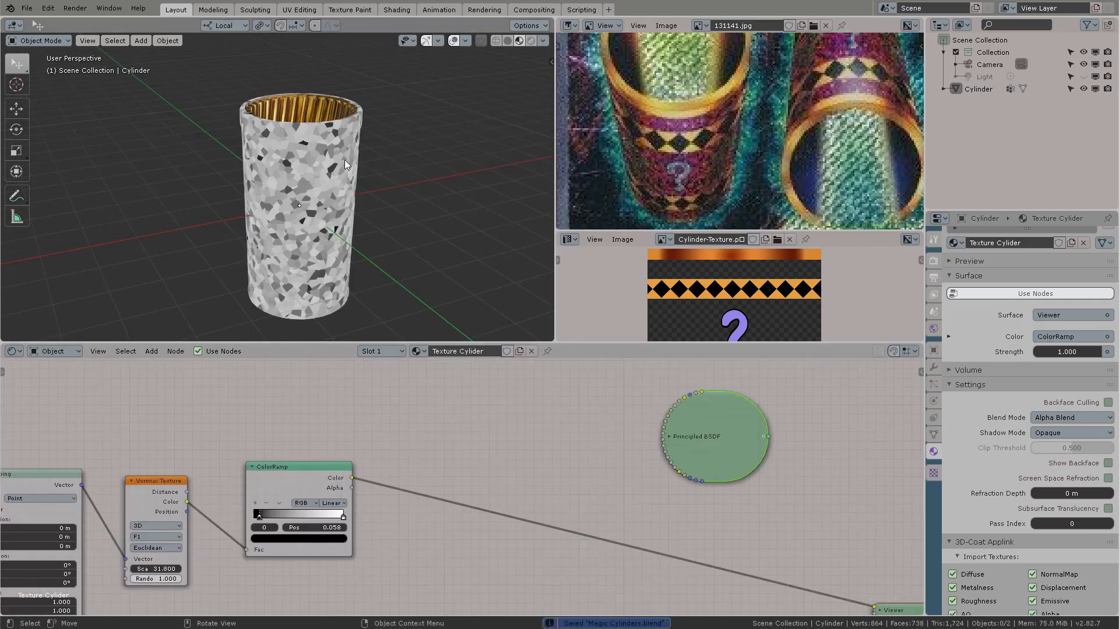
Add a Mix color node after the ColorRamp and set its second color to magenta
{"action": "middle_click_drag", "start_coordinate": [348, 165], "coordinate": [341, 122]}
{"action": "key", "text": "shift+a"}
{"action": "type", "text": "mix"}
{"action": "key", "text": "Return"}
{"action": "left_click", "coordinate": [452, 434]}
{"action": "left_click", "coordinate": [633, 455]}
{"action": "left_click_drag", "start_coordinate": [669, 368], "coordinate": [708, 346]}
{"action": "left_click_drag", "start_coordinate": [721, 289], "coordinate": [694, 361]}
Raise the Mix node's factor to about 0.8 to tint the Voronoi pattern more strongly
{"action": "middle_click_drag", "start_coordinate": [354, 495], "coordinate": [420, 492]}
{"action": "middle_click_drag", "start_coordinate": [630, 489], "coordinate": [484, 487]}
{"action": "left_click_drag", "start_coordinate": [535, 423], "coordinate": [559, 423]}
{"action": "middle_click_drag", "start_coordinate": [350, 174], "coordinate": [345, 201]}
{"action": "scroll", "coordinate": [345, 201], "scroll_direction": "down", "scroll_amount": 1}
{"action": "scroll", "coordinate": [606, 496], "scroll_direction": "down", "scroll_amount": 5}
{"action": "middle_click_drag", "start_coordinate": [610, 496], "coordinate": [432, 511]}
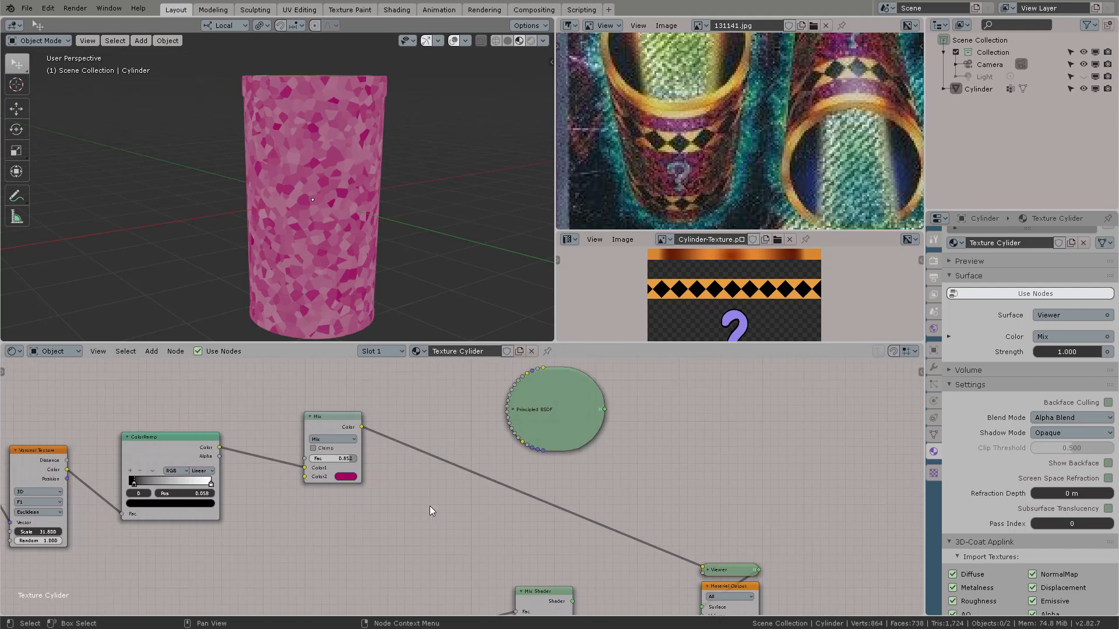
Expand the Principled BSDF, feed the Mix color into its base color and connect its shader to the Material Output
{"action": "left_click", "coordinate": [513, 410]}
{"action": "left_click_drag", "start_coordinate": [702, 567], "coordinate": [507, 453]}
{"action": "left_click_drag", "start_coordinate": [605, 420], "coordinate": [702, 607]}
{"action": "middle_click_drag", "start_coordinate": [618, 524], "coordinate": [675, 474]}
Shift the Mix node aside and link the ColorRamp color to the Principled BSDF's roughness
{"action": "left_click_drag", "start_coordinate": [391, 366], "coordinate": [451, 360]}
{"action": "middle_click_drag", "start_coordinate": [356, 227], "coordinate": [406, 242]}
{"action": "left_click_drag", "start_coordinate": [276, 398], "coordinate": [564, 467]}
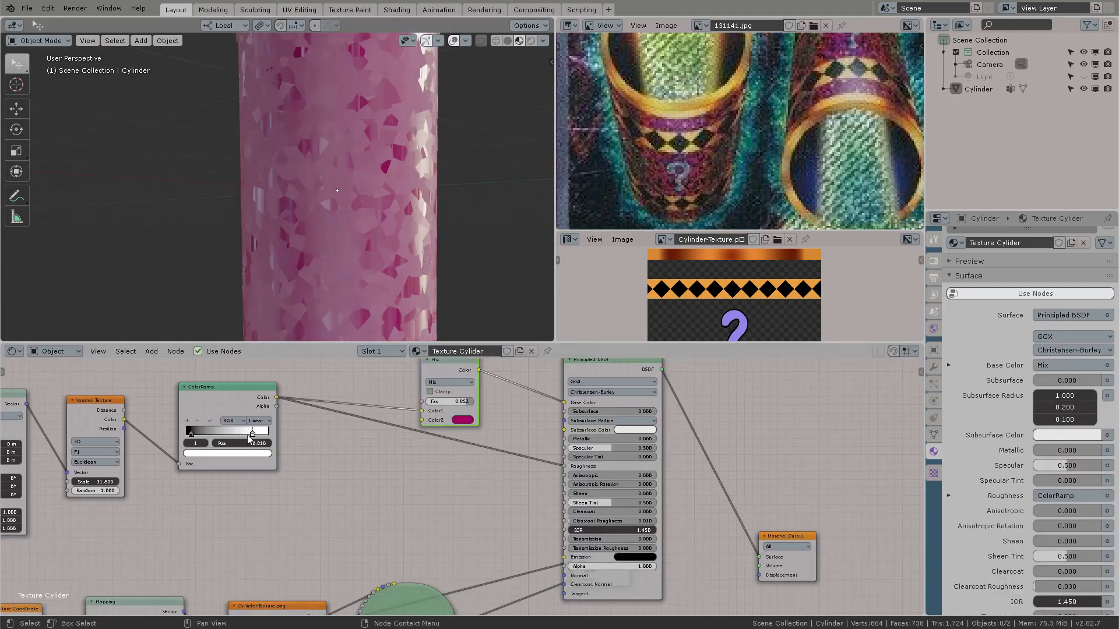
Delete the Mix color node and link the ColorRamp color directly to the Principled BSDF's base color
{"action": "middle_click_drag", "start_coordinate": [373, 198], "coordinate": [298, 212]}
{"action": "middle_click_drag", "start_coordinate": [473, 423], "coordinate": [550, 472]}
{"action": "key", "text": "x"}
{"action": "left_click_drag", "start_coordinate": [370, 441], "coordinate": [642, 452]}
{"action": "scroll", "coordinate": [549, 472], "scroll_direction": "down", "scroll_amount": 2}
{"action": "key", "text": "shift+a"}
{"action": "scroll", "coordinate": [489, 470], "scroll_direction": "up", "scroll_amount": 3}
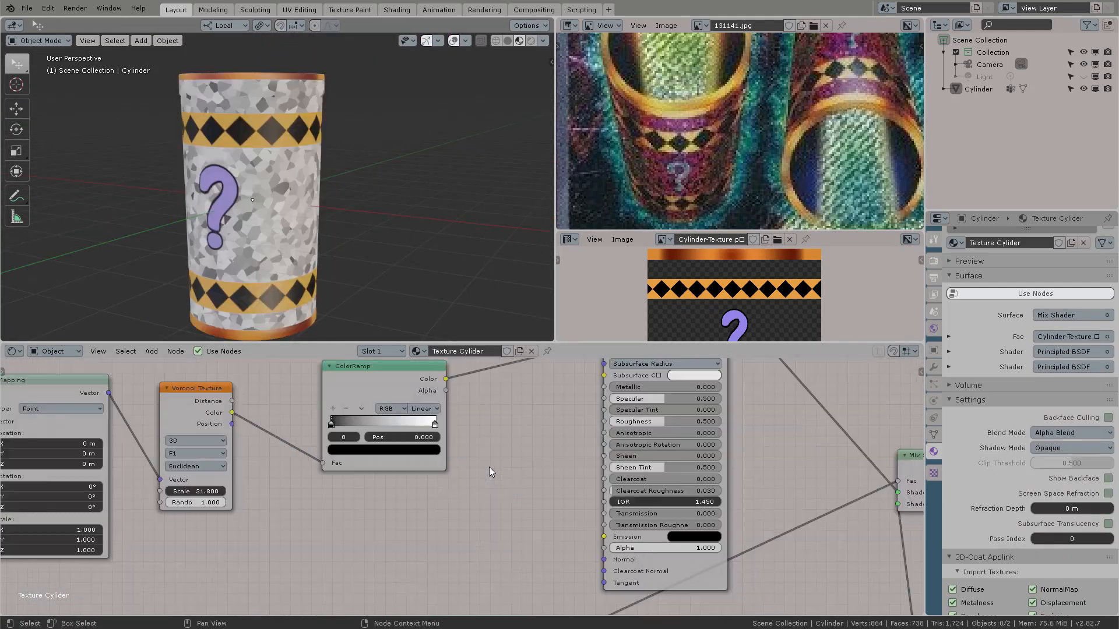
Insert a Mix color node after the ColorRamp with a magenta second color of hue 0.858, saturation 0.865, value 0.461
{"action": "middle_click_drag", "start_coordinate": [489, 469], "coordinate": [435, 537]}
{"action": "left_click", "coordinate": [543, 41]}
{"action": "key", "text": "shift+a"}
{"action": "left_click", "coordinate": [504, 453]}
{"action": "left_click", "coordinate": [520, 490]}
{"action": "left_click_drag", "start_coordinate": [547, 373], "coordinate": [569, 399]}
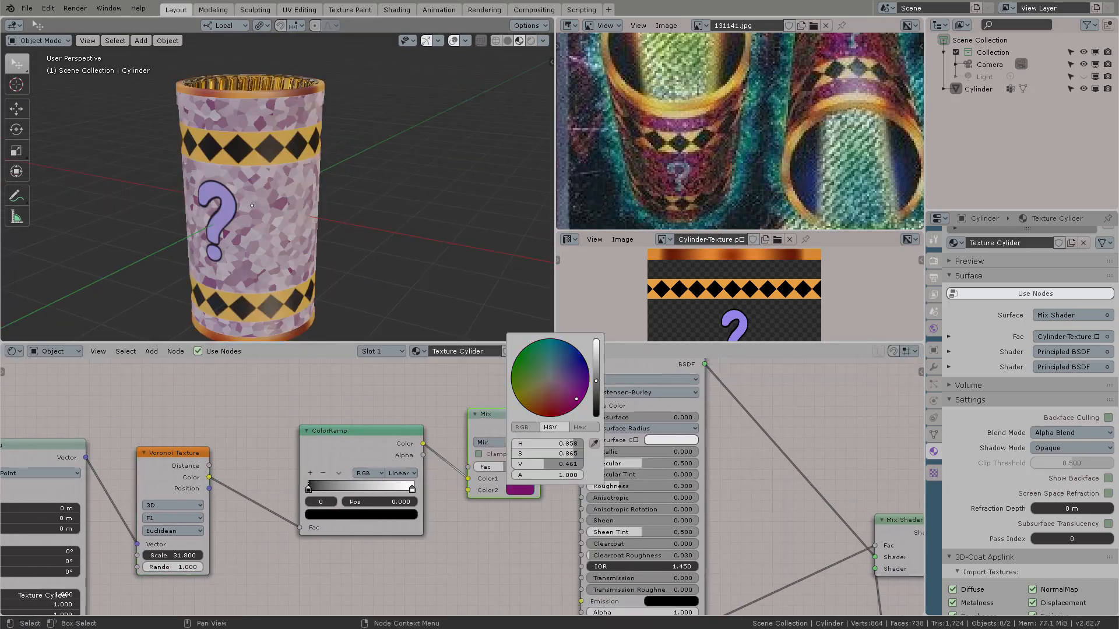
Darken the color of the ColorRamp's white stop
{"action": "left_click", "coordinate": [412, 489]}
{"action": "left_click", "coordinate": [361, 514]}
{"action": "left_click_drag", "start_coordinate": [409, 367], "coordinate": [410, 405]}
{"action": "middle_click_drag", "start_coordinate": [387, 187], "coordinate": [409, 218]}
Set the Principled BSDF fed by the cylinder image texture to metallic 0.391, specular 0.718 and roughness 0.171
{"action": "scroll", "coordinate": [457, 438], "scroll_direction": "down", "scroll_amount": 8}
{"action": "left_click", "coordinate": [561, 542]}
{"action": "scroll", "coordinate": [577, 513], "scroll_direction": "up", "scroll_amount": 8}
{"action": "left_click_drag", "start_coordinate": [630, 544], "coordinate": [586, 544]}
{"action": "scroll", "coordinate": [362, 254], "scroll_direction": "up", "scroll_amount": 3}
{"action": "middle_click_drag", "start_coordinate": [362, 255], "coordinate": [380, 222]}
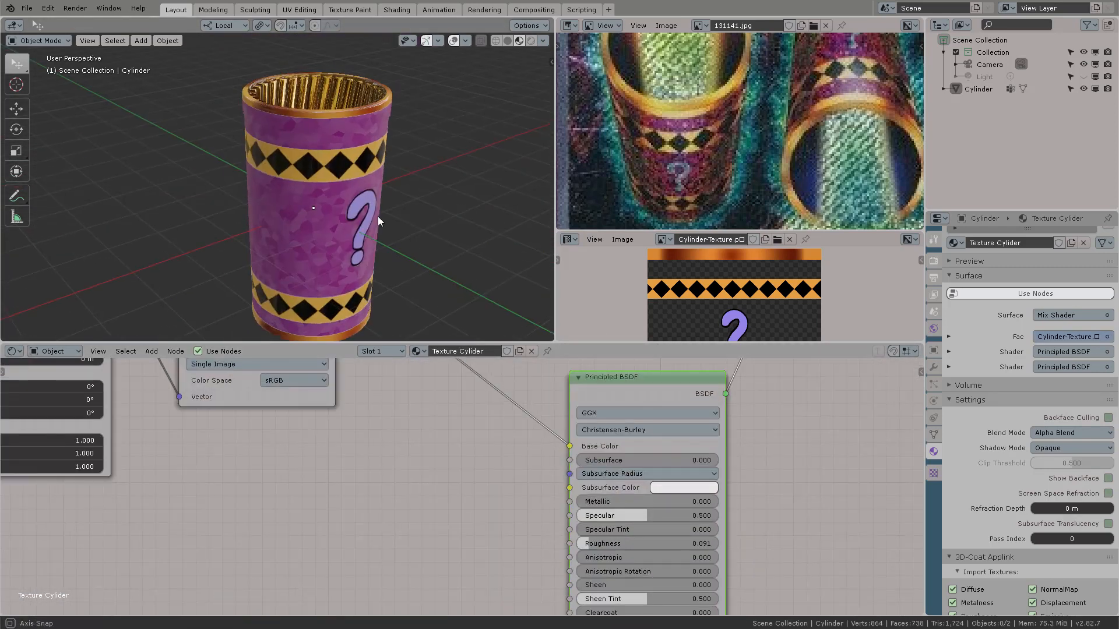
{"action": "left_click_drag", "start_coordinate": [583, 544], "coordinate": [595, 544]}
{"action": "left_click_drag", "start_coordinate": [585, 502], "coordinate": [677, 516]}
{"action": "middle_click_drag", "start_coordinate": [430, 210], "coordinate": [402, 175]}
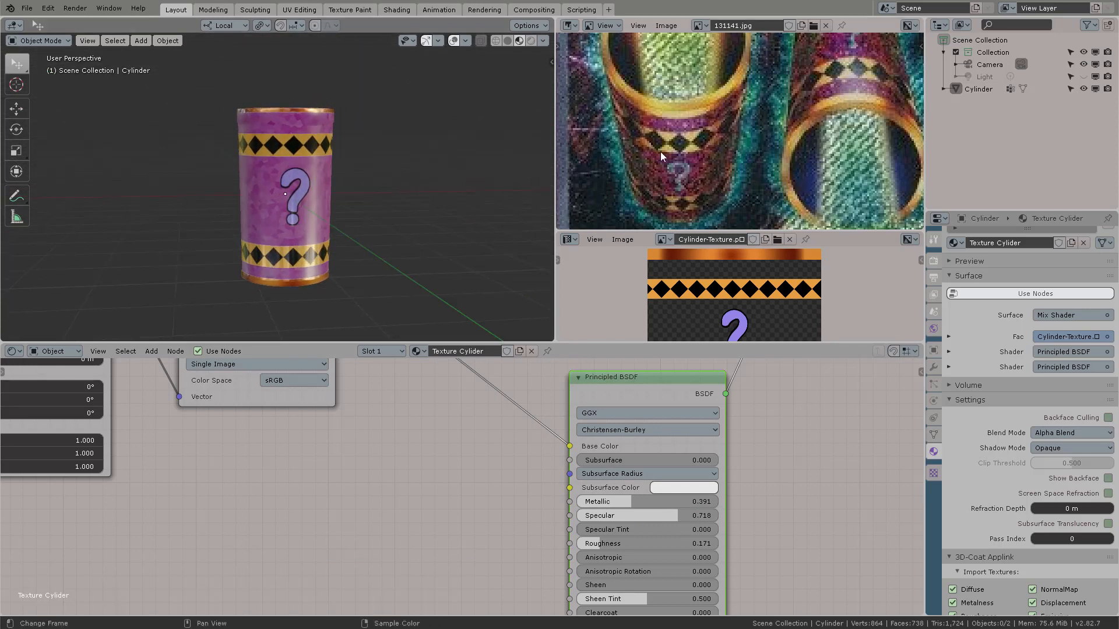
{"action": "scroll", "coordinate": [729, 147], "scroll_direction": "down", "scroll_amount": 5}
{"action": "middle_click_drag", "start_coordinate": [505, 175], "coordinate": [367, 236]}
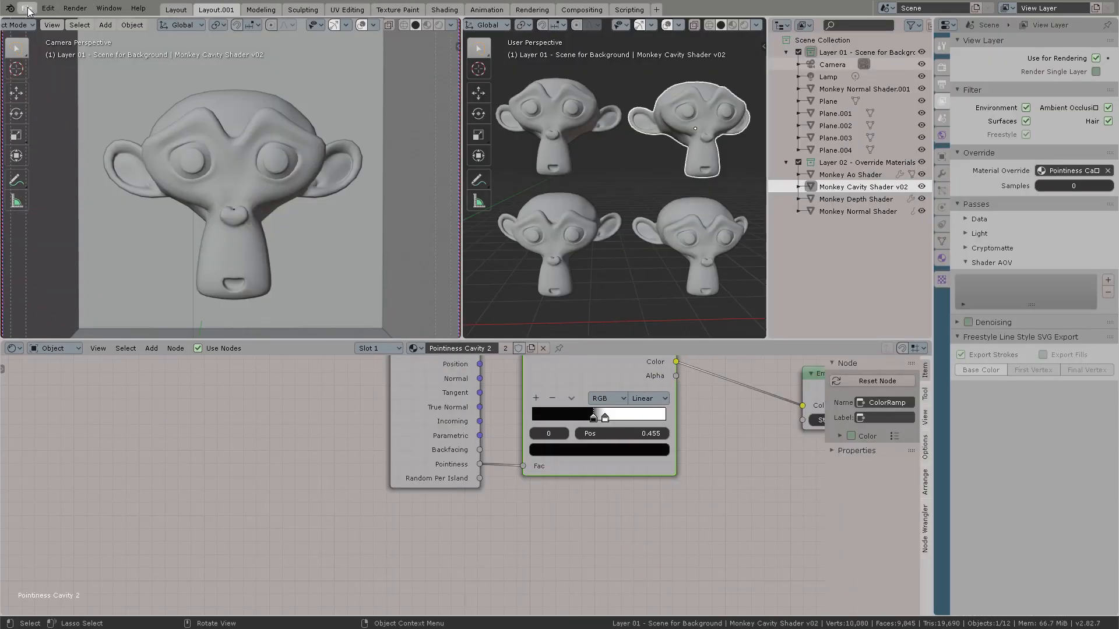
Save the parallax monkey scene as a new file named Parallax Object Scene generator - Cylinders.blend
{"action": "left_click", "coordinate": [27, 8]}
{"action": "left_click", "coordinate": [44, 100]}
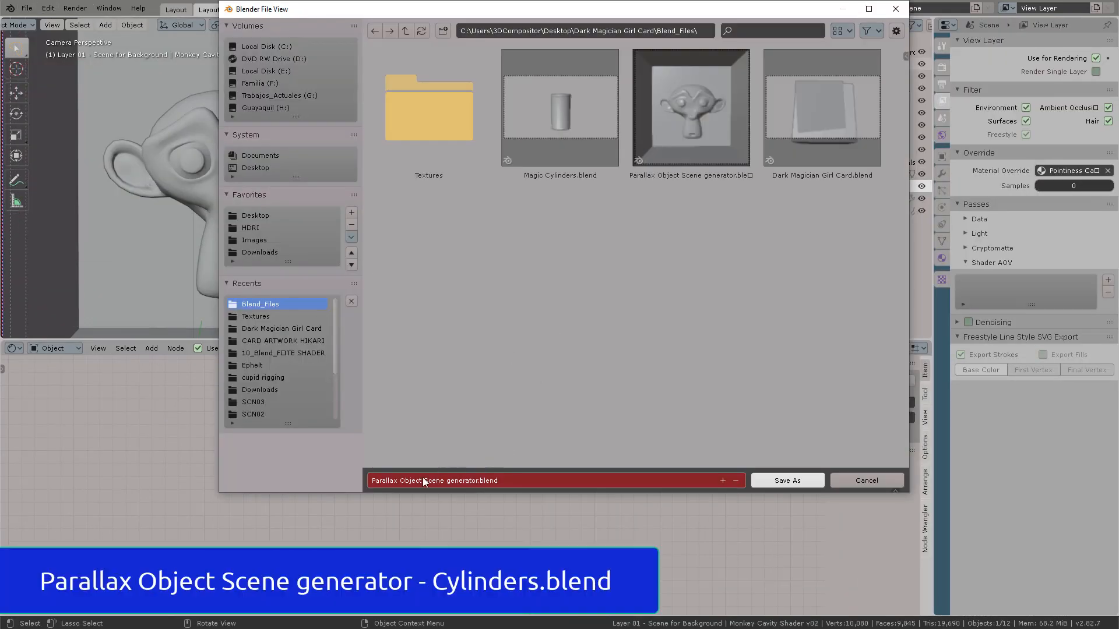
{"action": "left_click", "coordinate": [476, 481]}
{"action": "type", "text": "- Cylinders"}
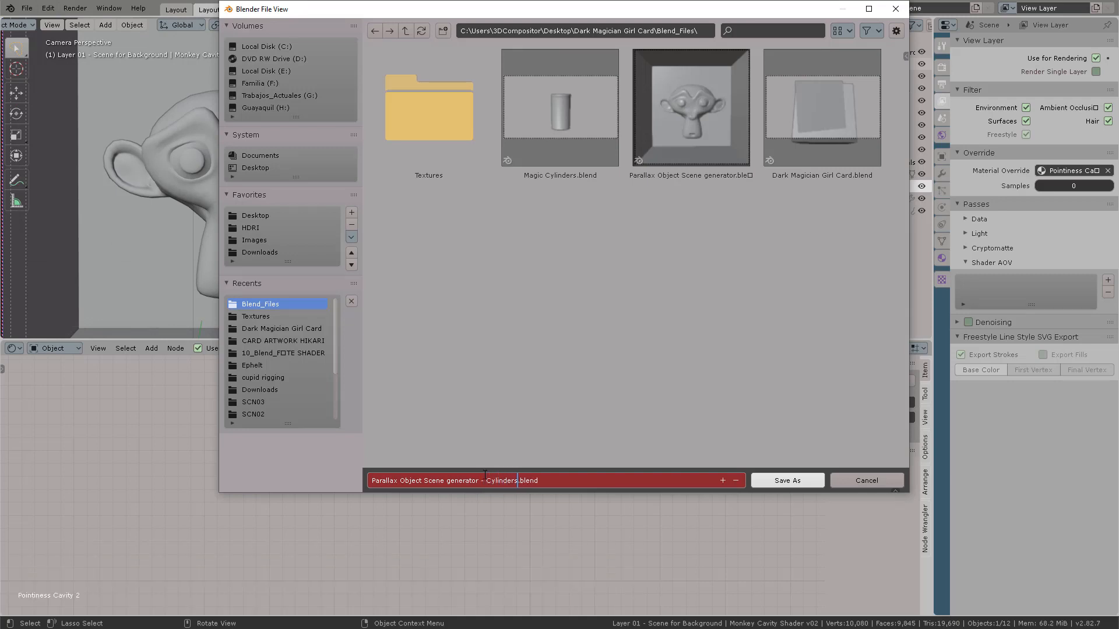
{"action": "key", "text": "Return"}
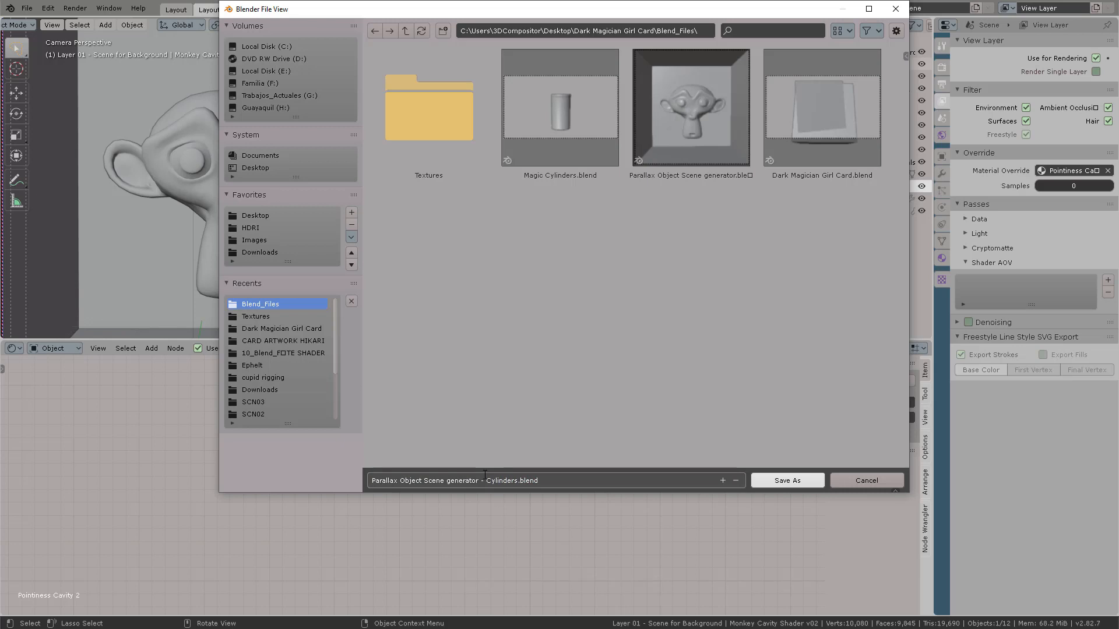
{"action": "left_click", "coordinate": [785, 481]}
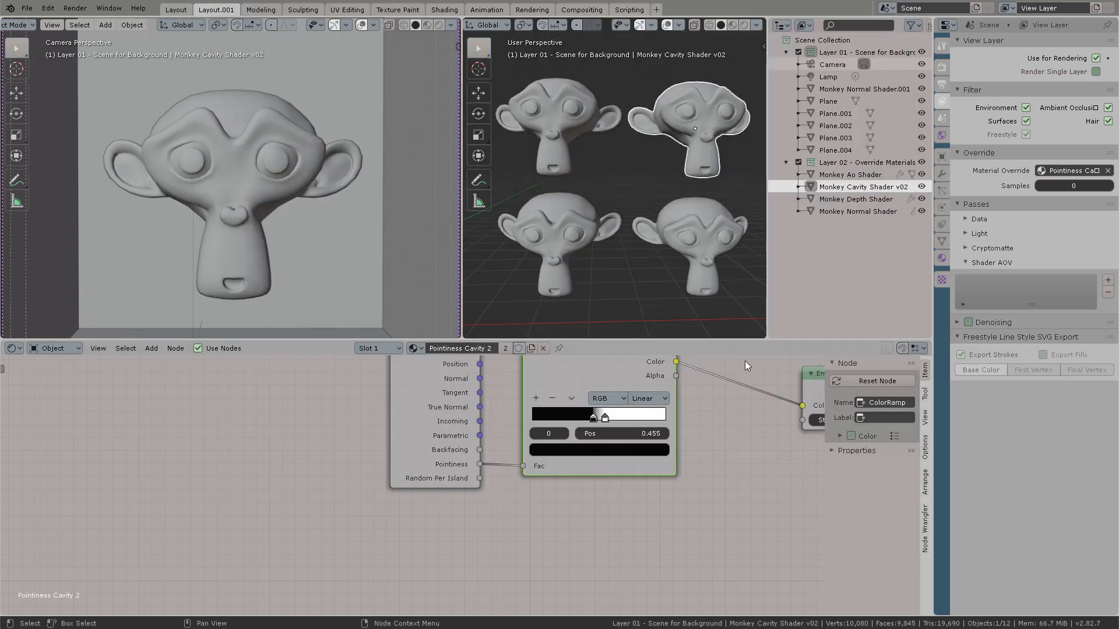
Collapse the Layer 01 and Layer 02 collections and create a new collection named My Cilinder Object
{"action": "left_click", "coordinate": [786, 52]}
{"action": "left_click", "coordinate": [785, 65]}
{"action": "right_click", "coordinate": [818, 37]}
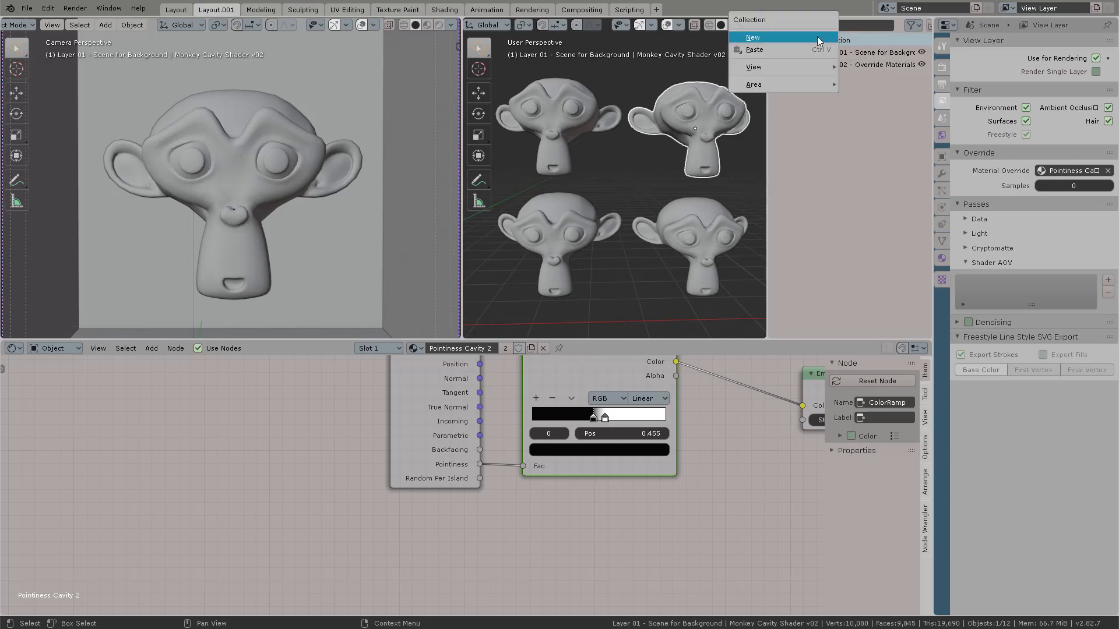
{"action": "left_click", "coordinate": [817, 36]}
{"action": "double_click", "coordinate": [834, 77]}
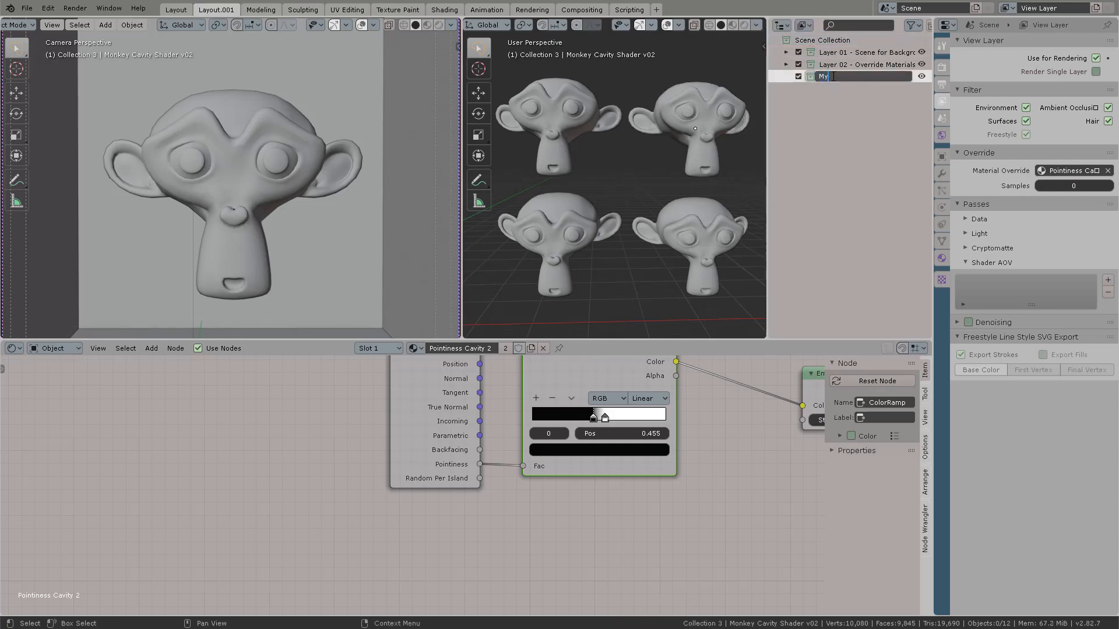
{"action": "type", "text": "My Ci"}
{"action": "type", "text": "linder Object"}
{"action": "key", "text": "Return"}
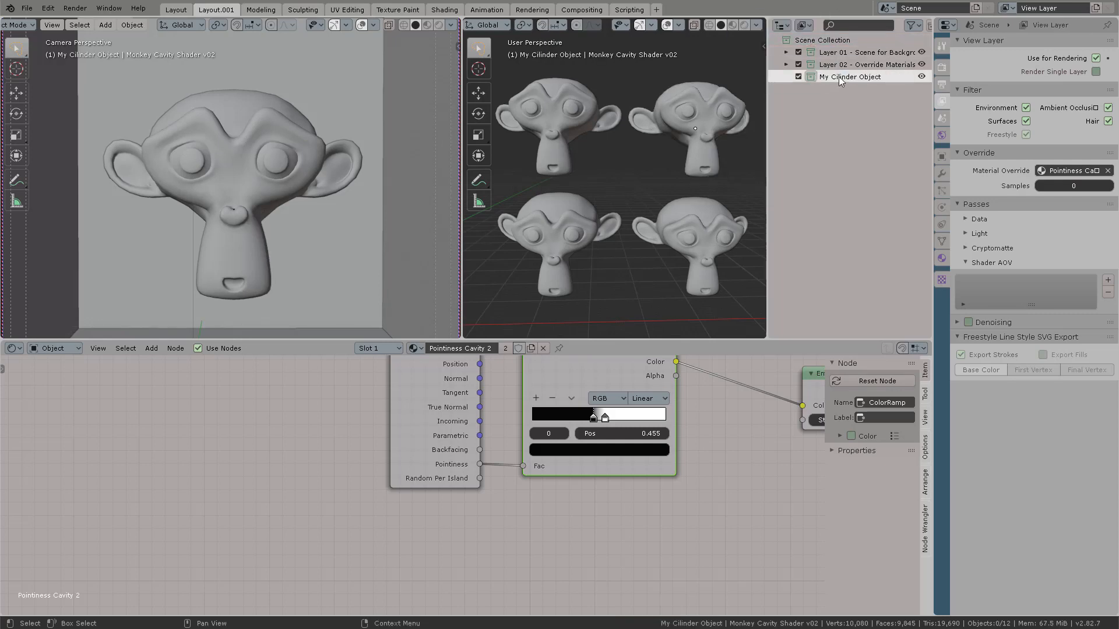
Correct the new collection's name to My Cylinder Object
{"action": "double_click", "coordinate": [839, 75]}
{"action": "left_click", "coordinate": [838, 75]}
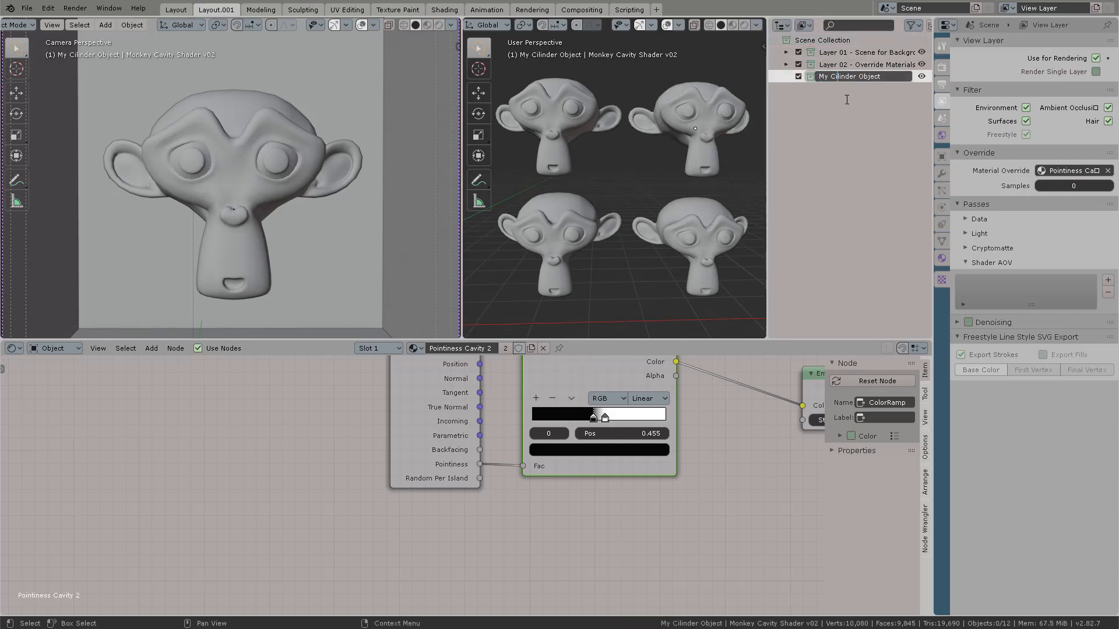
{"action": "key", "text": "BackSpace"}
{"action": "type", "text": "y"}
{"action": "key", "text": "Return"}
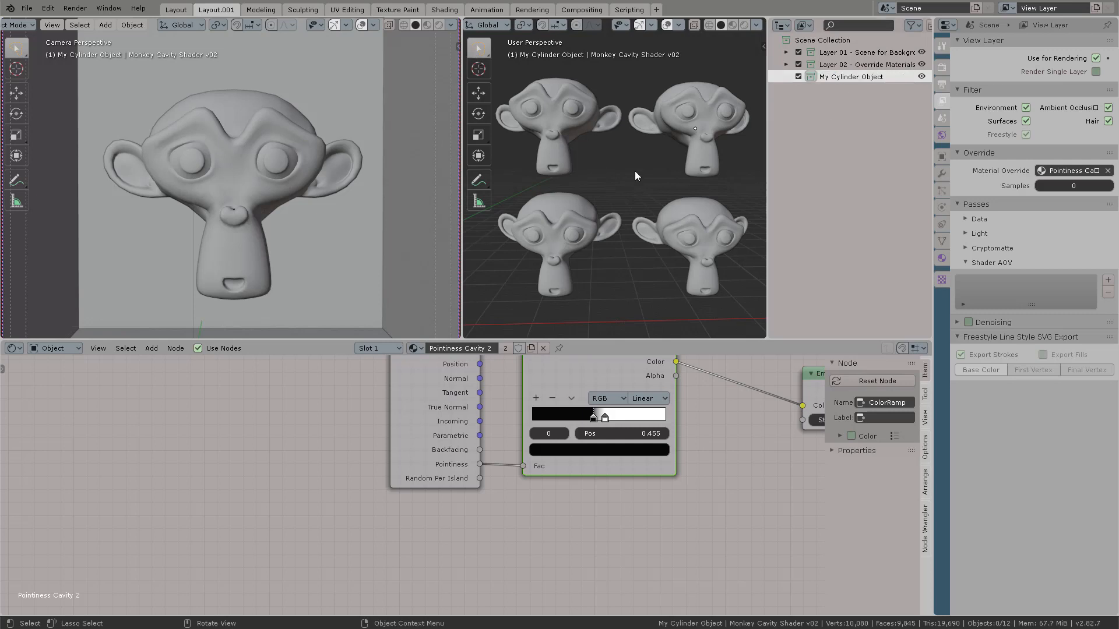
Widen the user-perspective viewport beside the camera view so the box and all the monkey heads fit
{"action": "left_click_drag", "start_coordinate": [461, 176], "coordinate": [362, 155]}
{"action": "left_click_drag", "start_coordinate": [365, 48], "coordinate": [412, 50]}
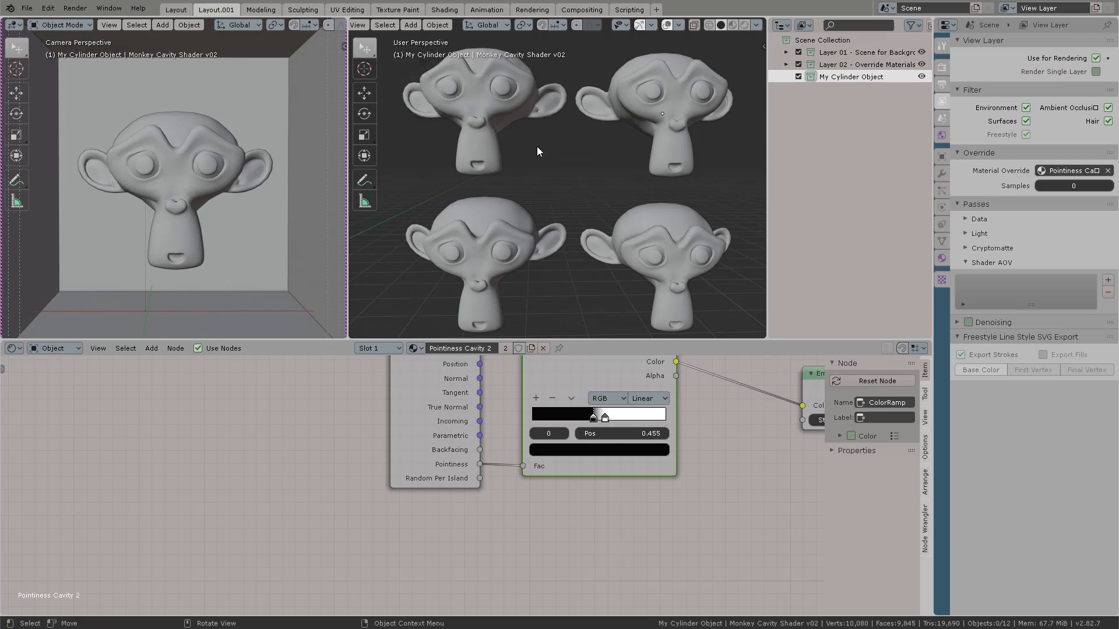
{"action": "scroll", "coordinate": [537, 146], "scroll_direction": "down", "scroll_amount": 5}
{"action": "middle_click_drag", "start_coordinate": [597, 194], "coordinate": [598, 169], "text": "shift"}
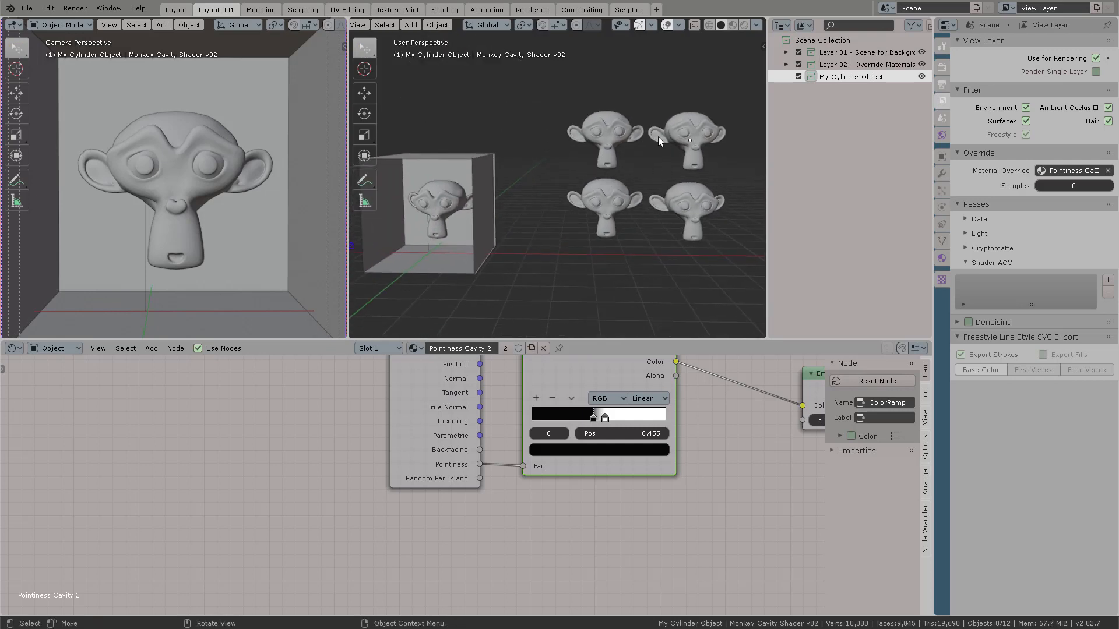
Append the Cylinder object from Magic Cylinders.blend into the My Cylinder Object collection
{"action": "left_click", "coordinate": [27, 8]}
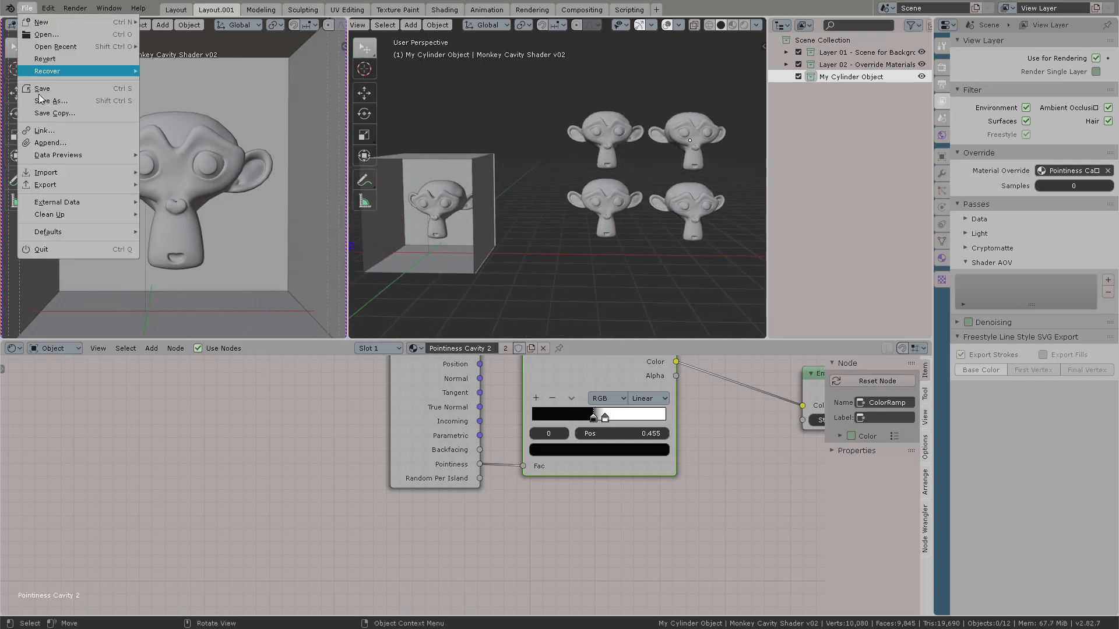
{"action": "left_click", "coordinate": [51, 143]}
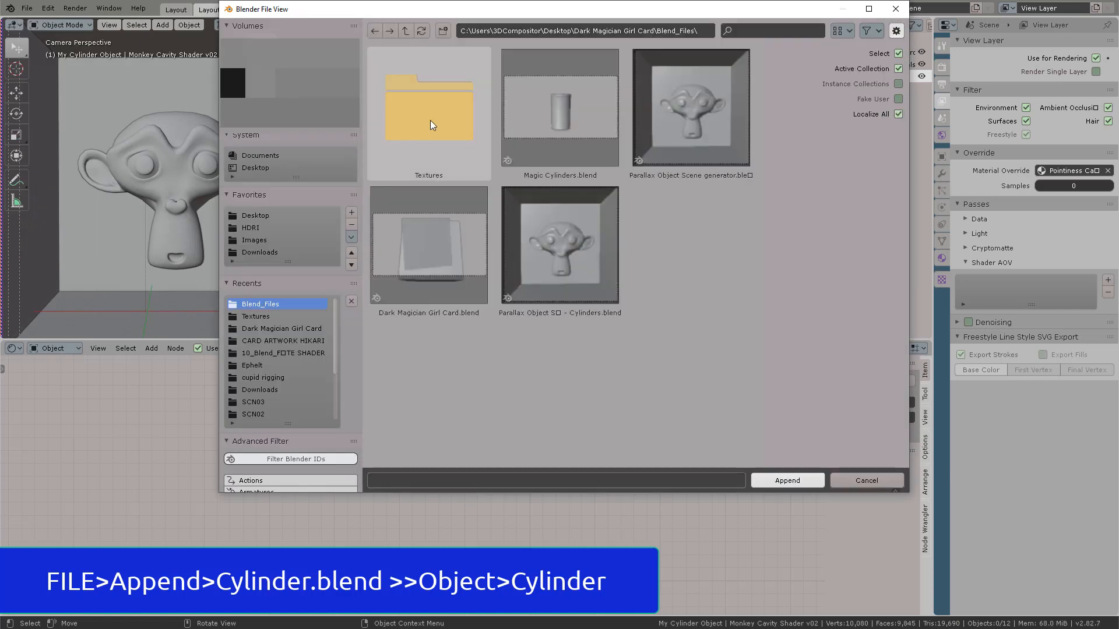
{"action": "left_click", "coordinate": [554, 124]}
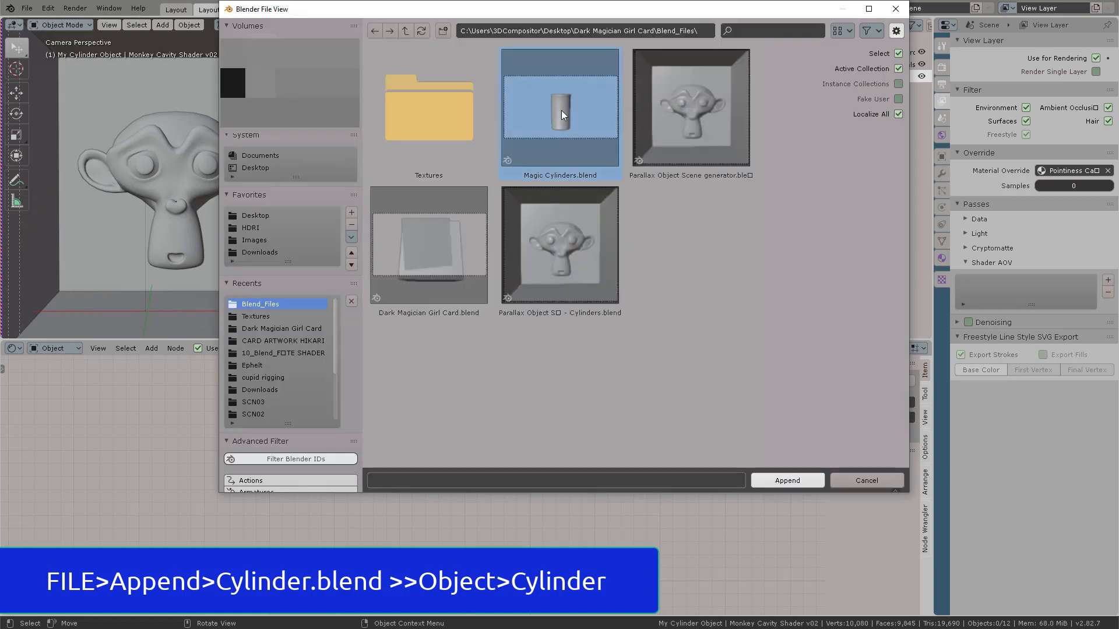
{"action": "double_click", "coordinate": [561, 110]}
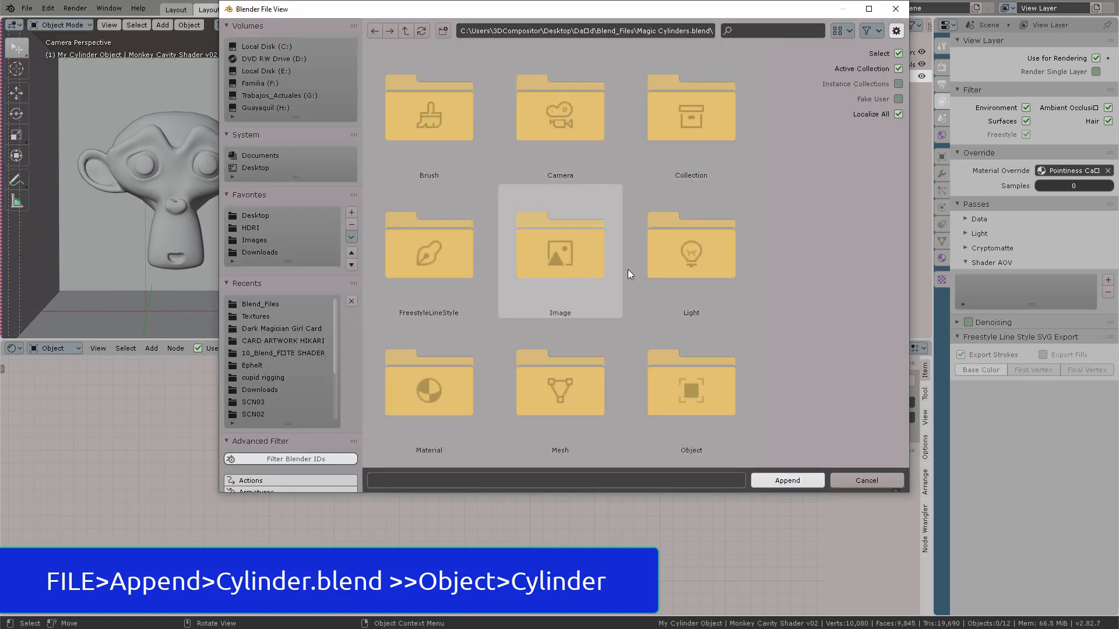
{"action": "left_click", "coordinate": [684, 264]}
{"action": "scroll", "coordinate": [684, 263], "scroll_direction": "down", "scroll_amount": 1}
{"action": "double_click", "coordinate": [685, 366]}
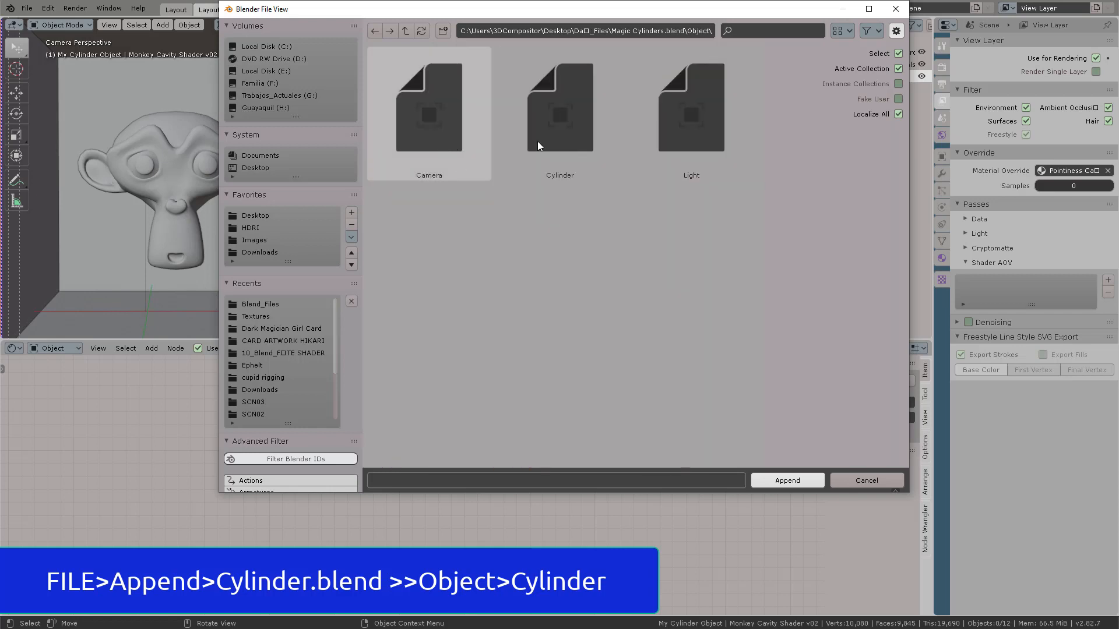
{"action": "left_click", "coordinate": [586, 100]}
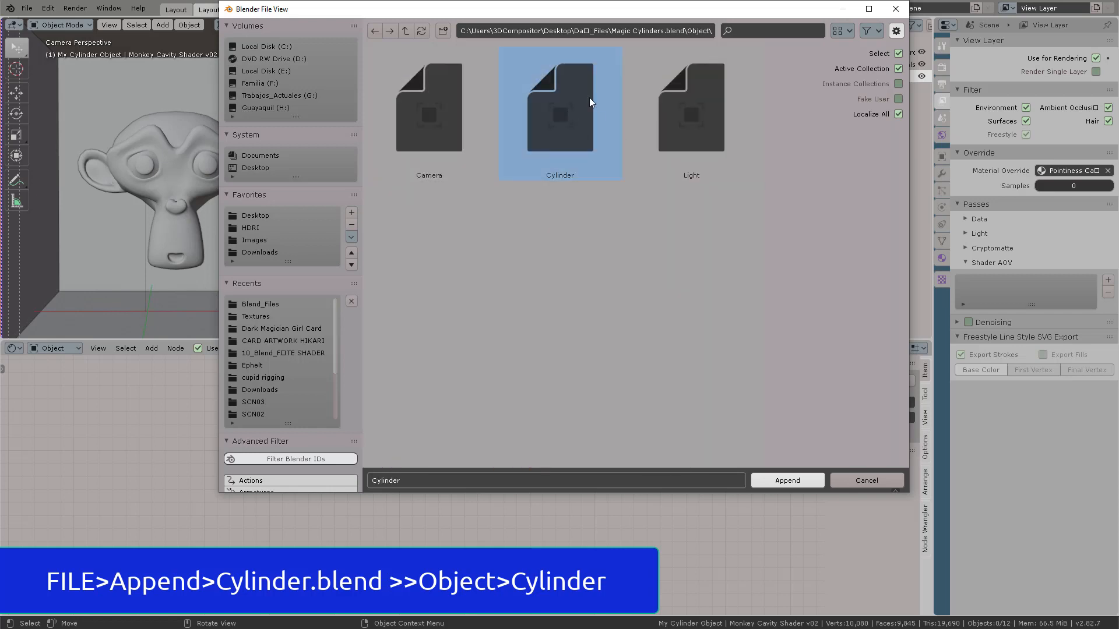
{"action": "left_click", "coordinate": [784, 480]}
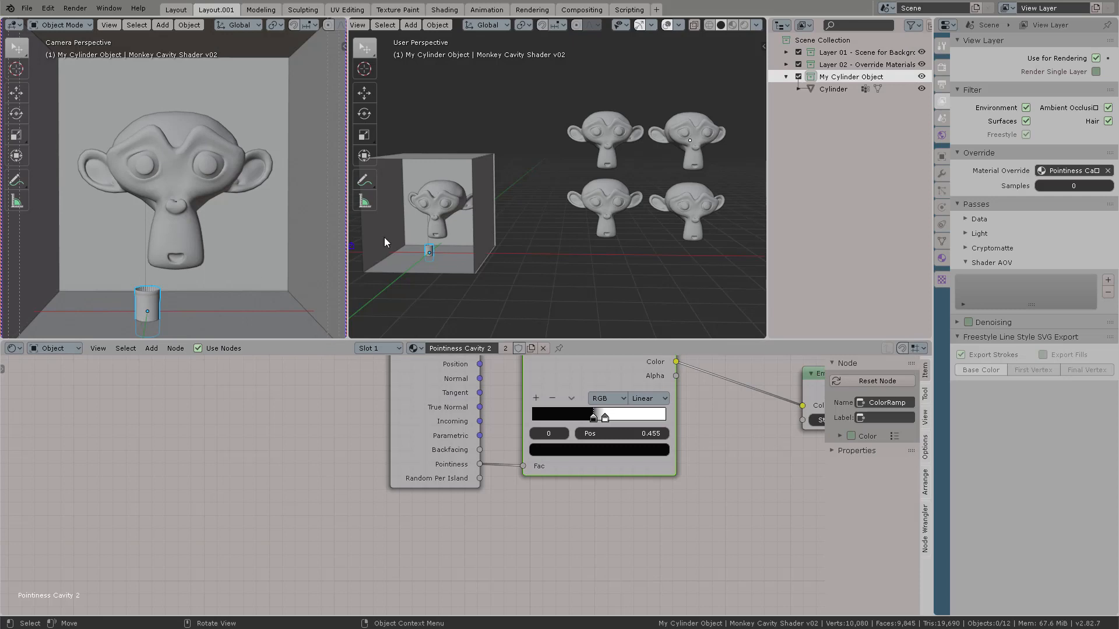
Move the appended cylinder up along the Z axis to the monkey head's eye level inside the box
{"action": "middle_click_drag", "start_coordinate": [520, 226], "coordinate": [568, 272], "text": "shift"}
{"action": "scroll", "coordinate": [621, 212], "scroll_direction": "up", "scroll_amount": 4}
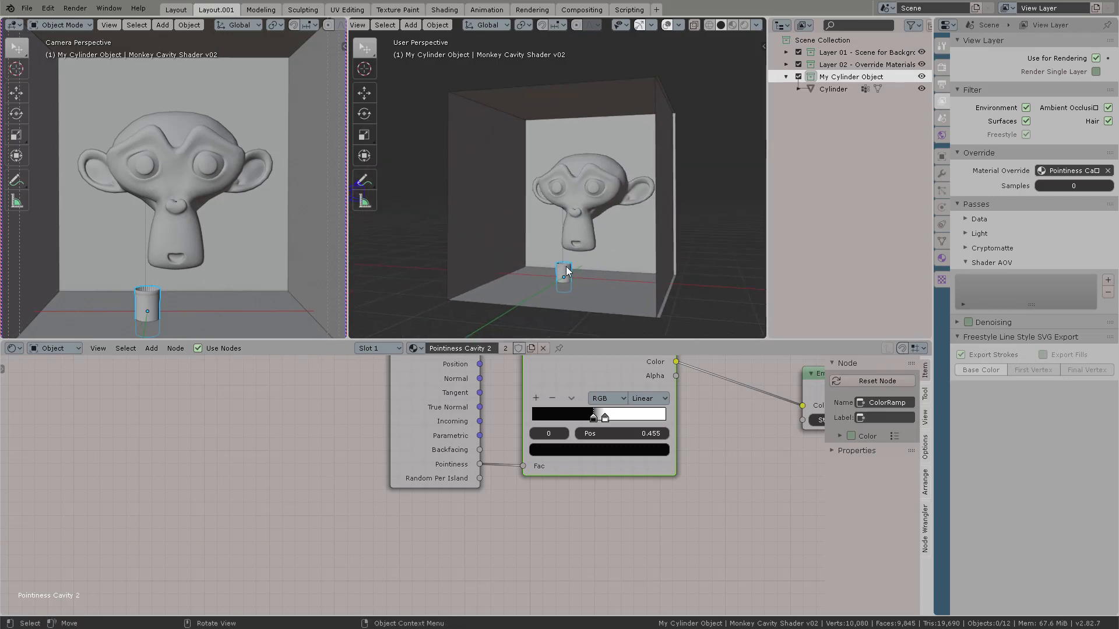
{"action": "key", "text": "shift+d"}
{"action": "key", "text": "z"}
{"action": "left_click", "coordinate": [574, 197]}
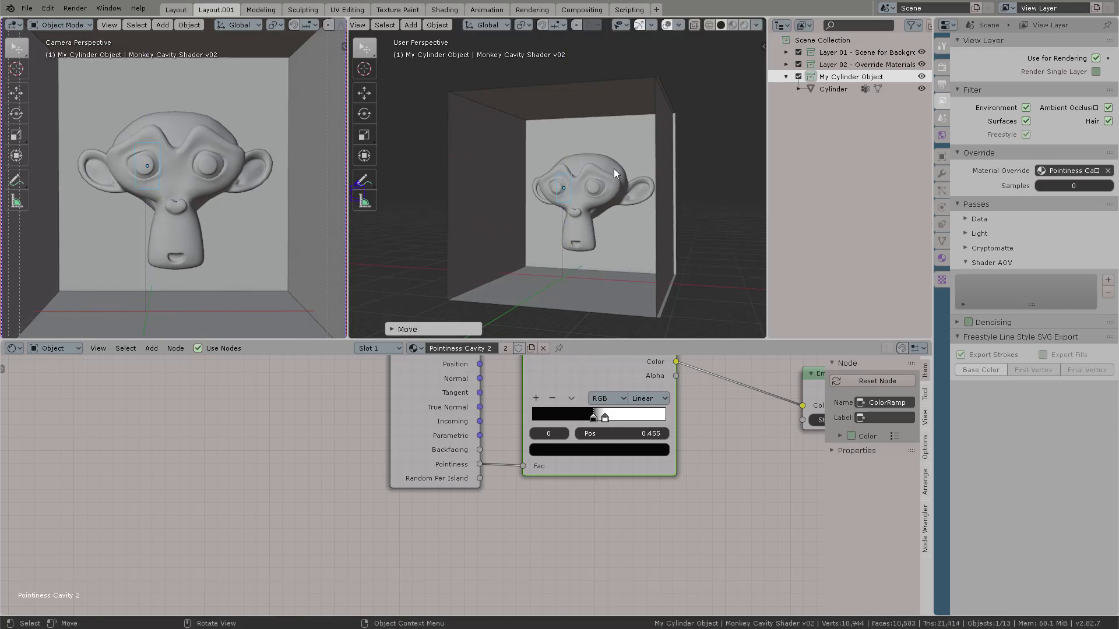
Select the monkey head in the box, toggle its visibility off and on, and show the selectable, viewport and render toggles in the Outliner
{"action": "left_click", "coordinate": [614, 169]}
{"action": "key", "text": "KP_Decimal"}
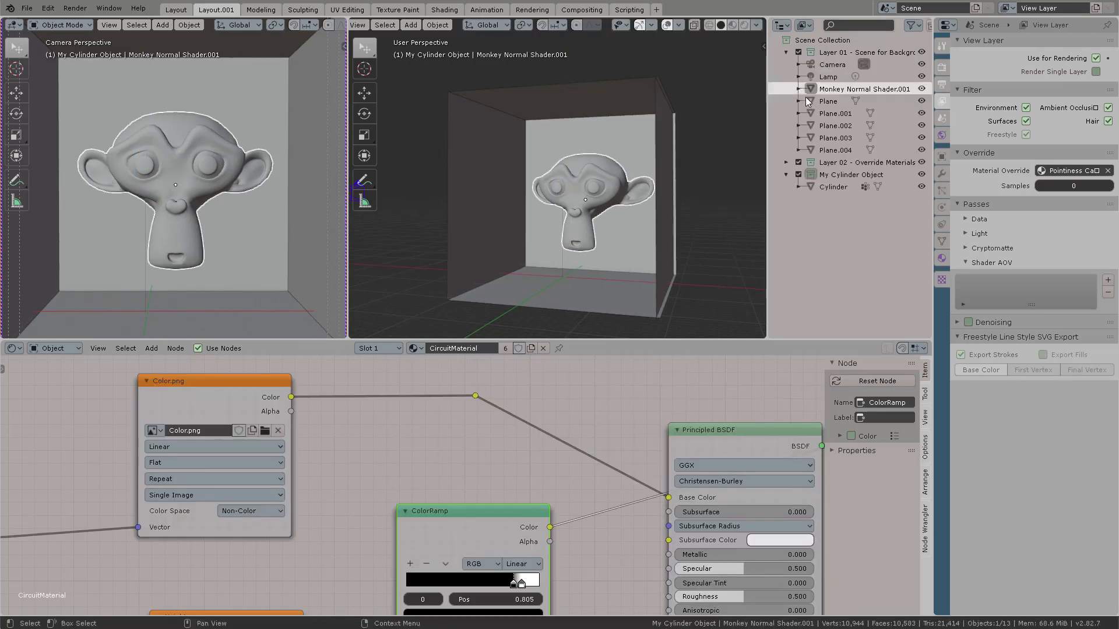
{"action": "left_click", "coordinate": [921, 89]}
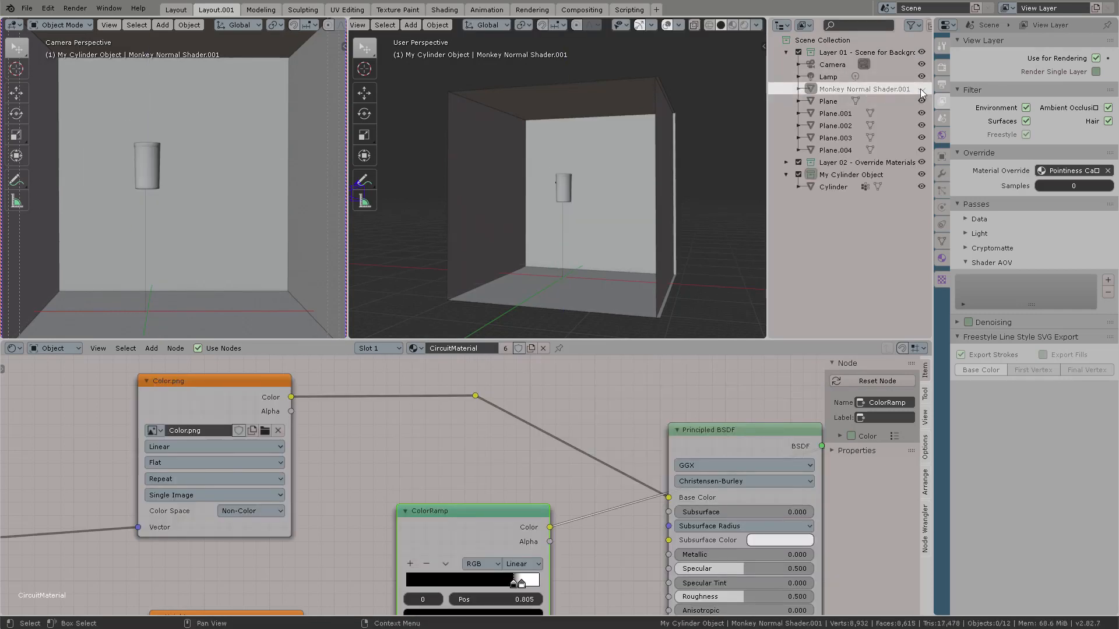
{"action": "left_click", "coordinate": [917, 89]}
{"action": "left_click", "coordinate": [904, 26]}
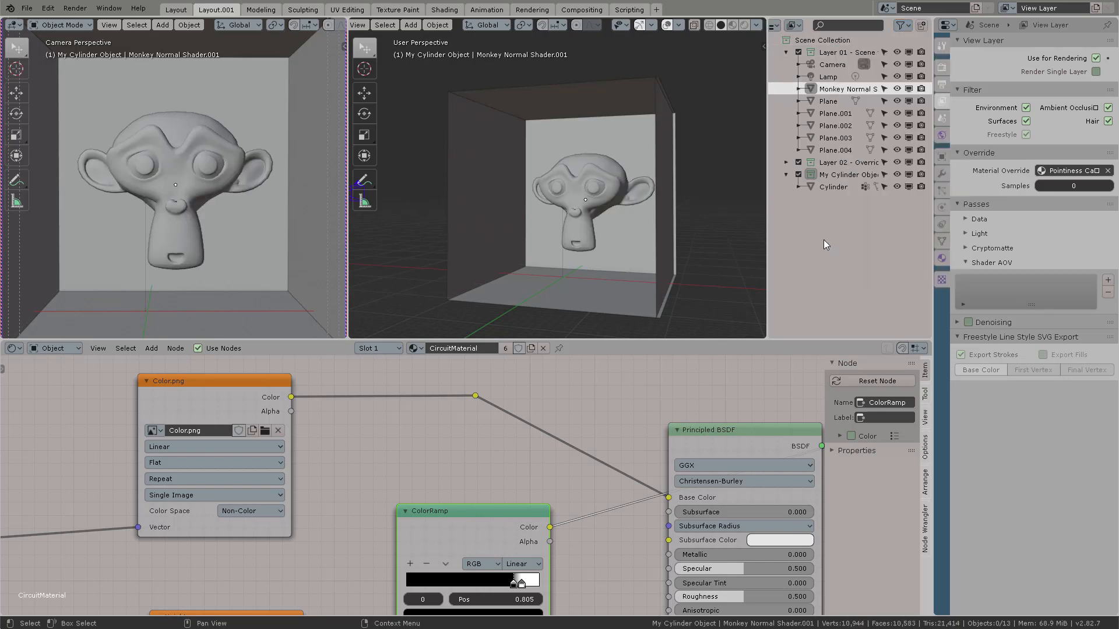
Hide the monkey head inside the box and scale up the appended cylinder
{"action": "left_click_drag", "start_coordinate": [765, 85], "coordinate": [754, 85]}
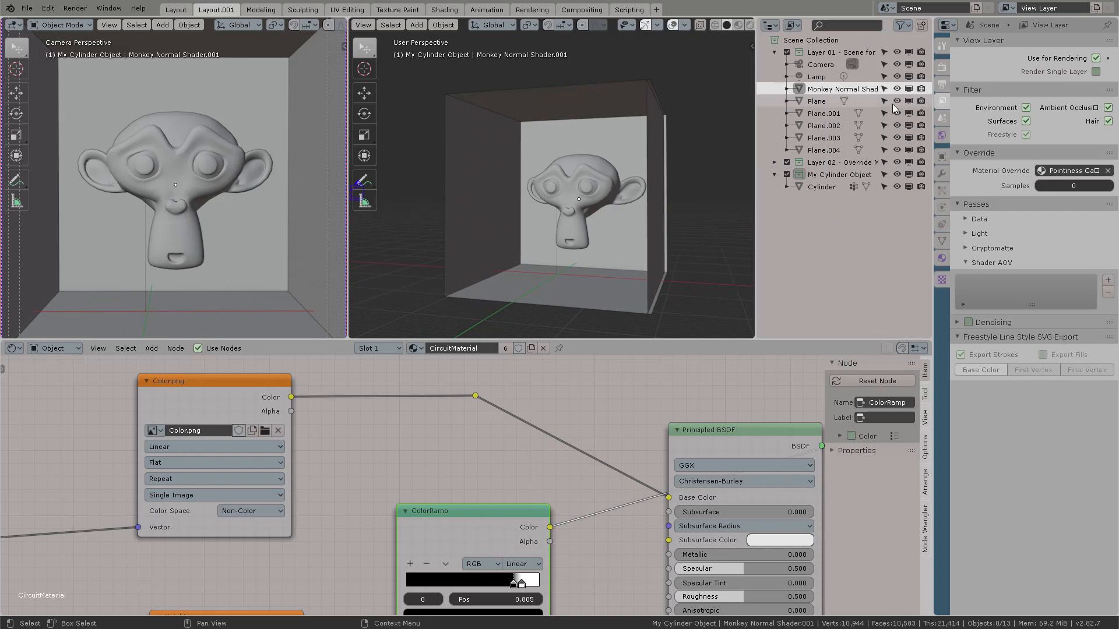
{"action": "left_click", "coordinate": [897, 89]}
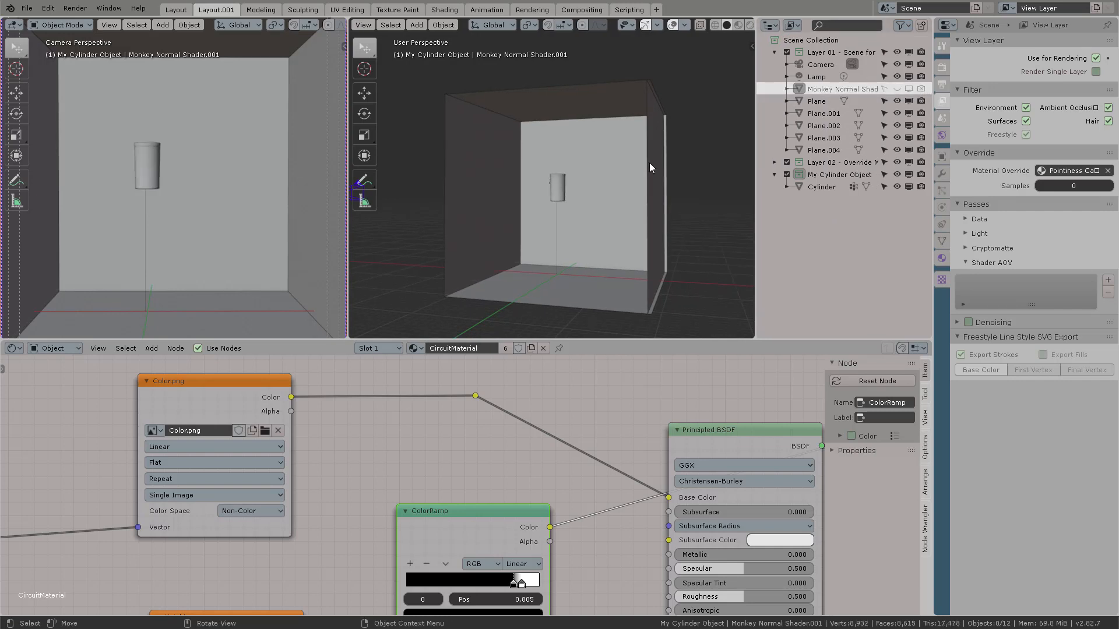
{"action": "left_click", "coordinate": [558, 187]}
{"action": "middle_click_drag", "start_coordinate": [626, 175], "coordinate": [621, 176]}
{"action": "key", "text": "s"}
{"action": "left_click", "coordinate": [609, 190]}
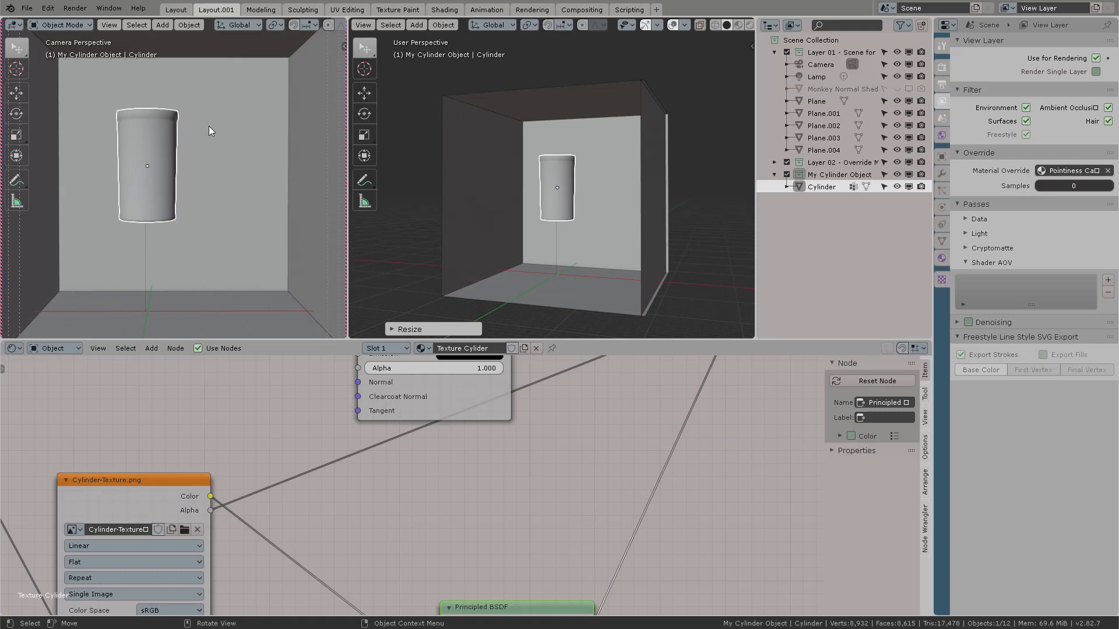
Rotate the cylinder about the X axis so its open end faces the camera, and set the transform orientation to Local
{"action": "key", "text": "t"}
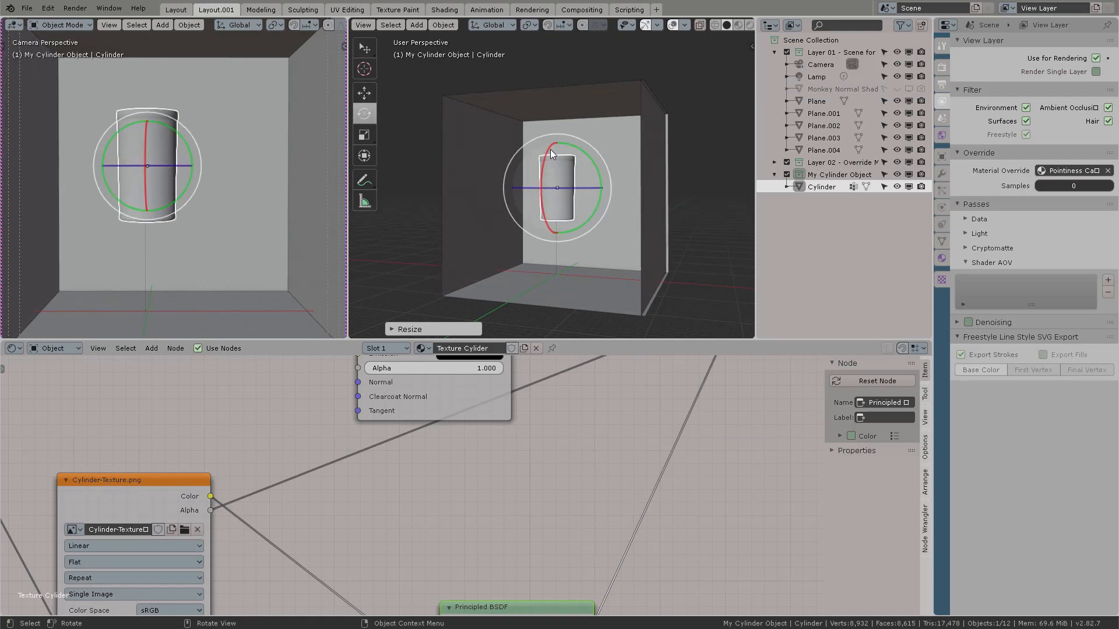
{"action": "left_click_drag", "start_coordinate": [550, 149], "coordinate": [578, 188]}
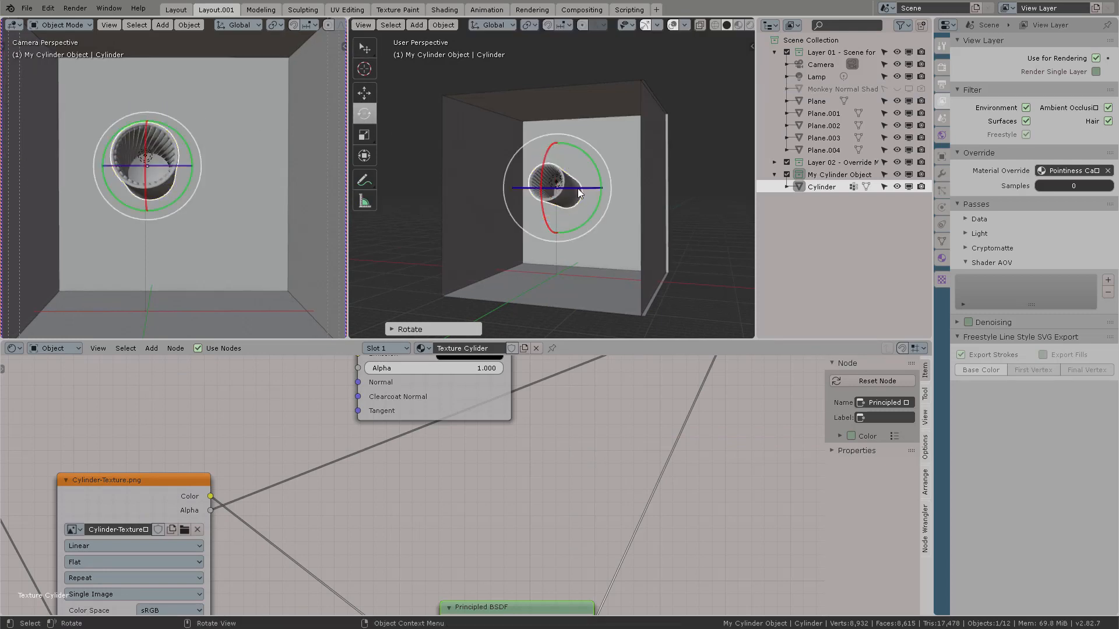
{"action": "left_click", "coordinate": [499, 26]}
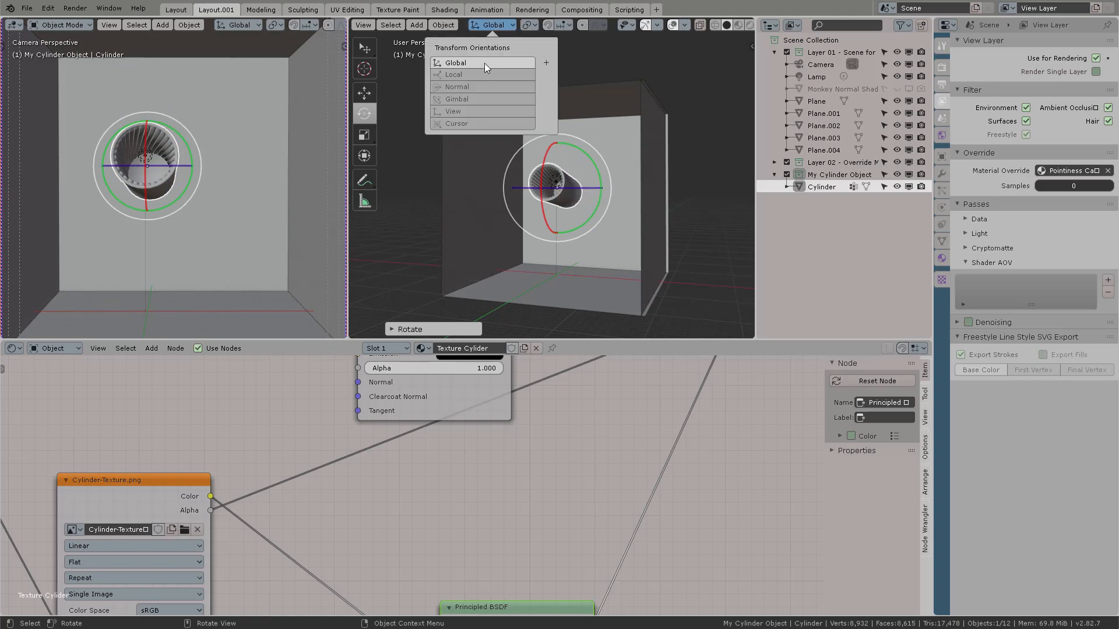
{"action": "left_click", "coordinate": [471, 73]}
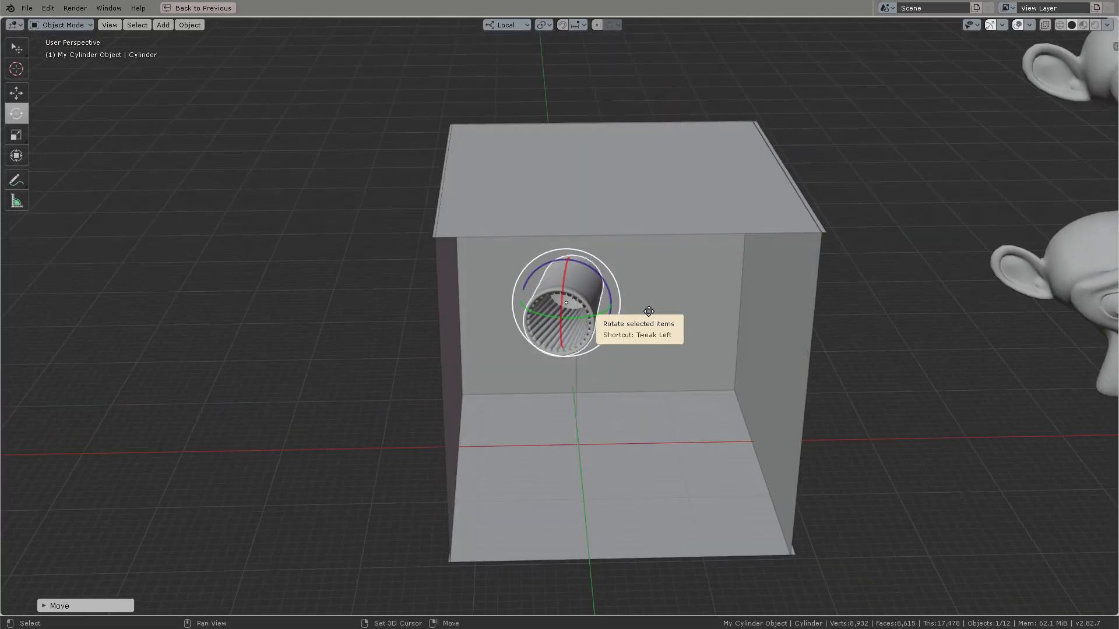
Duplicate the cylinder, place the copy beside the original inside the box, and rotate the copy about its local axis
{"action": "key", "text": "shift+d"}
{"action": "left_click", "coordinate": [691, 313]}
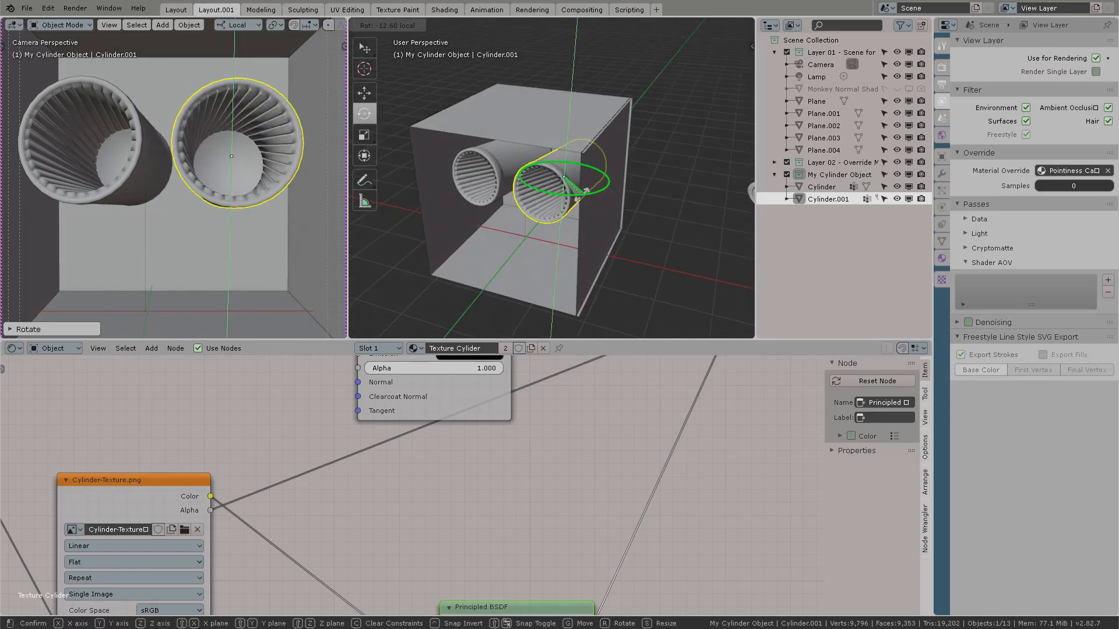
{"action": "left_click", "coordinate": [531, 194]}
Tilt both cylinders together around the global X axis, using Median Point as the pivot, and scale the pair
{"action": "left_click", "coordinate": [168, 166], "text": "shift"}
{"action": "left_click", "coordinate": [623, 25]}
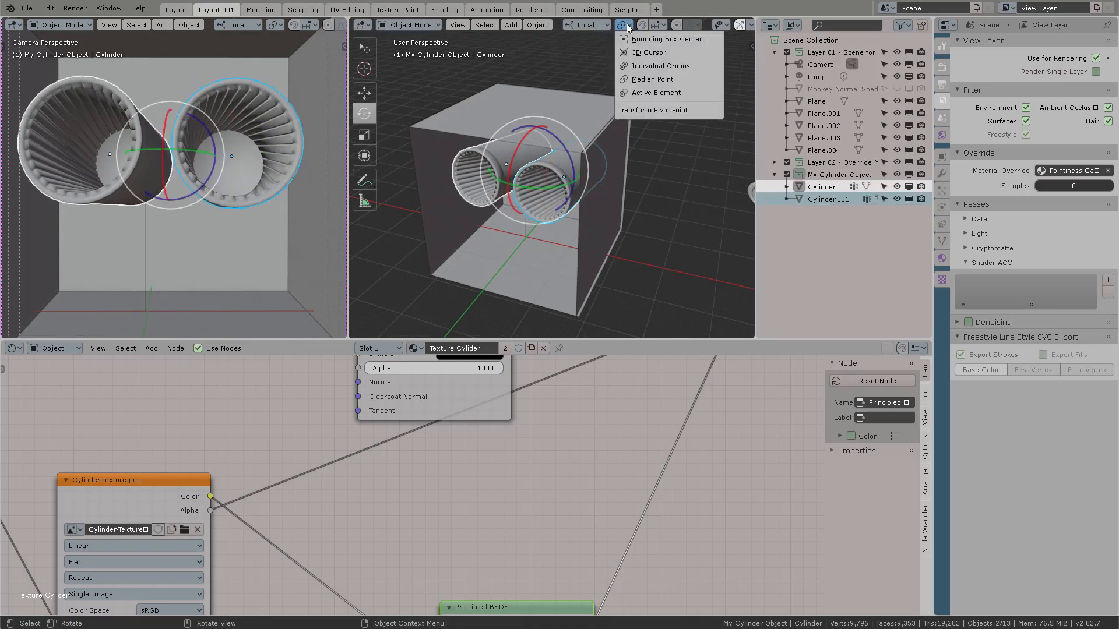
{"action": "left_click", "coordinate": [670, 80]}
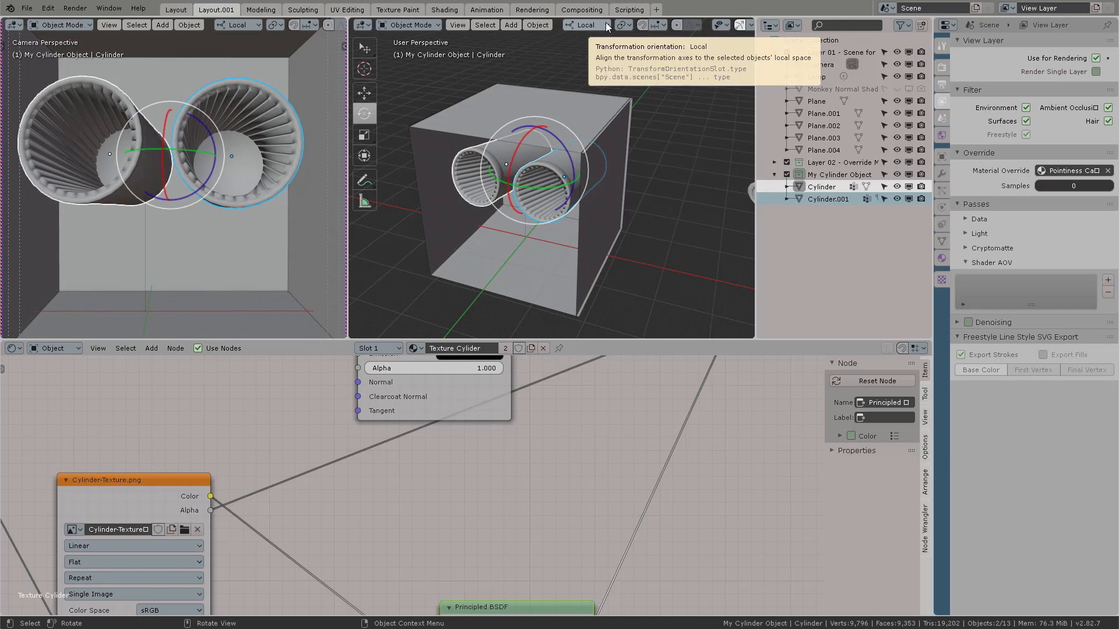
{"action": "left_click", "coordinate": [606, 28]}
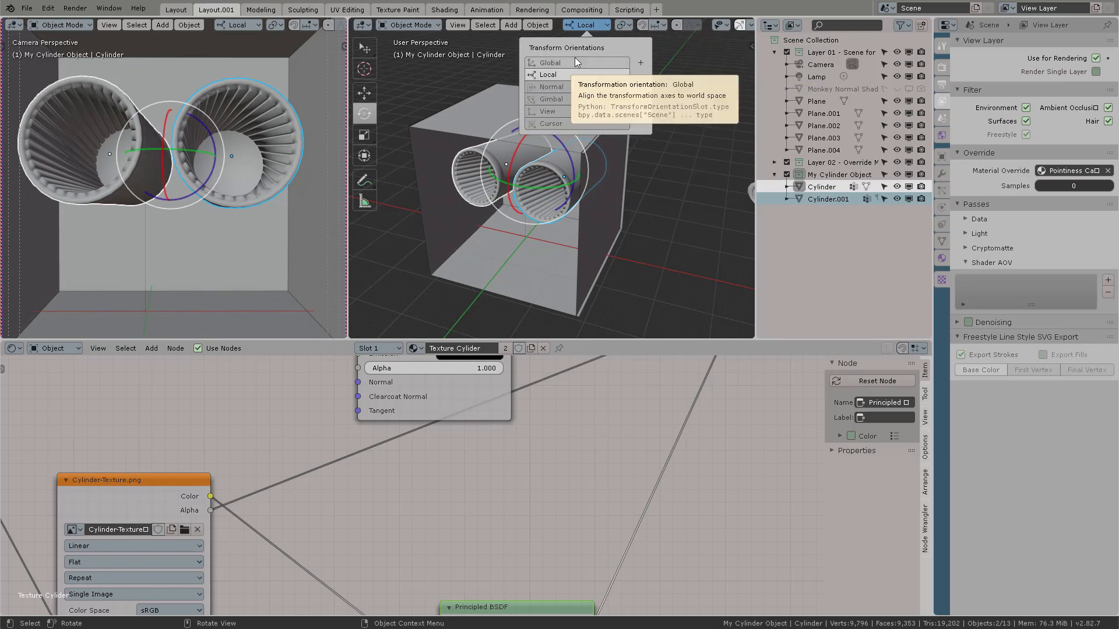
{"action": "left_click", "coordinate": [573, 64]}
{"action": "left_click_drag", "start_coordinate": [542, 191], "coordinate": [524, 148]}
{"action": "key", "text": "s"}
{"action": "left_click", "coordinate": [559, 171]}
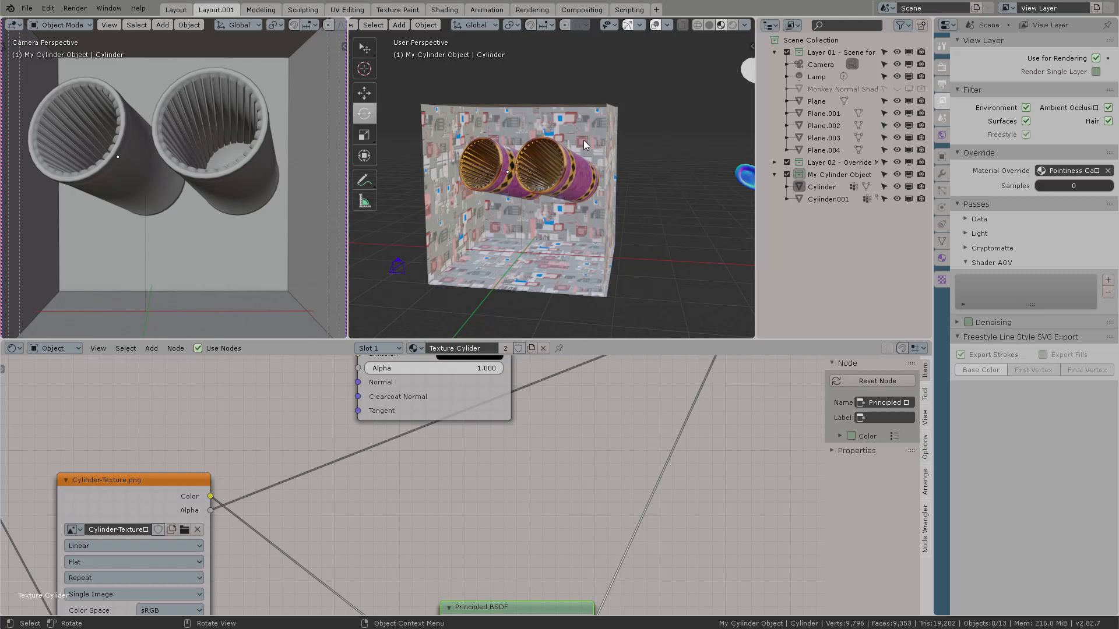
Remove both material slots, Texture Cylider and Internal Cylinders, from the original cylinder and from its duplicate
{"action": "left_click", "coordinate": [709, 25]}
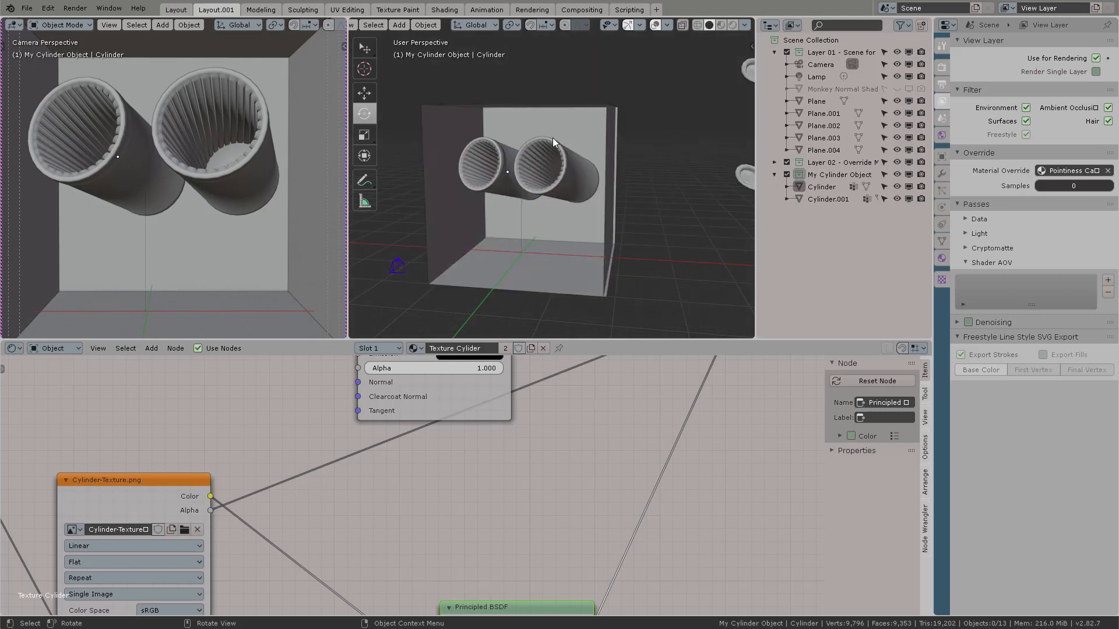
{"action": "left_click", "coordinate": [585, 178]}
{"action": "left_click", "coordinate": [942, 258]}
{"action": "left_click", "coordinate": [1109, 57]}
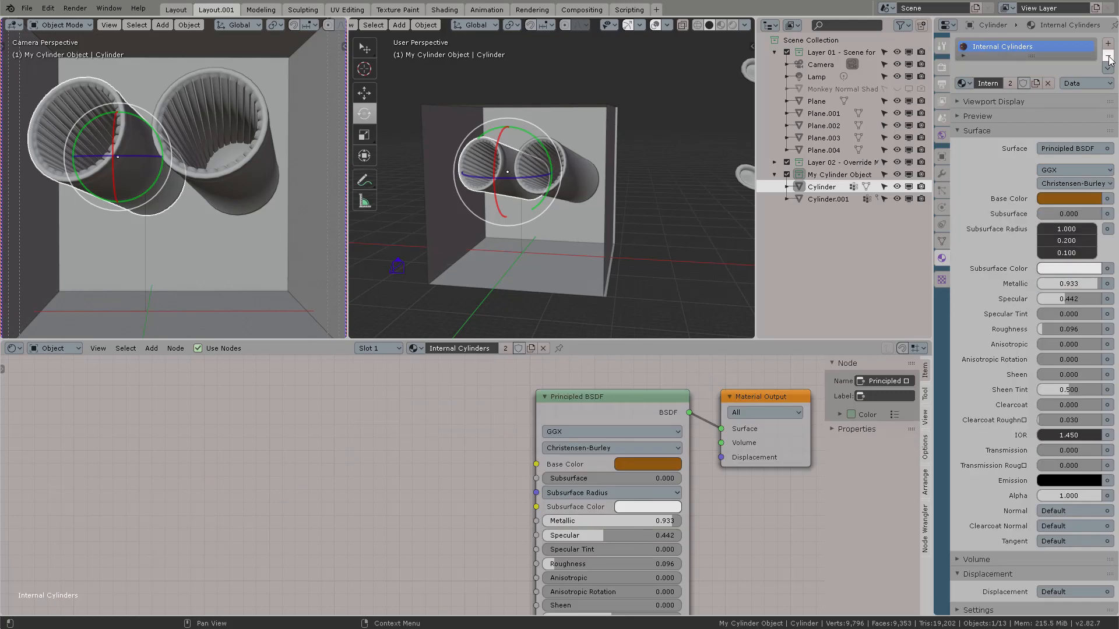
{"action": "left_click", "coordinate": [1108, 57]}
{"action": "left_click", "coordinate": [721, 25]}
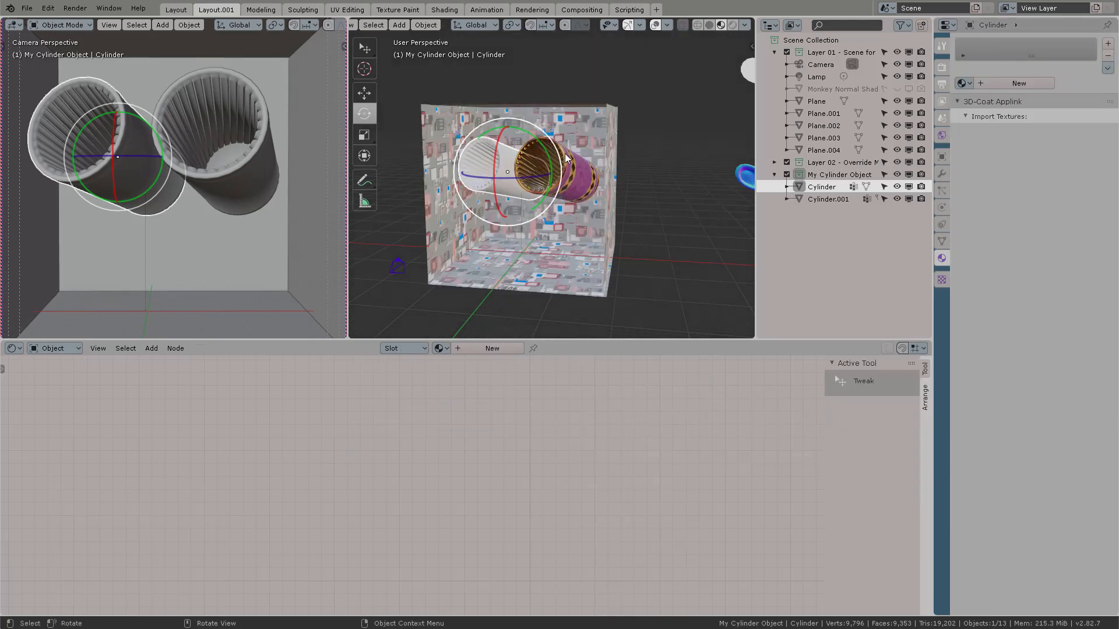
{"action": "left_click", "coordinate": [582, 147]}
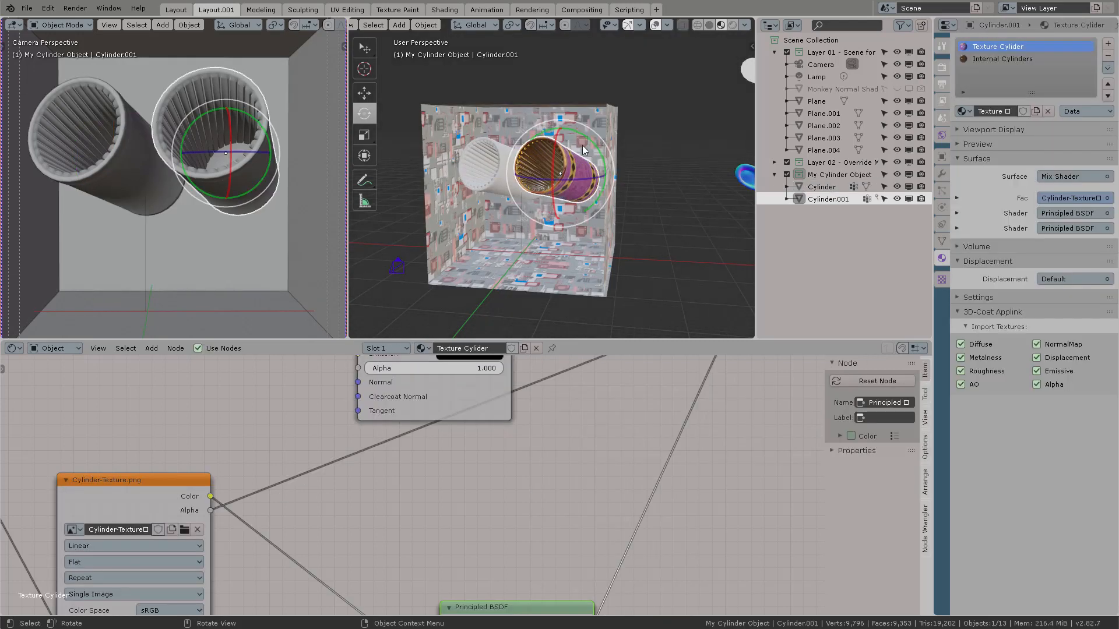
{"action": "left_click", "coordinate": [1109, 57]}
{"action": "left_click", "coordinate": [1109, 57]}
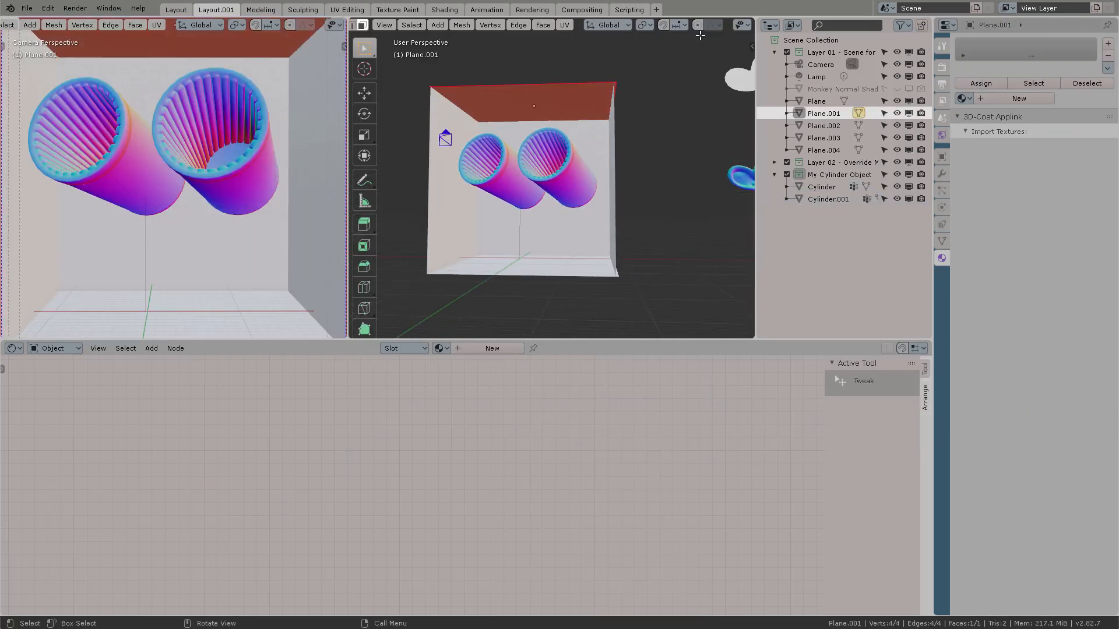
Display the per-face vertex normals of the box's ceiling plane at a size of 1.02
{"action": "scroll", "coordinate": [701, 28], "scroll_direction": "down", "scroll_amount": 5}
{"action": "left_click", "coordinate": [666, 24]}
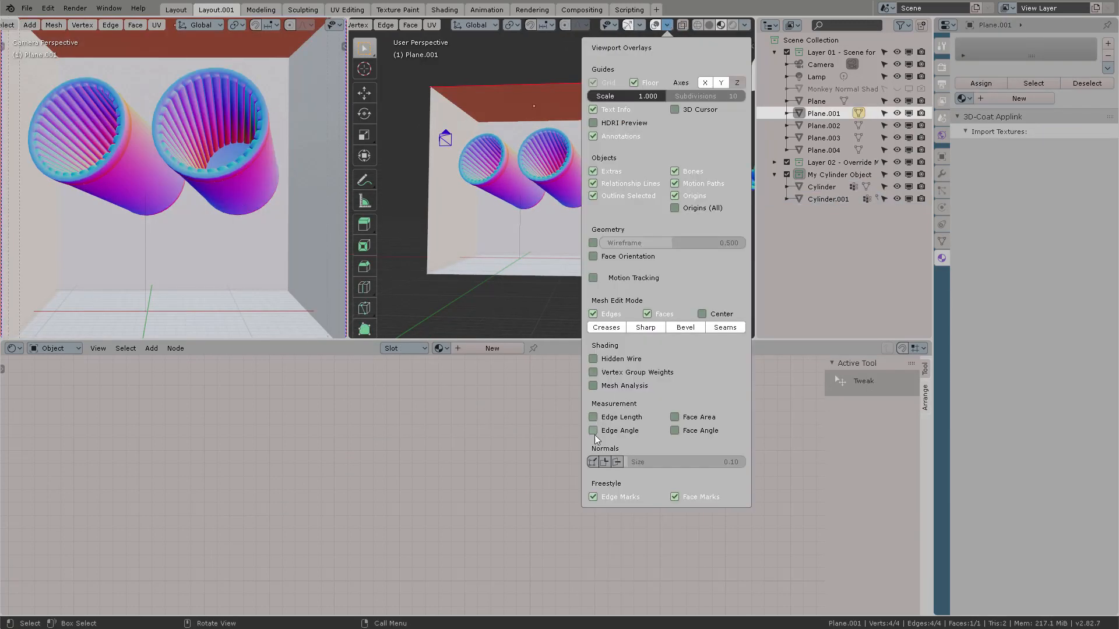
{"action": "left_click", "coordinate": [606, 462]}
{"action": "left_click_drag", "start_coordinate": [628, 463], "coordinate": [685, 463]}
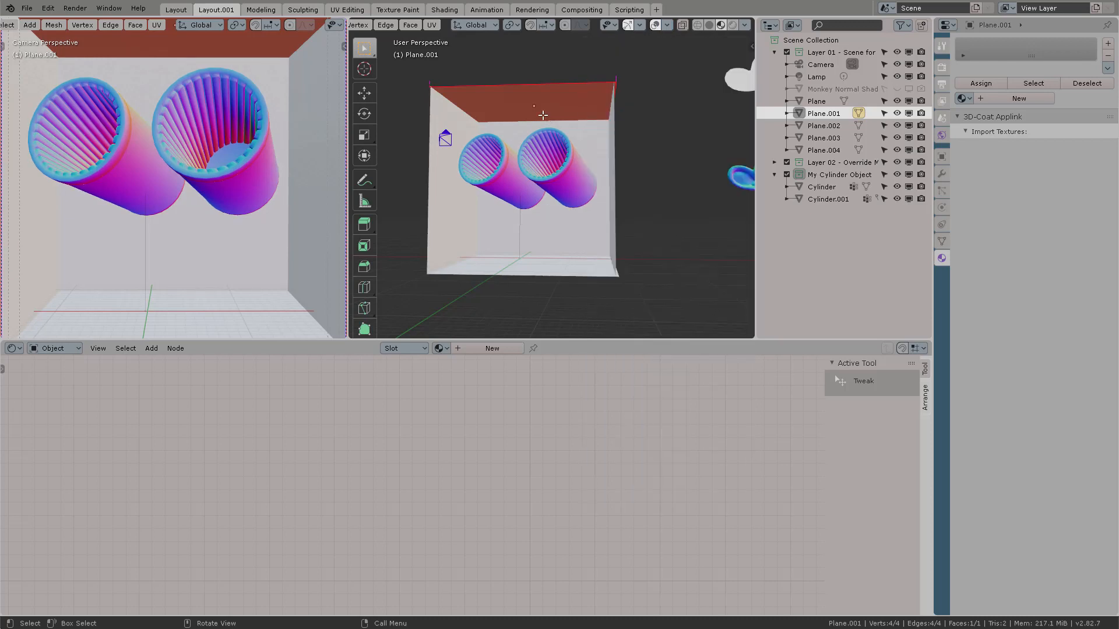
Reorient the normals of the box's ceiling plane
{"action": "mouse_move", "coordinate": [611, 107]}
{"action": "middle_mouse_down"}
{"action": "mouse_move", "coordinate": [623, 146]}
{"action": "mouse_move", "coordinate": [623, 98]}
{"action": "mouse_move", "coordinate": [607, 72]}
{"action": "mouse_move", "coordinate": [619, 113]}
{"action": "middle_mouse_up"}
{"action": "scroll", "coordinate": [622, 146], "scroll_direction": "up", "scroll_amount": 3}
{"action": "key", "text": "alt+n"}
{"action": "left_click", "coordinate": [624, 99]}
{"action": "scroll", "coordinate": [618, 113], "scroll_direction": "up", "scroll_amount": 1}
Turn off the normals display, return the ceiling plane to Object Mode and deselect everything
{"action": "left_click", "coordinate": [667, 26]}
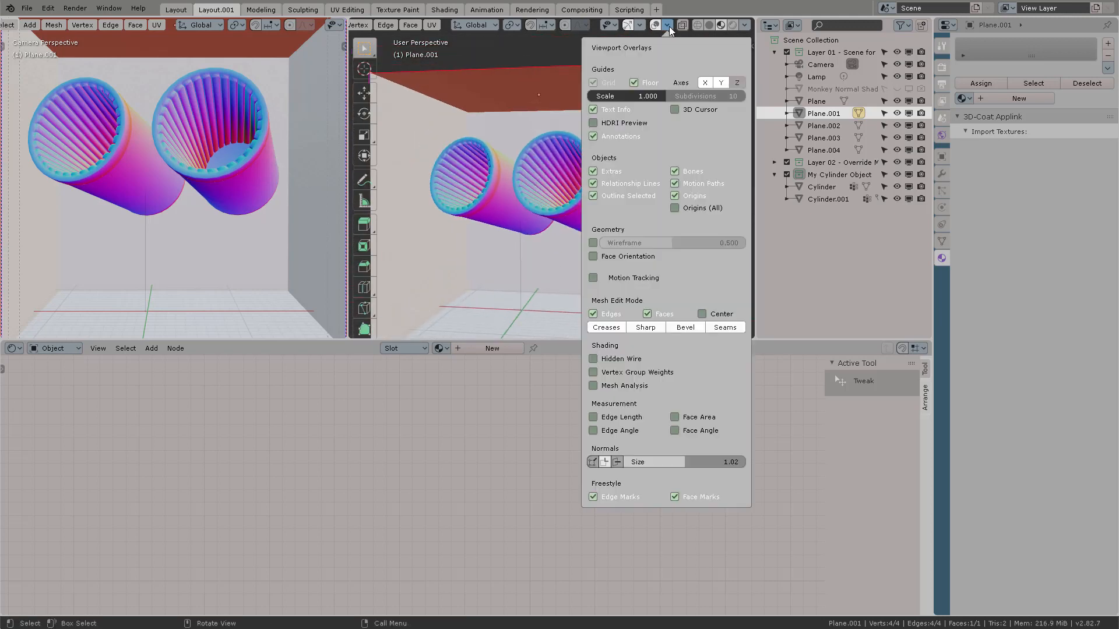
{"action": "left_click", "coordinate": [605, 461]}
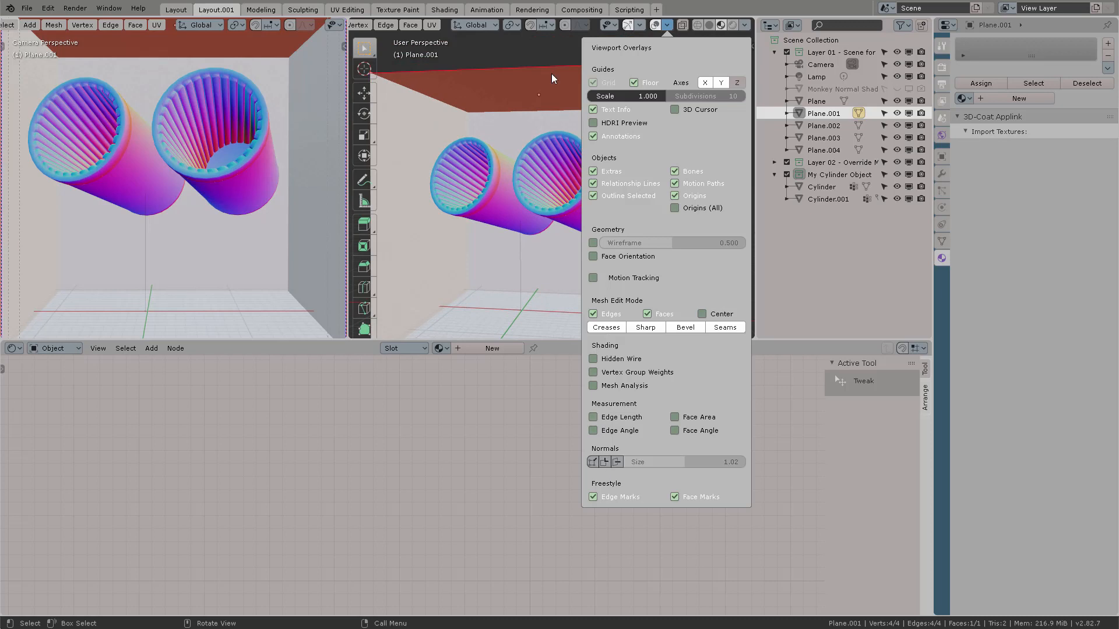
{"action": "left_click", "coordinate": [555, 49]}
{"action": "scroll", "coordinate": [587, 176], "scroll_direction": "down", "scroll_amount": 1}
{"action": "key", "text": "ctrl+Tab"}
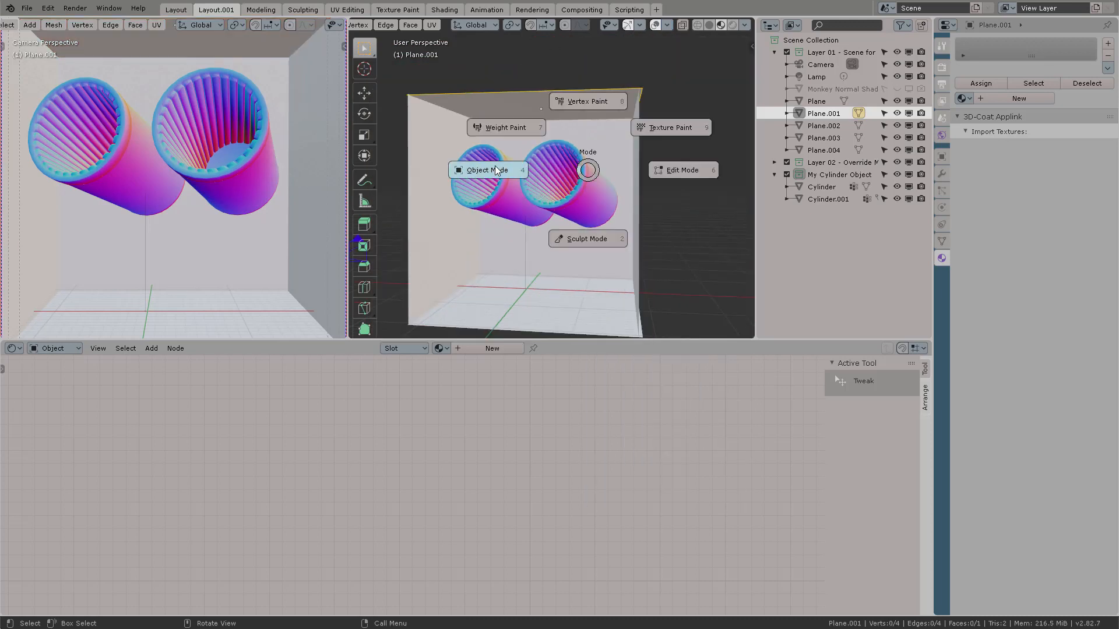
{"action": "left_click", "coordinate": [498, 170]}
{"action": "key", "text": "alt+a"}
{"action": "middle_click_drag", "start_coordinate": [592, 180], "coordinate": [626, 162], "text": "shift"}
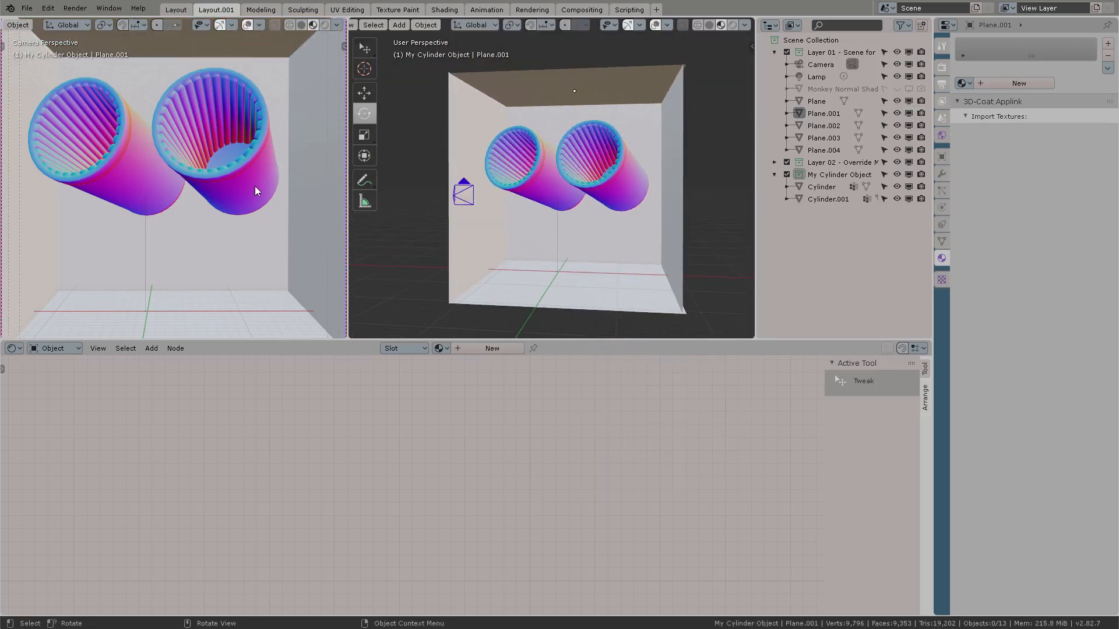
Switch the camera view to rendered shading and bring up the View Layer properties, widening the properties area
{"action": "left_click", "coordinate": [324, 24]}
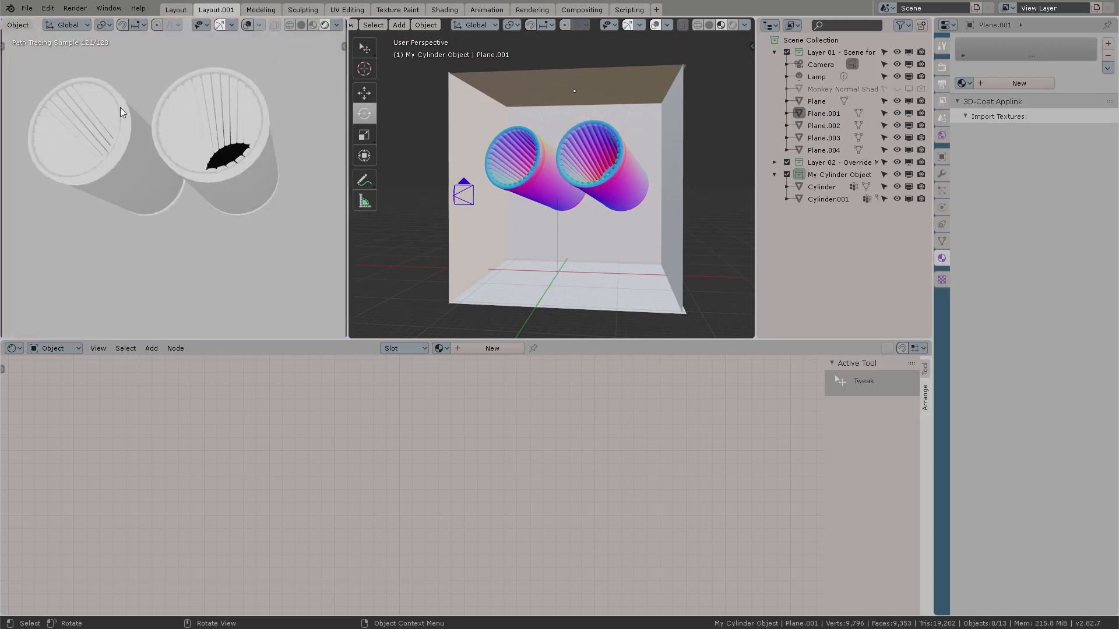
{"action": "left_click", "coordinate": [942, 85]}
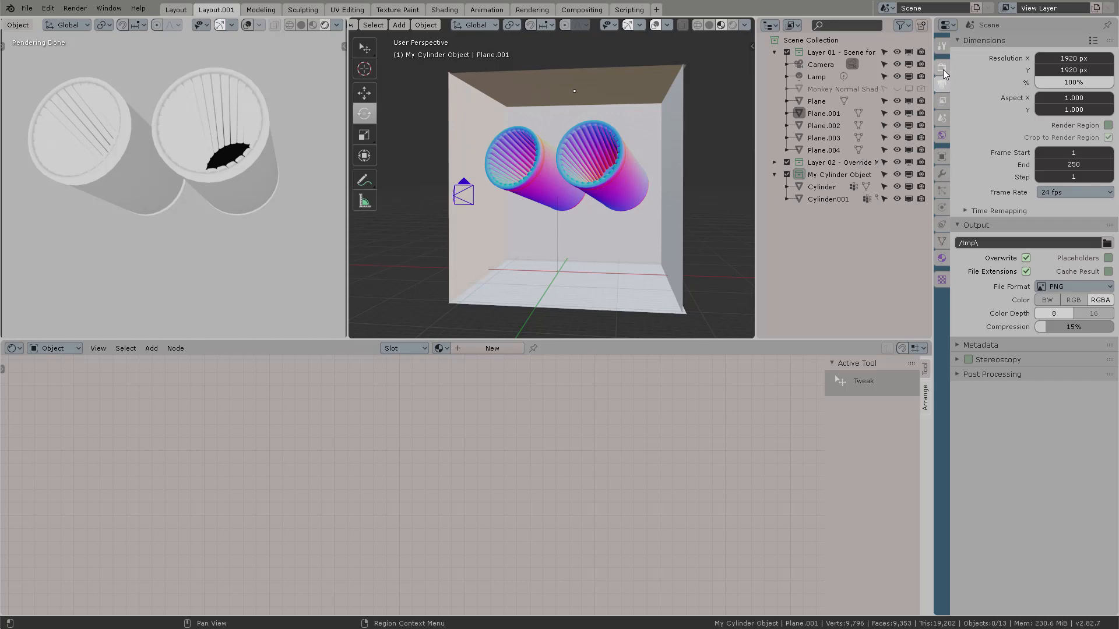
{"action": "left_click", "coordinate": [942, 101]}
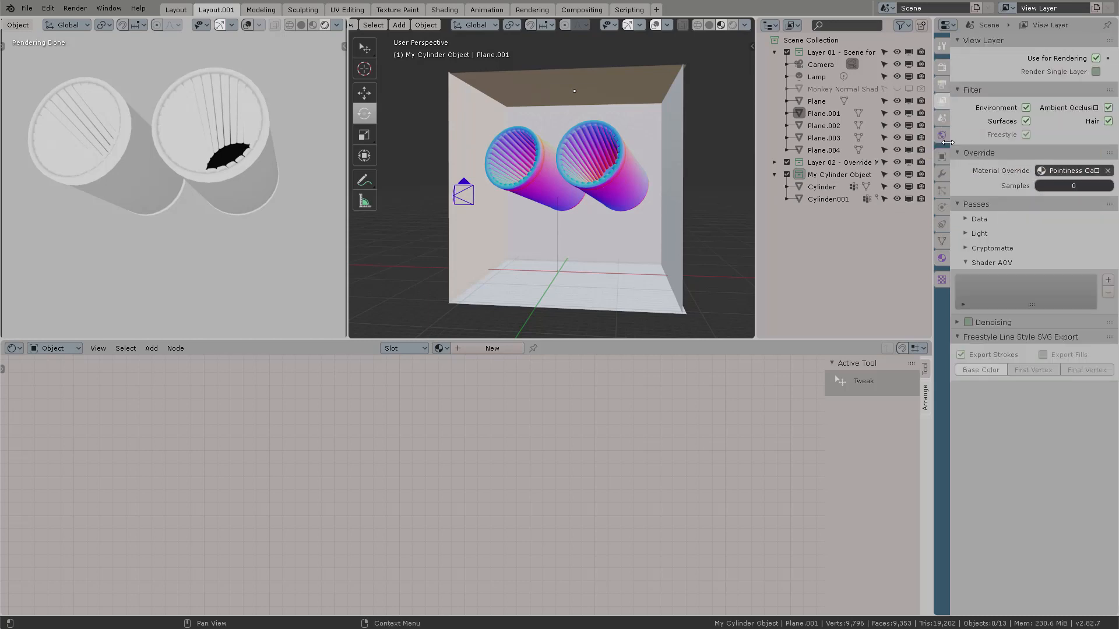
{"action": "left_click_drag", "start_coordinate": [933, 143], "coordinate": [905, 135]}
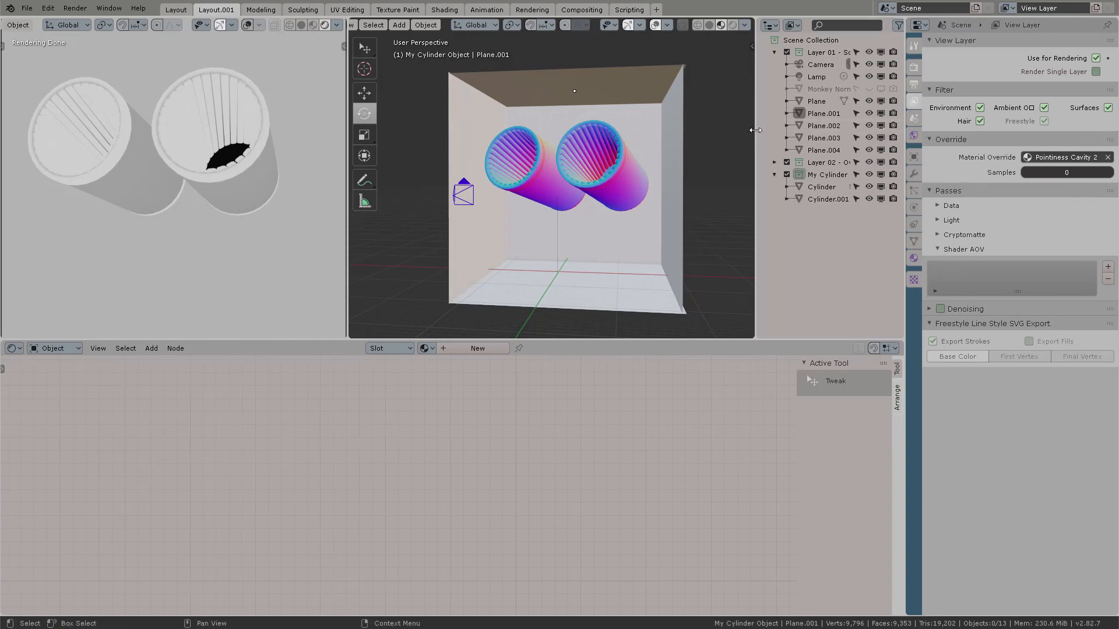
{"action": "left_click_drag", "start_coordinate": [755, 130], "coordinate": [699, 132]}
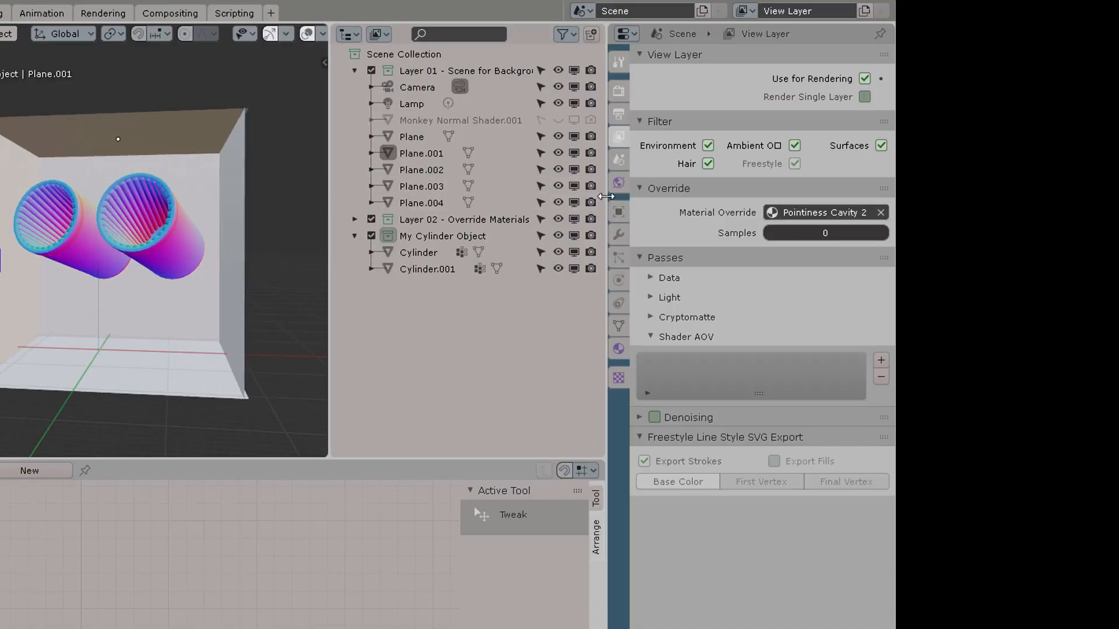
{"action": "left_click_drag", "start_coordinate": [606, 203], "coordinate": [552, 204]}
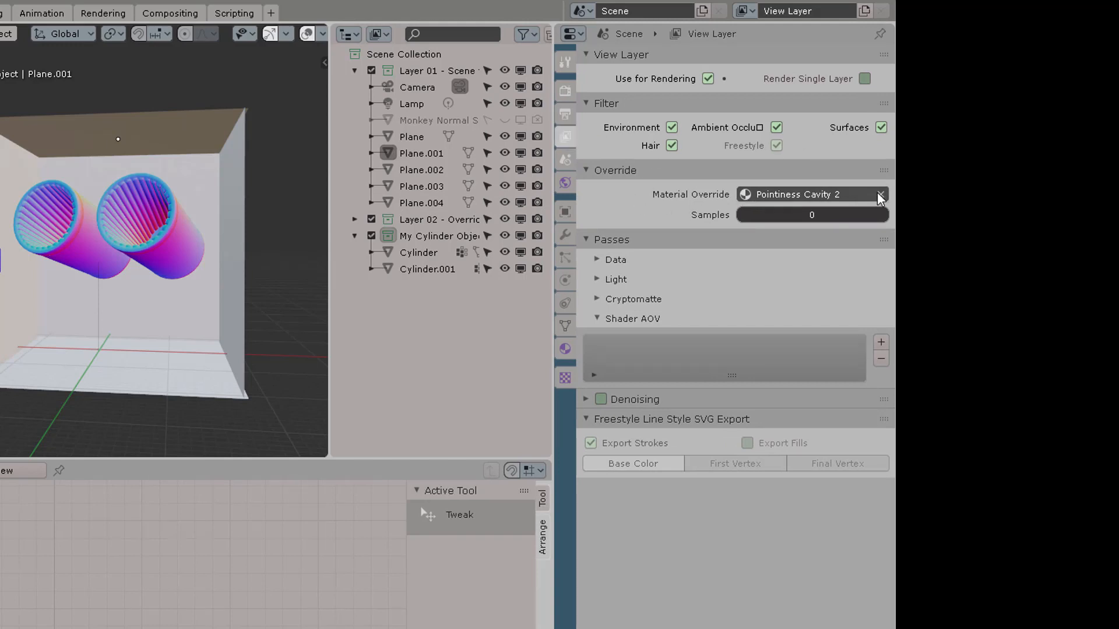
Set the view layer's material override to Normals Matcap general for the camera view render
{"action": "left_click", "coordinate": [844, 196]}
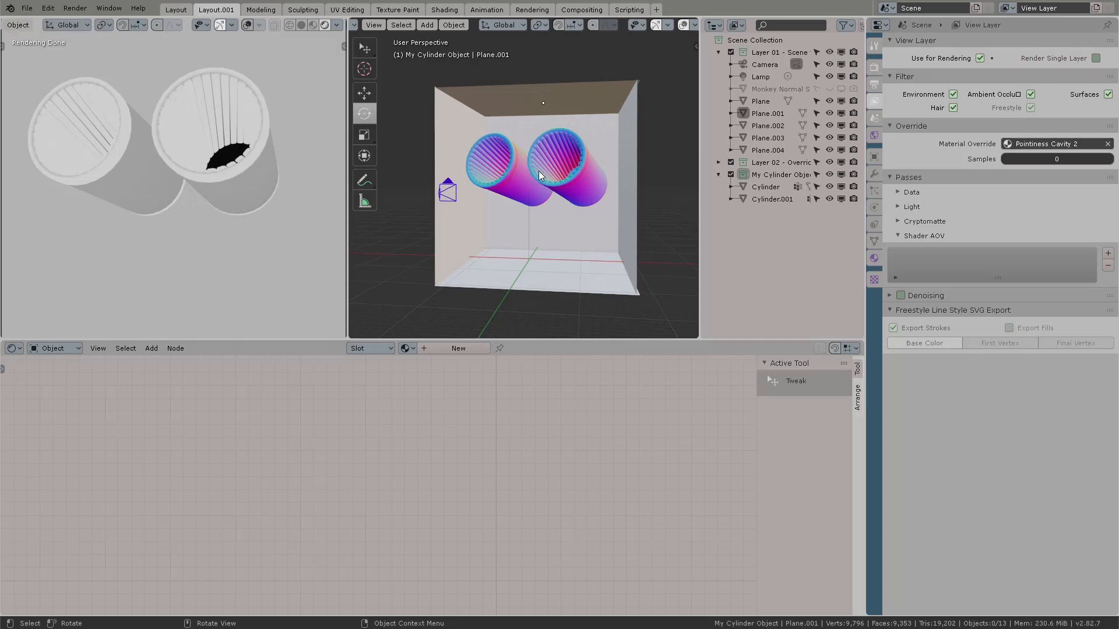
{"action": "left_click", "coordinate": [571, 170]}
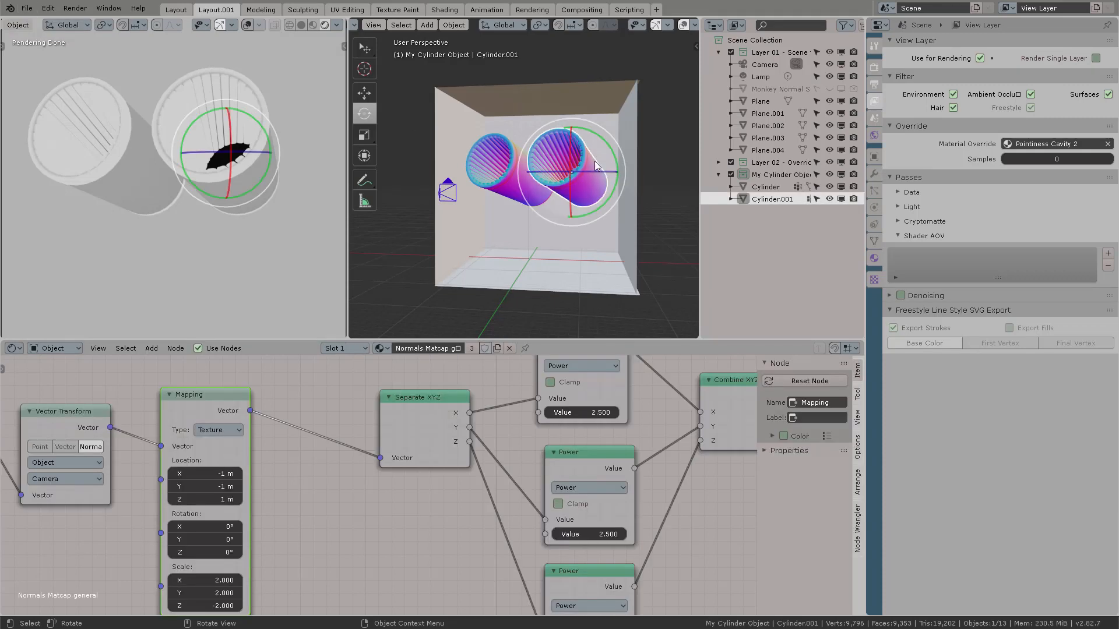
{"action": "key", "text": "alt+a"}
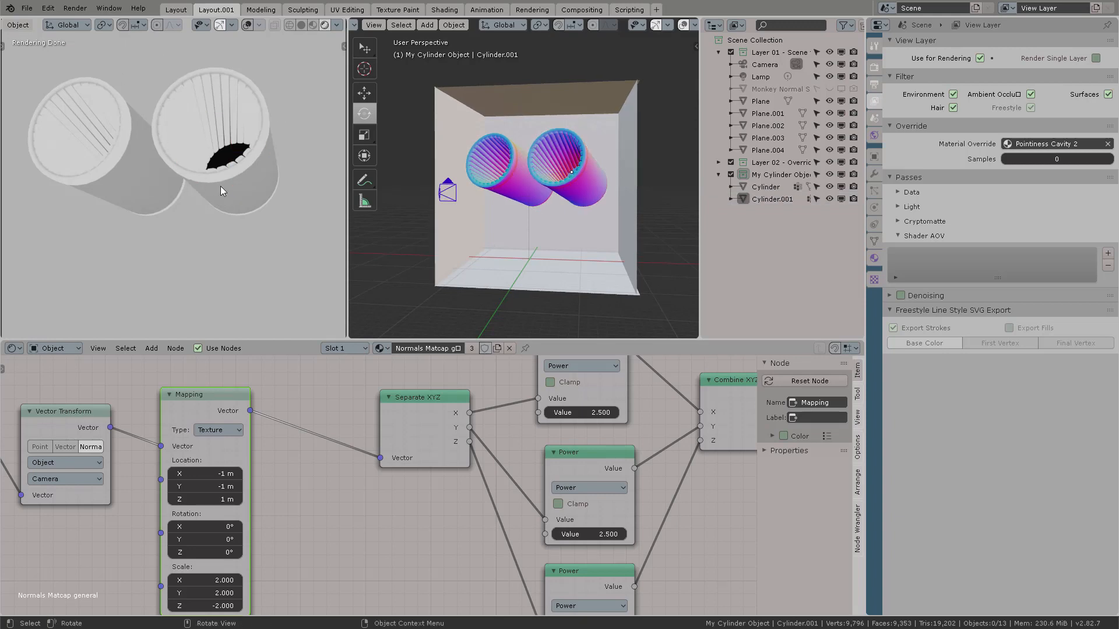
{"action": "key", "text": "KP_0"}
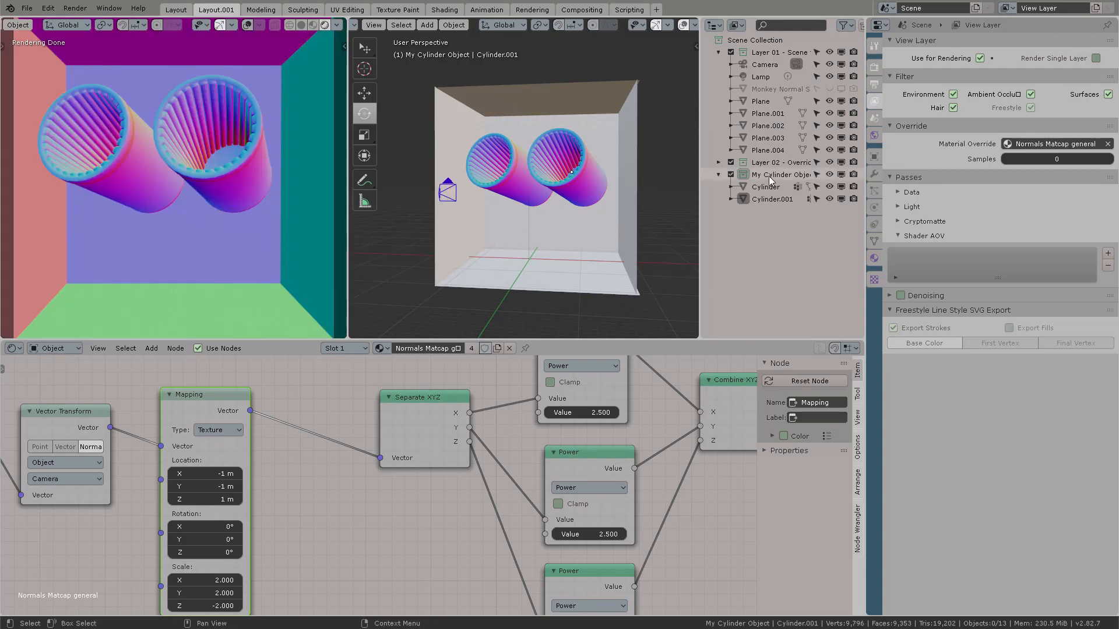
Set the camera's focal length to 52 mm and move the camera farther back from the box
{"action": "left_click", "coordinate": [764, 64]}
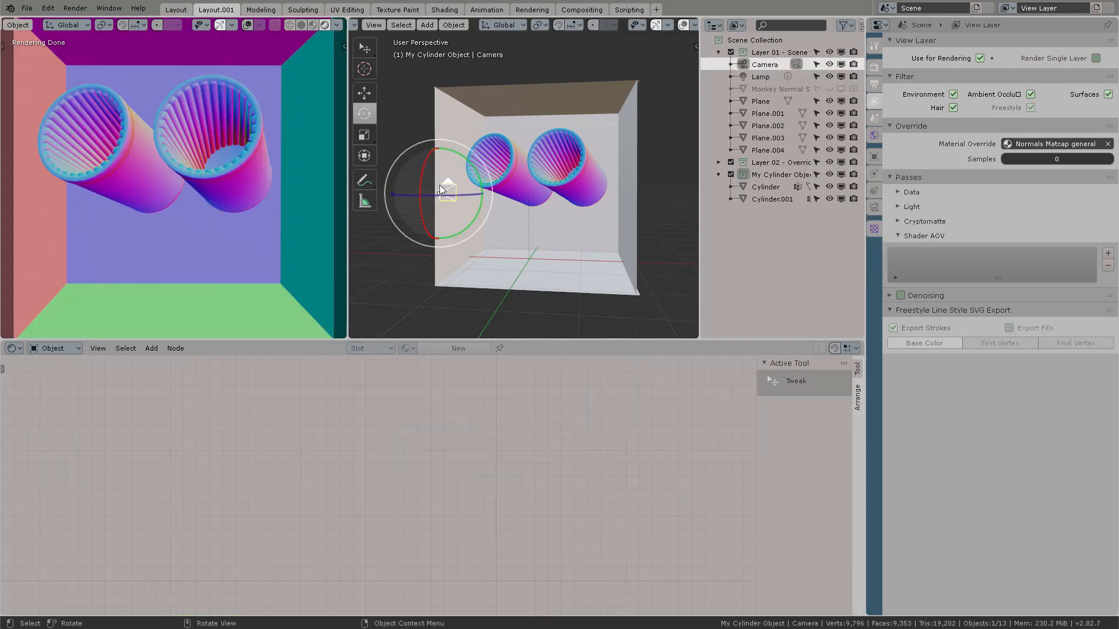
{"action": "left_click", "coordinate": [874, 207]}
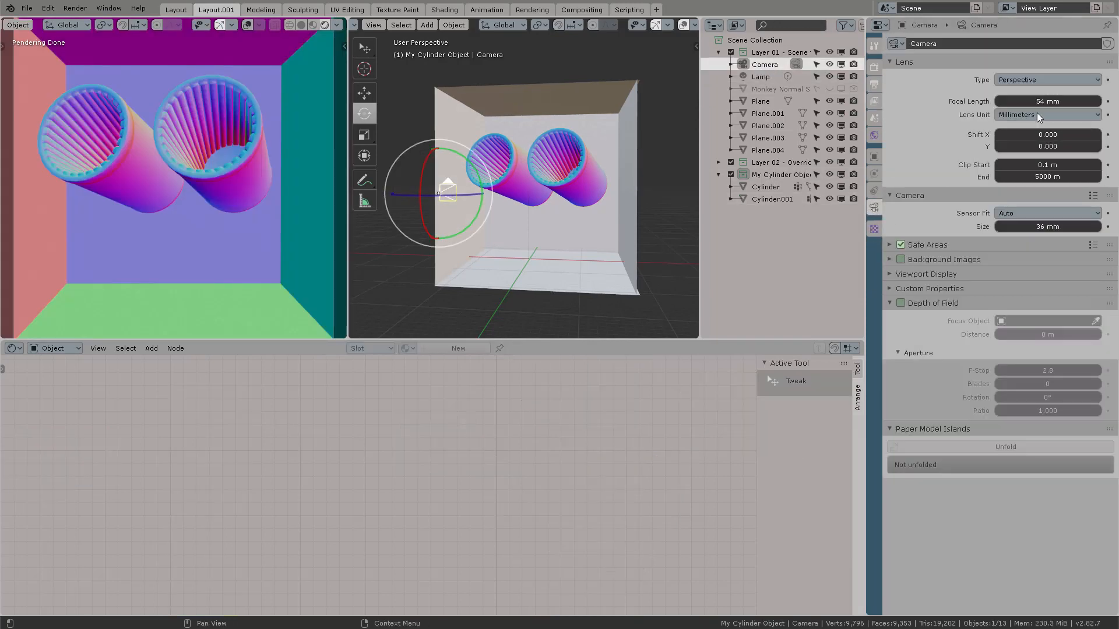
{"action": "left_click_drag", "start_coordinate": [1046, 102], "coordinate": [996, 101]}
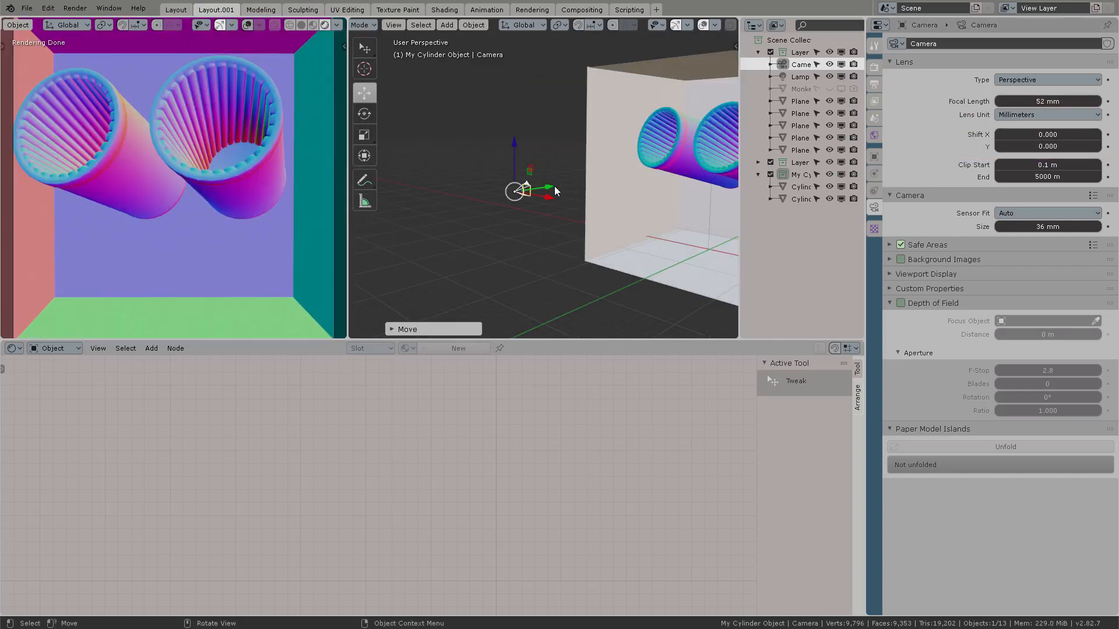
{"action": "left_click_drag", "start_coordinate": [545, 192], "coordinate": [502, 203]}
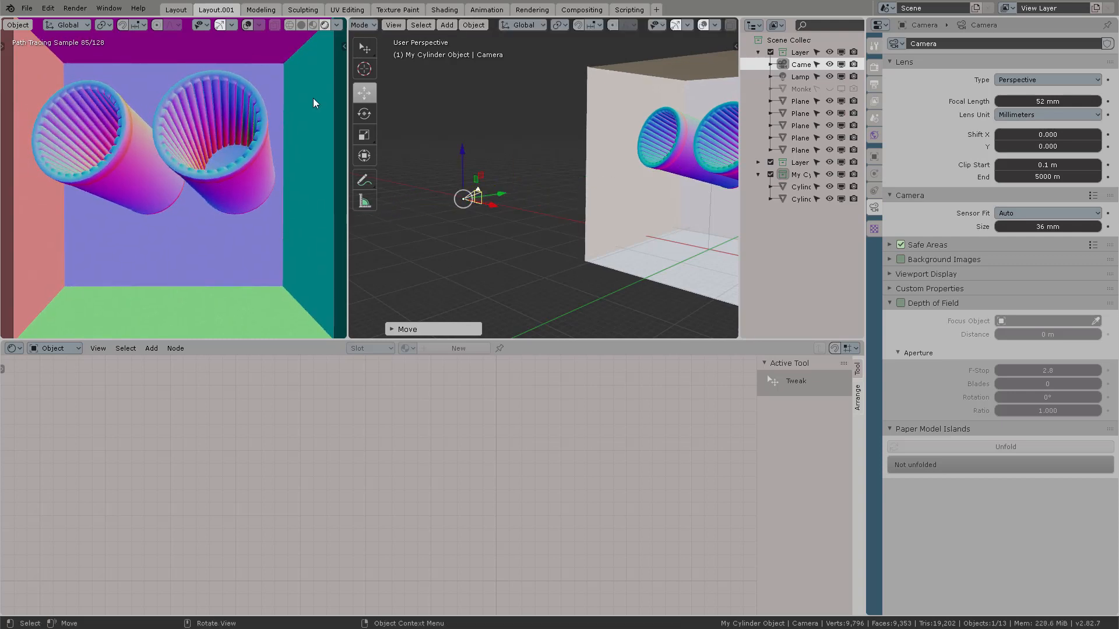
Set the render output path to Cylinder_Normals in the Render Depth Pictures folder
{"action": "left_click", "coordinate": [27, 8]}
{"action": "left_click", "coordinate": [874, 84]}
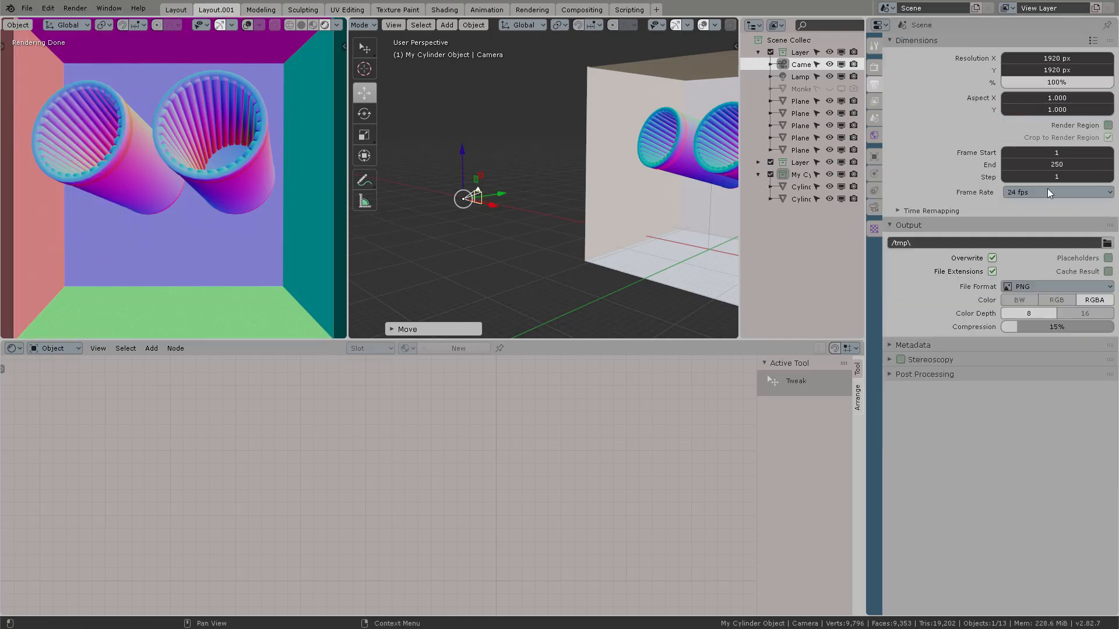
{"action": "left_click", "coordinate": [1108, 243]}
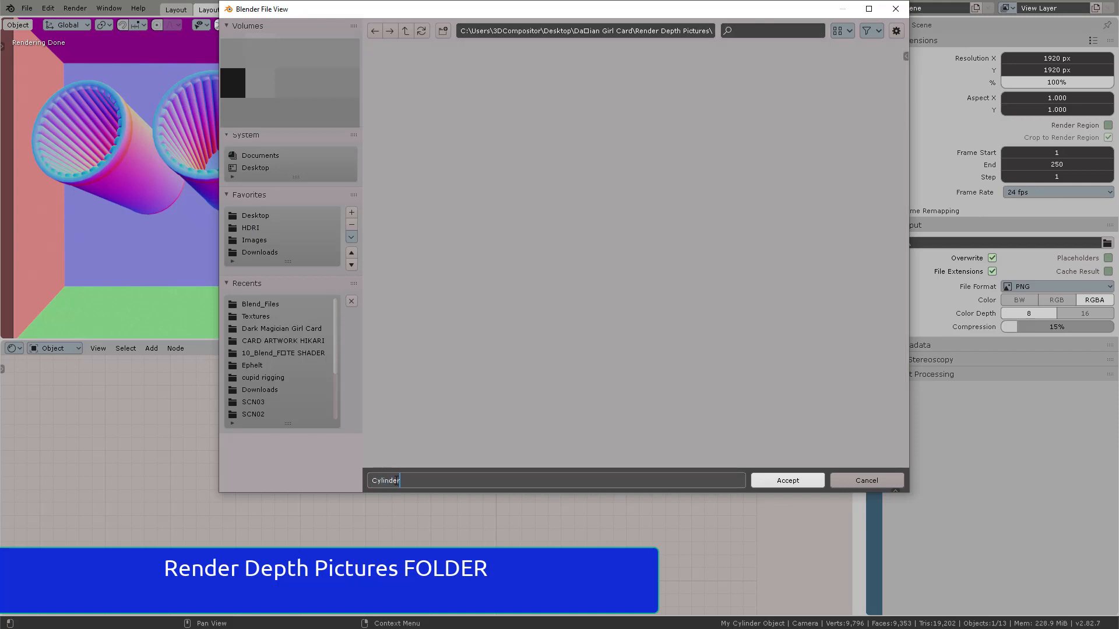
{"action": "type", "text": "Normals"}
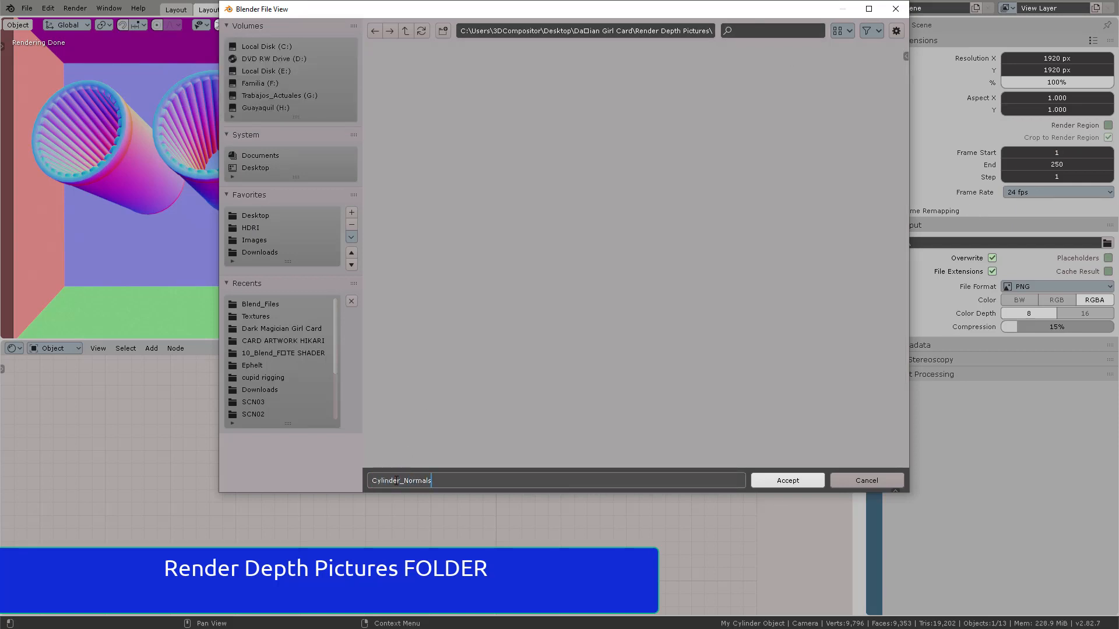
{"action": "left_click", "coordinate": [787, 480]}
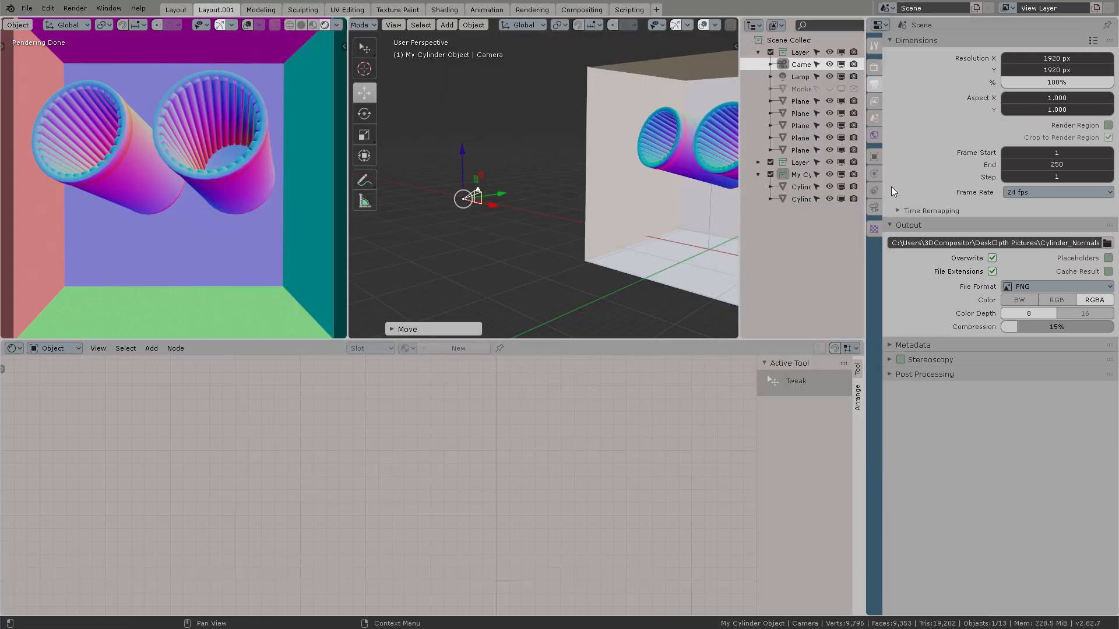
Set the PNG output to 0% compression with a color depth of 8
{"action": "left_click", "coordinate": [76, 8]}
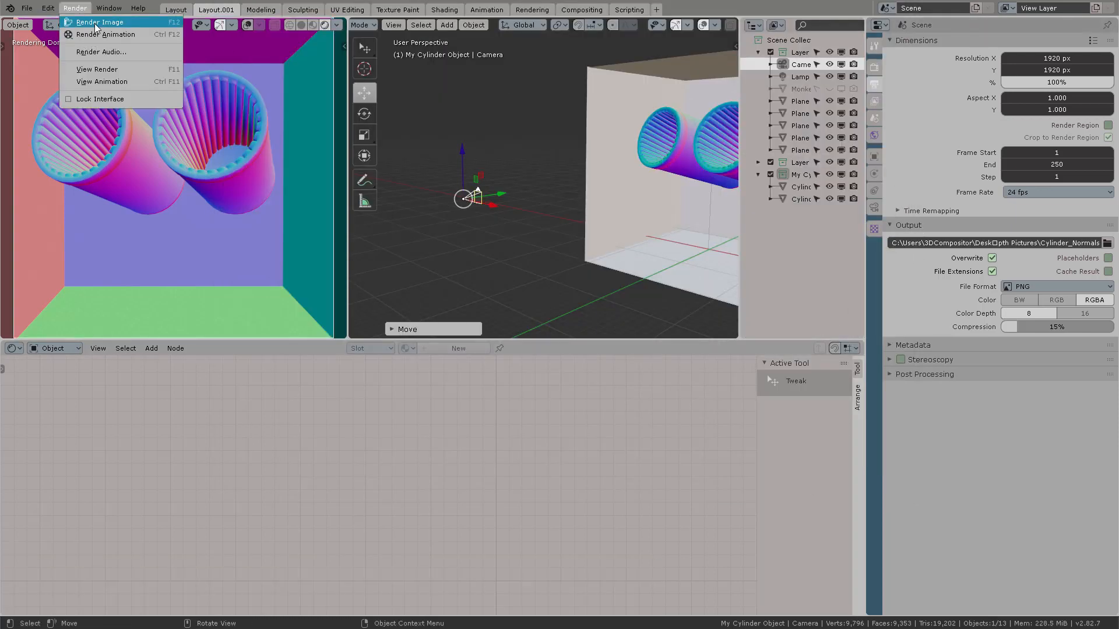
{"action": "left_click_drag", "start_coordinate": [1014, 327], "coordinate": [994, 327]}
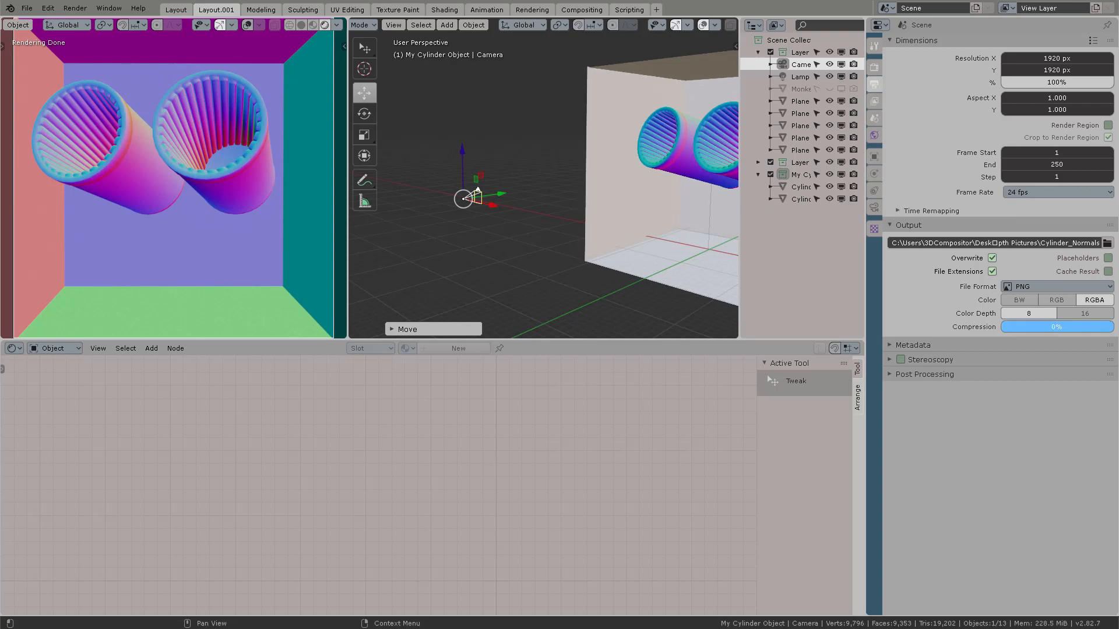
{"action": "left_click", "coordinate": [1063, 311]}
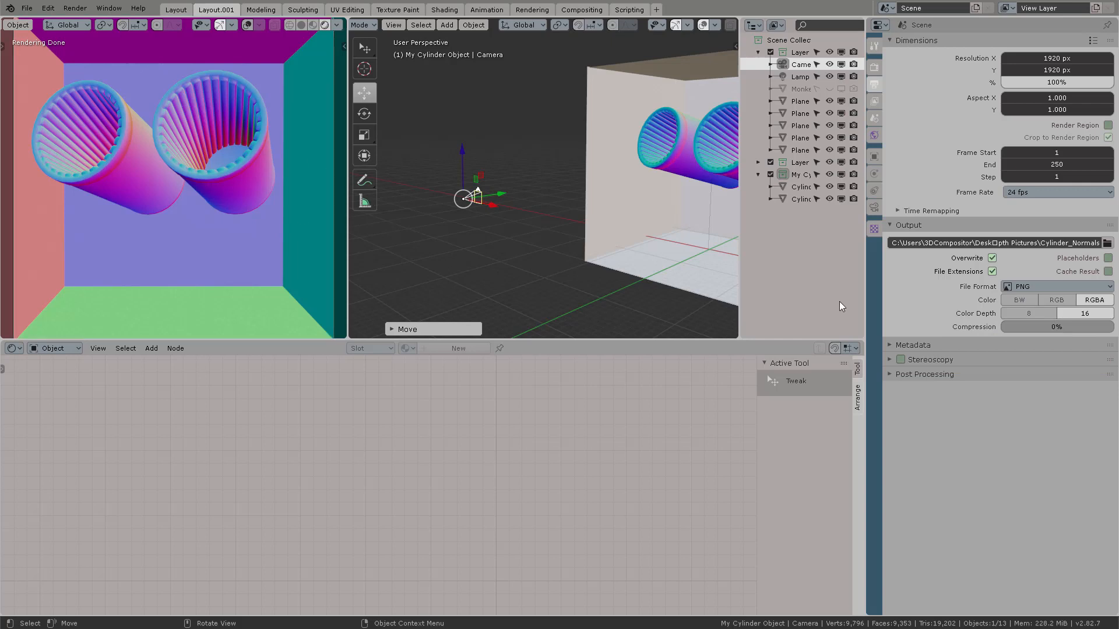
{"action": "left_click", "coordinate": [1041, 317]}
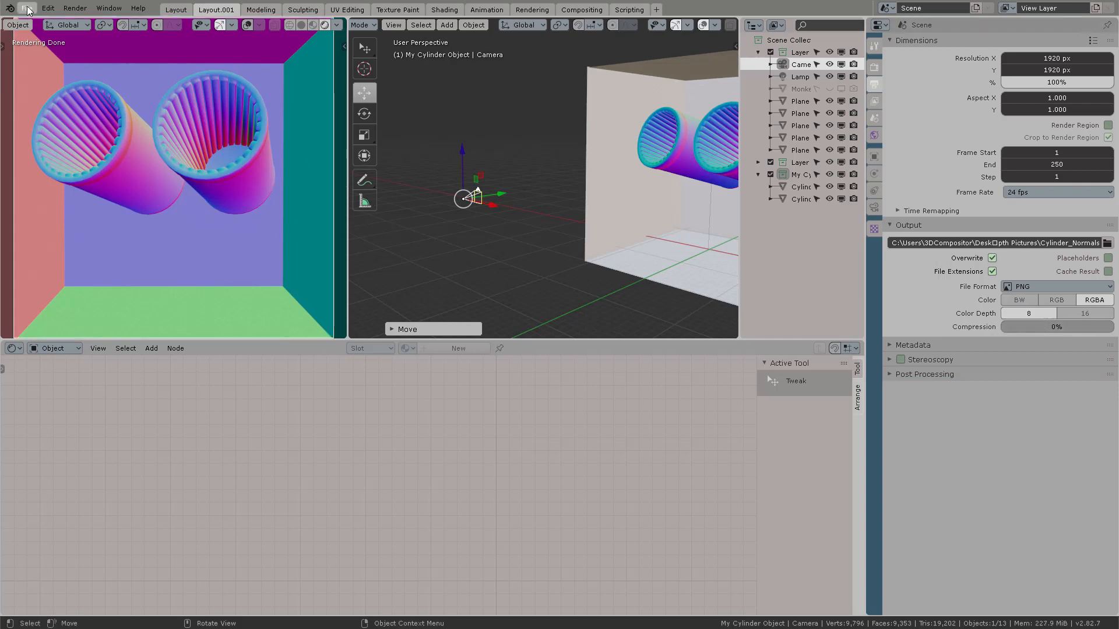
Render the normals pass of the cylinders as a still image
{"action": "left_click", "coordinate": [75, 8]}
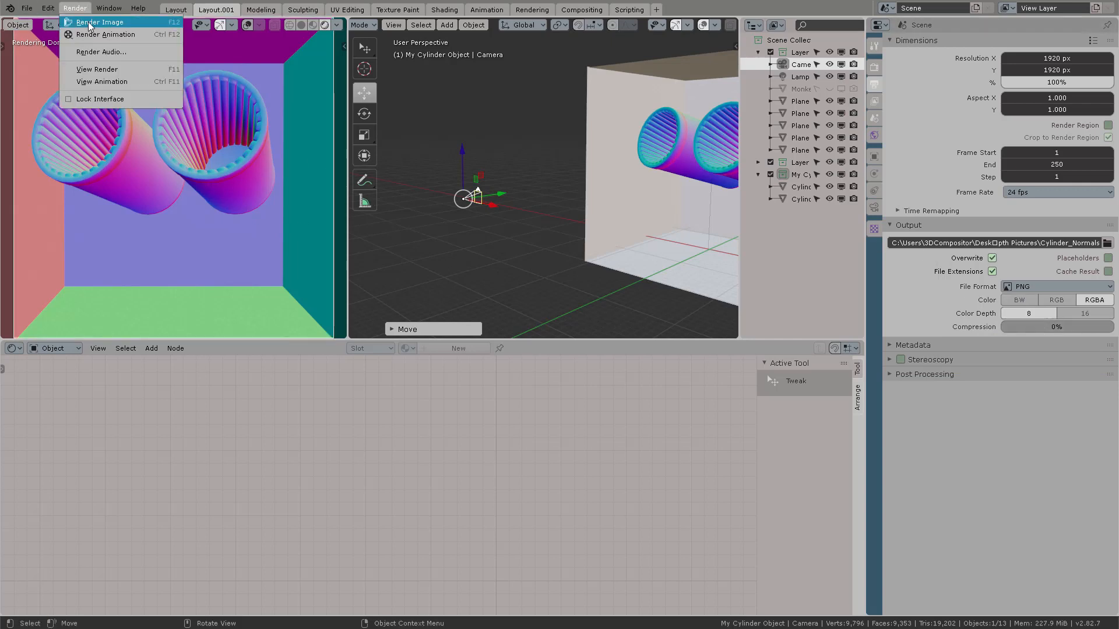
{"action": "left_click", "coordinate": [91, 25]}
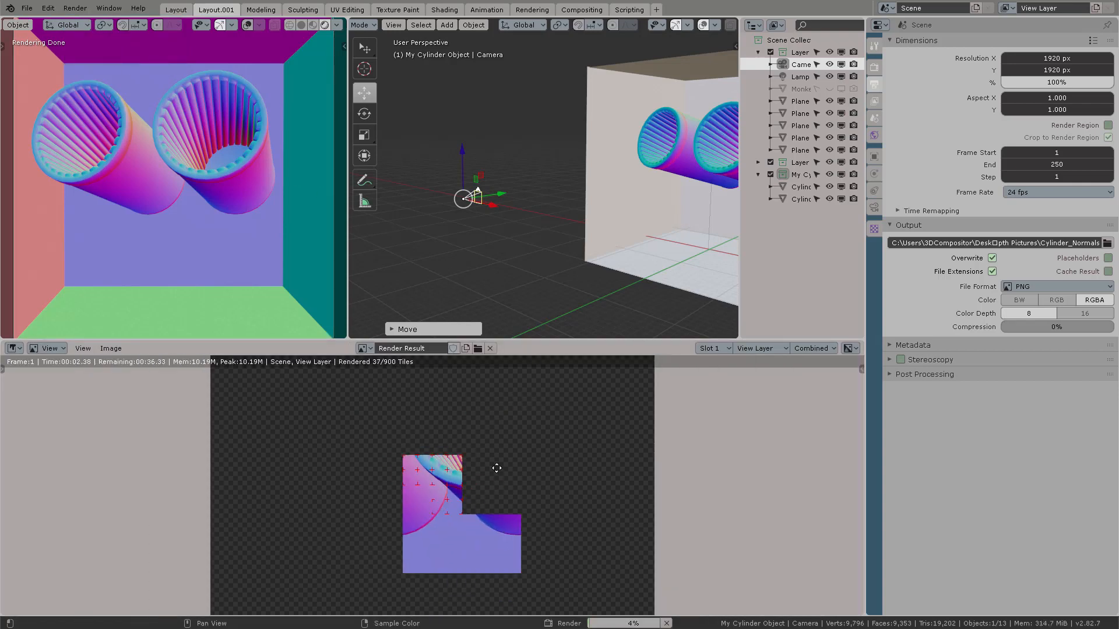
{"action": "scroll", "coordinate": [496, 467], "scroll_direction": "down", "scroll_amount": 3}
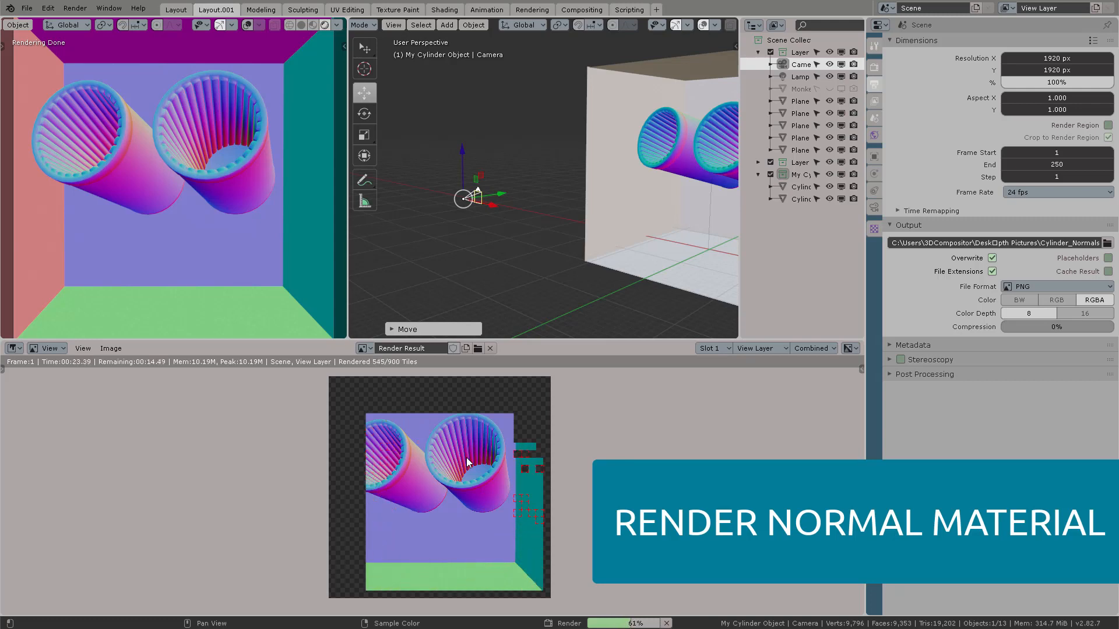
Save the normals render as Cylinder Normals.png in the Render Depth Pictures folder
{"action": "key", "text": "alt+s"}
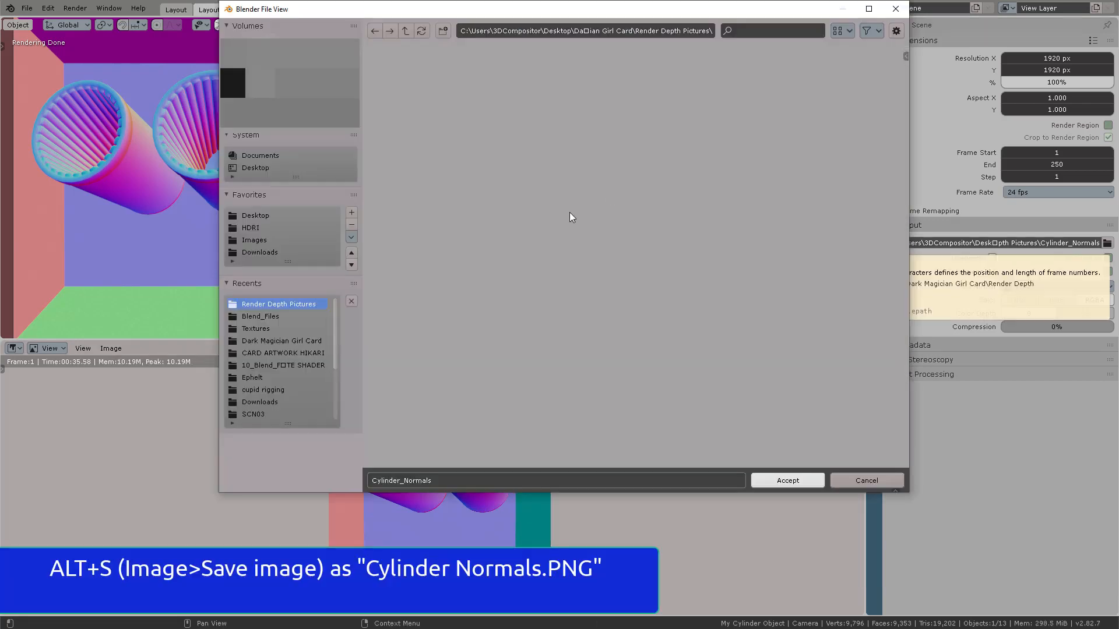
{"action": "left_click", "coordinate": [867, 480]}
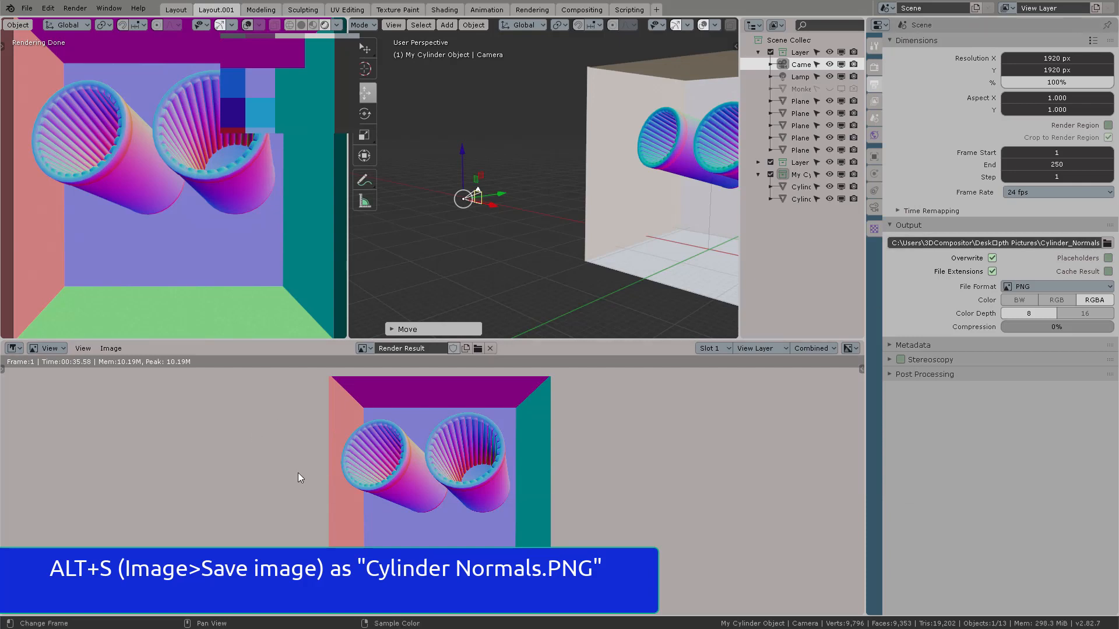
{"action": "left_click", "coordinate": [111, 348]}
{"action": "left_click", "coordinate": [155, 433]}
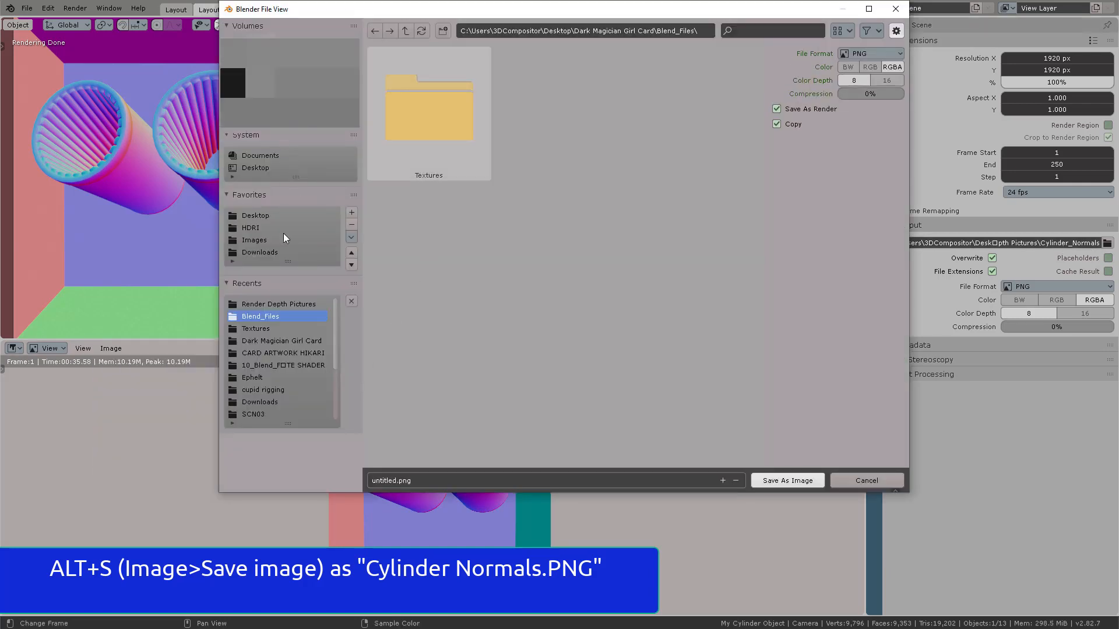
{"action": "left_click", "coordinate": [279, 303]}
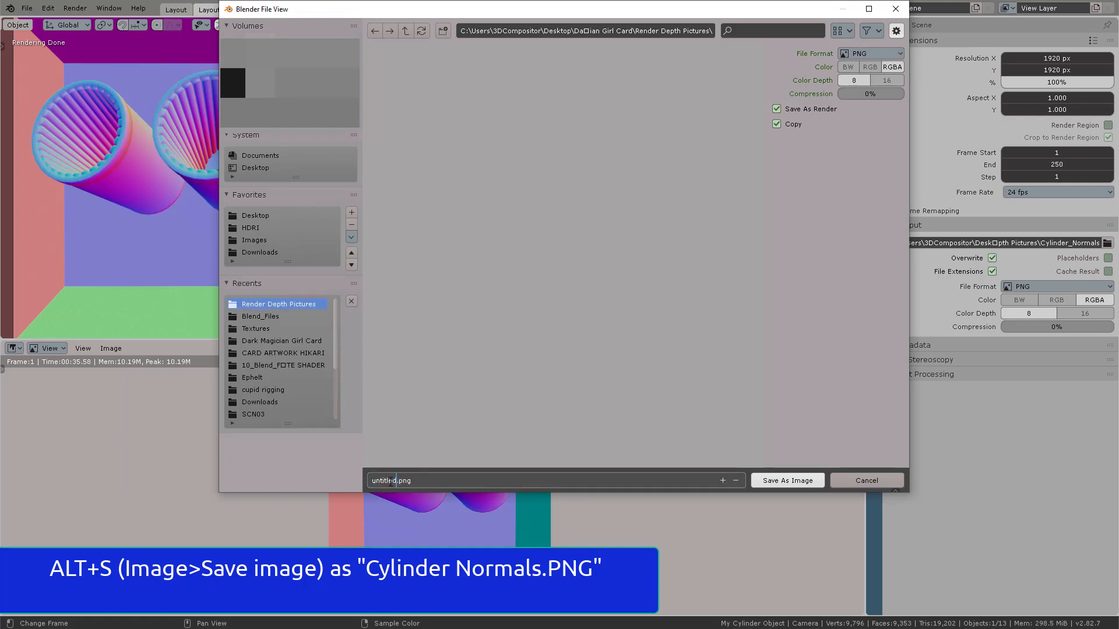
{"action": "left_click_drag", "start_coordinate": [397, 480], "coordinate": [364, 474]}
{"action": "type", "text": "Cylinder"}
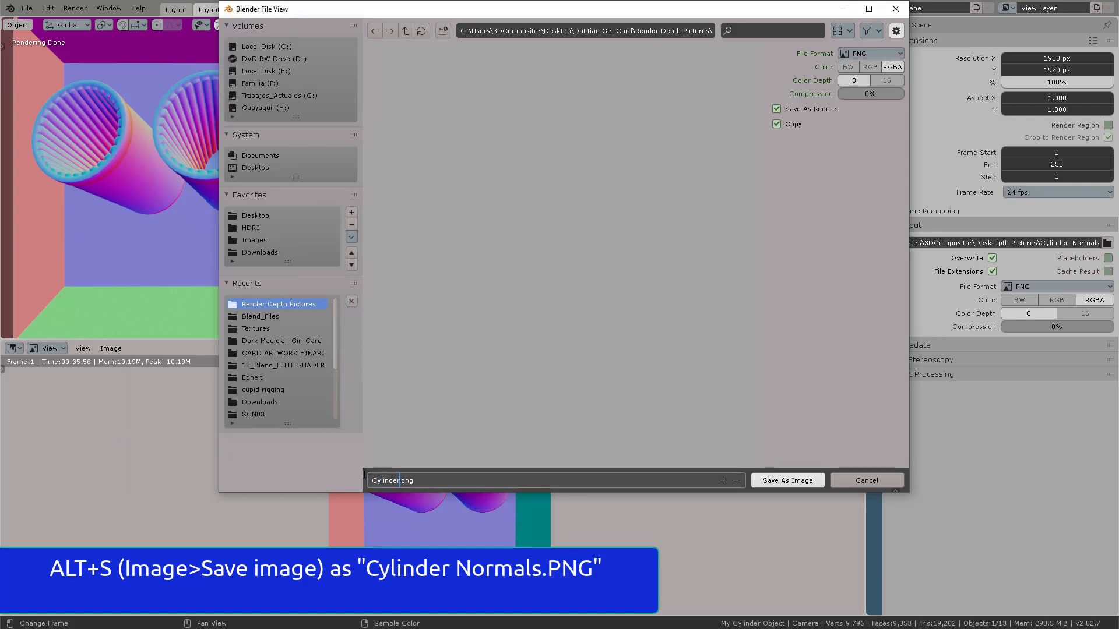
{"action": "type", "text": " Normals"}
{"action": "key", "text": "Return"}
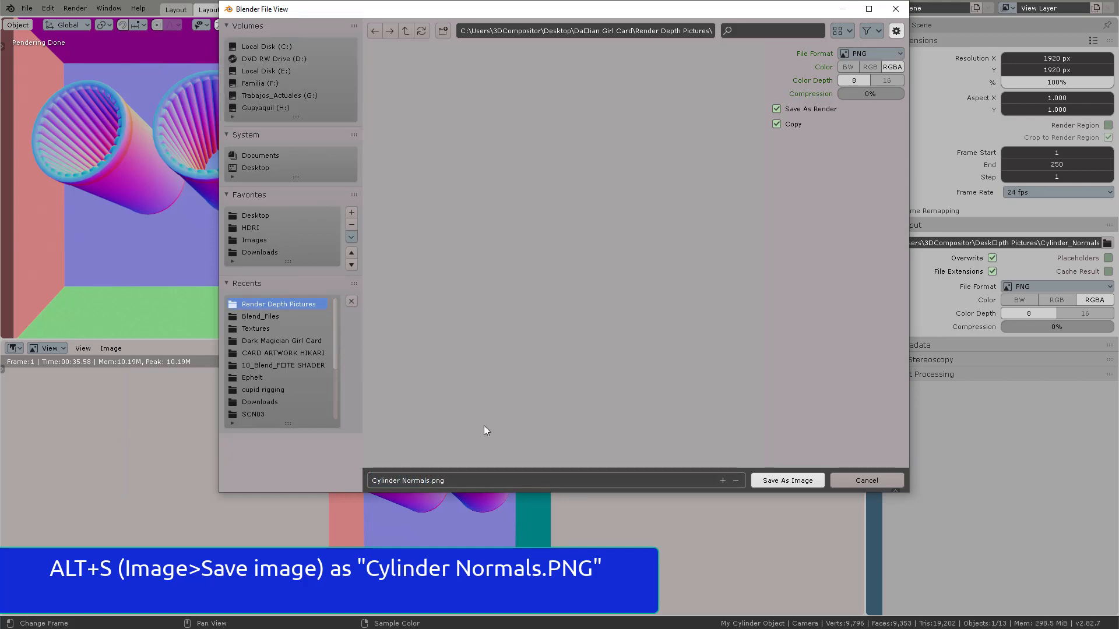
{"action": "left_click", "coordinate": [775, 482]}
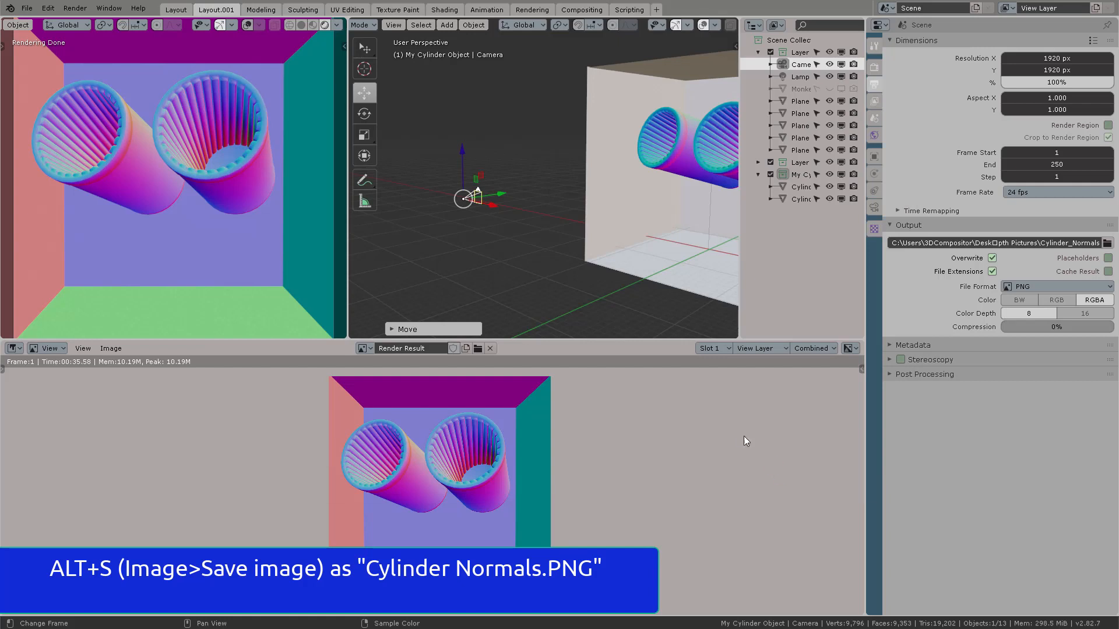
Switch the view layer's material override to AO Shader and render the ambient occlusion pass
{"action": "left_click", "coordinate": [874, 101]}
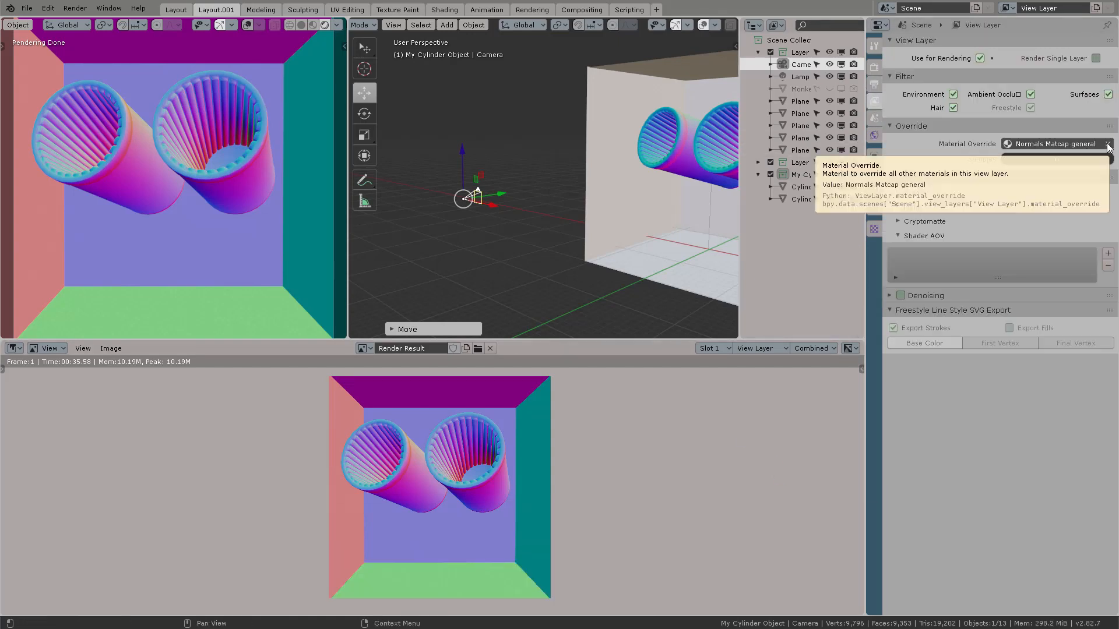
{"action": "left_click", "coordinate": [1049, 143]}
{"action": "left_click", "coordinate": [994, 157]}
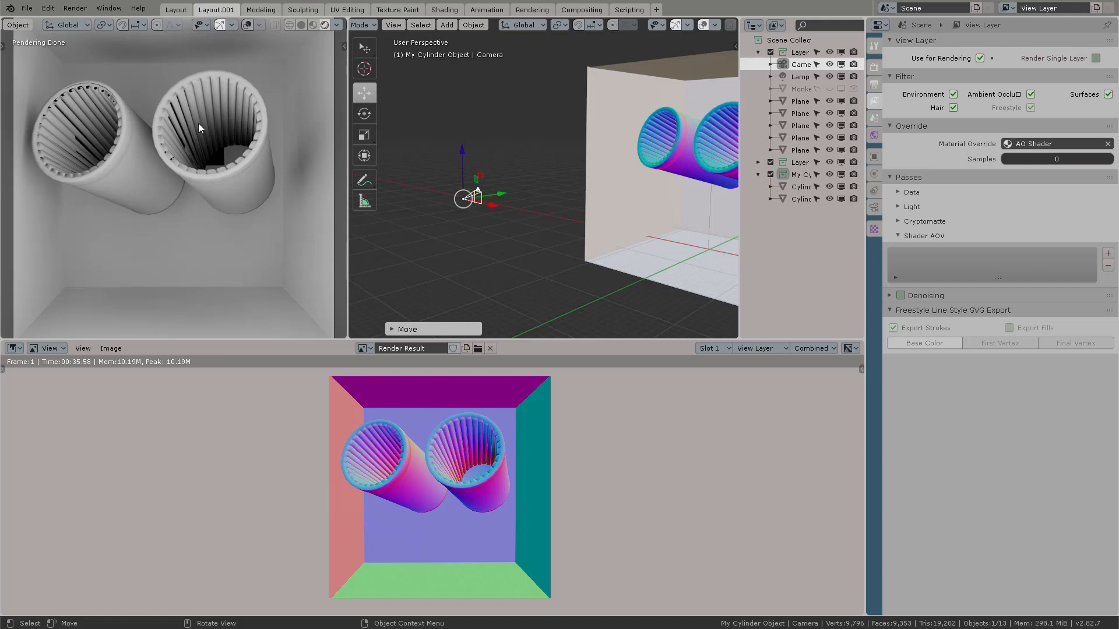
{"action": "key", "text": "F12"}
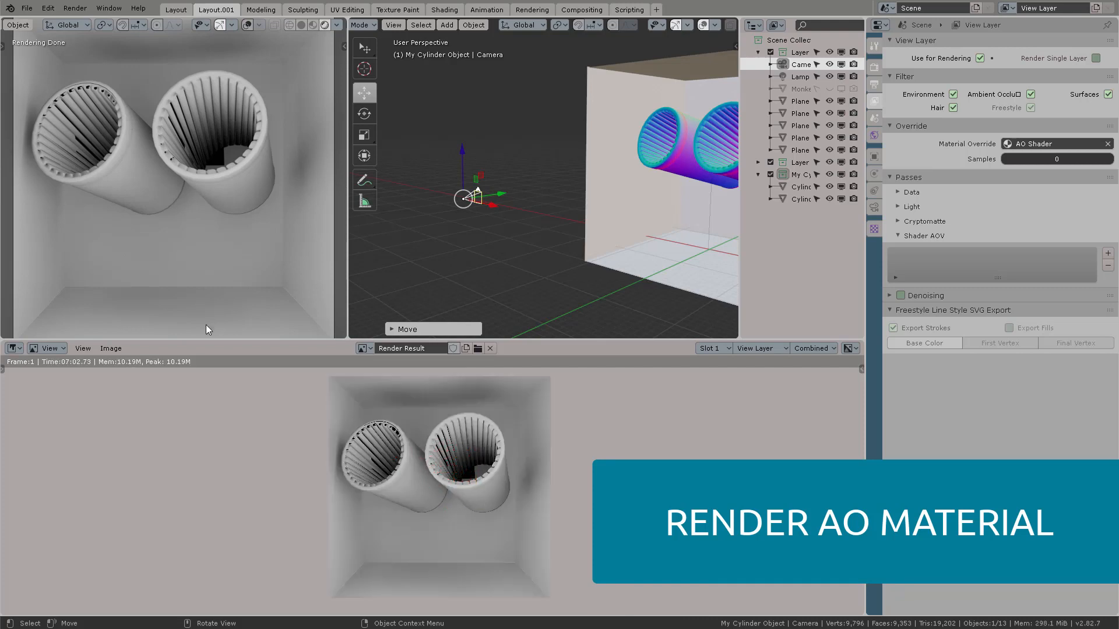
Save the ambient occlusion render as Cylinder AO.png in the Render Depth Pictures folder
{"action": "left_click", "coordinate": [113, 349]}
{"action": "left_click", "coordinate": [138, 435]}
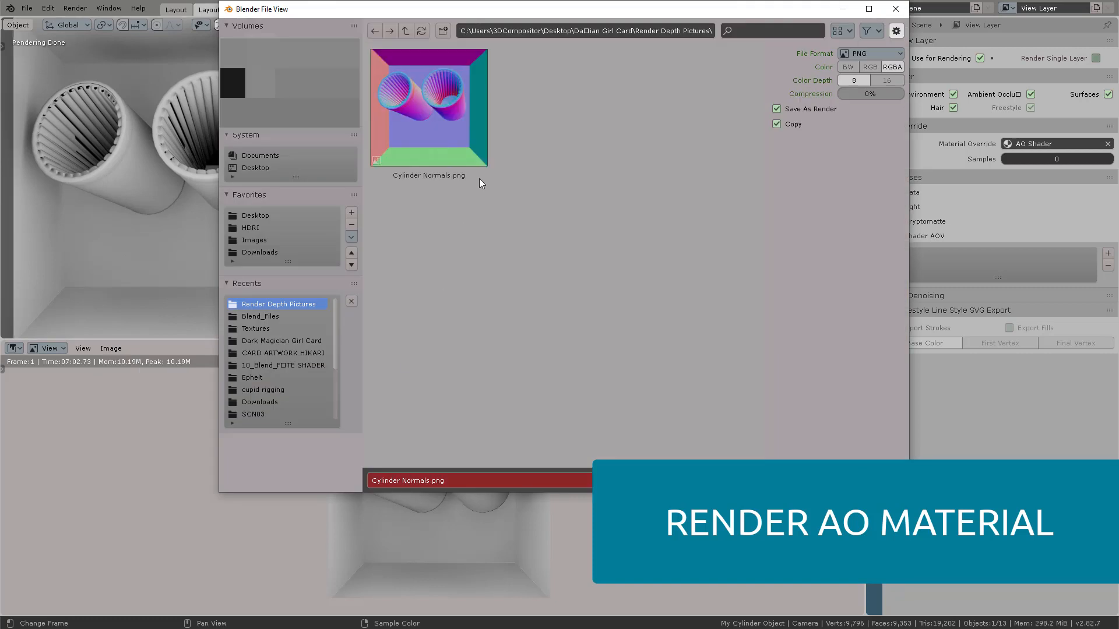
{"action": "left_click", "coordinate": [424, 480]}
{"action": "left_click_drag", "start_coordinate": [402, 481], "coordinate": [422, 480]}
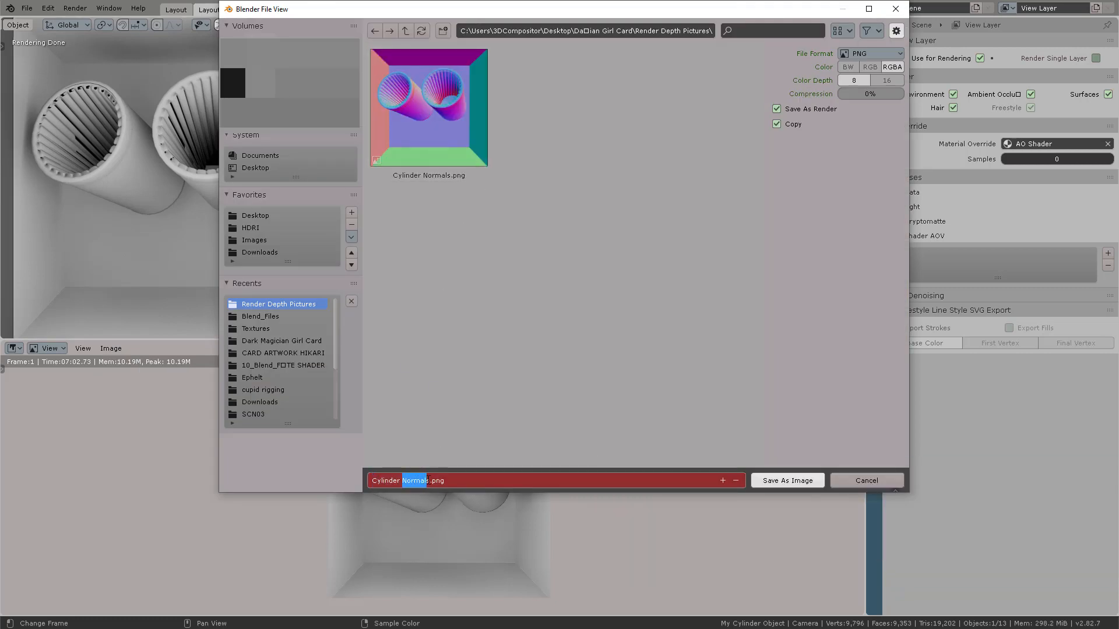
{"action": "key", "text": "BackSpace"}
{"action": "type", "text": "AO"}
{"action": "key", "text": "Return"}
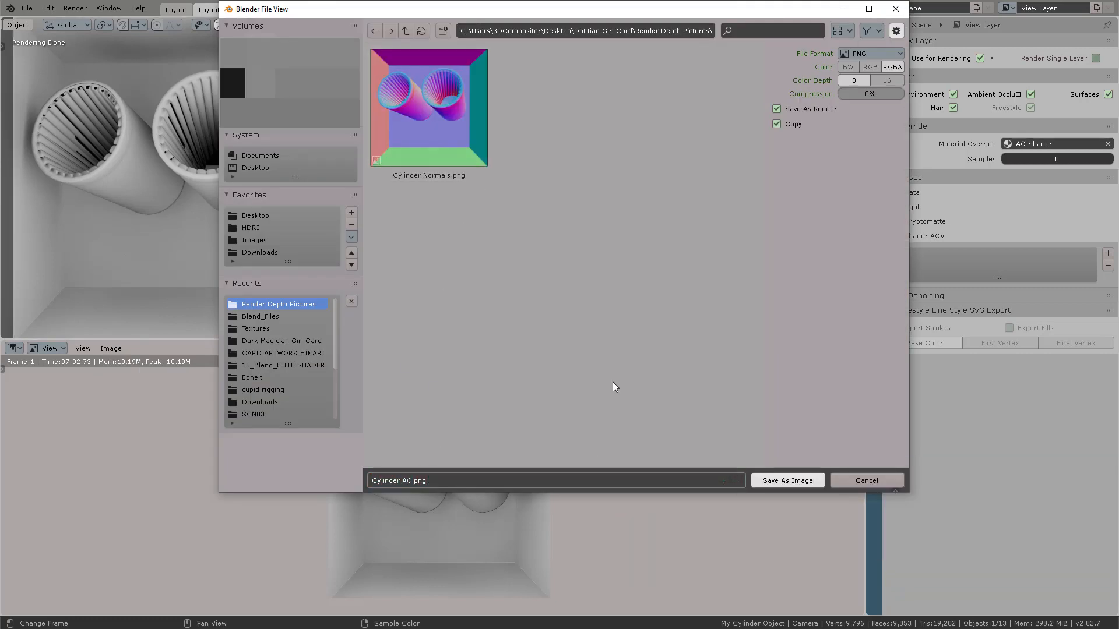
{"action": "left_click", "coordinate": [778, 481]}
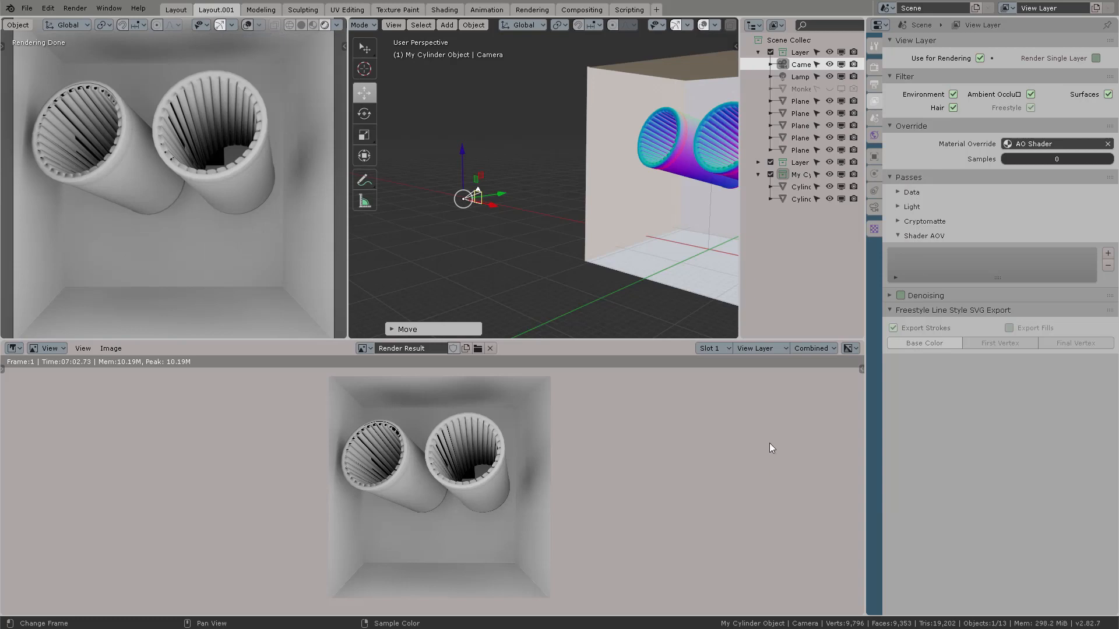
Change the view layer's material override to Pointiness Cavity 2 and render the cavity pass
{"action": "left_click", "coordinate": [1033, 145]}
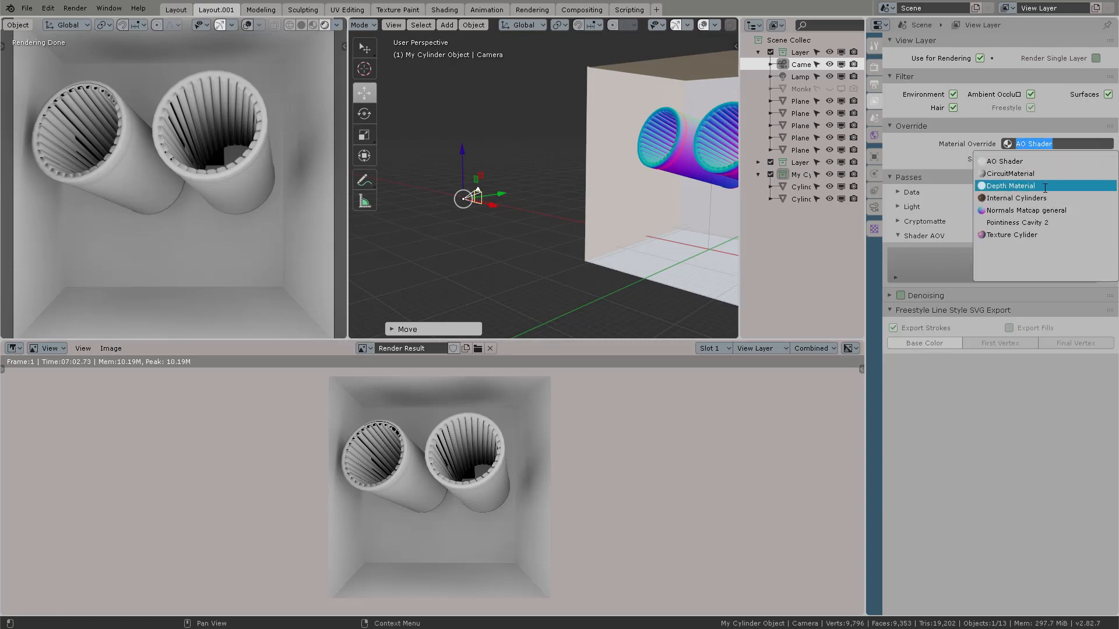
{"action": "left_click", "coordinate": [1026, 223]}
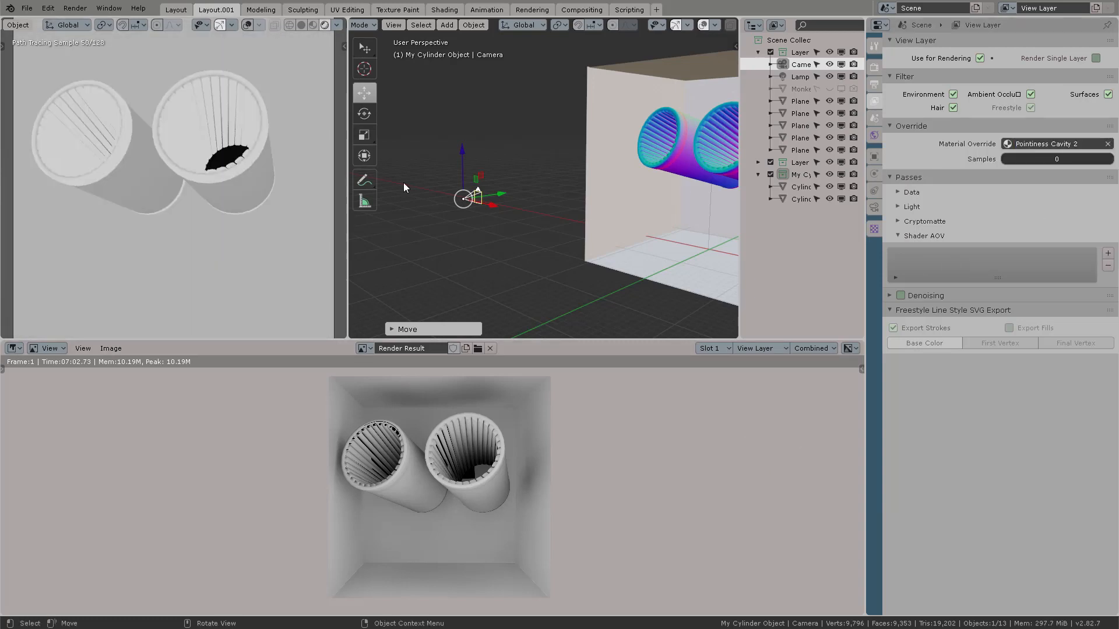
{"action": "key", "text": "F12"}
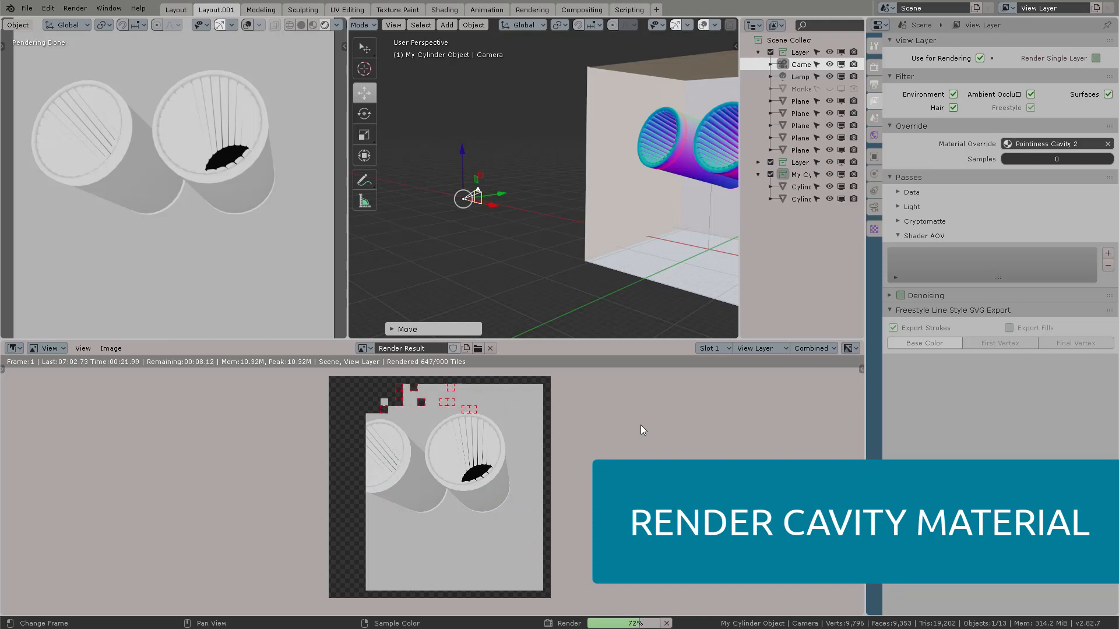
Save the cavity render as Cylinder Pointiness.png in the Render Depth Pictures folder
{"action": "left_click", "coordinate": [111, 348]}
{"action": "left_click", "coordinate": [145, 405]}
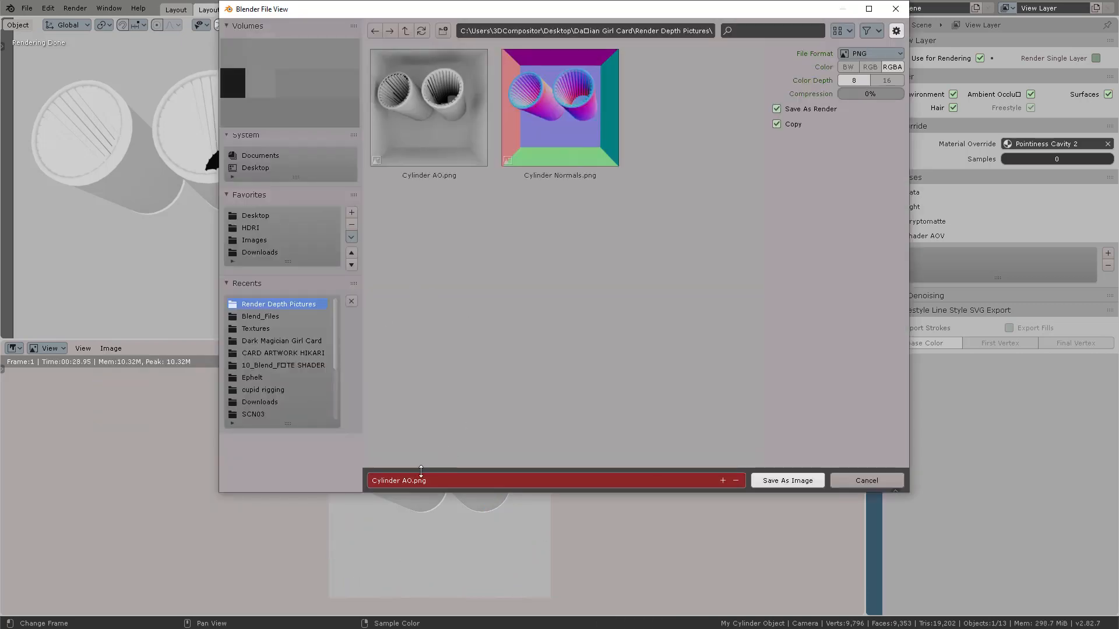
{"action": "left_click", "coordinate": [406, 481]}
{"action": "double_click", "coordinate": [407, 481]}
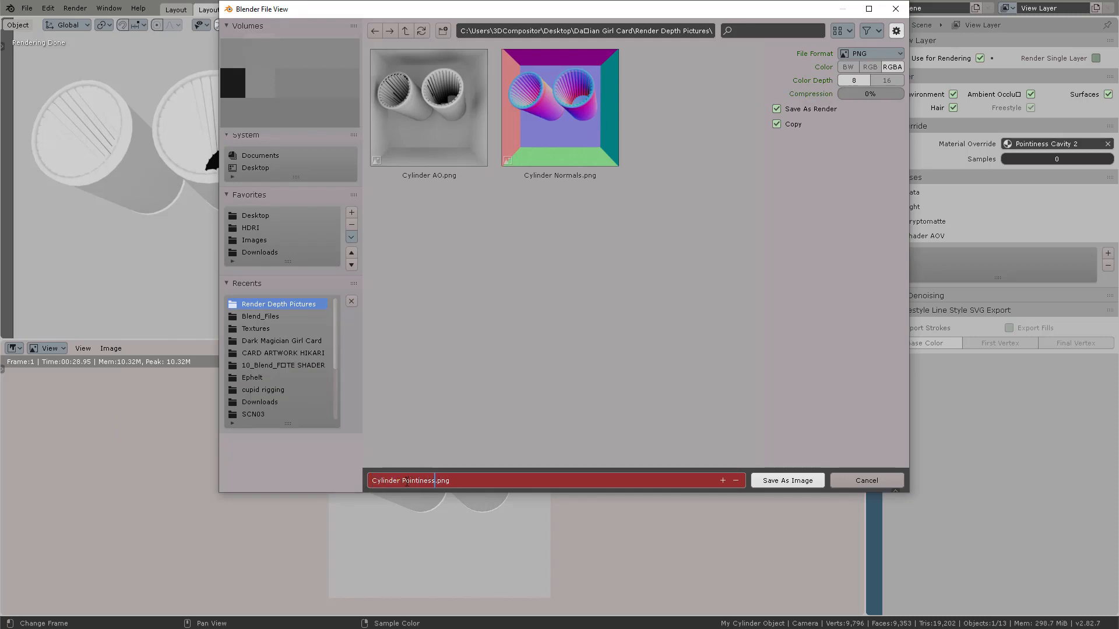
{"action": "left_click", "coordinate": [783, 482]}
Set the view layer's material override to Depth Material and render the depth pass
{"action": "left_click", "coordinate": [1030, 144]}
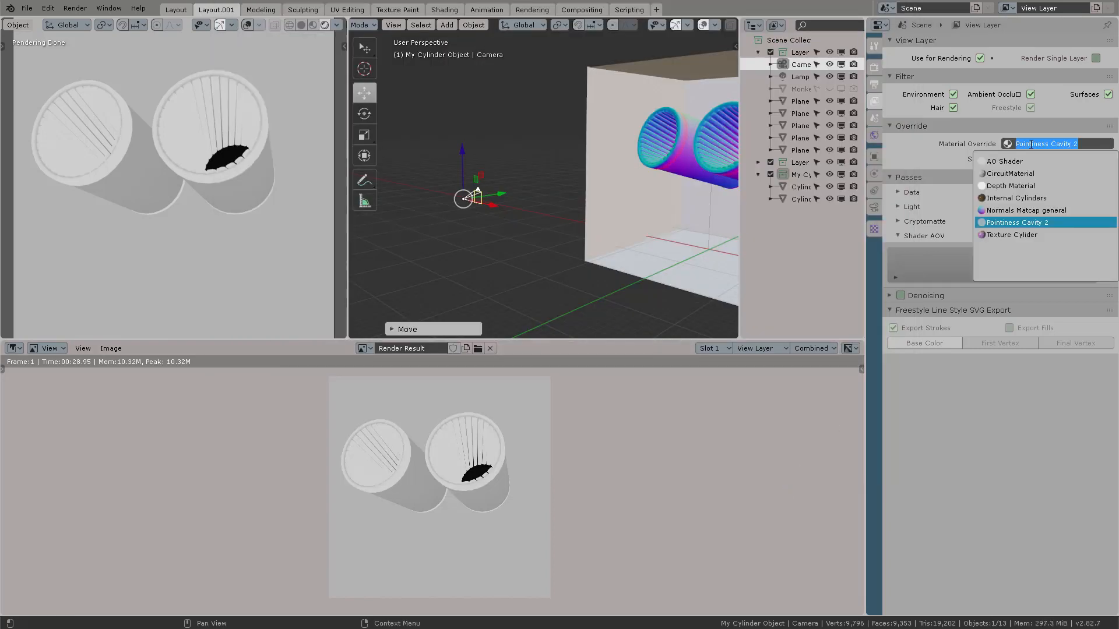
{"action": "left_click", "coordinate": [1050, 187]}
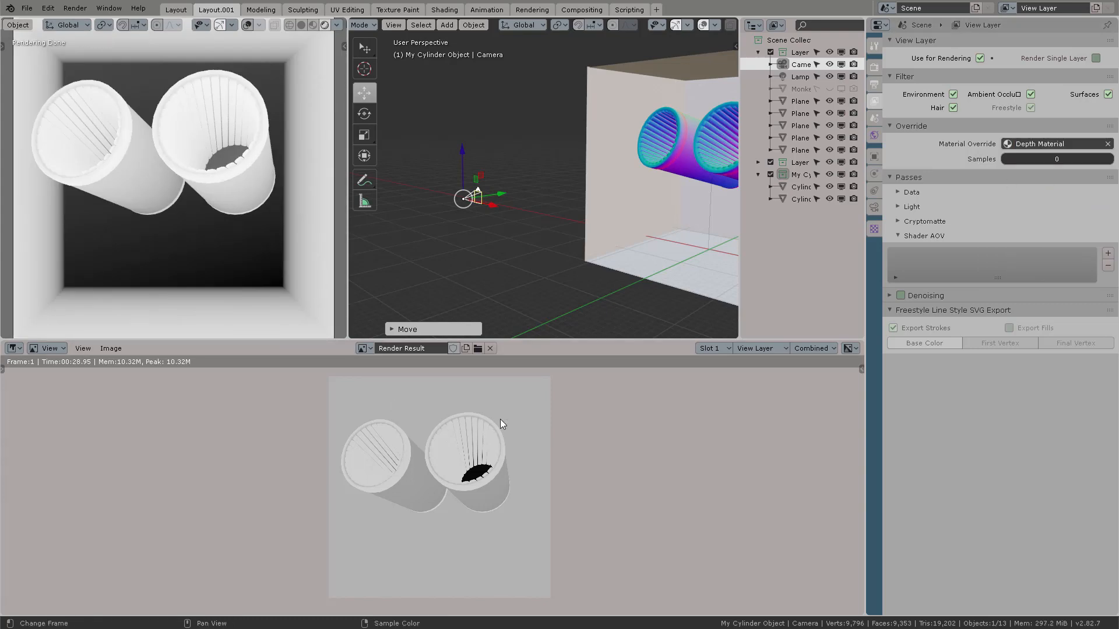
{"action": "key", "text": "F12"}
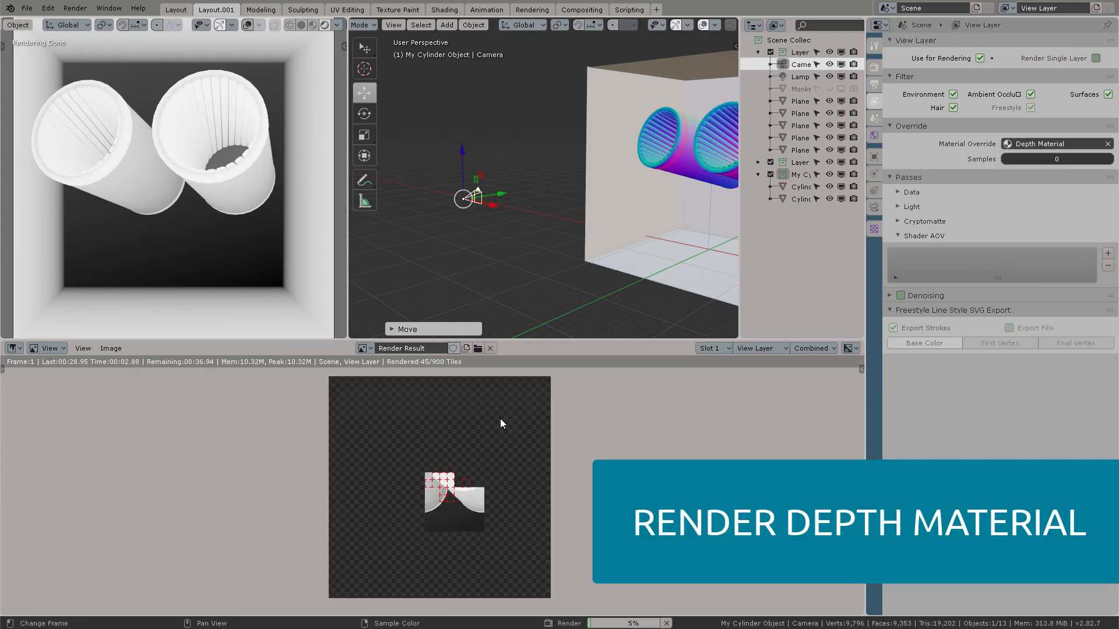
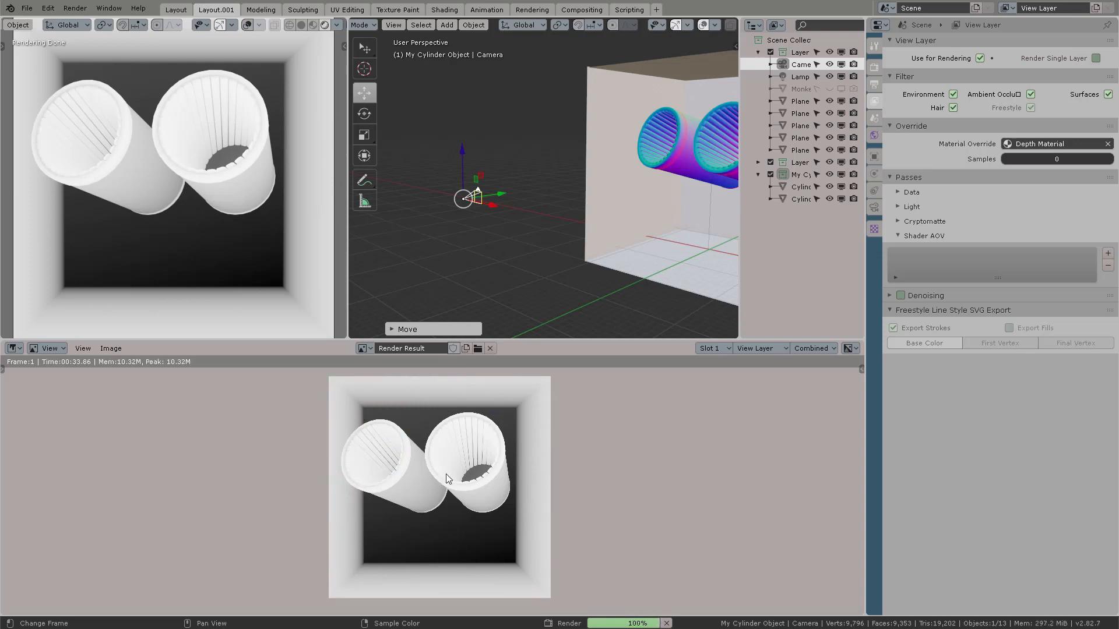
Save the rendered depth image as a PNG in the Render Depth Pictures folder, replacing "Pointiness" in the suggested file name
{"action": "left_click", "coordinate": [110, 348]}
{"action": "left_click", "coordinate": [145, 437]}
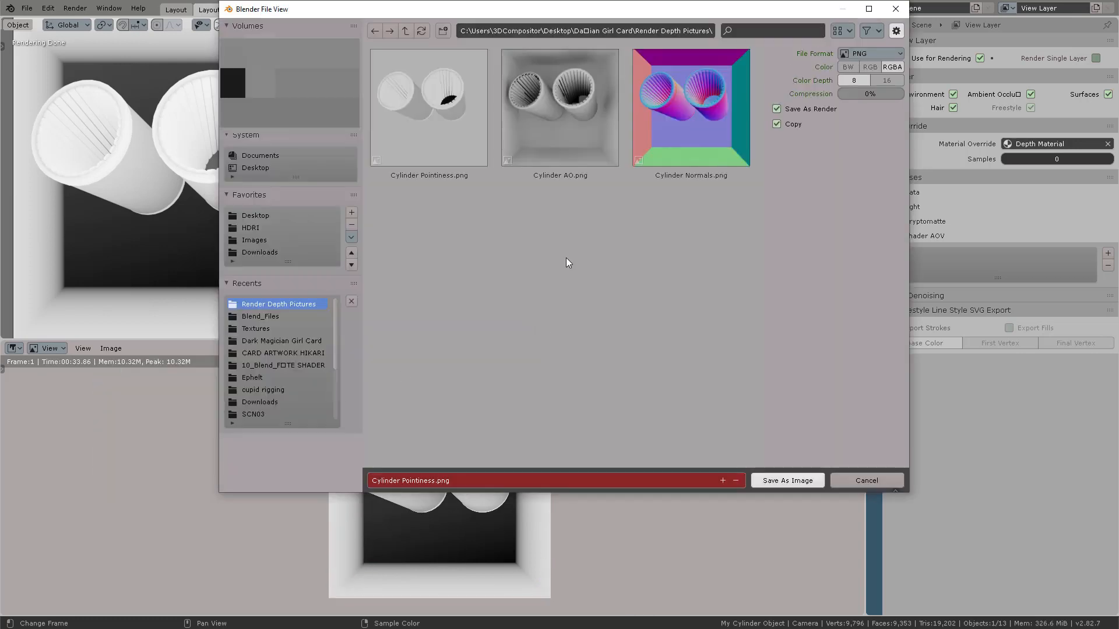
{"action": "left_click", "coordinate": [466, 481]}
{"action": "left_click_drag", "start_coordinate": [402, 480], "coordinate": [426, 481]}
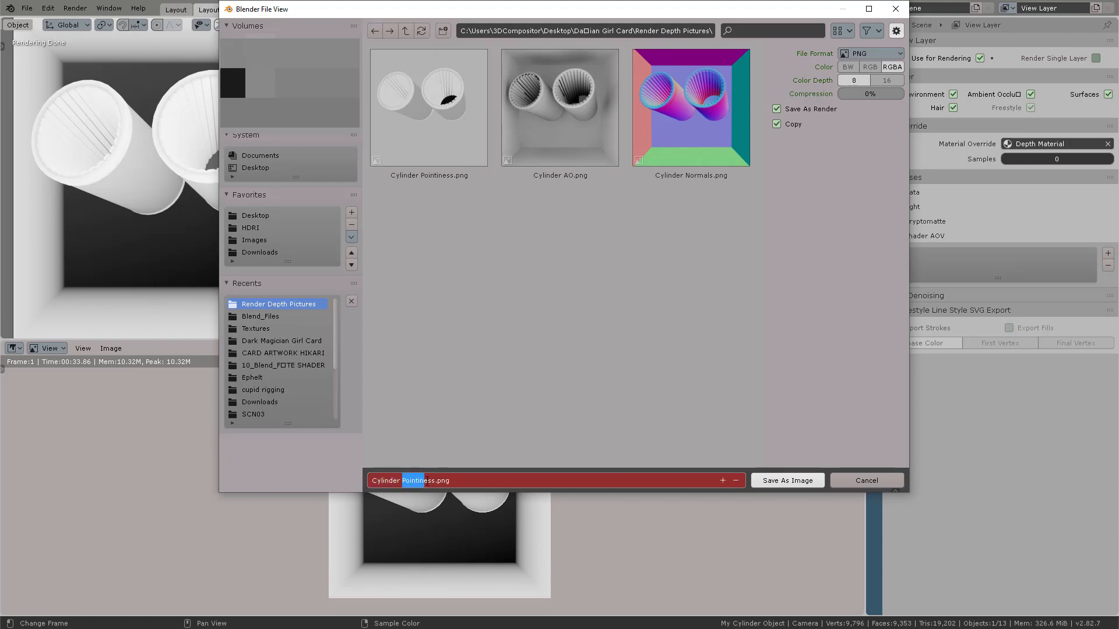
{"action": "key", "text": "BackSpace"}
{"action": "left_click", "coordinate": [787, 480]}
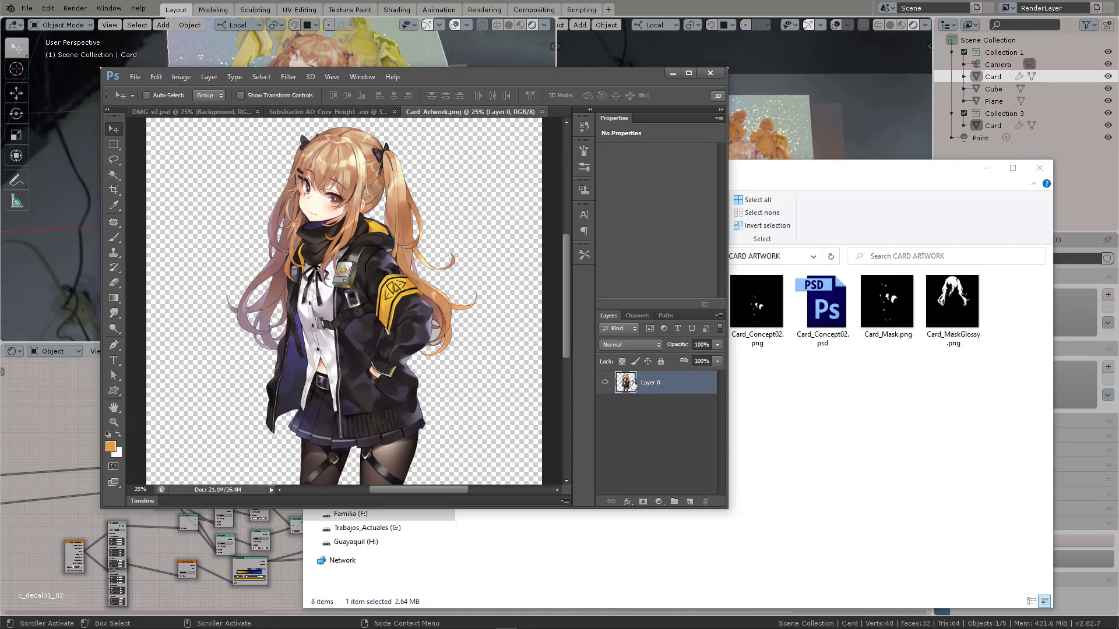
In Photoshop, check the card artwork's image size and scale the Layer 1 character down to sit at the new canvas's lower edge
{"action": "key", "text": "ctrl+alt+i"}
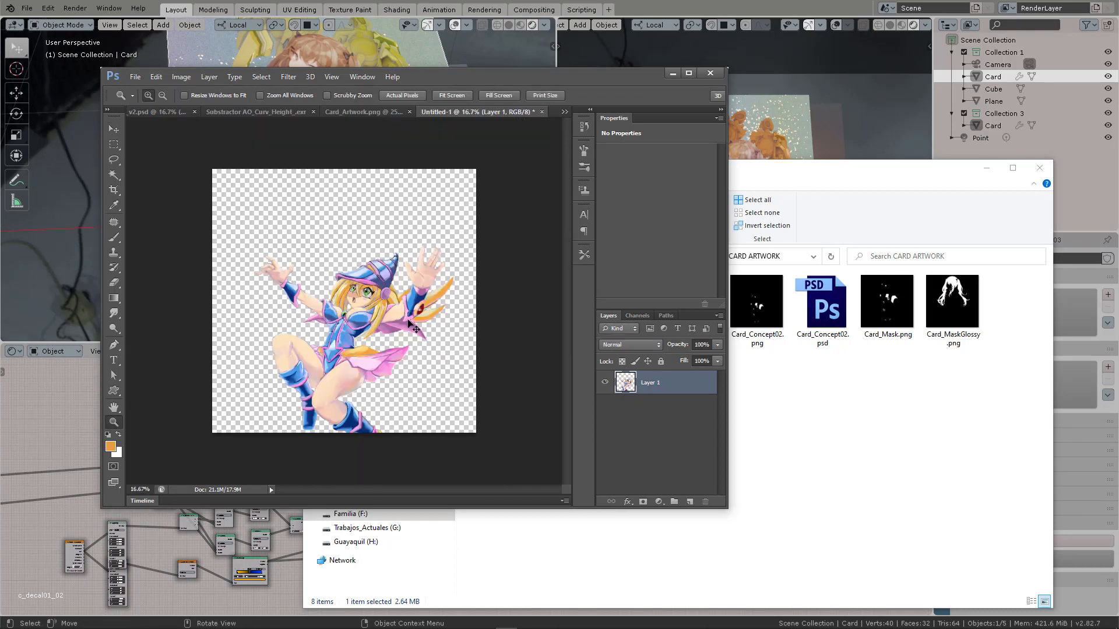
{"action": "key", "text": "ctrl+t"}
{"action": "left_click_drag", "start_coordinate": [455, 248], "coordinate": [424, 270], "text": "alt+shift"}
{"action": "left_click_drag", "start_coordinate": [369, 344], "coordinate": [365, 340]}
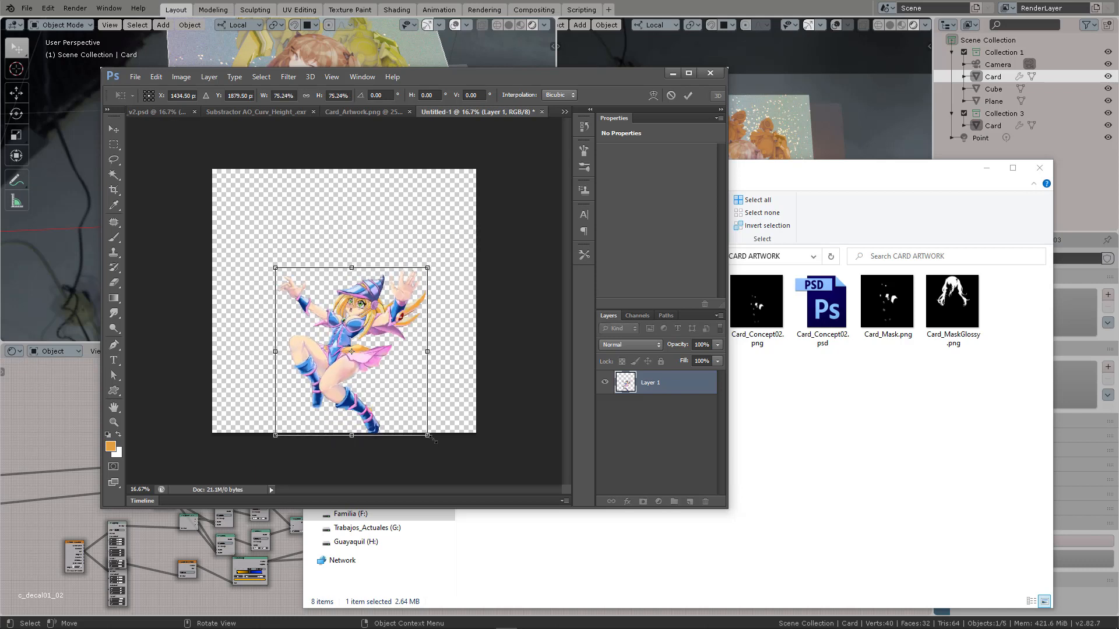
{"action": "left_click_drag", "start_coordinate": [428, 436], "coordinate": [441, 449], "text": "shift"}
{"action": "left_click_drag", "start_coordinate": [366, 383], "coordinate": [362, 379]}
{"action": "key", "text": "Return"}
Save the transparent character image as DMG.png in the Textures folder with Smallest / Slow compression and no interlacing
{"action": "key", "text": "ctrl+shift+s"}
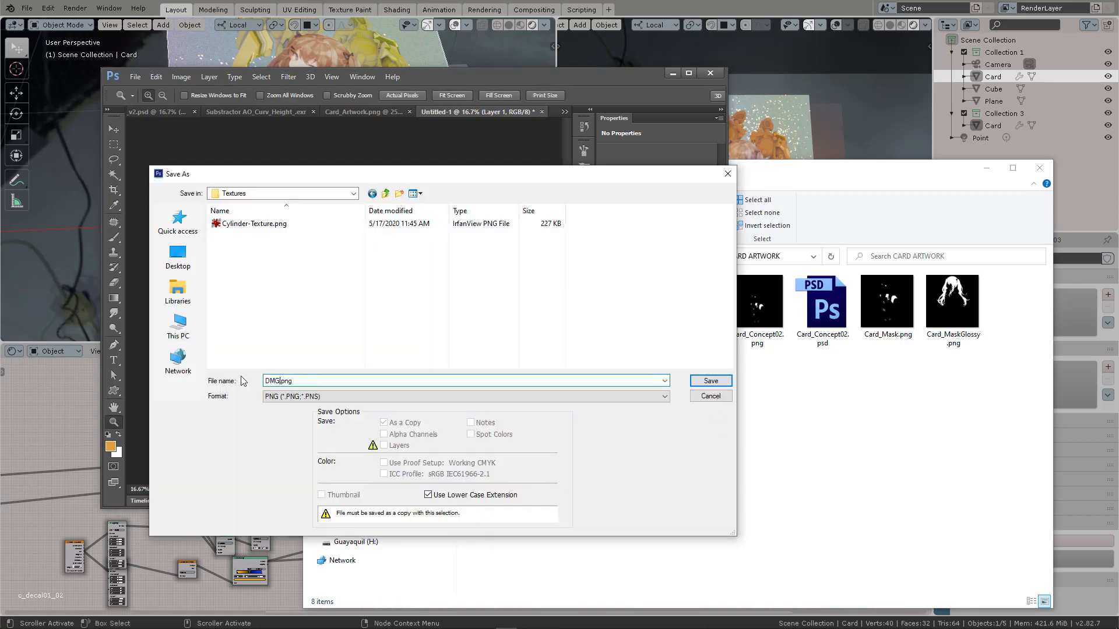
{"action": "type", "text": "DMG"}
{"action": "left_click", "coordinate": [700, 381]}
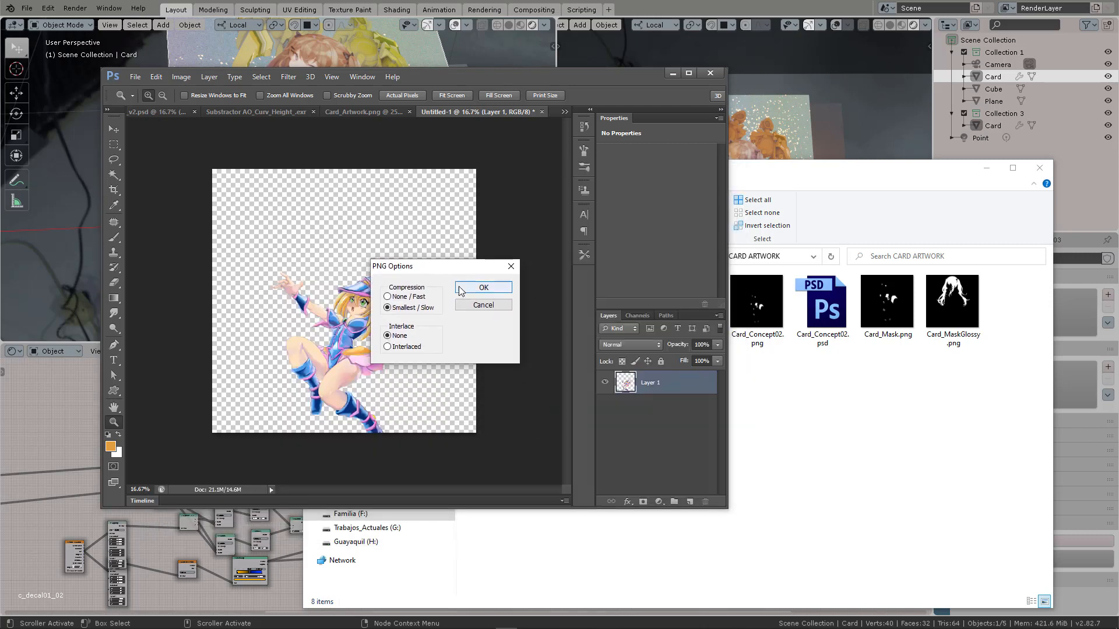
{"action": "left_click", "coordinate": [473, 288]}
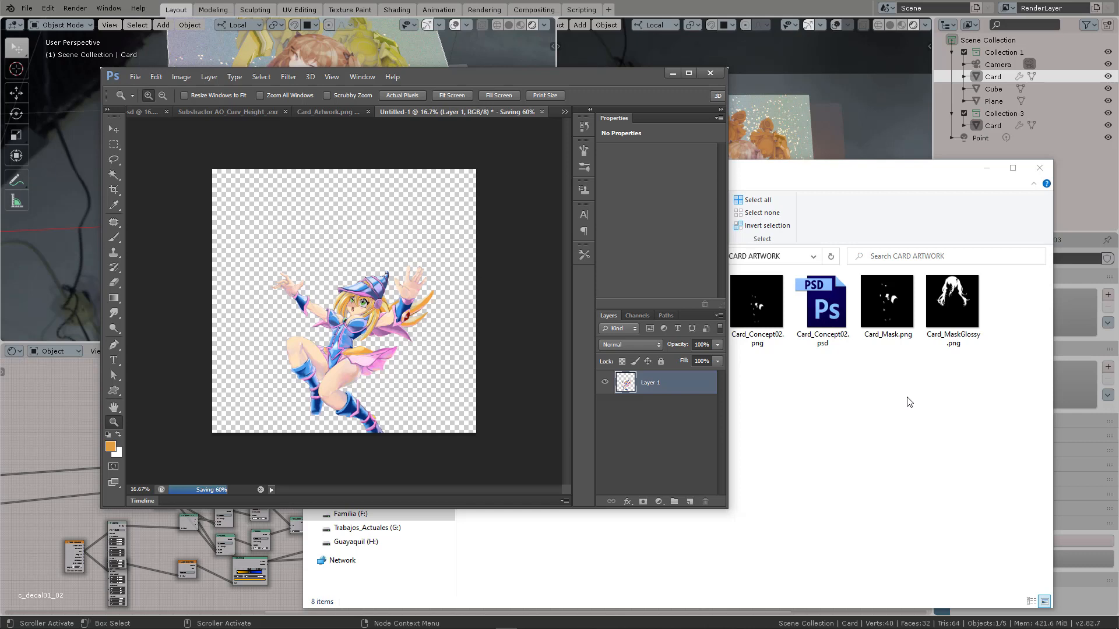
Open Card_MaskGlossy.png in Photoshop, check its image size and examine the white hair mask closely before closing it
{"action": "left_click", "coordinate": [958, 338]}
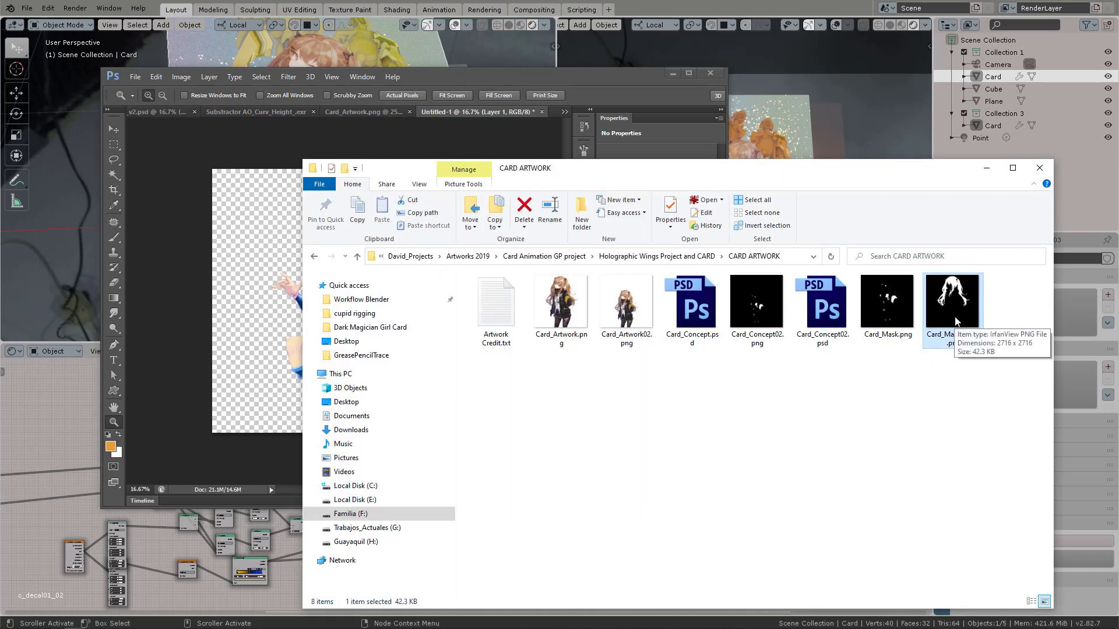
{"action": "left_click", "coordinate": [666, 141]}
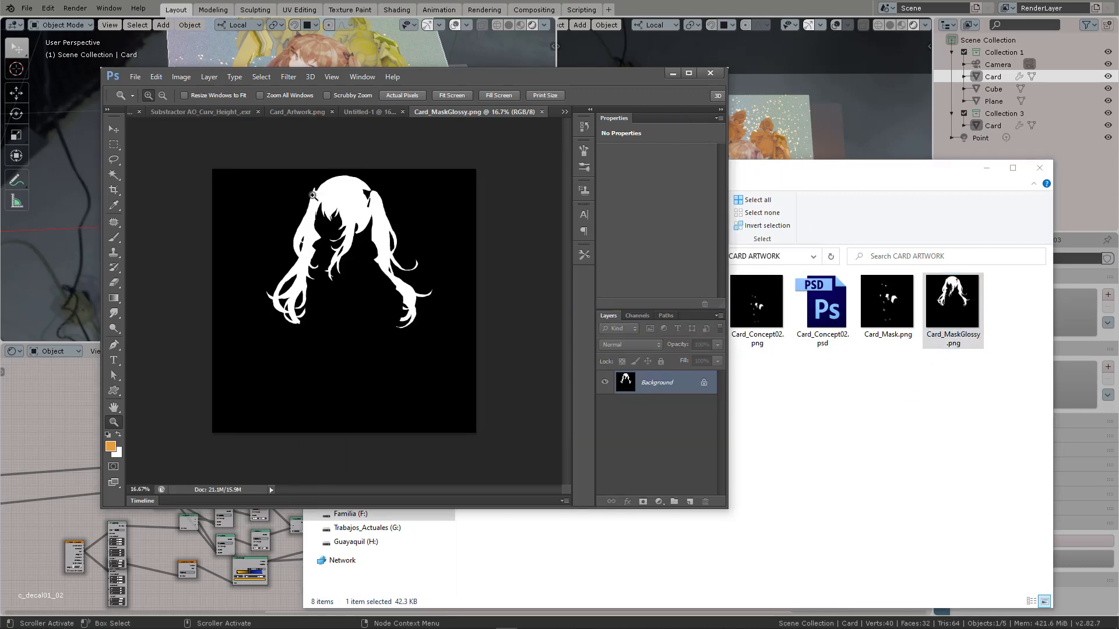
{"action": "left_click", "coordinate": [182, 76]}
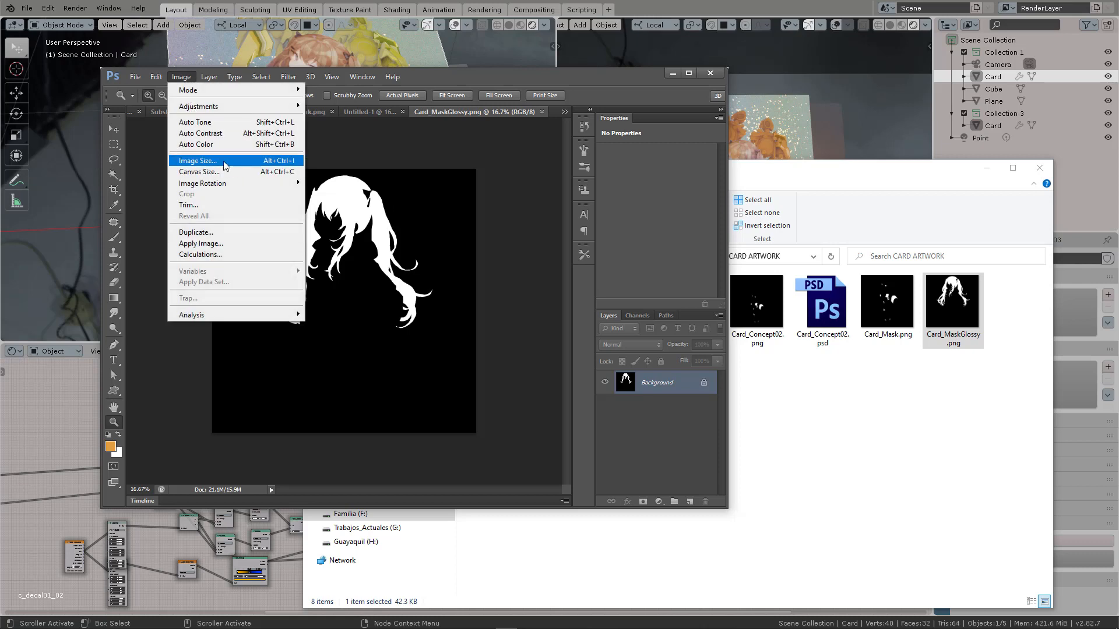
{"action": "left_click", "coordinate": [230, 160]}
{"action": "left_click", "coordinate": [482, 215]}
{"action": "left_click_drag", "start_coordinate": [311, 184], "coordinate": [399, 242]}
{"action": "left_click", "coordinate": [395, 285], "text": "alt"}
{"action": "left_click", "coordinate": [395, 285], "text": "alt"}
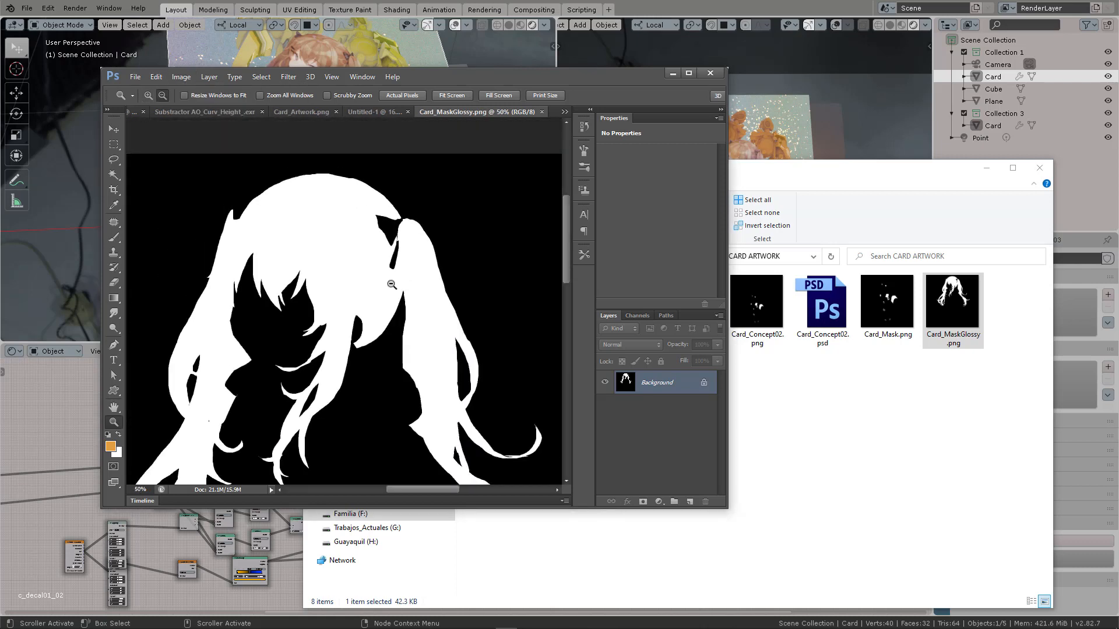
{"action": "left_click", "coordinate": [396, 285], "text": "alt"}
{"action": "left_click", "coordinate": [542, 113]}
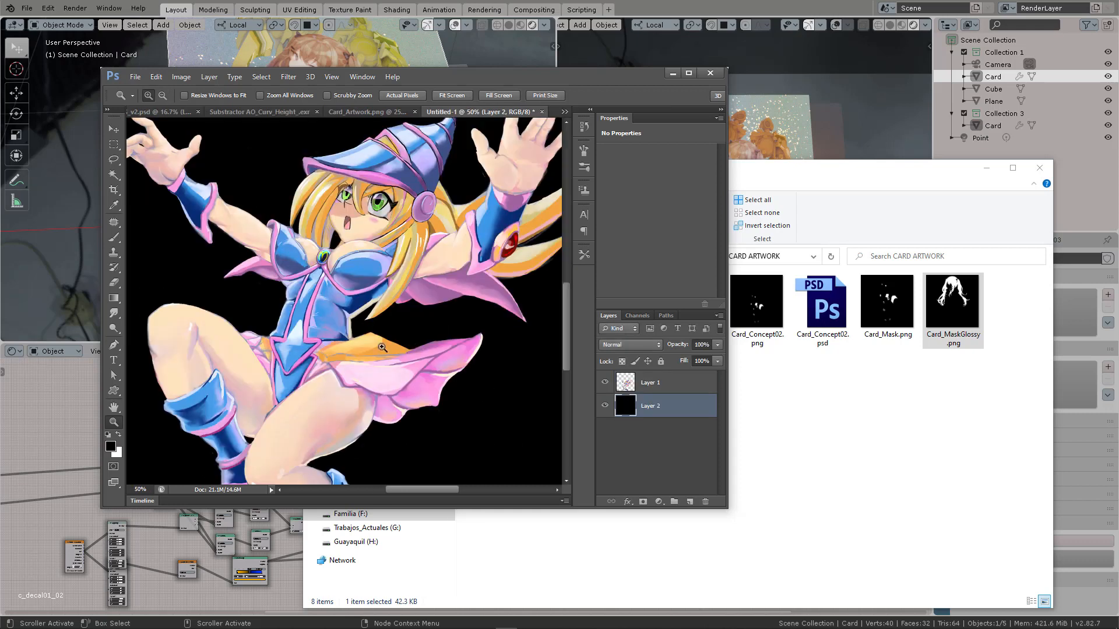
Add an empty layer above the black layer and outline the small orange sash piece left of the waist with the Polygonal Lasso
{"action": "left_click", "coordinate": [690, 501]}
{"action": "left_click", "coordinate": [315, 277]}
{"action": "left_click", "coordinate": [113, 160]}
{"action": "left_click", "coordinate": [166, 171]}
{"action": "left_click", "coordinate": [268, 370]}
{"action": "left_click", "coordinate": [273, 349]}
{"action": "left_click", "coordinate": [269, 324]}
{"action": "left_click", "coordinate": [252, 324]}
{"action": "left_click", "coordinate": [242, 342]}
{"action": "left_click", "coordinate": [269, 370]}
Add the large orange sash piece right of the waist to the polygonal selection
{"action": "left_click", "coordinate": [362, 357], "text": "shift"}
{"action": "left_click", "coordinate": [379, 374]}
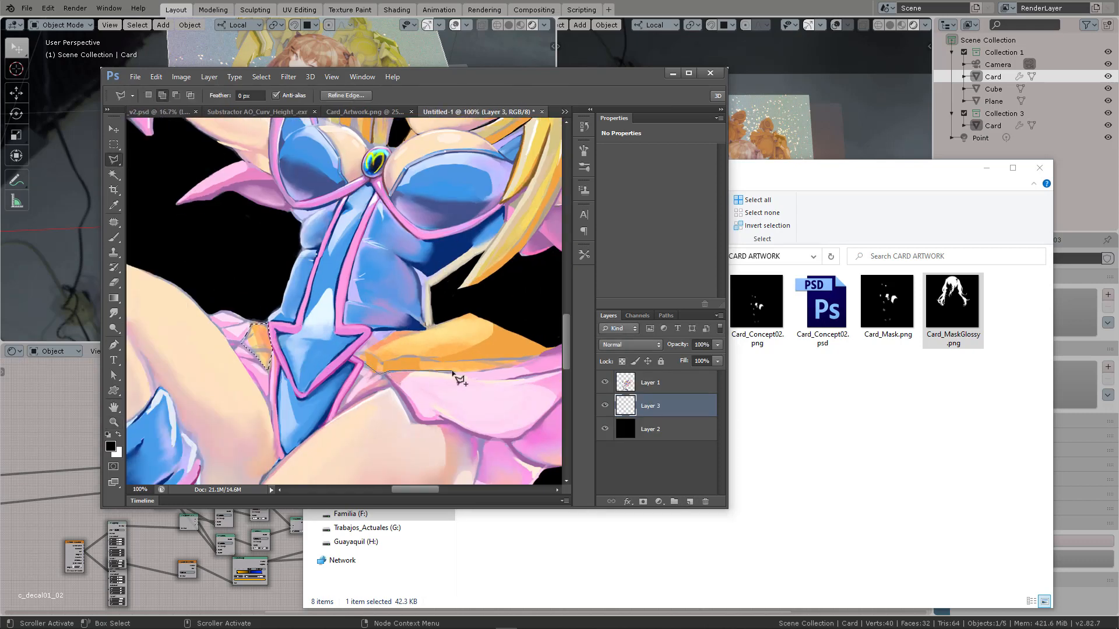
{"action": "left_click", "coordinate": [456, 374]}
{"action": "left_click", "coordinate": [470, 315]}
{"action": "left_click", "coordinate": [427, 326]}
{"action": "left_click", "coordinate": [373, 333]}
{"action": "left_click", "coordinate": [362, 358]}
Add the round gem on the character's chest to the polygonal selection
{"action": "left_click_drag", "start_coordinate": [324, 125], "coordinate": [445, 204], "text": "ctrl"}
{"action": "left_click", "coordinate": [289, 255]}
{"action": "left_click", "coordinate": [309, 243]}
{"action": "left_click", "coordinate": [348, 246]}
{"action": "left_click", "coordinate": [361, 262]}
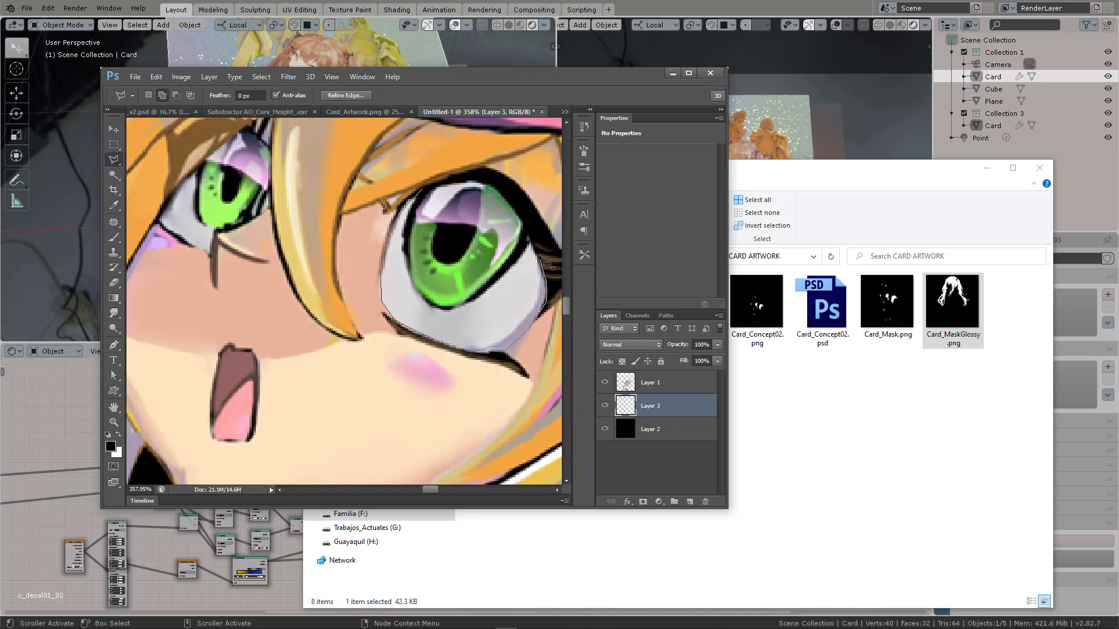
Extend the polygonal selection with the character's eyes and the red gem on the wristband
{"action": "left_click_drag", "start_coordinate": [276, 181], "coordinate": [319, 239]}
{"action": "left_click", "coordinate": [262, 305]}
{"action": "left_click", "coordinate": [209, 284]}
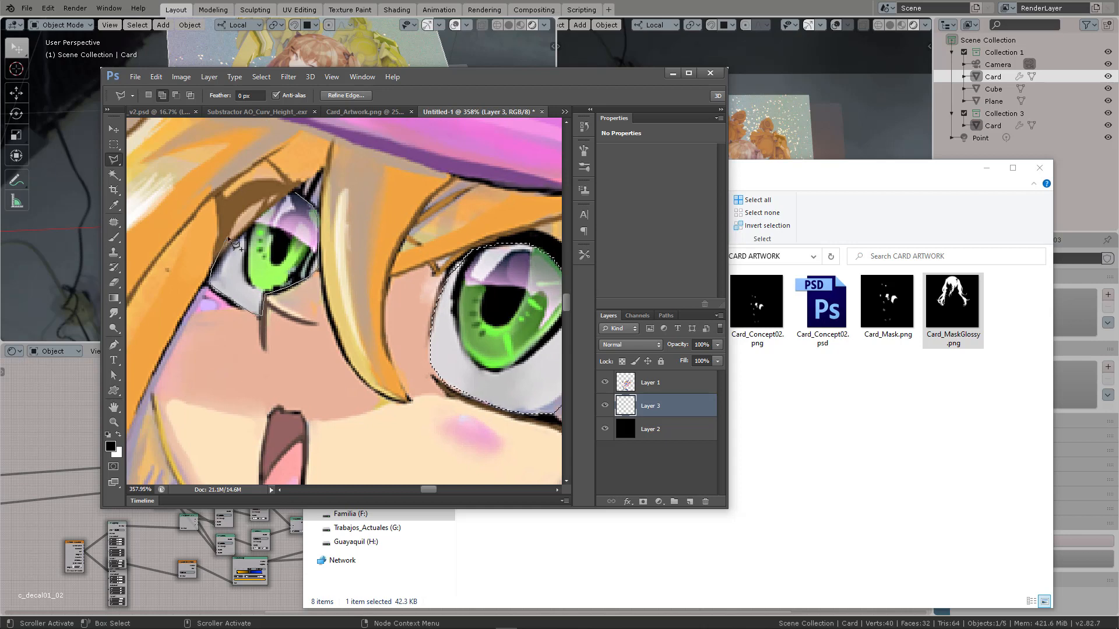
{"action": "left_click", "coordinate": [213, 239]}
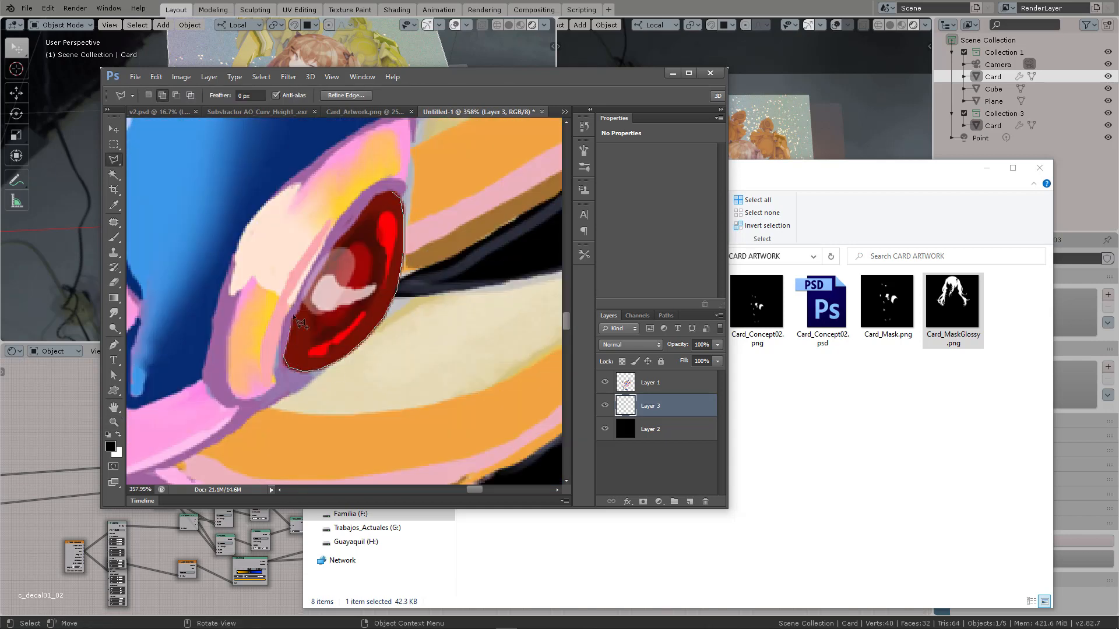
{"action": "left_click", "coordinate": [353, 228]}
{"action": "left_click", "coordinate": [393, 191]}
Hide the character artwork on Layer 1 while keeping the combined selection active on Layer 3
{"action": "key", "text": "z"}
{"action": "left_click", "coordinate": [380, 326], "text": "alt"}
{"action": "left_click", "coordinate": [380, 326], "text": "alt"}
{"action": "left_click", "coordinate": [380, 325], "text": "alt"}
{"action": "left_click_drag", "start_coordinate": [339, 310], "coordinate": [432, 249]}
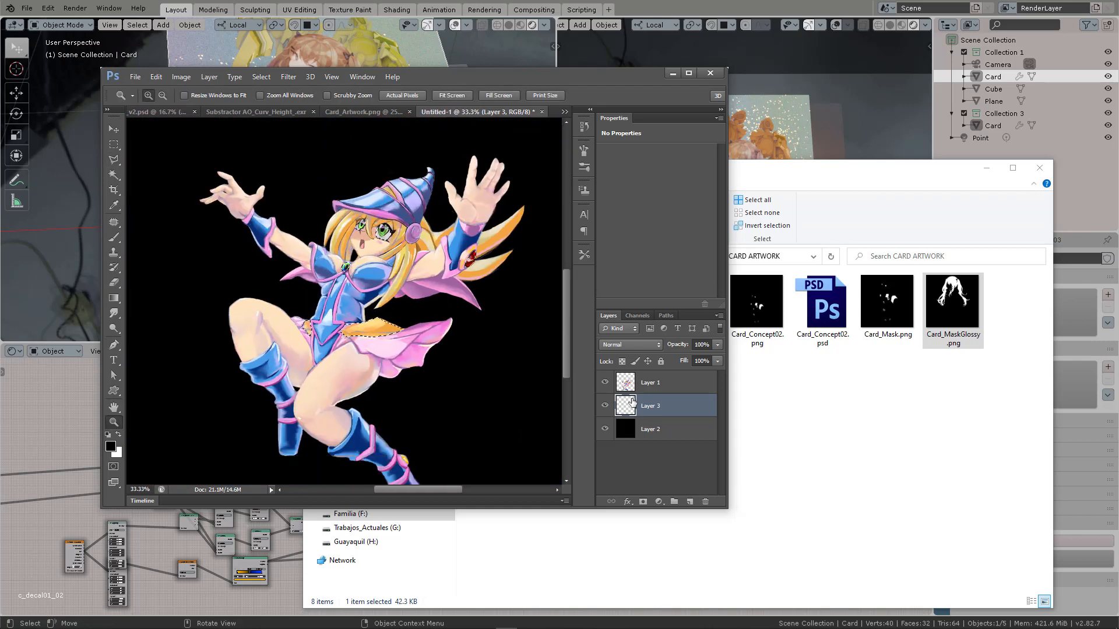
{"action": "left_click", "coordinate": [604, 383]}
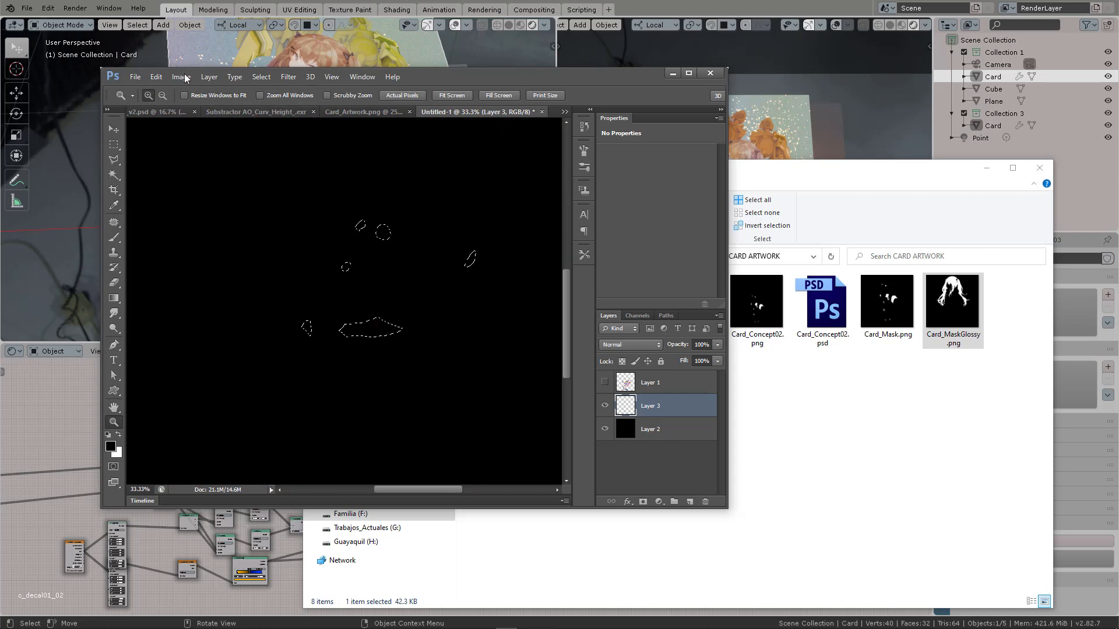
Fill the selected areas on Layer 3 with the white foreground color at 100% opacity in Normal mode
{"action": "key", "text": "x"}
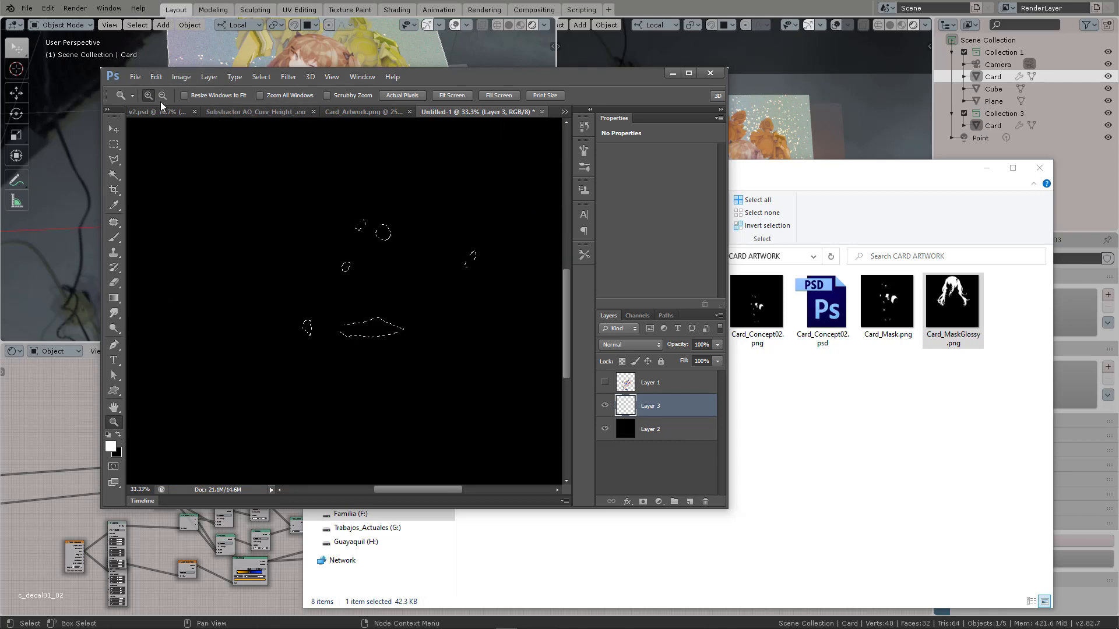
{"action": "left_click", "coordinate": [156, 77]}
{"action": "left_click", "coordinate": [189, 242]}
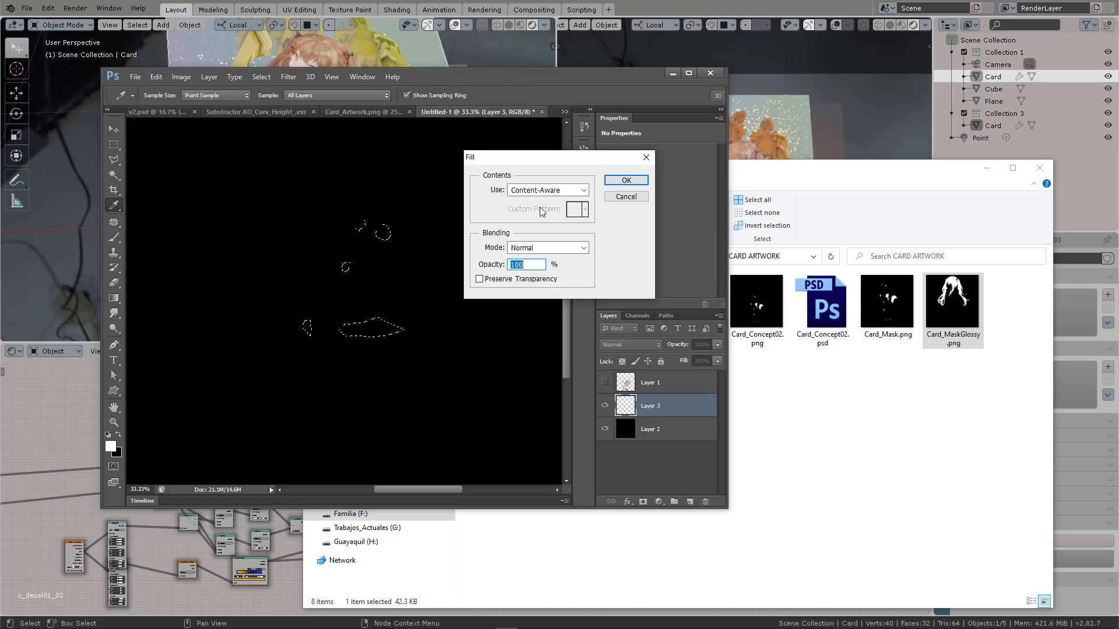
{"action": "left_click", "coordinate": [547, 190]}
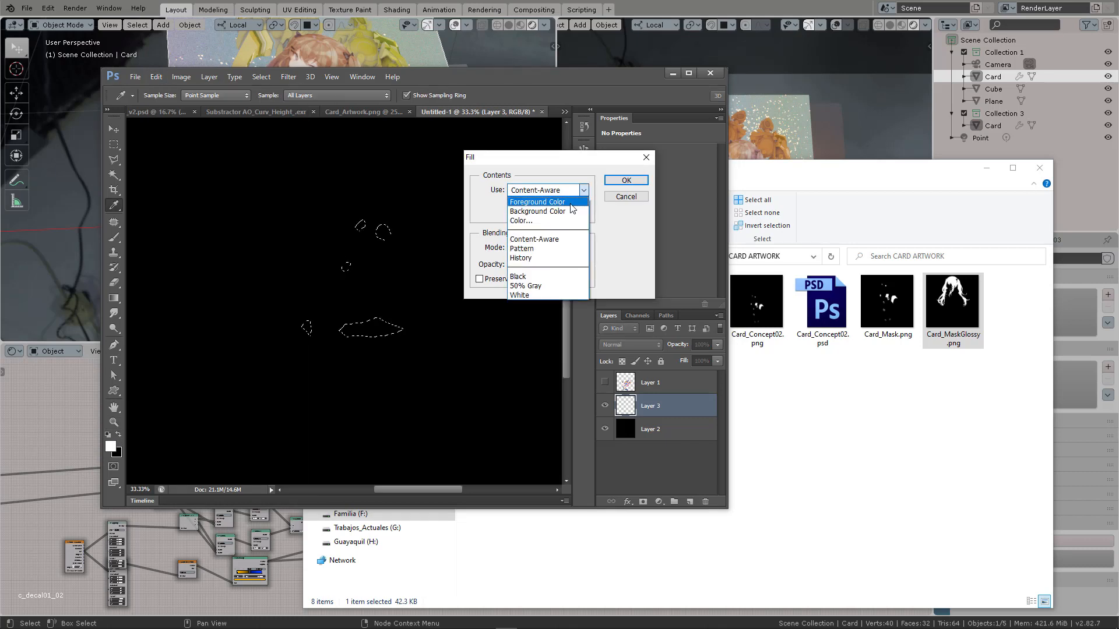
{"action": "left_click", "coordinate": [570, 202]}
{"action": "left_click", "coordinate": [626, 180]}
{"action": "key", "text": "z"}
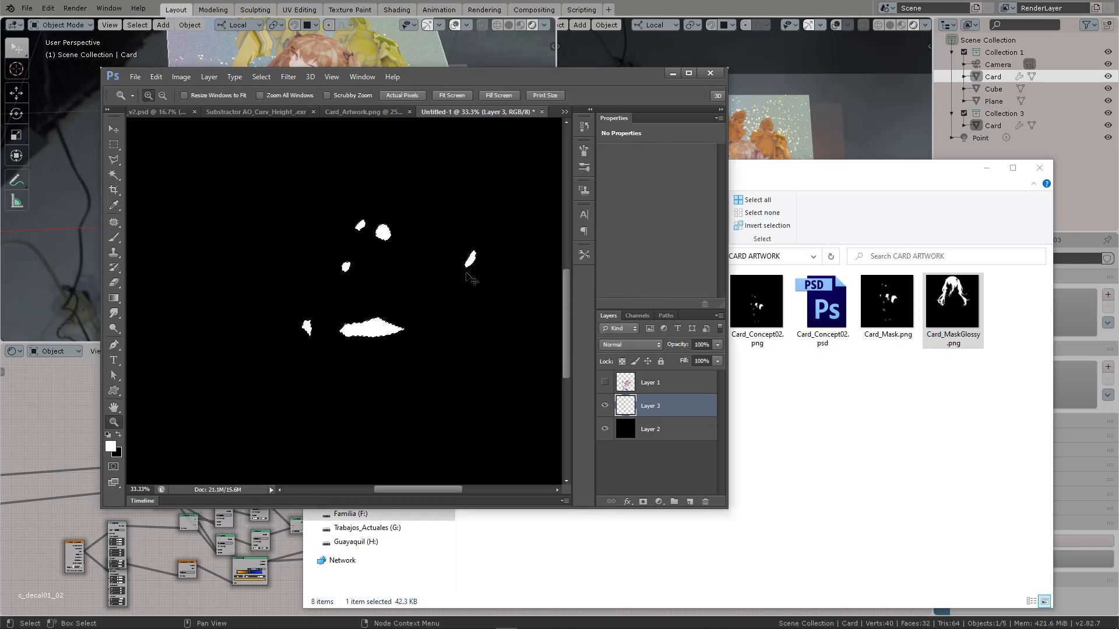
Merge the visible layers and save the black-and-white mask as DMG_GlossyMask.png in the Textures folder with Smallest / Slow compression
{"action": "left_click", "coordinate": [422, 311], "text": "alt"}
{"action": "left_click", "coordinate": [426, 312], "text": "alt"}
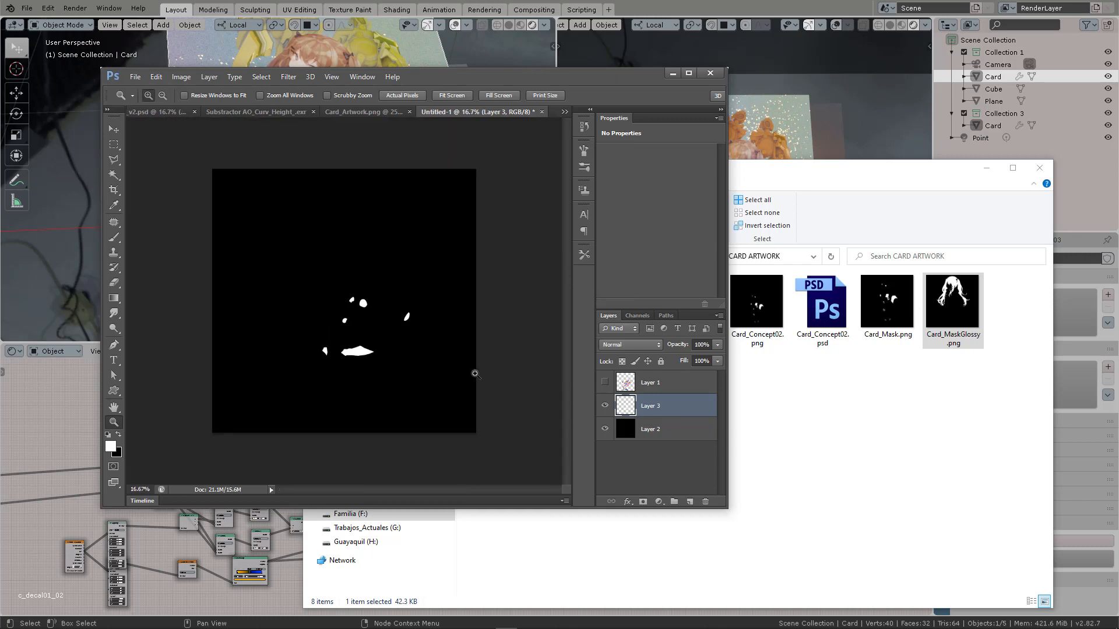
{"action": "key", "text": "ctrl+shift+e"}
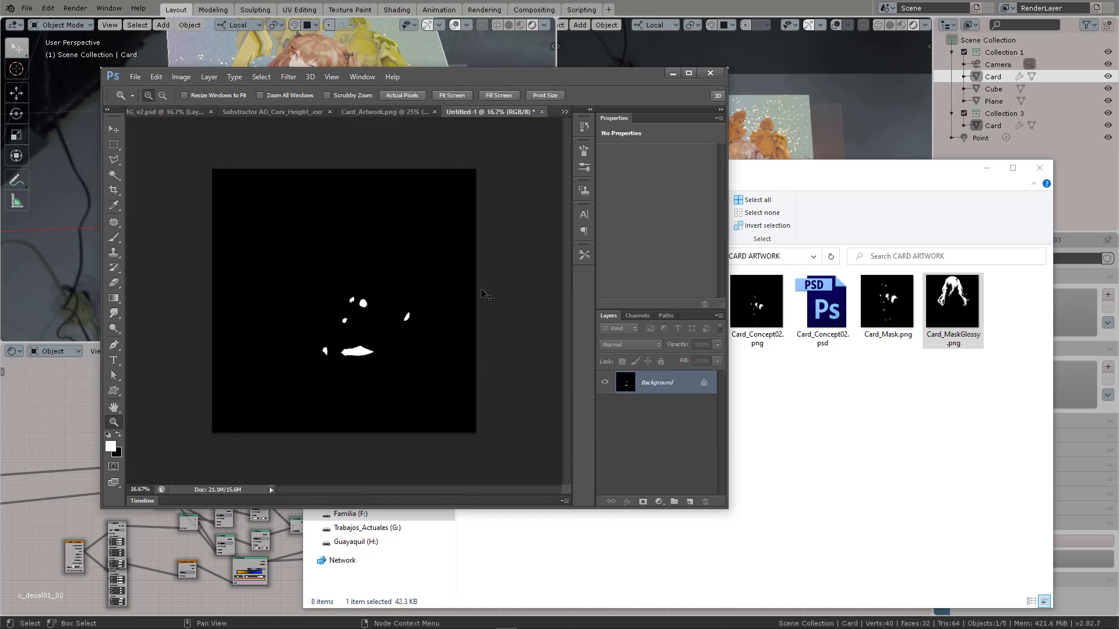
{"action": "key", "text": "ctrl+shift+s"}
{"action": "left_click", "coordinate": [335, 396]}
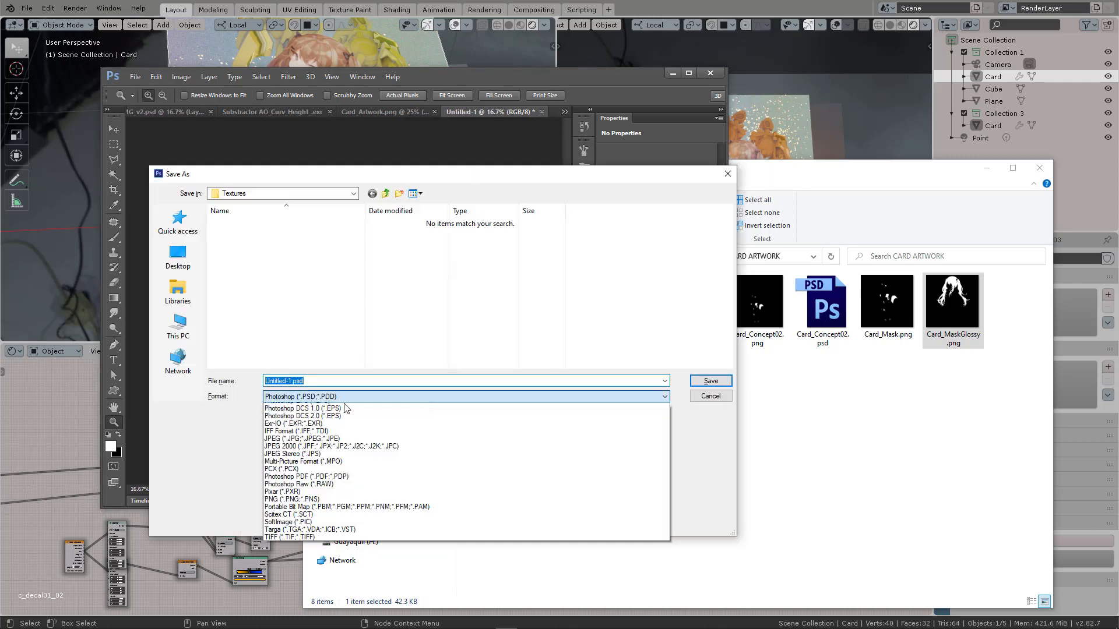
{"action": "left_click", "coordinate": [326, 535]}
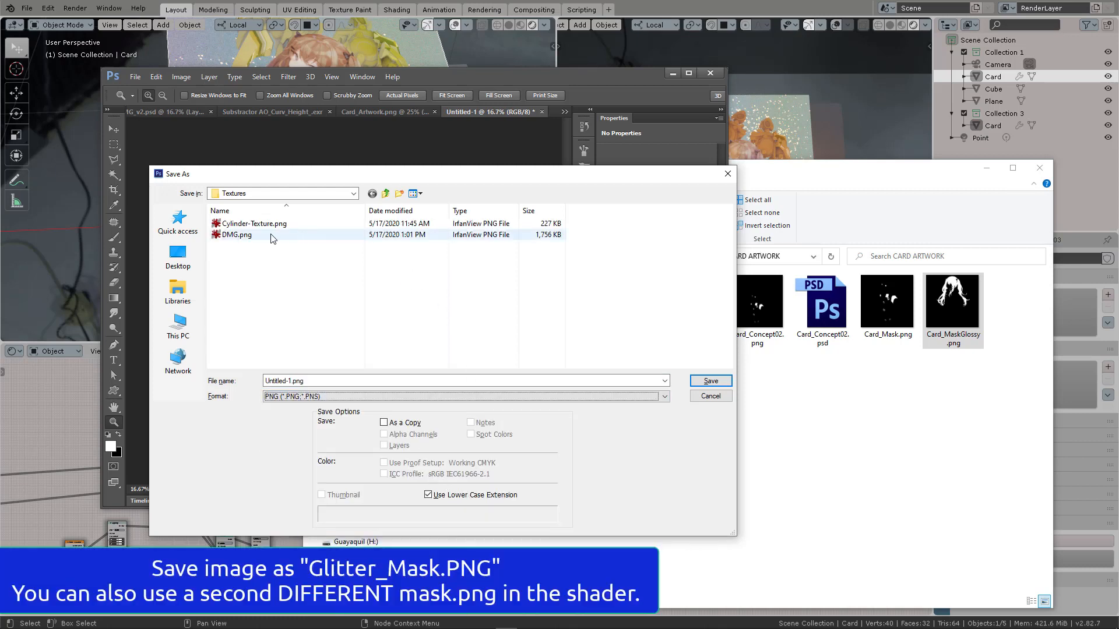
{"action": "left_click", "coordinate": [237, 234]}
{"action": "double_click", "coordinate": [279, 380]}
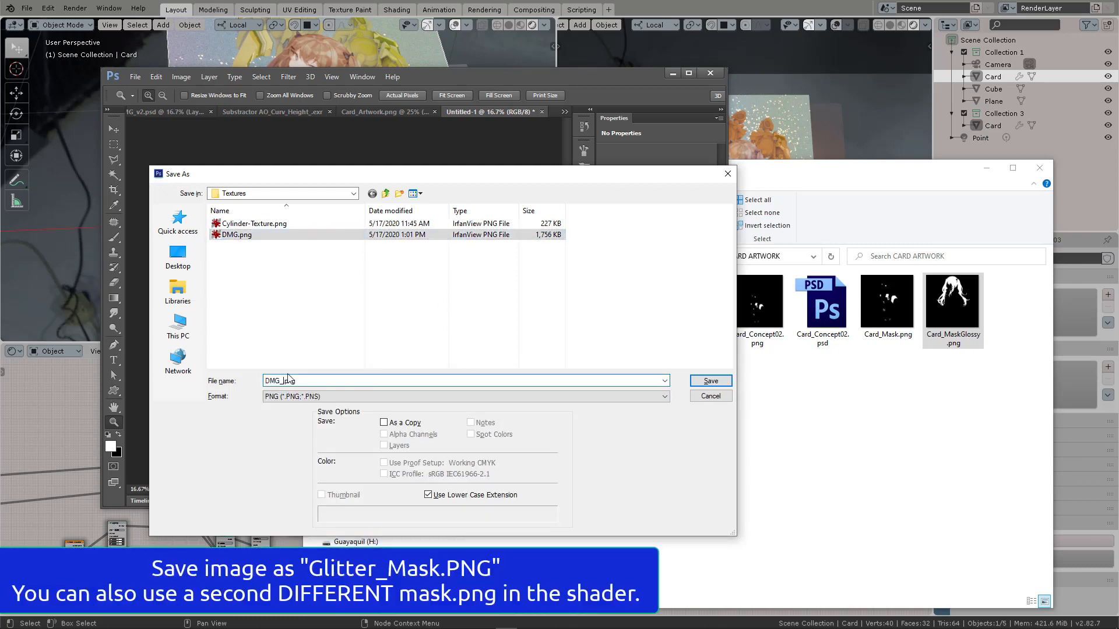
{"action": "key", "text": "Return"}
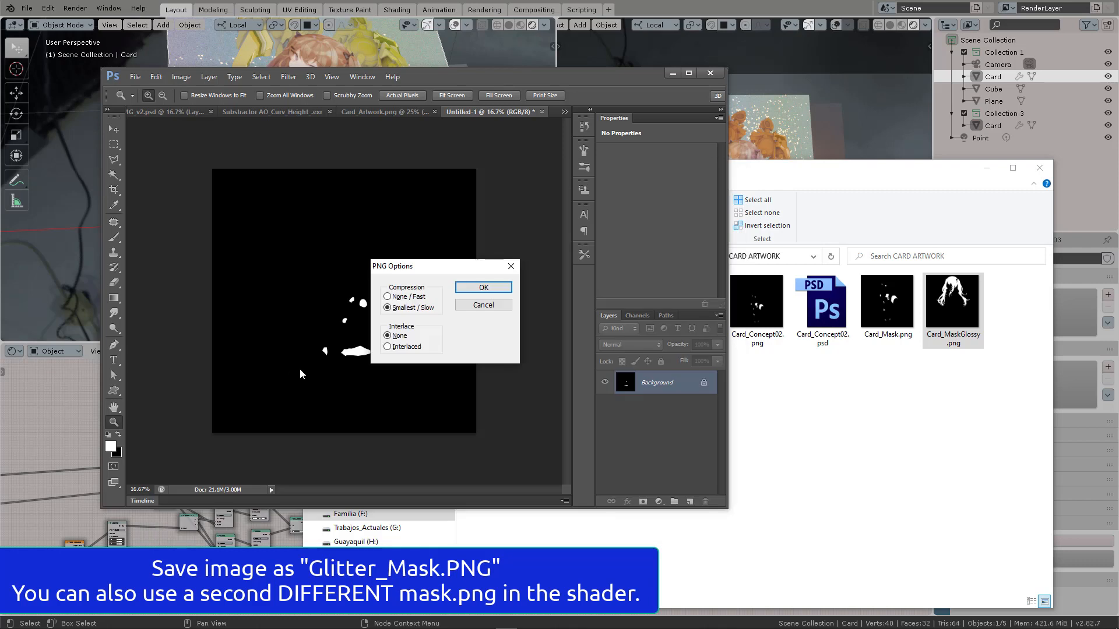
{"action": "left_click", "coordinate": [482, 287]}
{"action": "left_click", "coordinate": [366, 309]}
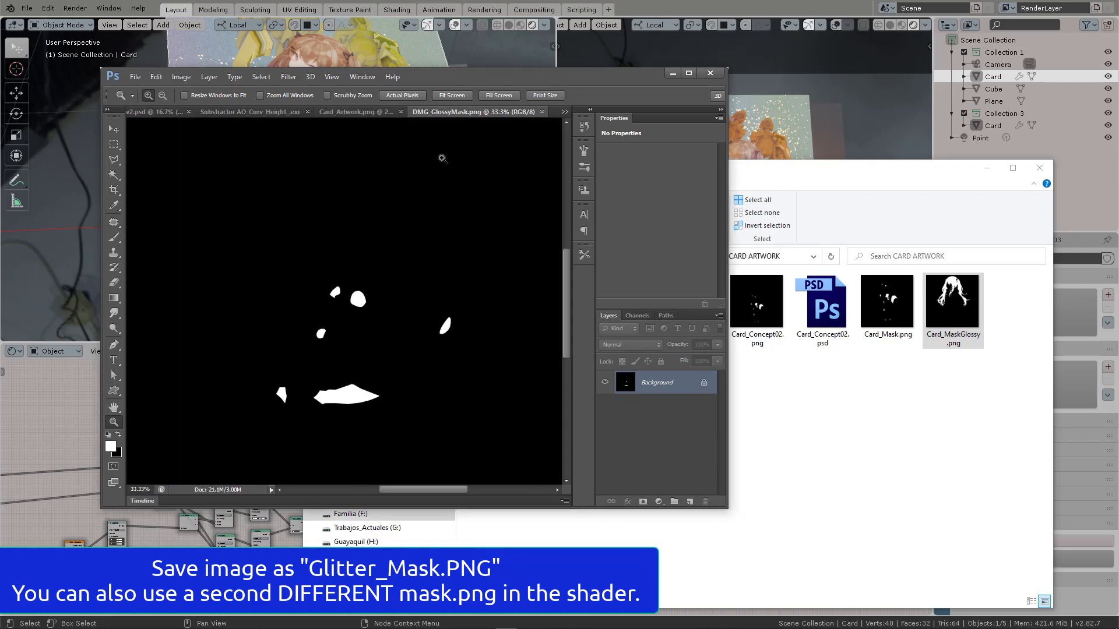
Glance at the holographic card in Blender and view only the Blue channel of Substractor AO_Curv_Height_.exr in Photoshop by hiding Red and Green
{"action": "left_click", "coordinate": [647, 6]}
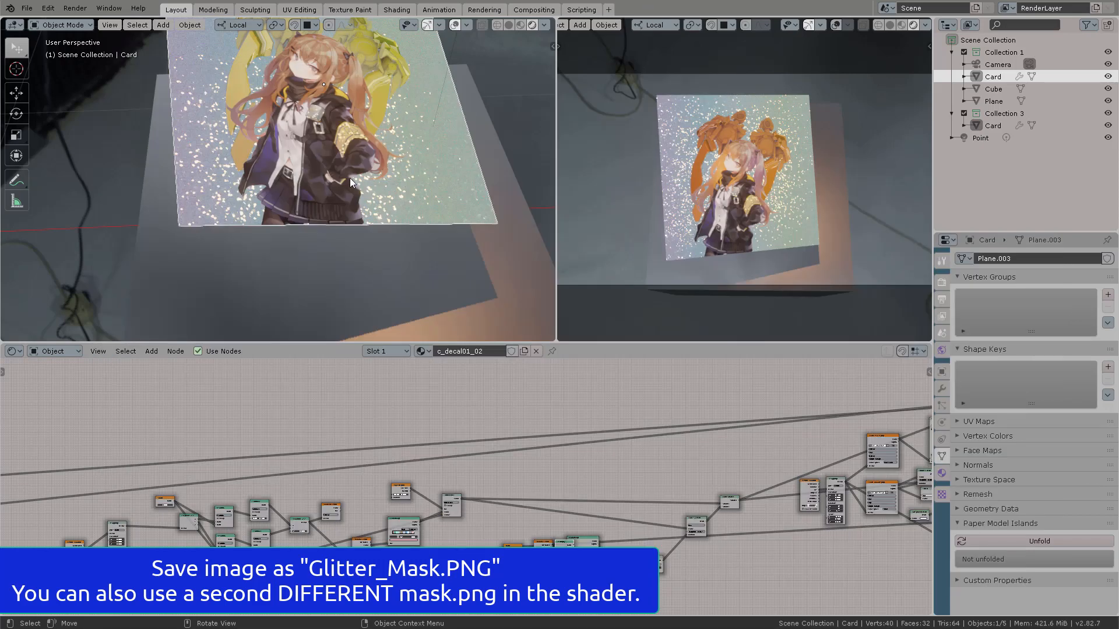
{"action": "scroll", "coordinate": [534, 479], "scroll_direction": "up", "scroll_amount": 4}
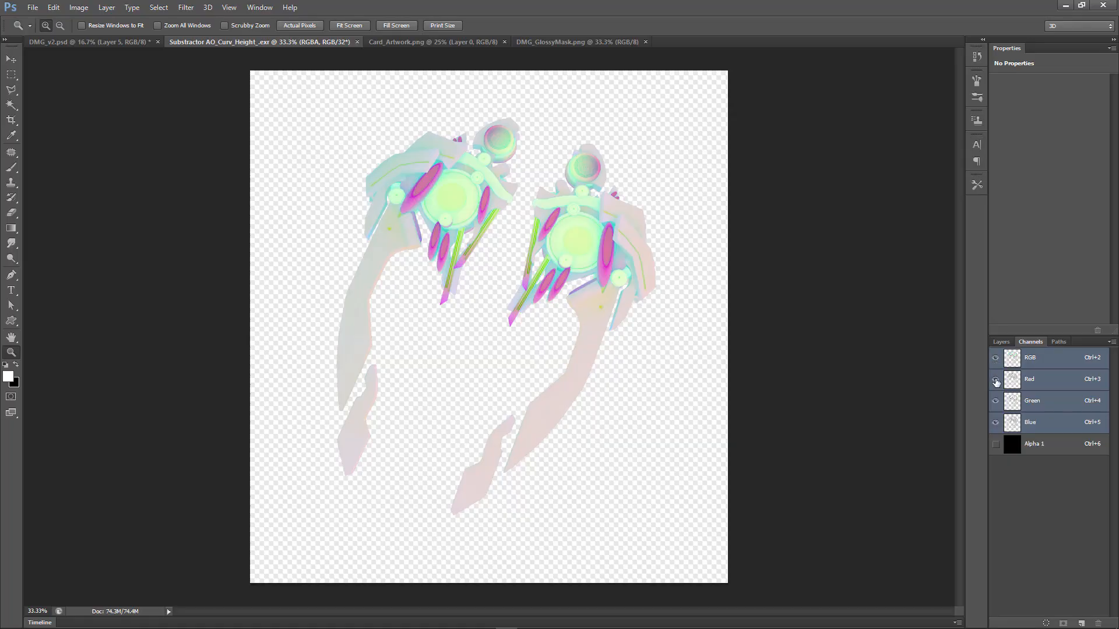
{"action": "left_click", "coordinate": [996, 380]}
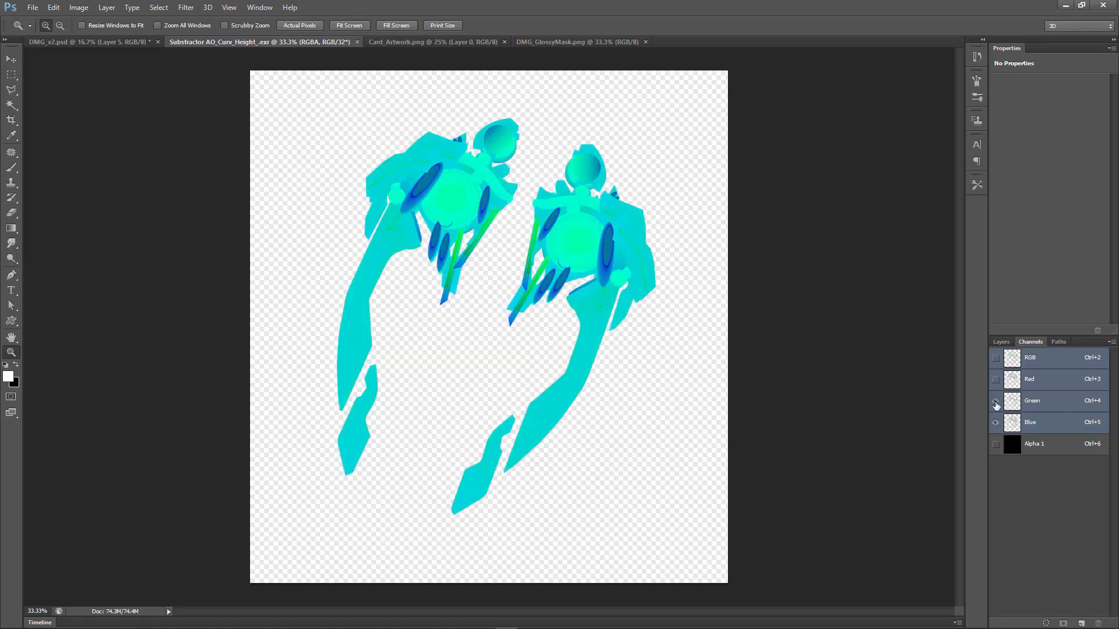
{"action": "left_click", "coordinate": [996, 401]}
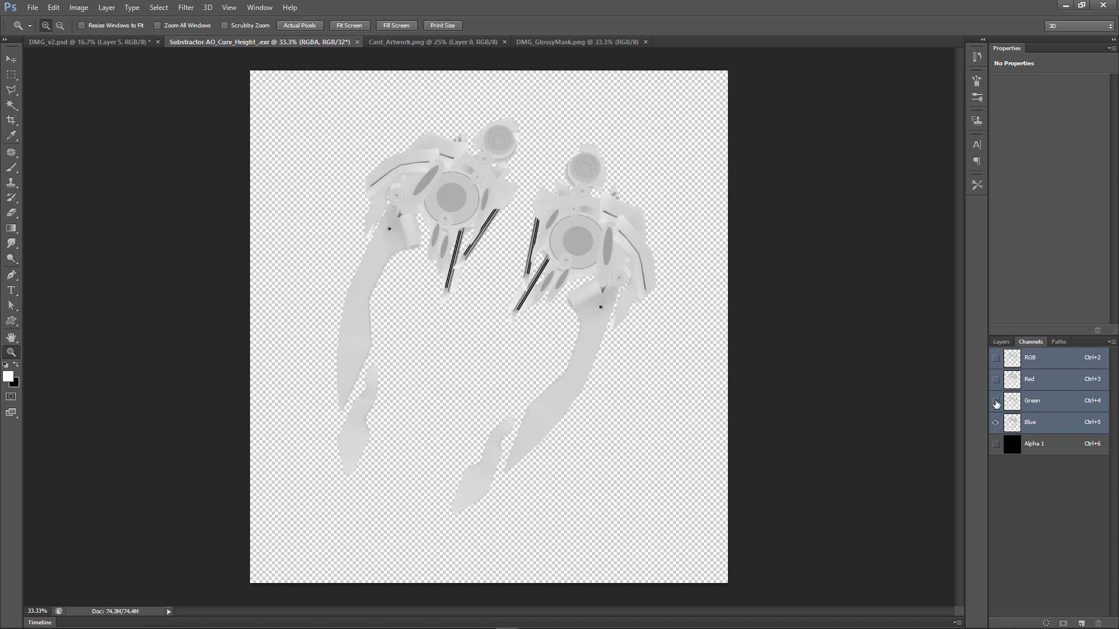
Examine the Red, Green and Blue channels of the Substractor AO_Curv_Height_.exr image one at a time
{"action": "left_click", "coordinate": [996, 401]}
{"action": "left_click", "coordinate": [996, 423]}
{"action": "left_click", "coordinate": [996, 379]}
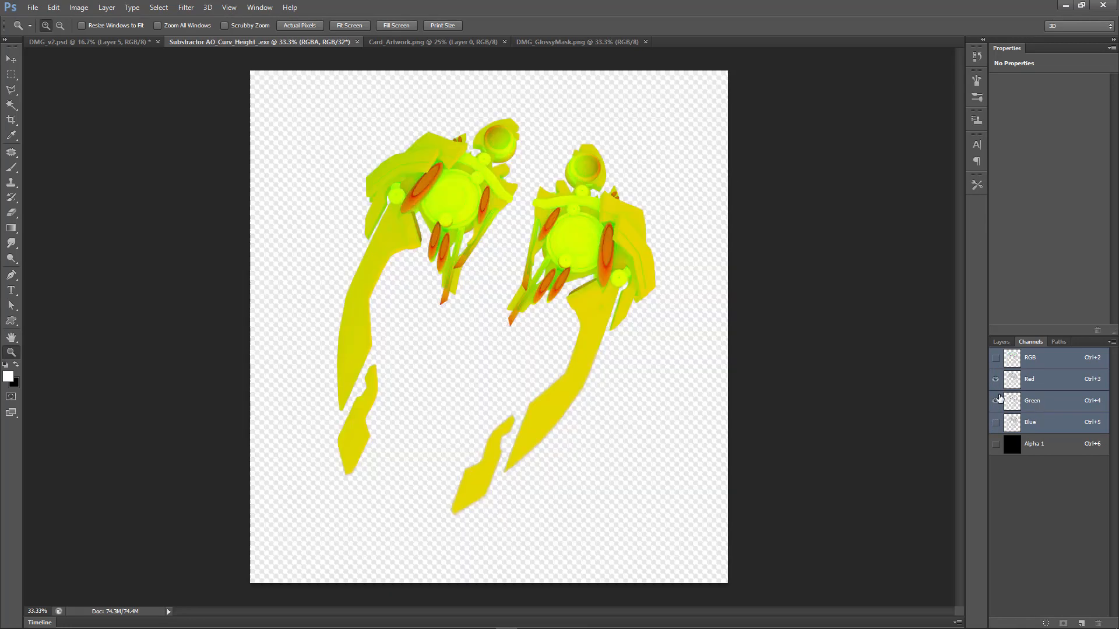
{"action": "left_click", "coordinate": [996, 401]}
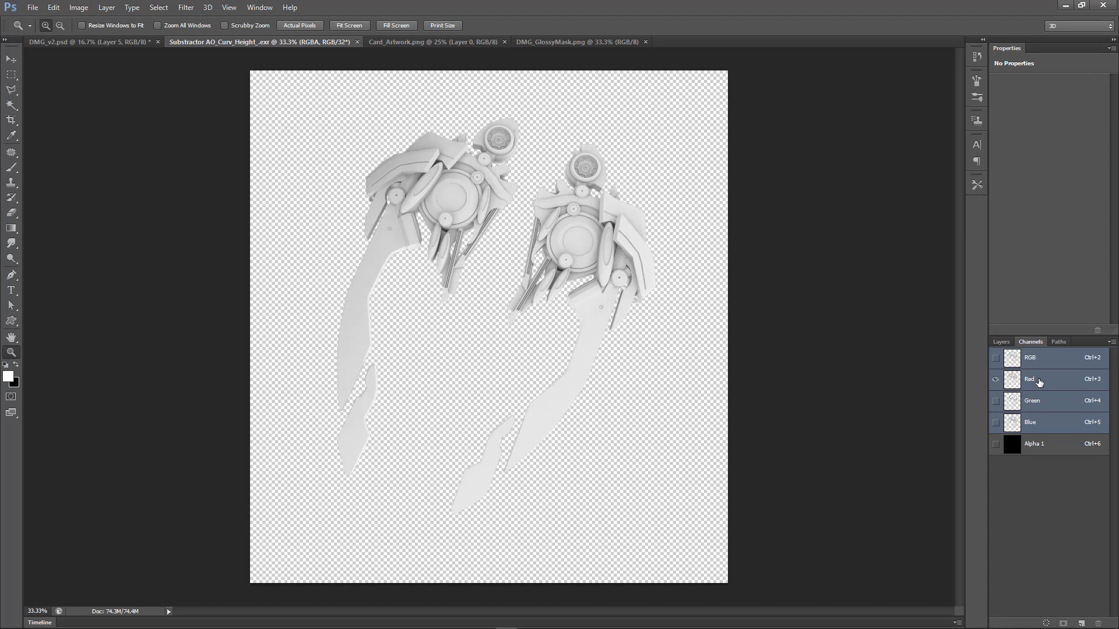
{"action": "left_click", "coordinate": [996, 402]}
{"action": "left_click", "coordinate": [996, 380]}
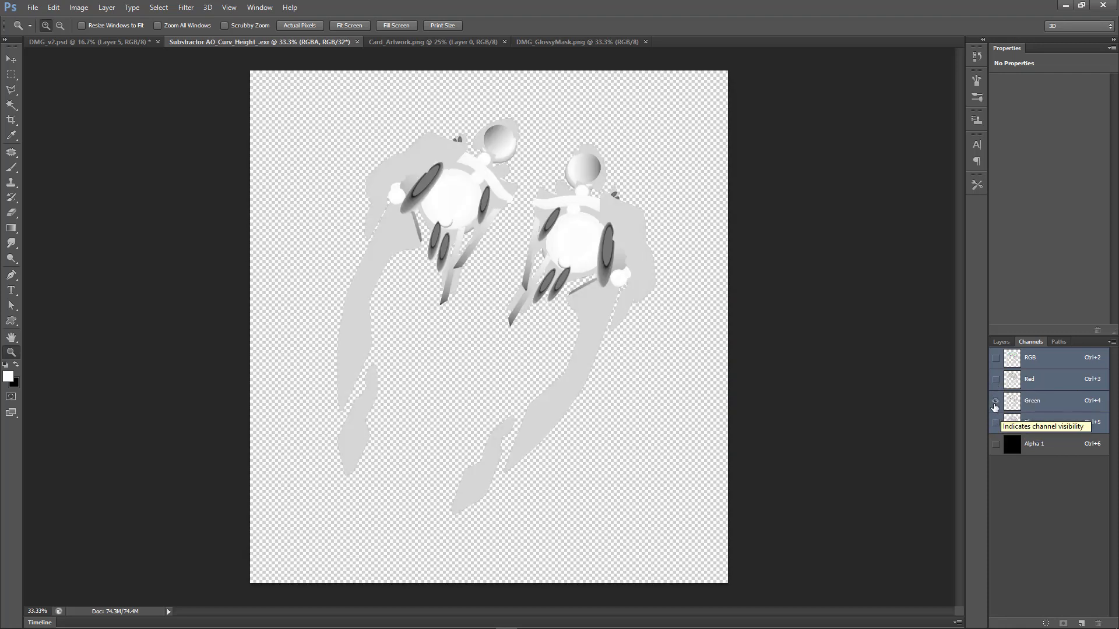
{"action": "left_click", "coordinate": [996, 425]}
{"action": "left_click", "coordinate": [996, 402]}
{"action": "left_click", "coordinate": [1038, 424]}
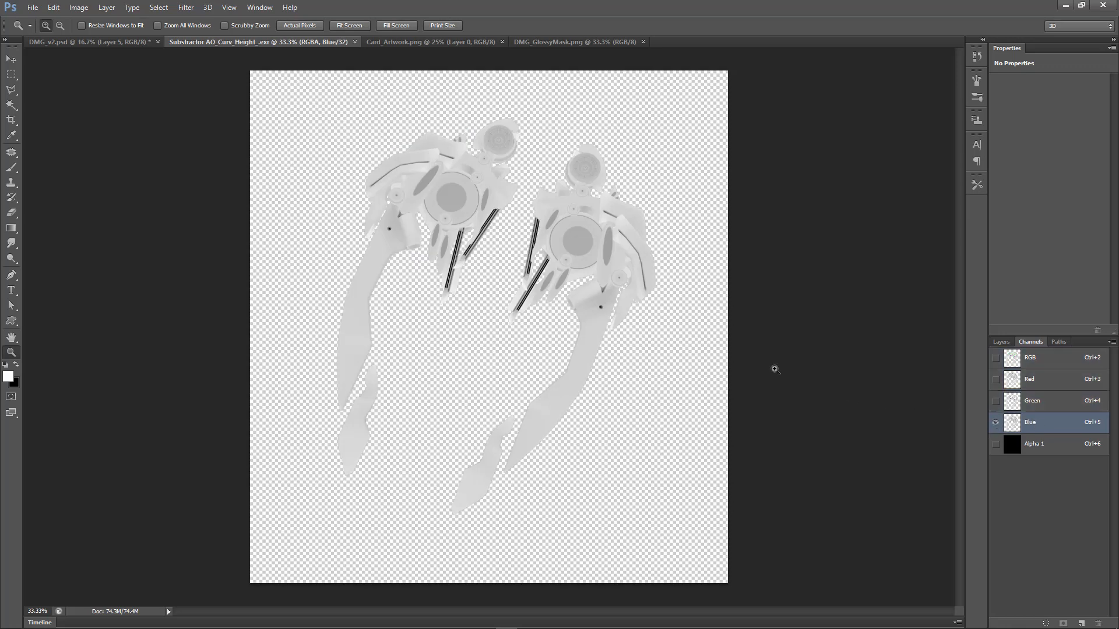
{"action": "left_click", "coordinate": [995, 401]}
{"action": "left_click", "coordinate": [996, 423]}
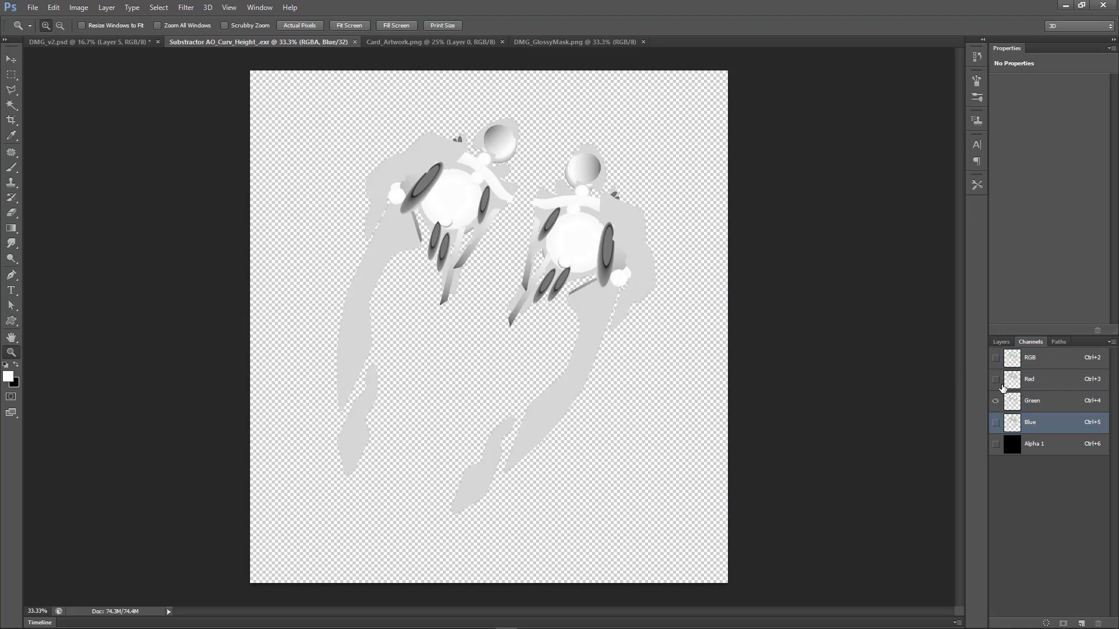
Open Cylinder AO.png, Cylinder Depth.png and Cylinder Pointiness.png together from the Render Depth Pictures folder
{"action": "key", "text": "ctrl+o"}
{"action": "left_click", "coordinate": [328, 207]}
{"action": "left_click", "coordinate": [387, 212], "text": "ctrl"}
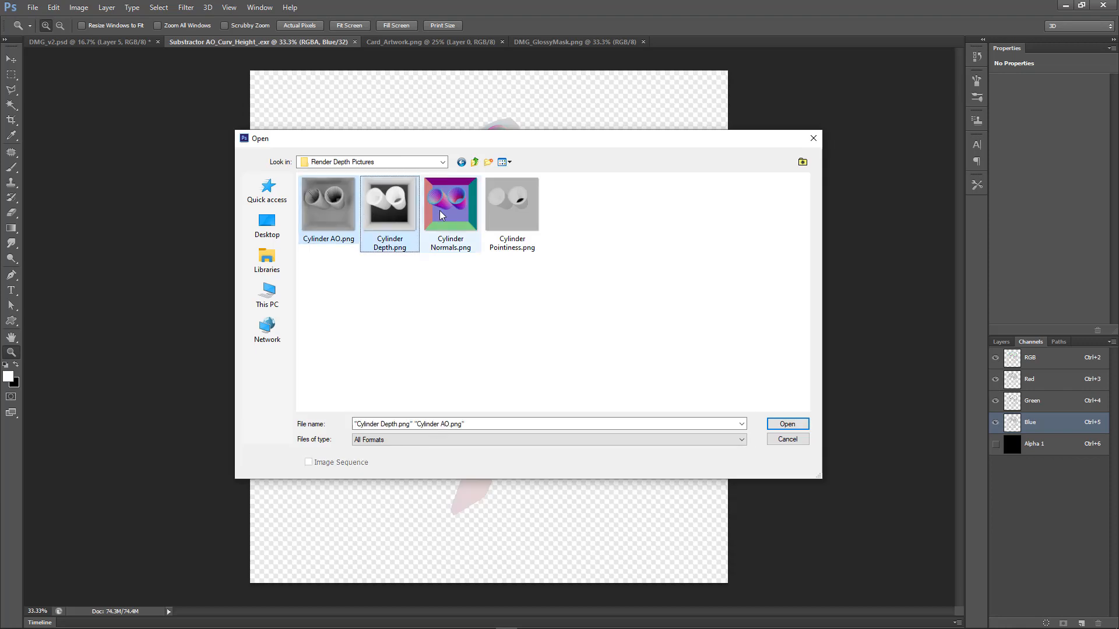
{"action": "left_click", "coordinate": [527, 212], "text": "ctrl"}
{"action": "left_click", "coordinate": [787, 423]}
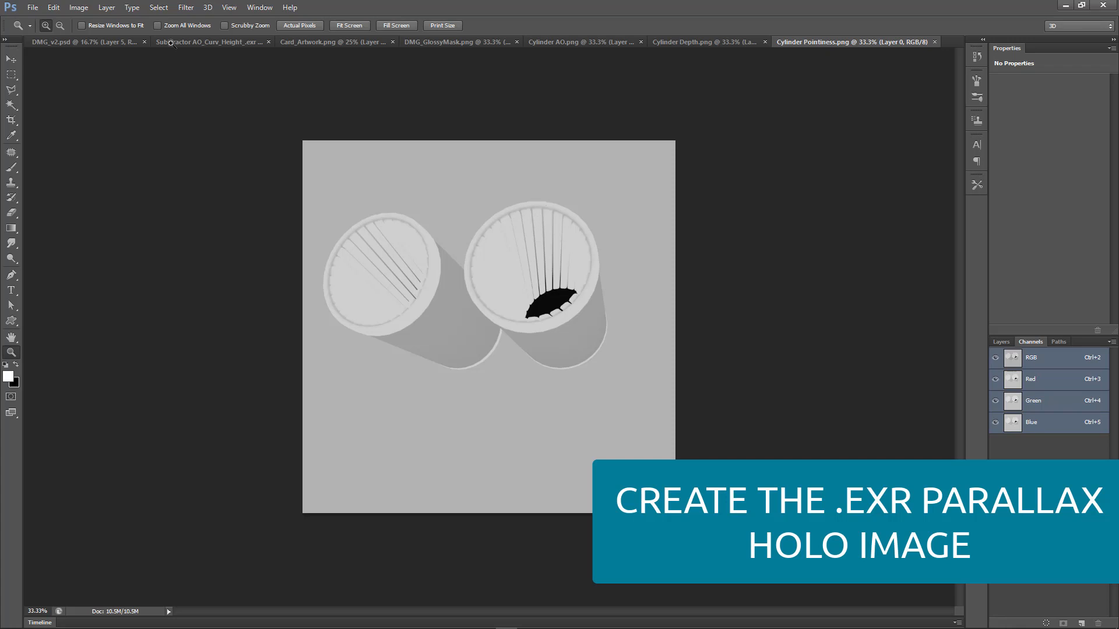
Convert Cylinder AO.png to Grayscale mode, discarding its color information
{"action": "left_click", "coordinate": [559, 42]}
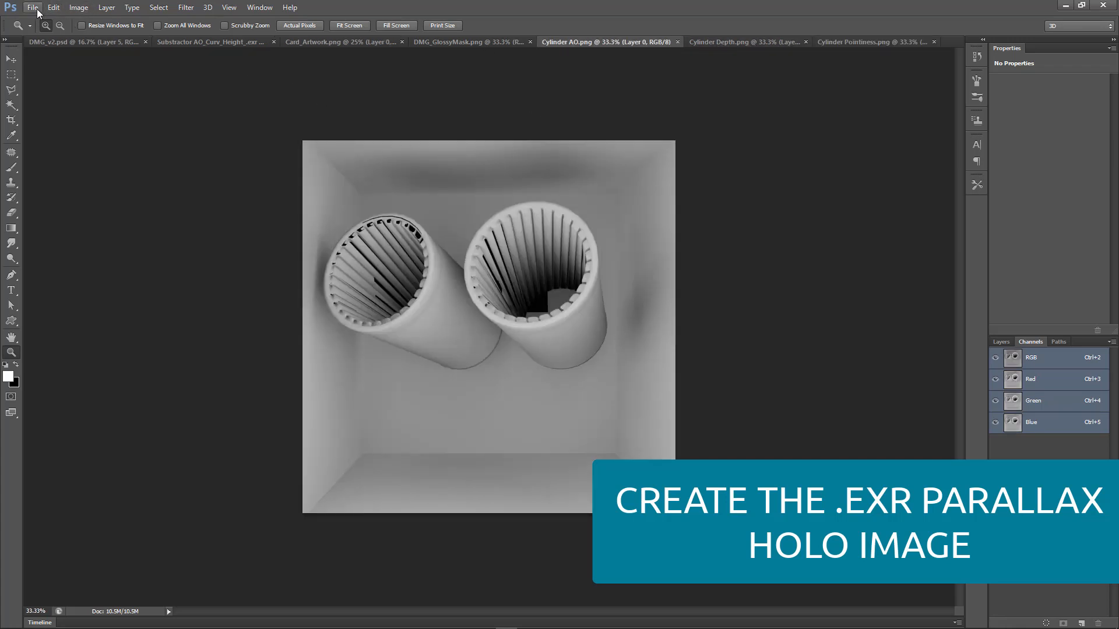
{"action": "left_click", "coordinate": [78, 7]}
{"action": "mouse_move", "coordinate": [85, 21]}
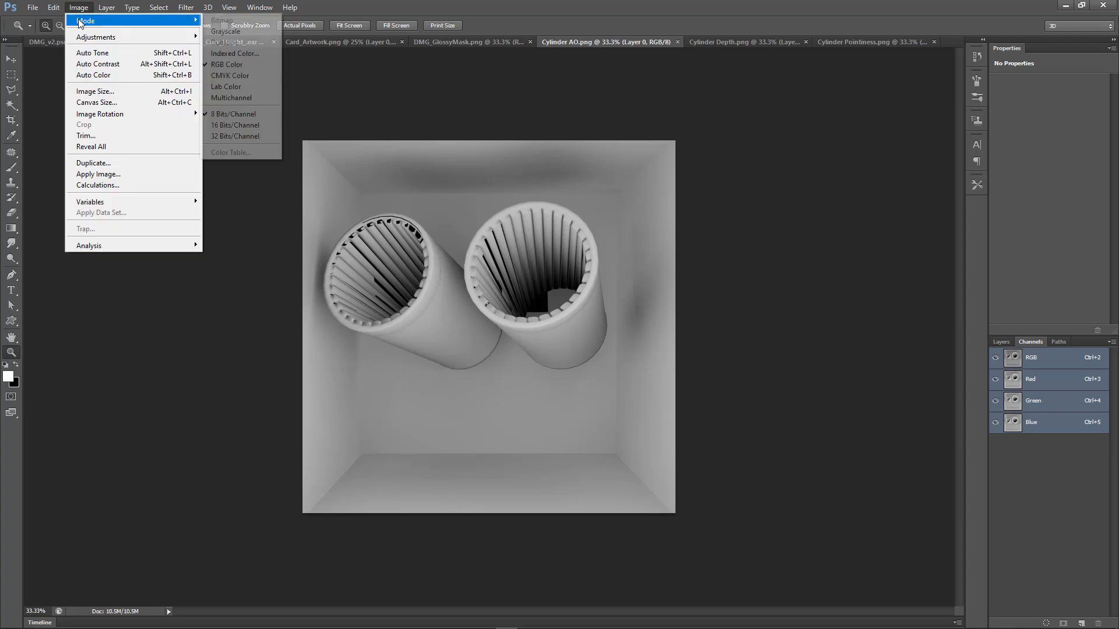
{"action": "left_click", "coordinate": [248, 33]}
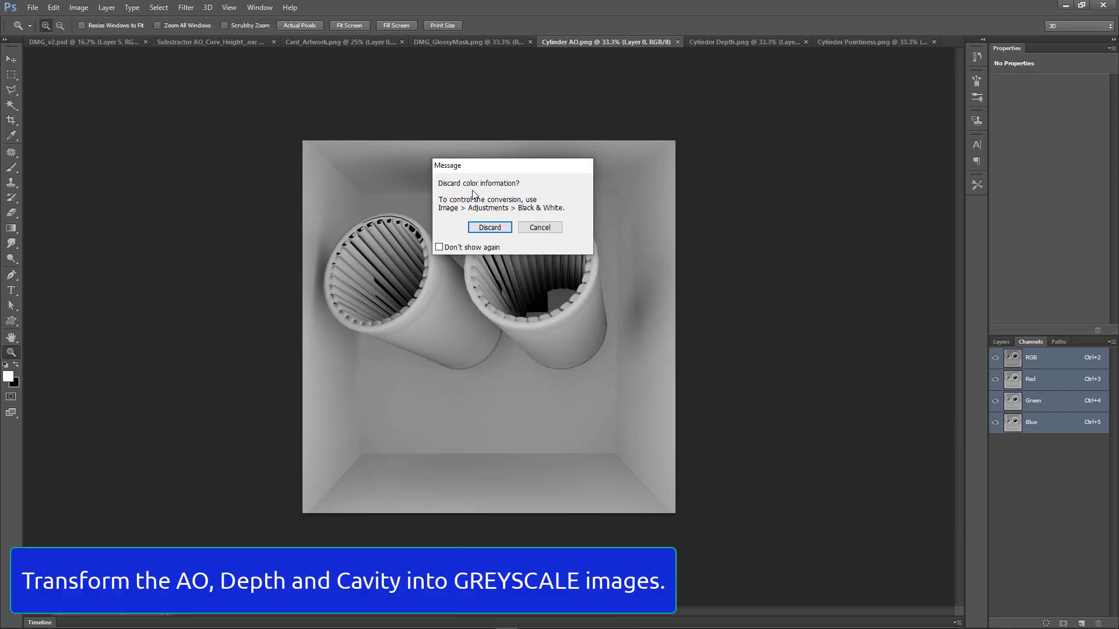
{"action": "left_click", "coordinate": [490, 227]}
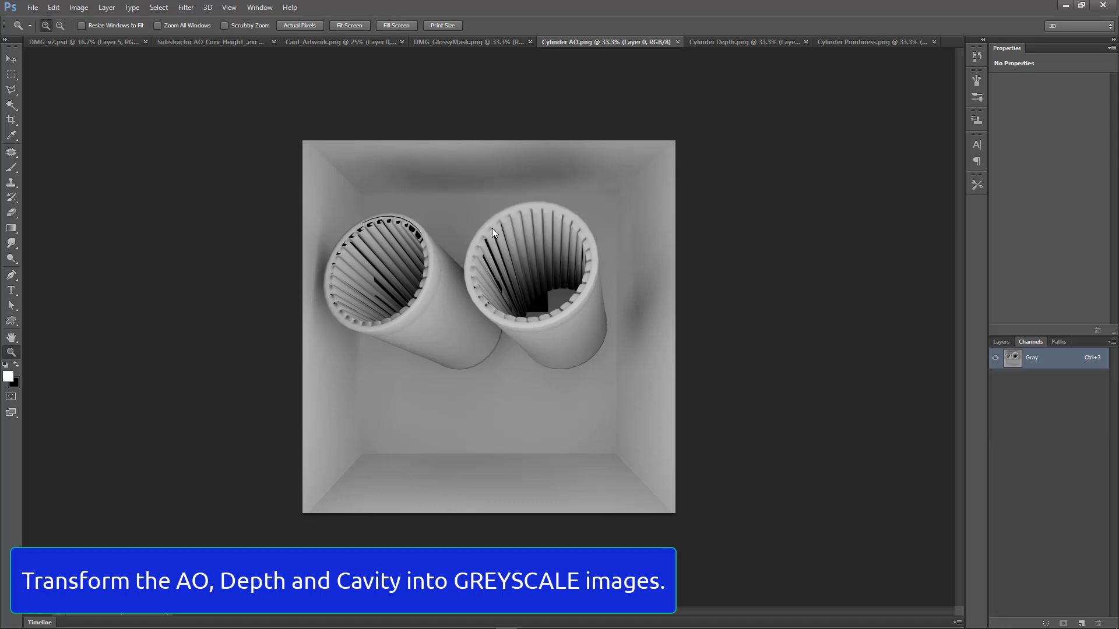
Convert Cylinder Depth.png to Grayscale mode and discard the color information
{"action": "left_click", "coordinate": [727, 44]}
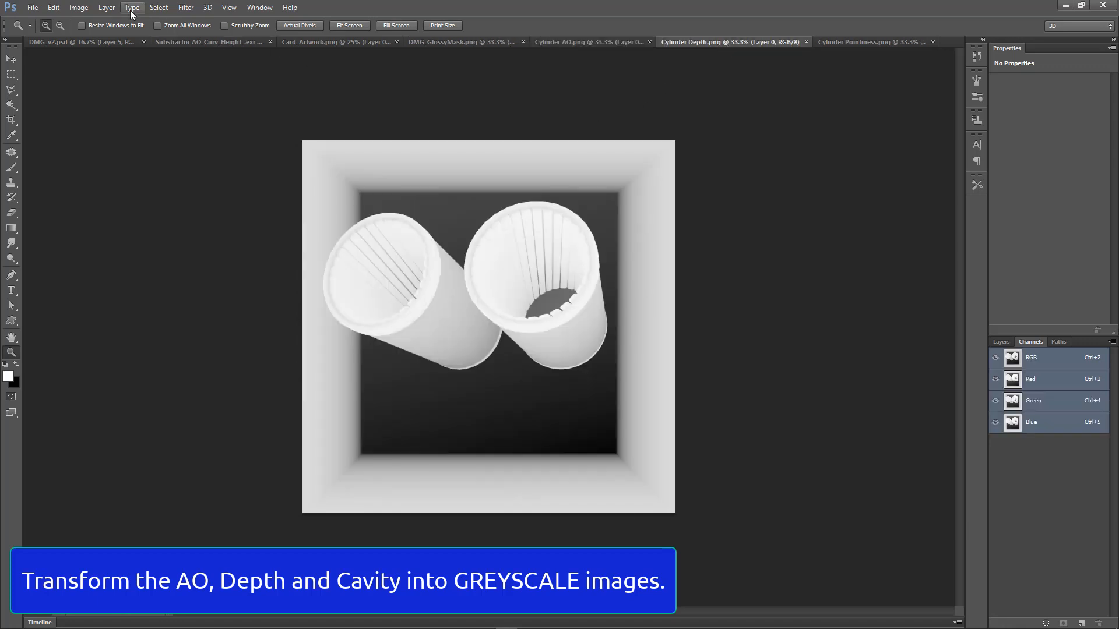
{"action": "left_click", "coordinate": [86, 8]}
{"action": "mouse_move", "coordinate": [139, 27]}
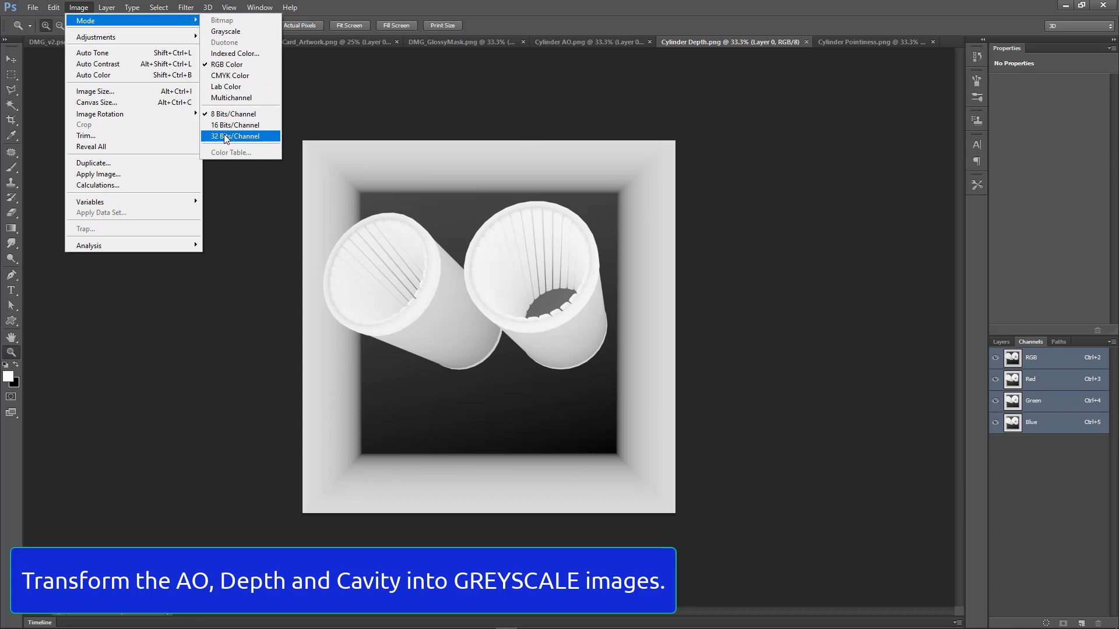
{"action": "left_click", "coordinate": [238, 35]}
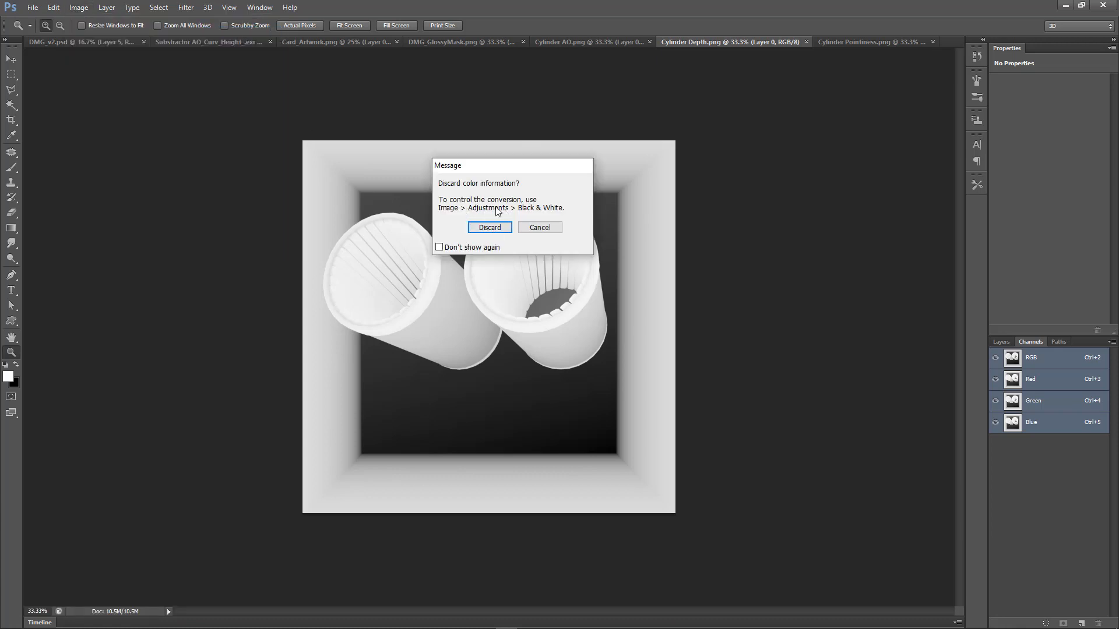
{"action": "left_click", "coordinate": [491, 226]}
Convert the Cylinder Pointiness.png image to Grayscale mode, discarding the color information
{"action": "left_click", "coordinate": [875, 43]}
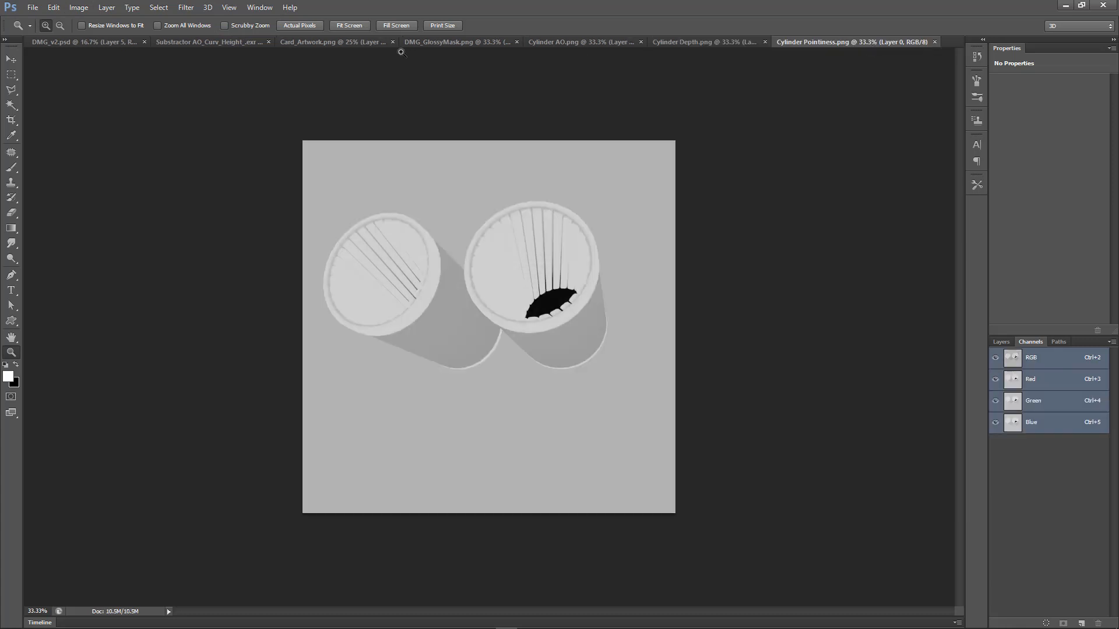
{"action": "left_click", "coordinate": [80, 8]}
{"action": "mouse_move", "coordinate": [87, 21]}
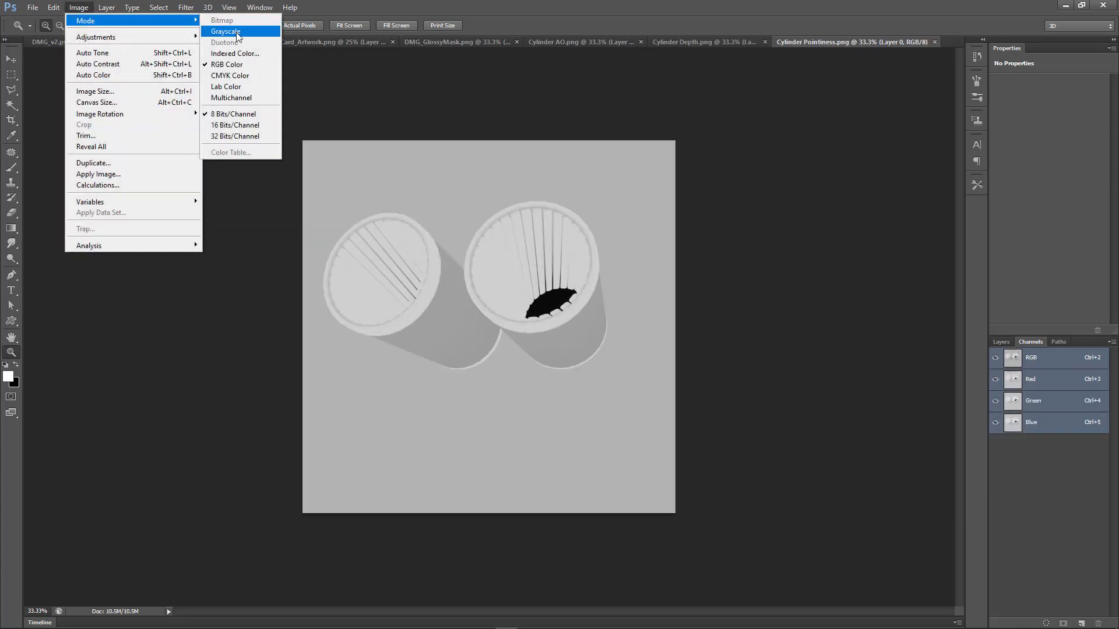
{"action": "left_click", "coordinate": [238, 35]}
{"action": "left_click", "coordinate": [490, 227]}
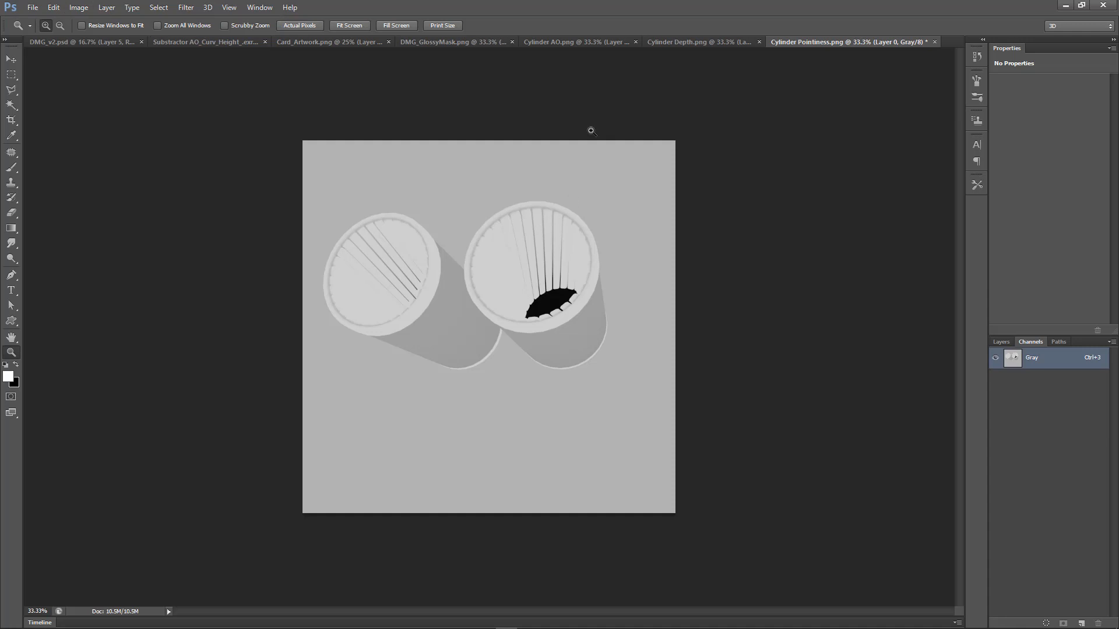
Convert the grayscale Cylinder AO.png to 32 Bits/Channel and RGB Color mode
{"action": "left_click", "coordinate": [574, 42]}
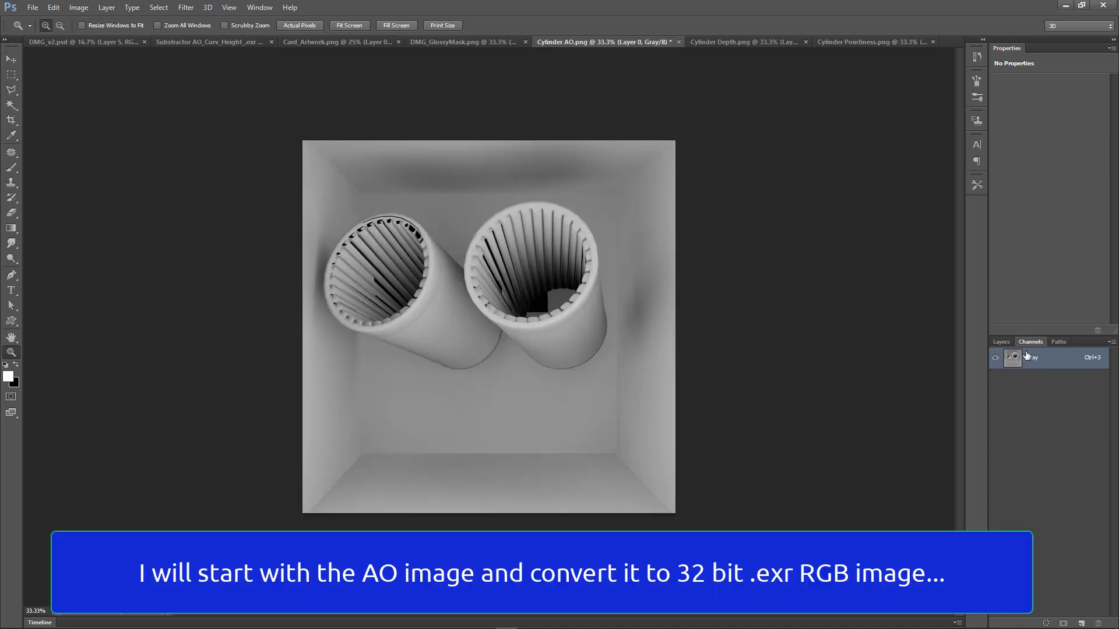
{"action": "left_click", "coordinate": [79, 7]}
{"action": "mouse_move", "coordinate": [108, 21]}
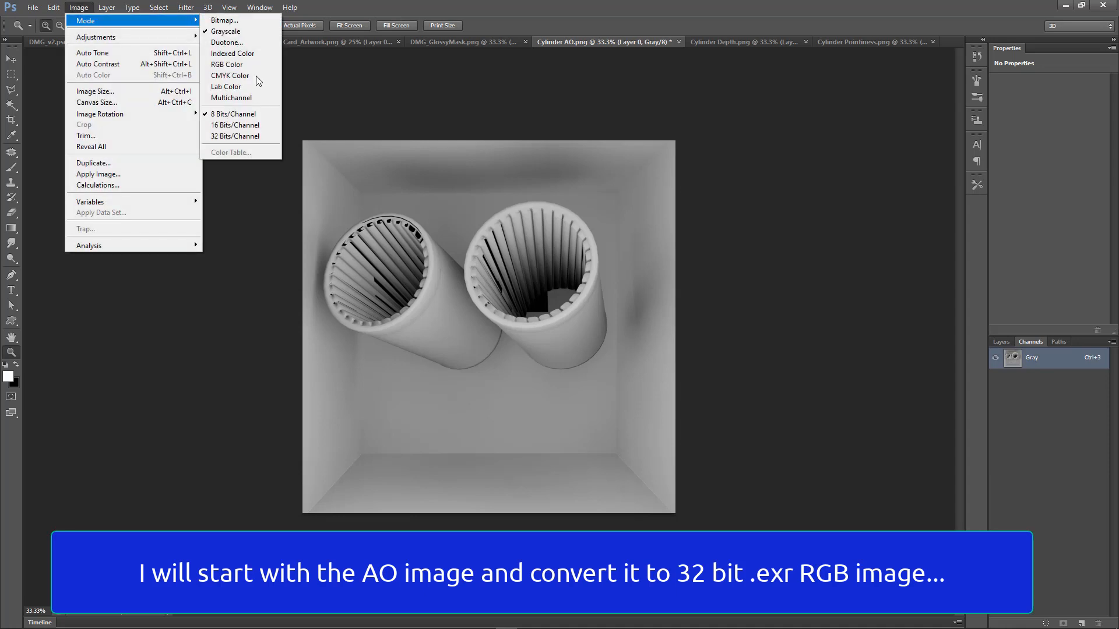
{"action": "left_click", "coordinate": [236, 136]}
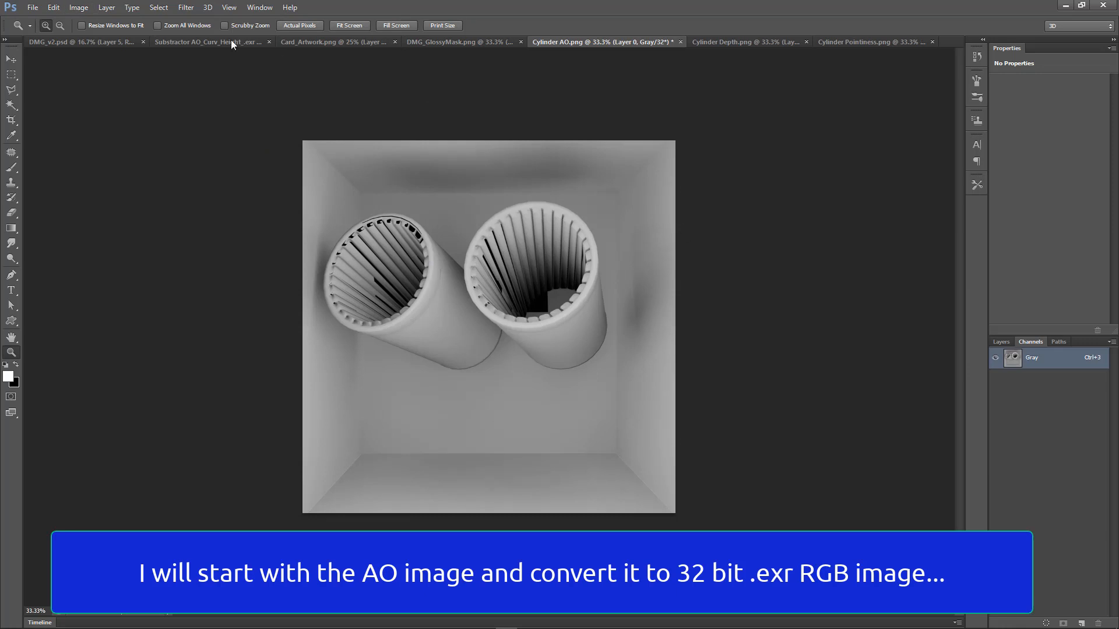
{"action": "left_click", "coordinate": [79, 7]}
{"action": "mouse_move", "coordinate": [149, 22]}
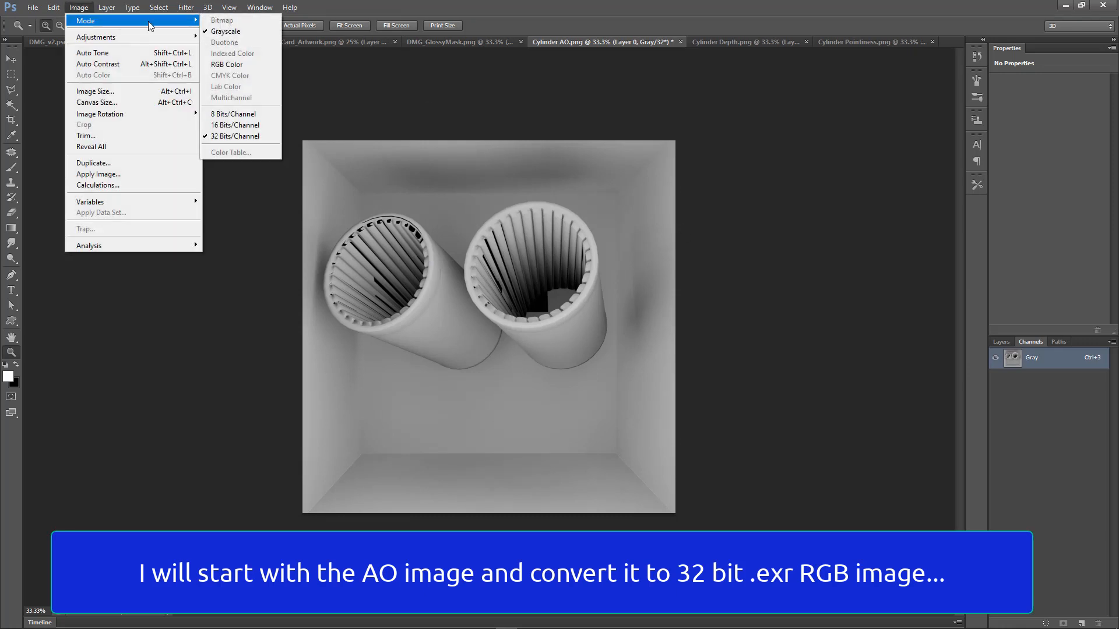
{"action": "left_click", "coordinate": [243, 64]}
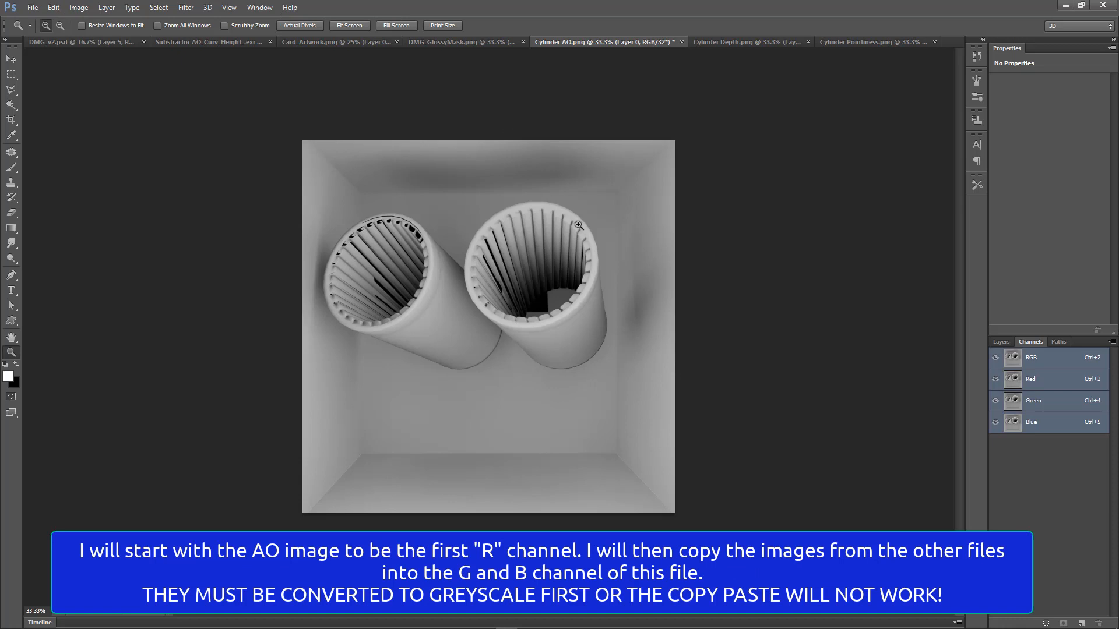
Check the individual color channels of Cylinder AO.png and leave only the Green channel selected and visible
{"action": "left_click", "coordinate": [1038, 382]}
{"action": "left_click", "coordinate": [1042, 402]}
{"action": "left_click", "coordinate": [1047, 426]}
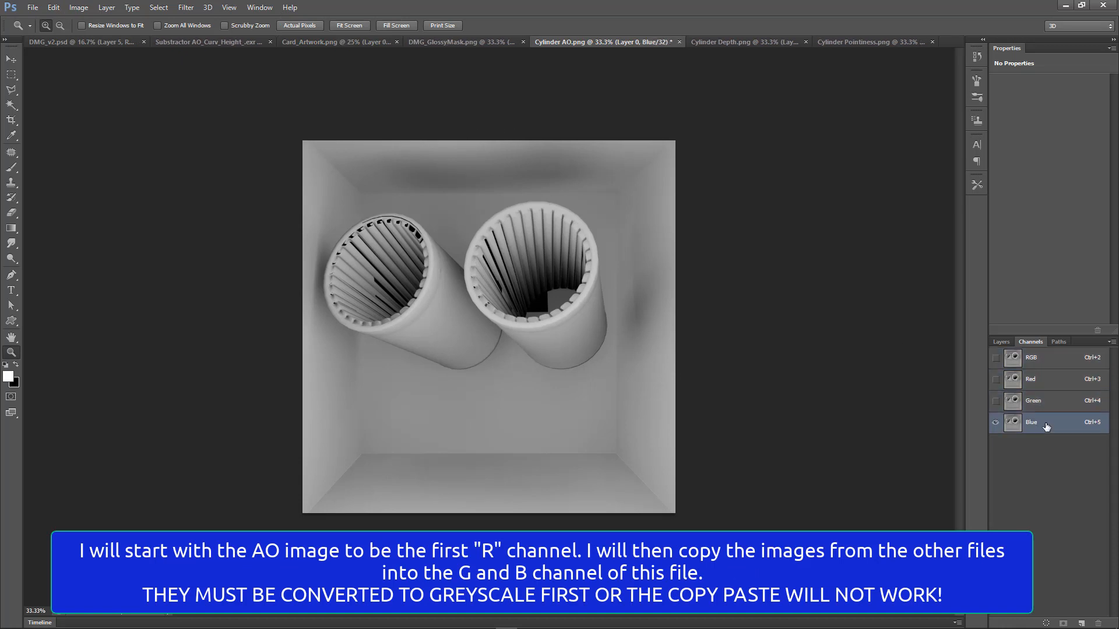
{"action": "left_click", "coordinate": [1039, 382]}
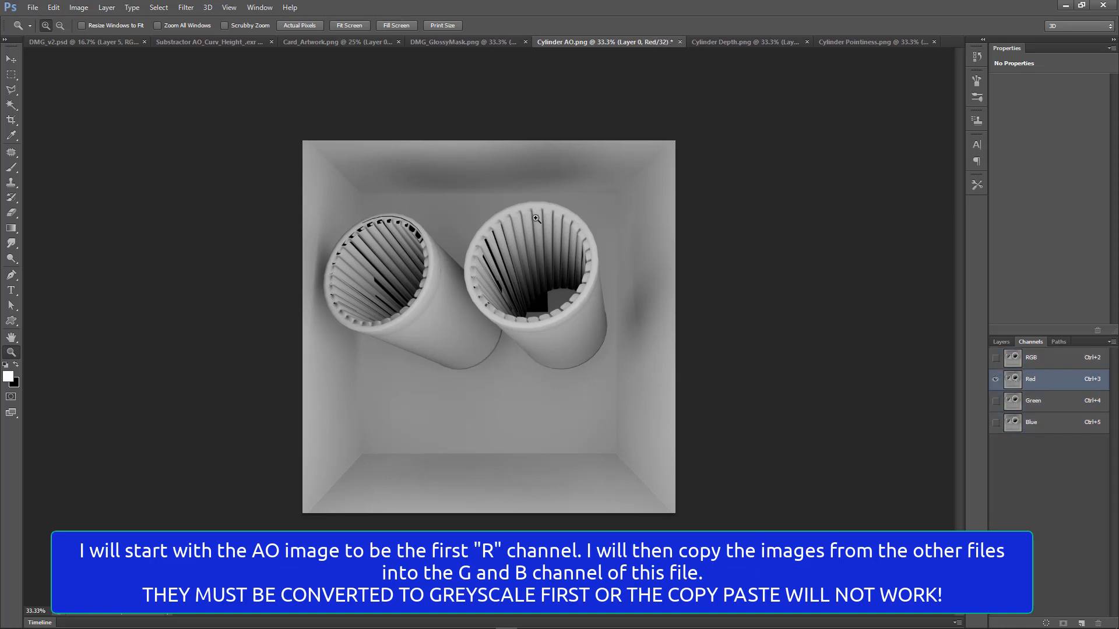
{"action": "left_click", "coordinate": [995, 401]}
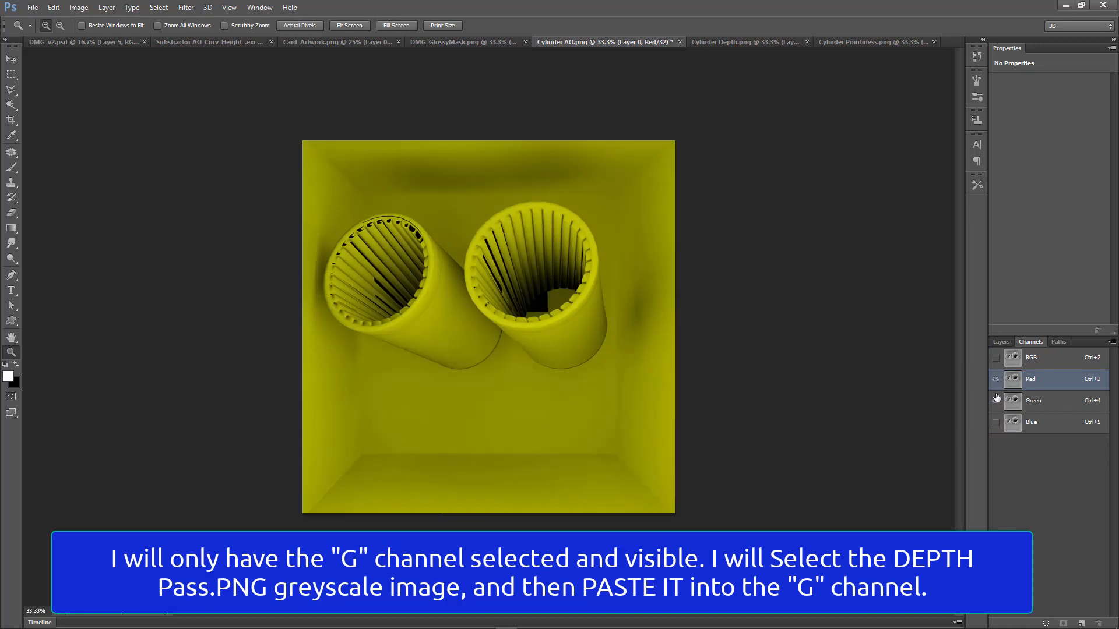
{"action": "left_click", "coordinate": [995, 379]}
{"action": "left_click", "coordinate": [1021, 403]}
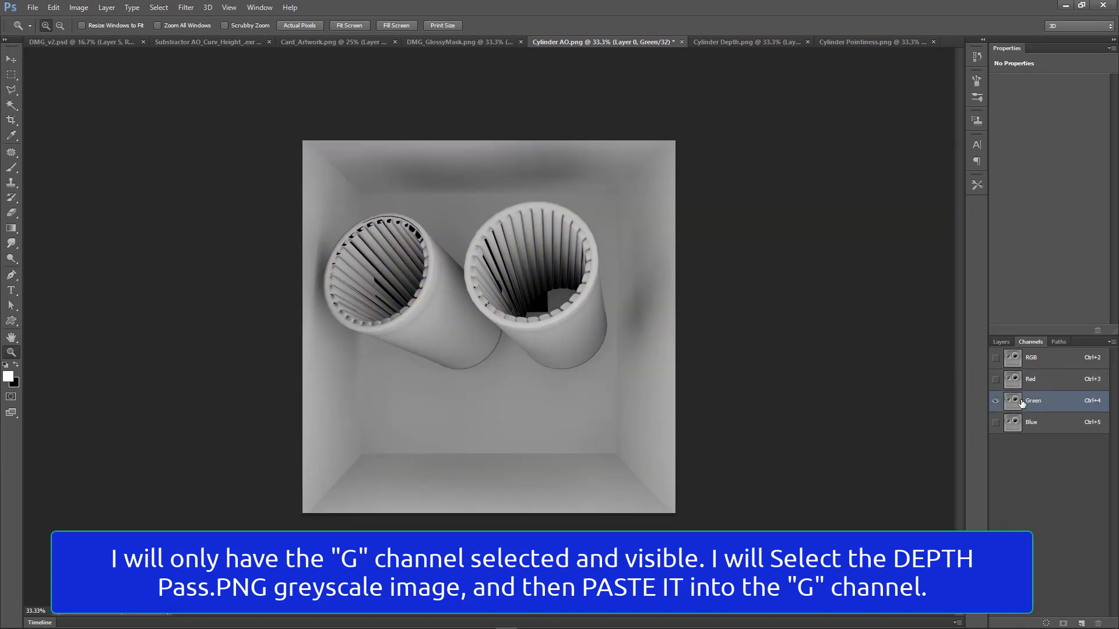
Copy the entire Cylinder Depth.png image and paste it into the Green channel of Cylinder AO.png
{"action": "left_click", "coordinate": [751, 43]}
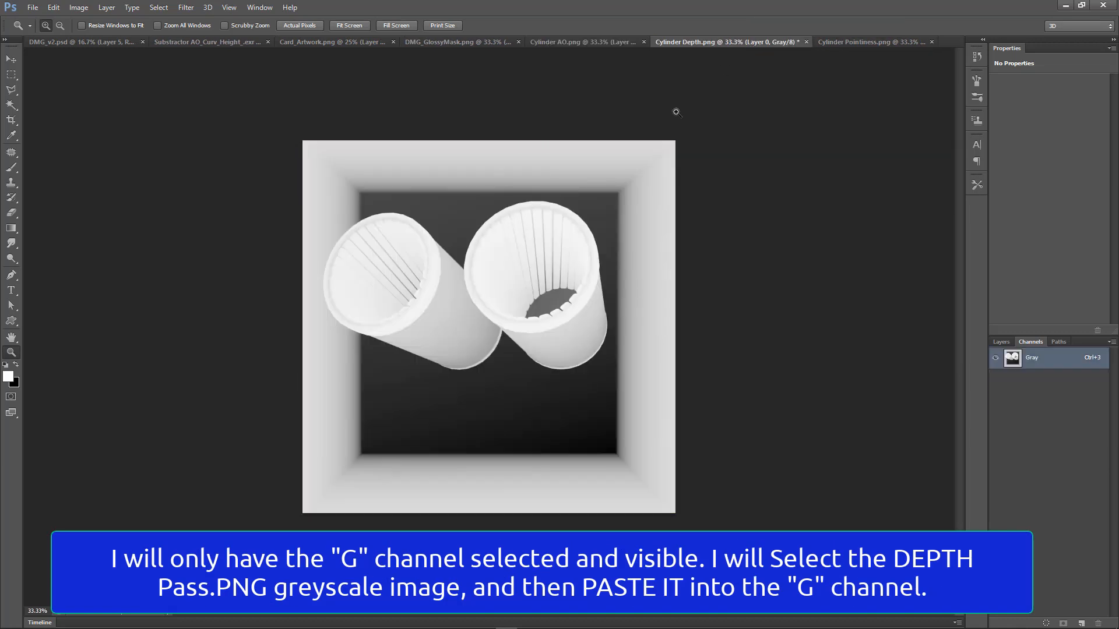
{"action": "key", "text": "ctrl+a"}
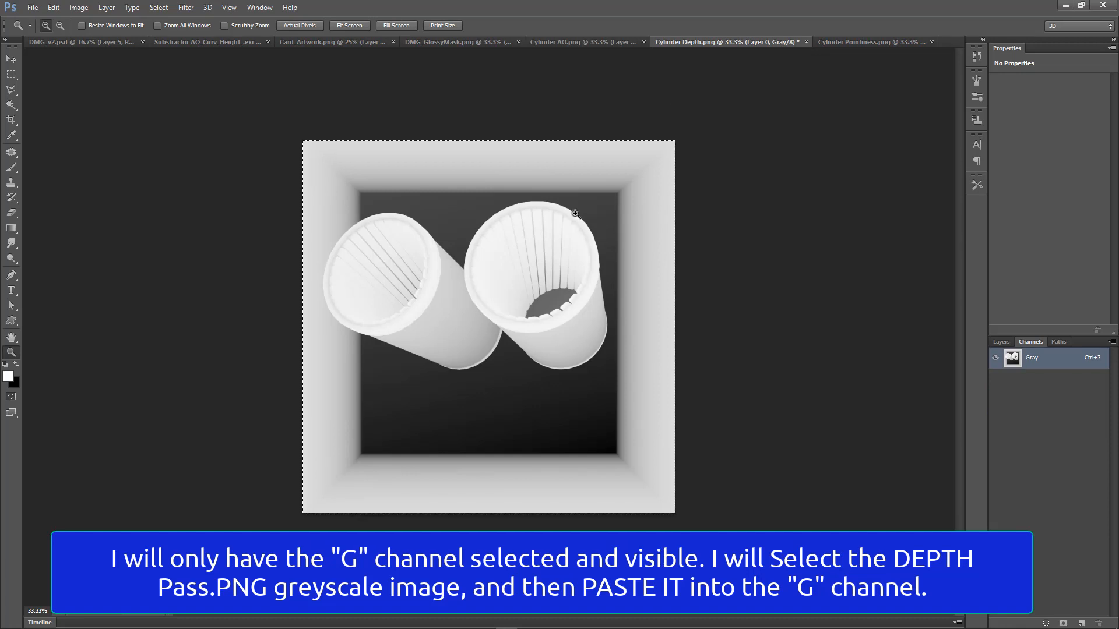
{"action": "left_click", "coordinate": [582, 42]}
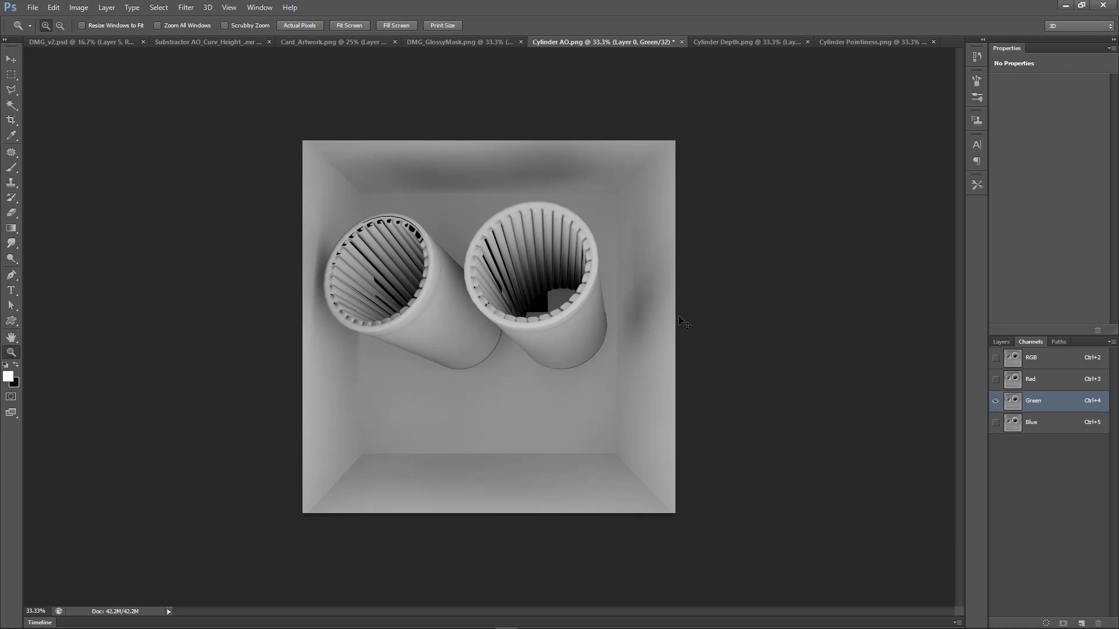
{"action": "key", "text": "ctrl+v"}
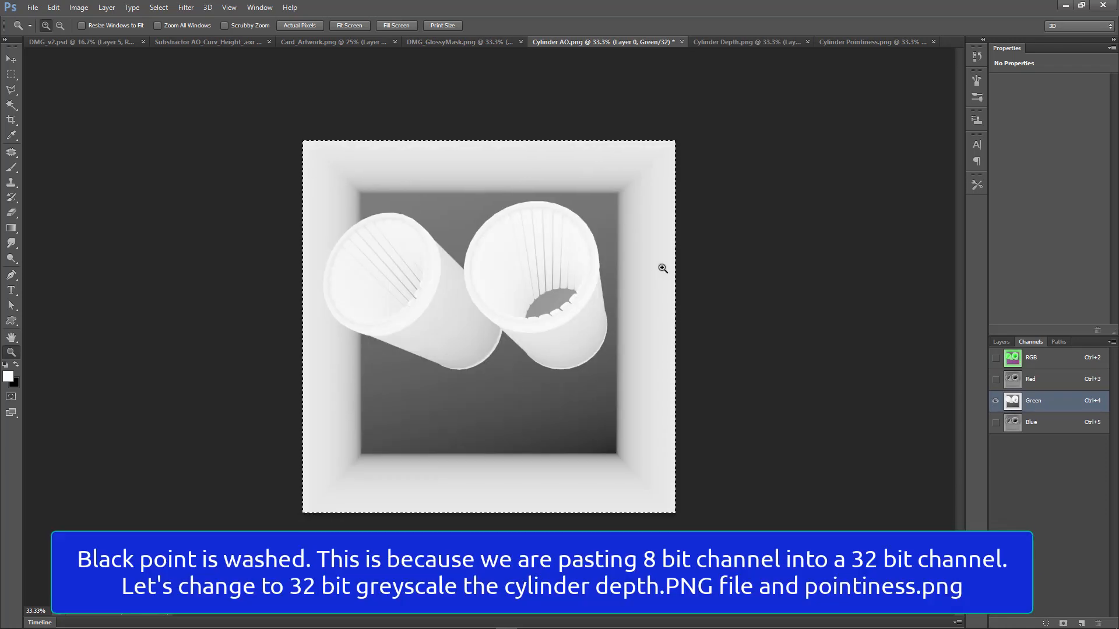
Compare the pasted Green channel with the original Cylinder Depth.png and undo the paste in Cylinder AO.png
{"action": "left_click", "coordinate": [749, 43]}
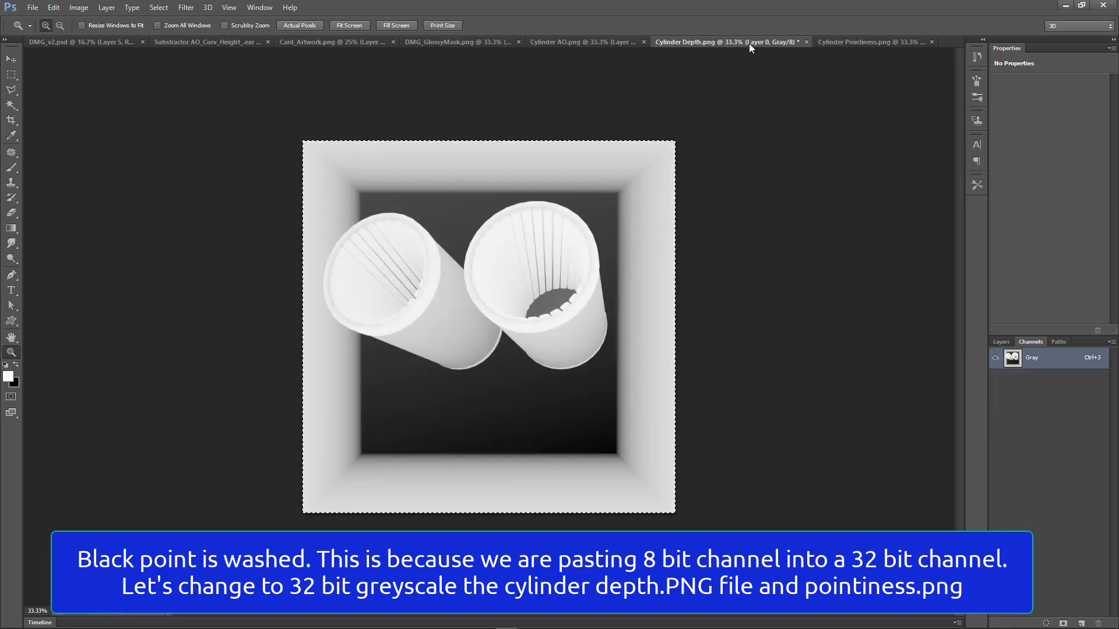
{"action": "left_click", "coordinate": [590, 43]}
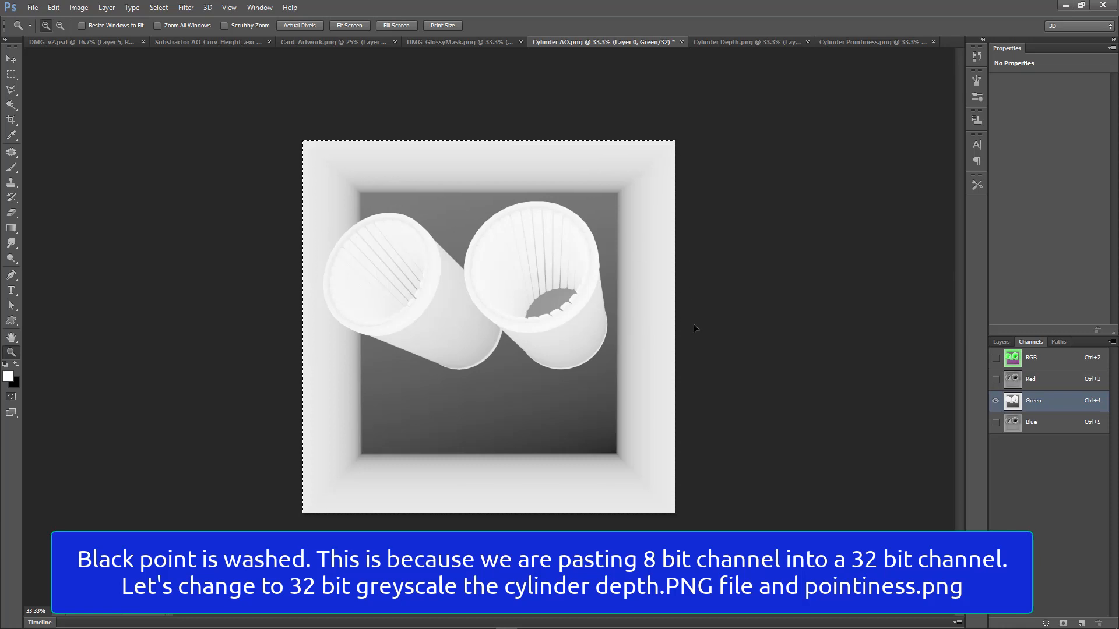
{"action": "key", "text": "ctrl+z"}
Convert the grayscale Cylinder Depth.png to 32 Bits/Channel
{"action": "left_click", "coordinate": [762, 42]}
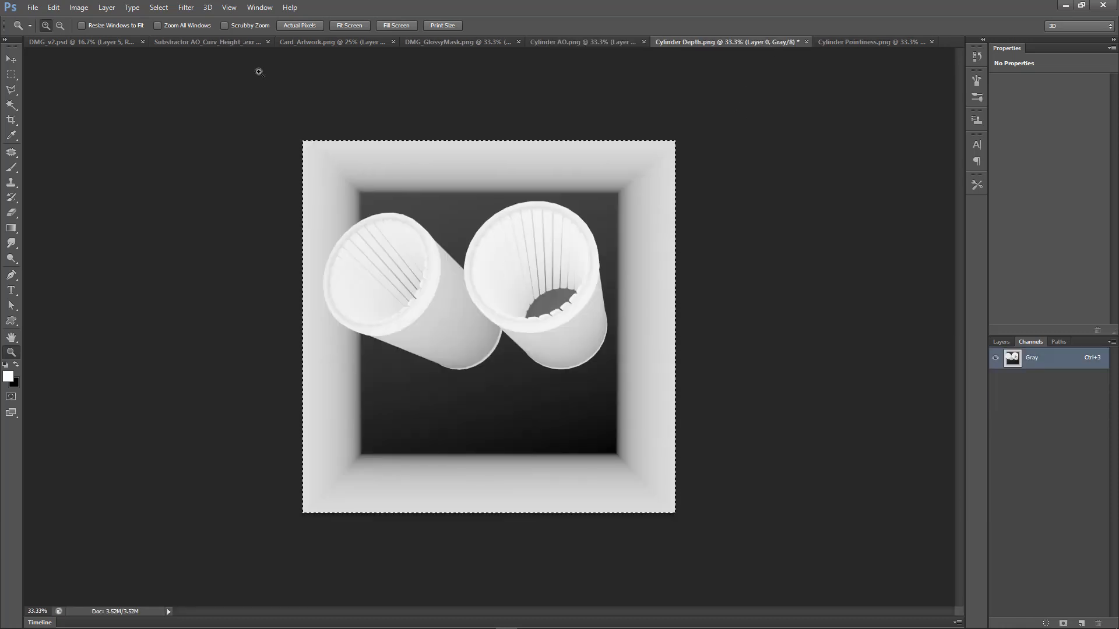
{"action": "left_click", "coordinate": [79, 7]}
{"action": "mouse_move", "coordinate": [93, 20]}
{"action": "left_click", "coordinate": [227, 137]}
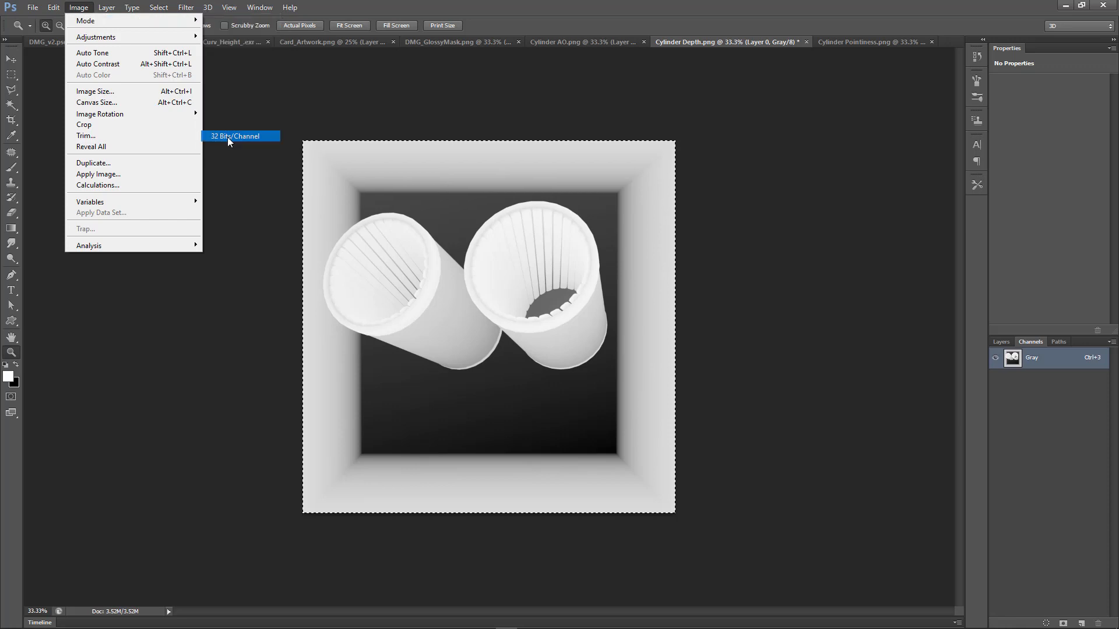
Convert the grayscale Cylinder Pointiness.png to 32 Bits/Channel
{"action": "left_click", "coordinate": [844, 42]}
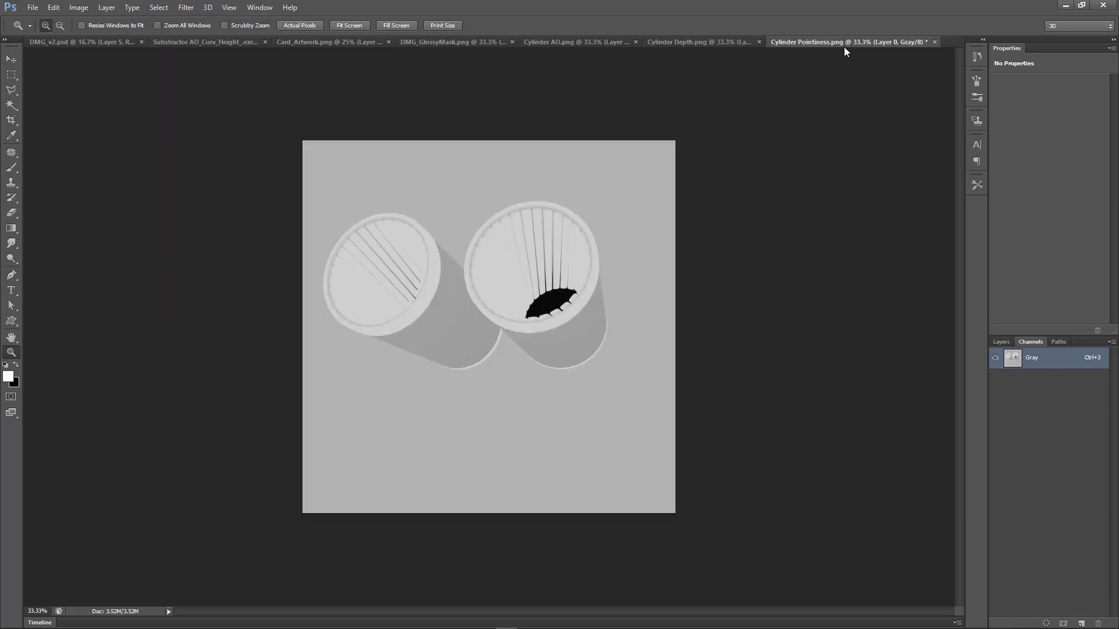
{"action": "left_click", "coordinate": [78, 7]}
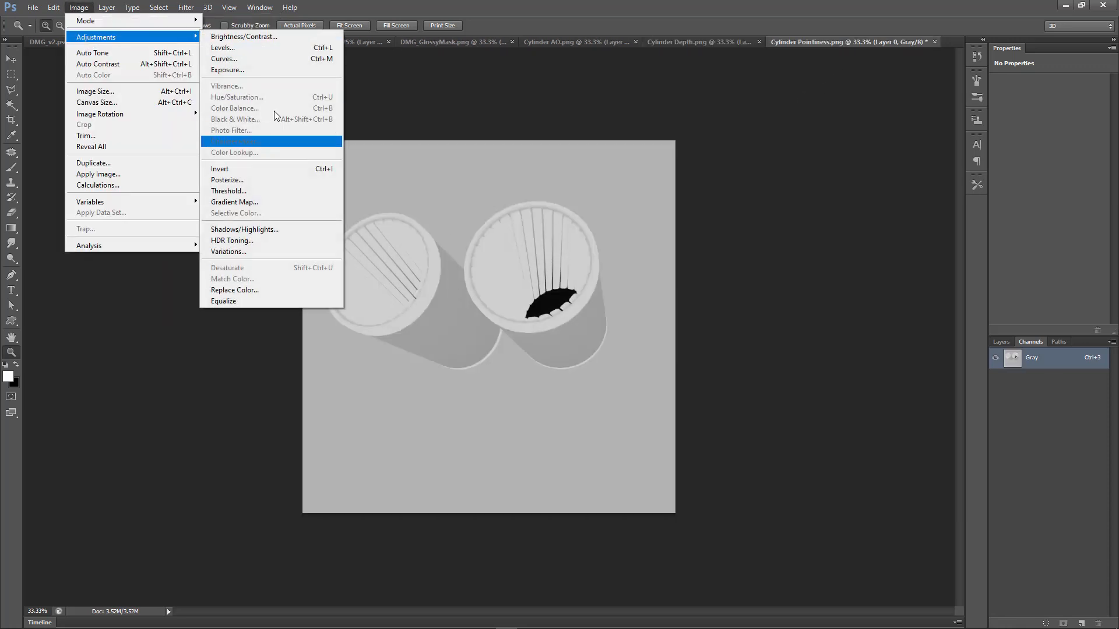
{"action": "mouse_move", "coordinate": [181, 26]}
{"action": "left_click", "coordinate": [239, 137]}
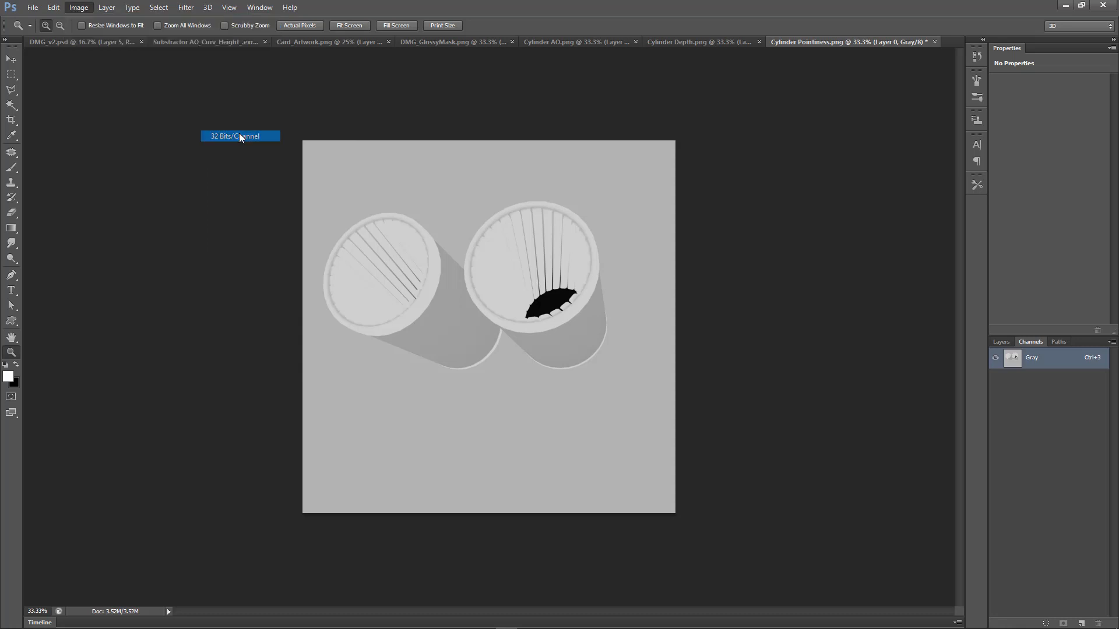
Copy the 32-bit Cylinder Depth.png image and paste it into the Green channel of Cylinder AO.png
{"action": "left_click", "coordinate": [665, 43]}
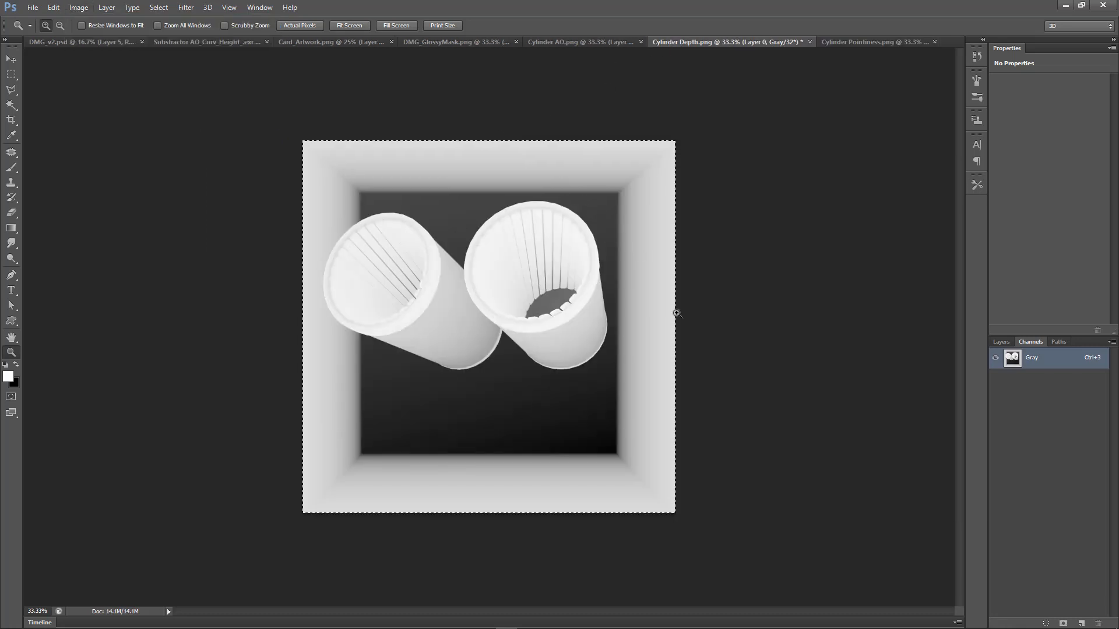
{"action": "left_click", "coordinate": [590, 41]}
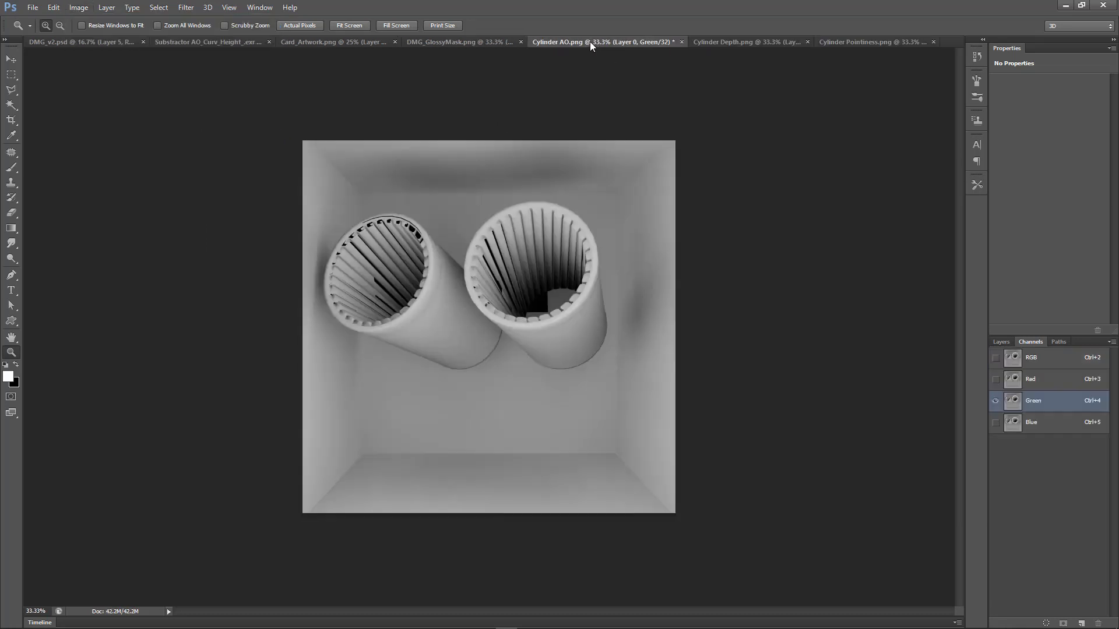
{"action": "key", "text": "ctrl+v"}
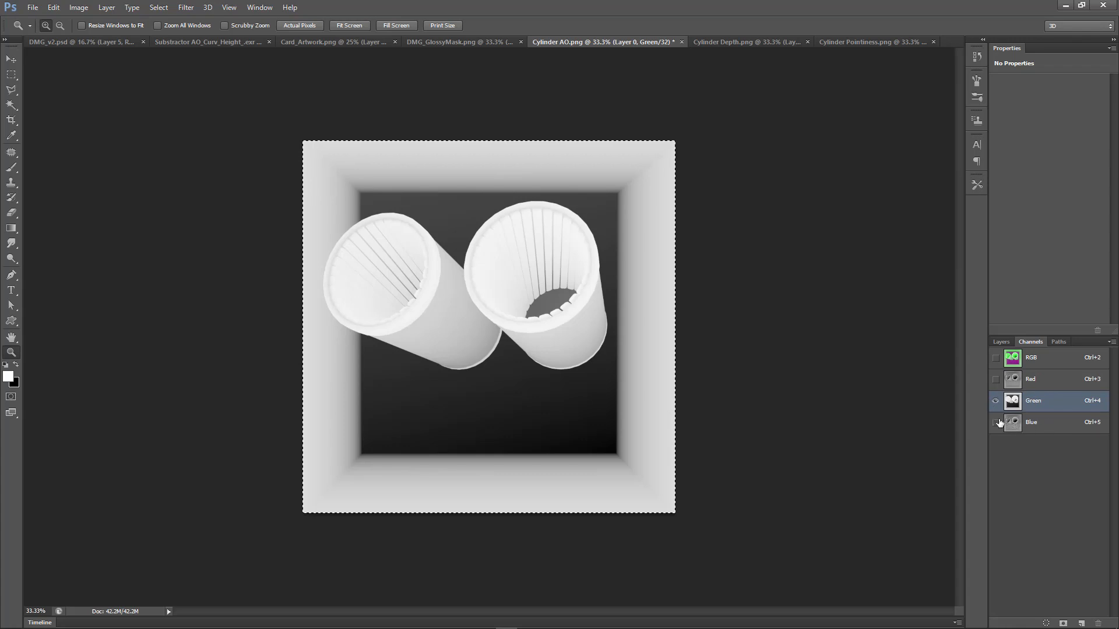
Make the Blue channel of Cylinder AO.png active and paste the full Cylinder Pointiness.png image into it
{"action": "left_click", "coordinate": [1008, 422]}
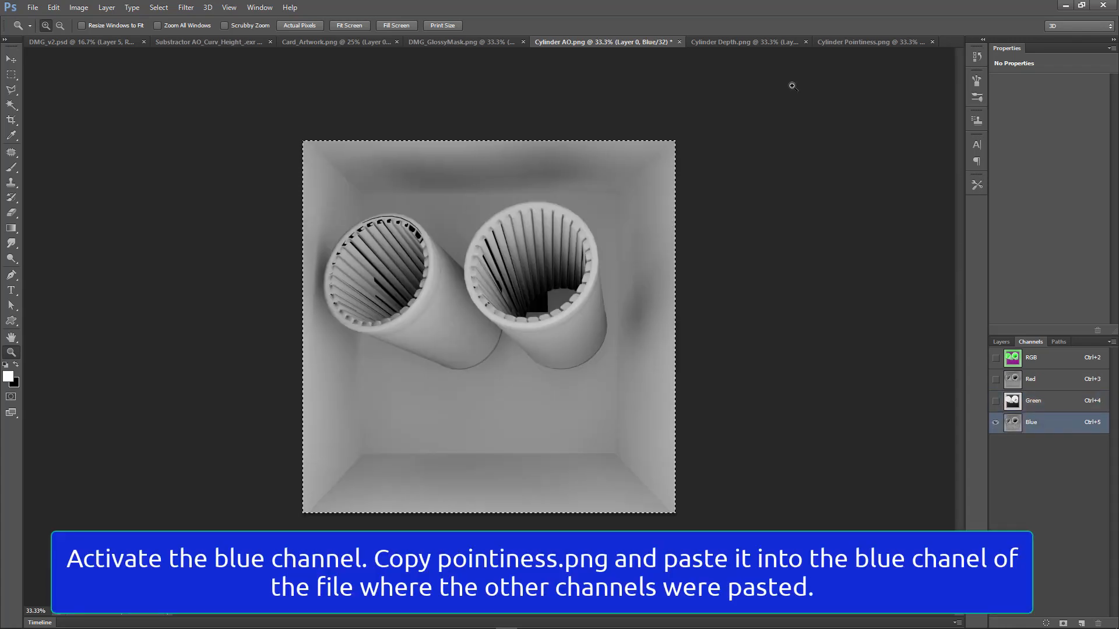
{"action": "left_click", "coordinate": [848, 42]}
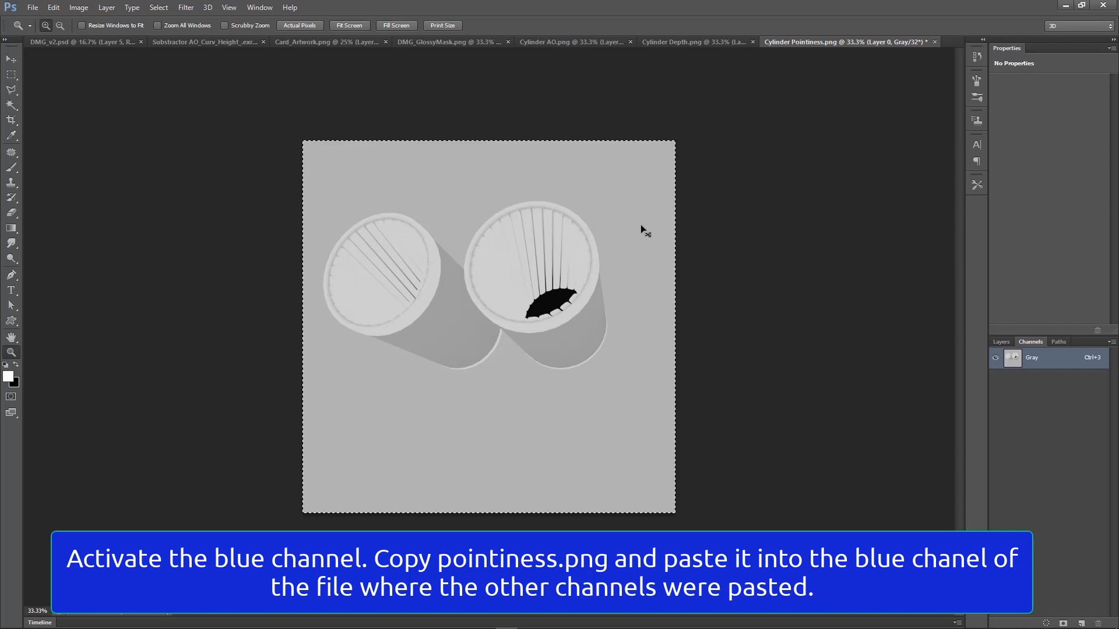
{"action": "left_click", "coordinate": [574, 42]}
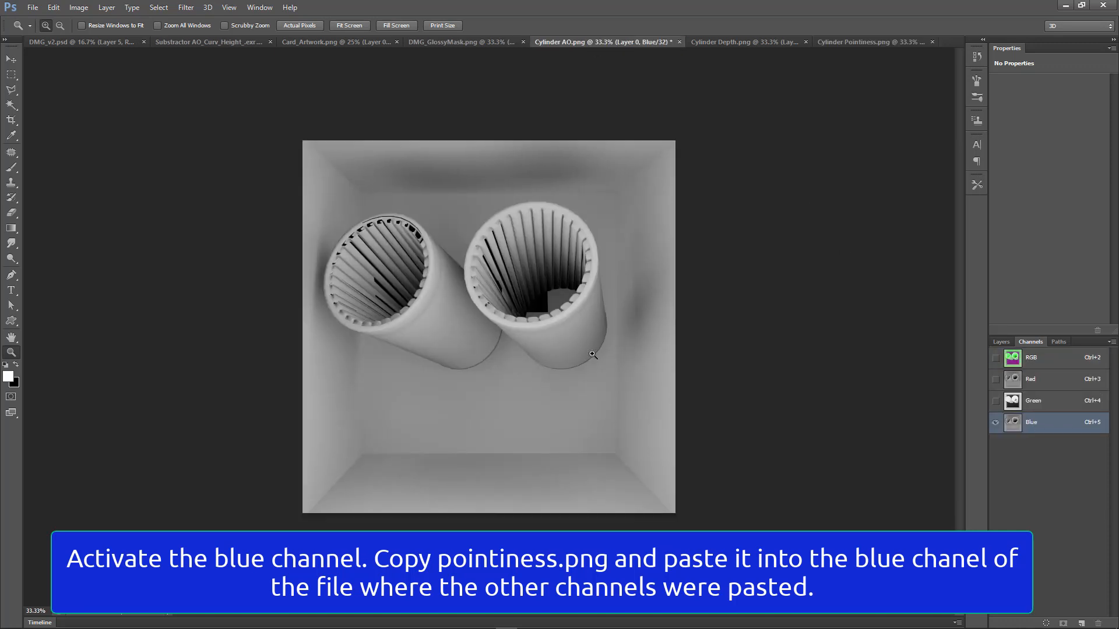
{"action": "key", "text": "ctrl+v"}
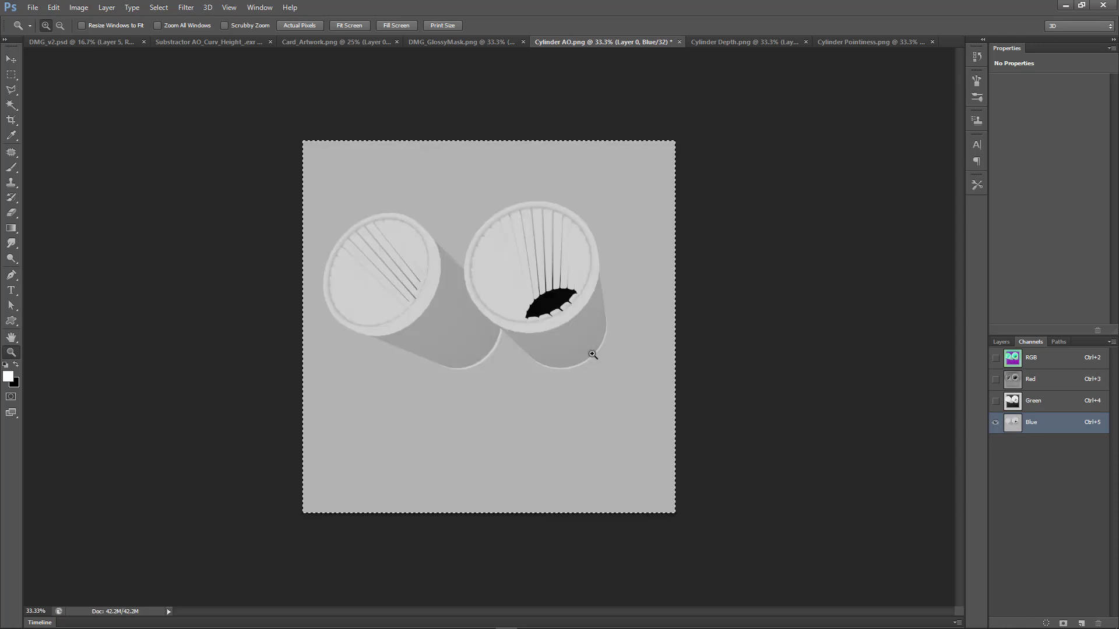
Show all RGB channels of Cylinder AO.png together and check the combined image and its single layer
{"action": "left_click", "coordinate": [996, 359]}
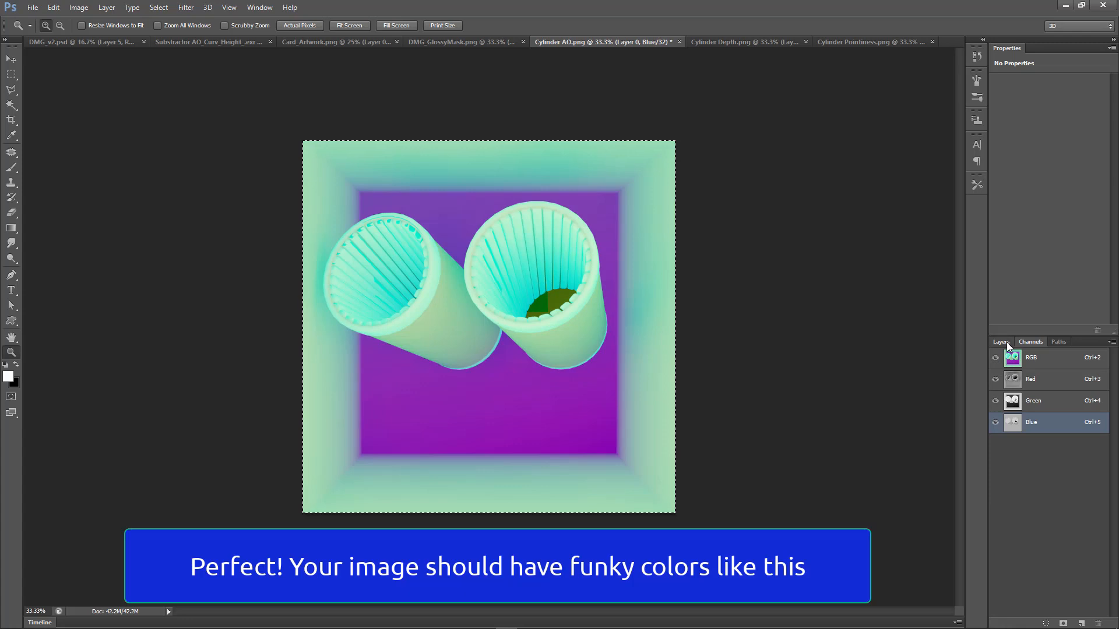
{"action": "left_click", "coordinate": [1004, 341]}
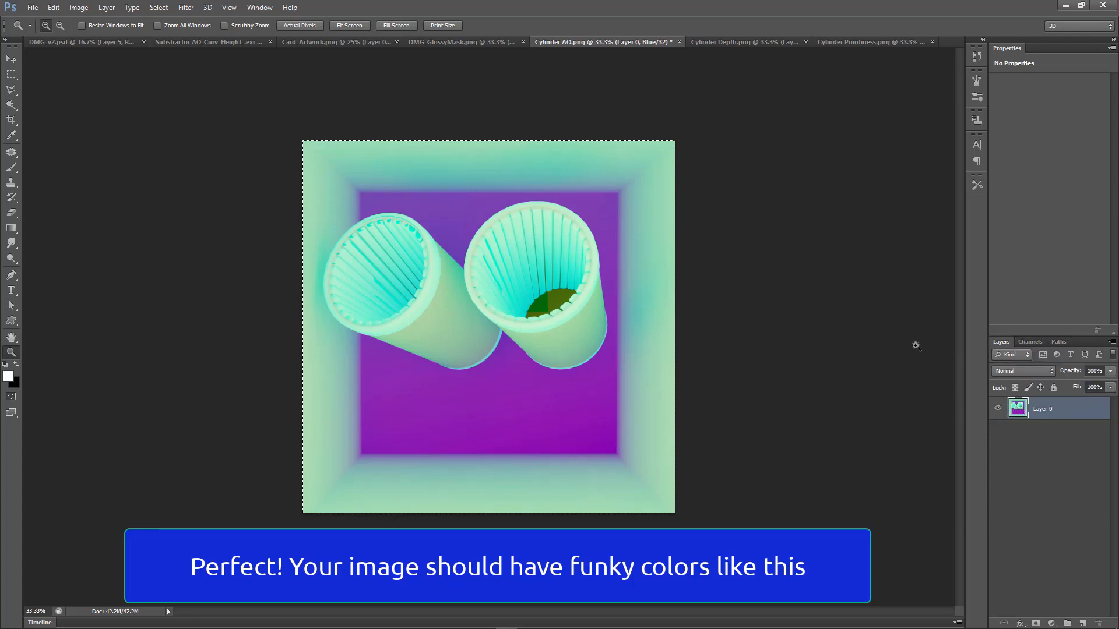
{"action": "left_click", "coordinate": [1034, 342]}
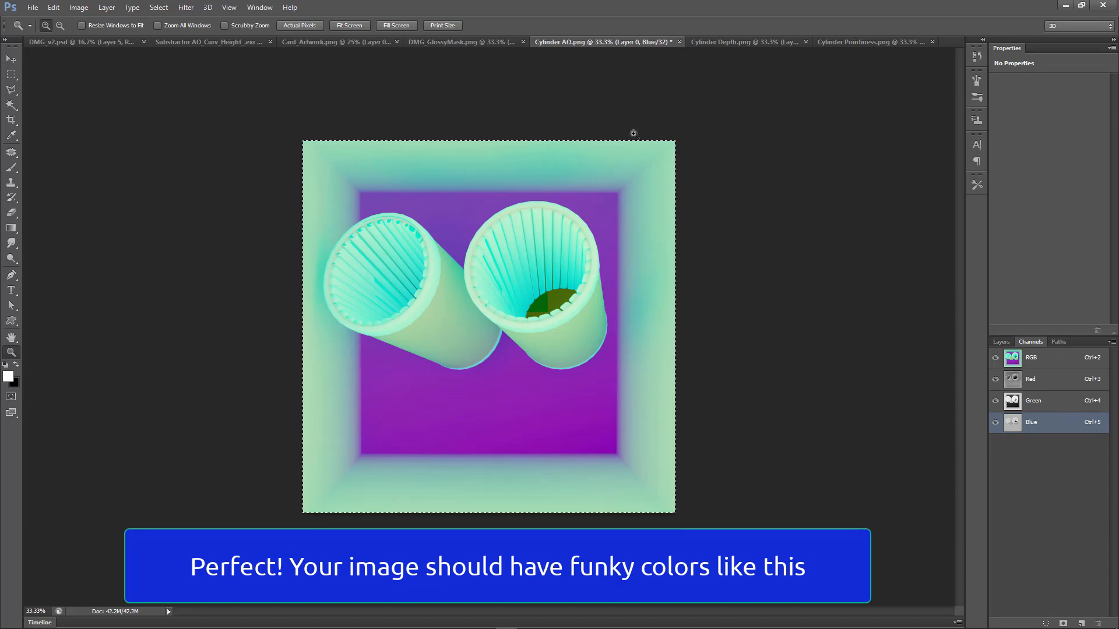
Save a copy of the packed image in the Textures folder as Cylinder AO_Depth_Point.exr, in OpenEXR format with compression None
{"action": "left_click", "coordinate": [33, 7]}
{"action": "left_click", "coordinate": [47, 147]}
{"action": "left_click", "coordinate": [378, 361]}
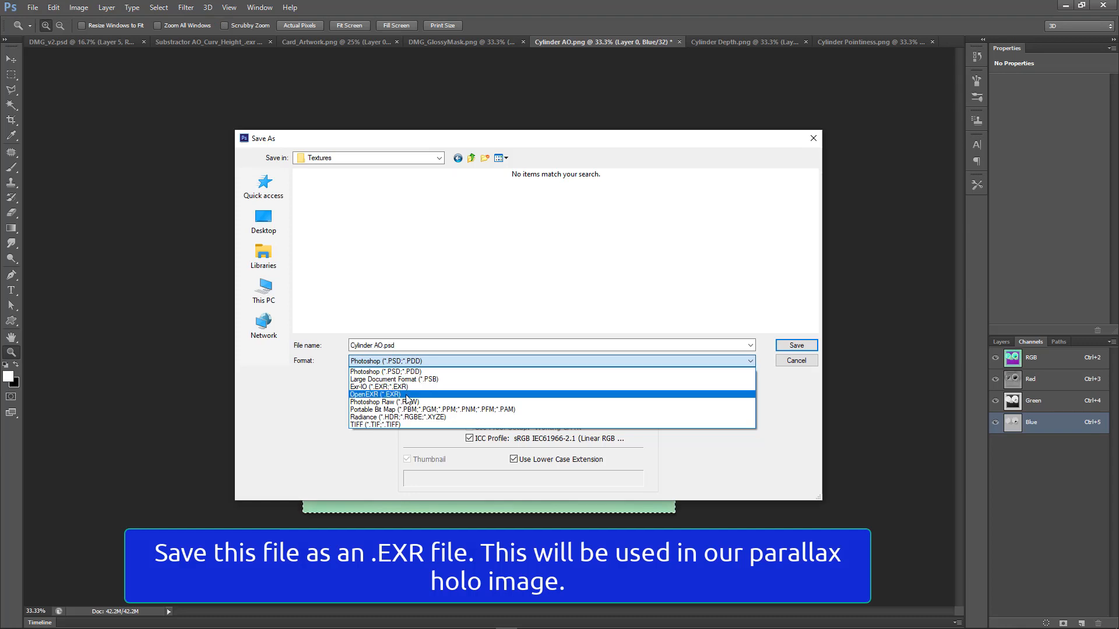
{"action": "left_click", "coordinate": [406, 396]}
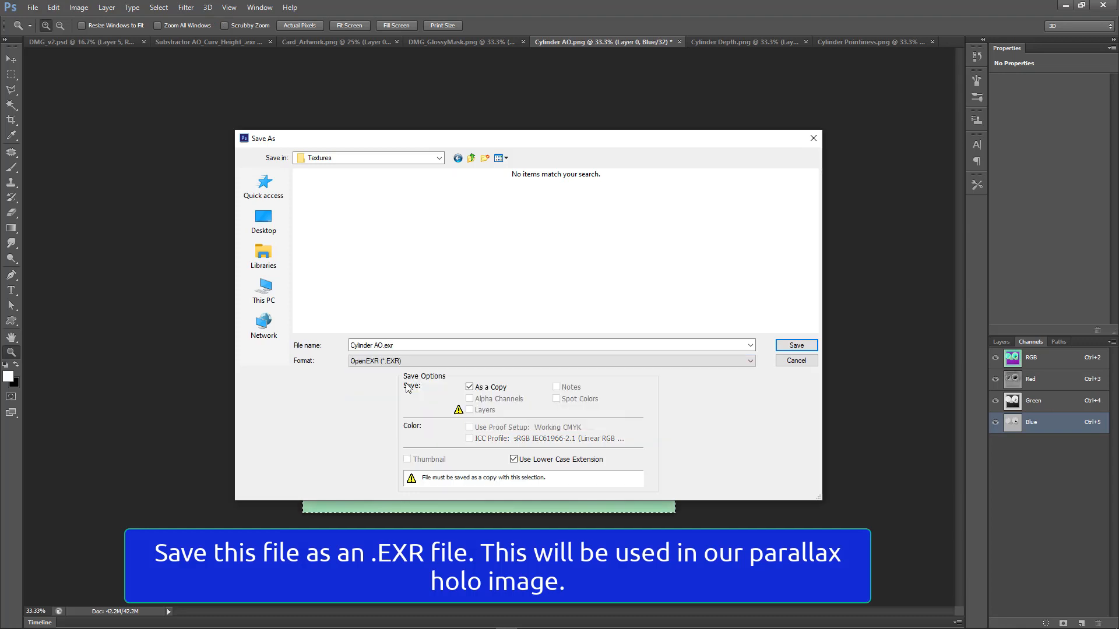
{"action": "left_click", "coordinate": [381, 345]}
{"action": "type", "text": "_De"}
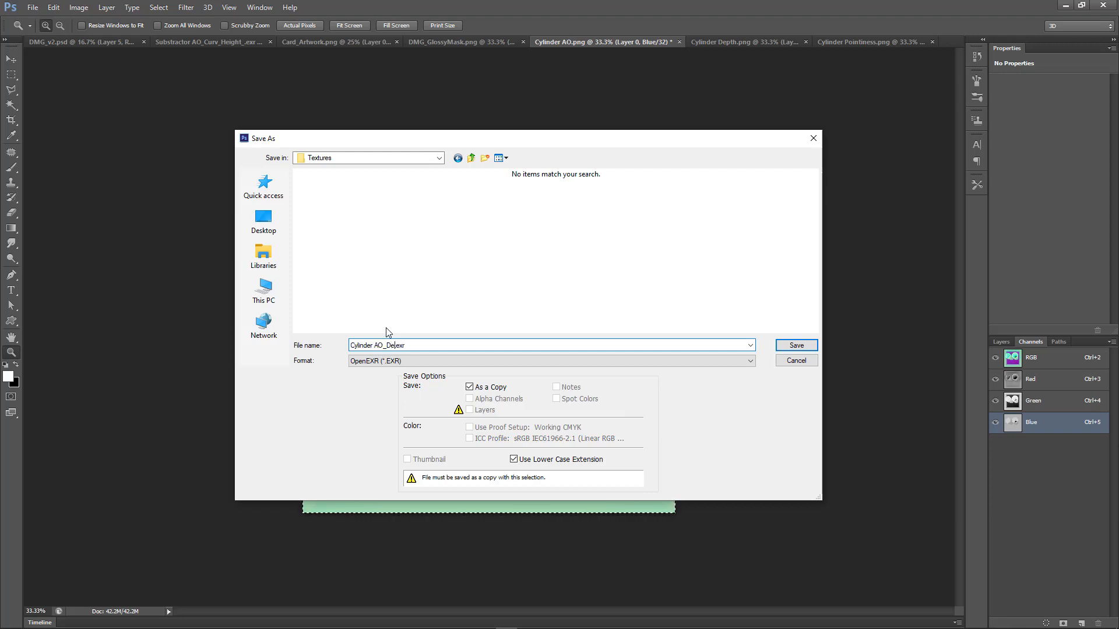
{"action": "type", "text": "pth_Poi"}
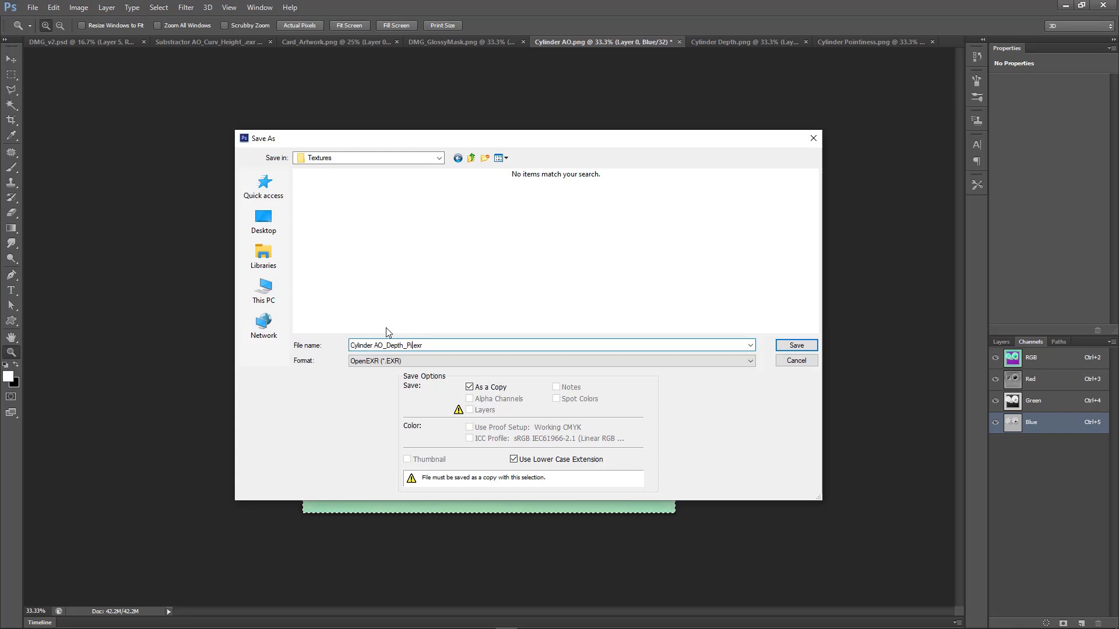
{"action": "key", "text": "BackSpace"}
{"action": "type", "text": "oint"}
{"action": "left_click", "coordinate": [797, 349]}
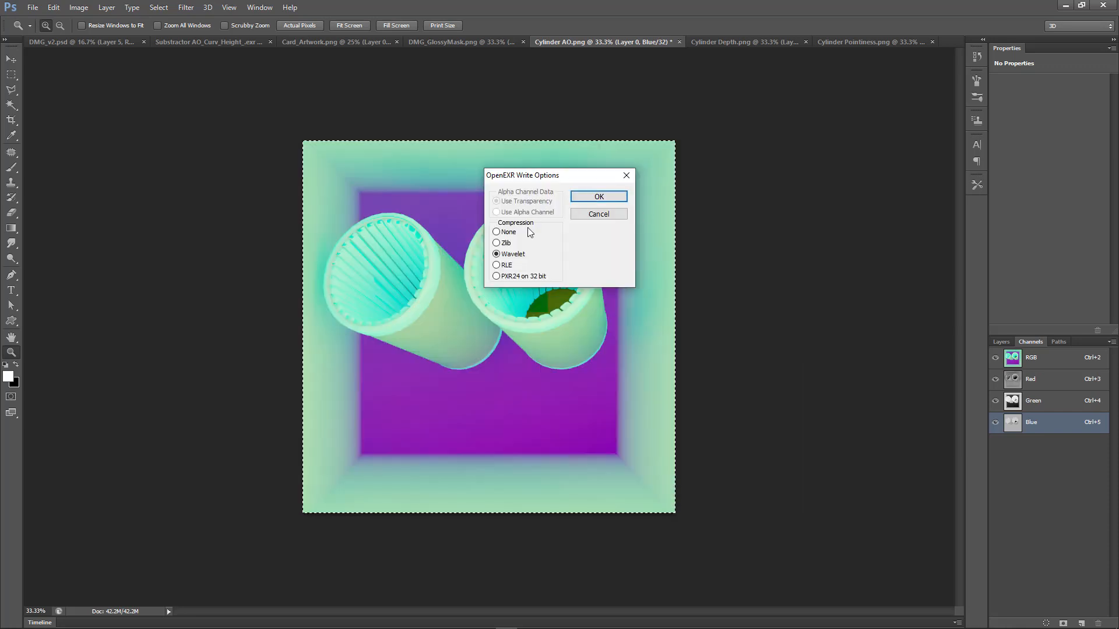
{"action": "left_click", "coordinate": [506, 232]}
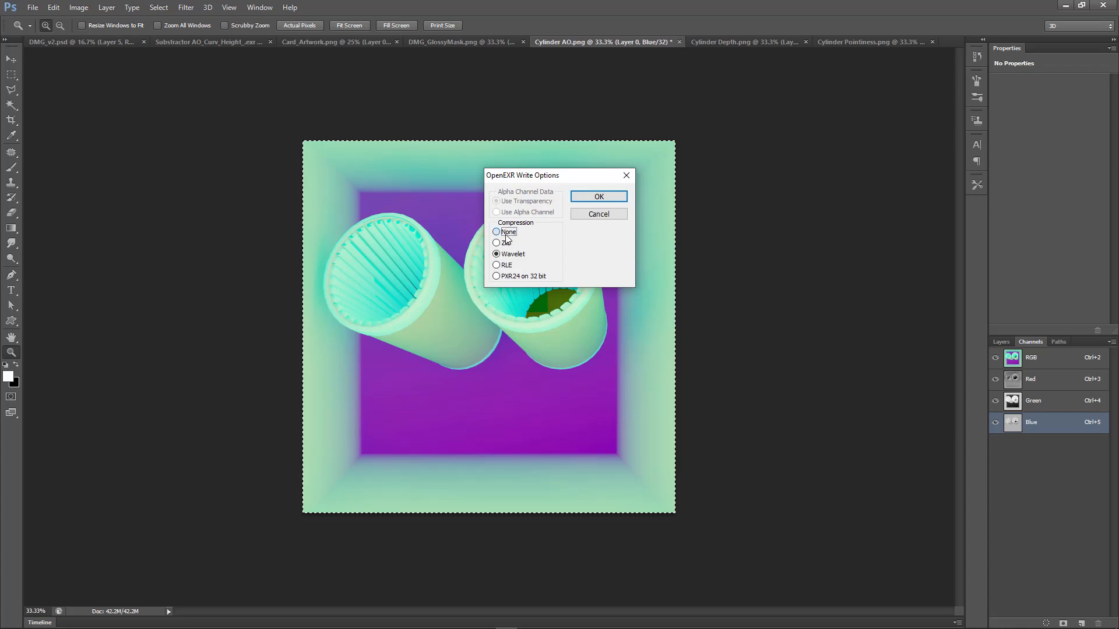
{"action": "left_click", "coordinate": [598, 197]}
Close Cylinder AO.png and open the saved Cylinder AO_Depth_Point.exr from the Textures folder
{"action": "key", "text": "ctrl+w"}
{"action": "key", "text": "ctrl+o"}
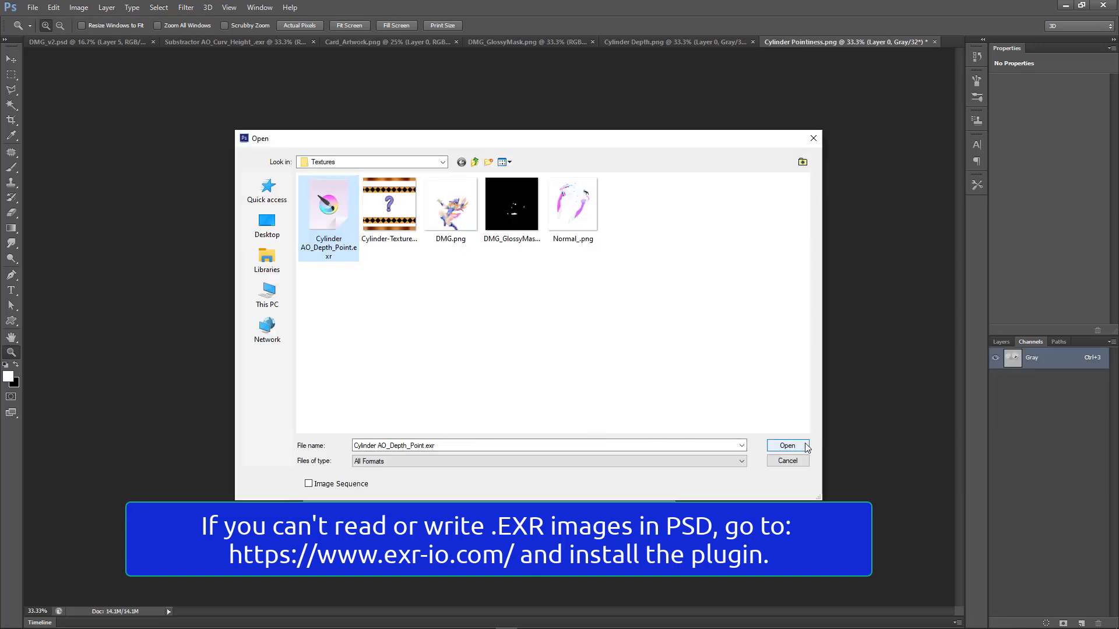
{"action": "left_click", "coordinate": [787, 446]}
{"action": "left_click_drag", "start_coordinate": [412, 160], "coordinate": [373, 182]}
{"action": "left_click", "coordinate": [521, 327]}
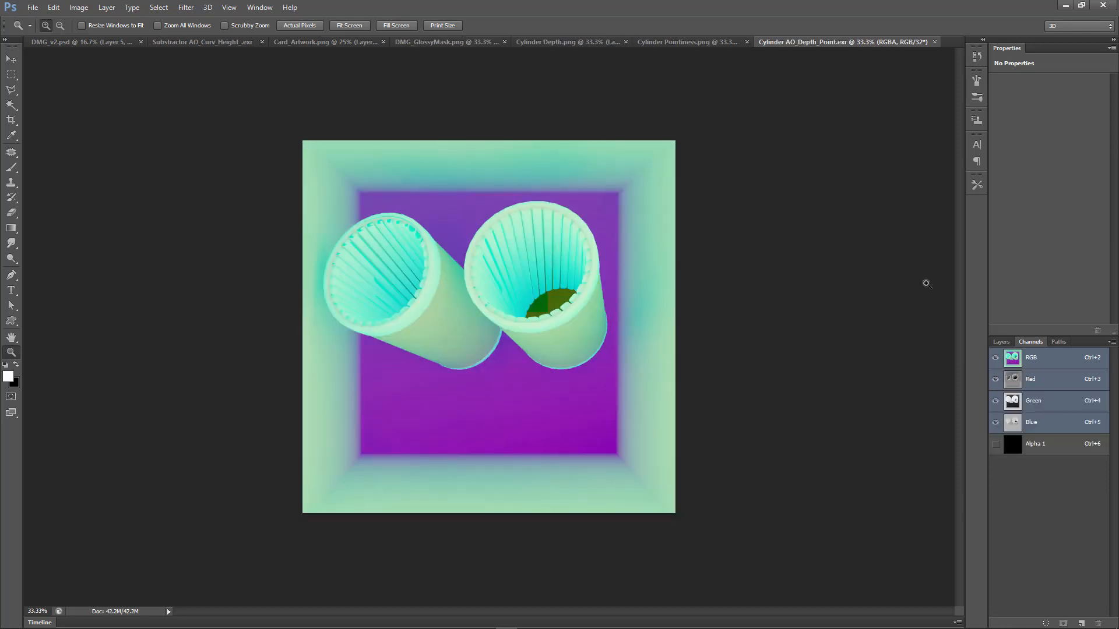
Inspect the Alpha 1 channel of Cylinder AO_Depth_Point.exr against the RGB composite and close the file
{"action": "left_click", "coordinate": [1043, 444]}
{"action": "left_click", "coordinate": [995, 358]}
{"action": "left_click", "coordinate": [995, 444]}
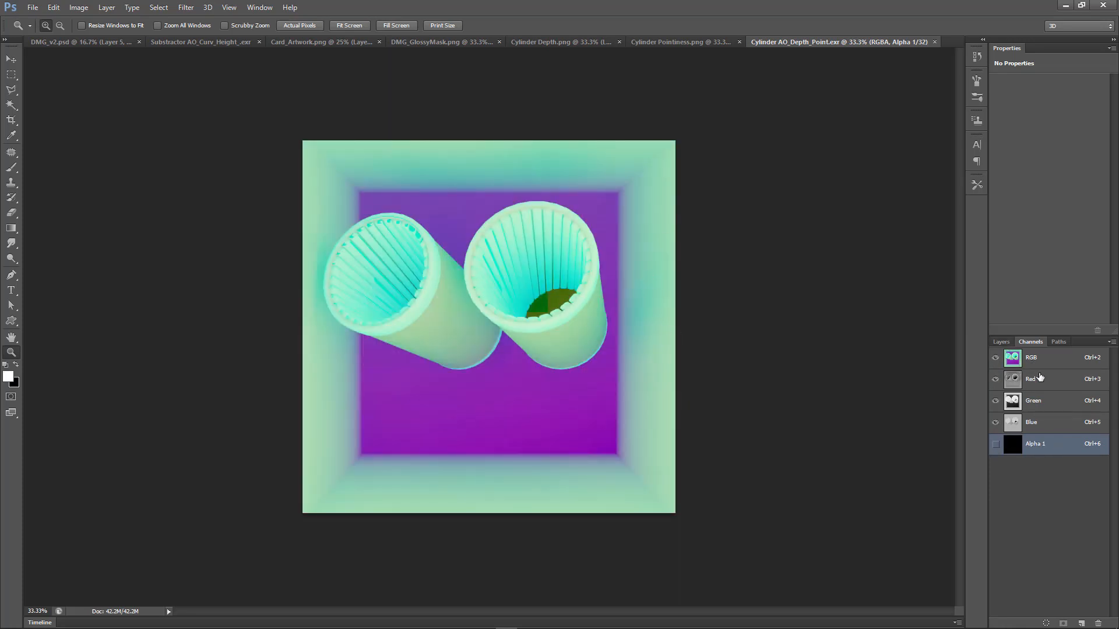
{"action": "left_click", "coordinate": [934, 42]}
Switch to Blender, replace the Substractor AO_Curv_Height_.exr texture with Cylinder AO_Depth_Point.exr, and view the card's parallax from different angles
{"action": "left_click", "coordinate": [1066, 5]}
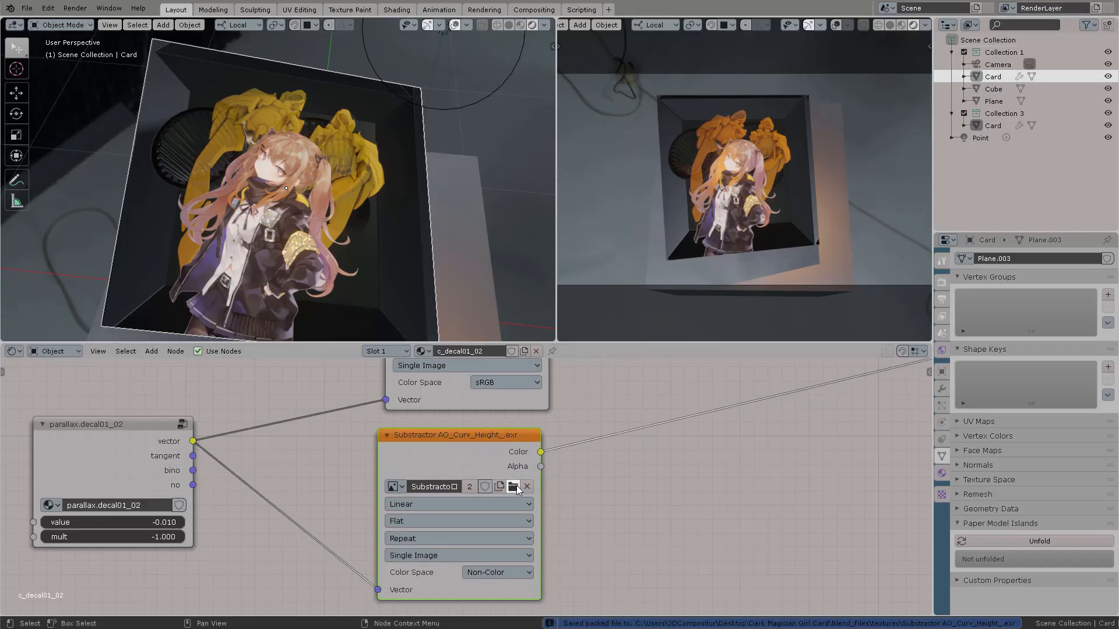
{"action": "left_click", "coordinate": [515, 488]}
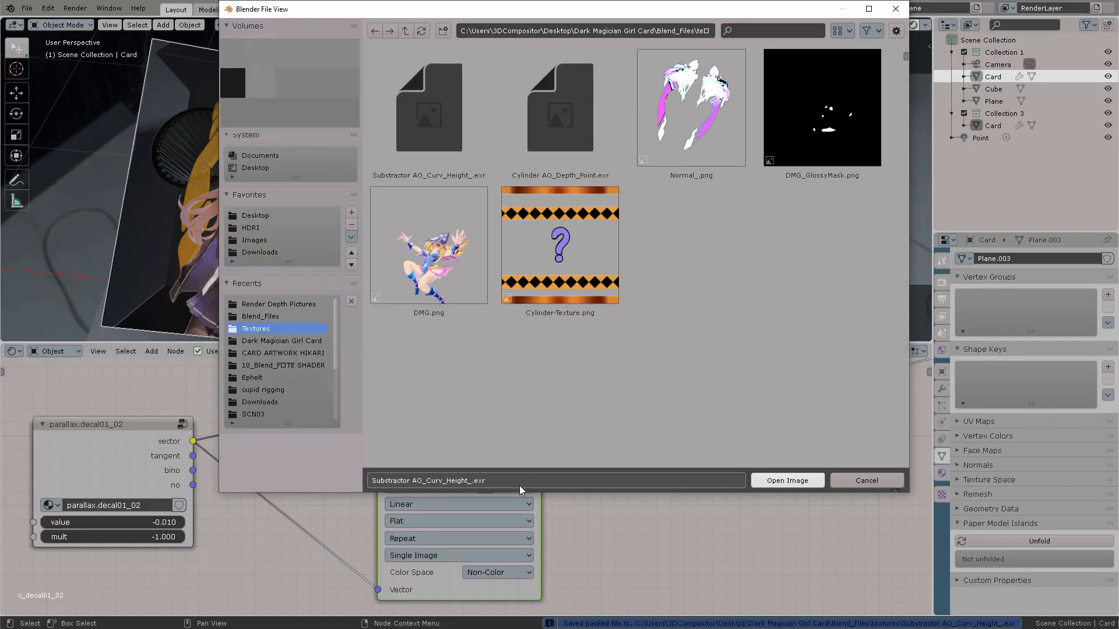
{"action": "left_click", "coordinate": [585, 110]}
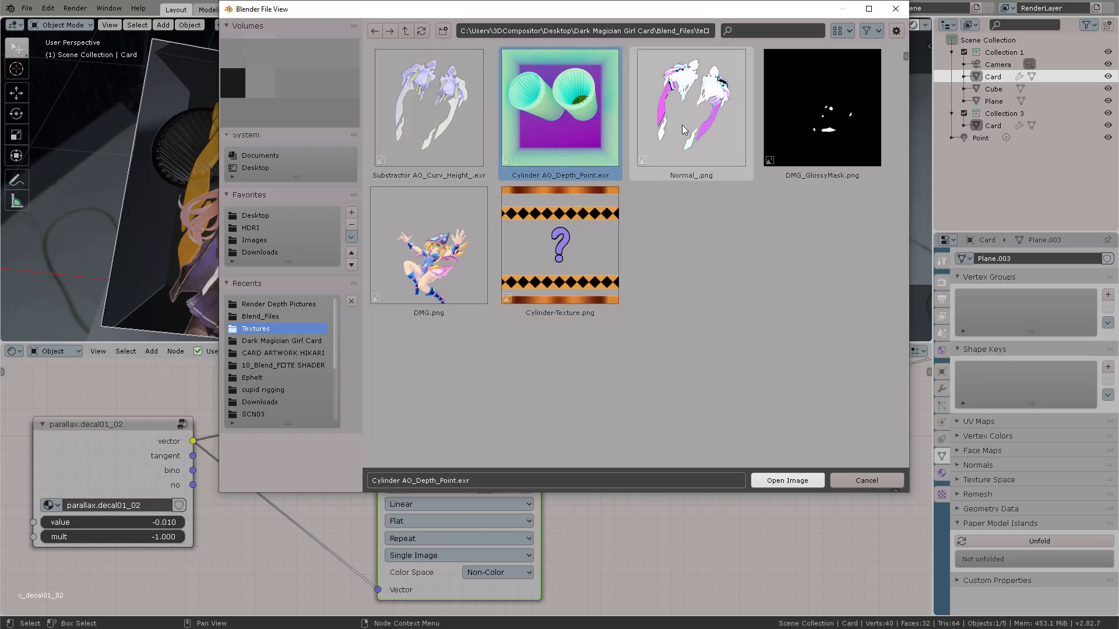
{"action": "left_click", "coordinate": [782, 478]}
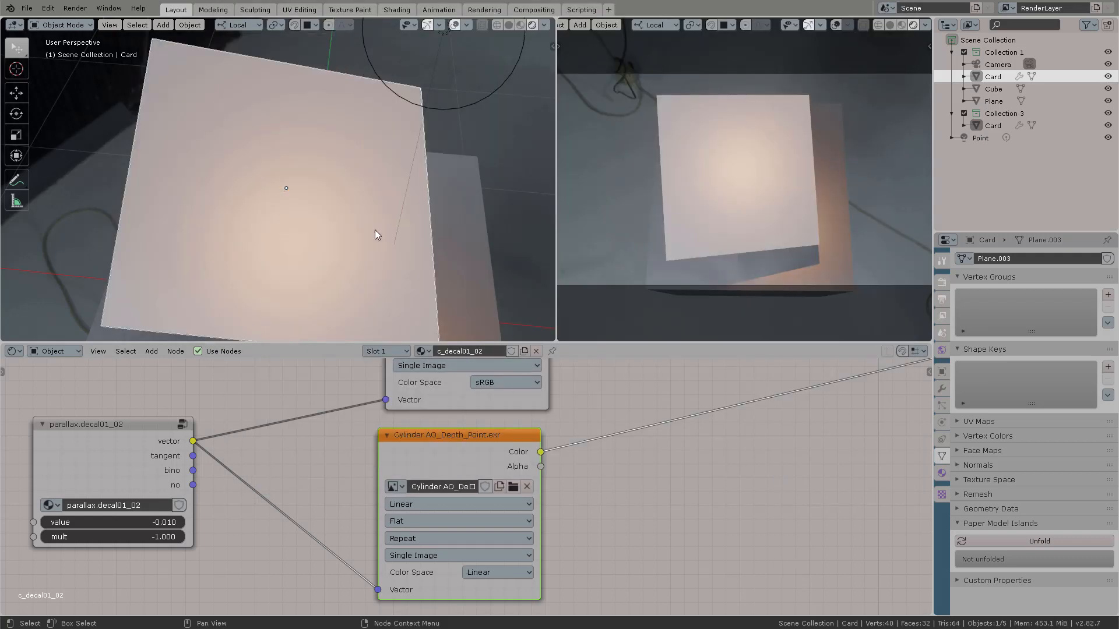
{"action": "mouse_move", "coordinate": [375, 199]}
{"action": "middle_mouse_down"}
{"action": "mouse_move", "coordinate": [393, 198]}
{"action": "mouse_move", "coordinate": [385, 189]}
{"action": "middle_mouse_up"}
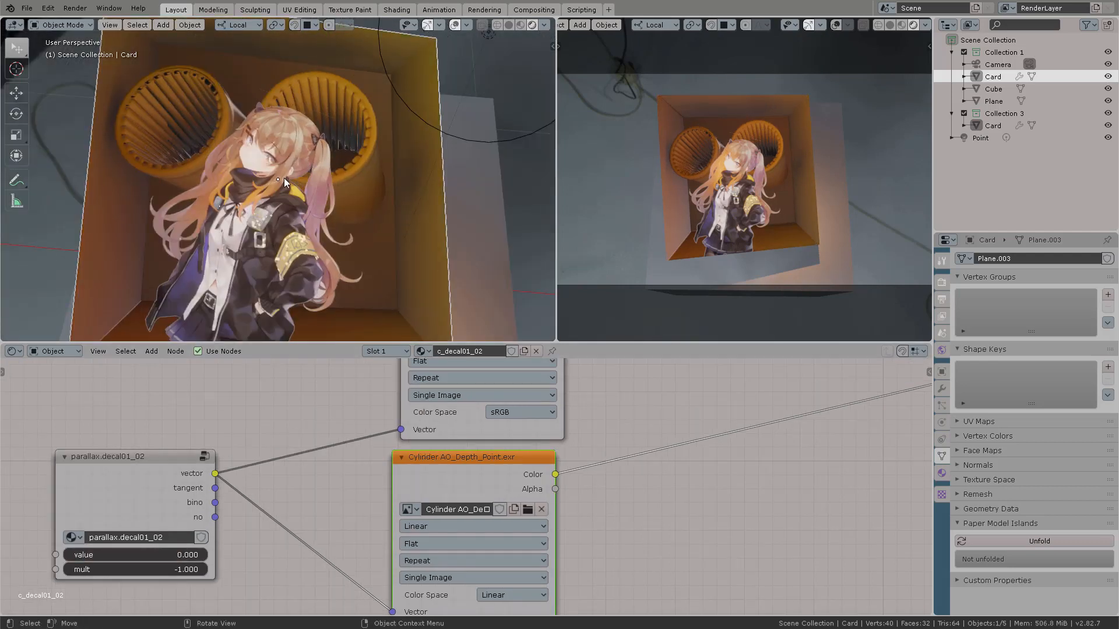
{"action": "middle_click_drag", "start_coordinate": [284, 178], "coordinate": [327, 192]}
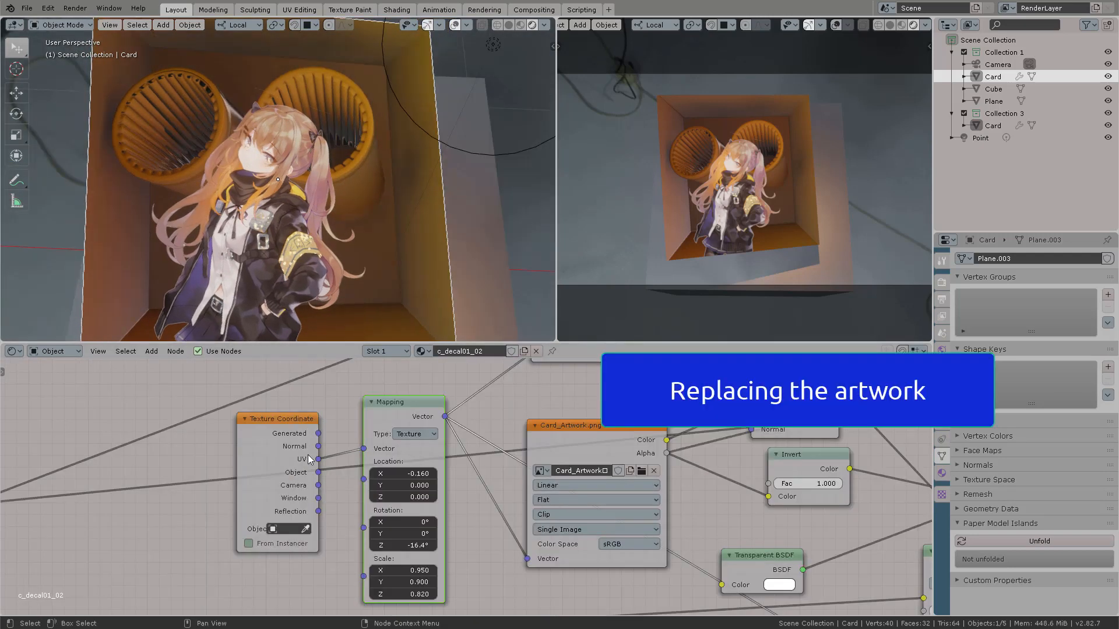
Replace the image in the Card_Artwork.png texture node with DMG.png from the Textures folder
{"action": "middle_click_drag", "start_coordinate": [625, 409], "coordinate": [493, 412]}
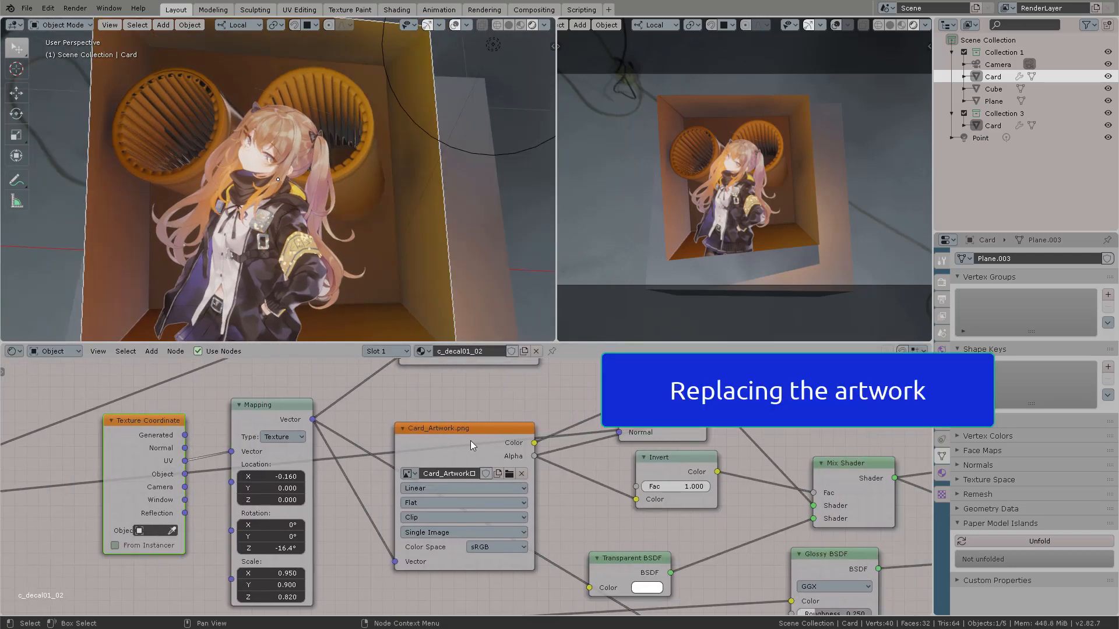
{"action": "mouse_move", "coordinate": [470, 441]}
{"action": "left_mouse_down"}
{"action": "mouse_move", "coordinate": [465, 428]}
{"action": "mouse_move", "coordinate": [479, 438]}
{"action": "left_mouse_up"}
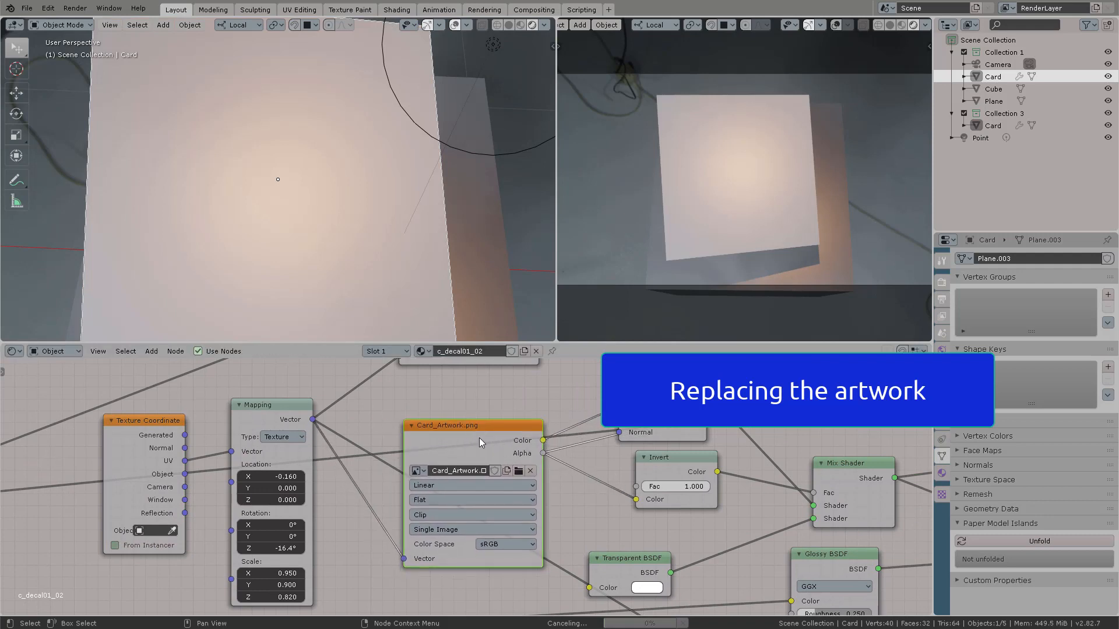
{"action": "left_click", "coordinate": [517, 471]}
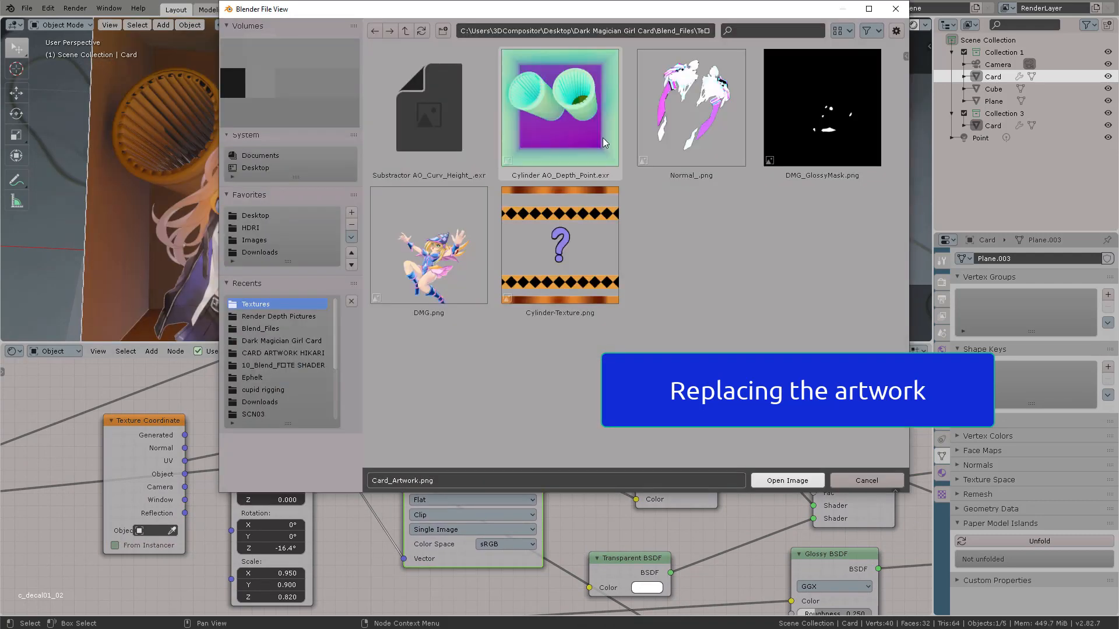
{"action": "left_click", "coordinate": [429, 251]}
{"action": "left_click", "coordinate": [820, 481]}
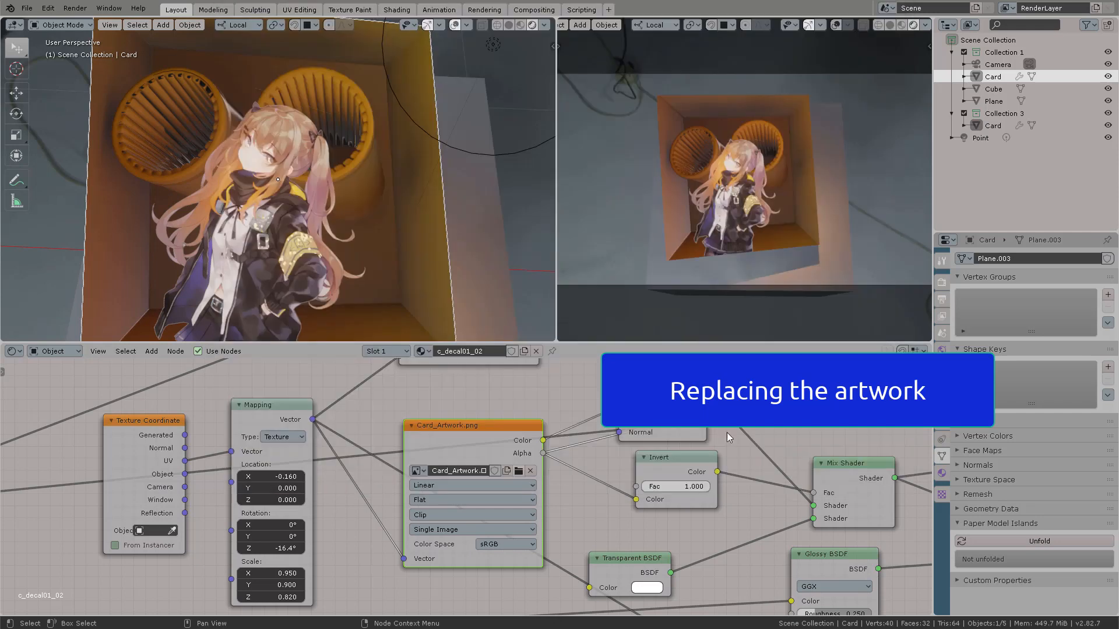
Place the DMG.png artwork with its Mapping node: rotate Z to 4.85°, scale all axes to 1.000, and shift its X and Y location
{"action": "middle_click_drag", "start_coordinate": [327, 238], "coordinate": [315, 274]}
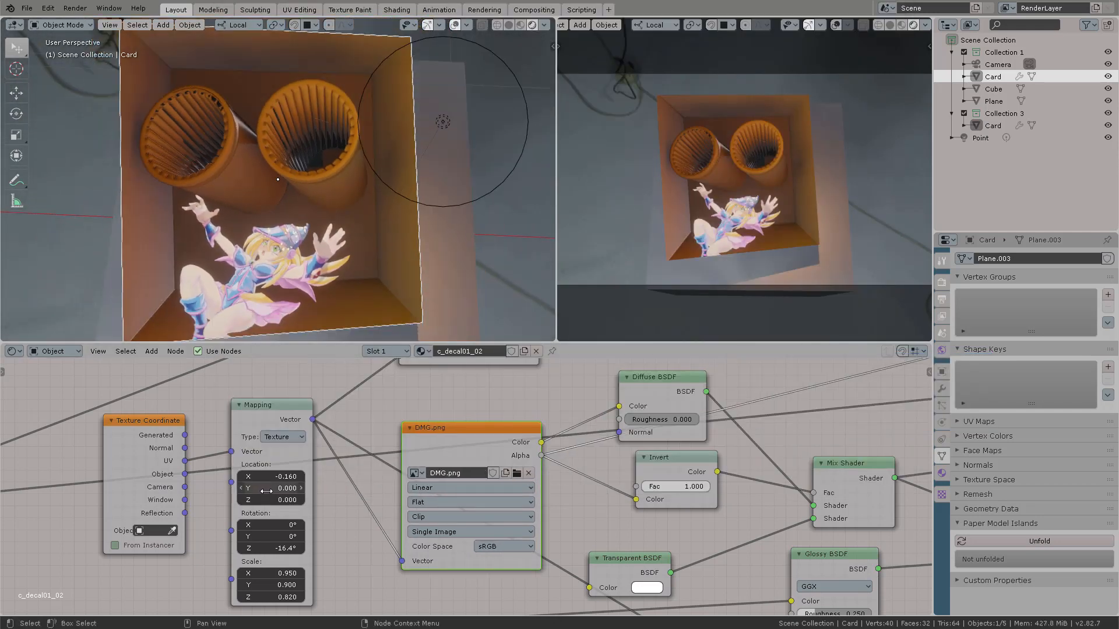
{"action": "mouse_move", "coordinate": [271, 488]}
{"action": "left_mouse_down"}
{"action": "mouse_move", "coordinate": [288, 488]}
{"action": "mouse_move", "coordinate": [256, 489]}
{"action": "left_mouse_up"}
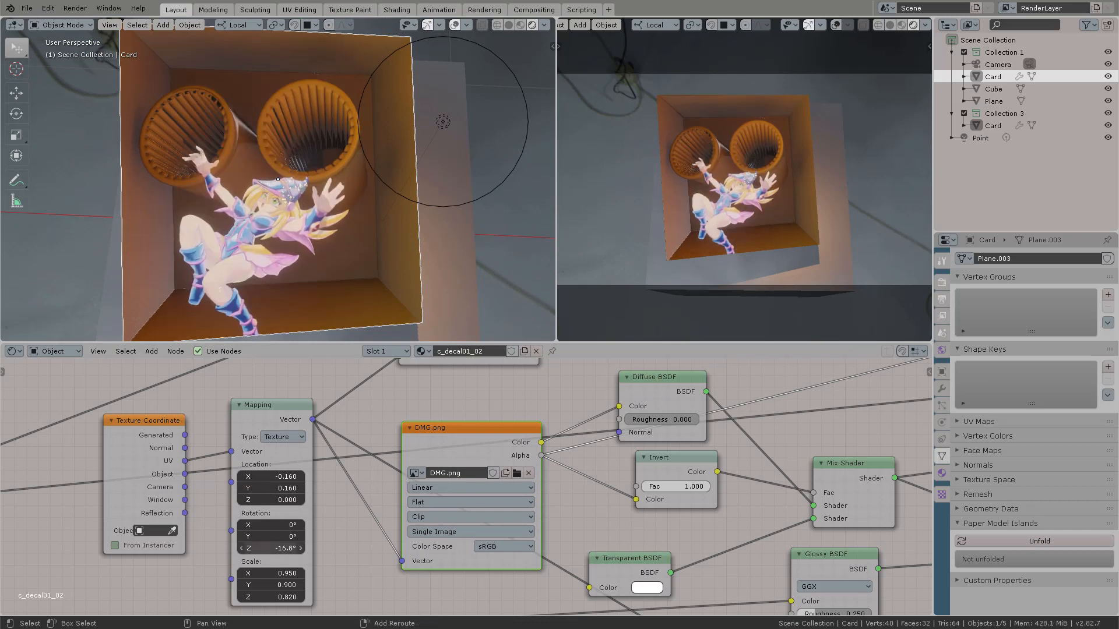
{"action": "left_click_drag", "start_coordinate": [271, 549], "coordinate": [274, 610]}
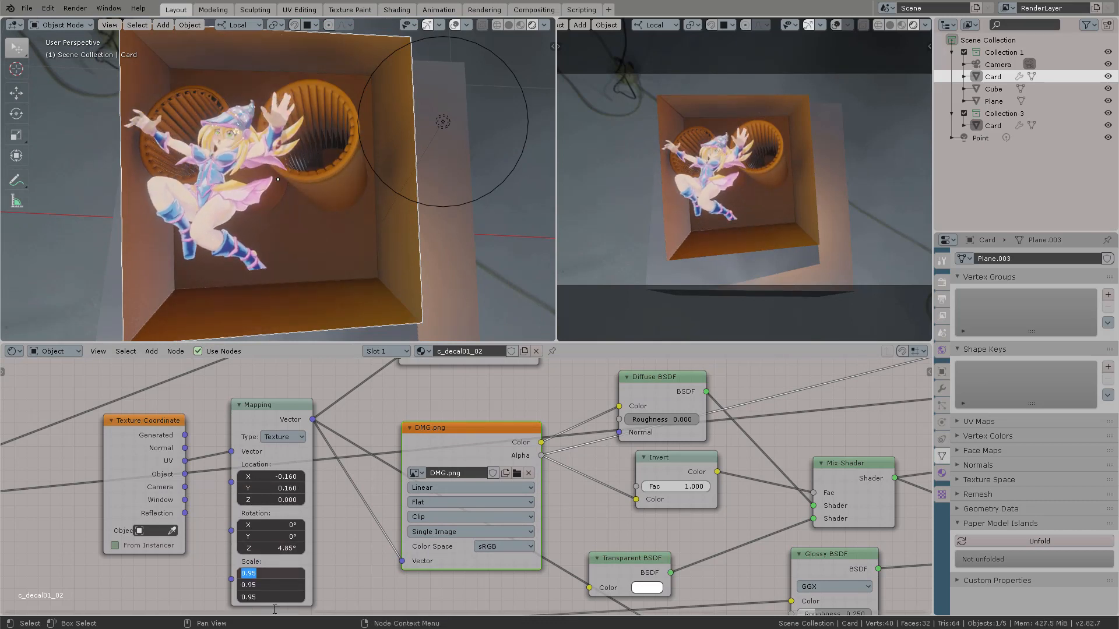
{"action": "type", "text": "1"}
{"action": "key", "text": "Return"}
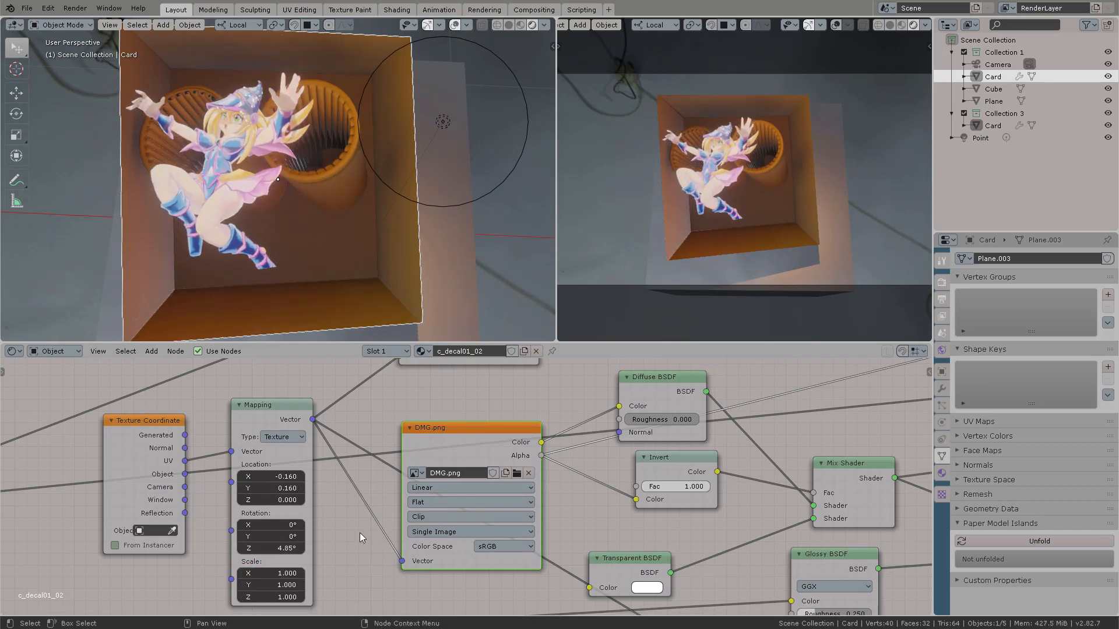
{"action": "left_click_drag", "start_coordinate": [273, 479], "coordinate": [297, 476]}
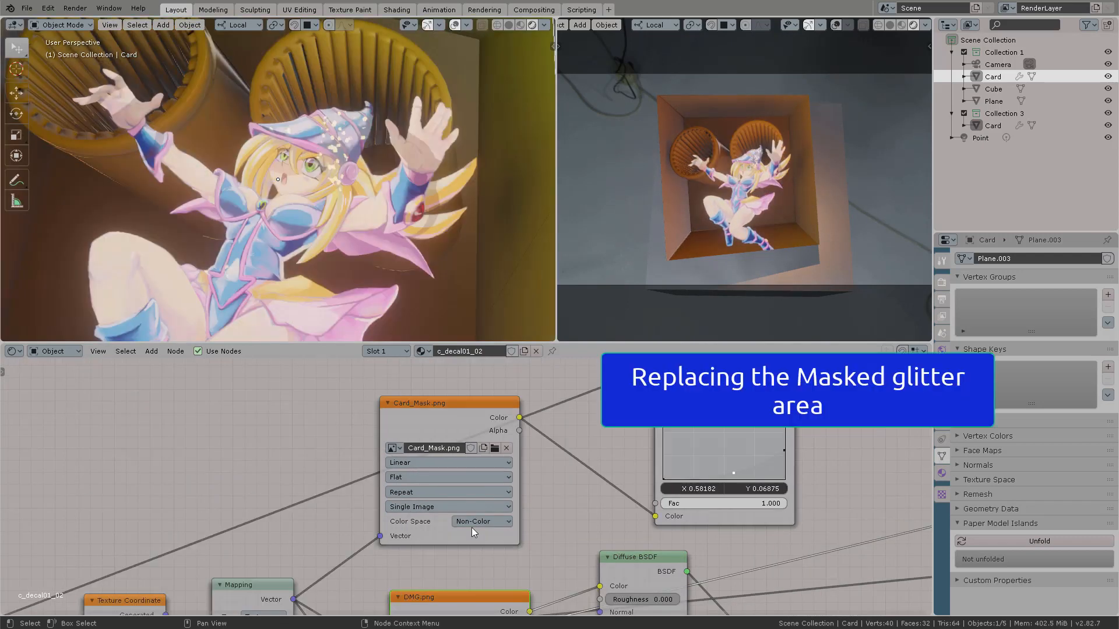
Replace the image in the Card_Mask.png texture node with DMG_GlossyMask.png from the Textures folder and check the glitter on the card
{"action": "left_click_drag", "start_coordinate": [446, 408], "coordinate": [454, 405]}
{"action": "left_click", "coordinate": [502, 444]}
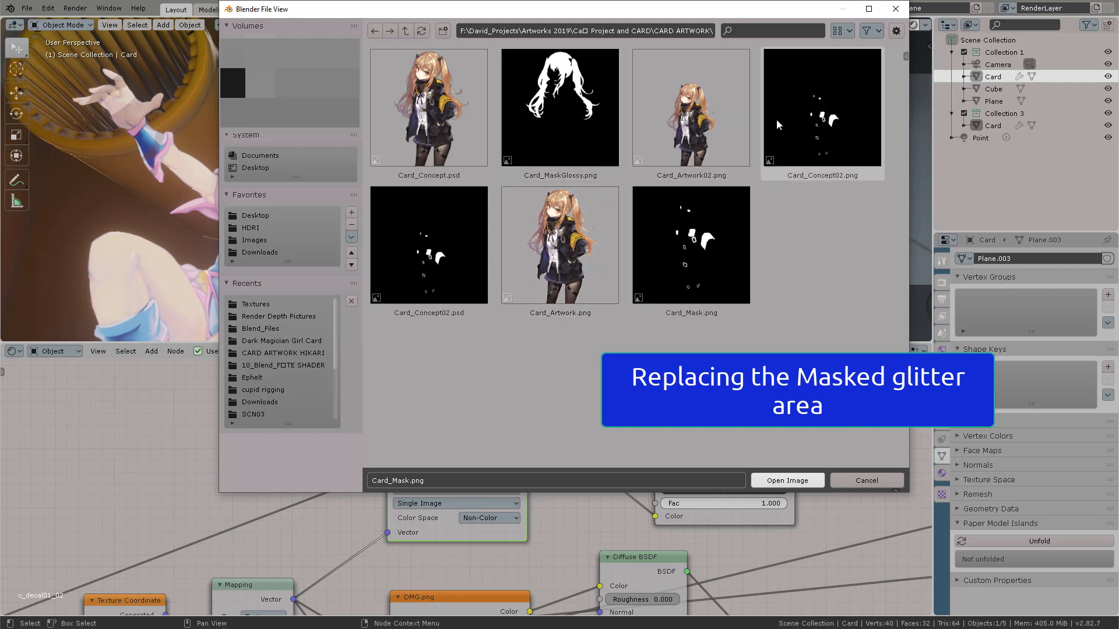
{"action": "left_click", "coordinate": [262, 305]}
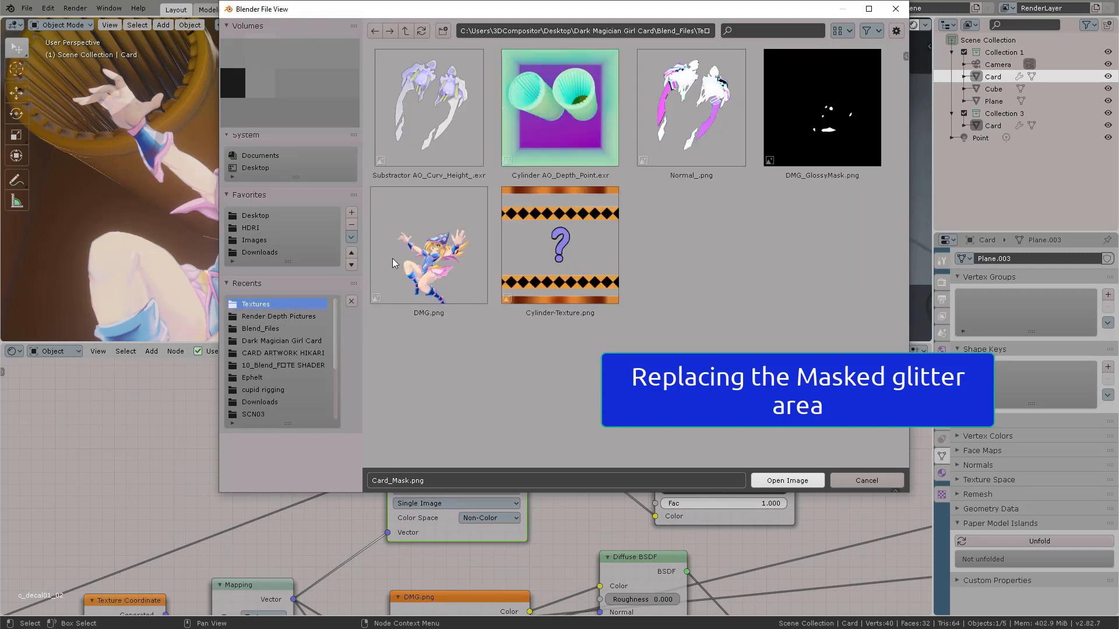
{"action": "left_click", "coordinate": [828, 133]}
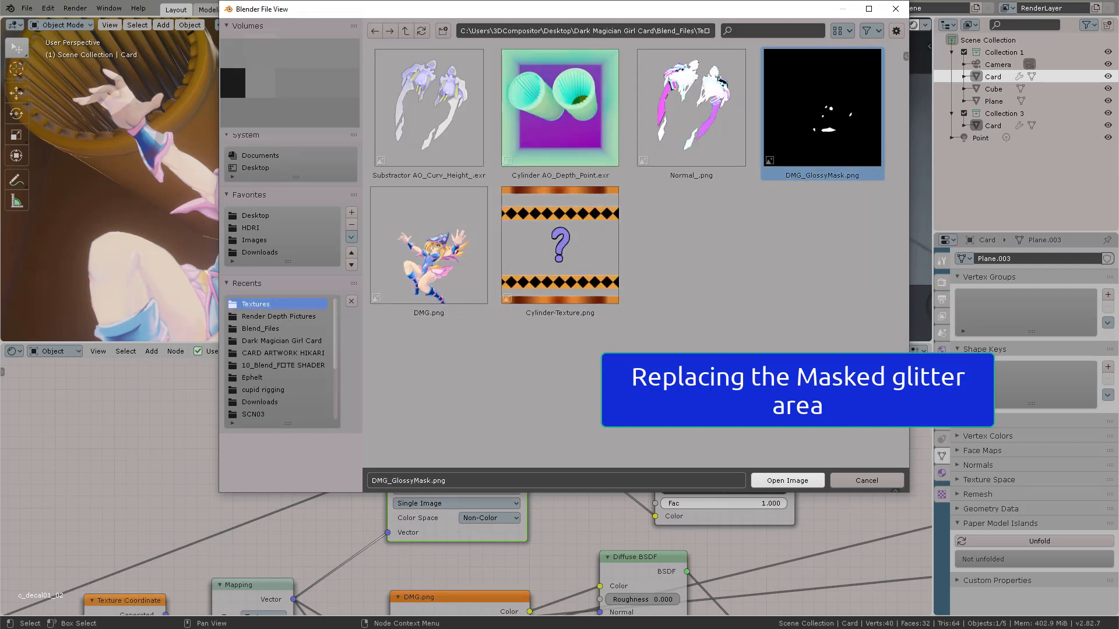
{"action": "left_click", "coordinate": [811, 480]}
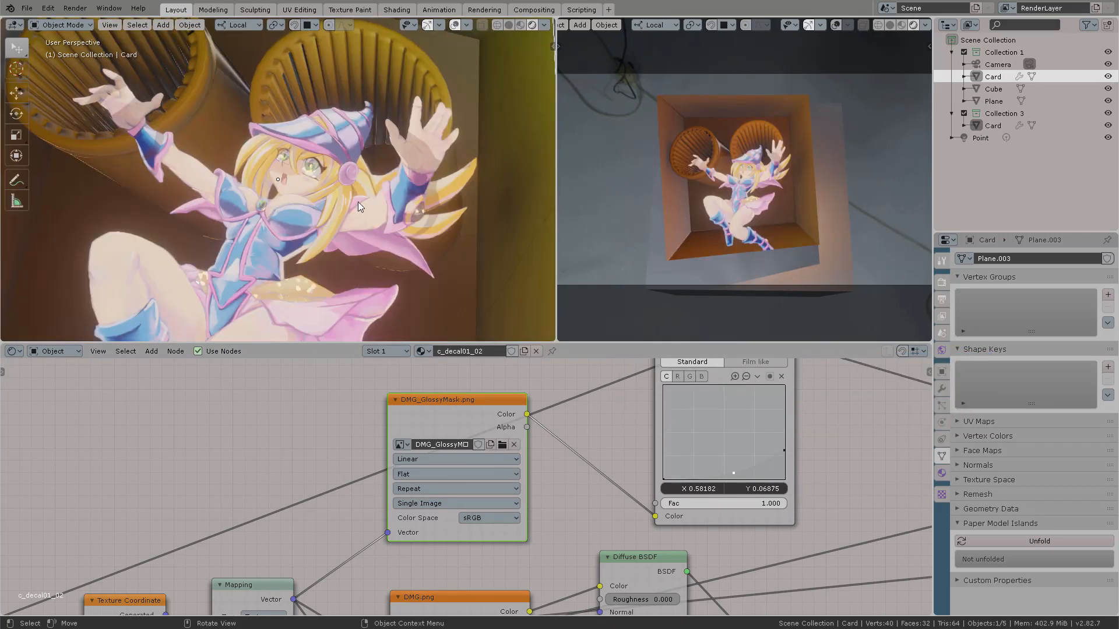
{"action": "middle_click_drag", "start_coordinate": [358, 201], "coordinate": [244, 251]}
Set the scene's color management View Transform to Standard
{"action": "left_click", "coordinate": [942, 283]}
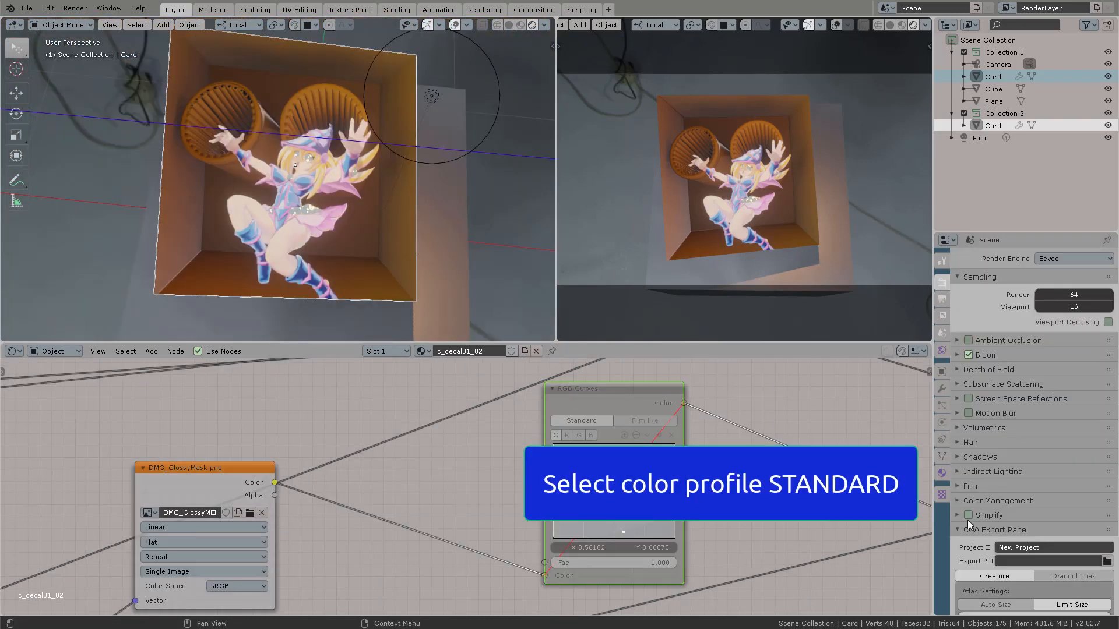
{"action": "left_click", "coordinate": [968, 524]}
{"action": "left_click", "coordinate": [982, 501]}
{"action": "scroll", "coordinate": [1008, 487], "scroll_direction": "down", "scroll_amount": 3}
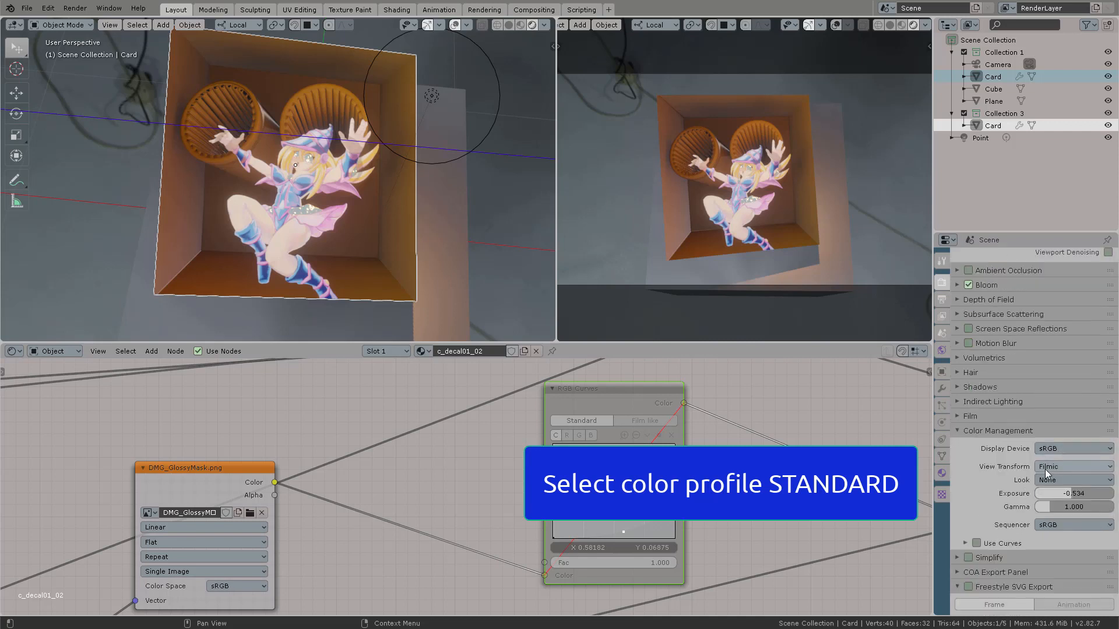
{"action": "left_click", "coordinate": [1044, 470]}
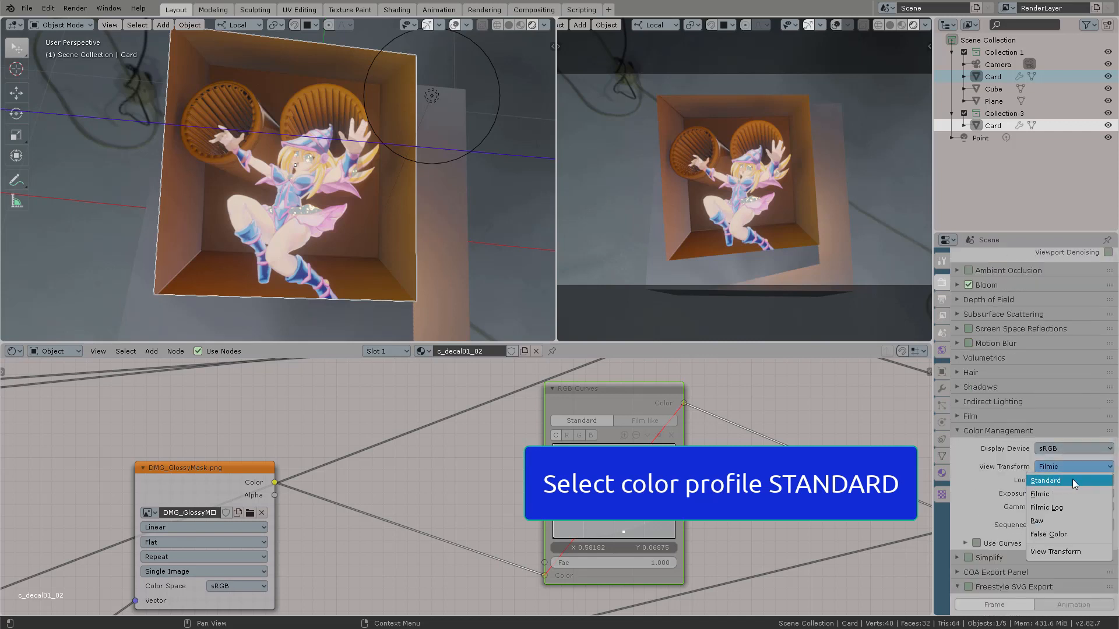
{"action": "left_click", "coordinate": [1072, 480]}
Toggle muting on the RGB Curves node to compare its effect on the masked glitter, ending with the node enabled
{"action": "middle_click_drag", "start_coordinate": [394, 208], "coordinate": [427, 170]}
{"action": "scroll", "coordinate": [370, 200], "scroll_direction": "up", "scroll_amount": 3}
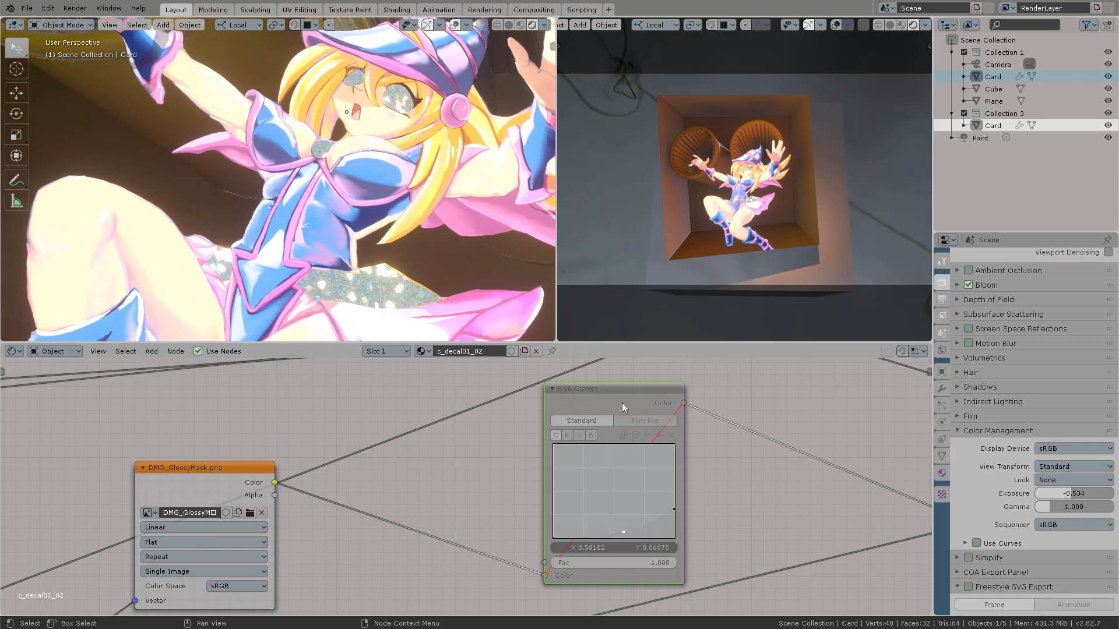
{"action": "key", "text": "m"}
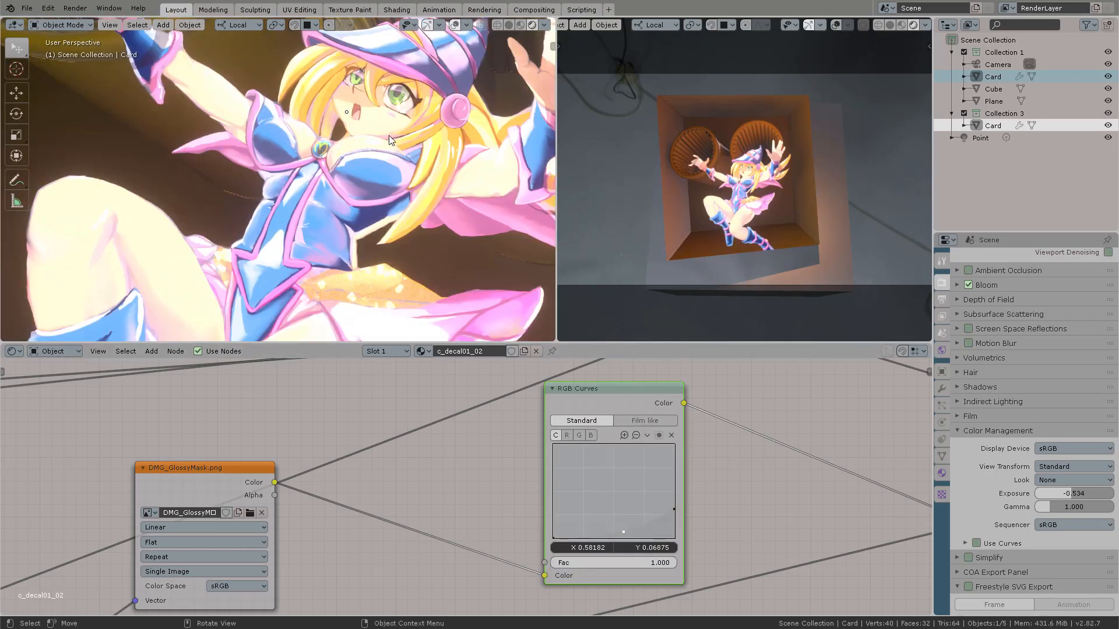
{"action": "middle_click_drag", "start_coordinate": [389, 135], "coordinate": [411, 205]}
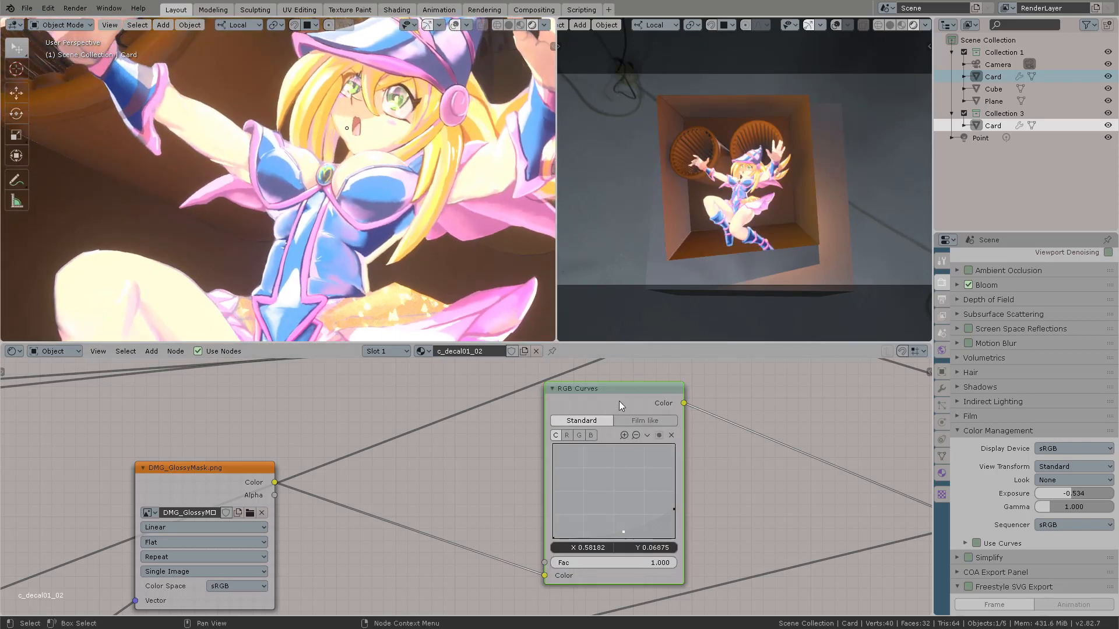
{"action": "key", "text": "m"}
{"action": "key", "text": "m"}
{"action": "key", "text": "m"}
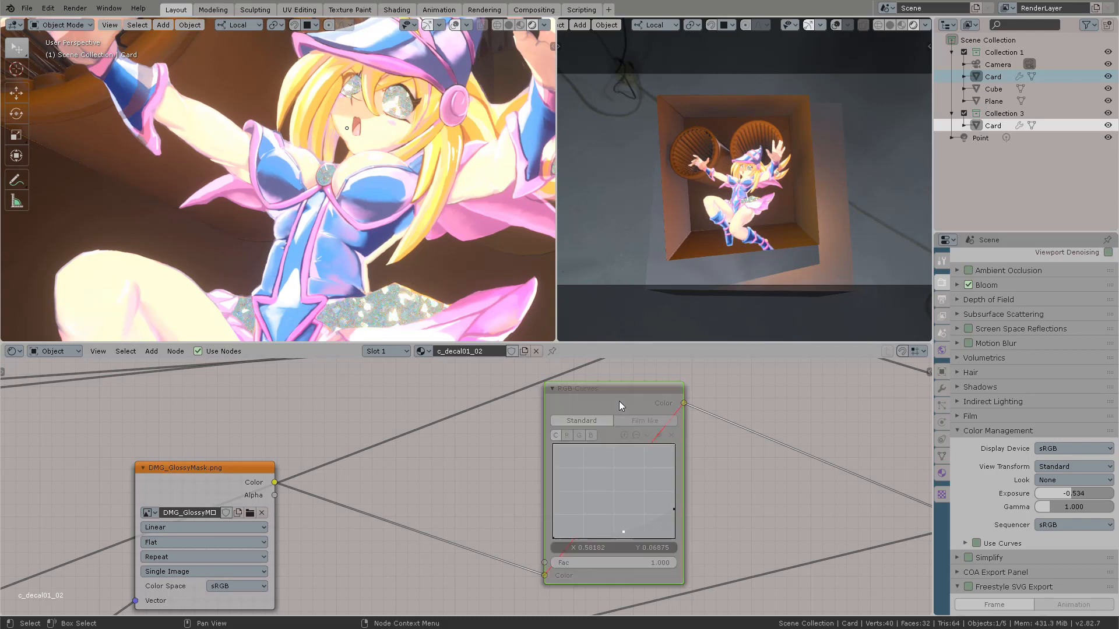
{"action": "key", "text": "m"}
{"action": "middle_click_drag", "start_coordinate": [411, 192], "coordinate": [456, 240]}
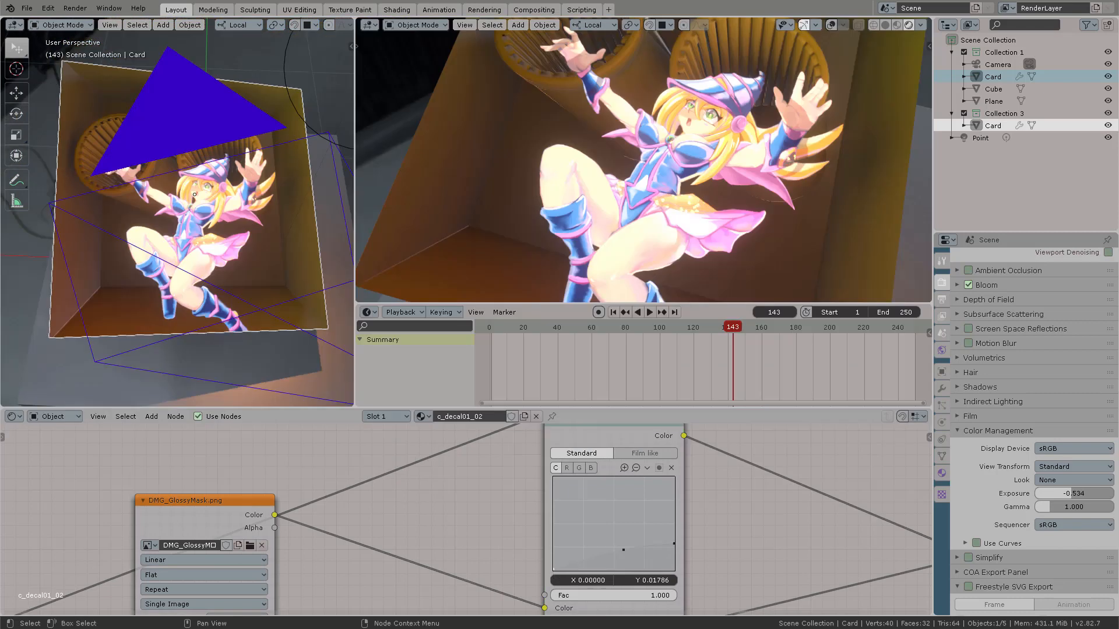
Raise the start point of the RGB Curves curve to about Y 0.33 and view the glitter spread across the artwork
{"action": "left_click_drag", "start_coordinate": [554, 569], "coordinate": [553, 540]}
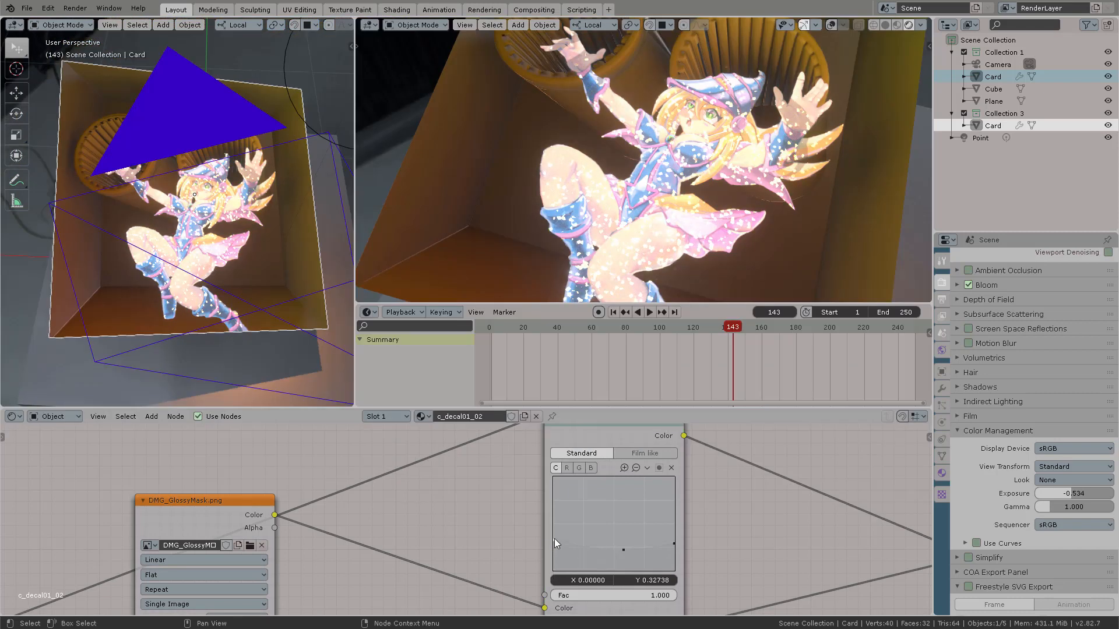
{"action": "middle_click_drag", "start_coordinate": [646, 263], "coordinate": [756, 180]}
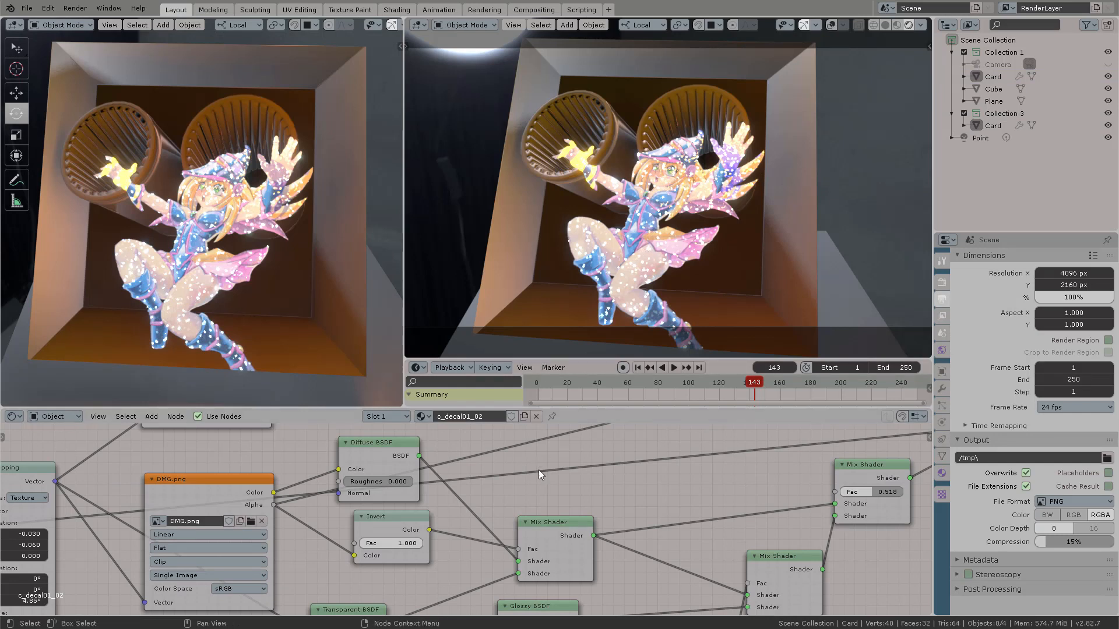
Maximize the node editor and slightly reposition the DMG.png and DMG_GlossyMask.png texture nodes
{"action": "key", "text": "ctrl+space"}
{"action": "scroll", "coordinate": [587, 440], "scroll_direction": "up", "scroll_amount": 2}
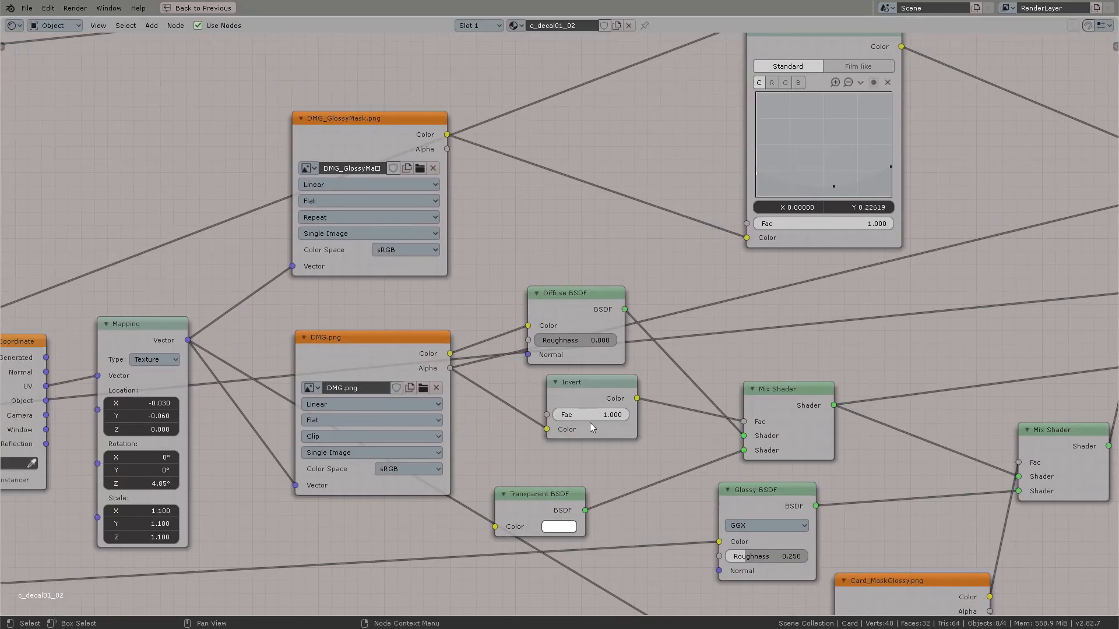
{"action": "left_click_drag", "start_coordinate": [345, 337], "coordinate": [345, 333]}
{"action": "left_click_drag", "start_coordinate": [355, 121], "coordinate": [360, 138]}
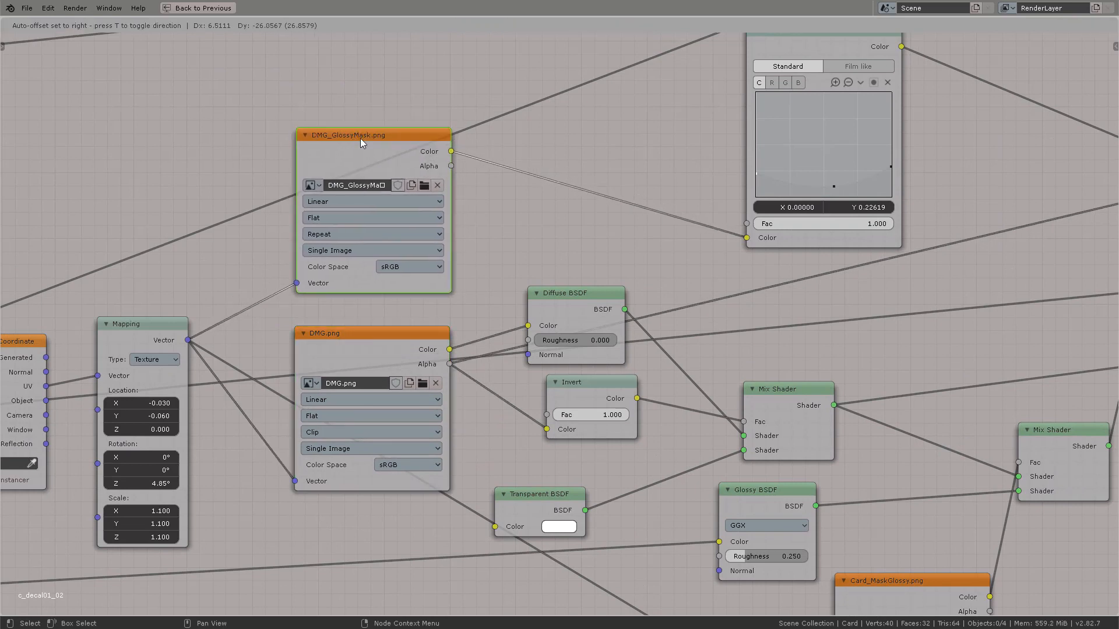
Replace the image in the Card_MaskGlossy.png texture node with DMG_GlossyMask.png from the Textures folder and restore the full layout
{"action": "middle_click_drag", "start_coordinate": [720, 410], "coordinate": [730, 348]}
{"action": "left_click_drag", "start_coordinate": [765, 363], "coordinate": [645, 409]}
{"action": "left_click", "coordinate": [725, 454]}
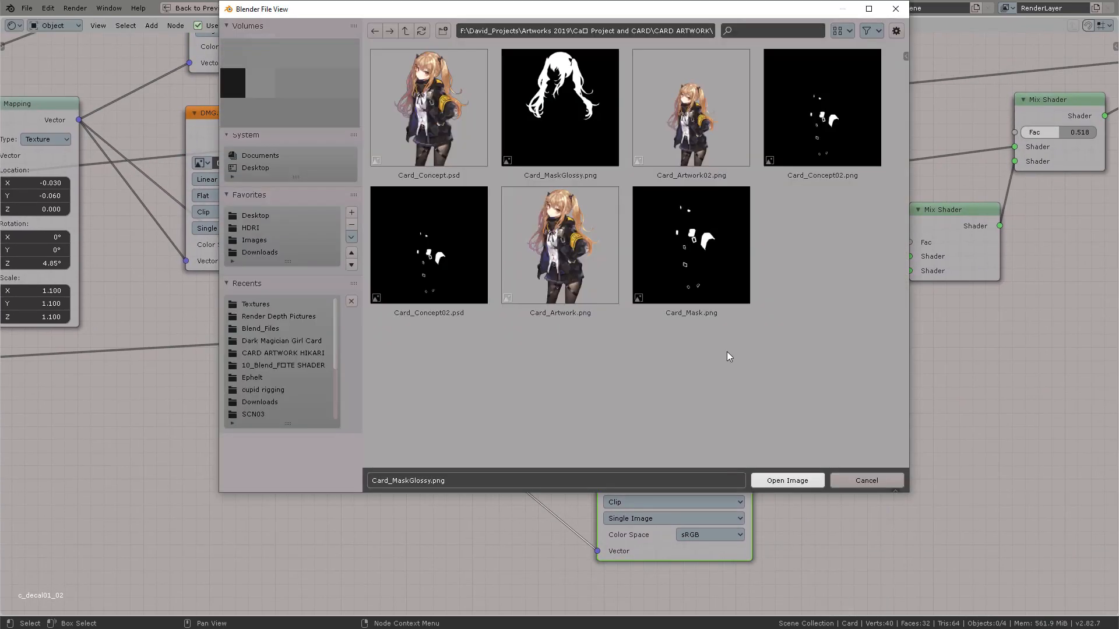
{"action": "left_click", "coordinate": [277, 342]}
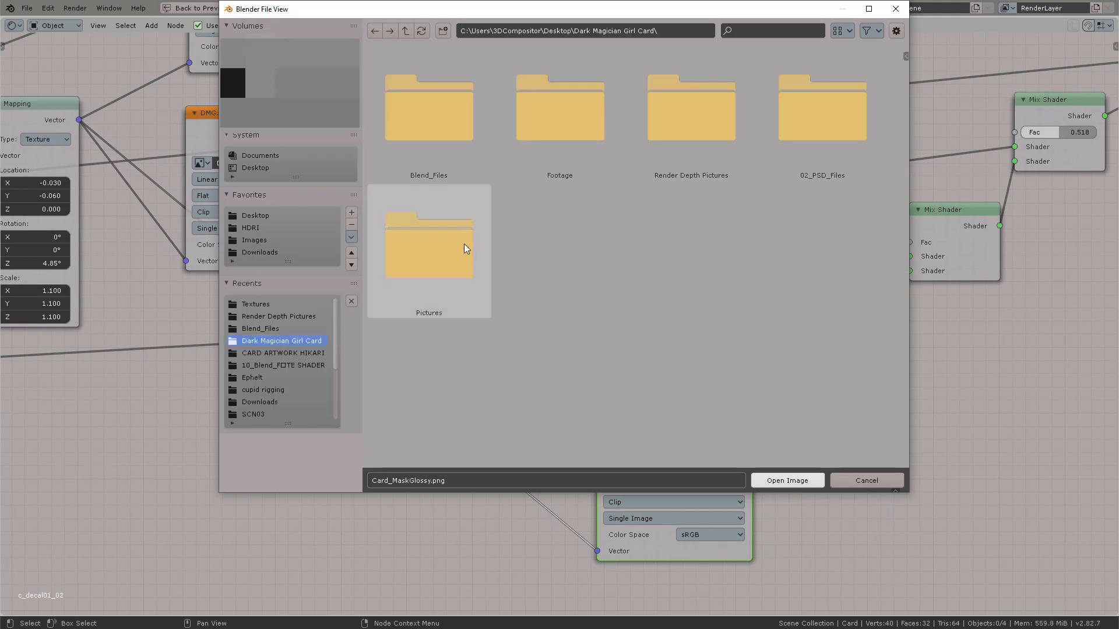
{"action": "left_click", "coordinate": [480, 135]}
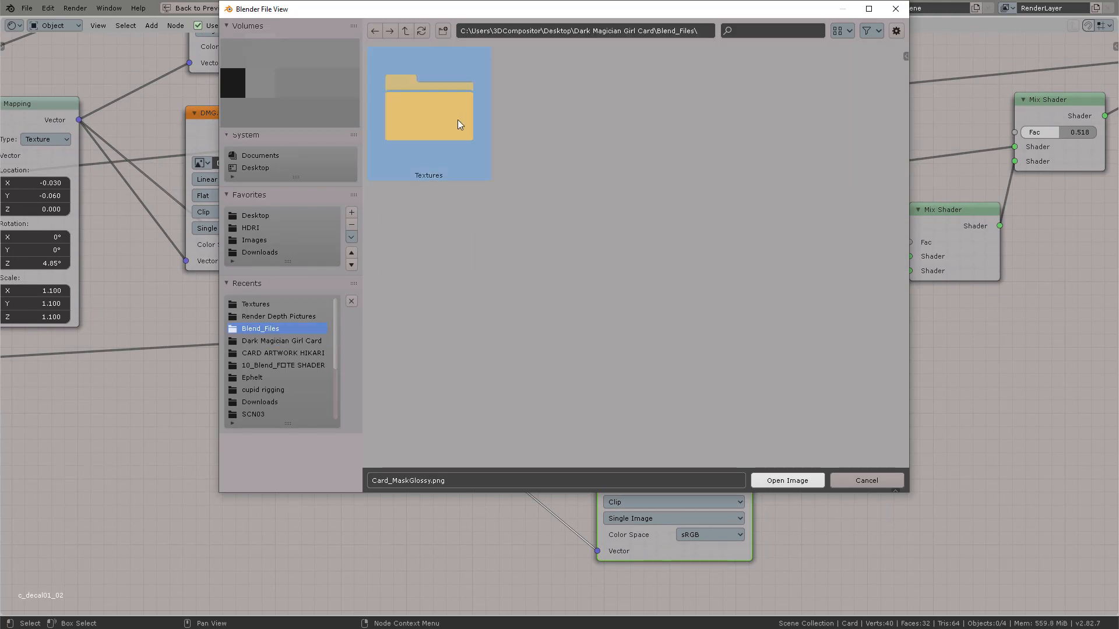
{"action": "left_click", "coordinate": [457, 120]}
{"action": "left_click", "coordinate": [837, 129]}
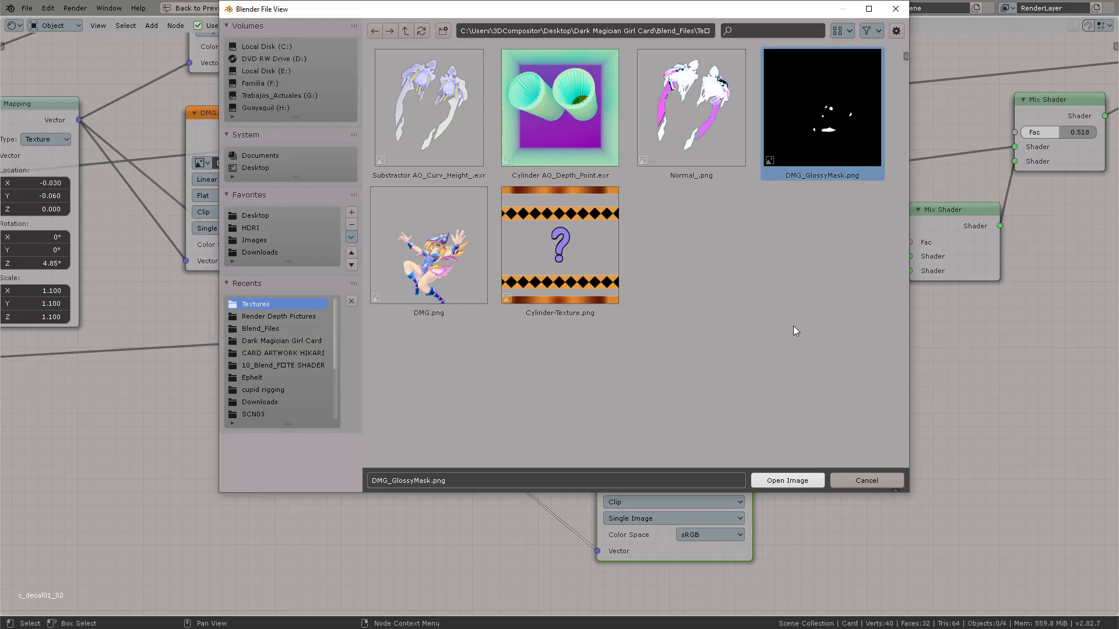
{"action": "left_click", "coordinate": [775, 479]}
{"action": "key", "text": "ctrl+space"}
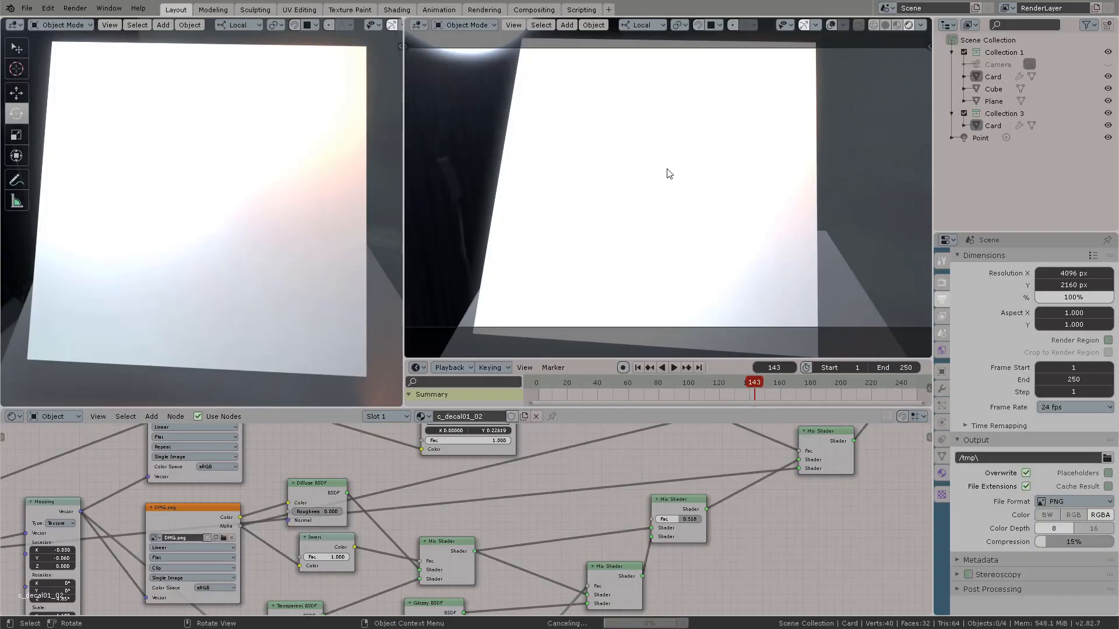
Lower the start point of the RGB Curves curve to Y 0.000 to confine the glitter to the masked areas
{"action": "scroll", "coordinate": [674, 201], "scroll_direction": "up", "scroll_amount": 7}
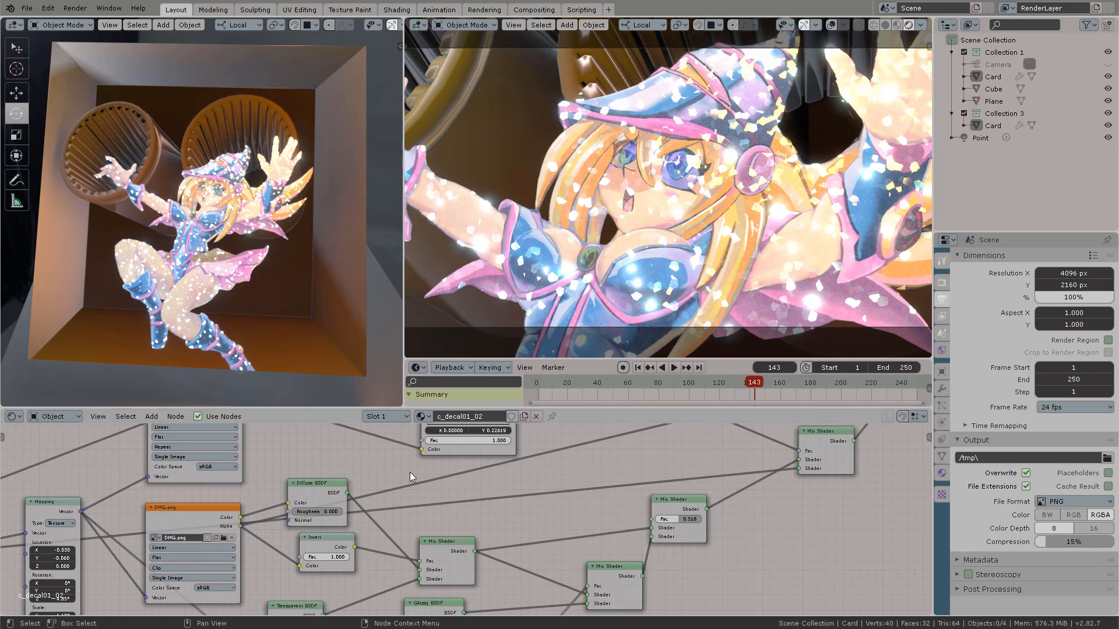
{"action": "middle_click_drag", "start_coordinate": [548, 434], "coordinate": [634, 500]}
{"action": "scroll", "coordinate": [633, 489], "scroll_direction": "up", "scroll_amount": 5}
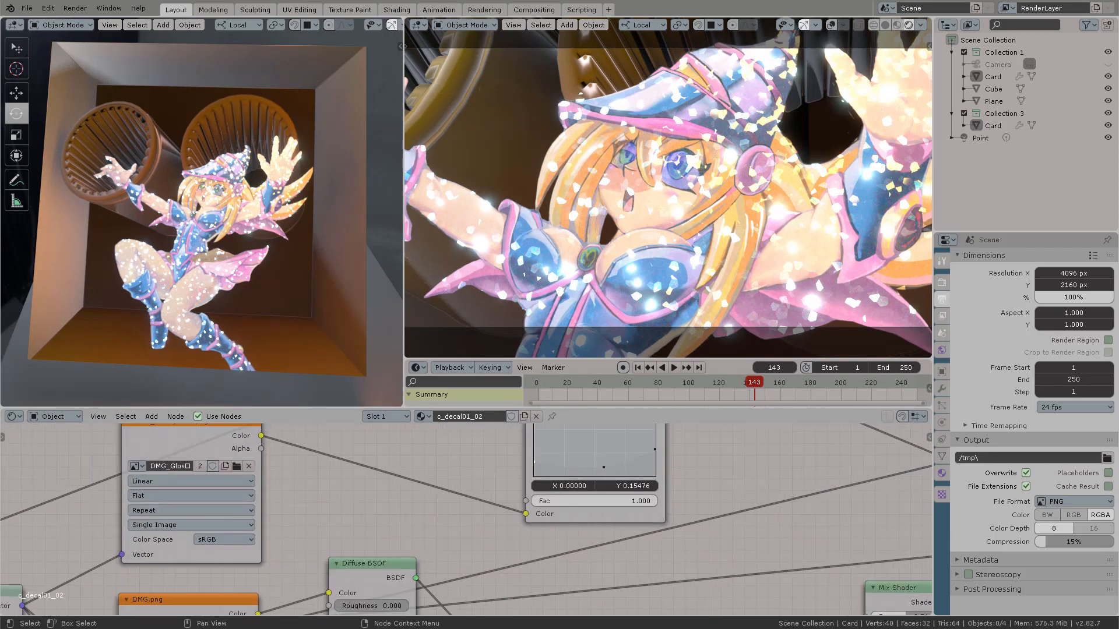
{"action": "left_click_drag", "start_coordinate": [533, 462], "coordinate": [534, 475]}
{"action": "middle_click_drag", "start_coordinate": [664, 257], "coordinate": [624, 242]}
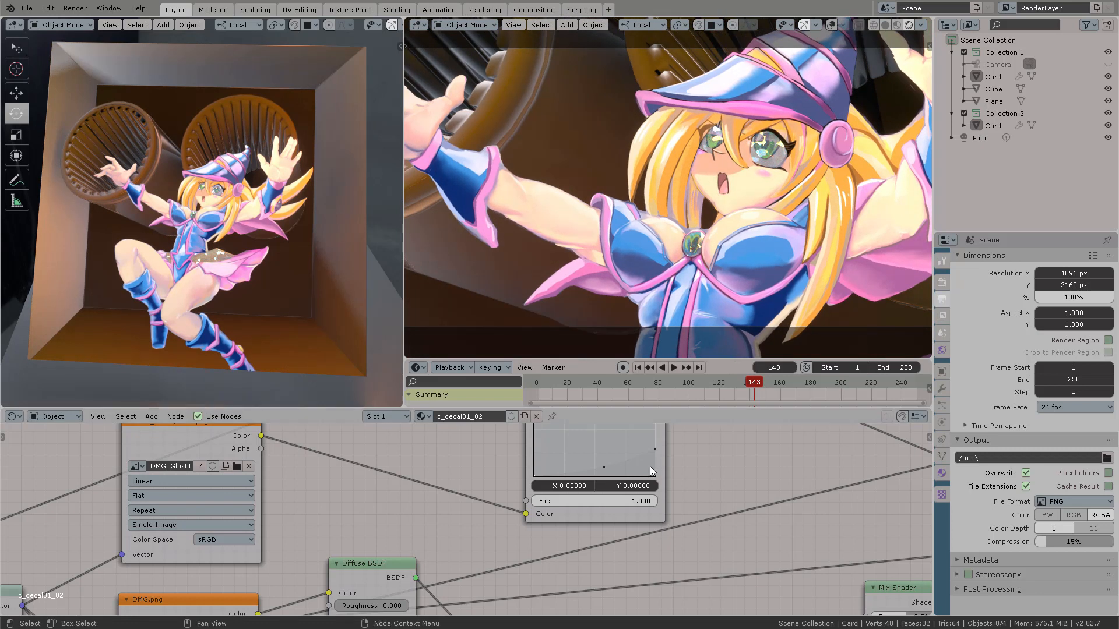
Examine the RGB Curves node and the glitter on the character's eyes, gem and skirt from several viewing angles
{"action": "middle_click_drag", "start_coordinate": [695, 463], "coordinate": [666, 568]}
{"action": "scroll", "coordinate": [663, 564], "scroll_direction": "down", "scroll_amount": 1}
{"action": "left_click_drag", "start_coordinate": [556, 438], "coordinate": [550, 431]}
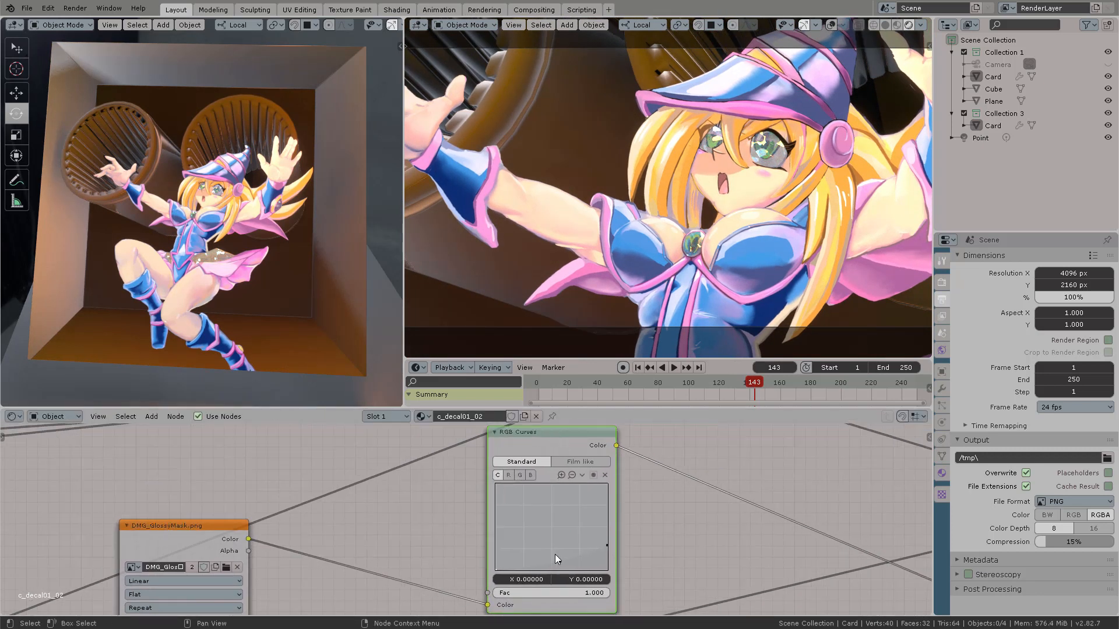
{"action": "middle_click_drag", "start_coordinate": [655, 522], "coordinate": [651, 483]}
{"action": "middle_click_drag", "start_coordinate": [699, 250], "coordinate": [726, 230]}
{"action": "scroll", "coordinate": [700, 245], "scroll_direction": "up", "scroll_amount": 2}
{"action": "middle_click_drag", "start_coordinate": [659, 262], "coordinate": [710, 251]}
{"action": "scroll", "coordinate": [697, 268], "scroll_direction": "down", "scroll_amount": 3}
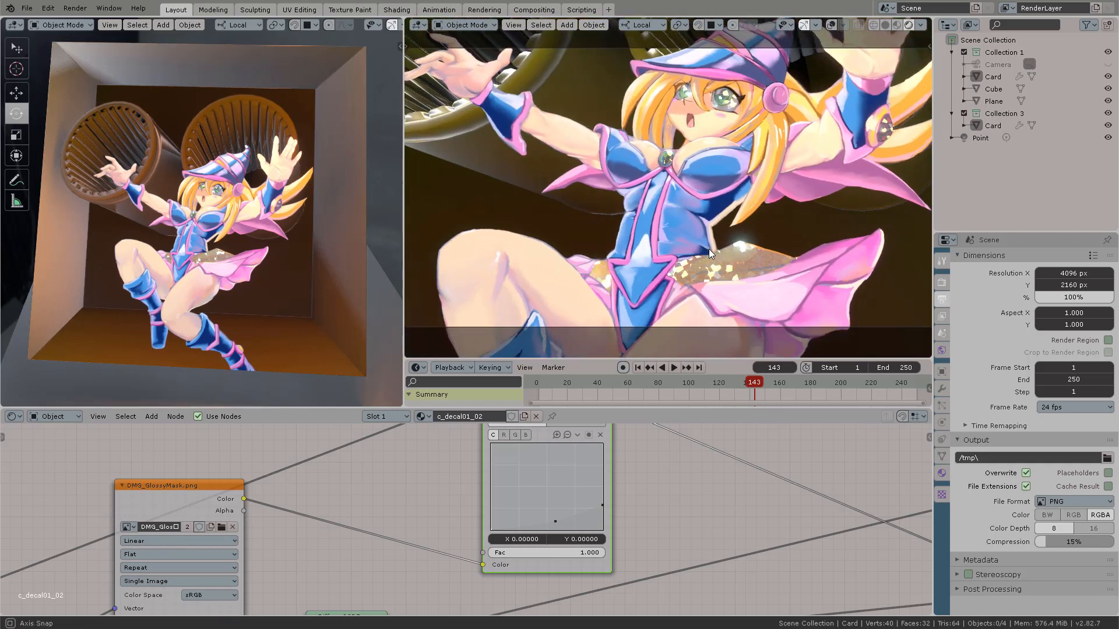
{"action": "middle_click_drag", "start_coordinate": [709, 251], "coordinate": [700, 250]}
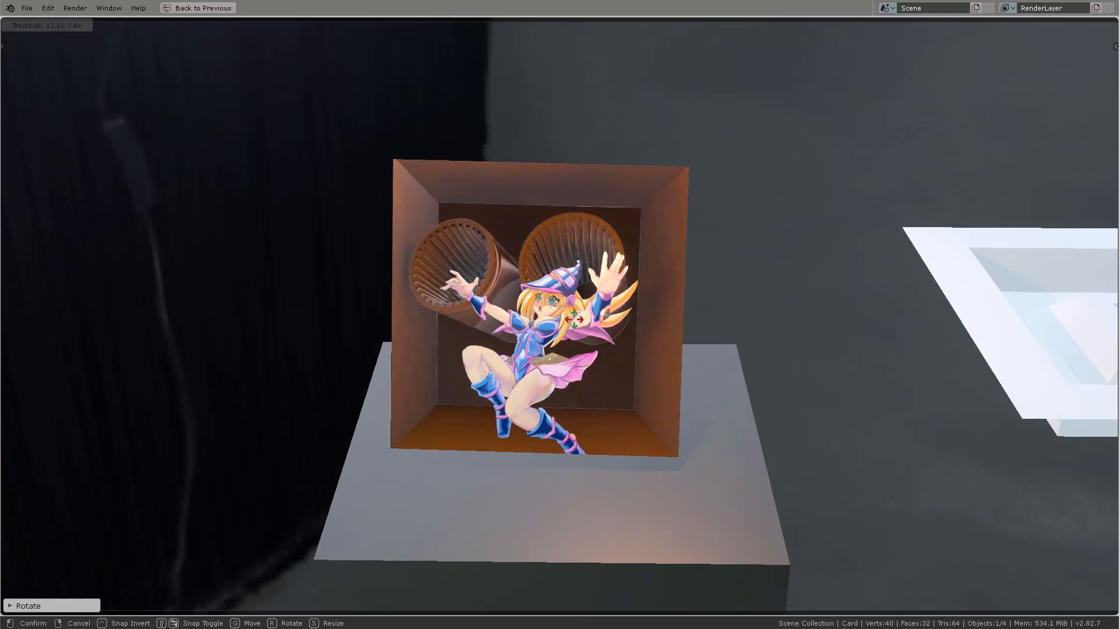
Confirm the card's trackball rotation and switch the close-up card viewport to Solid shading
{"action": "left_click", "coordinate": [596, 306]}
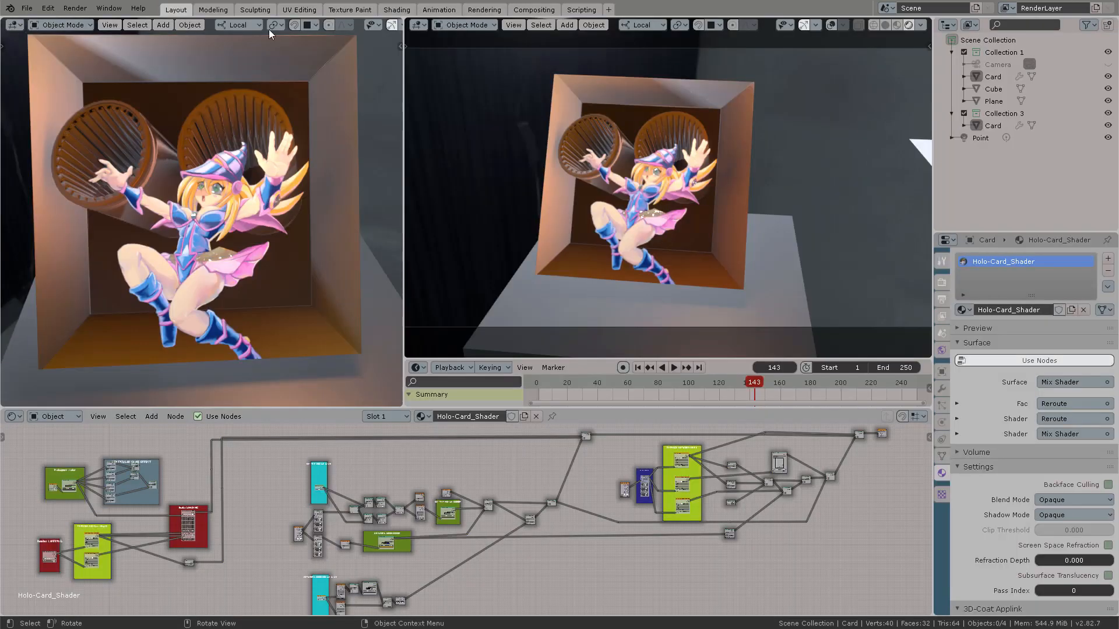
{"action": "scroll", "coordinate": [269, 26], "scroll_direction": "down", "scroll_amount": 5}
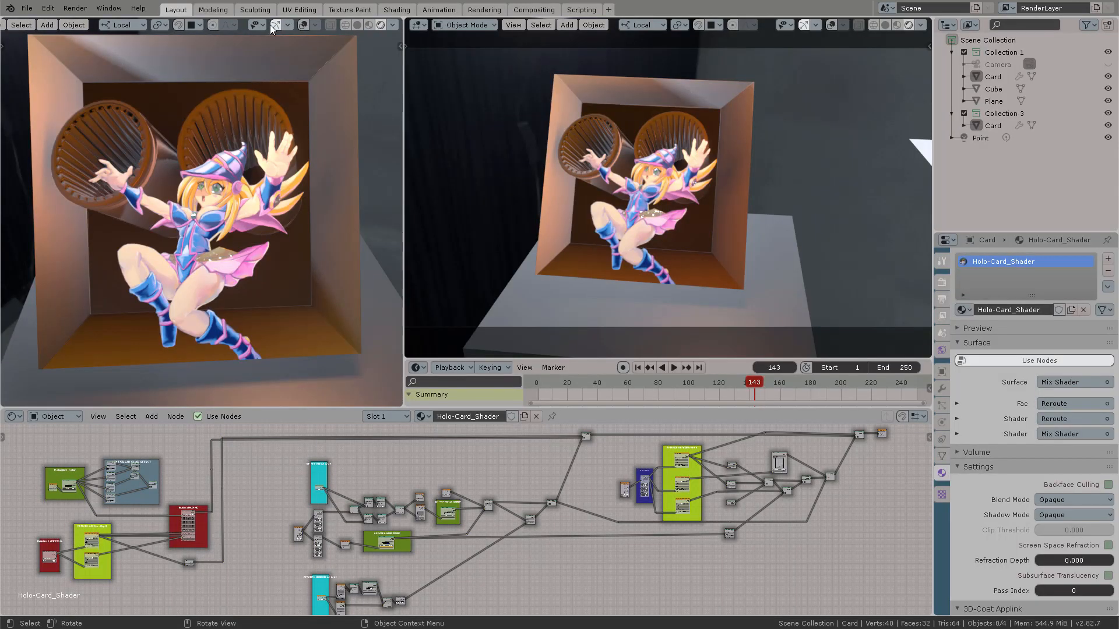
{"action": "left_click", "coordinate": [357, 24]}
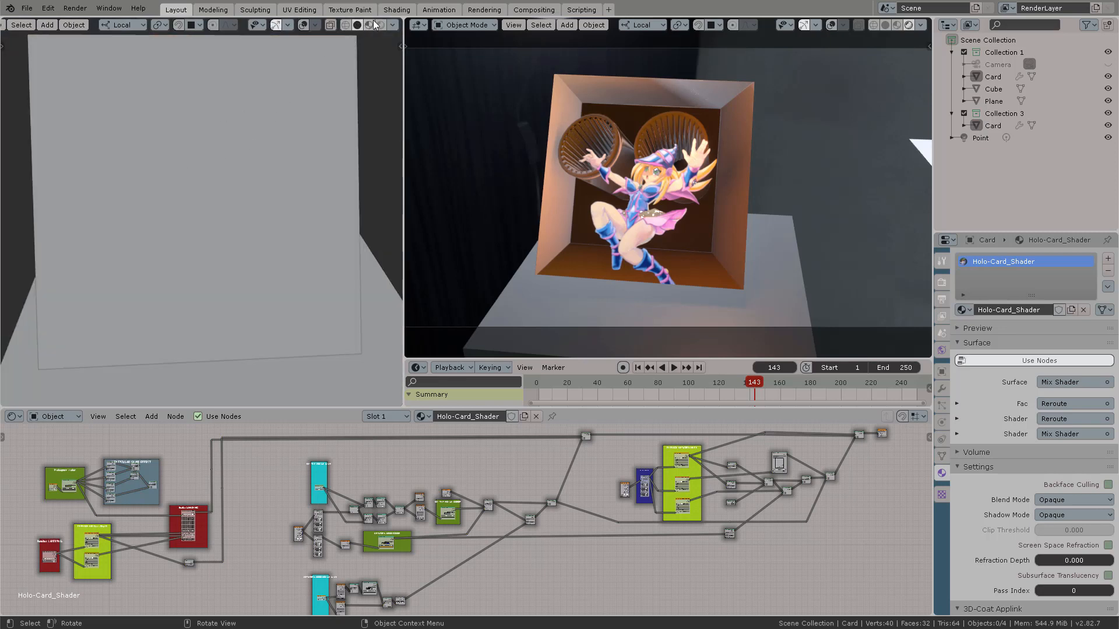
Switch the close-up card viewport back to Rendered shading
{"action": "left_click", "coordinate": [371, 24]}
{"action": "left_click", "coordinate": [379, 24]}
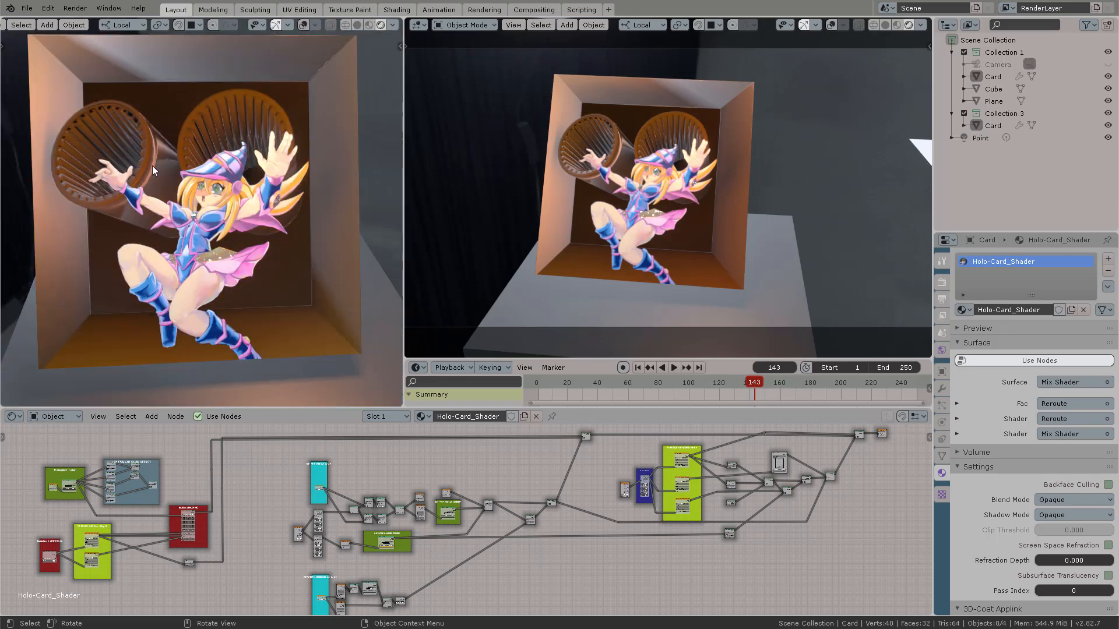
{"action": "scroll", "coordinate": [252, 203], "scroll_direction": "down", "scroll_amount": 4}
{"action": "middle_click_drag", "start_coordinate": [252, 203], "coordinate": [268, 180]}
{"action": "scroll", "coordinate": [257, 202], "scroll_direction": "up", "scroll_amount": 6}
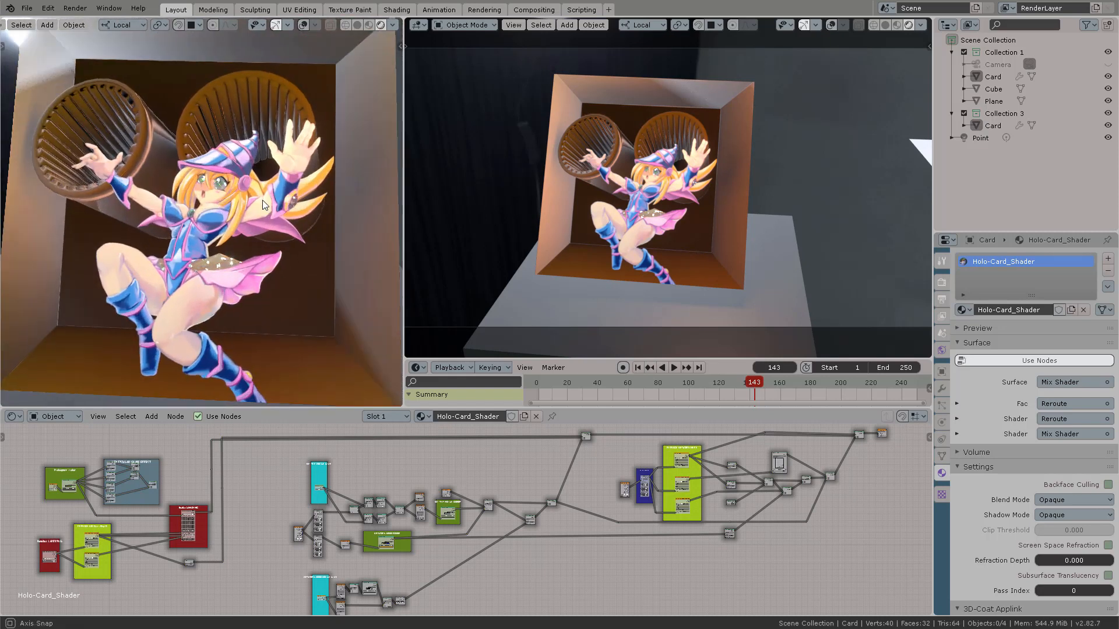
Unpack the world's studio_small_02_2k.hdr environment image, writing it to the current directory and overwriting the existing file
{"action": "left_click", "coordinate": [942, 350]}
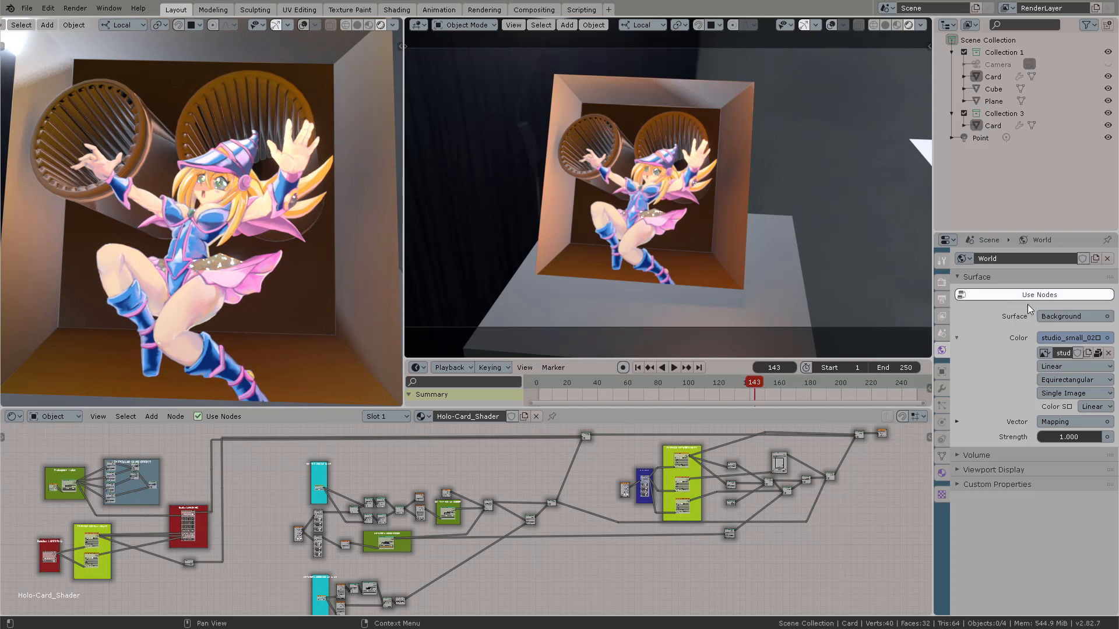
{"action": "left_click_drag", "start_coordinate": [934, 327], "coordinate": [845, 326]}
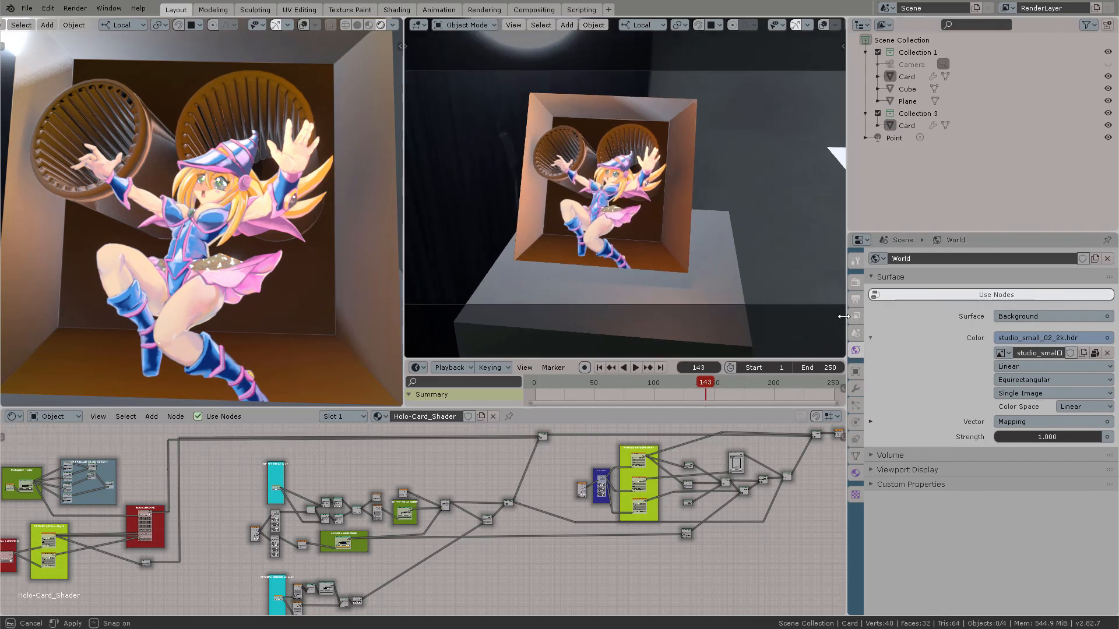
{"action": "left_click", "coordinate": [1097, 352]}
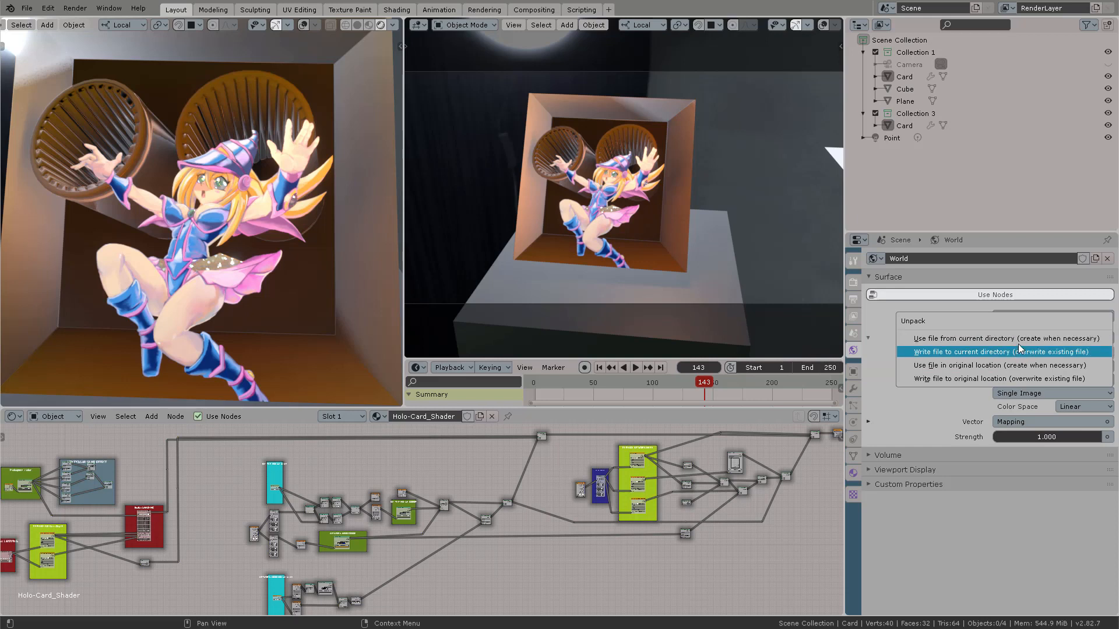
{"action": "left_click", "coordinate": [908, 353]}
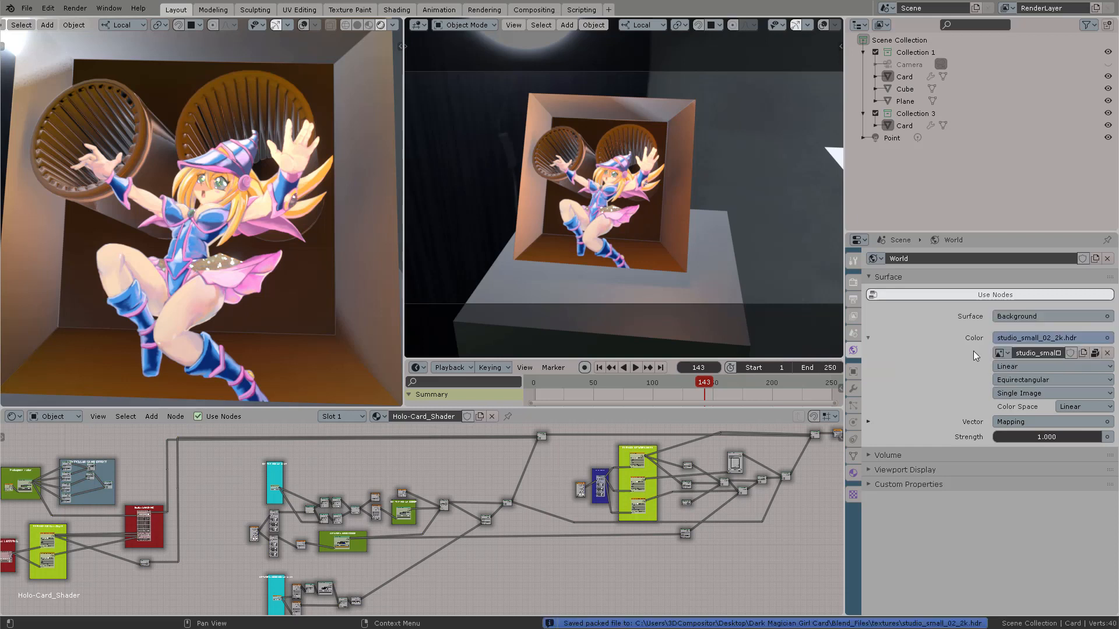
Reassign studio_small_02_2k.hdr from the Textures folder as the world's environment image and restore the full layout
{"action": "left_click", "coordinate": [1096, 354]}
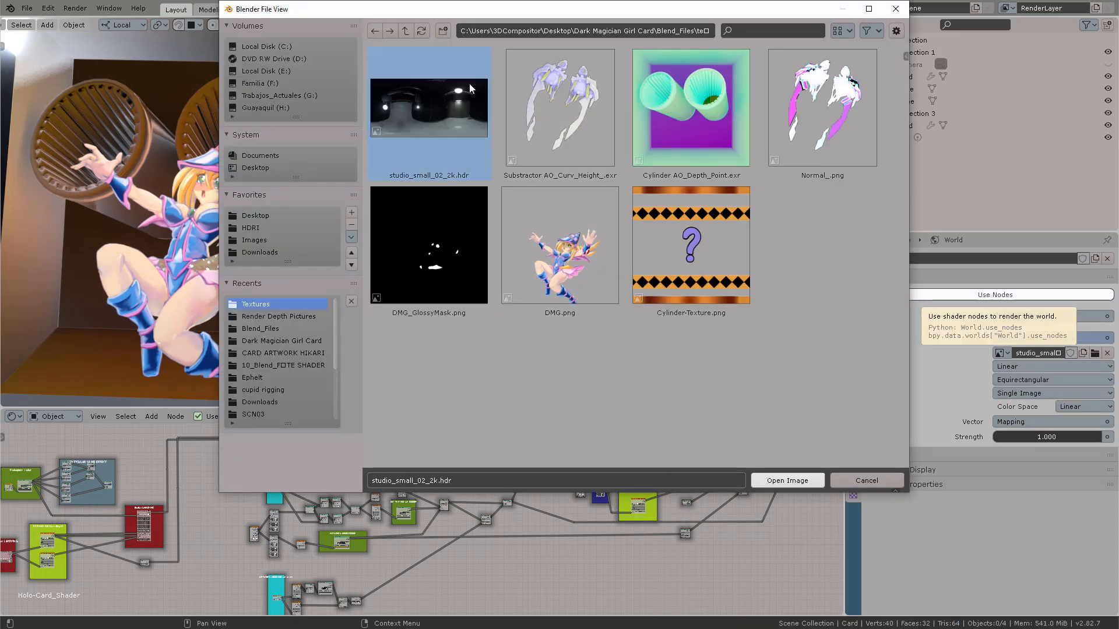
{"action": "double_click", "coordinate": [470, 89]}
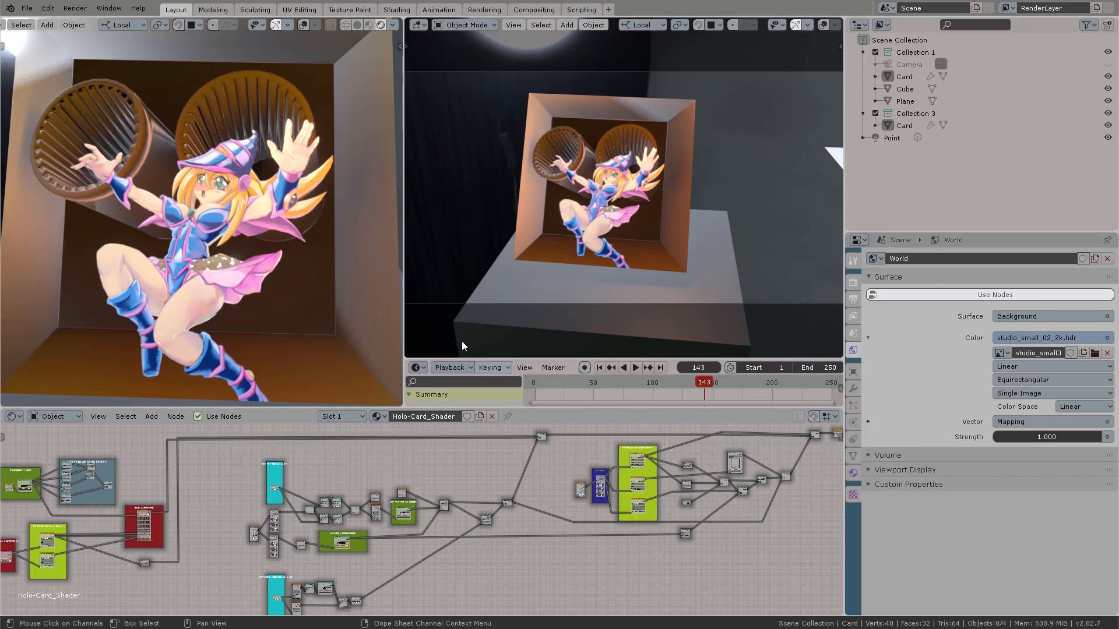
{"action": "left_click_drag", "start_coordinate": [848, 283], "coordinate": [942, 276]}
Toggle Ambient Occlusion on and off in the Eevee render settings to compare its effect on the card
{"action": "left_click", "coordinate": [951, 260]}
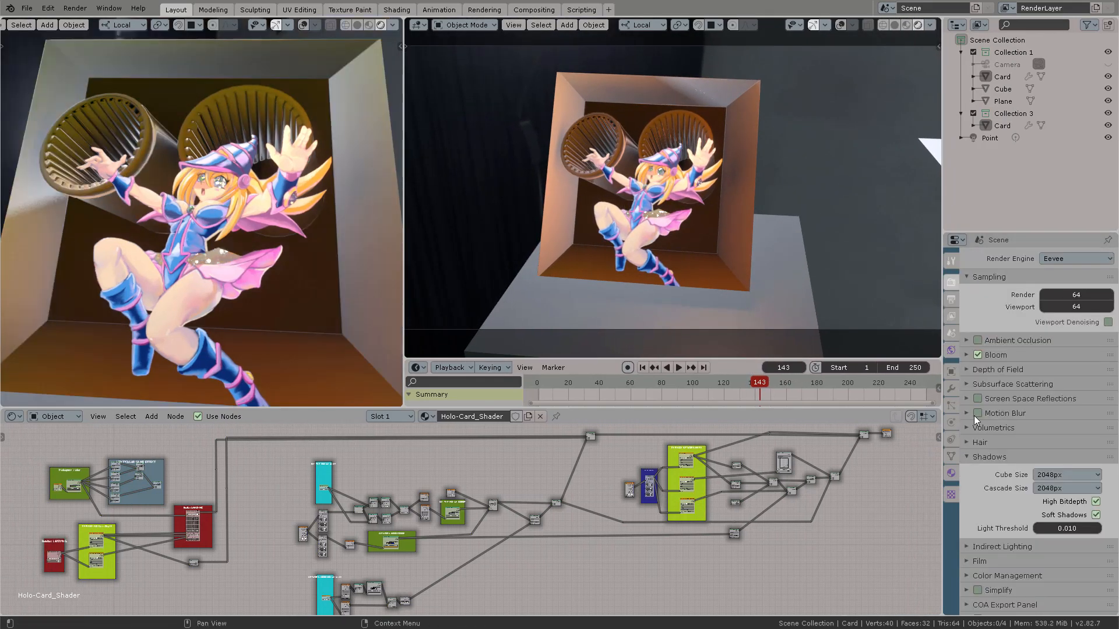
{"action": "left_click", "coordinate": [978, 342]}
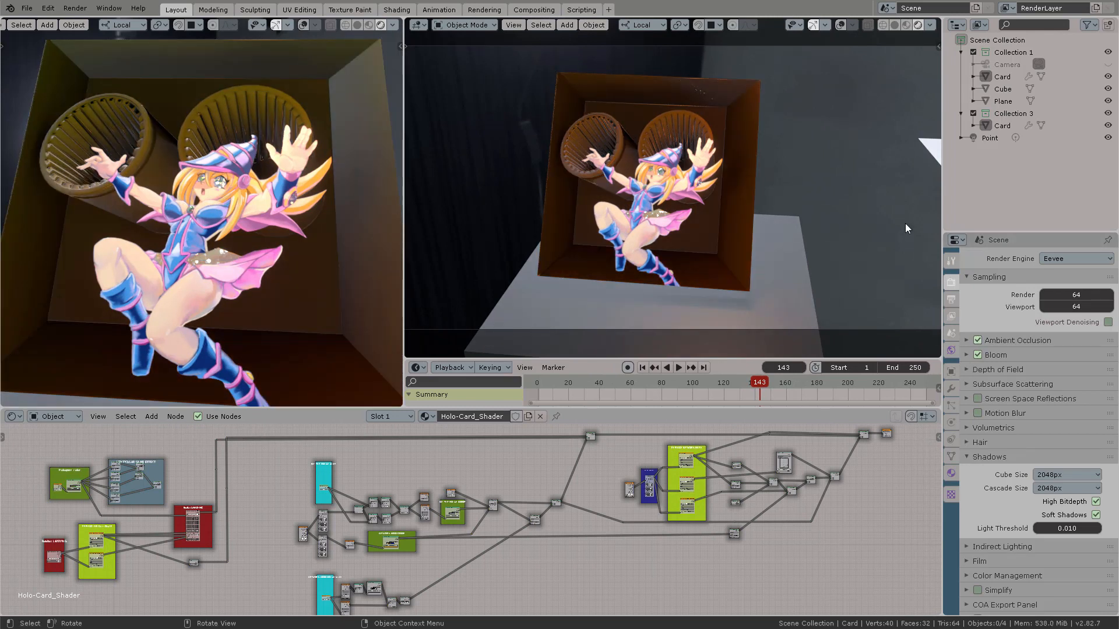
{"action": "left_click", "coordinate": [978, 341]}
{"action": "left_click", "coordinate": [978, 342]}
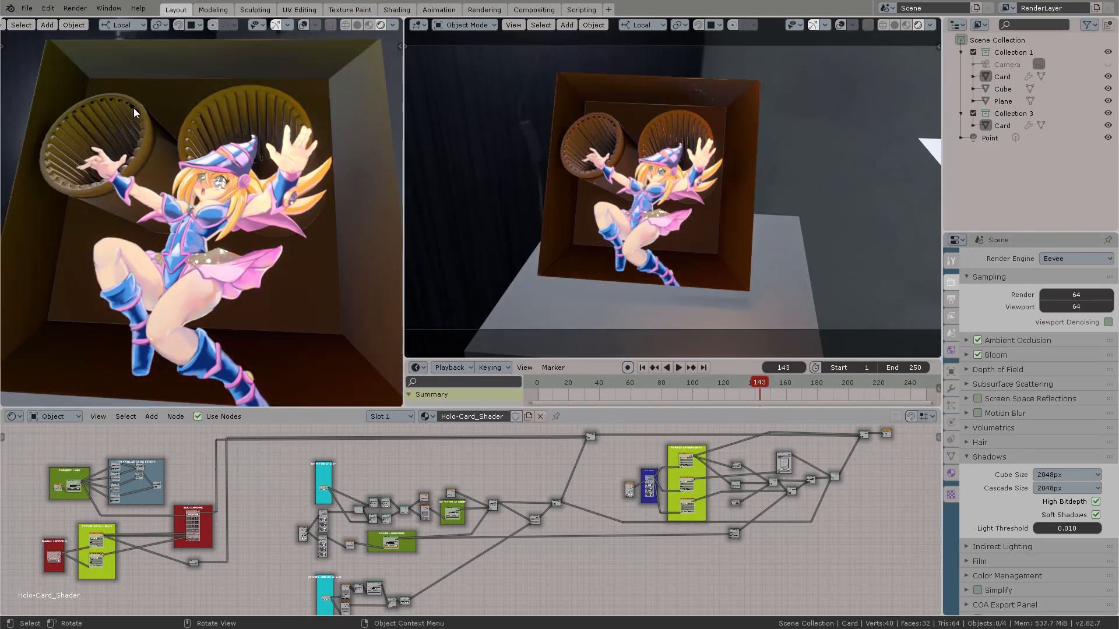
{"action": "left_click", "coordinate": [978, 341]}
Toggle the Transparent film background on and off in the render settings to compare it with the environment background
{"action": "left_click", "coordinate": [1003, 457]}
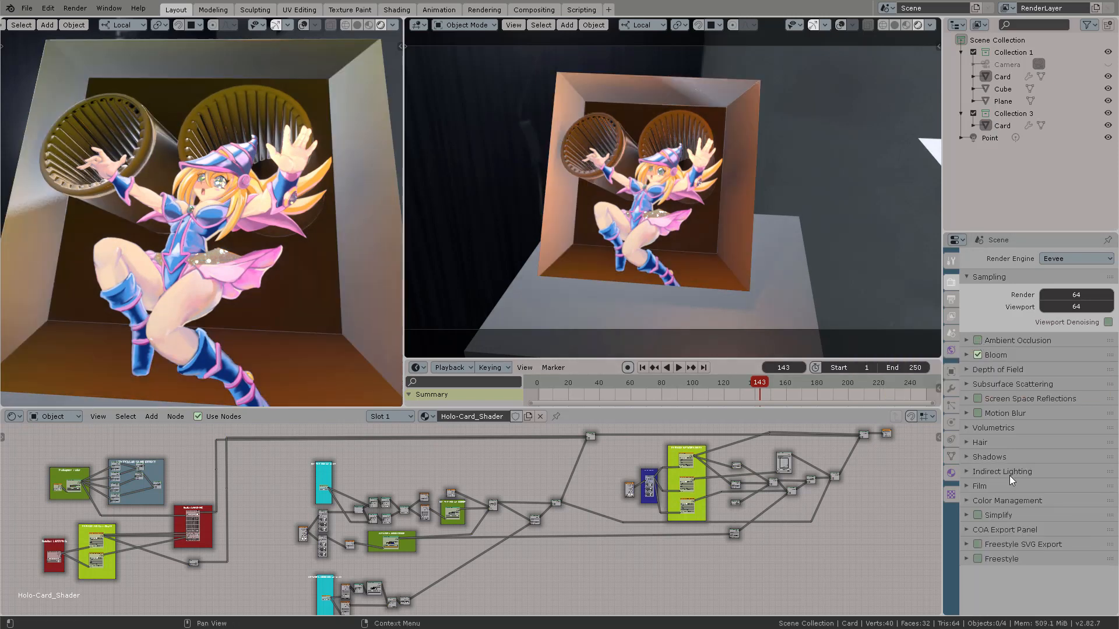
{"action": "left_click", "coordinate": [1013, 486]}
{"action": "left_click", "coordinate": [1096, 518]}
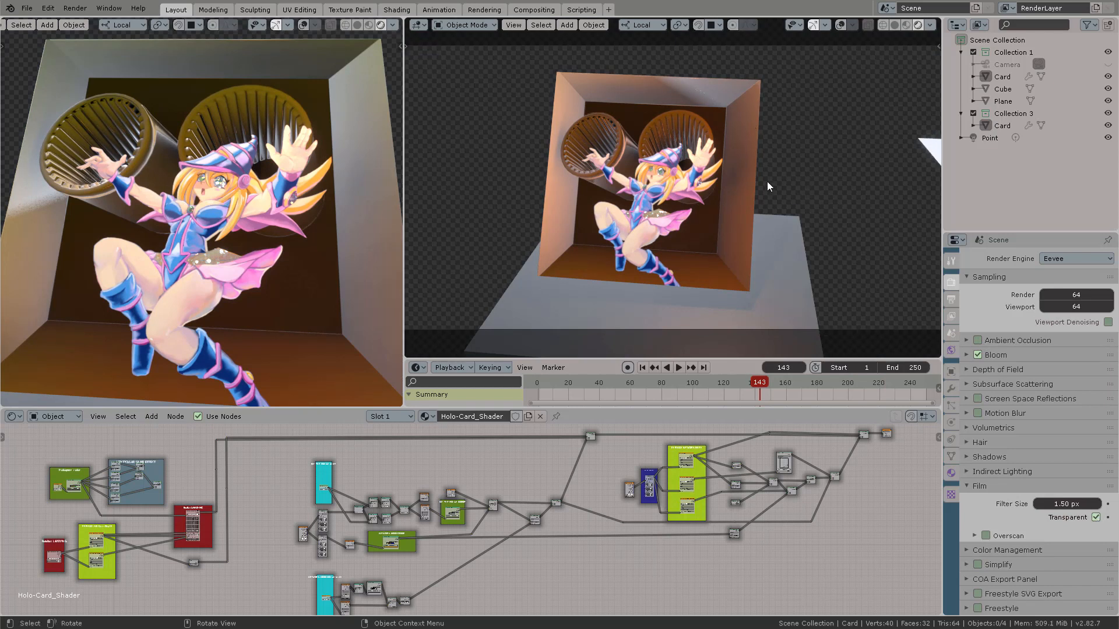
{"action": "left_click", "coordinate": [1097, 518]}
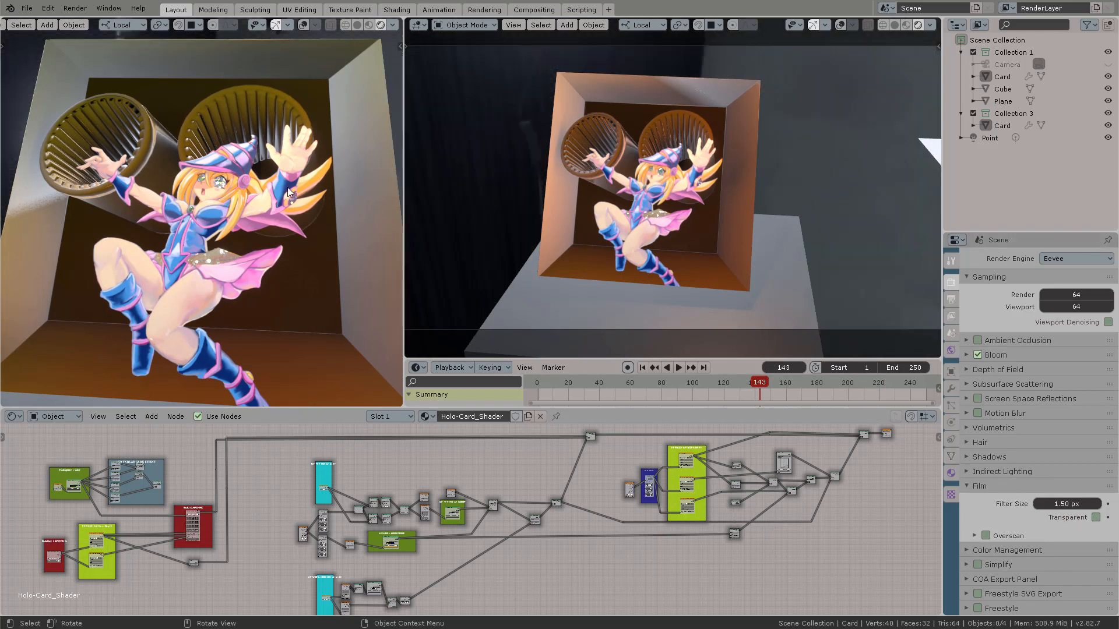
Move the Card object from Collection 1 into Collection 3 and rename Collection 3 as CARD
{"action": "scroll", "coordinate": [287, 220], "scroll_direction": "down", "scroll_amount": 4}
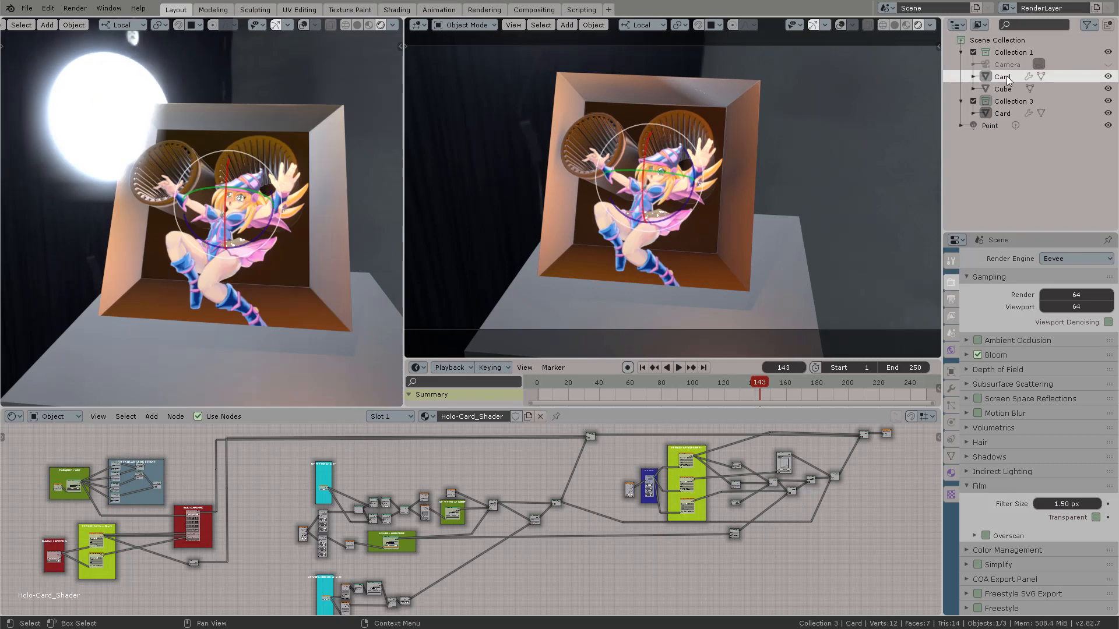
{"action": "key", "text": "m"}
{"action": "left_click", "coordinate": [987, 106]}
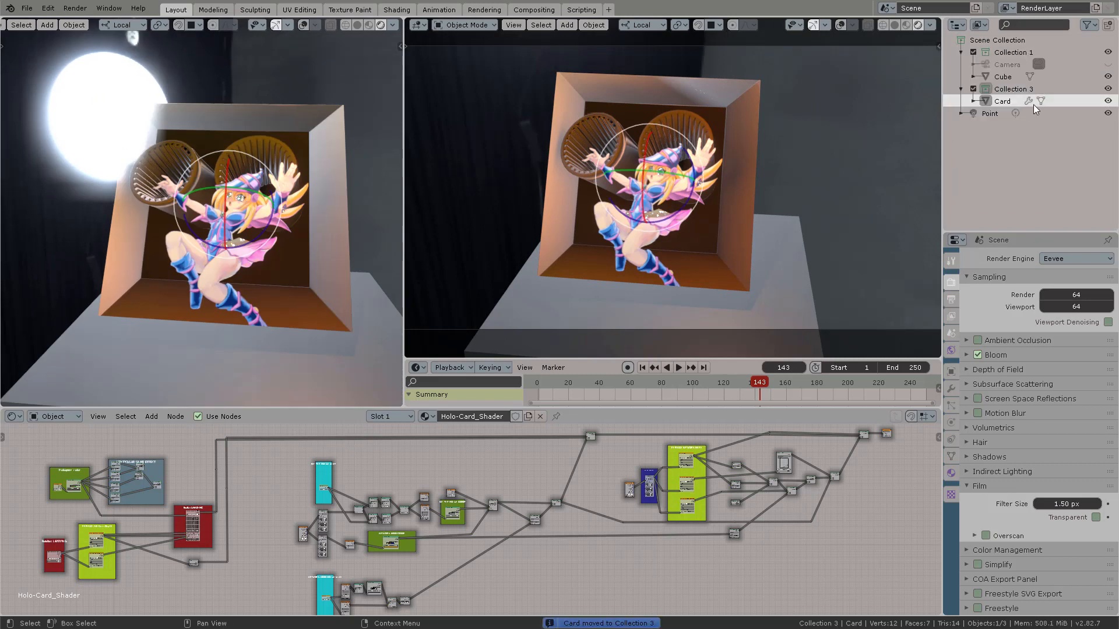
{"action": "double_click", "coordinate": [1012, 89]}
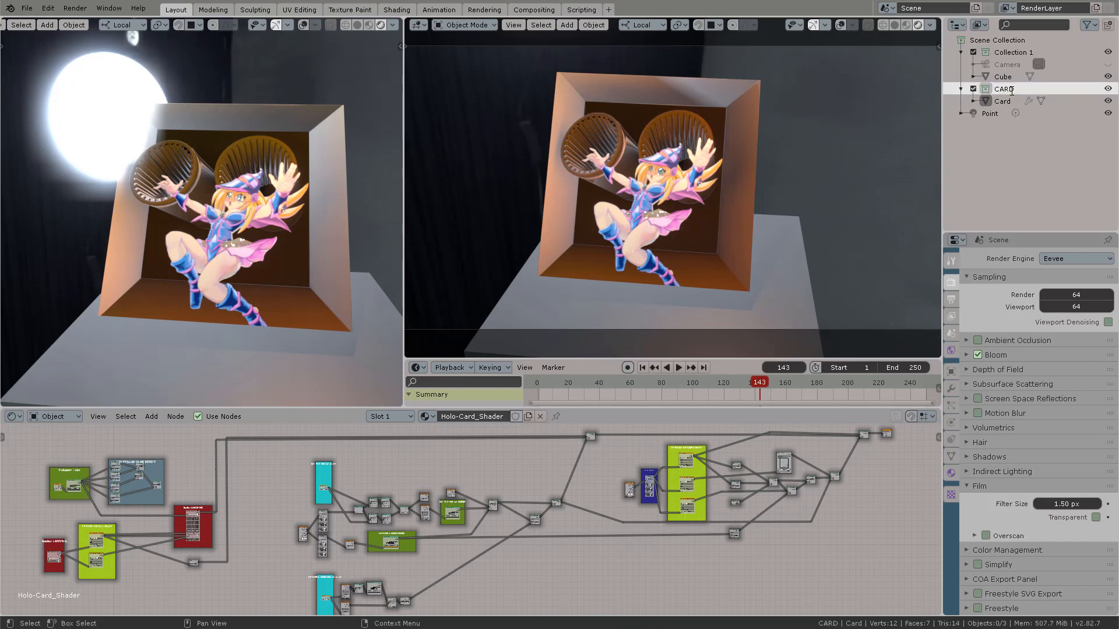
Rename Collection 1 as Scene and change that name to Camera
{"action": "left_click", "coordinate": [1003, 77]}
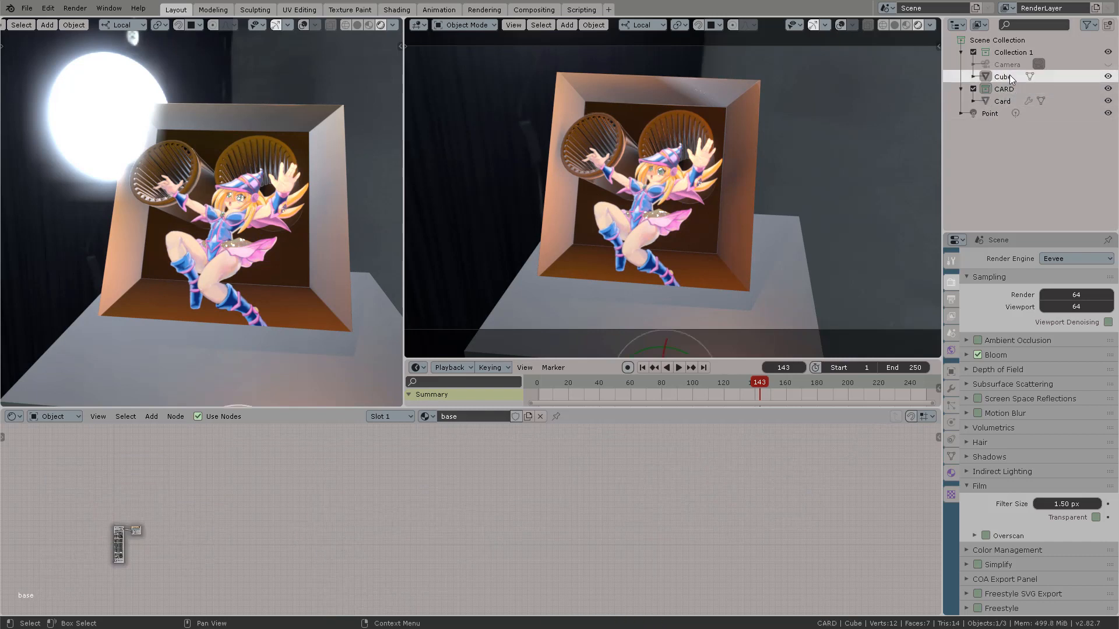
{"action": "double_click", "coordinate": [1012, 52]}
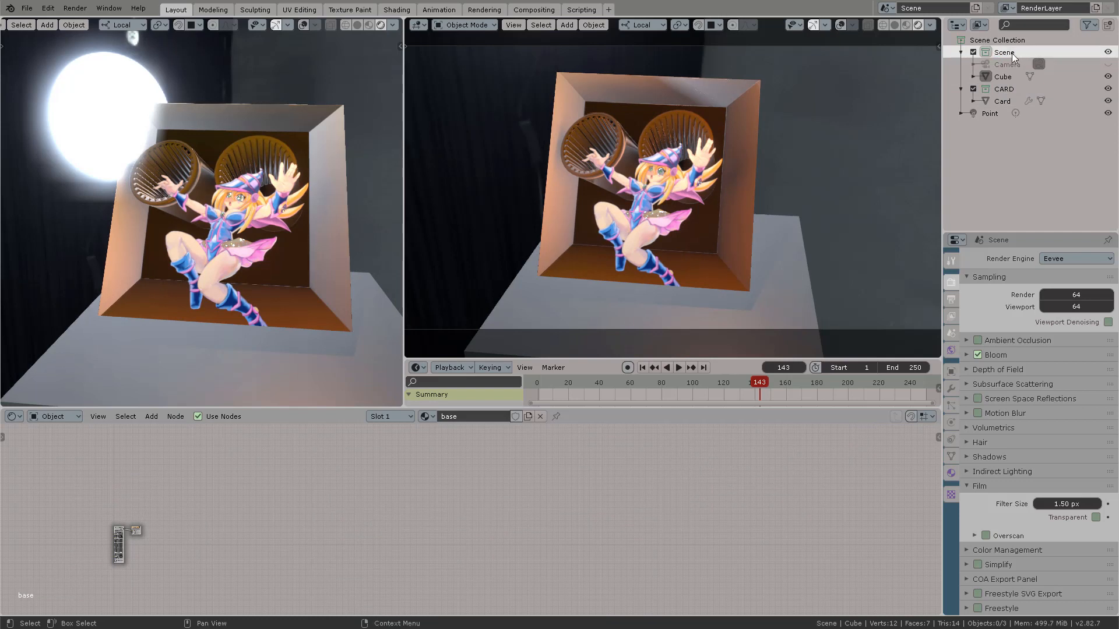
{"action": "double_click", "coordinate": [1013, 52]}
{"action": "type", "text": "Camera"}
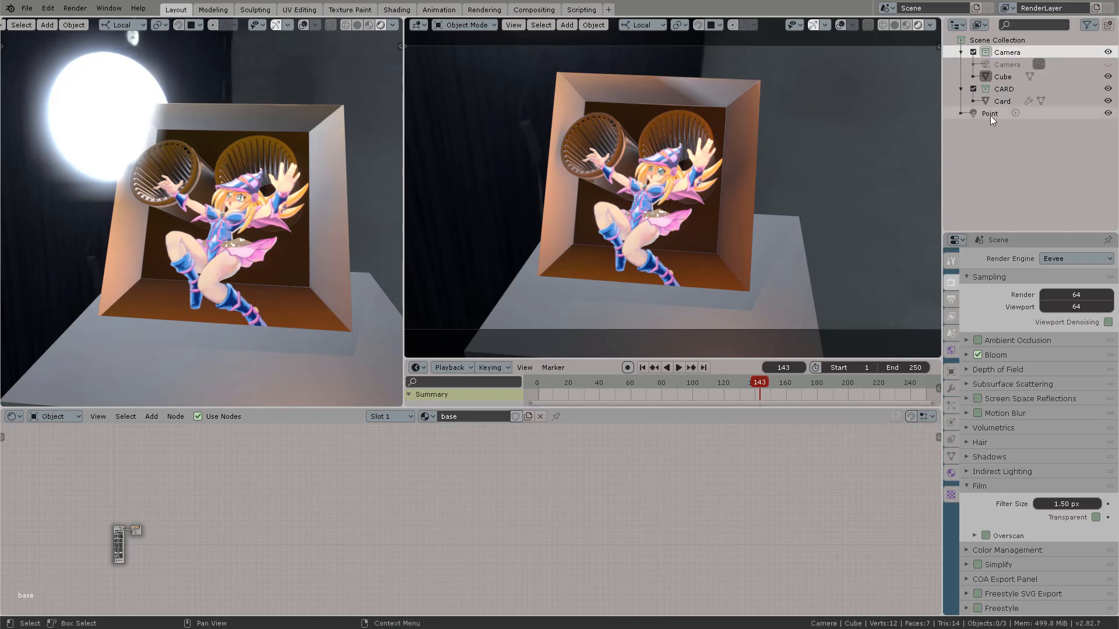
Move the Point light into the camera's collection, rename that collection Camera and Light, and collapse it
{"action": "left_click", "coordinate": [992, 115]}
{"action": "key", "text": "m"}
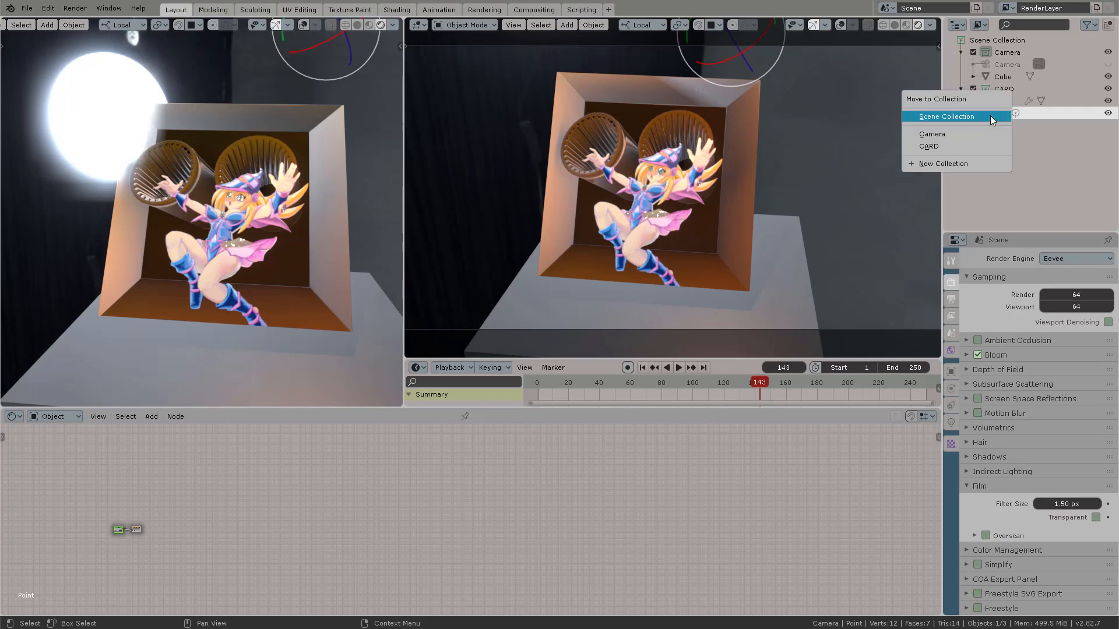
{"action": "left_click", "coordinate": [960, 131]}
{"action": "double_click", "coordinate": [1014, 53]}
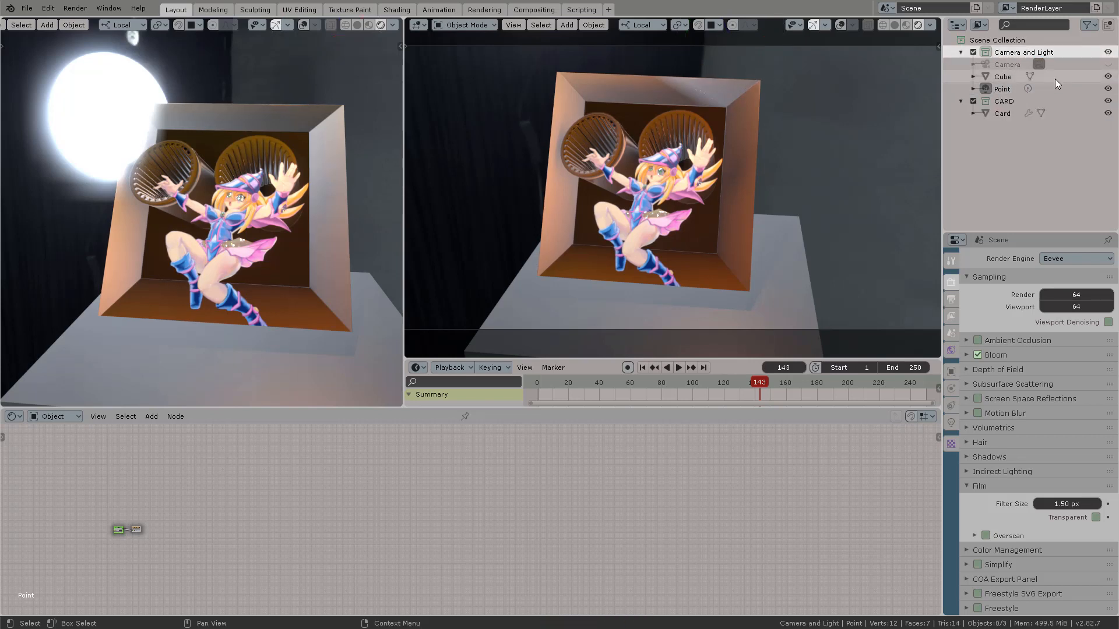
{"action": "left_click", "coordinate": [962, 53]}
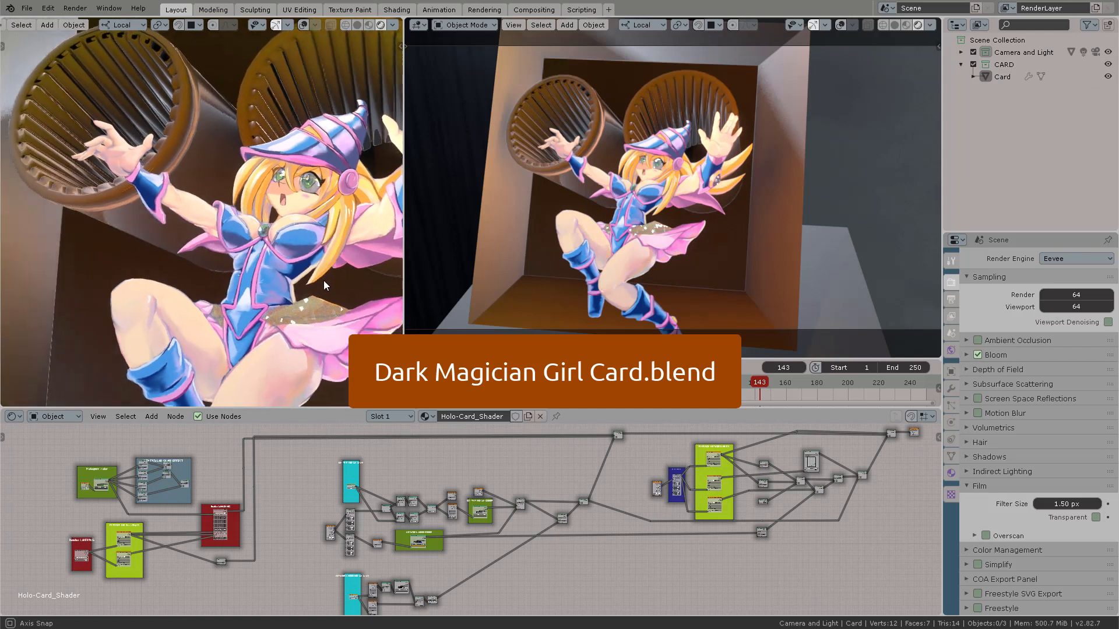
Maximize the card's shader node editor and examine the Hologram color, Lenticular Glass Effect and Parallax Layering frames
{"action": "middle_click_drag", "start_coordinate": [324, 281], "coordinate": [242, 245]}
{"action": "middle_click_drag", "start_coordinate": [300, 454], "coordinate": [270, 465]}
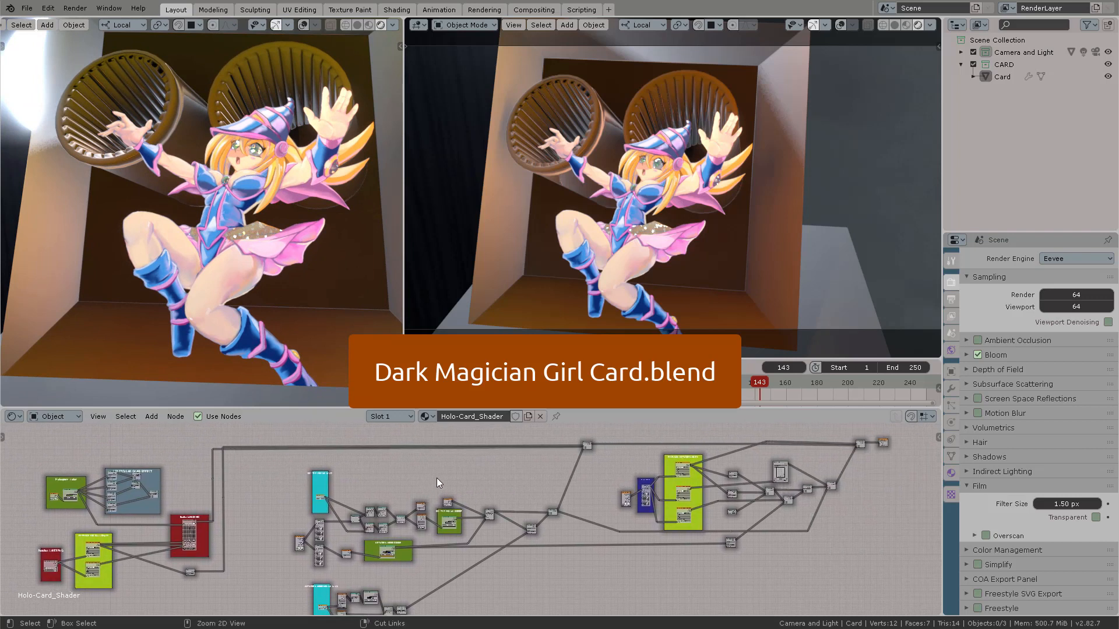
{"action": "key", "text": "ctrl+space"}
{"action": "middle_click_drag", "start_coordinate": [306, 306], "coordinate": [784, 302]}
{"action": "scroll", "coordinate": [594, 341], "scroll_direction": "up", "scroll_amount": 15}
{"action": "scroll", "coordinate": [545, 305], "scroll_direction": "up", "scroll_amount": 3}
{"action": "middle_click_drag", "start_coordinate": [544, 305], "coordinate": [809, 204]}
{"action": "left_click_drag", "start_coordinate": [264, 108], "coordinate": [264, 110]}
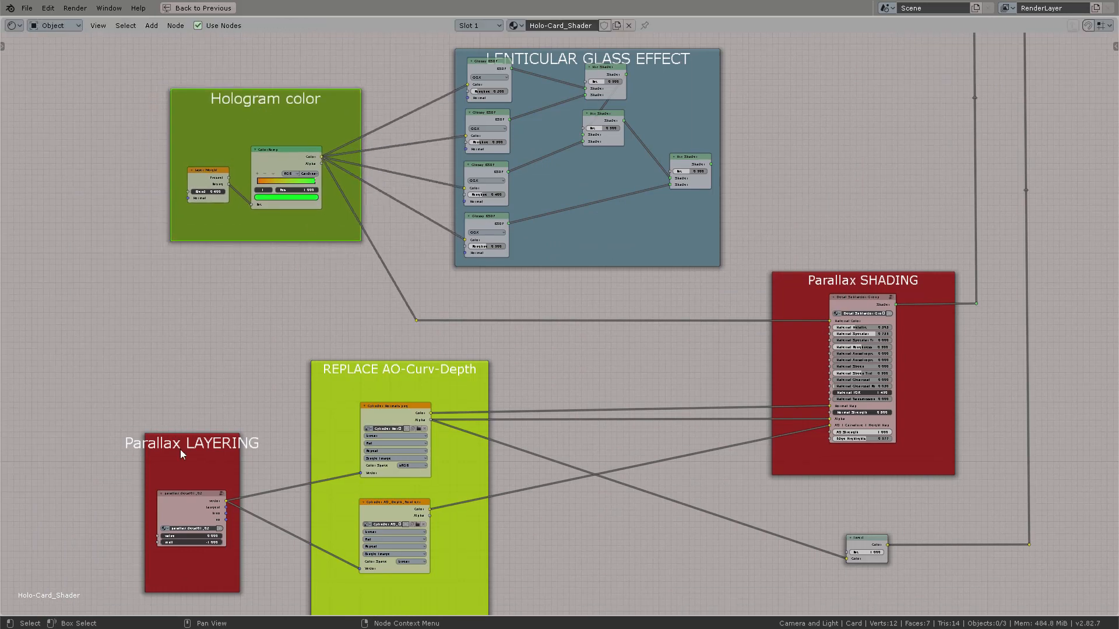
{"action": "left_click_drag", "start_coordinate": [180, 449], "coordinate": [187, 447]}
{"action": "middle_click_drag", "start_coordinate": [228, 374], "coordinate": [256, 283]}
{"action": "scroll", "coordinate": [264, 322], "scroll_direction": "up", "scroll_amount": 7}
{"action": "middle_click_drag", "start_coordinate": [153, 375], "coordinate": [571, 253]}
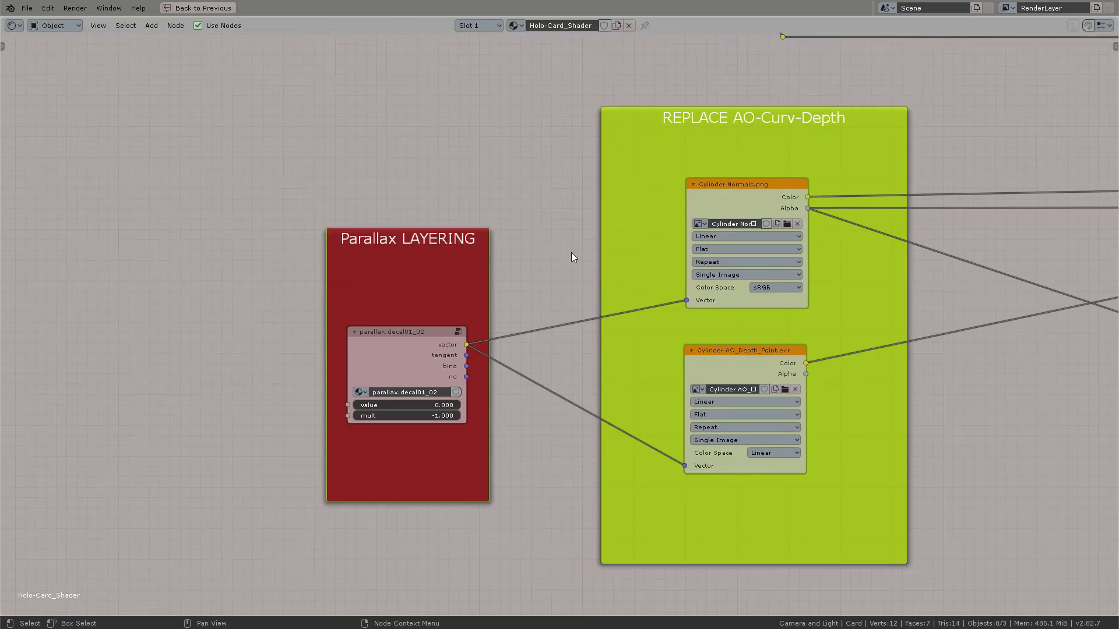
{"action": "scroll", "coordinate": [560, 325], "scroll_direction": "up", "scroll_amount": 3}
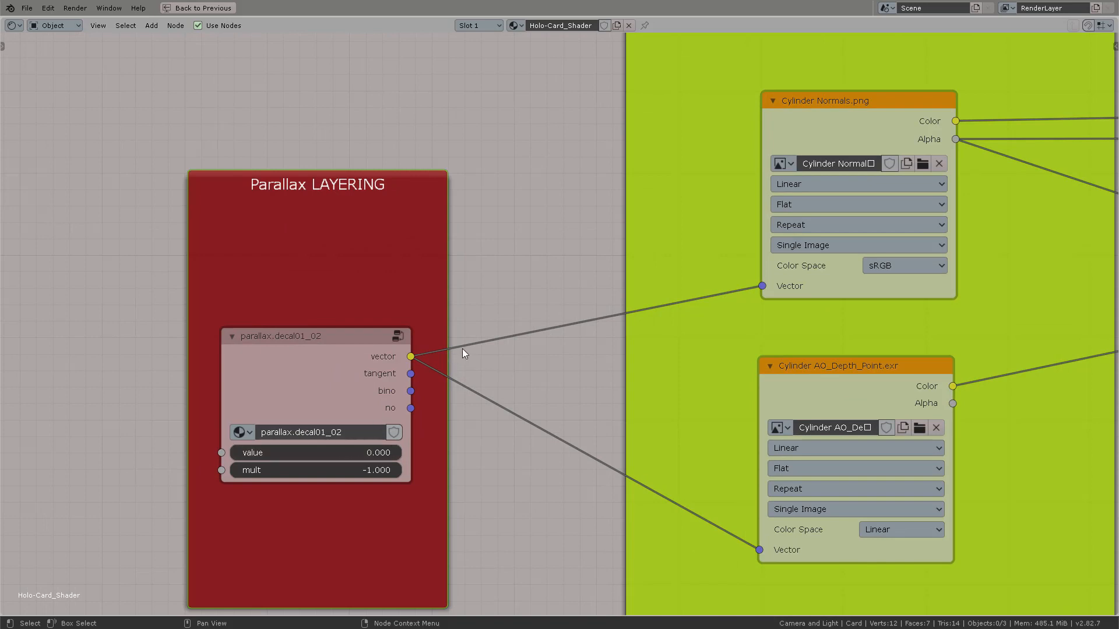
Widen the Cylinder Normals.png and Cylinder AO_Depth_Point.exr texture nodes in the REPLACE AO-Curv-Depth frame until their full file names are readable
{"action": "scroll", "coordinate": [463, 348], "scroll_direction": "down", "scroll_amount": 4}
{"action": "middle_click_drag", "start_coordinate": [534, 294], "coordinate": [304, 317]}
{"action": "mouse_move", "coordinate": [594, 112]}
{"action": "left_mouse_down"}
{"action": "mouse_move", "coordinate": [554, 143]}
{"action": "mouse_move", "coordinate": [595, 96]}
{"action": "left_mouse_up"}
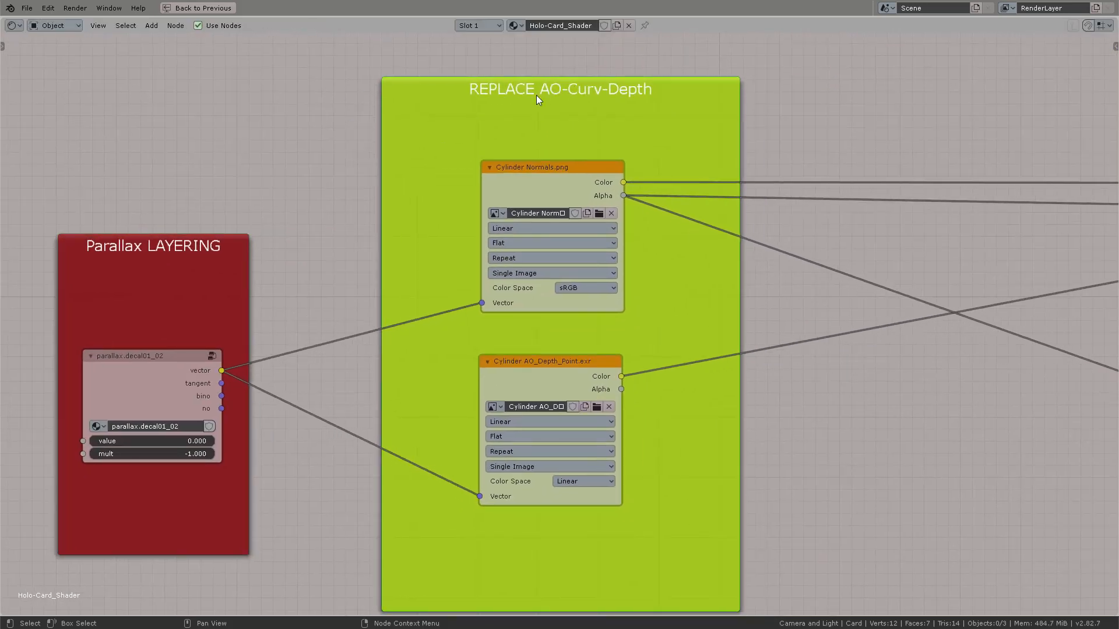
{"action": "left_click_drag", "start_coordinate": [564, 187], "coordinate": [556, 197]}
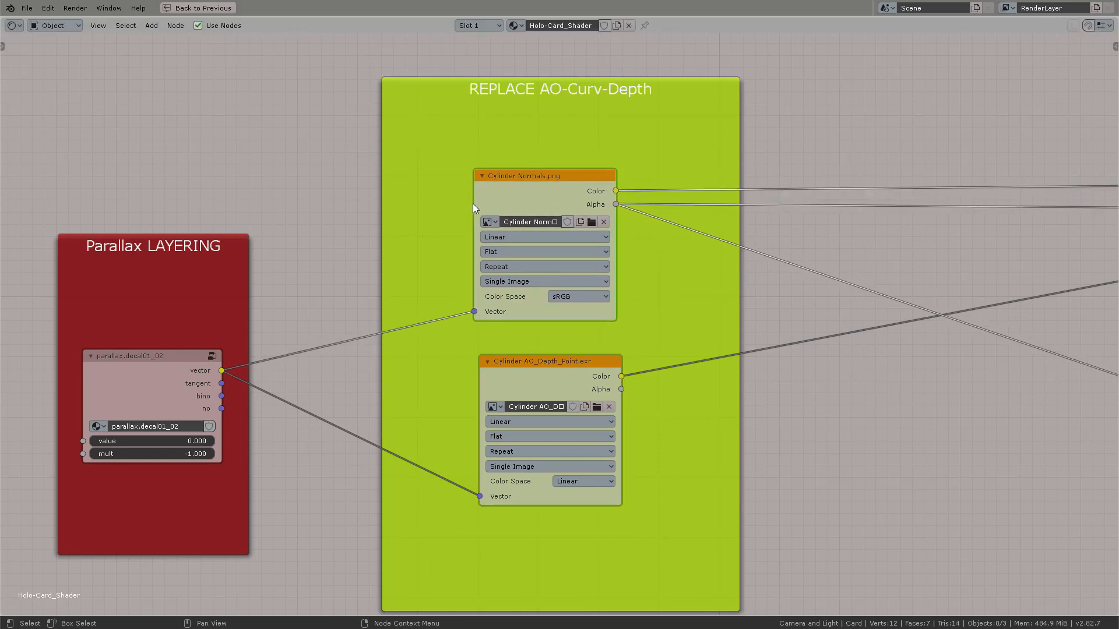
{"action": "left_click_drag", "start_coordinate": [475, 204], "coordinate": [433, 203]}
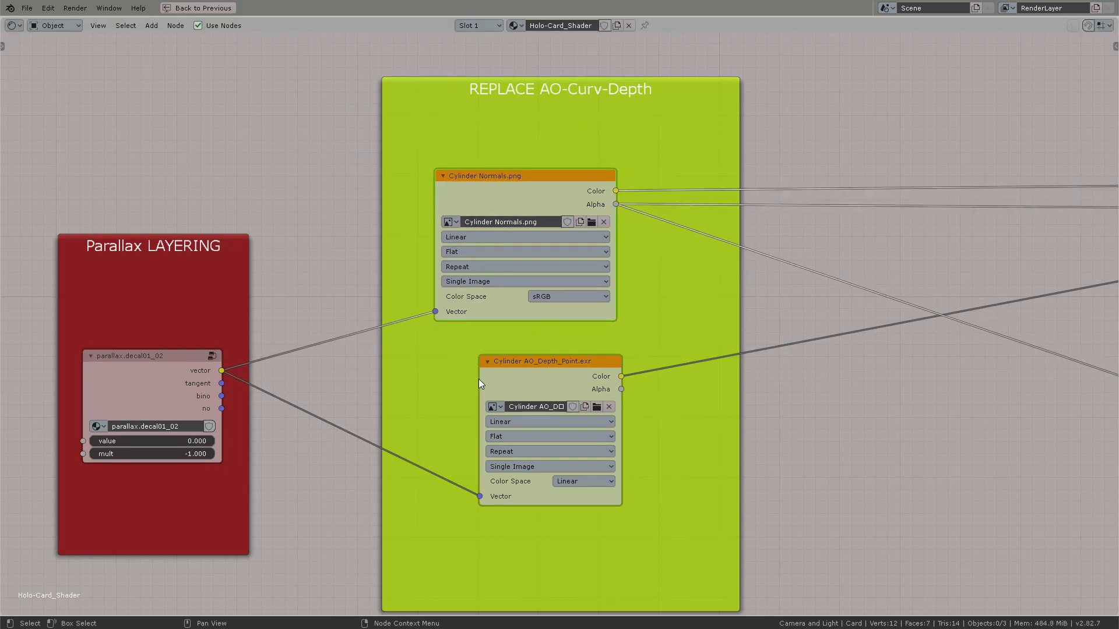
{"action": "left_click_drag", "start_coordinate": [480, 383], "coordinate": [426, 376]}
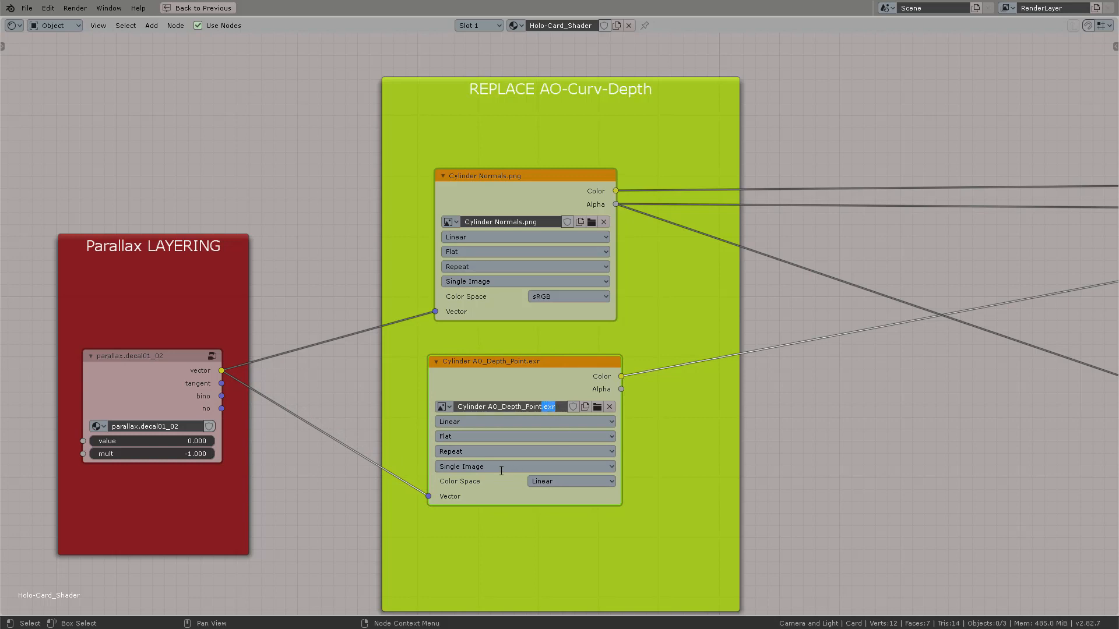
Try the Filmic Log color space on the Cylinder AO_Depth_Point.exr texture node and return it to Linear
{"action": "left_click", "coordinate": [561, 481]}
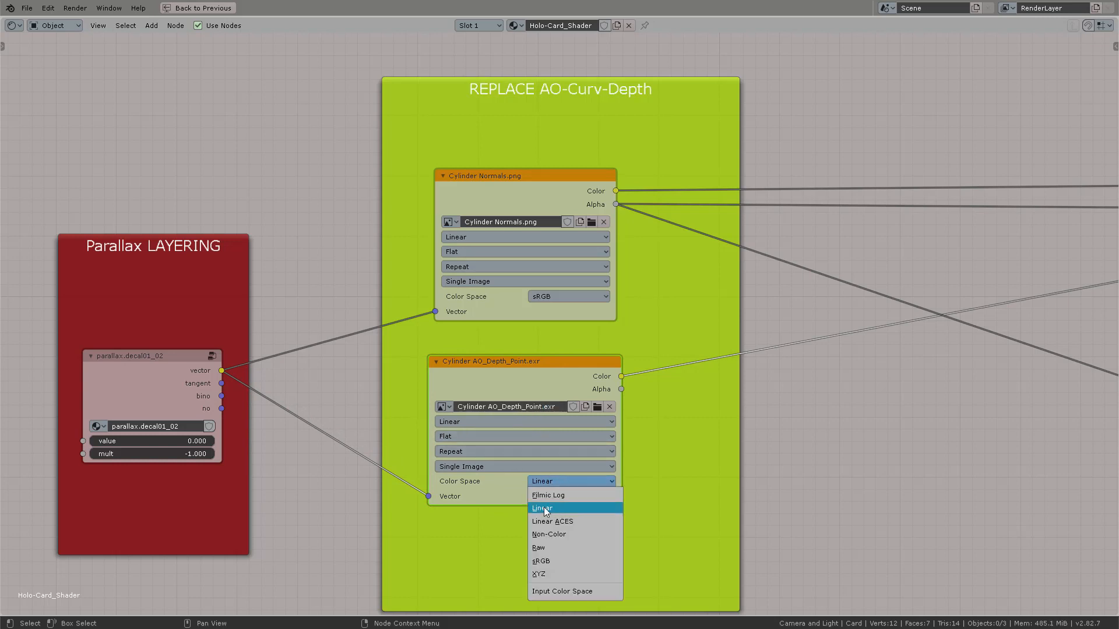
{"action": "left_click", "coordinate": [539, 495]}
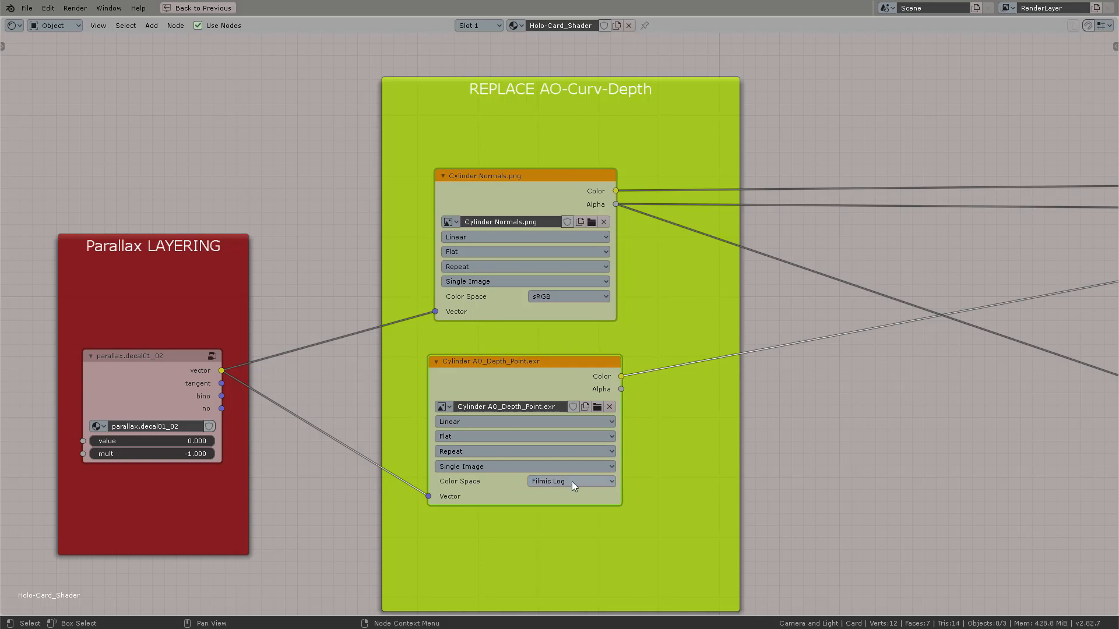
{"action": "left_click", "coordinate": [572, 481]}
{"action": "left_click", "coordinate": [555, 506]}
Nudge the Decal Subtractor Group node slightly right and up within the Parallax SHADING frame
{"action": "middle_click_drag", "start_coordinate": [718, 290], "coordinate": [464, 332]}
{"action": "scroll", "coordinate": [569, 321], "scroll_direction": "down", "scroll_amount": 9}
{"action": "scroll", "coordinate": [464, 333], "scroll_direction": "up", "scroll_amount": 6}
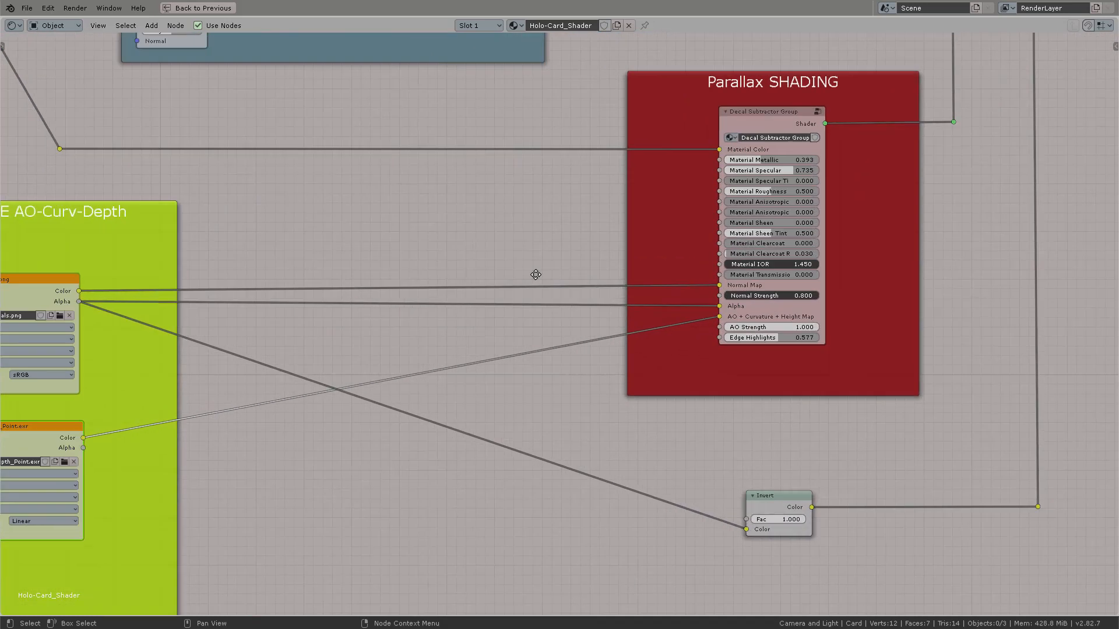
{"action": "middle_click_drag", "start_coordinate": [559, 262], "coordinate": [389, 345]}
{"action": "scroll", "coordinate": [389, 345], "scroll_direction": "up", "scroll_amount": 6}
{"action": "middle_click_drag", "start_coordinate": [467, 295], "coordinate": [421, 341]}
{"action": "left_click", "coordinate": [576, 191]}
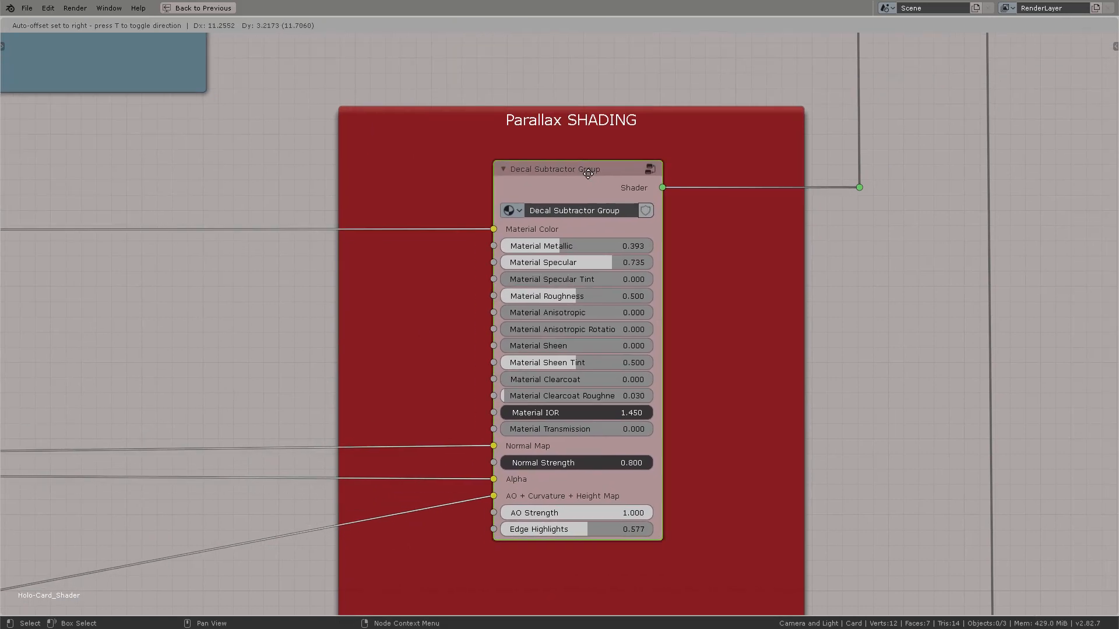
{"action": "scroll", "coordinate": [766, 286], "scroll_direction": "down", "scroll_amount": 3}
{"action": "middle_click_drag", "start_coordinate": [753, 344], "coordinate": [510, 368]}
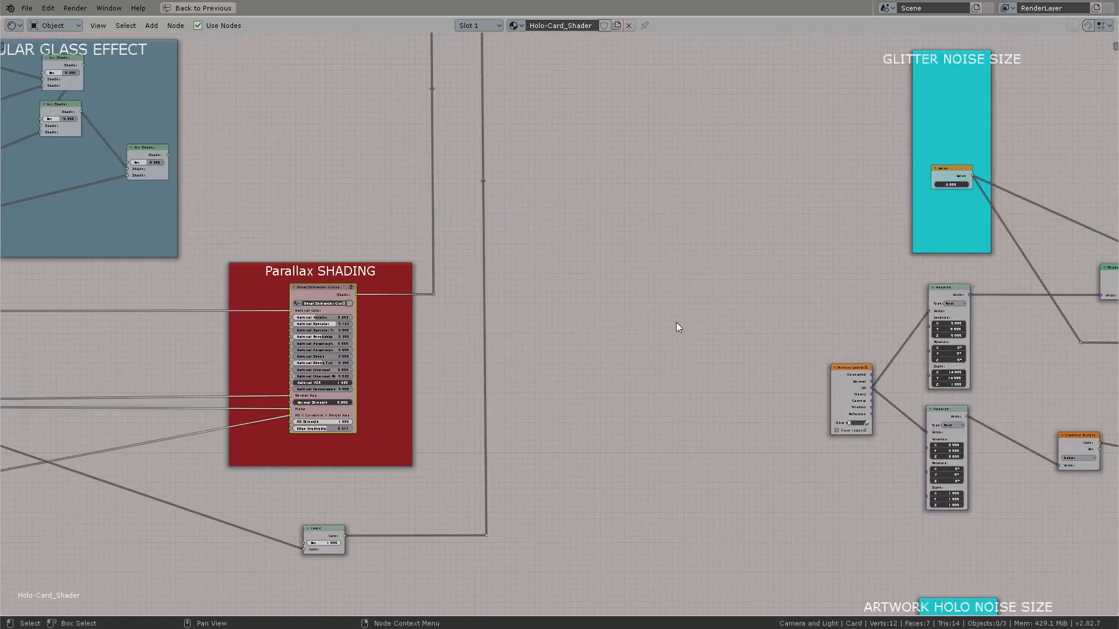
Examine the GLITTER NOISE SIZE, GLITTER NOISE COLOR and ARTWORK HOLO COLOR frames and the nodes linking them
{"action": "scroll", "coordinate": [816, 286], "scroll_direction": "down", "scroll_amount": 3}
{"action": "mouse_move", "coordinate": [868, 275]}
{"action": "middle_mouse_down"}
{"action": "mouse_move", "coordinate": [572, 317]}
{"action": "mouse_move", "coordinate": [400, 310]}
{"action": "mouse_move", "coordinate": [193, 362]}
{"action": "middle_mouse_up"}
{"action": "scroll", "coordinate": [519, 311], "scroll_direction": "up", "scroll_amount": 7}
{"action": "scroll", "coordinate": [495, 333], "scroll_direction": "down", "scroll_amount": 3}
{"action": "scroll", "coordinate": [434, 172], "scroll_direction": "down", "scroll_amount": 1}
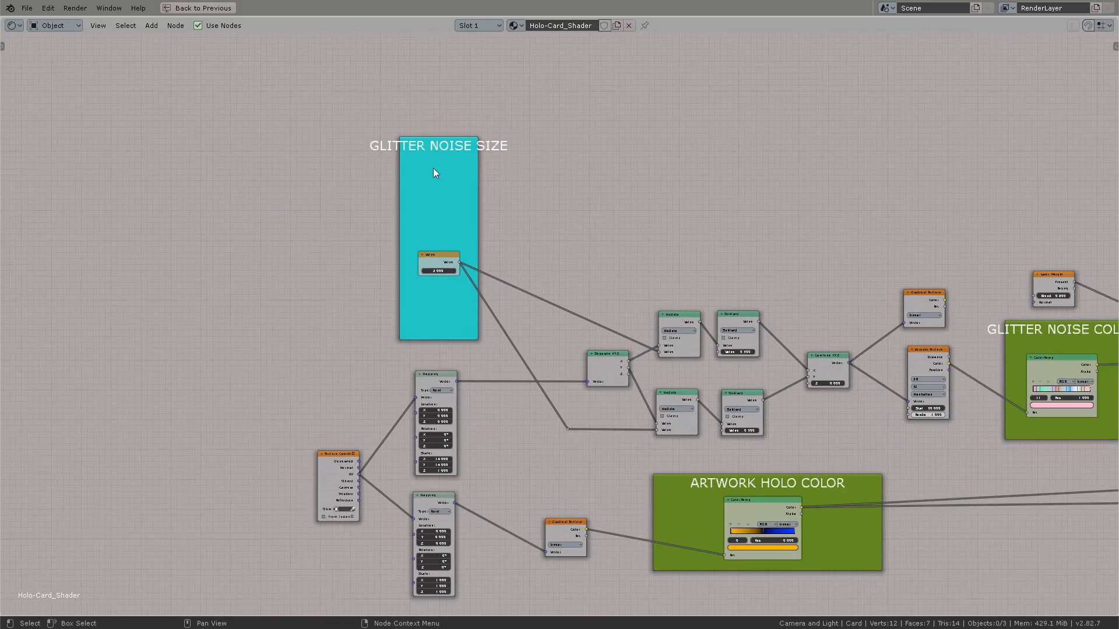
{"action": "scroll", "coordinate": [727, 245], "scroll_direction": "down", "scroll_amount": 1}
{"action": "middle_click_drag", "start_coordinate": [728, 245], "coordinate": [435, 221]}
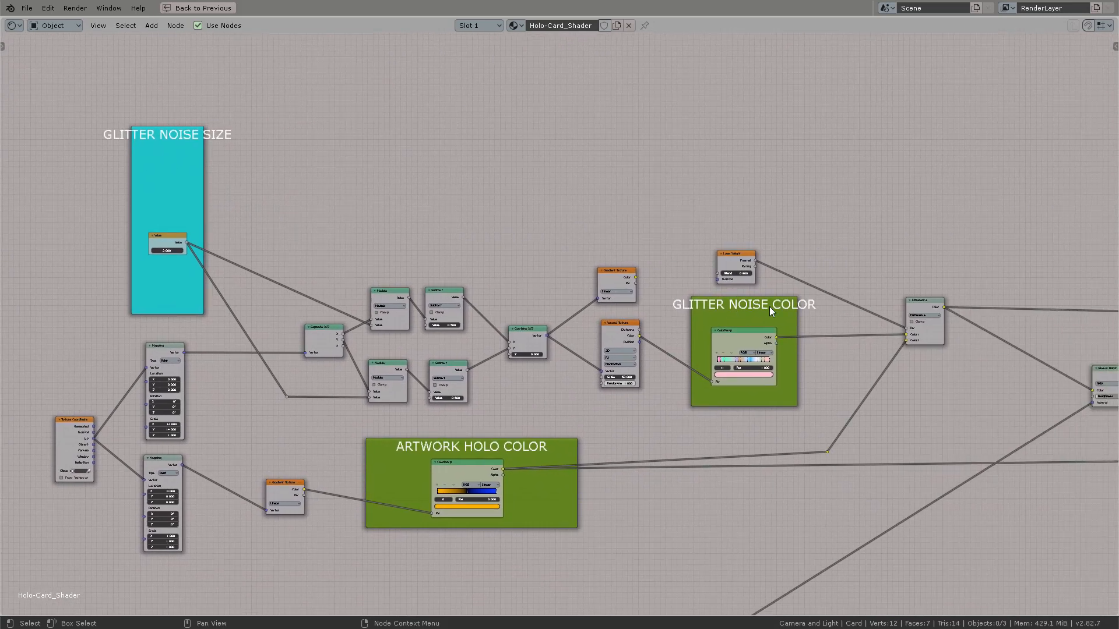
{"action": "middle_click_drag", "start_coordinate": [342, 207], "coordinate": [405, 143]}
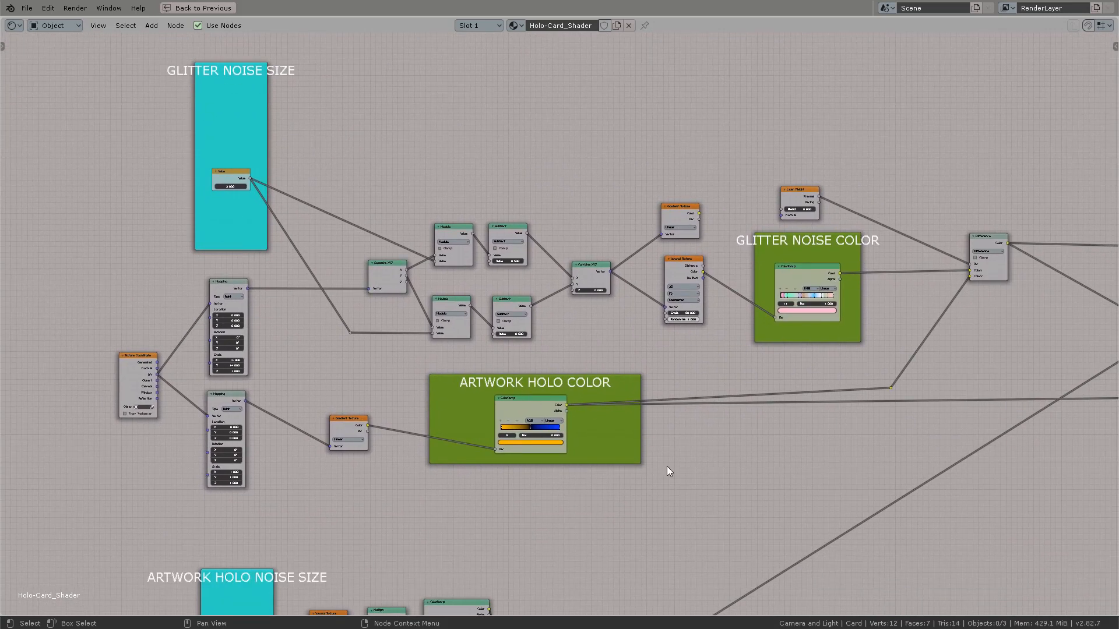
Examine the ARTWORK HOLO NOISE SIZE frame and its Voronoi Texture chain leading to the Normal Map node
{"action": "middle_click_drag", "start_coordinate": [668, 471], "coordinate": [648, 352]}
{"action": "middle_click_drag", "start_coordinate": [626, 406], "coordinate": [666, 328]}
{"action": "middle_click_drag", "start_coordinate": [522, 390], "coordinate": [583, 358]}
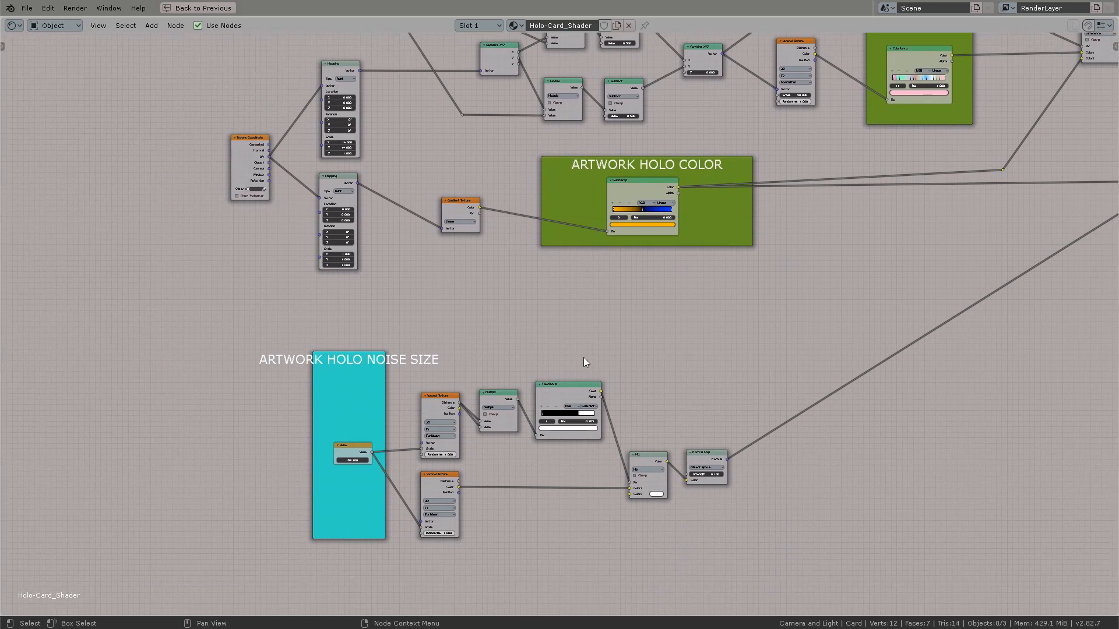
{"action": "middle_click_drag", "start_coordinate": [495, 368], "coordinate": [567, 327]}
{"action": "scroll", "coordinate": [560, 327], "scroll_direction": "up", "scroll_amount": 6}
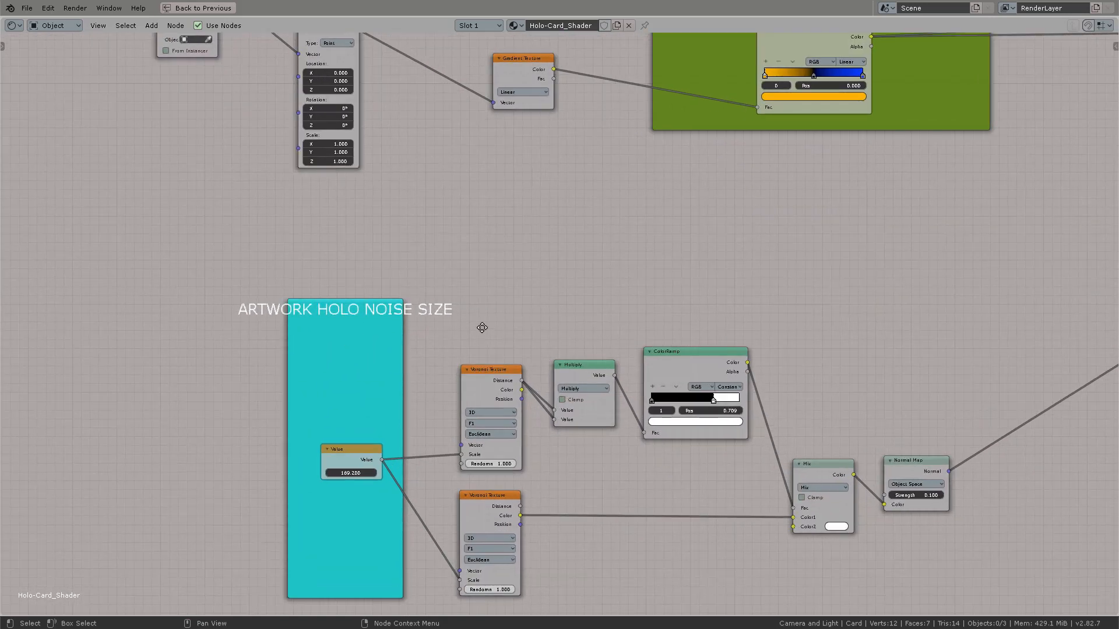
{"action": "middle_click_drag", "start_coordinate": [482, 327], "coordinate": [473, 287]}
{"action": "middle_click_drag", "start_coordinate": [758, 283], "coordinate": [424, 302]}
{"action": "scroll", "coordinate": [711, 305], "scroll_direction": "down", "scroll_amount": 3}
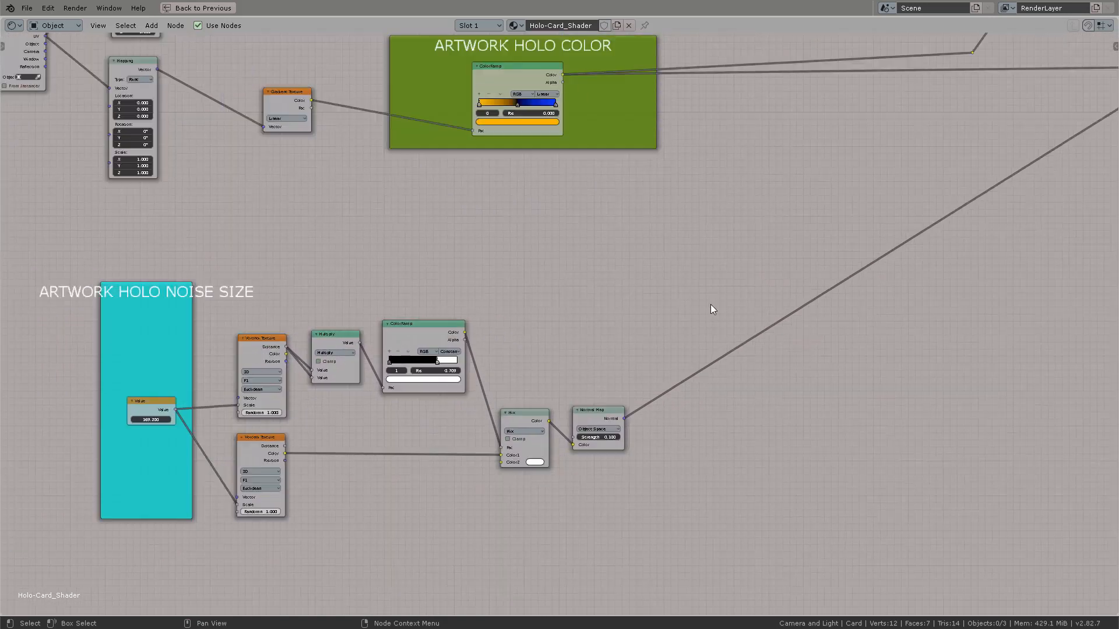
{"action": "scroll", "coordinate": [711, 304], "scroll_direction": "down", "scroll_amount": 1}
Trace the links from the GLITTER NOISE COLOR ramp through the Difference node and on to the ADJUST ROT,POS,SCL frame
{"action": "middle_click_drag", "start_coordinate": [782, 258], "coordinate": [481, 390]}
{"action": "middle_click_drag", "start_coordinate": [635, 210], "coordinate": [648, 469]}
{"action": "scroll", "coordinate": [647, 398], "scroll_direction": "up", "scroll_amount": 3}
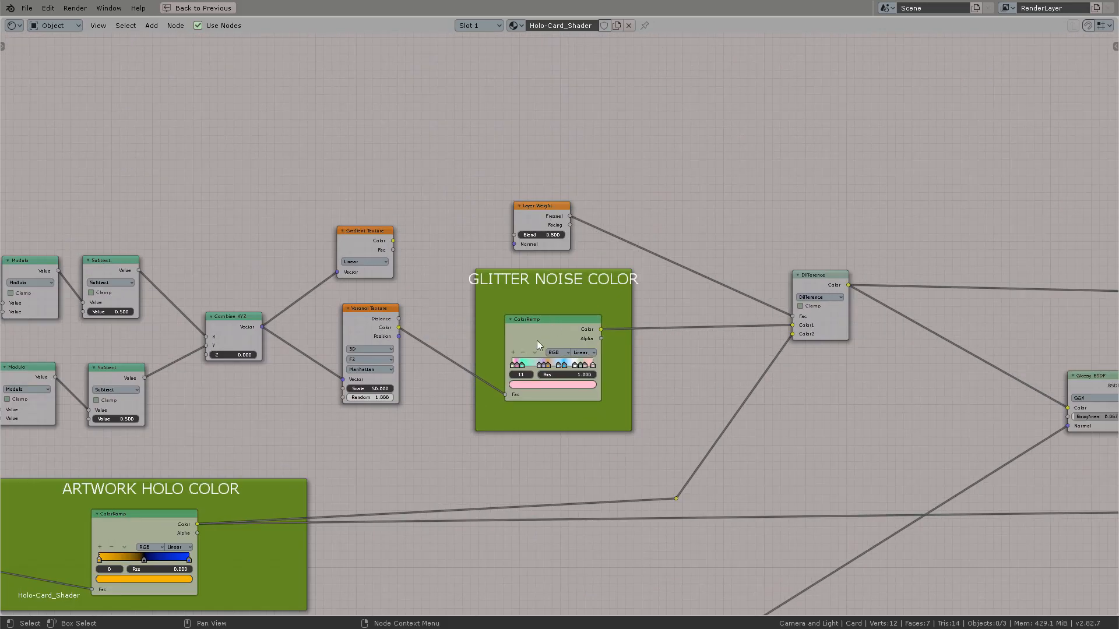
{"action": "middle_click_drag", "start_coordinate": [757, 387], "coordinate": [361, 387]}
{"action": "middle_click_drag", "start_coordinate": [719, 336], "coordinate": [496, 346]}
{"action": "middle_click_drag", "start_coordinate": [747, 360], "coordinate": [645, 367]}
{"action": "scroll", "coordinate": [704, 385], "scroll_direction": "down", "scroll_amount": 3}
{"action": "middle_click_drag", "start_coordinate": [936, 331], "coordinate": [537, 353]}
{"action": "scroll", "coordinate": [537, 354], "scroll_direction": "up", "scroll_amount": 6}
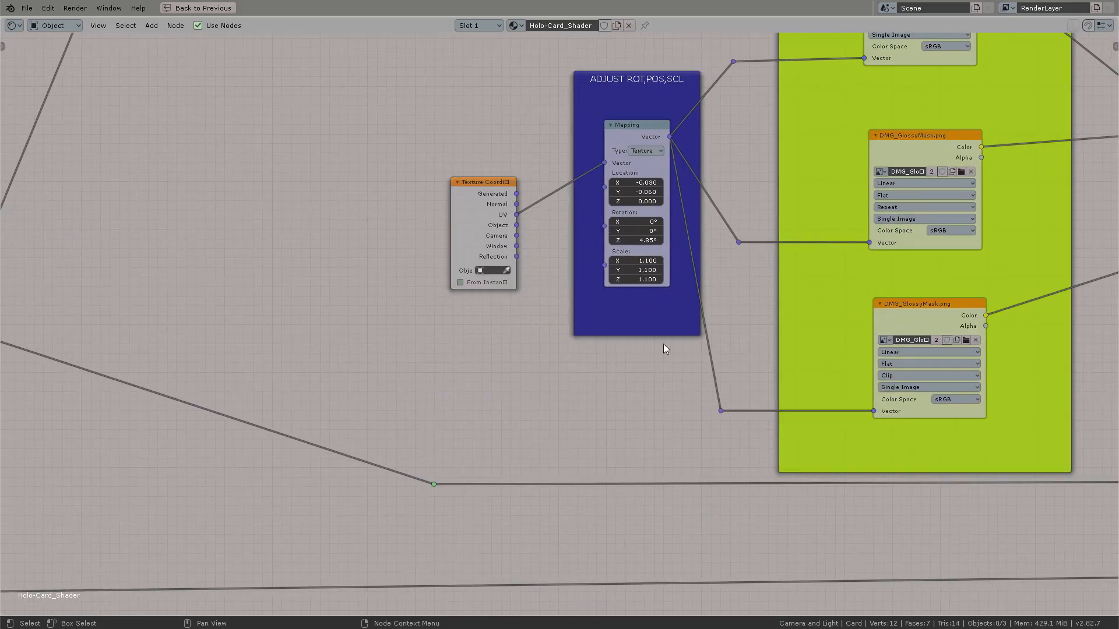
Widen the DMG.png and middle DMG_GlossyMask.png texture nodes in the REPLACE ARTWORK HERE frame until their file names are readable
{"action": "middle_click_drag", "start_coordinate": [704, 328], "coordinate": [491, 413]}
{"action": "scroll", "coordinate": [583, 354], "scroll_direction": "down", "scroll_amount": 4}
{"action": "scroll", "coordinate": [582, 354], "scroll_direction": "down", "scroll_amount": 1}
{"action": "middle_click_drag", "start_coordinate": [565, 346], "coordinate": [430, 399]}
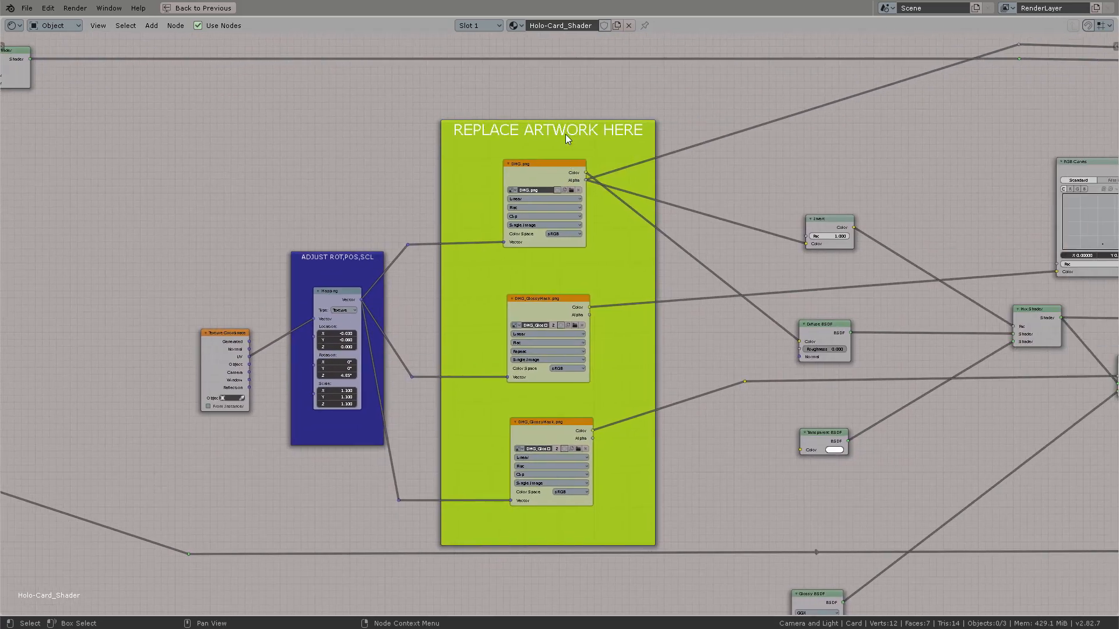
{"action": "left_click_drag", "start_coordinate": [563, 133], "coordinate": [552, 110]}
{"action": "scroll", "coordinate": [626, 200], "scroll_direction": "up", "scroll_amount": 3}
{"action": "left_click_drag", "start_coordinate": [548, 304], "coordinate": [544, 304]}
{"action": "middle_click_drag", "start_coordinate": [684, 393], "coordinate": [679, 271]}
{"action": "left_click_drag", "start_coordinate": [548, 376], "coordinate": [555, 373]}
{"action": "middle_click_drag", "start_coordinate": [674, 310], "coordinate": [614, 319]}
{"action": "left_click_drag", "start_coordinate": [432, 210], "coordinate": [377, 209]}
{"action": "middle_click_drag", "start_coordinate": [635, 300], "coordinate": [670, 352]}
{"action": "scroll", "coordinate": [635, 316], "scroll_direction": "down", "scroll_amount": 4}
{"action": "left_click_drag", "start_coordinate": [454, 123], "coordinate": [411, 126]}
{"action": "middle_click_drag", "start_coordinate": [676, 307], "coordinate": [465, 281]}
Try feeding the lower Mix Shader's factor from the middle DMG_GlossyMask.png color, and reconnect the bottom DMG_GlossyMask.png texture to it
{"action": "left_click", "coordinate": [344, 254]}
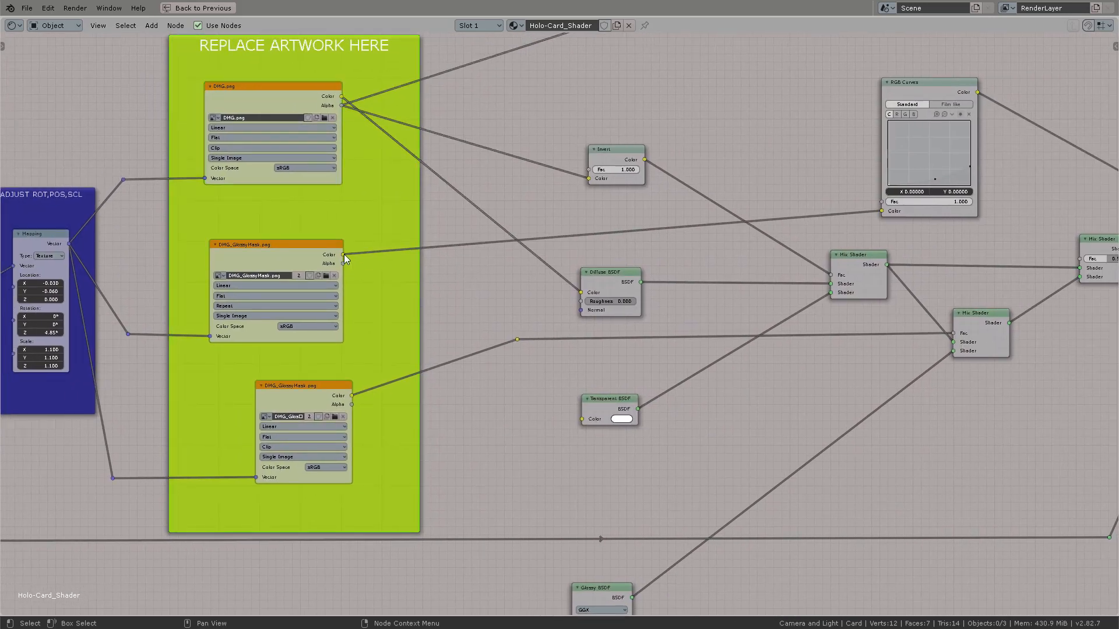
{"action": "left_click_drag", "start_coordinate": [513, 337], "coordinate": [520, 337]}
{"action": "middle_click_drag", "start_coordinate": [516, 363], "coordinate": [617, 355]}
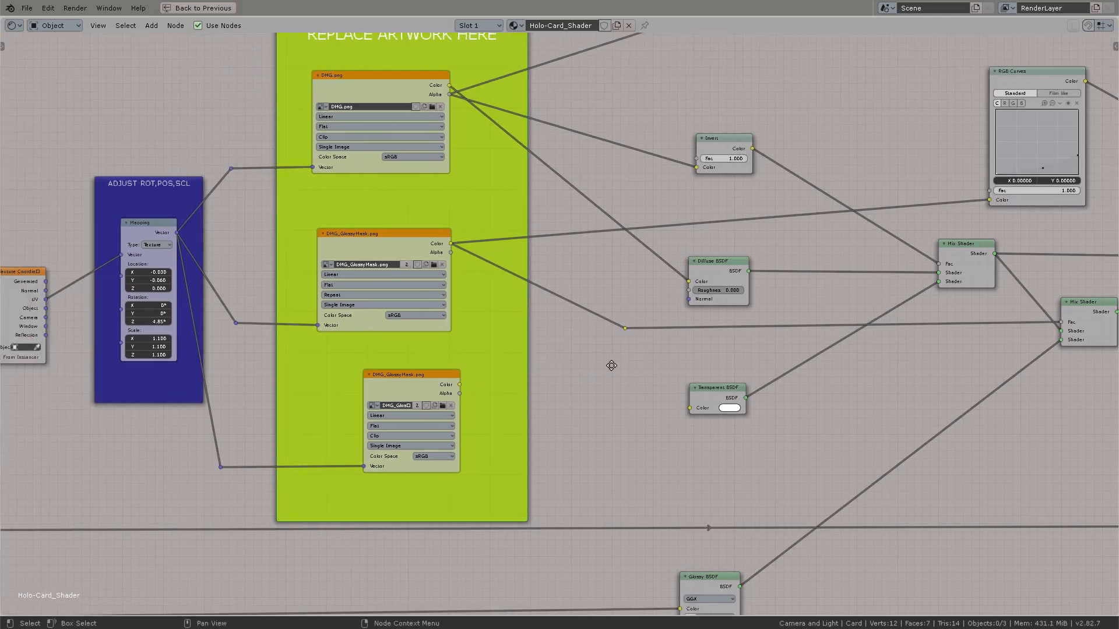
{"action": "mouse_move", "coordinate": [401, 388]}
{"action": "left_mouse_down"}
{"action": "mouse_move", "coordinate": [379, 383]}
{"action": "mouse_move", "coordinate": [390, 391]}
{"action": "left_mouse_up"}
{"action": "middle_click_drag", "start_coordinate": [597, 361], "coordinate": [526, 360]}
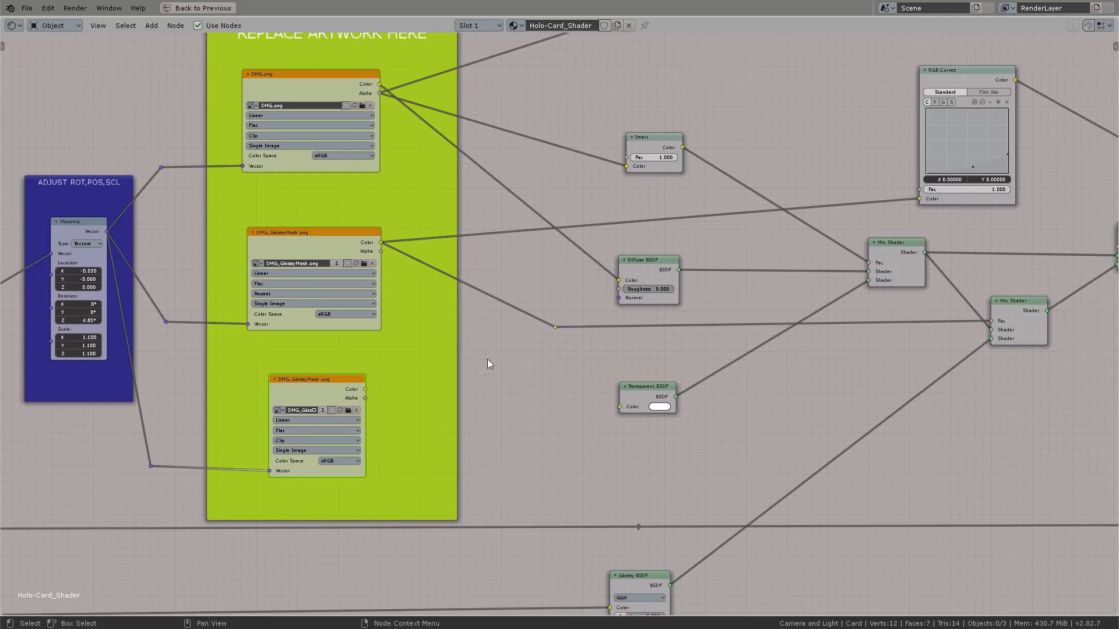
{"action": "left_click_drag", "start_coordinate": [366, 390], "coordinate": [553, 328]}
{"action": "middle_click_drag", "start_coordinate": [547, 355], "coordinate": [630, 356]}
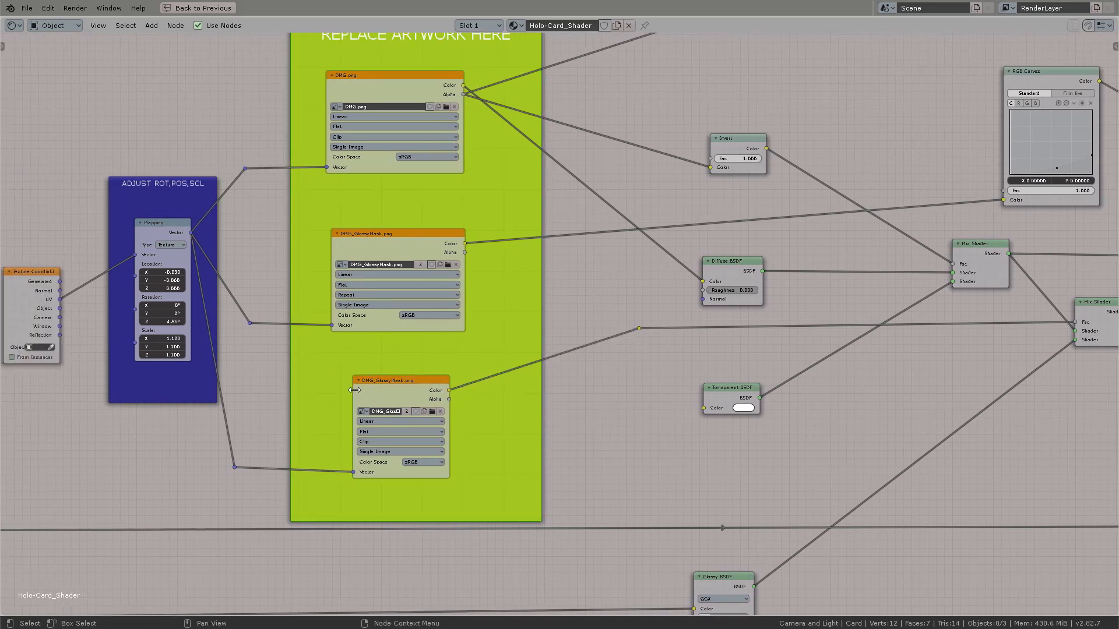
Widen the bottom DMG_GlossyMask.png texture node on both sides to match the texture nodes above it
{"action": "left_click_drag", "start_coordinate": [354, 390], "coordinate": [331, 390]}
{"action": "left_click_drag", "start_coordinate": [450, 414], "coordinate": [466, 414]}
{"action": "middle_click_drag", "start_coordinate": [609, 388], "coordinate": [639, 432]}
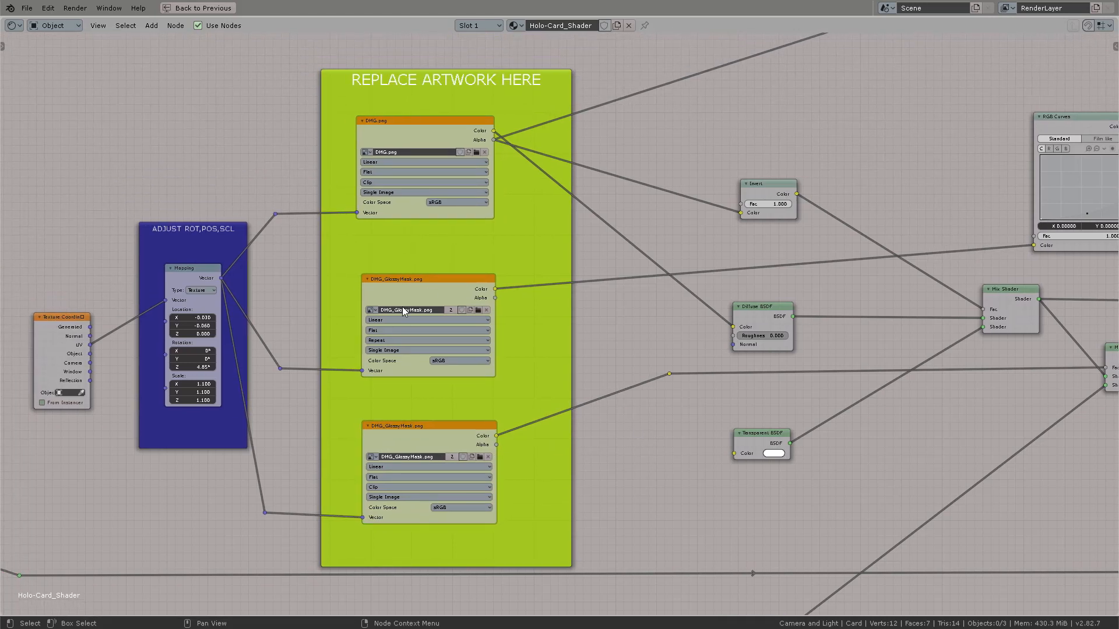
{"action": "middle_click_drag", "start_coordinate": [656, 324], "coordinate": [555, 341]}
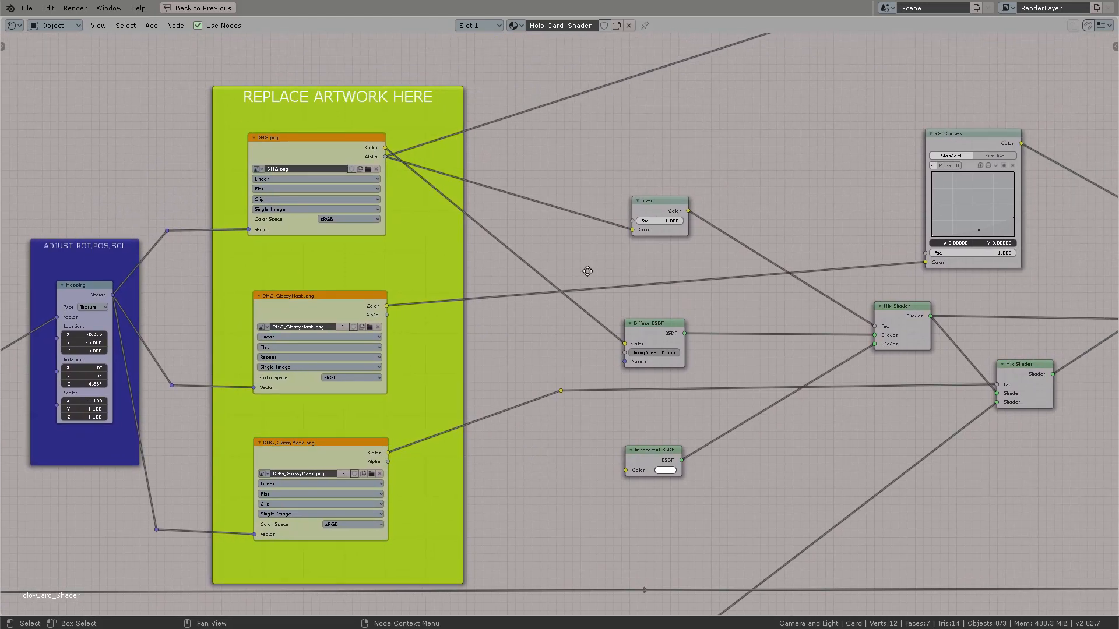
Move the Texture Coordinate node closer to the ADJUST ROT,POS,SCL frame, level with its Mapping node
{"action": "middle_click_drag", "start_coordinate": [607, 258], "coordinate": [392, 282]}
{"action": "scroll", "coordinate": [650, 292], "scroll_direction": "down", "scroll_amount": 8}
{"action": "middle_click_drag", "start_coordinate": [610, 248], "coordinate": [869, 224]}
{"action": "scroll", "coordinate": [560, 288], "scroll_direction": "down", "scroll_amount": 5}
{"action": "middle_click_drag", "start_coordinate": [560, 285], "coordinate": [704, 236]}
{"action": "scroll", "coordinate": [611, 256], "scroll_direction": "up", "scroll_amount": 8}
{"action": "scroll", "coordinate": [537, 233], "scroll_direction": "up", "scroll_amount": 6}
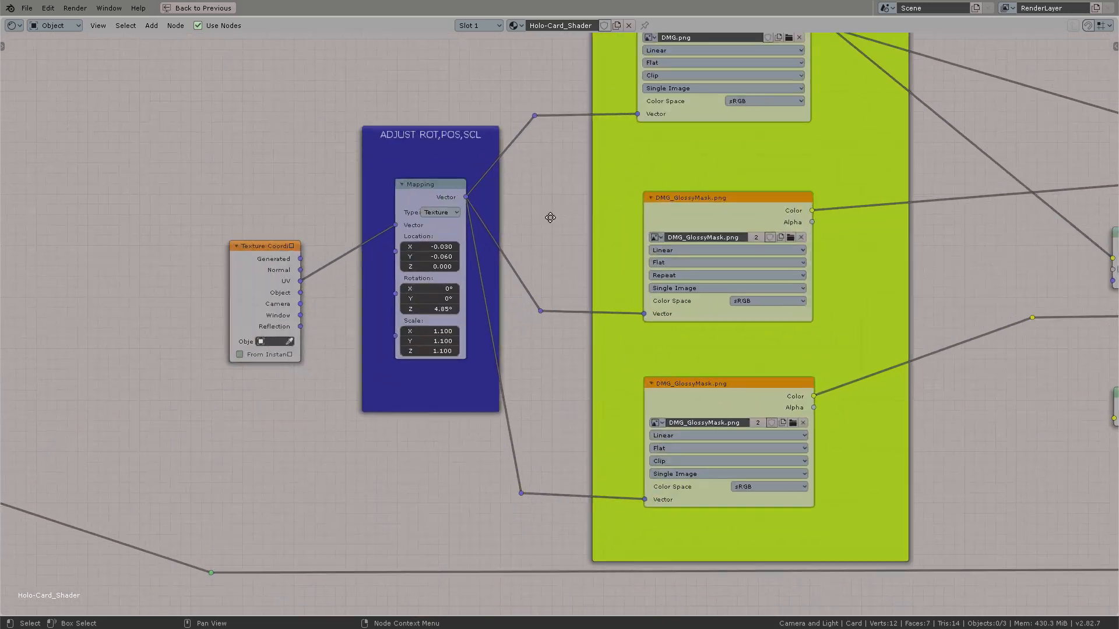
{"action": "left_click_drag", "start_coordinate": [457, 186], "coordinate": [417, 296]}
{"action": "scroll", "coordinate": [551, 350], "scroll_direction": "down", "scroll_amount": 5}
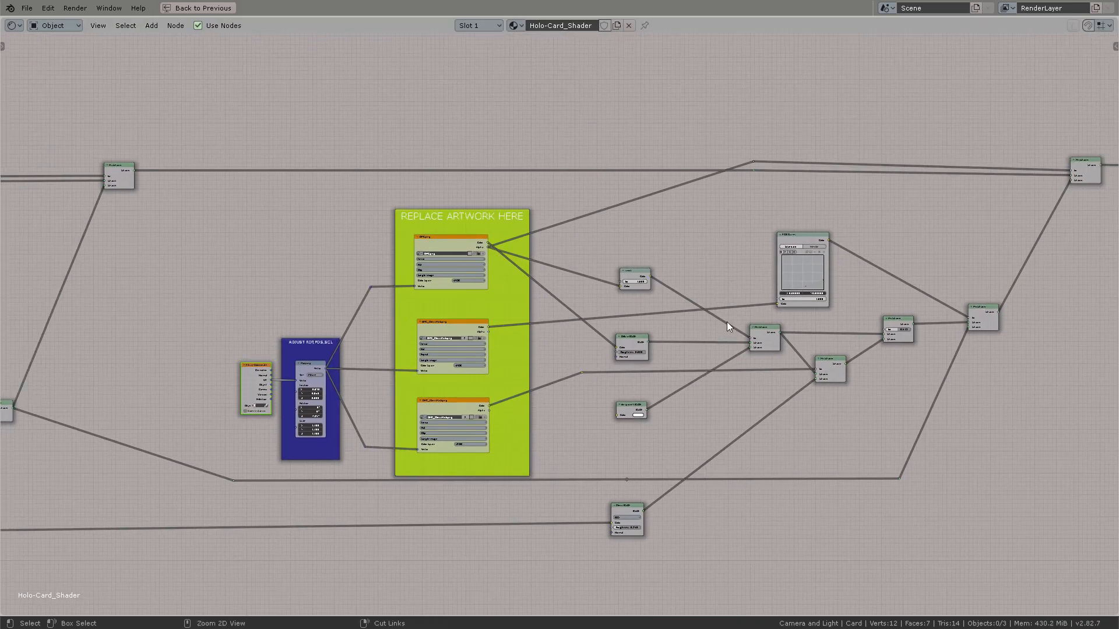
Restore the full workspace layout and enlarge the shader node editor's height to show more of the node tree
{"action": "key", "text": "ctrl+space"}
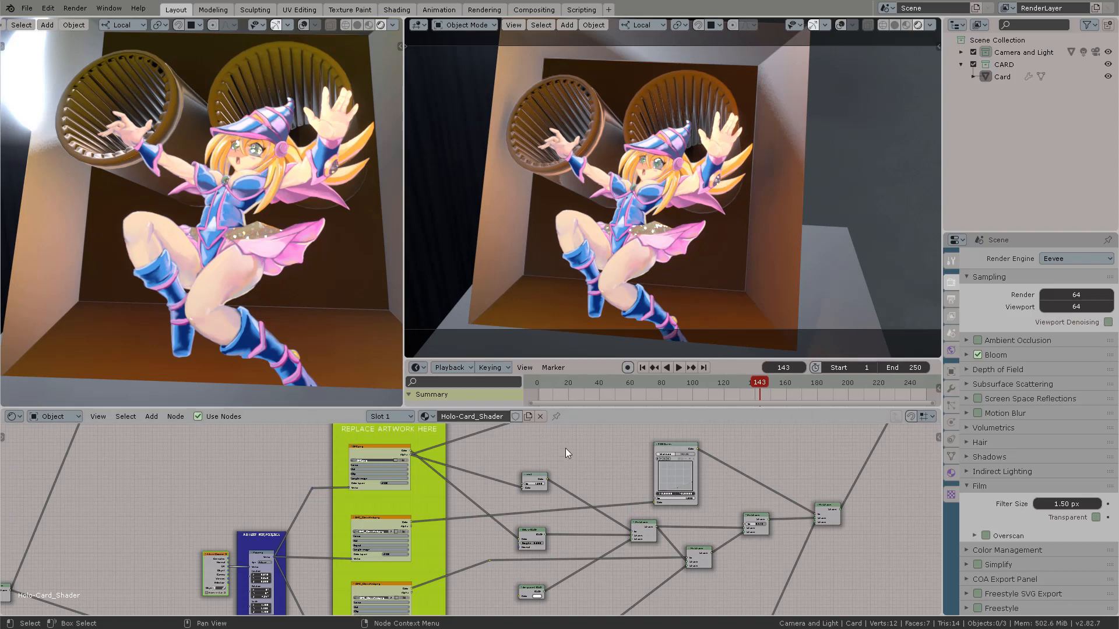
{"action": "left_click_drag", "start_coordinate": [595, 408], "coordinate": [595, 376]}
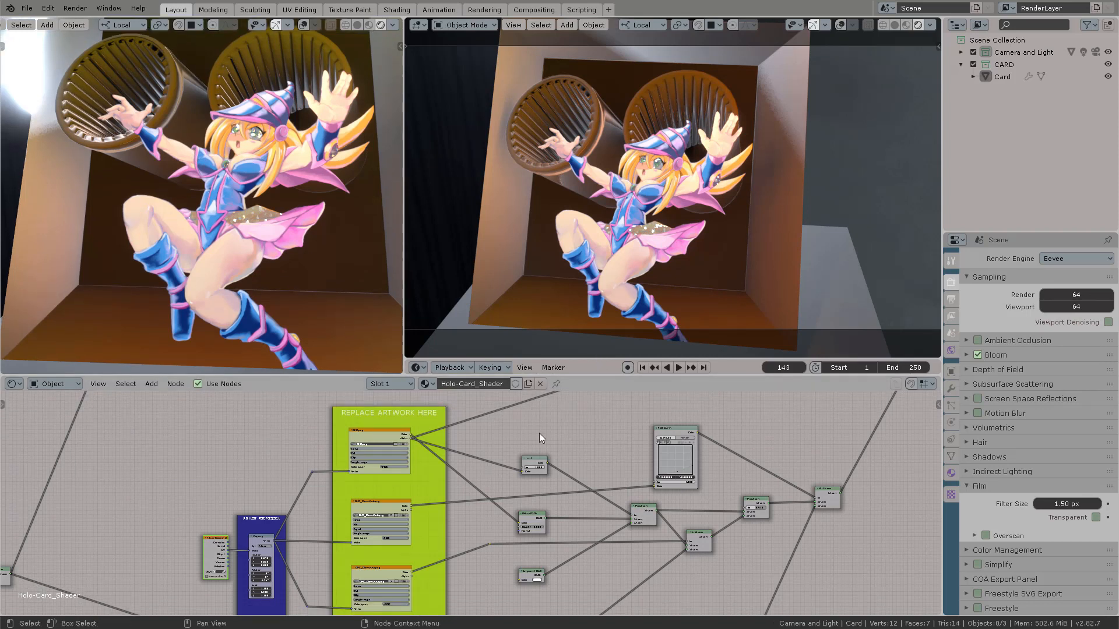
{"action": "middle_click_drag", "start_coordinate": [482, 447], "coordinate": [617, 457]}
{"action": "scroll", "coordinate": [600, 440], "scroll_direction": "down", "scroll_amount": 1}
{"action": "scroll", "coordinate": [617, 456], "scroll_direction": "down", "scroll_amount": 1}
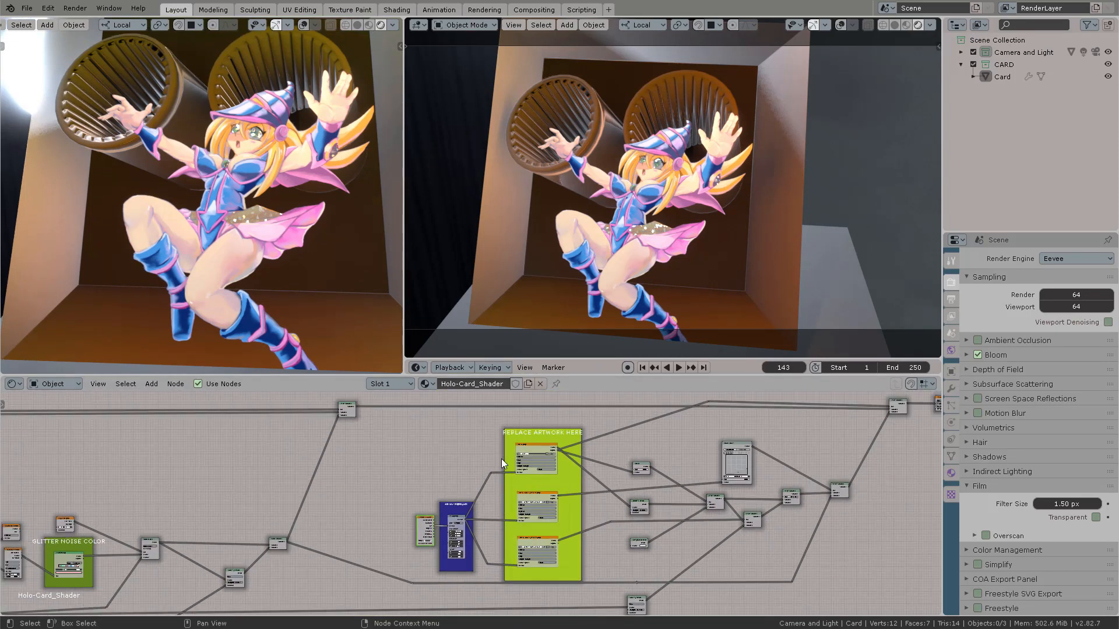
{"action": "middle_click_drag", "start_coordinate": [409, 458], "coordinate": [539, 453]}
Frame the camera view closely on the card's character and render the current frame
{"action": "middle_click_drag", "start_coordinate": [670, 224], "coordinate": [762, 219]}
{"action": "scroll", "coordinate": [714, 198], "scroll_direction": "up", "scroll_amount": 5}
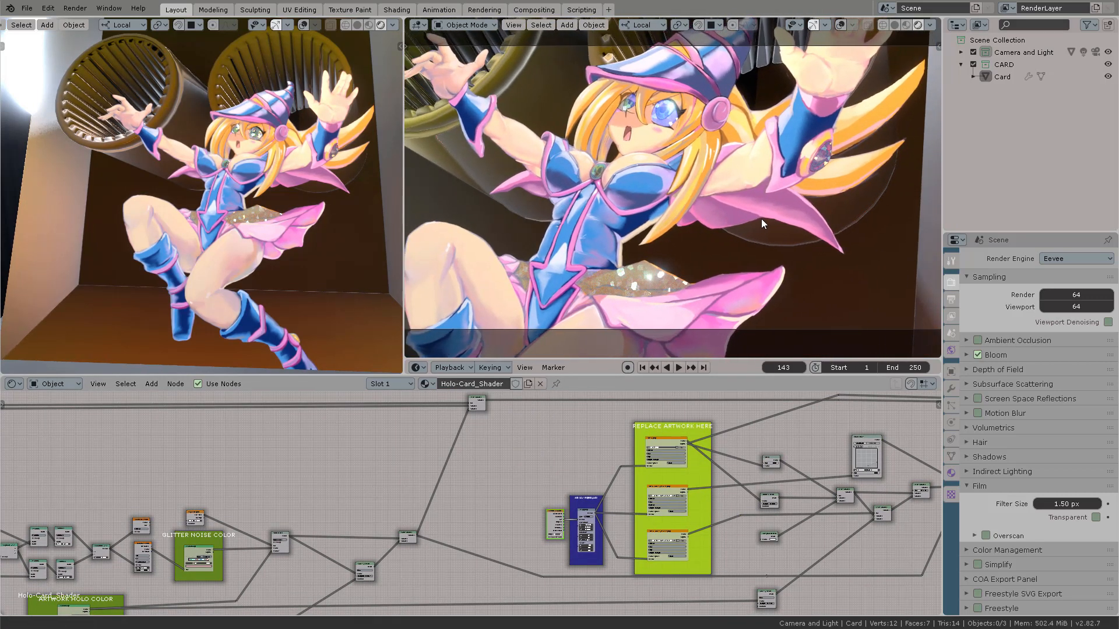
{"action": "key", "text": "ctrl+space"}
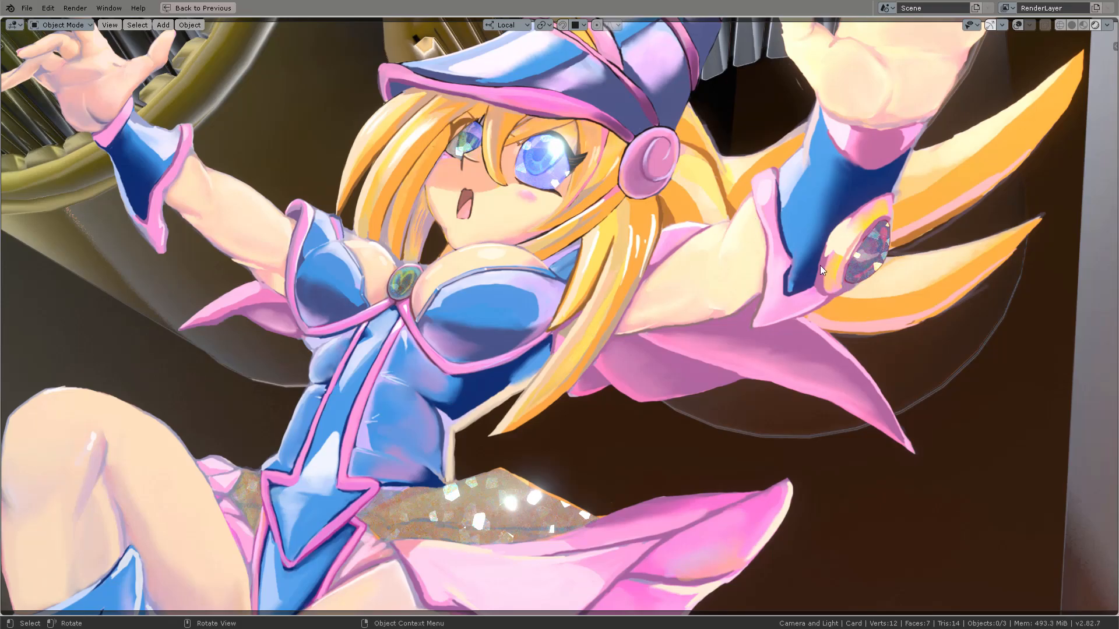
{"action": "key", "text": "F12"}
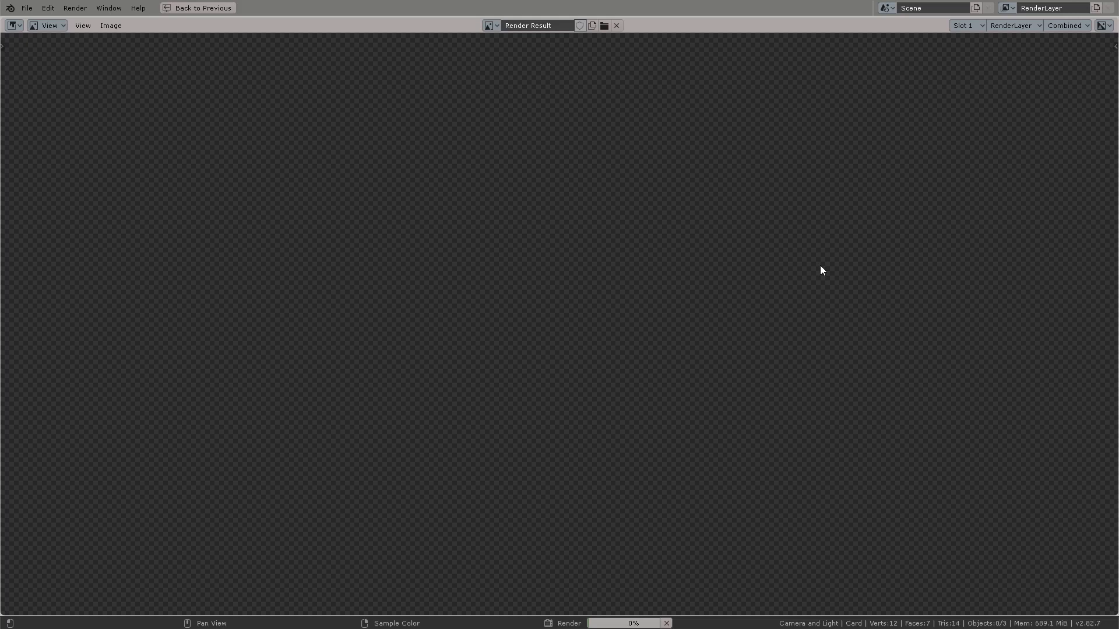
{"action": "scroll", "coordinate": [606, 362], "scroll_direction": "down", "scroll_amount": 4}
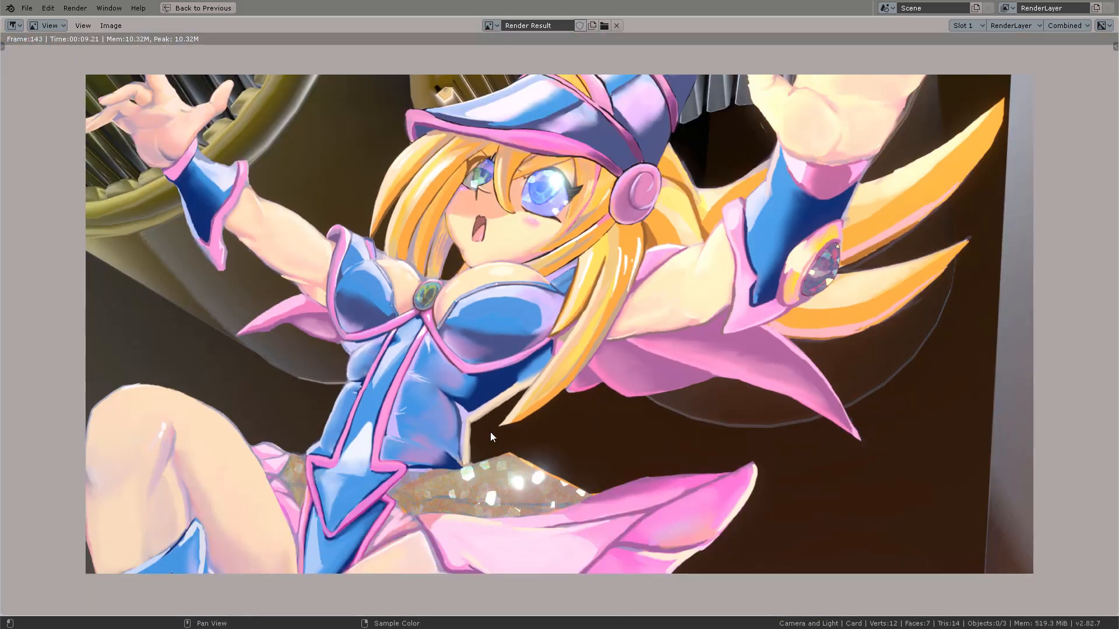
Save the render as DMG Render.png in the Dark Magician Girl Card Pictures folder, and pull the camera view back slightly
{"action": "left_click", "coordinate": [110, 26]}
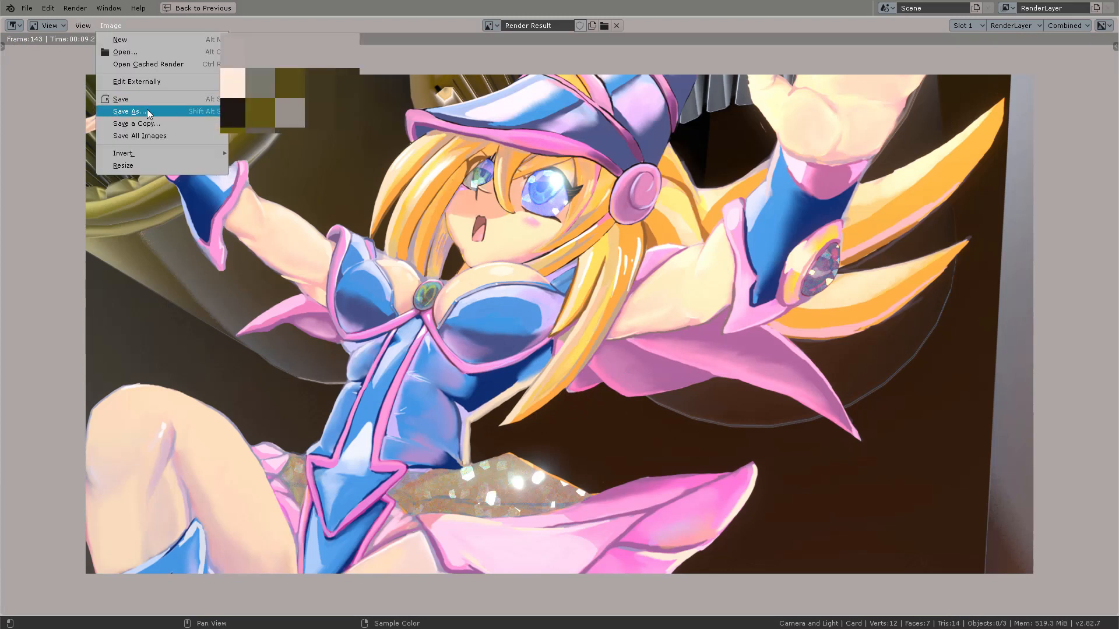
{"action": "left_click", "coordinate": [142, 111]}
{"action": "left_click", "coordinate": [405, 31]}
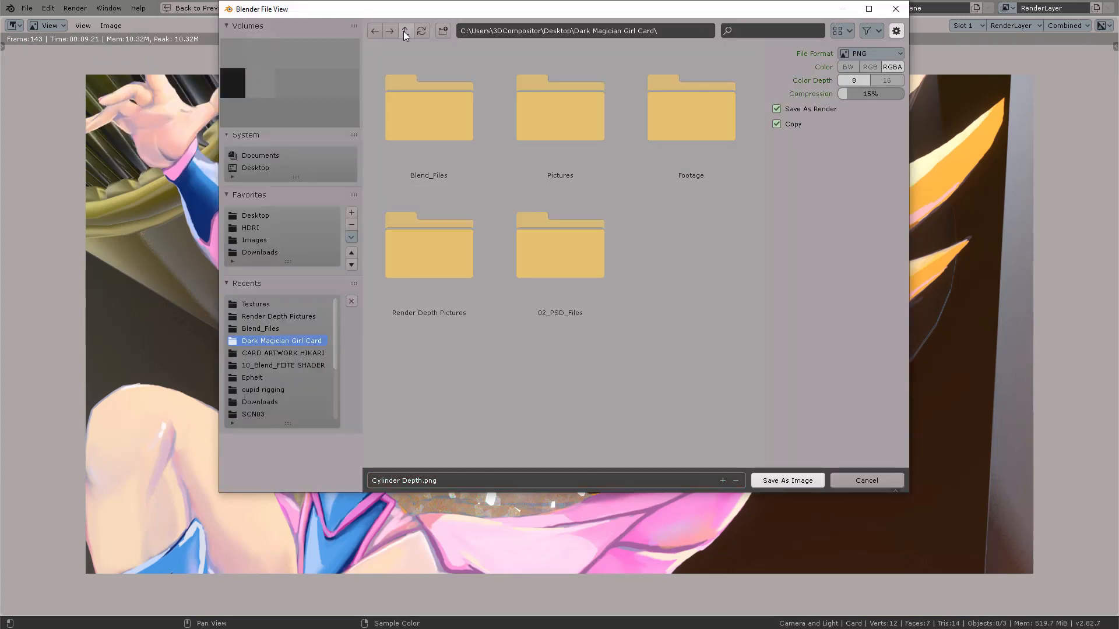
{"action": "left_click", "coordinate": [549, 129]}
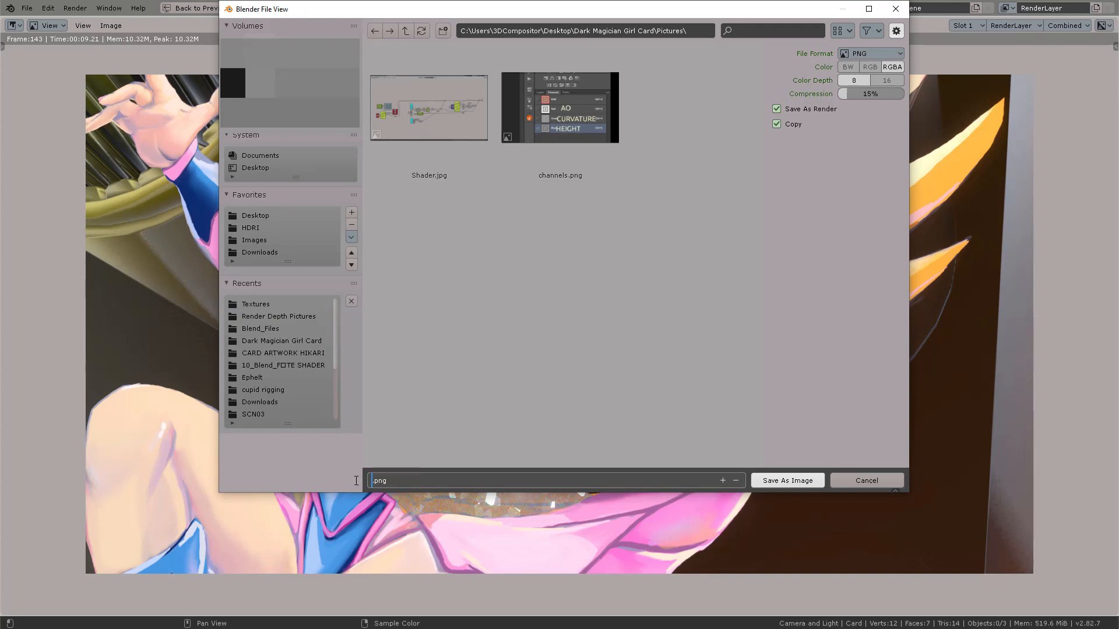
{"action": "key", "text": "Return"}
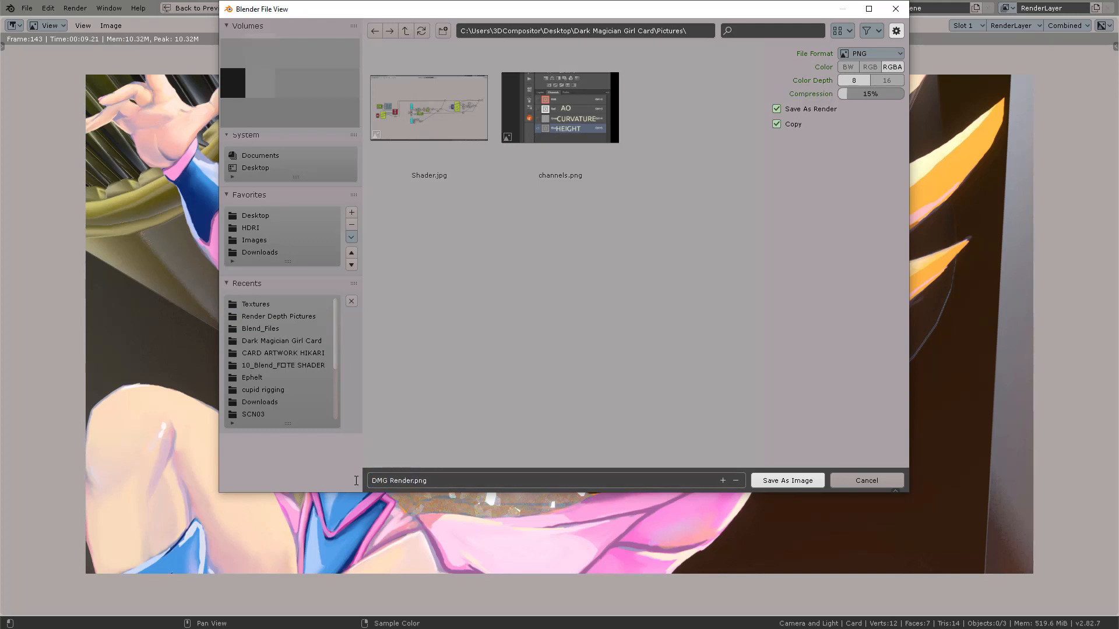
{"action": "left_click", "coordinate": [764, 480]}
{"action": "key", "text": "Escape"}
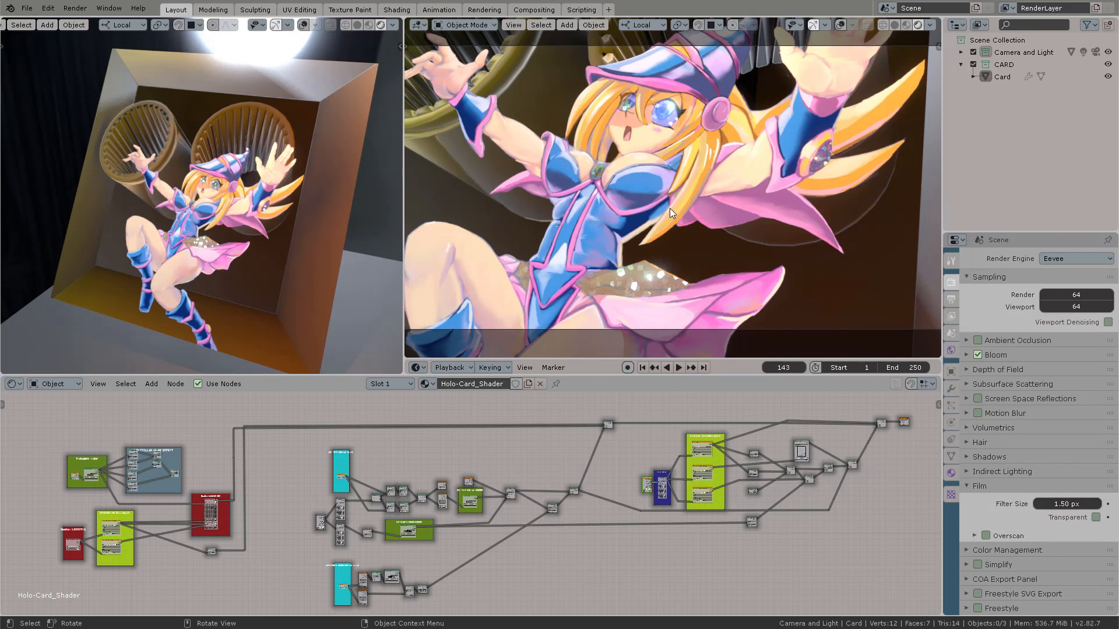
{"action": "scroll", "coordinate": [670, 208], "scroll_direction": "down", "scroll_amount": 2}
{"action": "scroll", "coordinate": [669, 208], "scroll_direction": "up", "scroll_amount": 1}
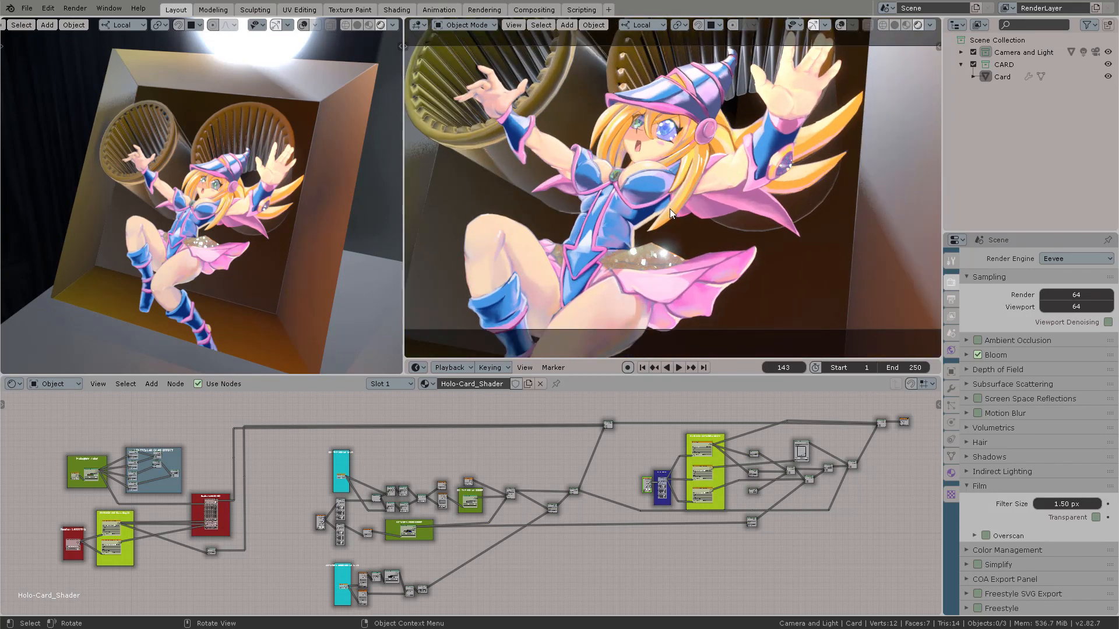
Open the scene file containing the Warp Lights collection and deselect the Multicolored Shader lines plane
{"action": "left_click", "coordinate": [30, 8]}
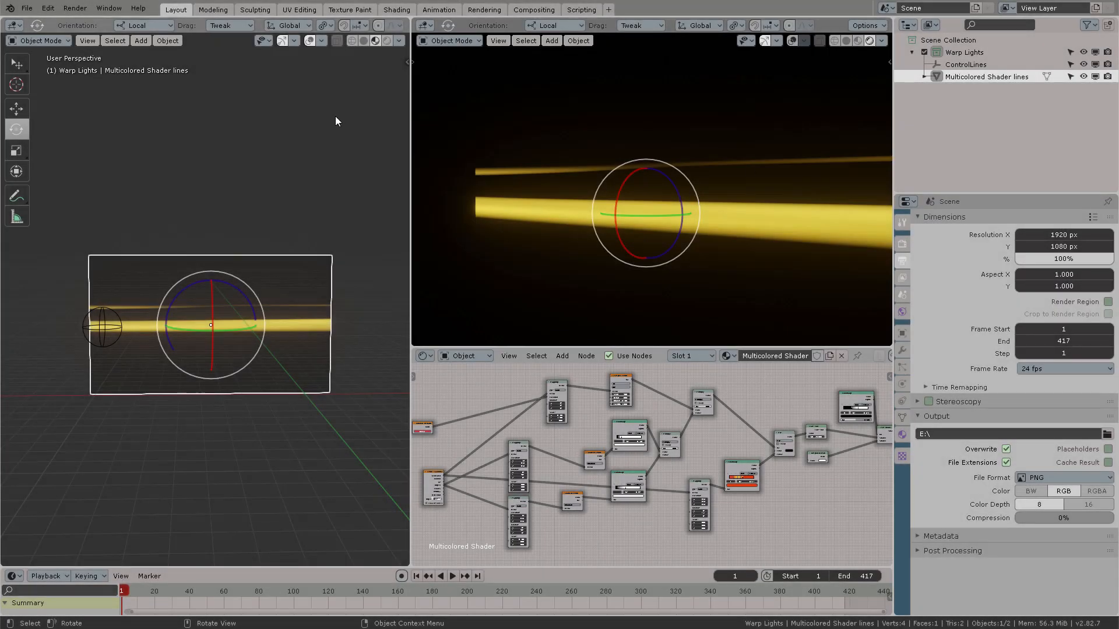
{"action": "left_click", "coordinate": [336, 122]}
{"action": "middle_click_drag", "start_coordinate": [335, 121], "coordinate": [307, 178]}
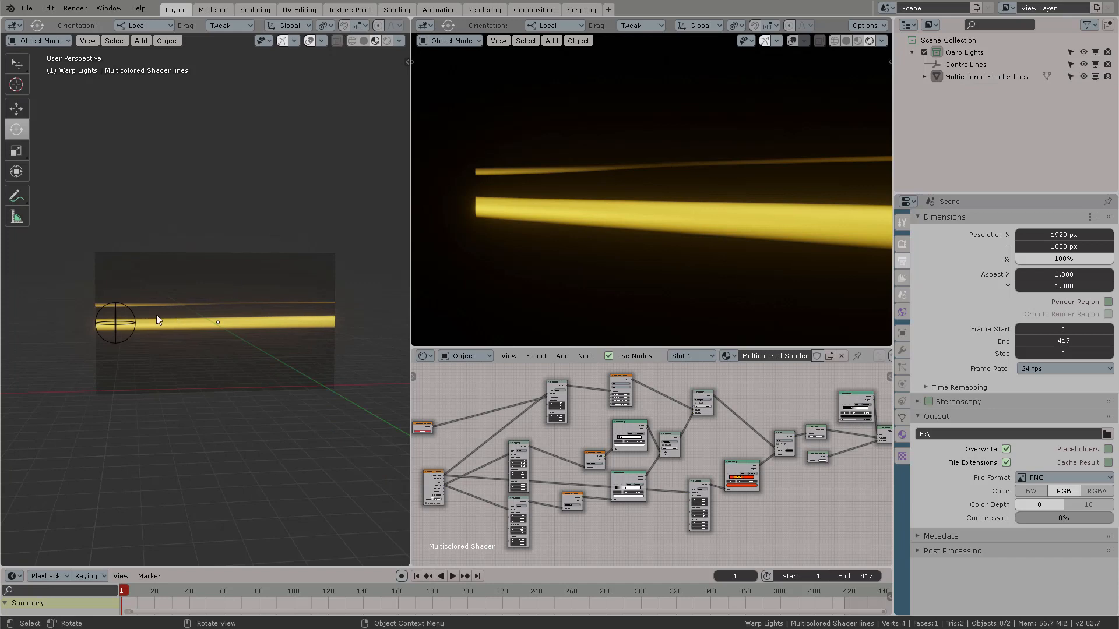
Select the ControlLines empty and shift it slightly near the starting end of the light lines
{"action": "left_click", "coordinate": [121, 320]}
{"action": "key", "text": "g"}
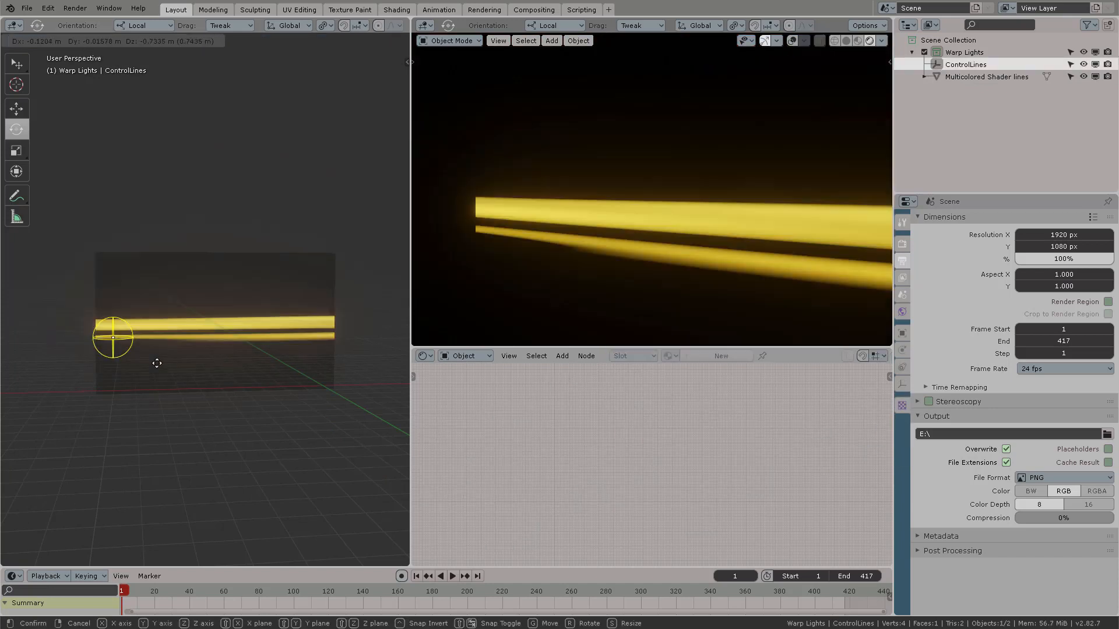
{"action": "left_click", "coordinate": [146, 317]}
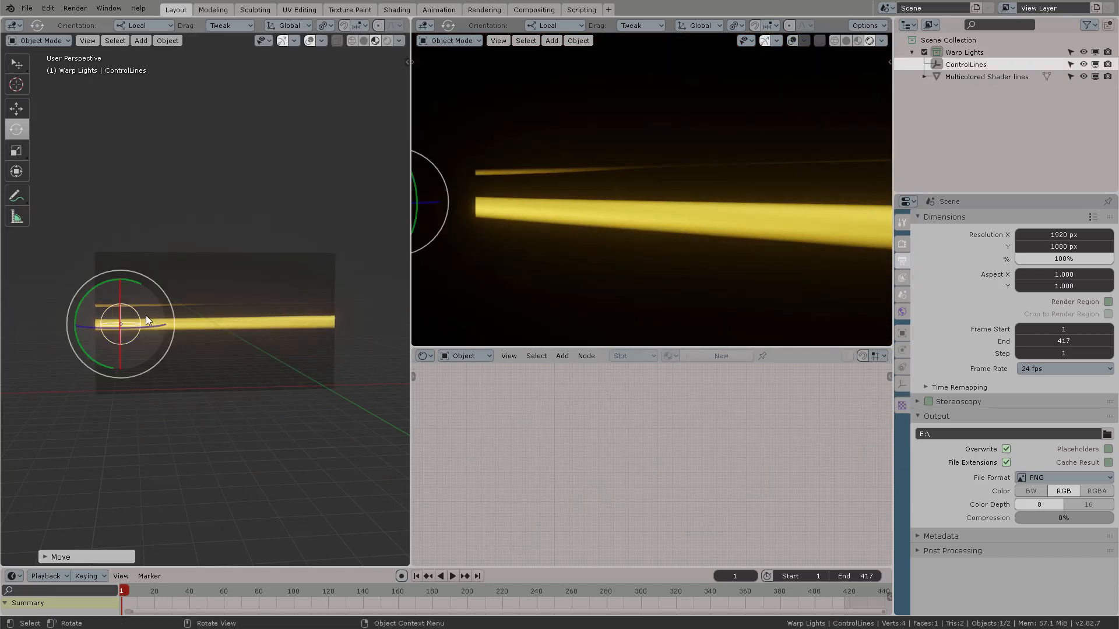
Try to stretch the ControlLines empty along the global Z axis to multiply the light streaks
{"action": "key", "text": "s"}
{"action": "key", "text": "z"}
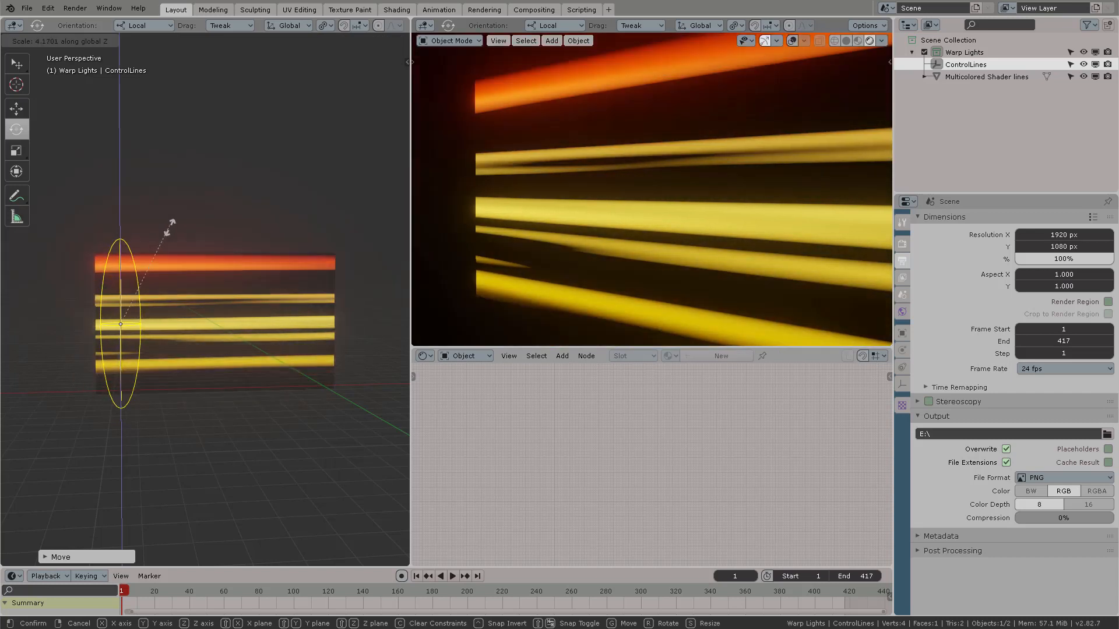
{"action": "right_click", "coordinate": [171, 302]}
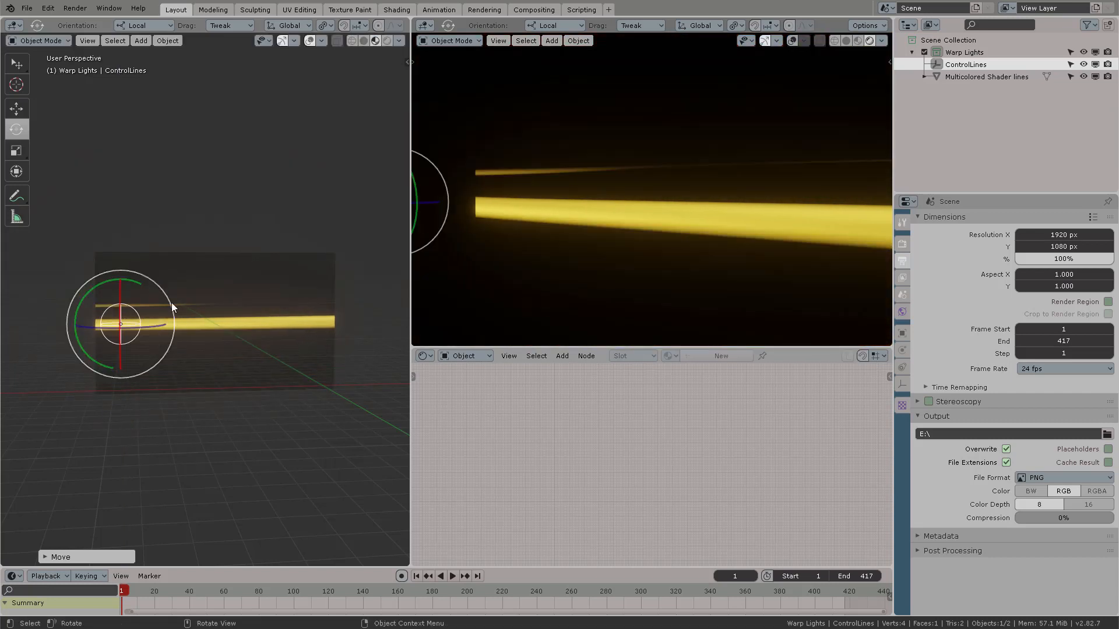
Play the animation while moving the ControlLines empty outward past the plane's end, and stop playback
{"action": "left_click", "coordinate": [452, 575]}
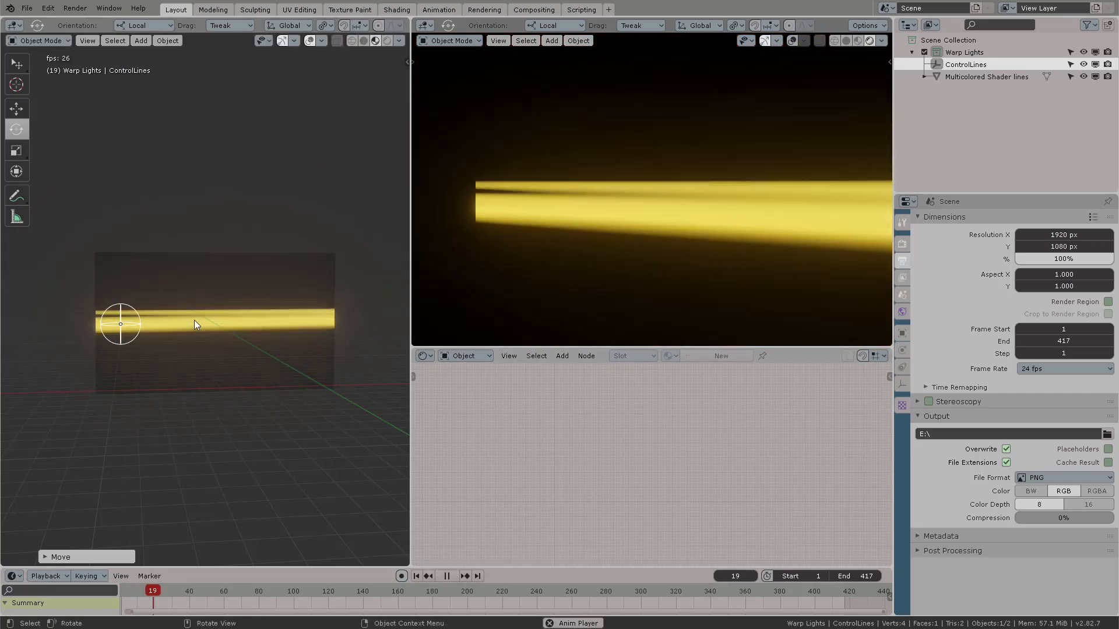
{"action": "left_click_drag", "start_coordinate": [139, 321], "coordinate": [116, 321]}
{"action": "left_click", "coordinate": [113, 350]}
{"action": "left_click", "coordinate": [447, 576]}
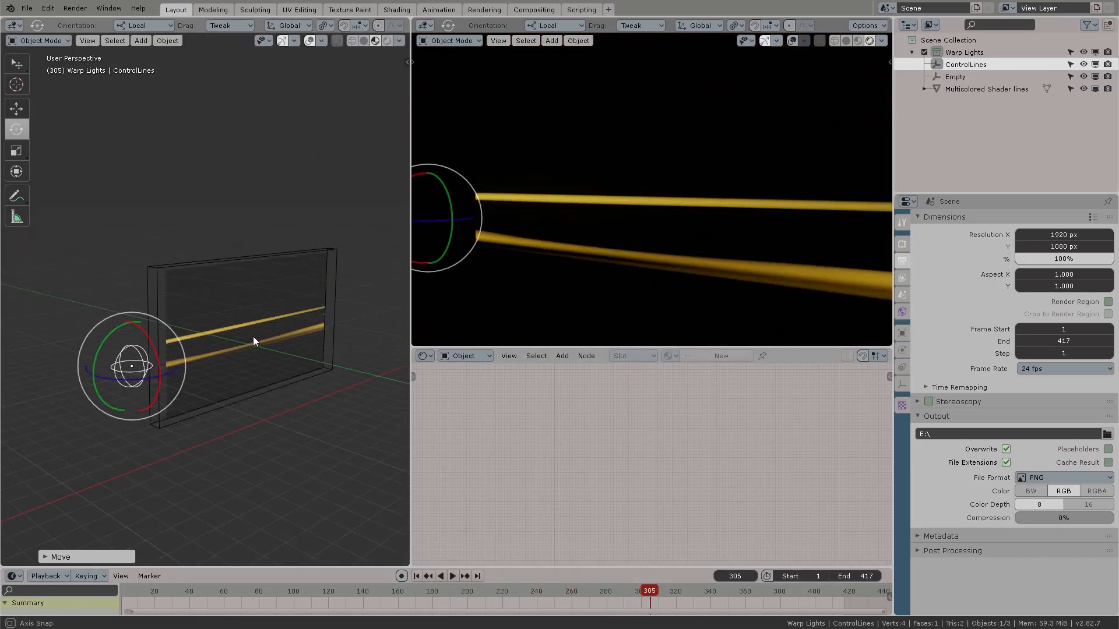
Parent the Multicolored Shader lines plane to the surrounding box-shaped empty, using the Object (Keep Transform) option
{"action": "middle_click_drag", "start_coordinate": [253, 337], "coordinate": [226, 300]}
{"action": "key", "text": "KP_1"}
{"action": "middle_click_drag", "start_coordinate": [279, 247], "coordinate": [304, 268]}
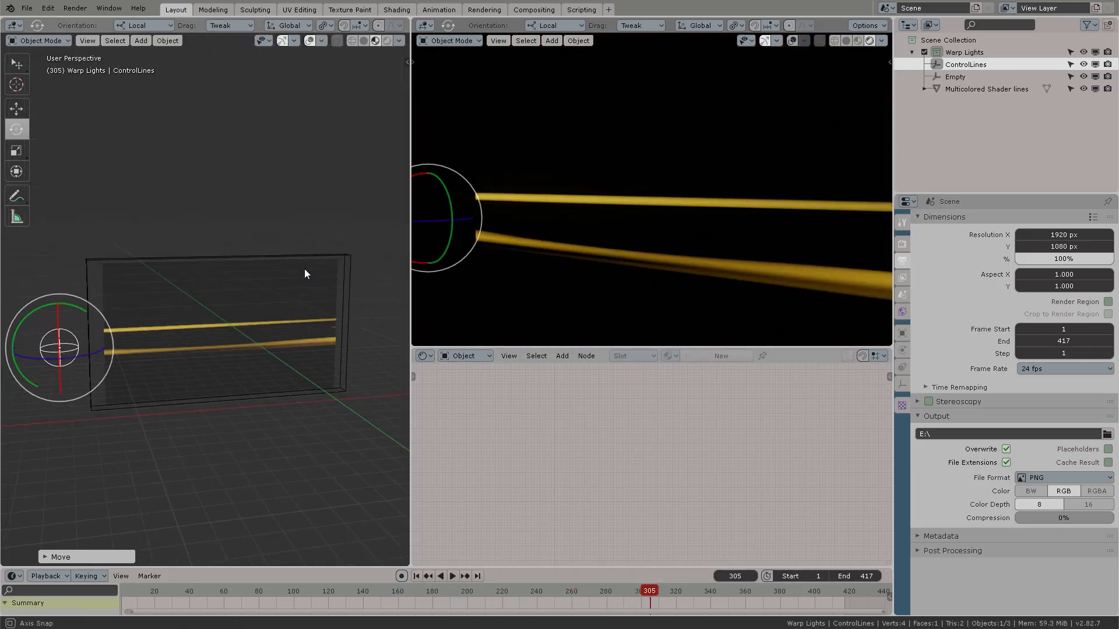
{"action": "left_click", "coordinate": [315, 264]}
{"action": "left_click", "coordinate": [334, 256], "text": "shift"}
{"action": "key", "text": "ctrl+p"}
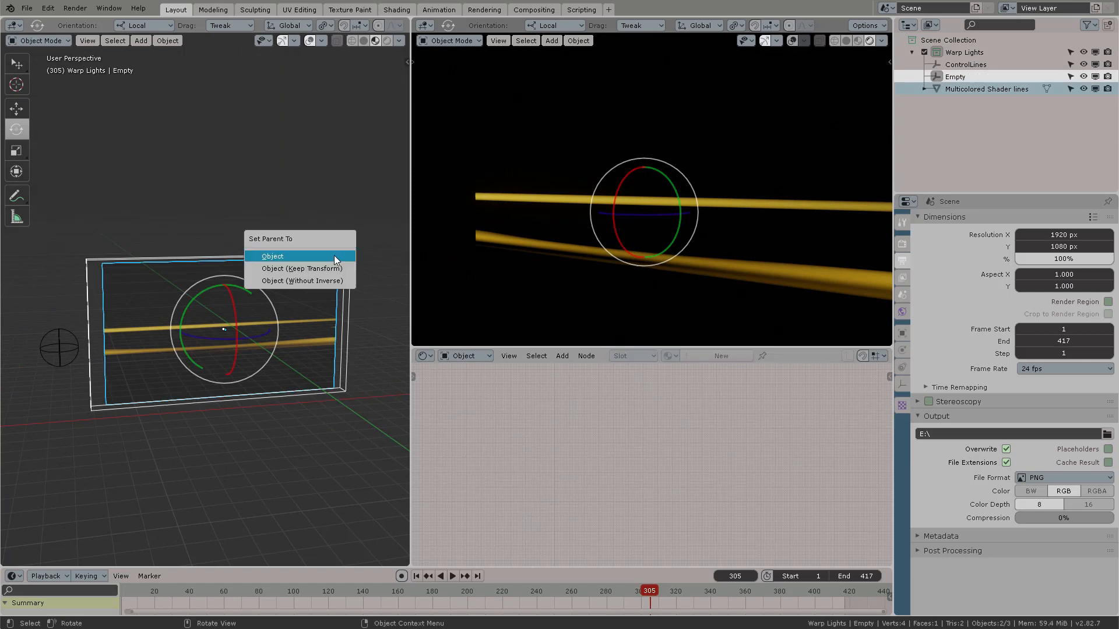
{"action": "left_click", "coordinate": [322, 268]}
Parent the ControlLines empty to the box-shaped empty around the light plane
{"action": "key", "text": "alt+a"}
{"action": "left_click", "coordinate": [51, 343]}
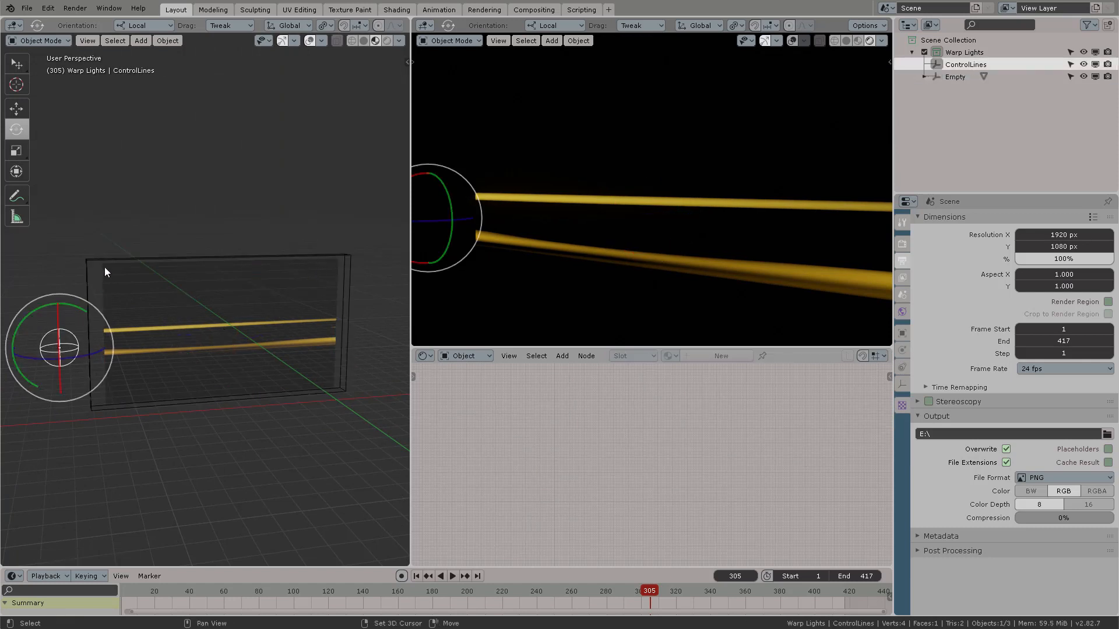
{"action": "left_click", "coordinate": [98, 260], "text": "shift"}
{"action": "key", "text": "ctrl+p"}
{"action": "left_click", "coordinate": [98, 260]}
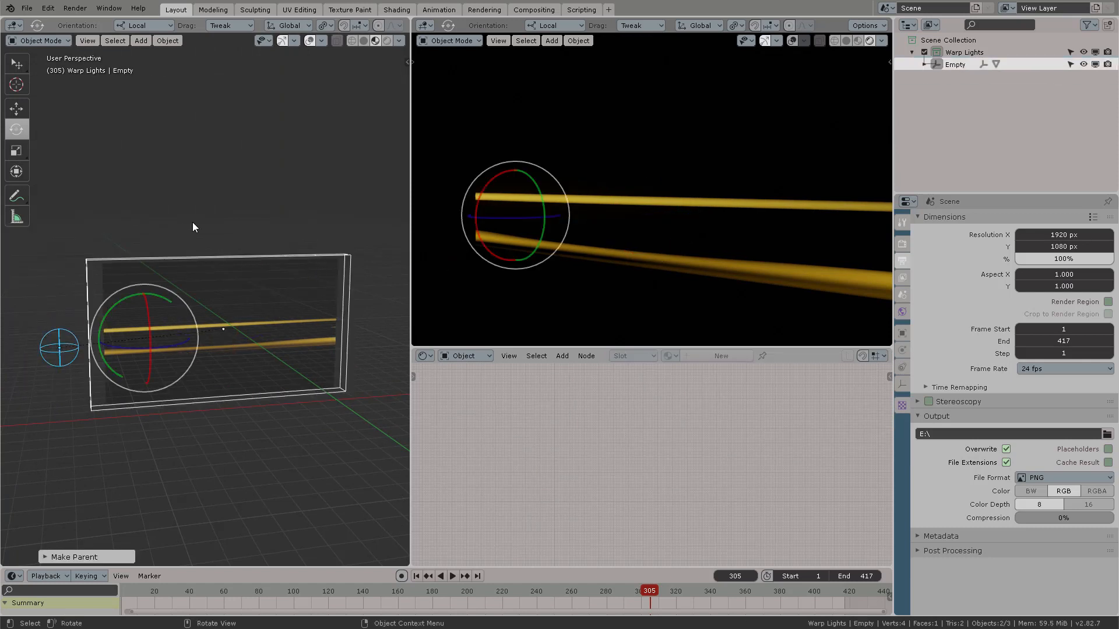
Select the box-shaped parent empty alone and rename it Warp Light Box
{"action": "key", "text": "alt+a"}
{"action": "left_click", "coordinate": [193, 258]}
{"action": "double_click", "coordinate": [954, 64]}
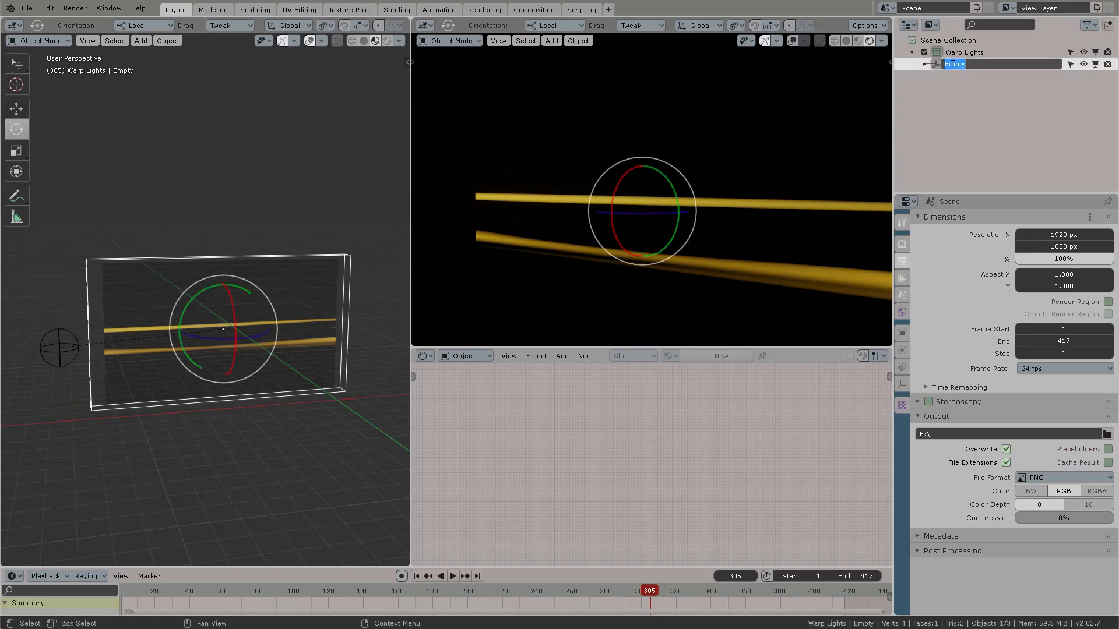
{"action": "type", "text": "Warp Light Box"}
{"action": "key", "text": "Return"}
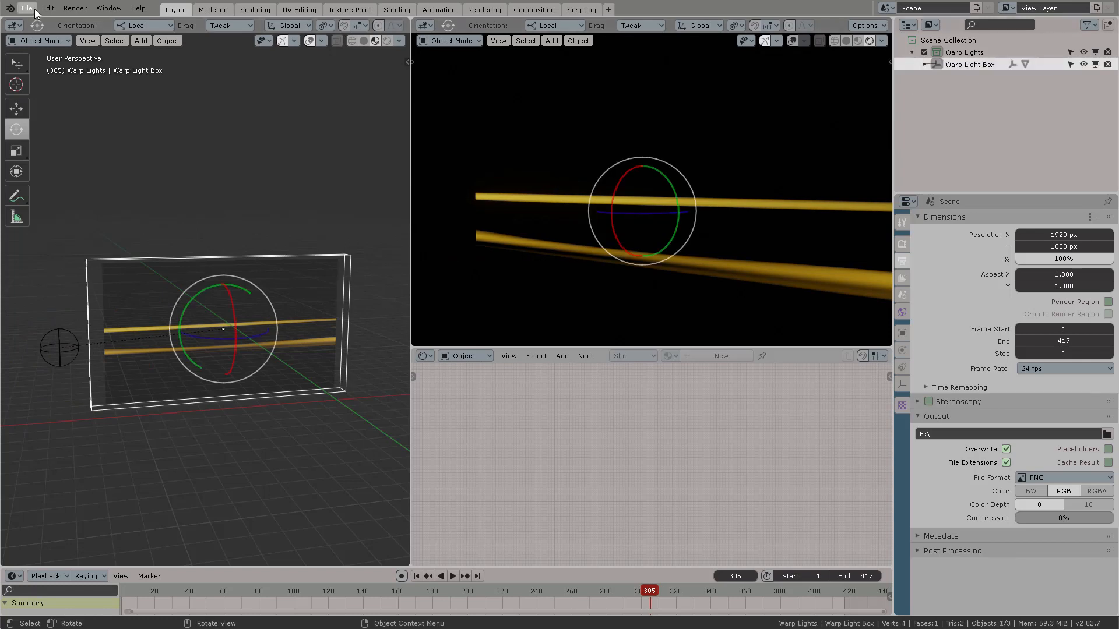
Select the Multicolored Shader lines plane to bring up its node tree, and save the scene file
{"action": "left_click", "coordinate": [32, 8]}
{"action": "left_click", "coordinate": [204, 229]}
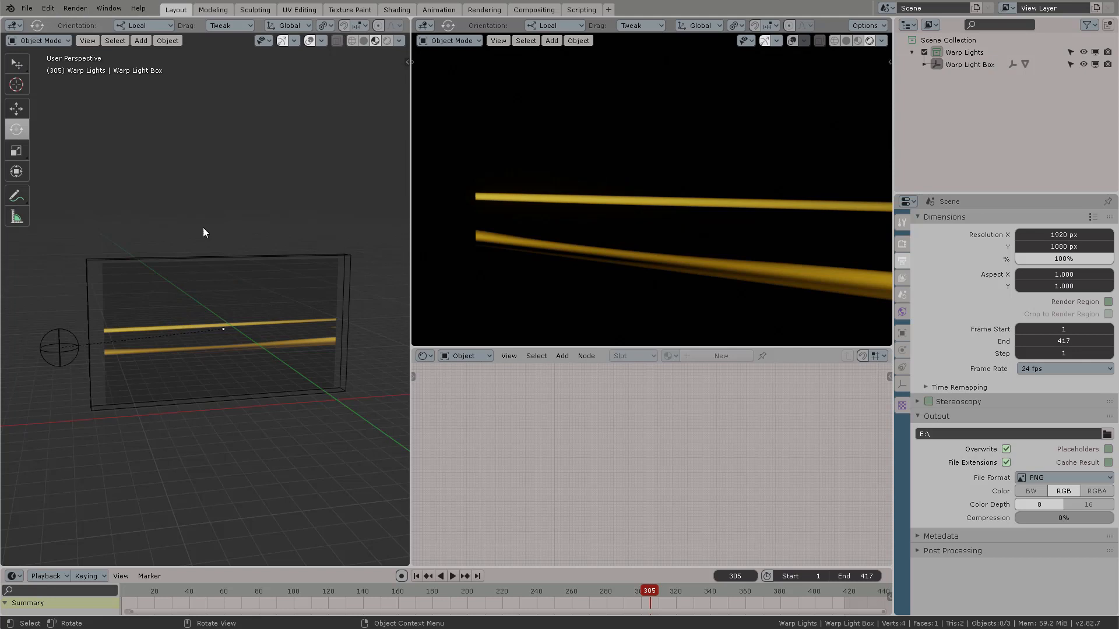
{"action": "left_click", "coordinate": [307, 255]}
{"action": "scroll", "coordinate": [652, 434], "scroll_direction": "up", "scroll_amount": 6}
{"action": "key", "text": "ctrl+s"}
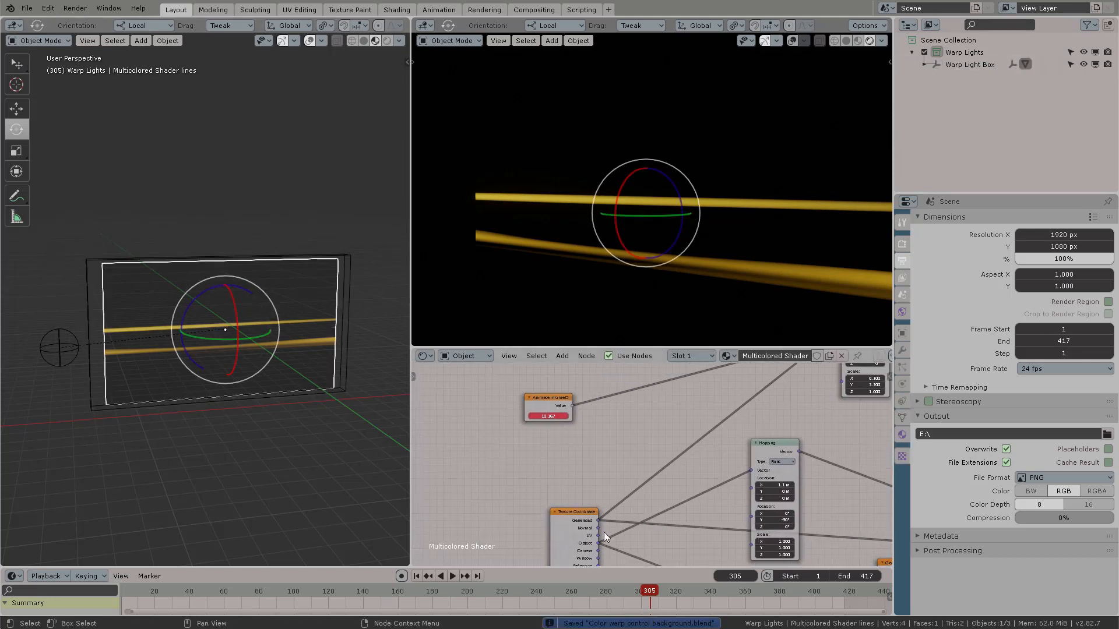
Play the animation from the first frame to examine the Animate in timeline value node, and return to frame 1
{"action": "left_click", "coordinate": [416, 575]}
{"action": "scroll", "coordinate": [593, 437], "scroll_direction": "up", "scroll_amount": 3}
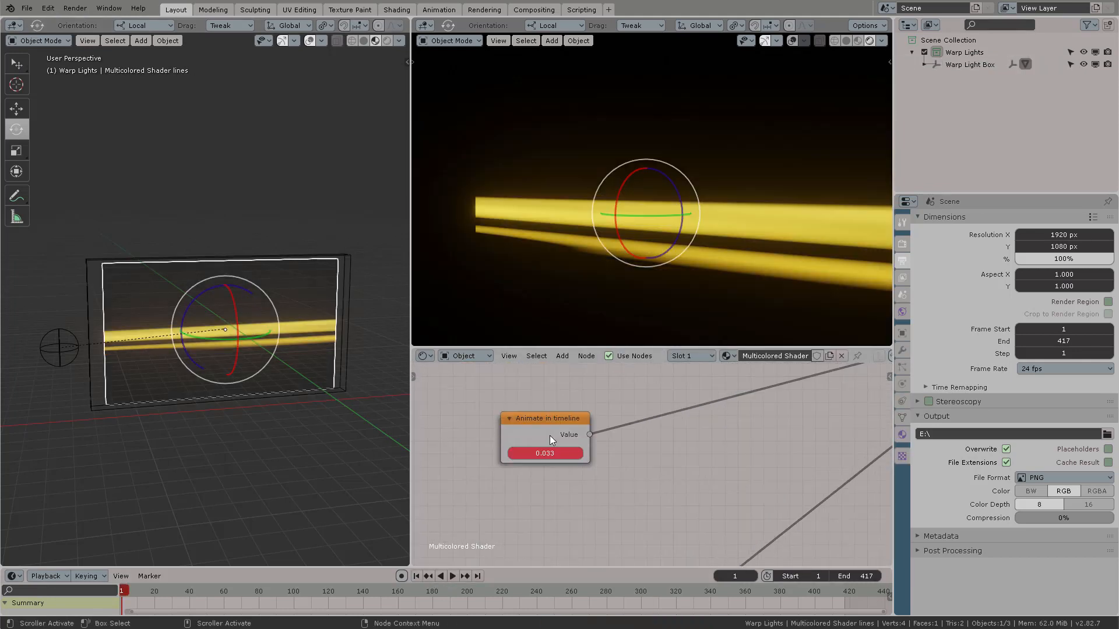
{"action": "mouse_move", "coordinate": [550, 435]}
{"action": "left_mouse_down"}
{"action": "mouse_move", "coordinate": [535, 429]}
{"action": "mouse_move", "coordinate": [553, 441]}
{"action": "left_mouse_up"}
{"action": "left_click", "coordinate": [452, 576]}
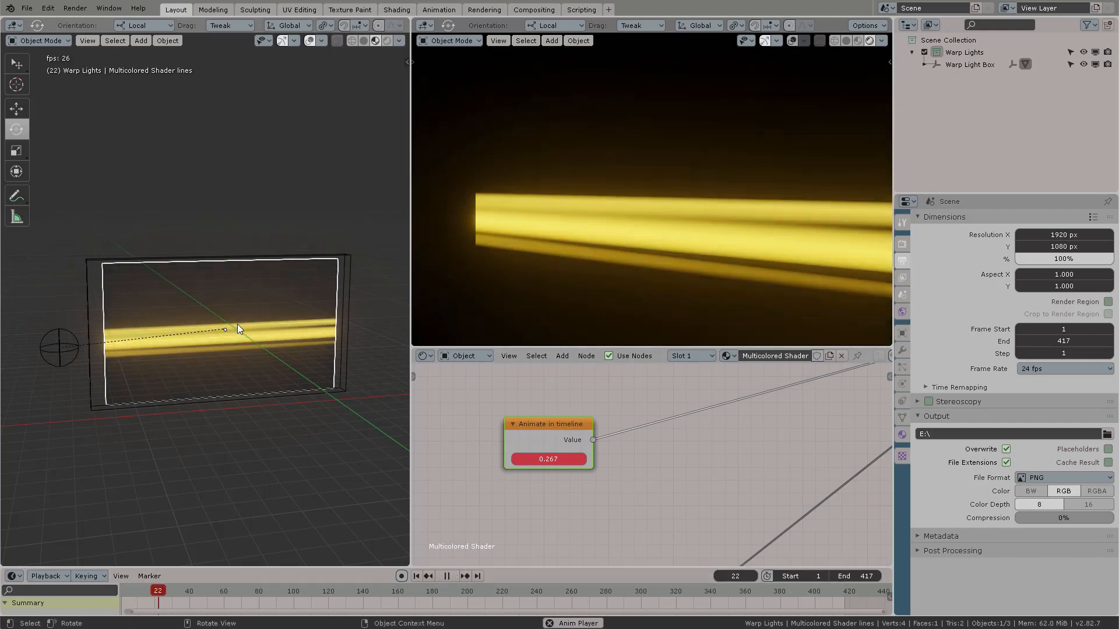
{"action": "left_click", "coordinate": [447, 576]}
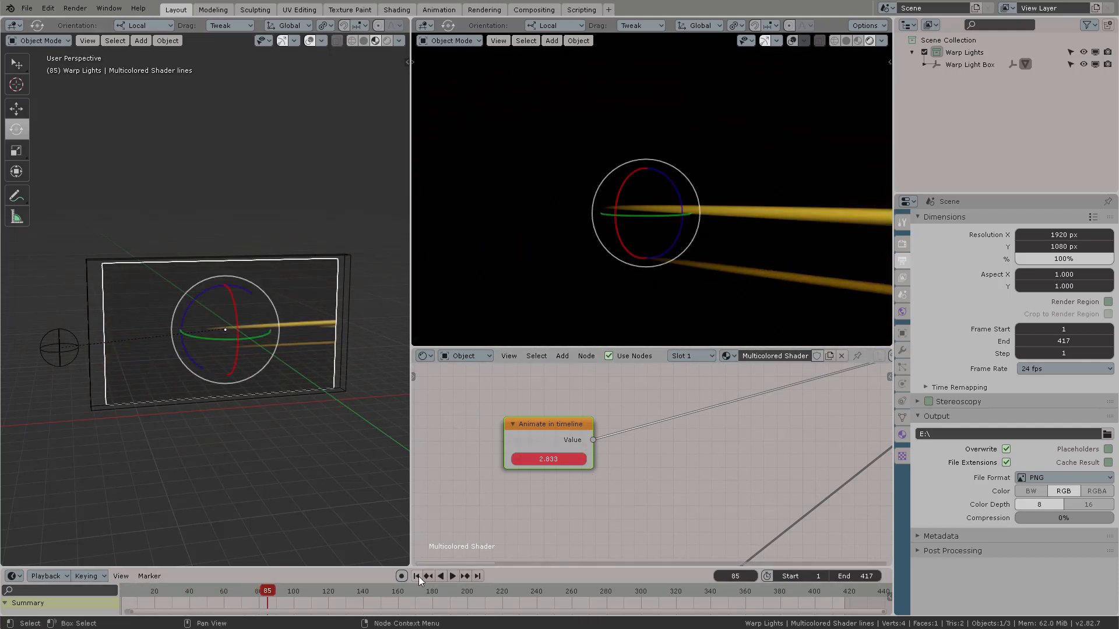
{"action": "left_click", "coordinate": [417, 576]}
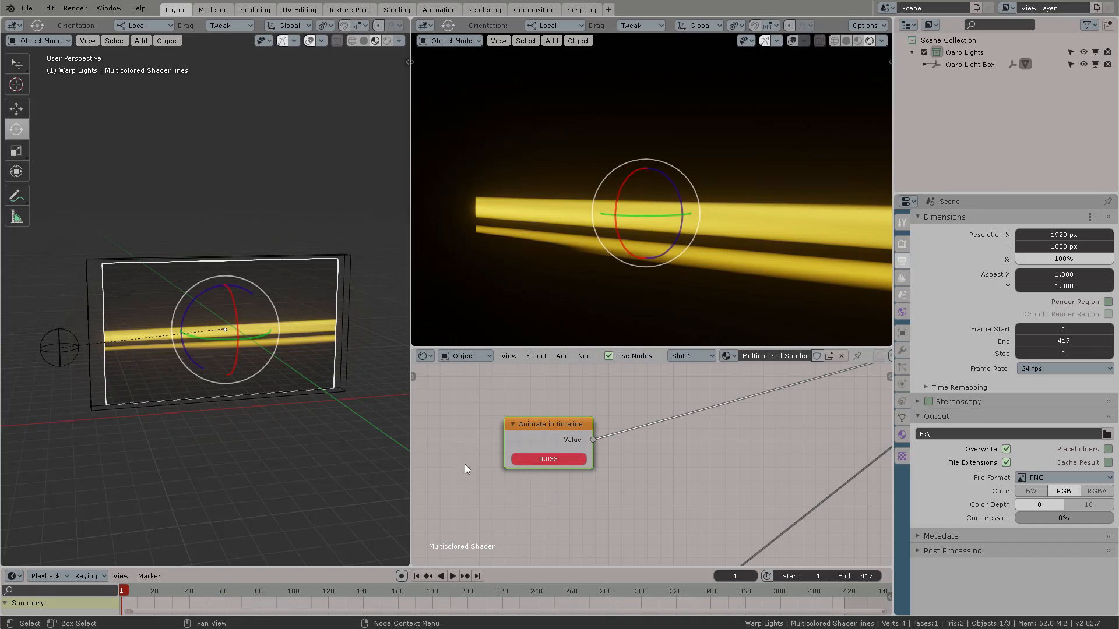
Deselect the light plane, save the scene file, and open the recent file Magic Cylinders and DMG.blend
{"action": "scroll", "coordinate": [320, 383], "scroll_direction": "down", "scroll_amount": 2}
{"action": "left_click", "coordinate": [304, 360]}
{"action": "middle_click_drag", "start_coordinate": [320, 384], "coordinate": [308, 361]}
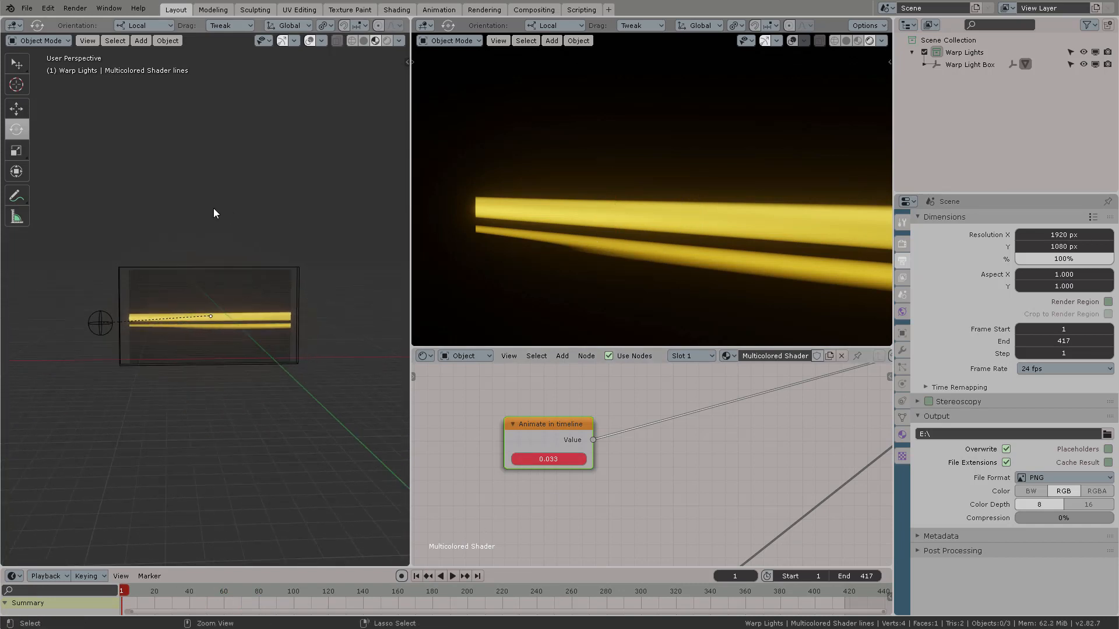
{"action": "key", "text": "ctrl+s"}
{"action": "left_click", "coordinate": [27, 7]}
{"action": "mouse_move", "coordinate": [55, 46]}
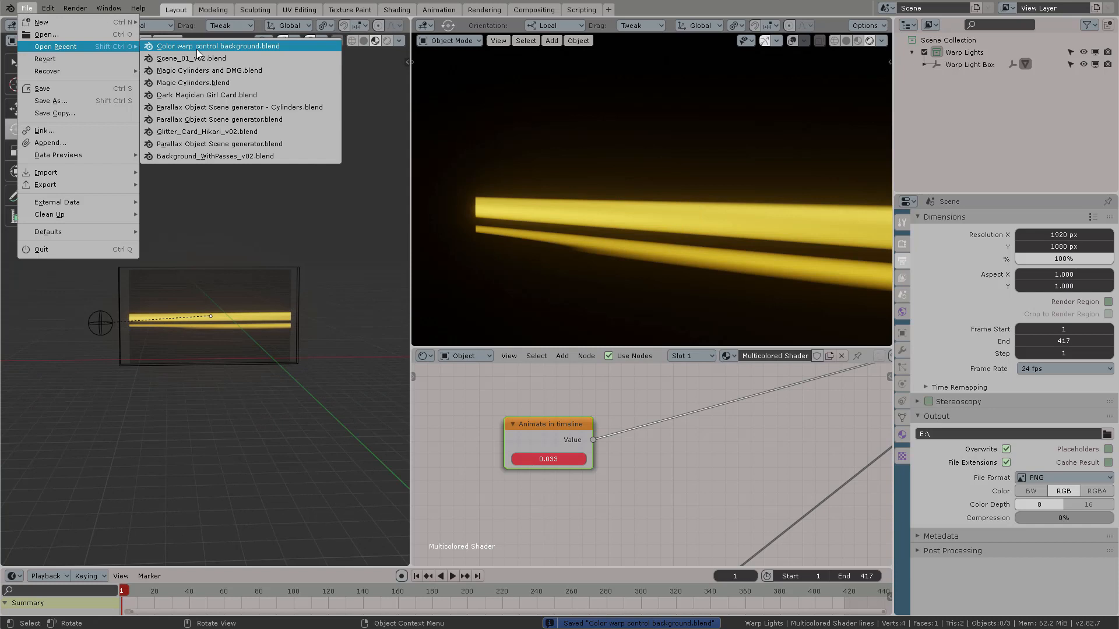
{"action": "left_click", "coordinate": [250, 71]}
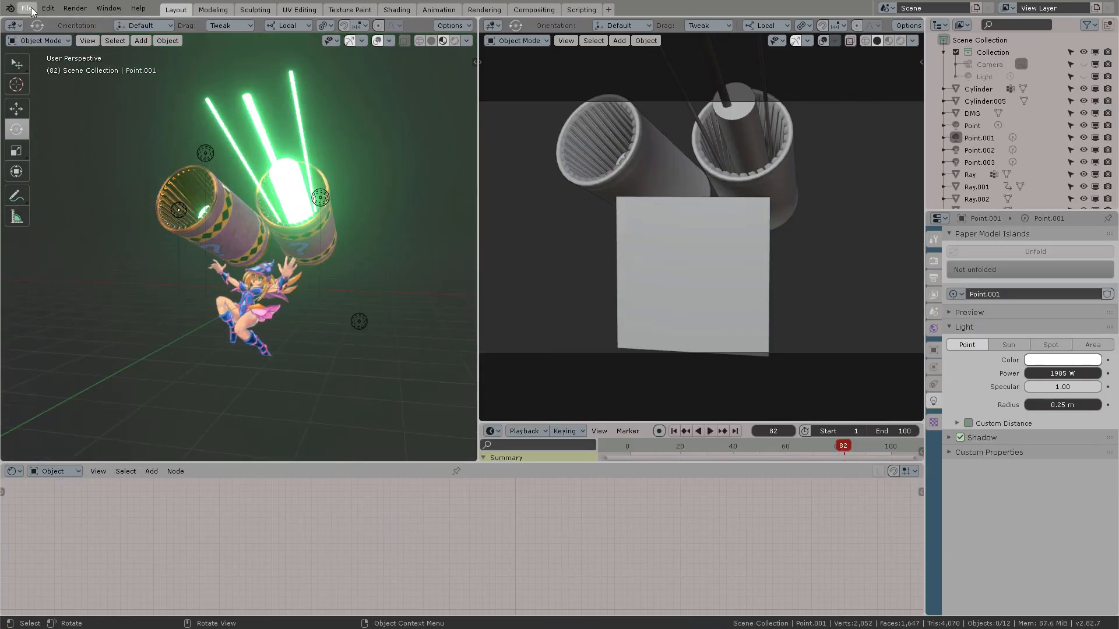
Append the Warp Lights collection from Color warp control background.blend into the cylinders scene
{"action": "left_click", "coordinate": [30, 7]}
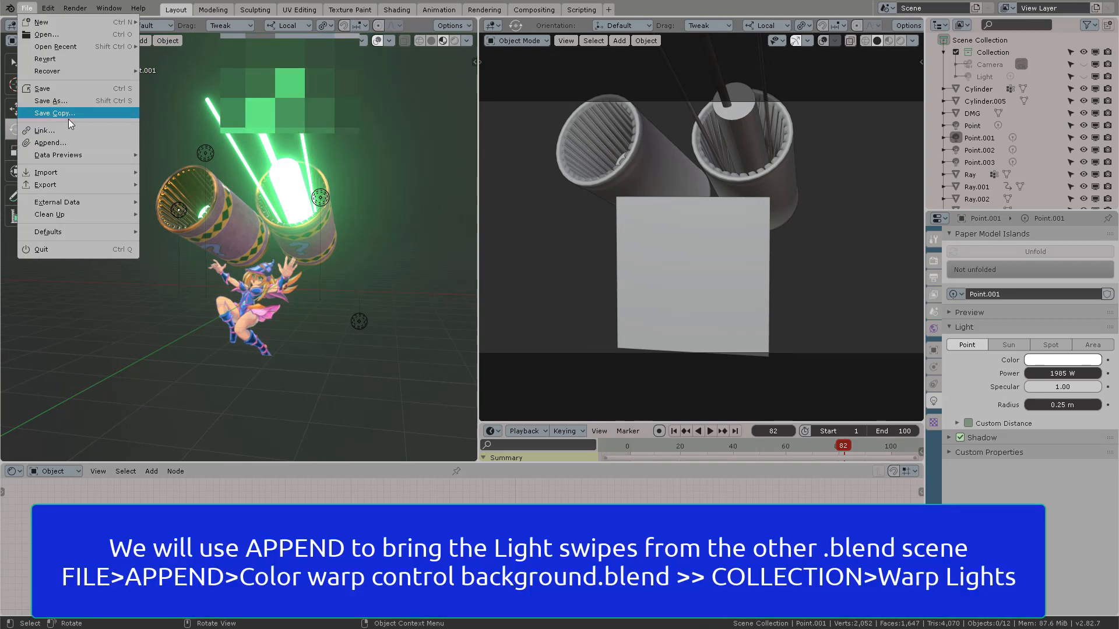
{"action": "left_click", "coordinate": [49, 143]}
{"action": "double_click", "coordinate": [442, 74]}
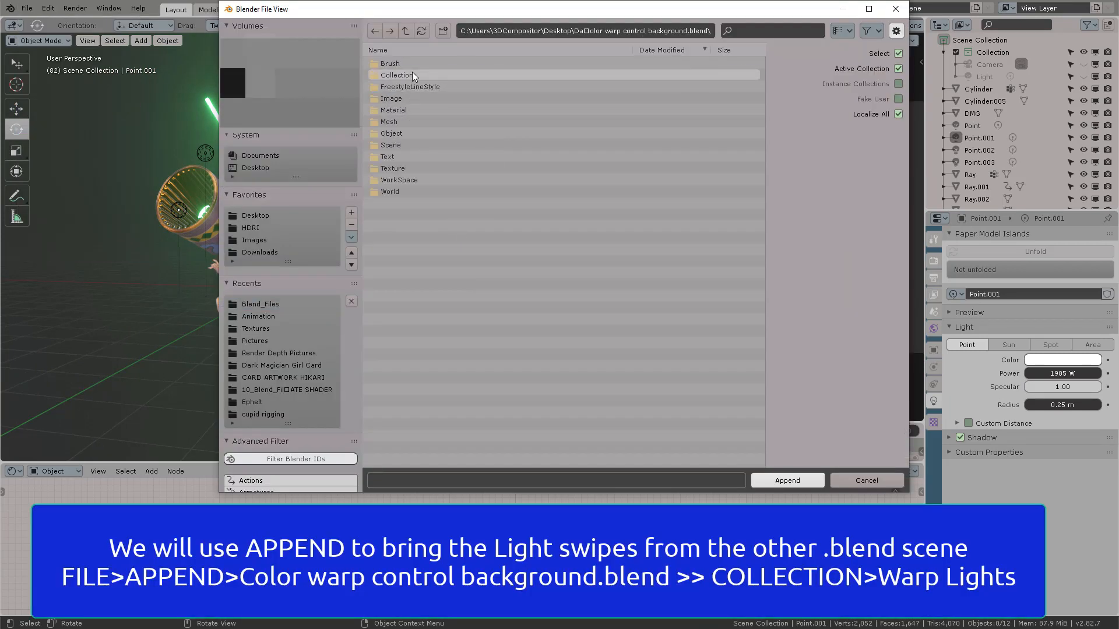
{"action": "double_click", "coordinate": [414, 73]}
{"action": "double_click", "coordinate": [400, 64]}
Move the Warp Light Box behind the two cylinders and switch the camera viewport to rendered shading
{"action": "middle_click_drag", "start_coordinate": [453, 131], "coordinate": [267, 239]}
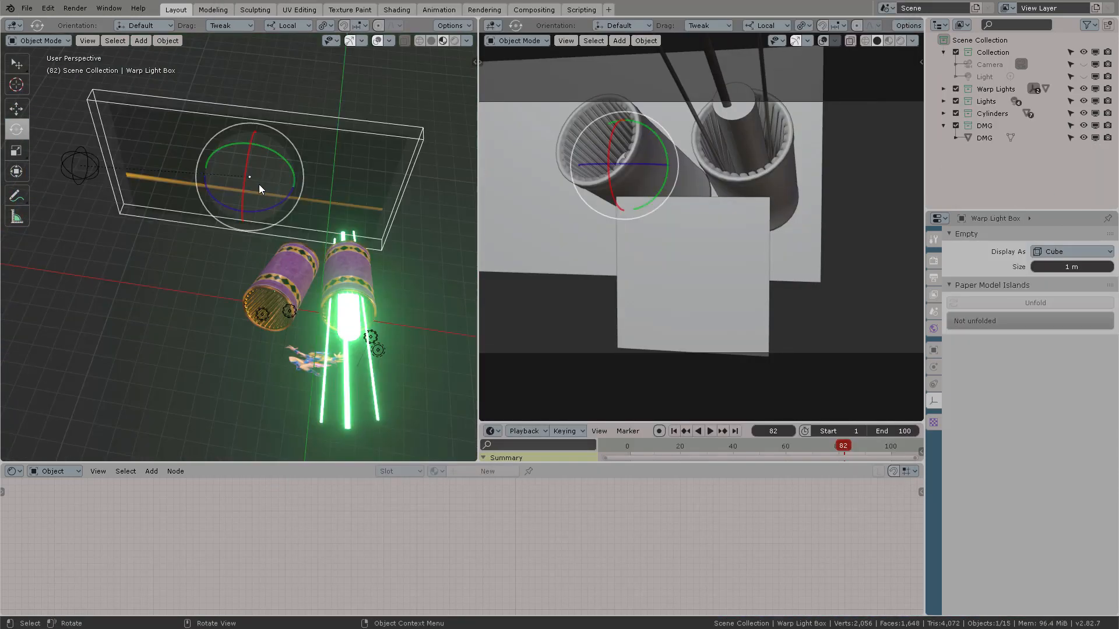
{"action": "key", "text": "g"}
{"action": "left_click", "coordinate": [344, 204]}
{"action": "middle_click_drag", "start_coordinate": [345, 204], "coordinate": [335, 192]}
{"action": "left_click", "coordinate": [912, 41]}
{"action": "left_click", "coordinate": [902, 40]}
{"action": "left_click", "coordinate": [901, 39]}
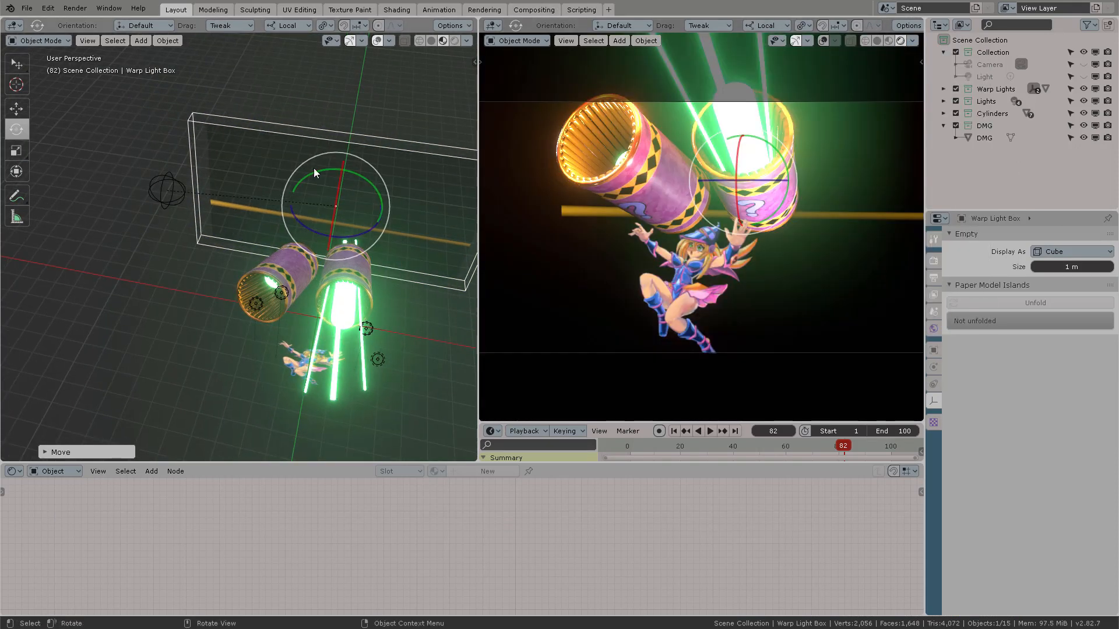
Rotate the Warp Light Box behind the cylinders, and return to frame 1 with the viewports made taller
{"action": "left_click_drag", "start_coordinate": [313, 233], "coordinate": [341, 195]}
{"action": "middle_click_drag", "start_coordinate": [341, 195], "coordinate": [326, 163]}
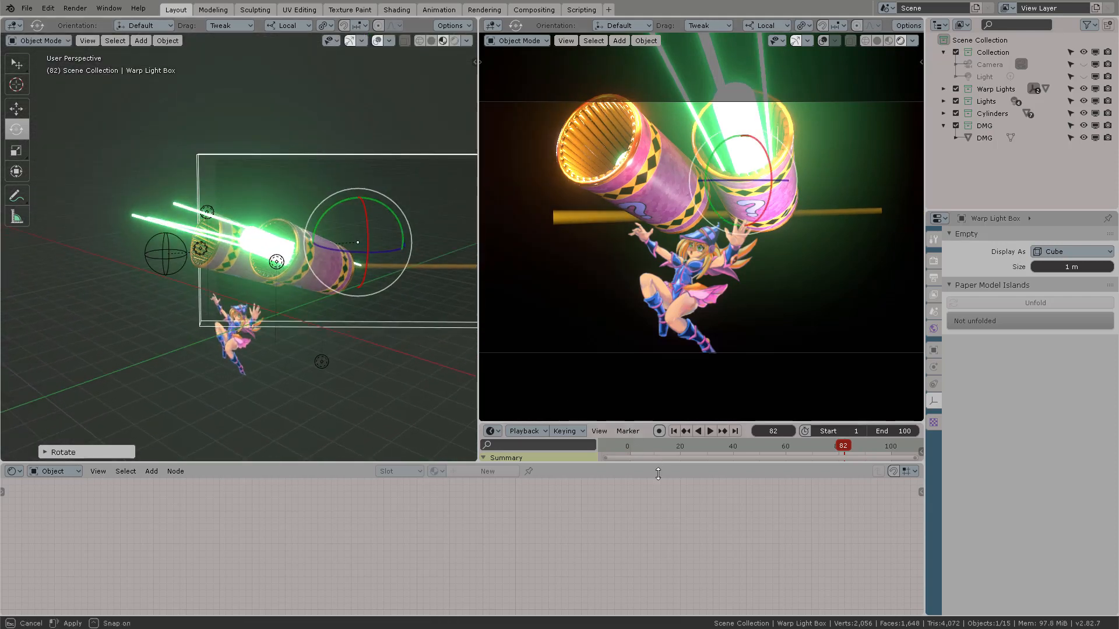
{"action": "left_click_drag", "start_coordinate": [658, 474], "coordinate": [658, 505]}
{"action": "left_click", "coordinate": [673, 431]}
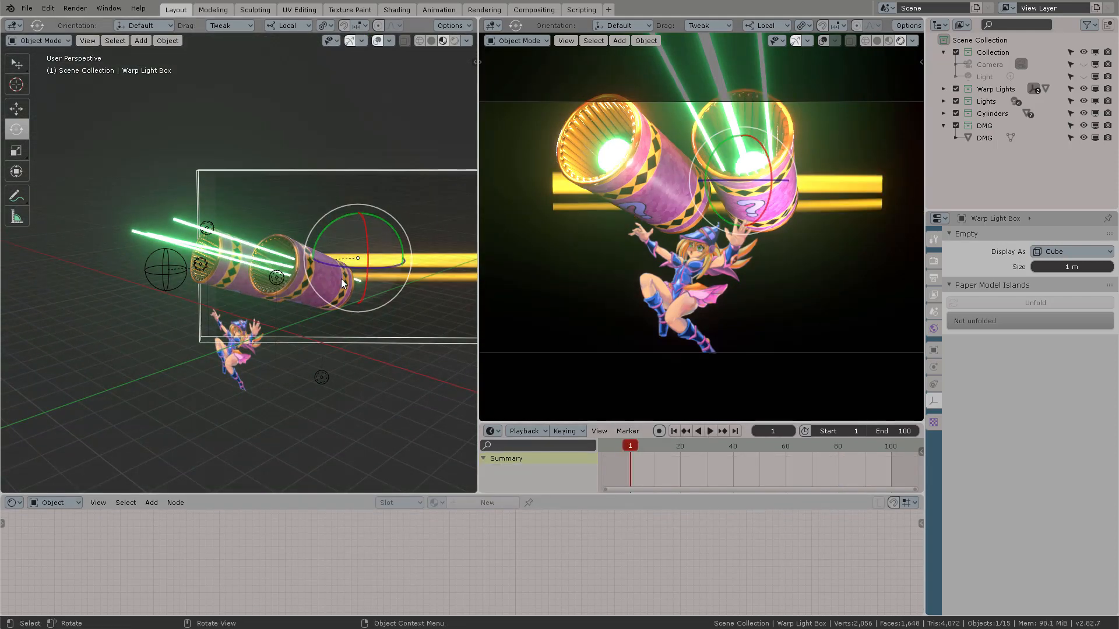
Enlarge and tilt the Warp Light Box so its light streaks spread diagonally behind the cylinders and character
{"action": "middle_click_drag", "start_coordinate": [342, 284], "coordinate": [385, 267]}
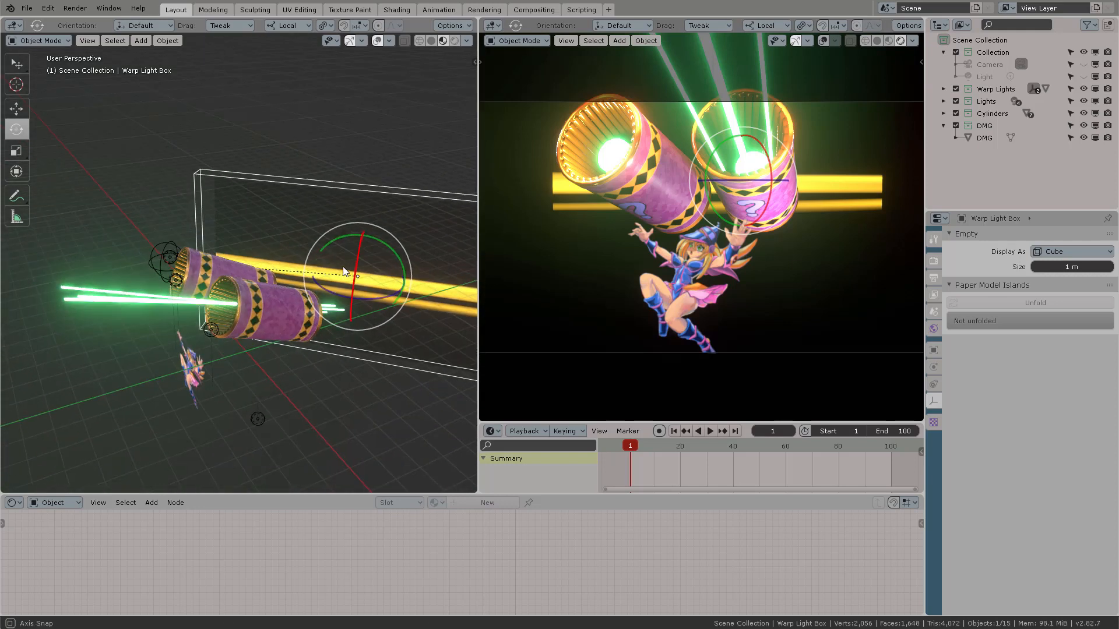
{"action": "key", "text": "s"}
{"action": "left_click", "coordinate": [382, 248]}
{"action": "middle_click_drag", "start_coordinate": [374, 245], "coordinate": [408, 224]}
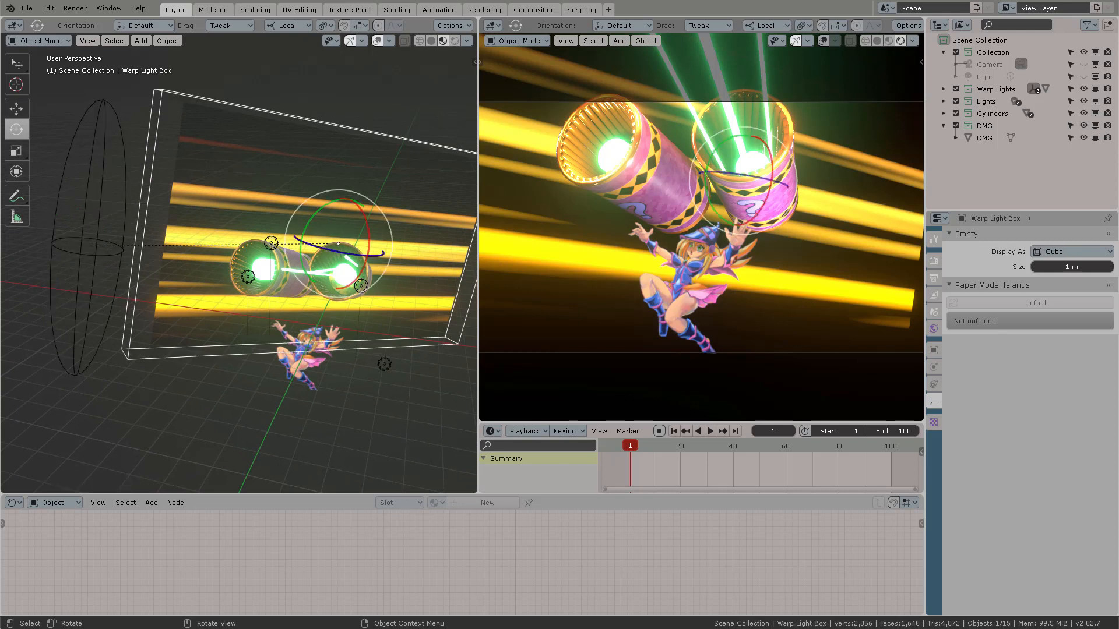
Rotate the Warp Light Box further, adjusting its size and position so the streaks slope more steeply across the camera background
{"action": "key", "text": "s"}
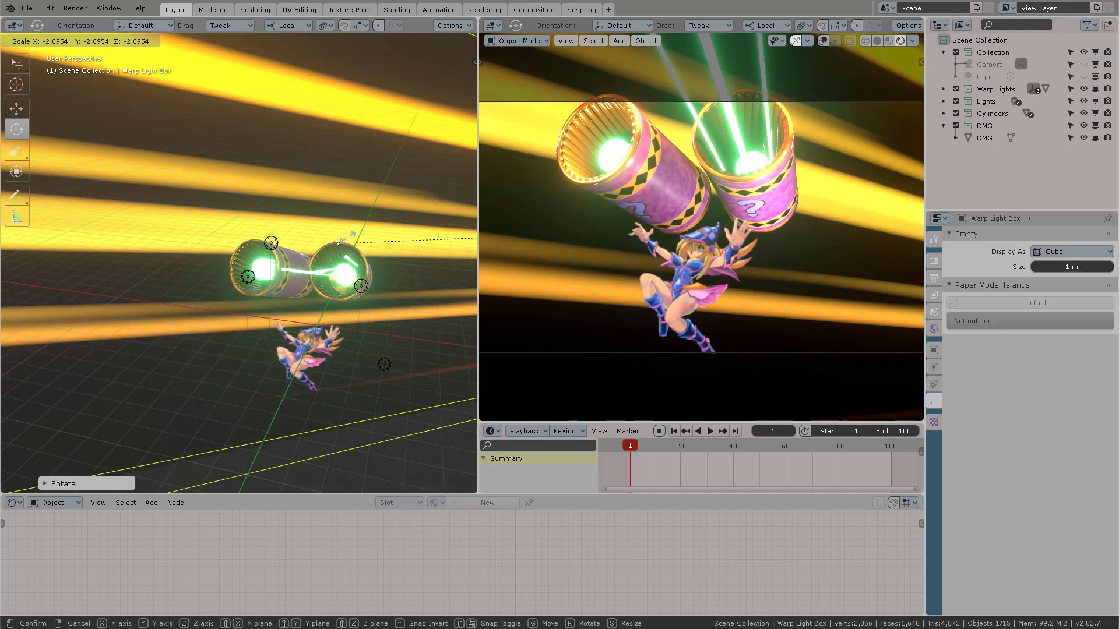
{"action": "left_click", "coordinate": [338, 243]}
{"action": "mouse_move", "coordinate": [343, 242]}
{"action": "middle_mouse_down"}
{"action": "mouse_move", "coordinate": [360, 239]}
{"action": "mouse_move", "coordinate": [347, 225]}
{"action": "middle_mouse_up"}
{"action": "left_click_drag", "start_coordinate": [376, 219], "coordinate": [350, 175]}
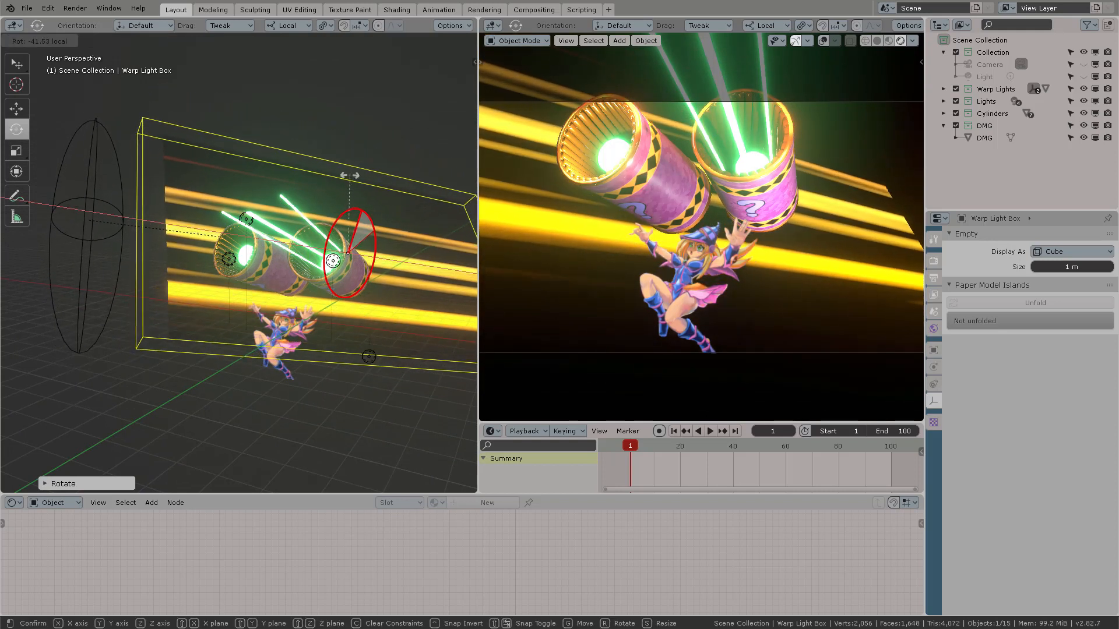
{"action": "key", "text": "s"}
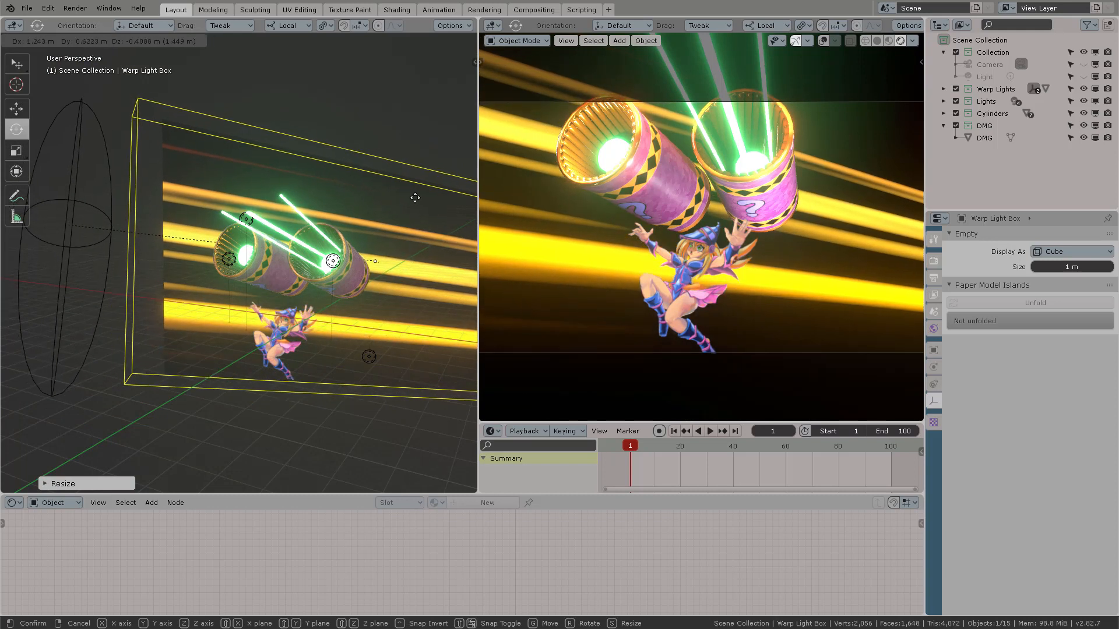
{"action": "left_click_drag", "start_coordinate": [386, 235], "coordinate": [389, 238]}
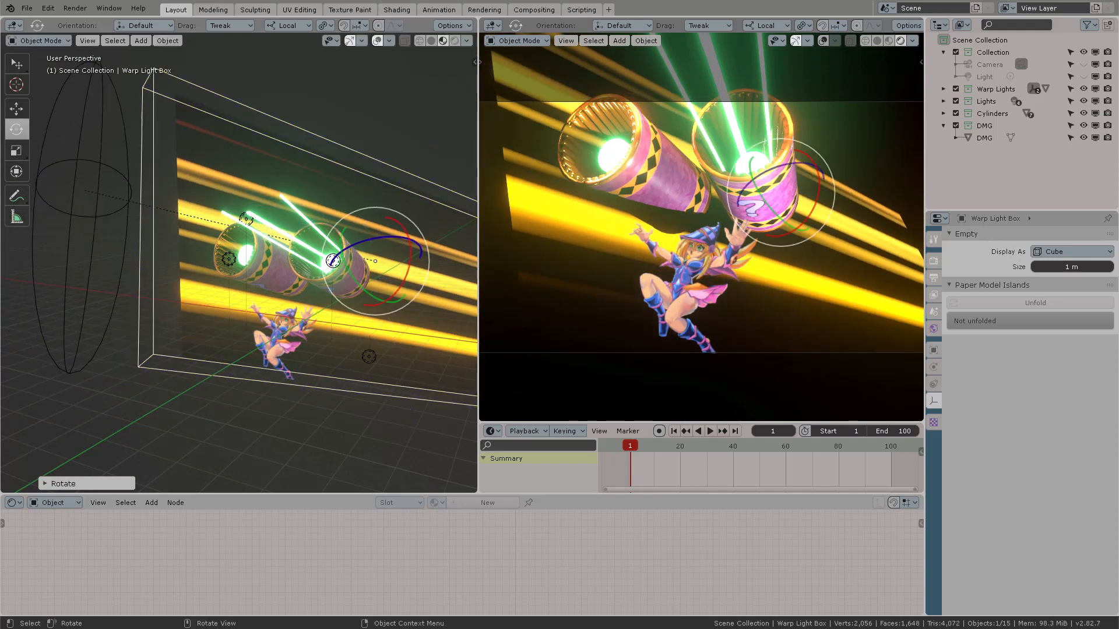
Stretch the Warp Light Box along the Y axis so the streaks run across the full camera frame
{"action": "key", "text": "s"}
{"action": "key", "text": "y"}
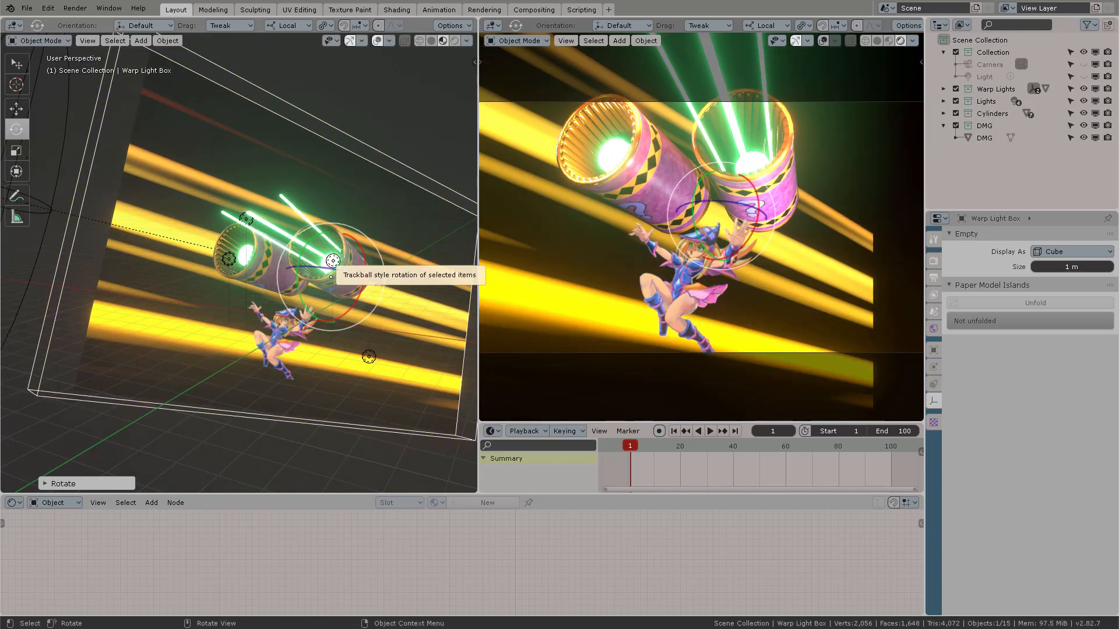
{"action": "left_click", "coordinate": [375, 271]}
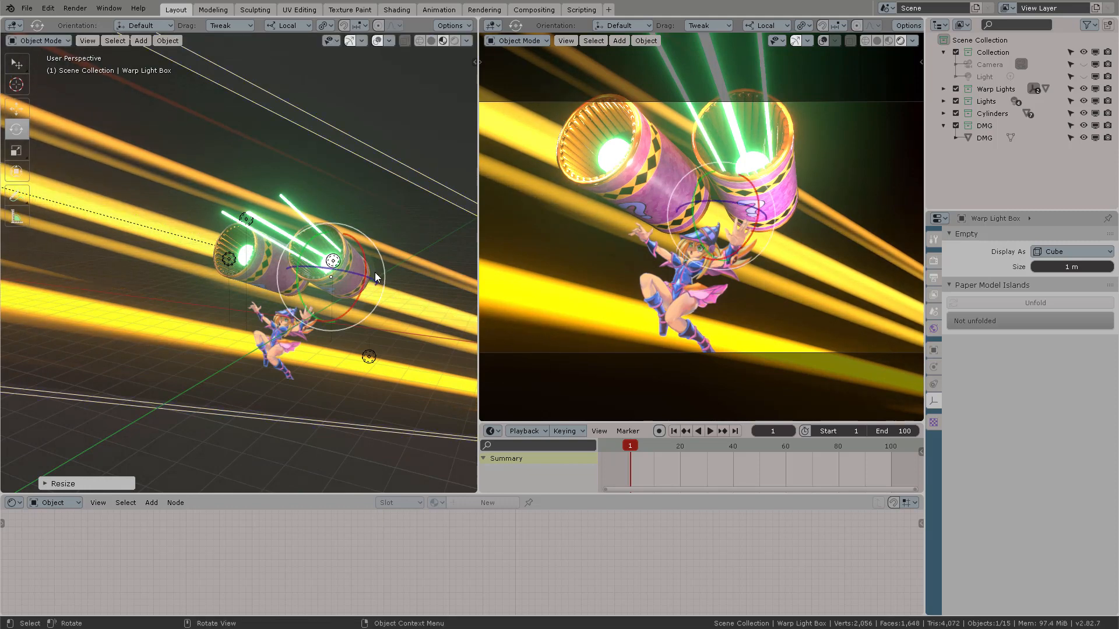
Play the animation, and move the ControlLines empty closer to the Warp Light Box to shift the streaks
{"action": "left_click", "coordinate": [710, 432]}
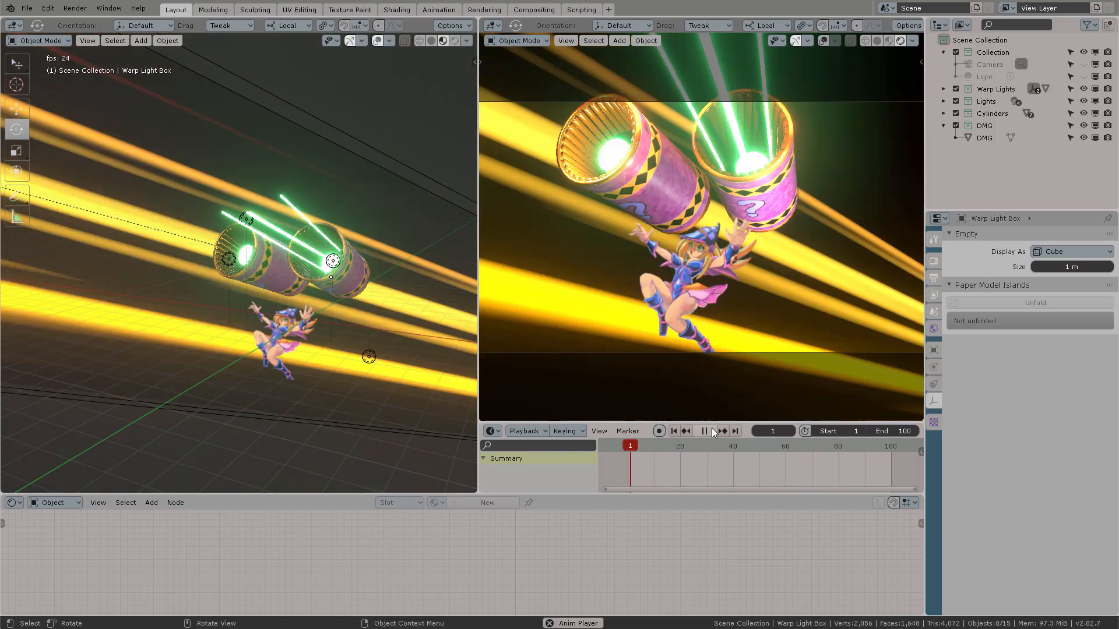
{"action": "middle_click_drag", "start_coordinate": [331, 319], "coordinate": [107, 247]}
{"action": "left_click", "coordinate": [126, 243]}
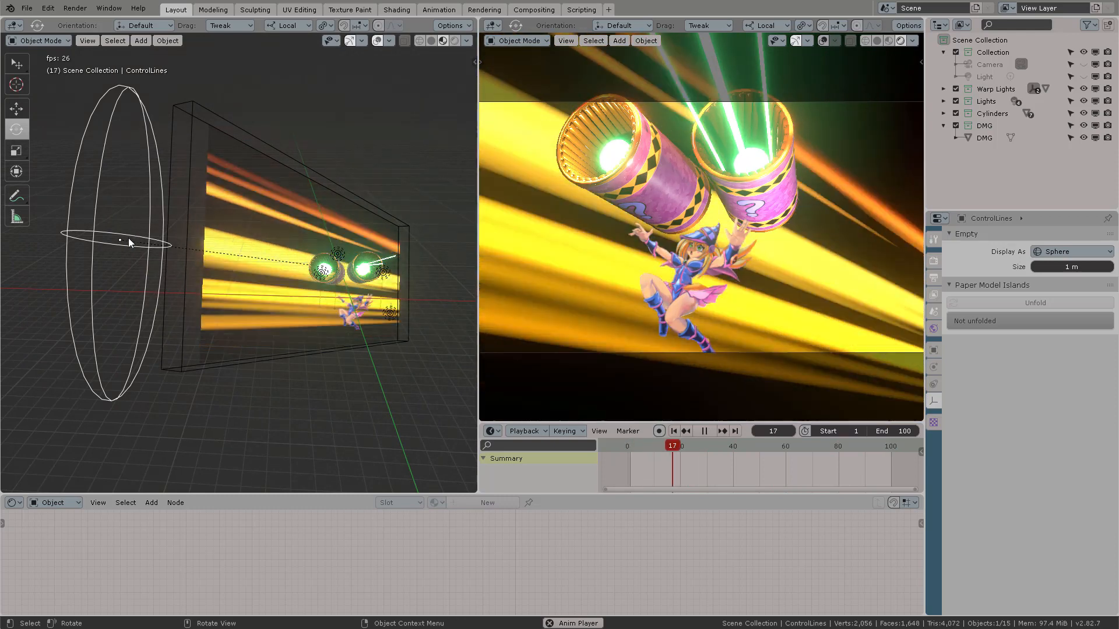
{"action": "key", "text": "g"}
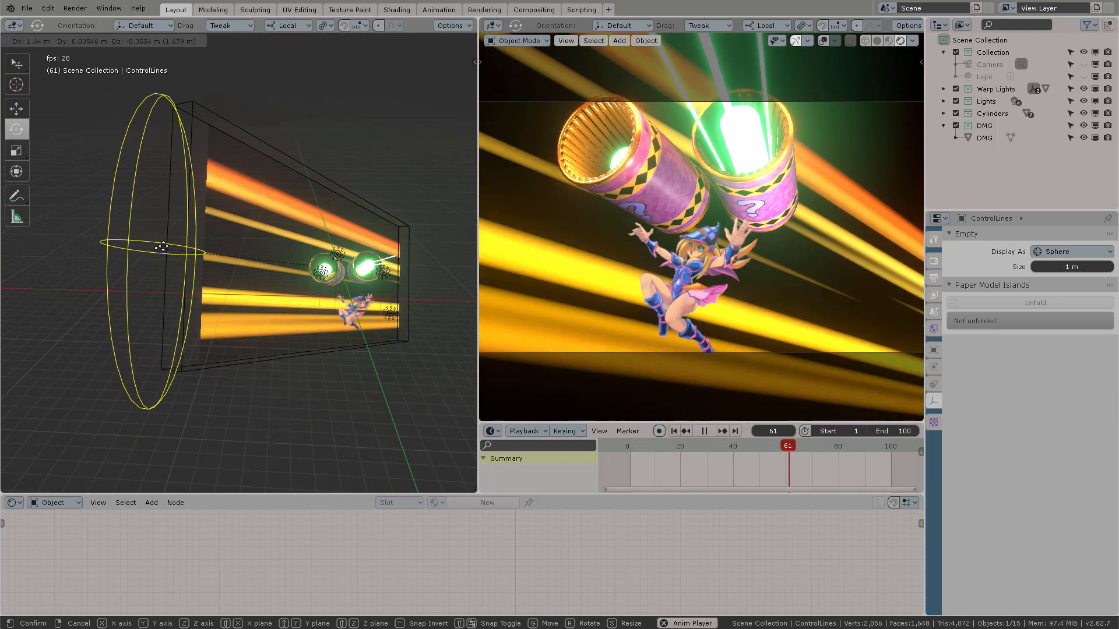
{"action": "left_click", "coordinate": [174, 228]}
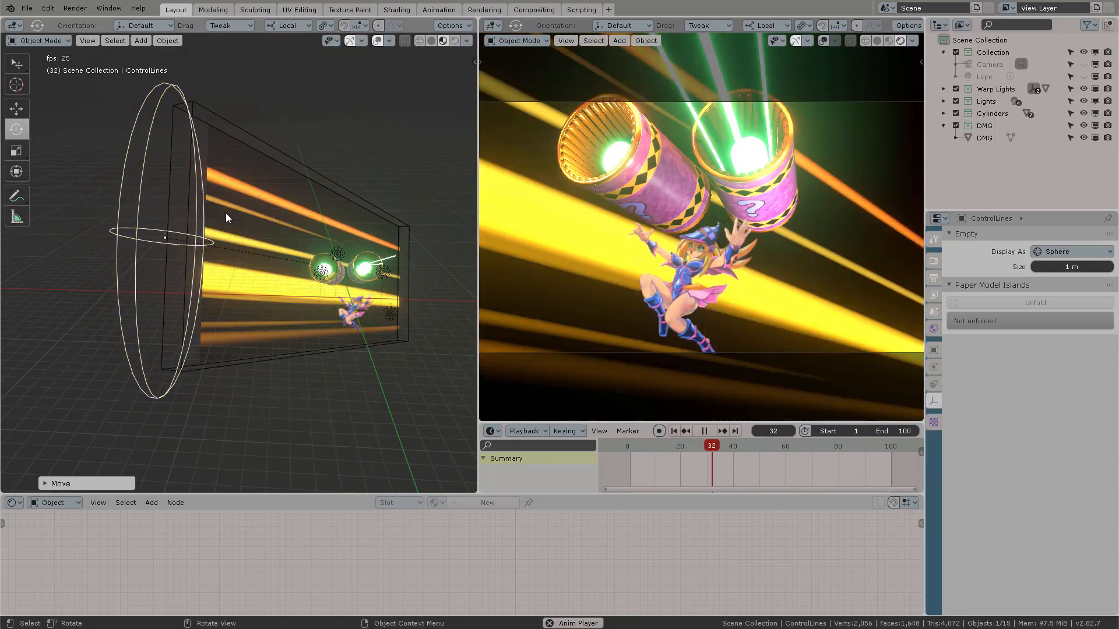
Select the Multicolored Shader lines plane, and make the node editor taller to show its material nodes
{"action": "left_click", "coordinate": [322, 281]}
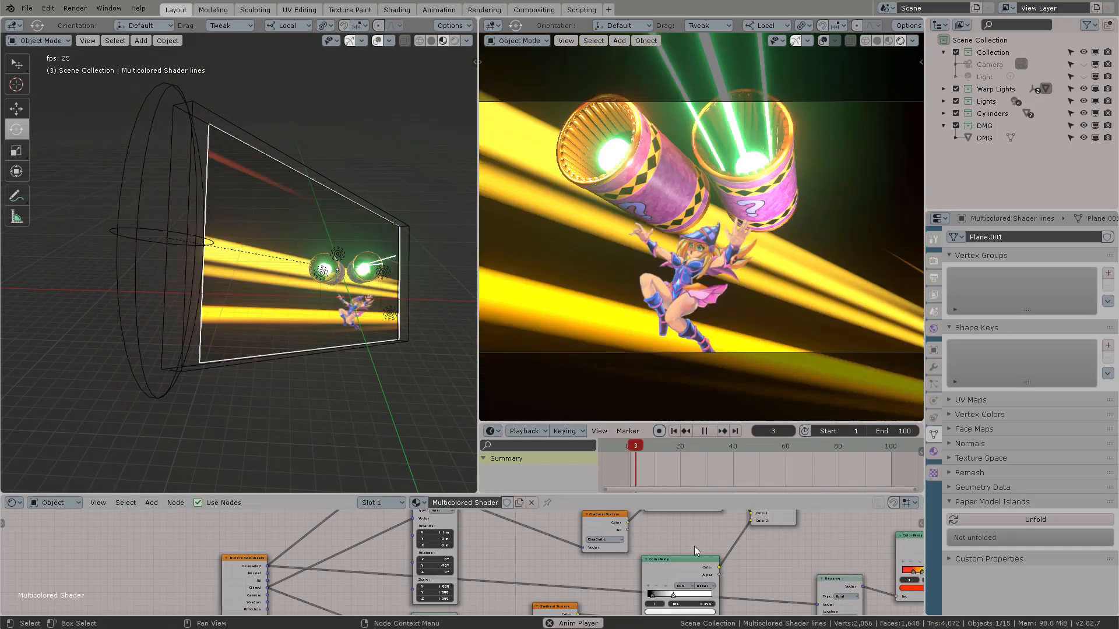
{"action": "middle_click_drag", "start_coordinate": [694, 547], "coordinate": [552, 540]}
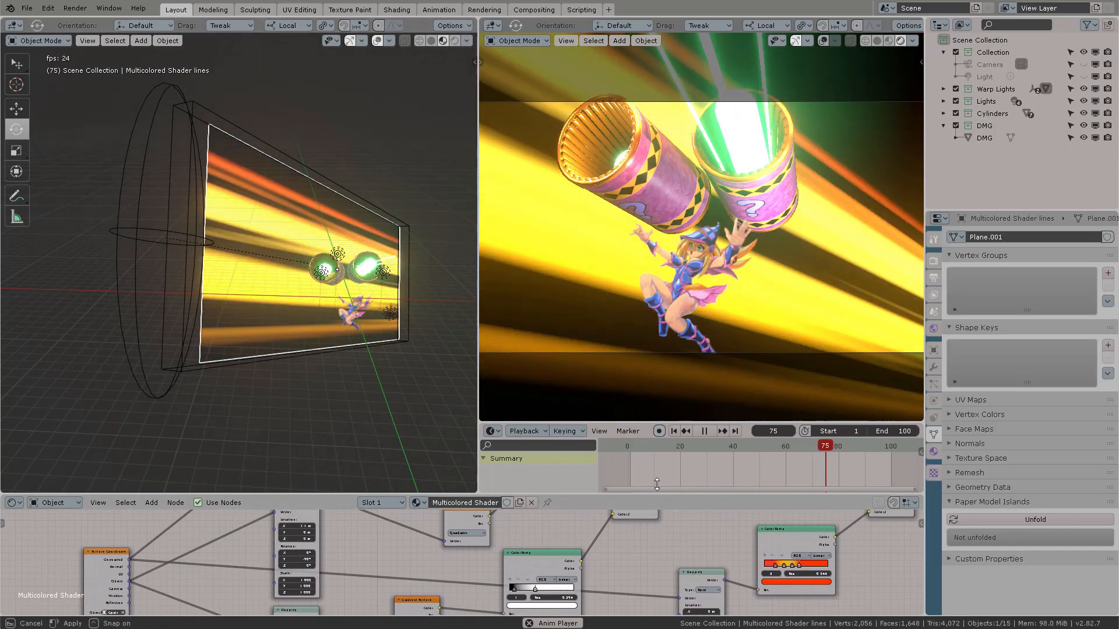
{"action": "left_click_drag", "start_coordinate": [656, 496], "coordinate": [663, 356]}
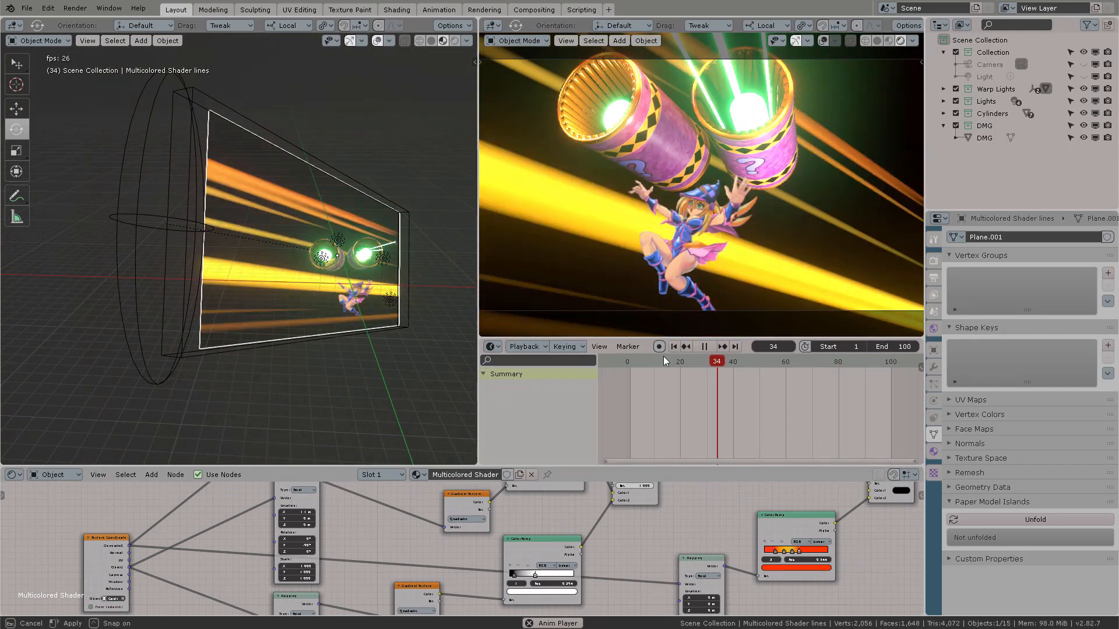
{"action": "left_click_drag", "start_coordinate": [649, 466], "coordinate": [649, 379]}
{"action": "scroll", "coordinate": [309, 300], "scroll_direction": "up", "scroll_amount": 6}
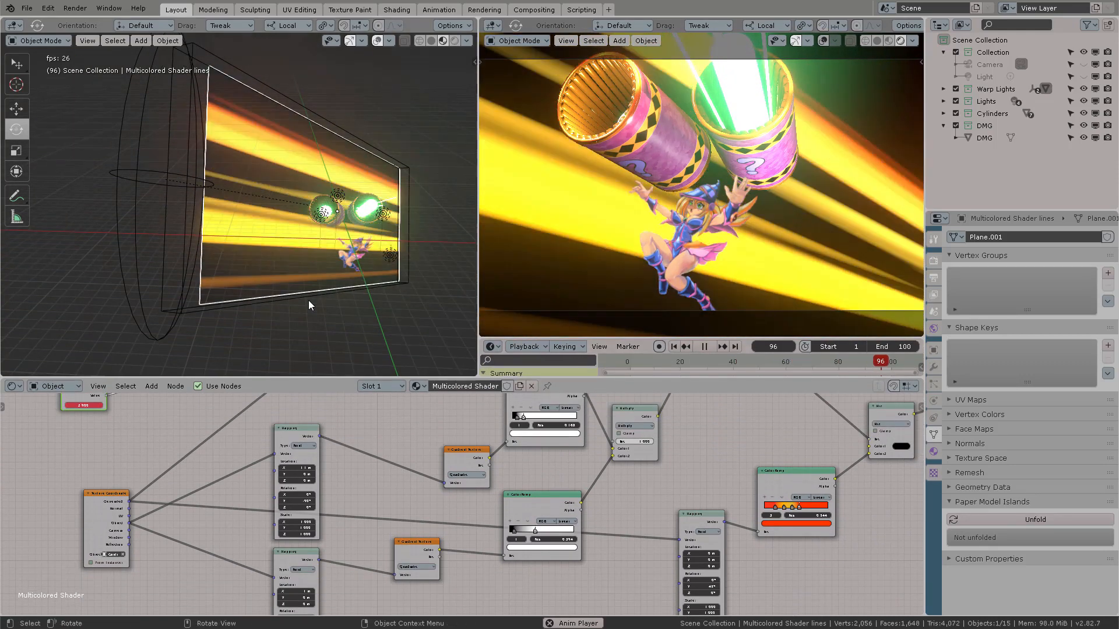
{"action": "middle_click_drag", "start_coordinate": [350, 270], "coordinate": [300, 272], "text": "shift"}
Examine the Multicolored Shader node tree from the Mapping and Gradient Texture nodes through to the Mix and Emission nodes
{"action": "mouse_move", "coordinate": [683, 486]}
{"action": "middle_mouse_down"}
{"action": "mouse_move", "coordinate": [670, 508]}
{"action": "mouse_move", "coordinate": [668, 495]}
{"action": "mouse_move", "coordinate": [696, 482]}
{"action": "middle_mouse_up"}
{"action": "scroll", "coordinate": [641, 500], "scroll_direction": "up", "scroll_amount": 2}
{"action": "middle_click_drag", "start_coordinate": [435, 499], "coordinate": [580, 467]}
{"action": "middle_click_drag", "start_coordinate": [530, 437], "coordinate": [504, 421]}
{"action": "scroll", "coordinate": [489, 535], "scroll_direction": "up", "scroll_amount": 2}
{"action": "middle_click_drag", "start_coordinate": [473, 582], "coordinate": [505, 465]}
{"action": "middle_click_drag", "start_coordinate": [753, 449], "coordinate": [451, 550]}
{"action": "middle_click_drag", "start_coordinate": [542, 524], "coordinate": [417, 509]}
{"action": "middle_click_drag", "start_coordinate": [650, 518], "coordinate": [606, 573]}
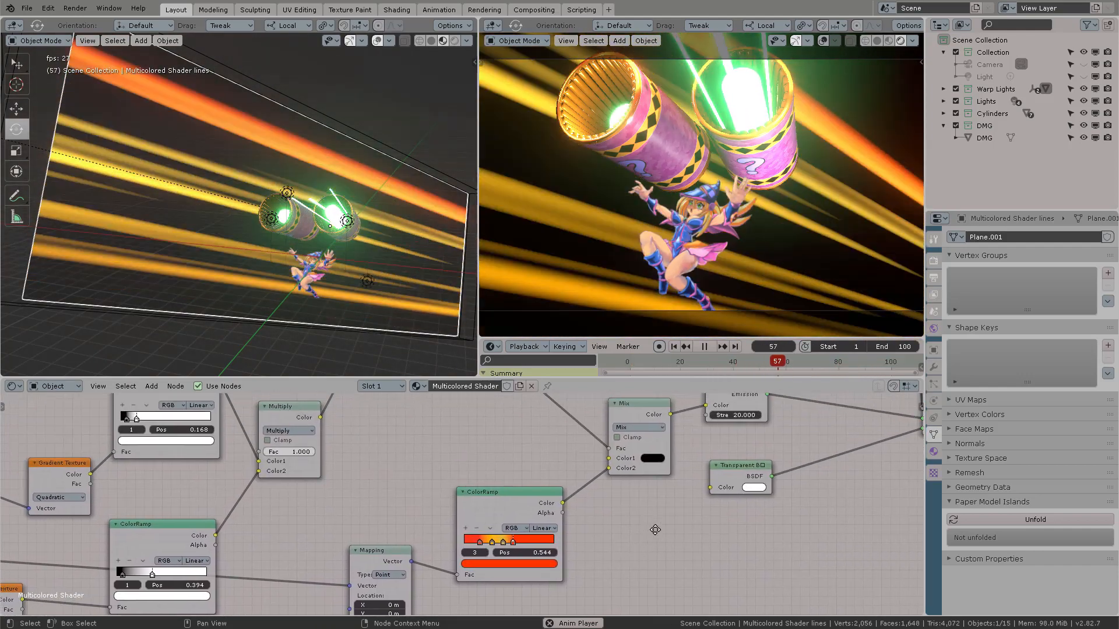
Set the Y scale to 15.3 on the Mapping node feeding the Musgrave Texture, making the streaks thinner and denser
{"action": "middle_click_drag", "start_coordinate": [577, 450], "coordinate": [643, 513]}
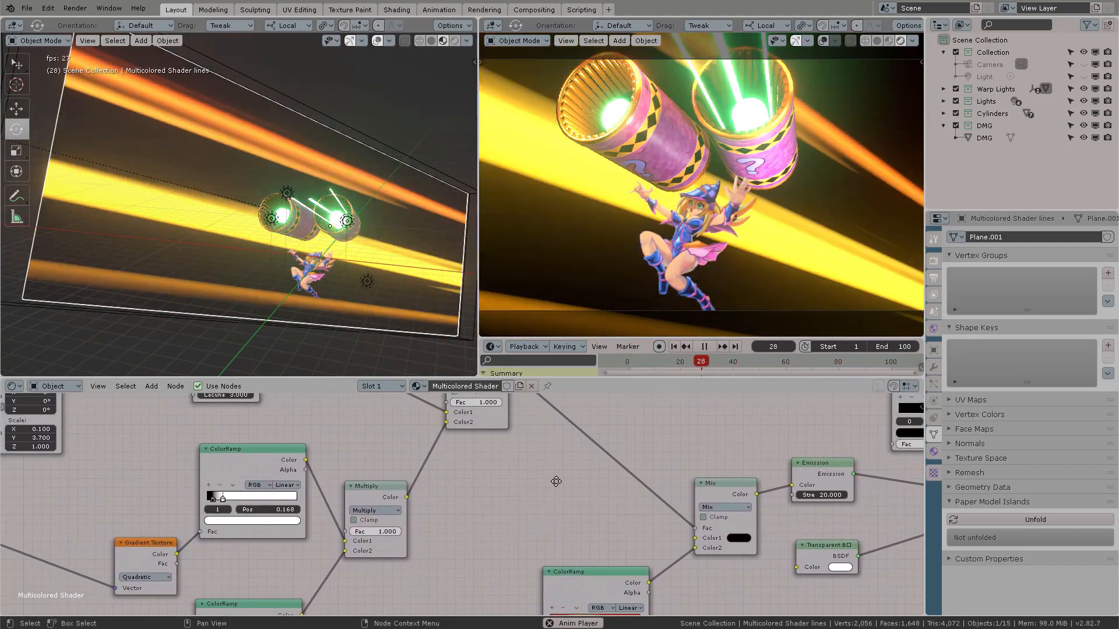
{"action": "middle_click_drag", "start_coordinate": [505, 457], "coordinate": [618, 532]}
{"action": "middle_click_drag", "start_coordinate": [407, 452], "coordinate": [697, 448]}
{"action": "scroll", "coordinate": [581, 499], "scroll_direction": "up", "scroll_amount": 6}
{"action": "middle_click_drag", "start_coordinate": [392, 540], "coordinate": [493, 517]}
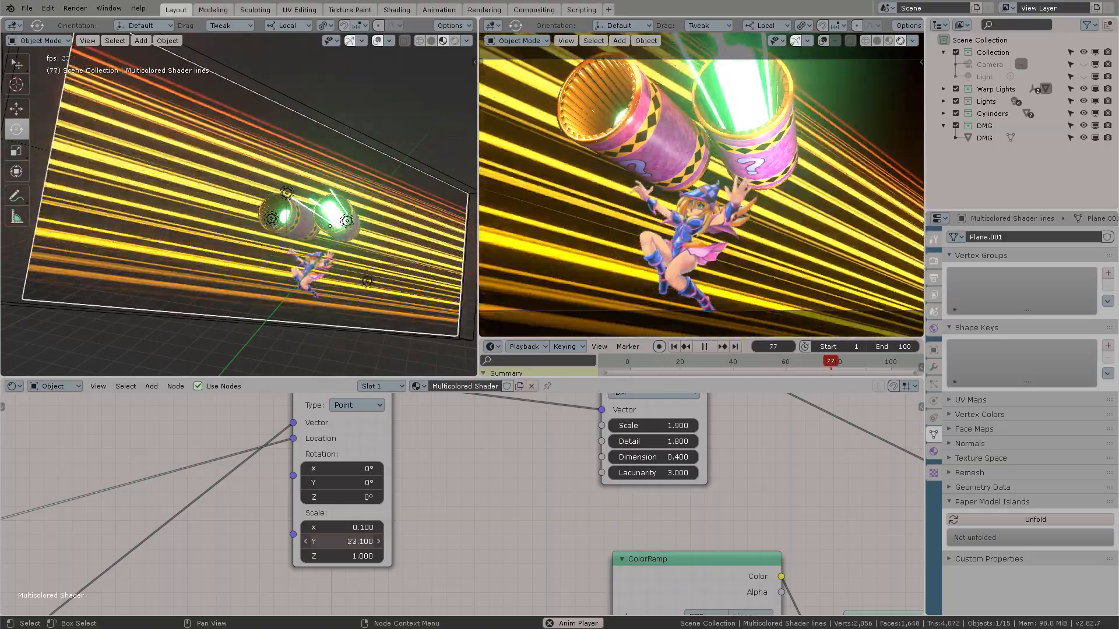
{"action": "scroll", "coordinate": [502, 474], "scroll_direction": "down", "scroll_amount": 3}
{"action": "middle_click_drag", "start_coordinate": [502, 474], "coordinate": [517, 509]}
{"action": "scroll", "coordinate": [499, 542], "scroll_direction": "down", "scroll_amount": 1}
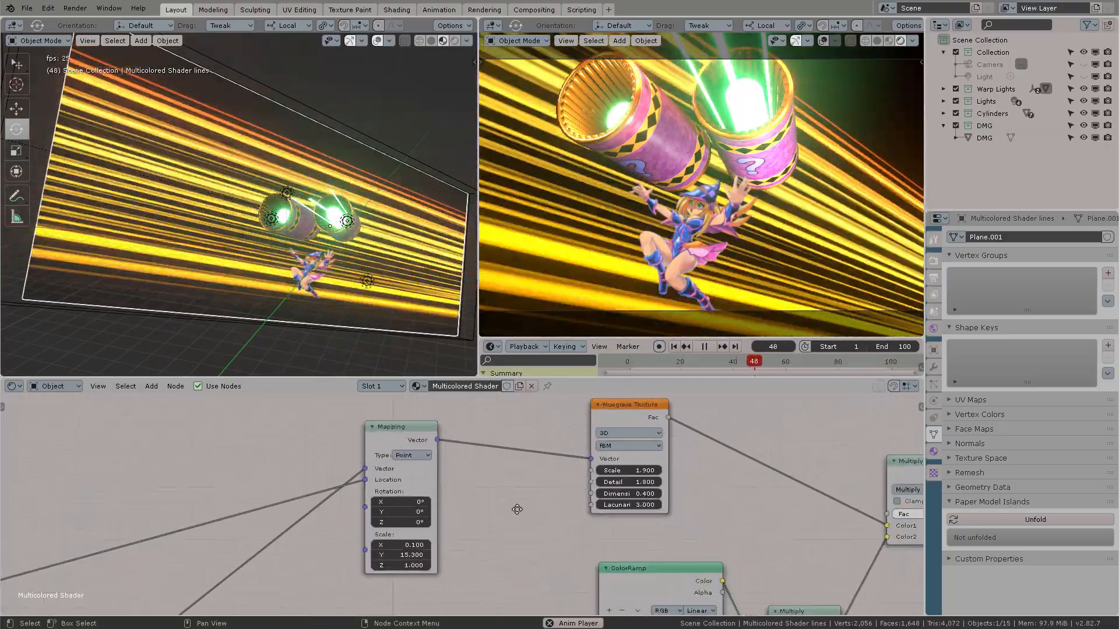
Recolor the third stop of the red-and-yellow ColorRamp to light green, with hue 0.333, saturation 0.458 and value 0.881
{"action": "middle_click_drag", "start_coordinate": [470, 546], "coordinate": [711, 488]}
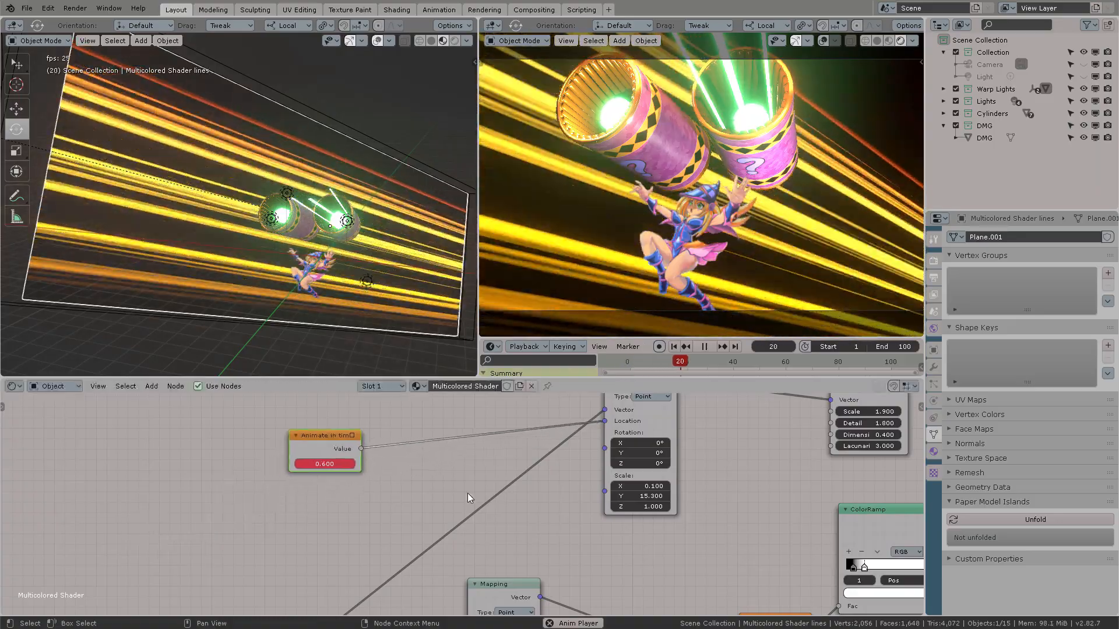
{"action": "middle_click_drag", "start_coordinate": [521, 508], "coordinate": [357, 531]}
{"action": "middle_click_drag", "start_coordinate": [500, 428], "coordinate": [505, 459]}
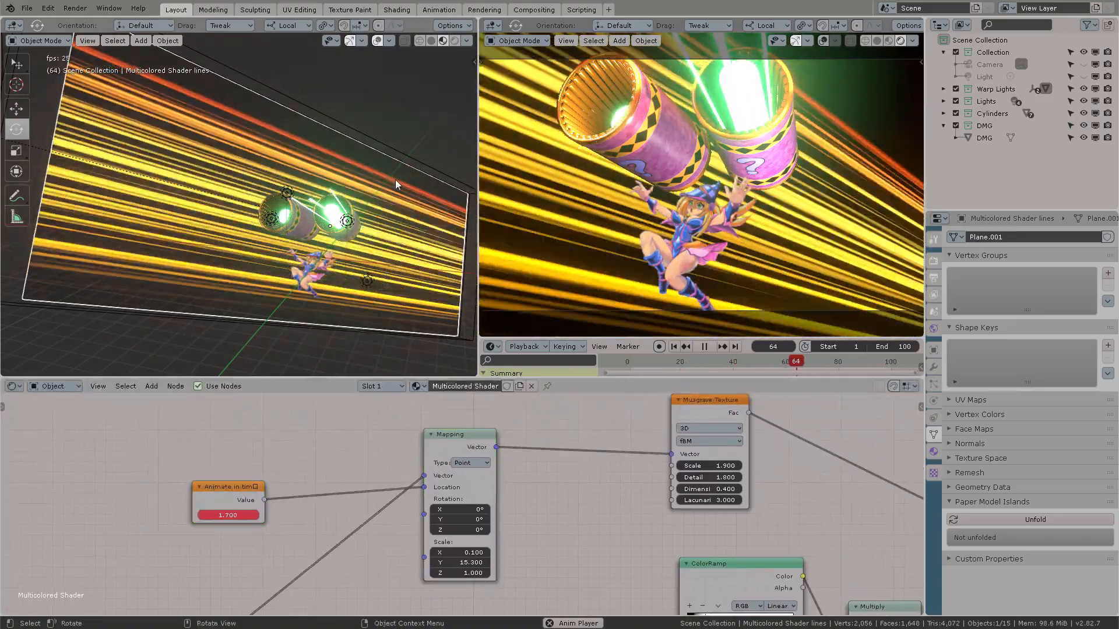
{"action": "scroll", "coordinate": [610, 487], "scroll_direction": "down", "scroll_amount": 3}
{"action": "middle_click_drag", "start_coordinate": [593, 485], "coordinate": [442, 482]}
{"action": "scroll", "coordinate": [653, 506], "scroll_direction": "down", "scroll_amount": 4}
{"action": "middle_click_drag", "start_coordinate": [742, 512], "coordinate": [505, 448]}
{"action": "scroll", "coordinate": [630, 487], "scroll_direction": "up", "scroll_amount": 6}
{"action": "middle_click_drag", "start_coordinate": [629, 532], "coordinate": [751, 491]}
{"action": "scroll", "coordinate": [787, 469], "scroll_direction": "up", "scroll_amount": 6}
{"action": "scroll", "coordinate": [606, 470], "scroll_direction": "up", "scroll_amount": 2}
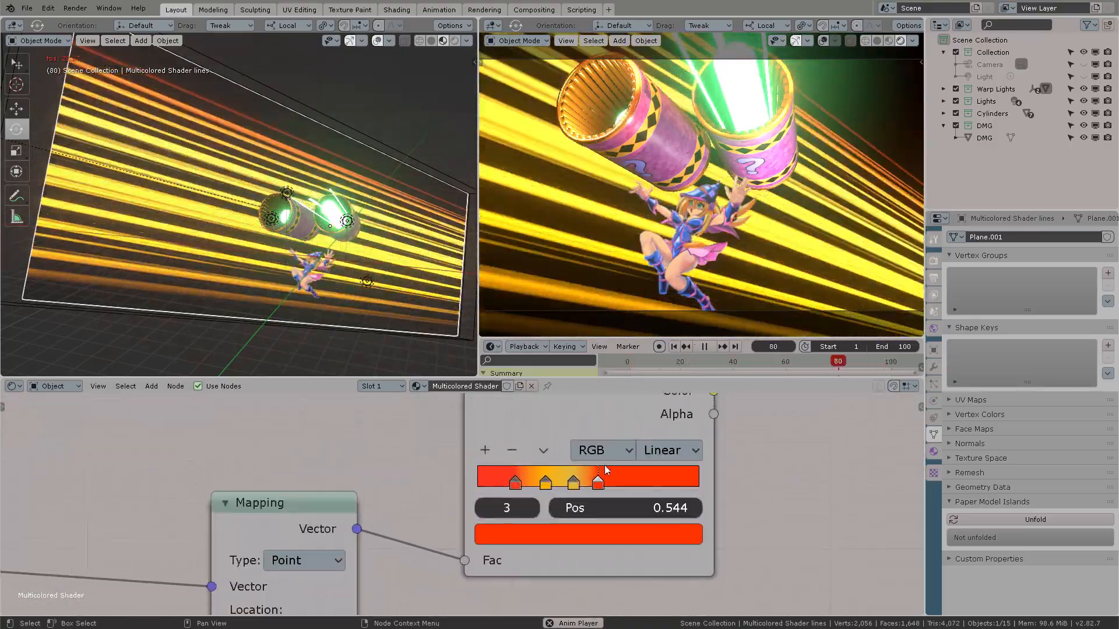
{"action": "left_click", "coordinate": [577, 540]}
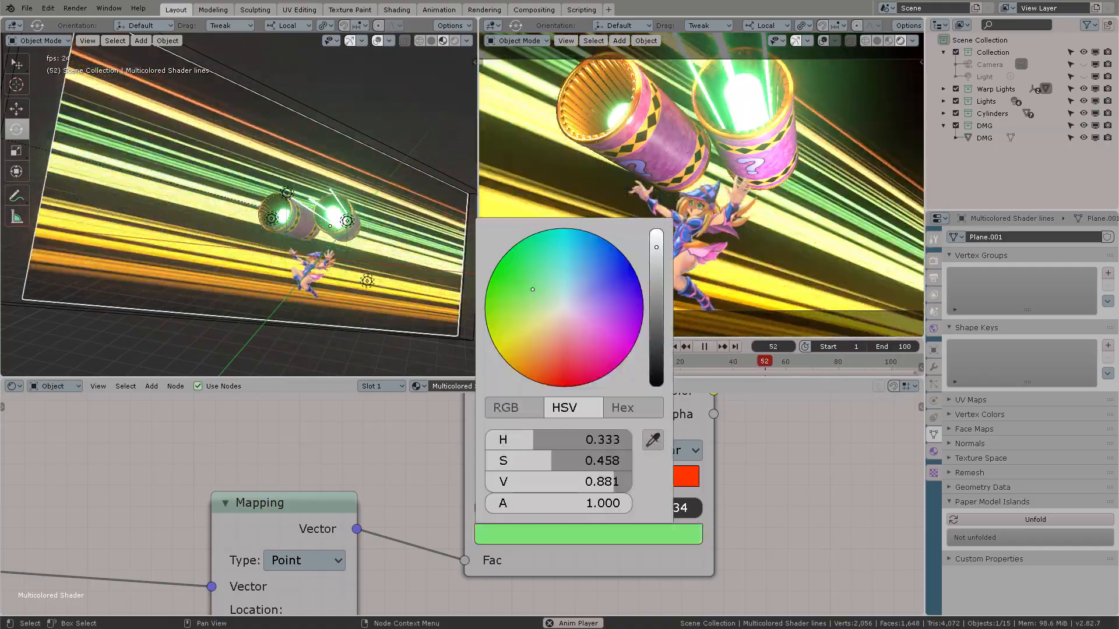
Try a blue color on the ColorRamp's first stop at position 0.168, and return the stop to red
{"action": "left_click", "coordinate": [515, 475]}
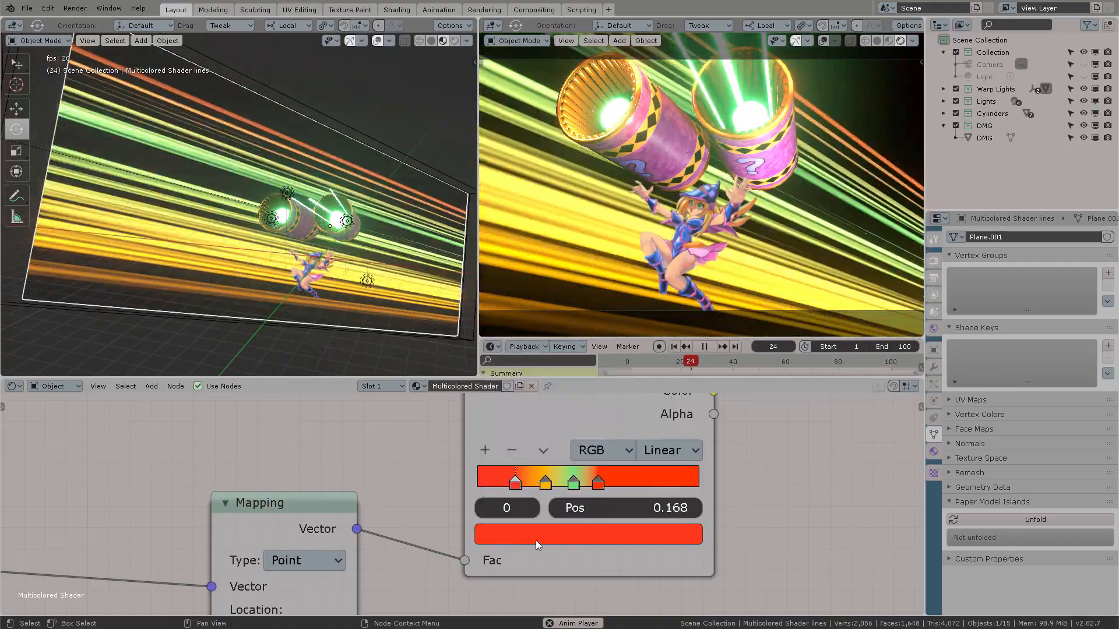
{"action": "left_click", "coordinate": [536, 536]}
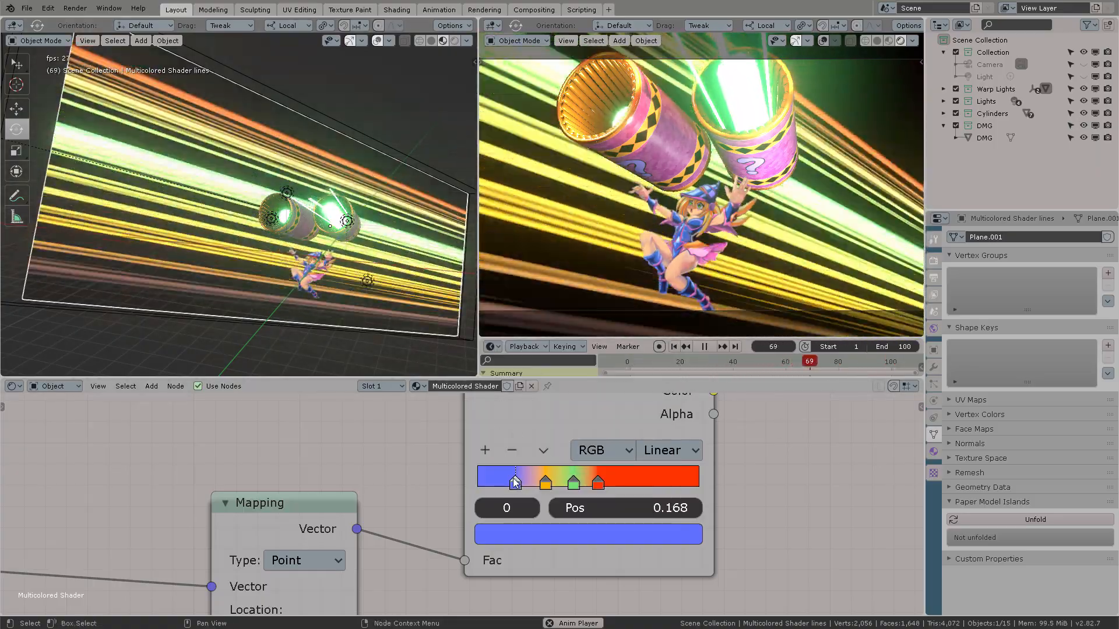
{"action": "left_click", "coordinate": [530, 534]}
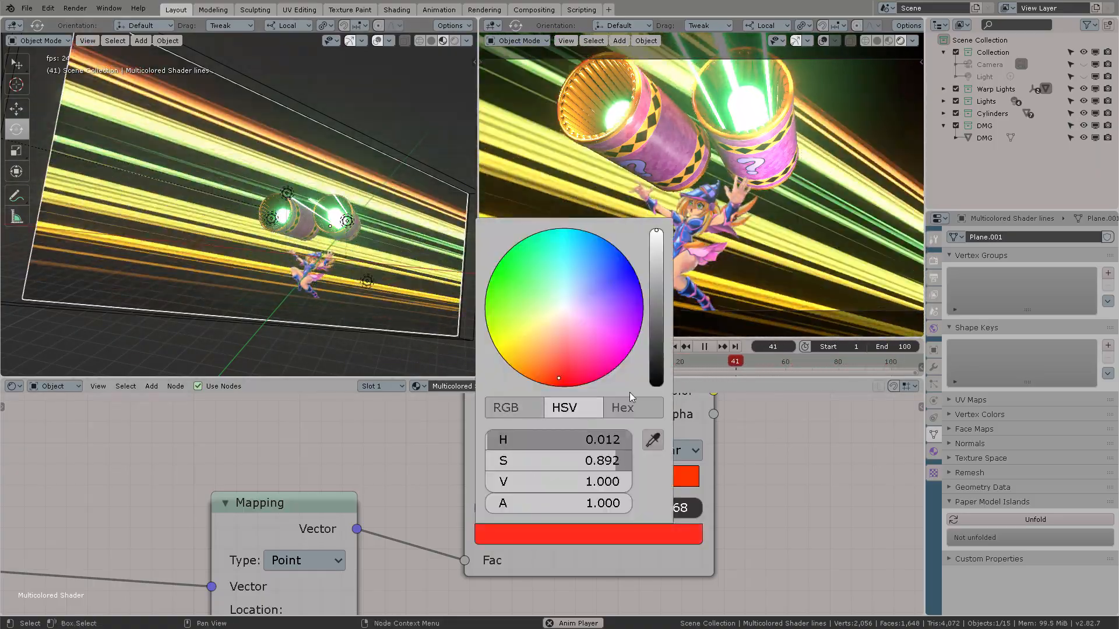
Recolor the ColorRamp's second stop at position 0.305 to light blue
{"action": "left_click", "coordinate": [546, 475]}
{"action": "left_click", "coordinate": [551, 535]}
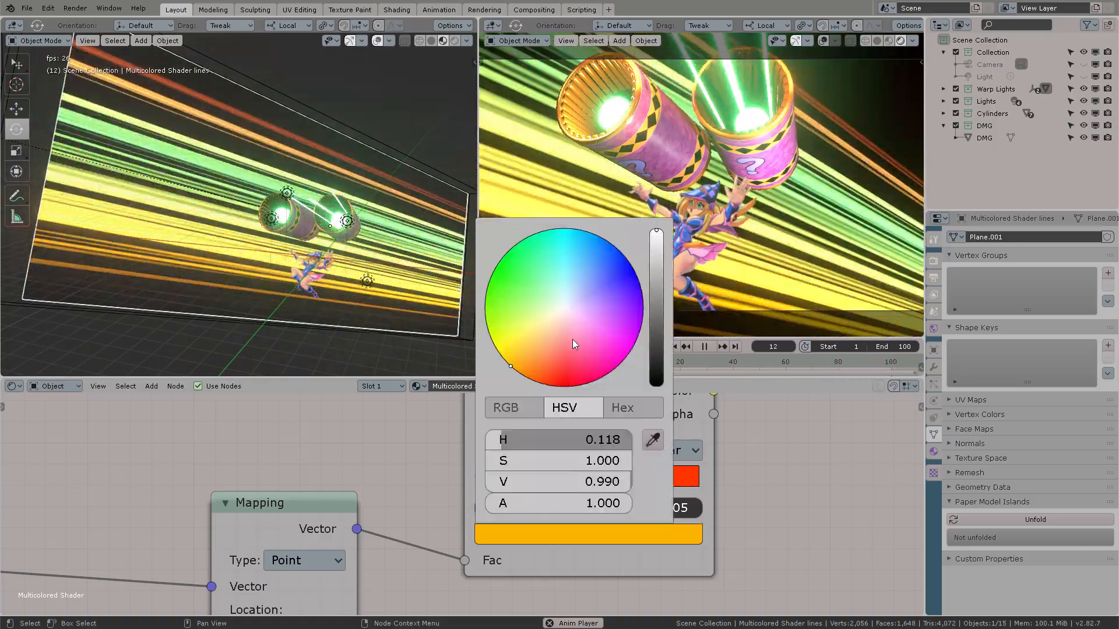
{"action": "left_click", "coordinate": [582, 286]}
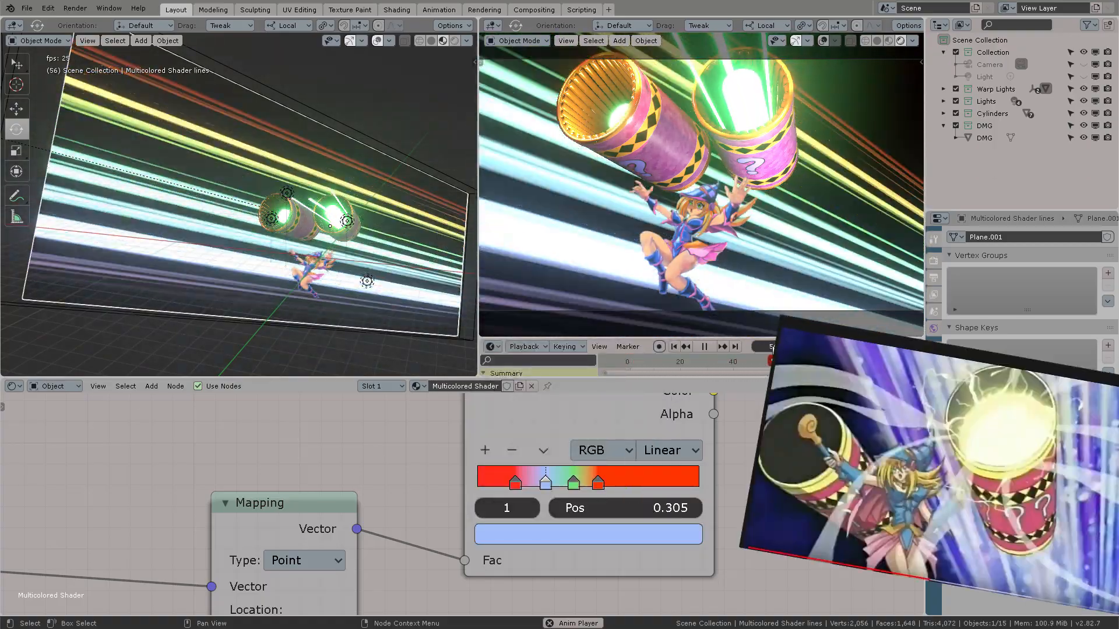
Maximize the camera viewport to preview the multicolored streaks, orbit the camera slightly, and restore the layout
{"action": "key", "text": "ctrl+space"}
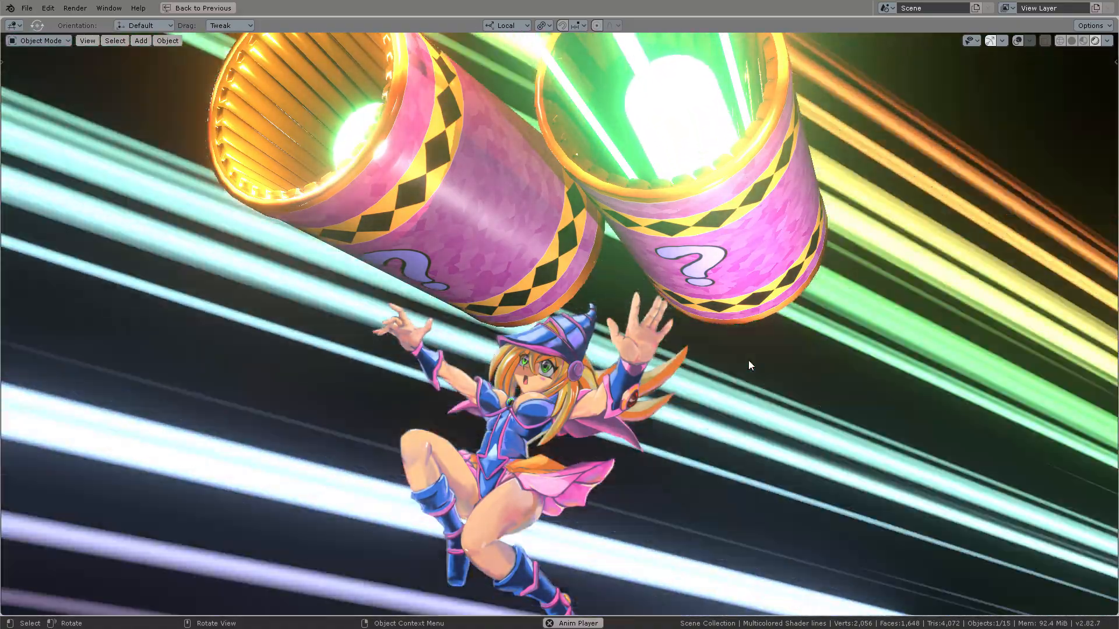
{"action": "middle_click_drag", "start_coordinate": [749, 361], "coordinate": [787, 389]}
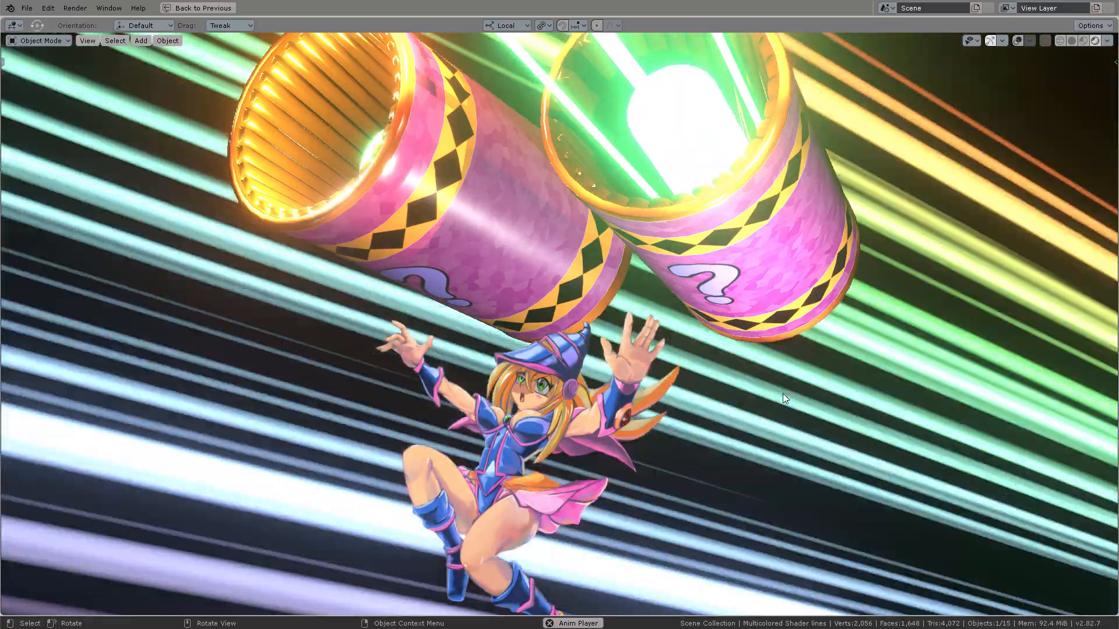
{"action": "key", "text": "ctrl+space"}
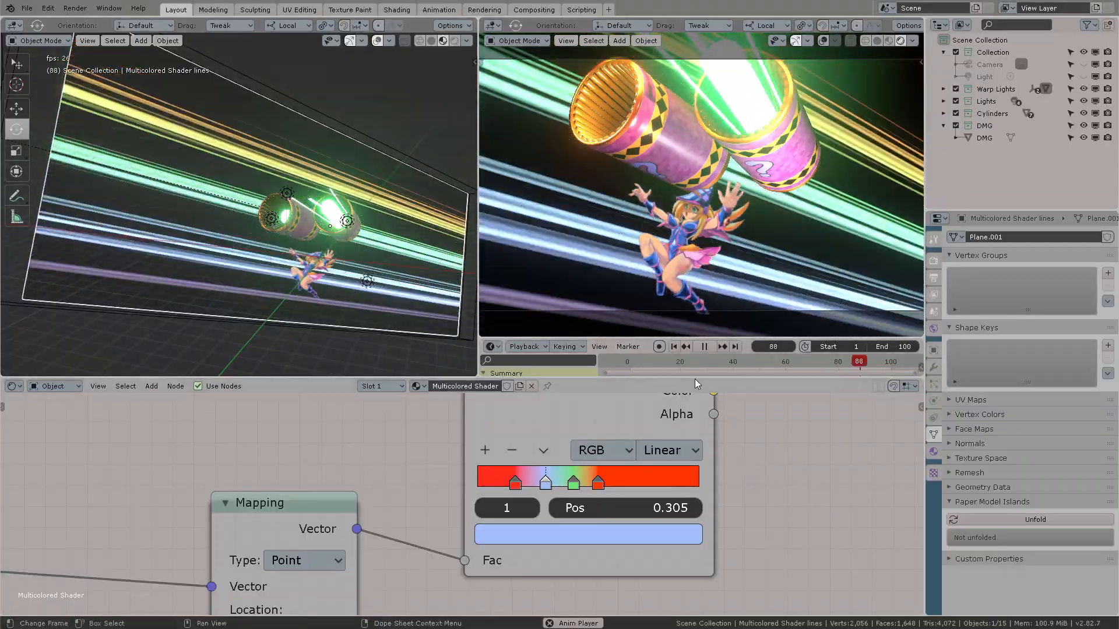
Make the viewports slightly taller, bring the whole ColorRamp node into view, and stop the animation playback
{"action": "left_click_drag", "start_coordinate": [698, 377], "coordinate": [699, 392]}
{"action": "scroll", "coordinate": [827, 478], "scroll_direction": "down", "scroll_amount": 3}
{"action": "middle_click_drag", "start_coordinate": [845, 475], "coordinate": [725, 495]}
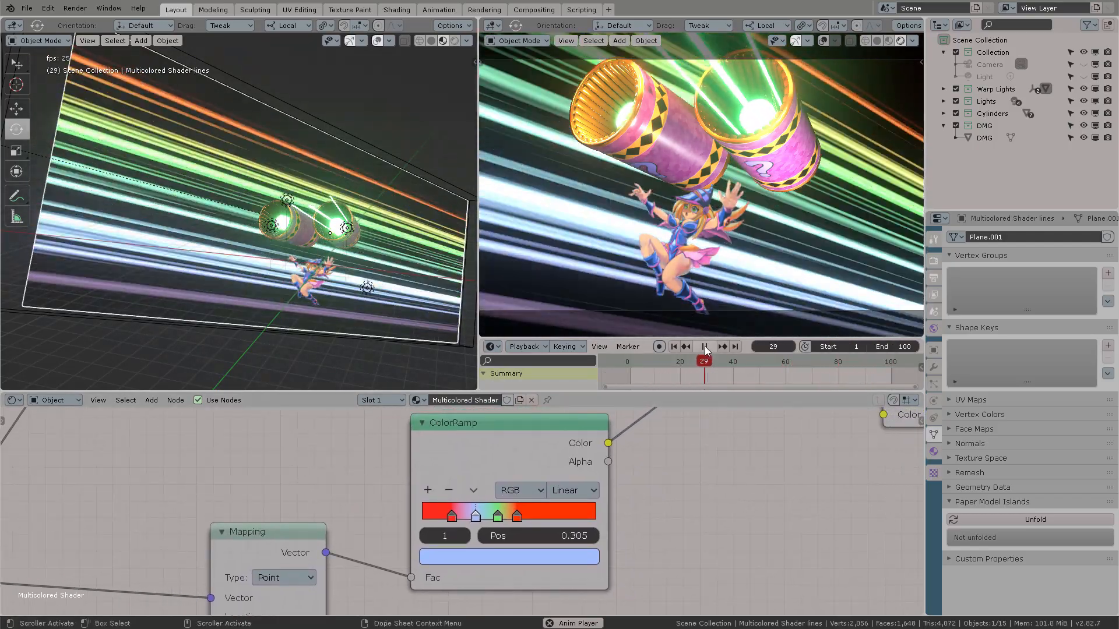
{"action": "left_click", "coordinate": [705, 346]}
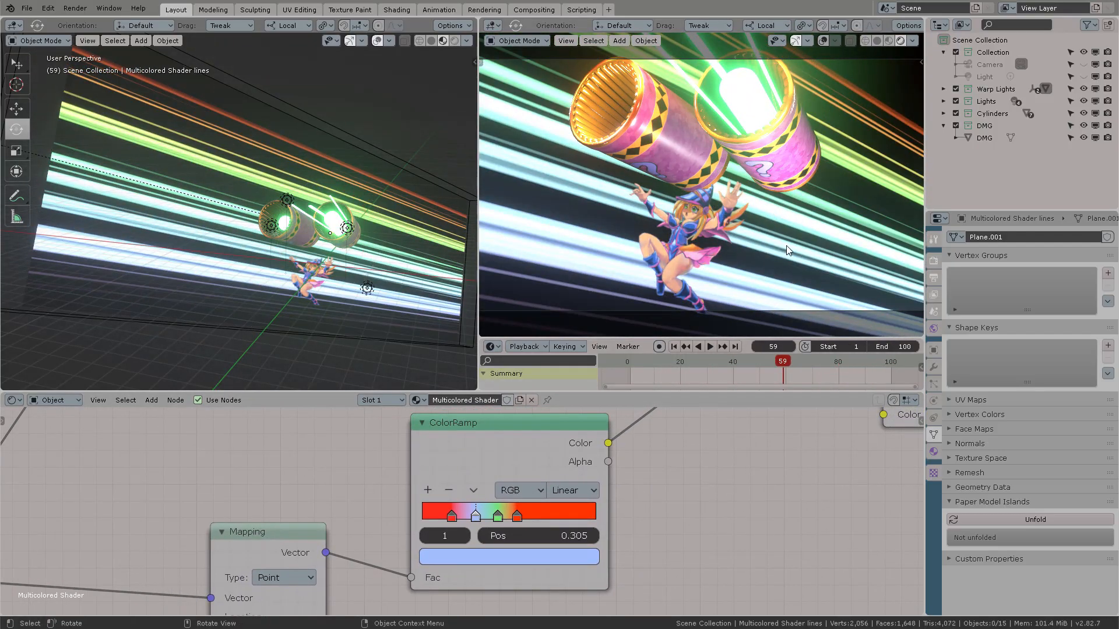